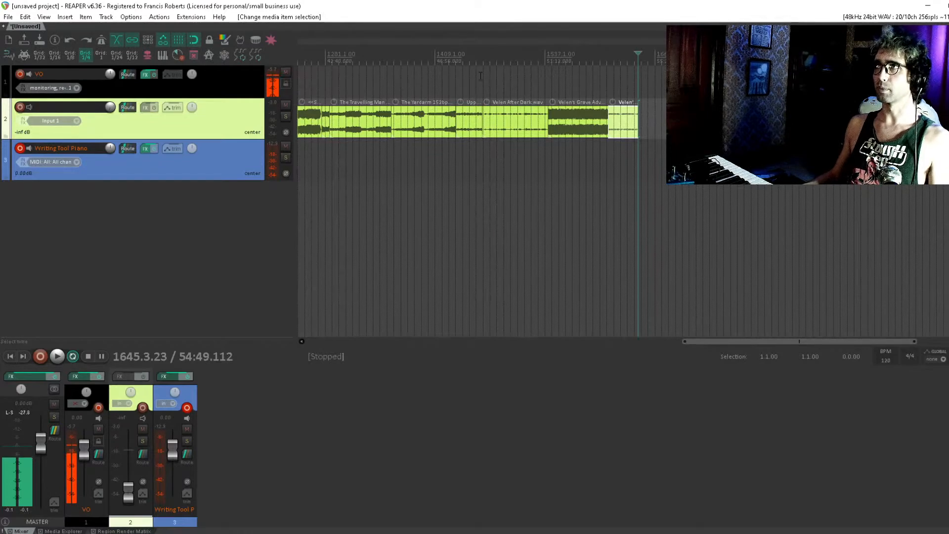
Shift the final Velen's Grave Mysterious clip on track 2 slightly later, leaving a gap after the Velen's Grave Adventure clip.
drag(428, 117, 537, 119)
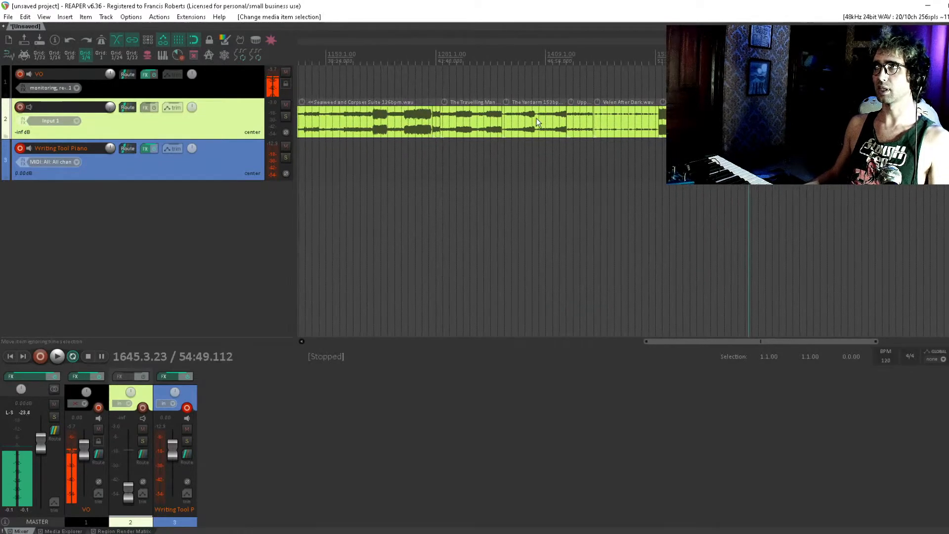
drag(445, 124, 530, 126)
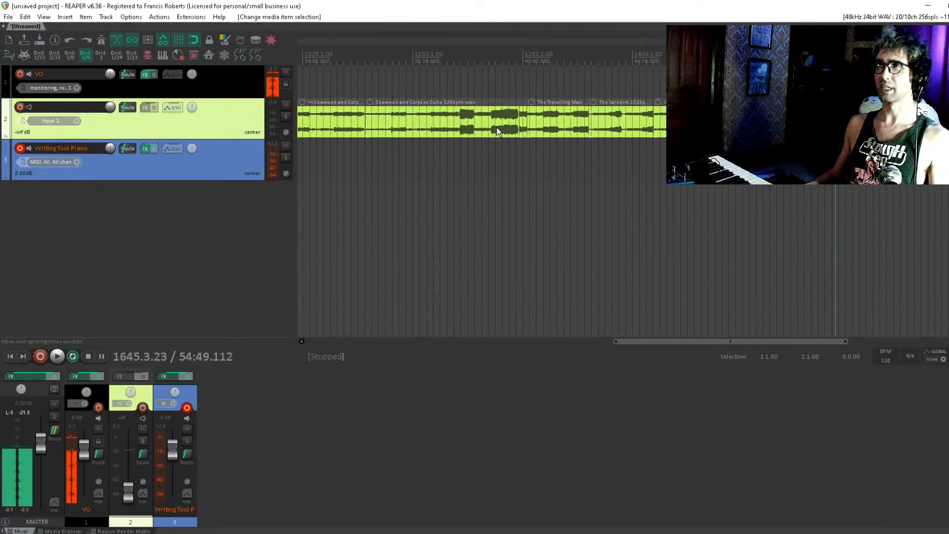
scroll(460, 142, left, 2)
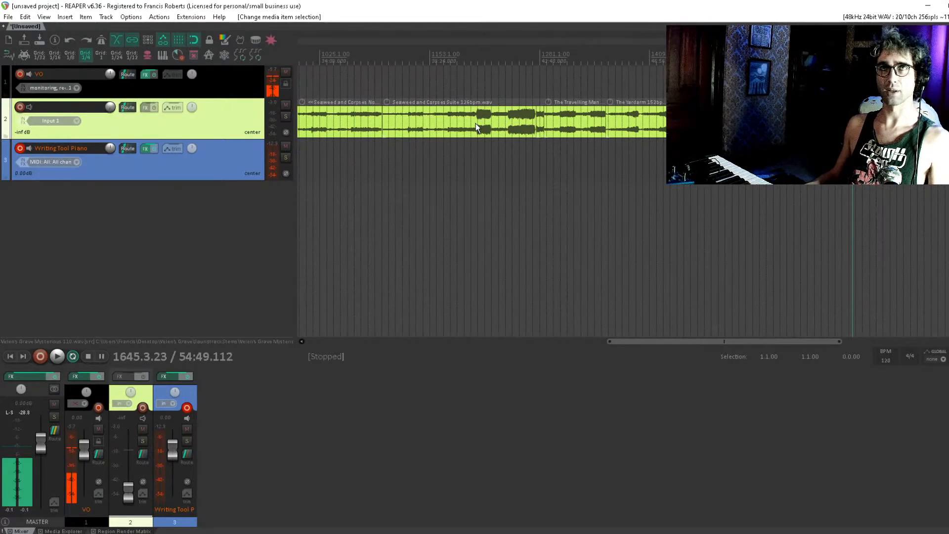
scroll(476, 123, up, 2)
scroll(484, 149, down, 2)
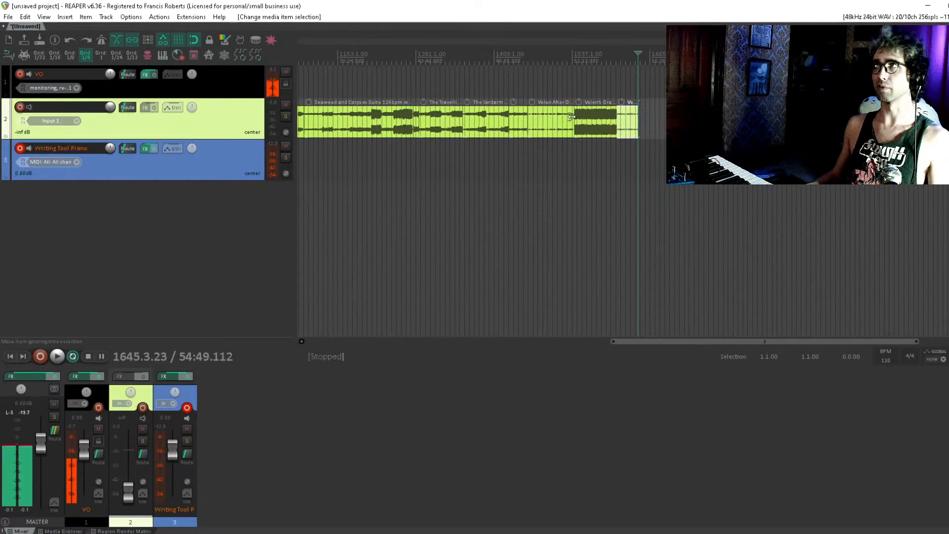
drag(626, 127, 630, 127)
click(613, 148)
scroll(554, 145, up, 3)
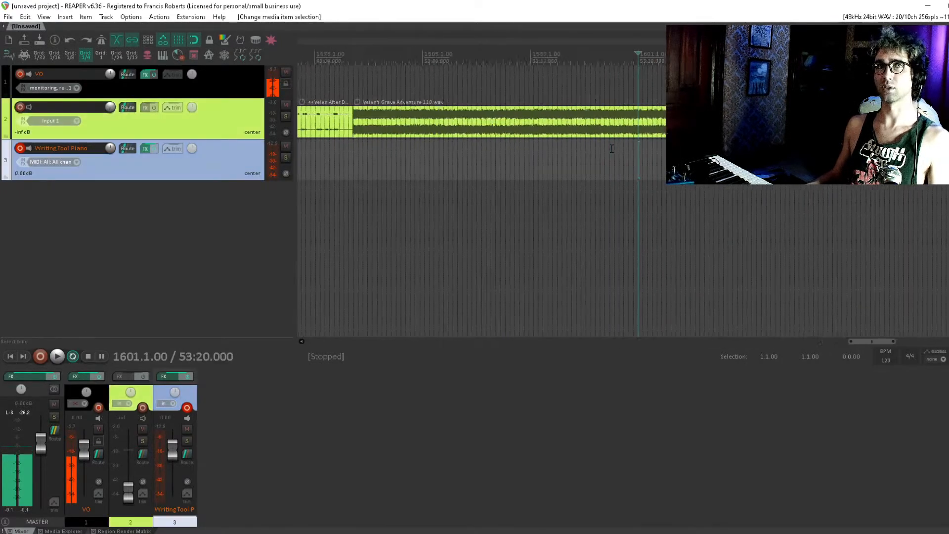
Set track 2's volume to 0.00 dB and play the project from measure 1609, near the end of the Velen's Grave Adventure clip.
click(553, 147)
key(space)
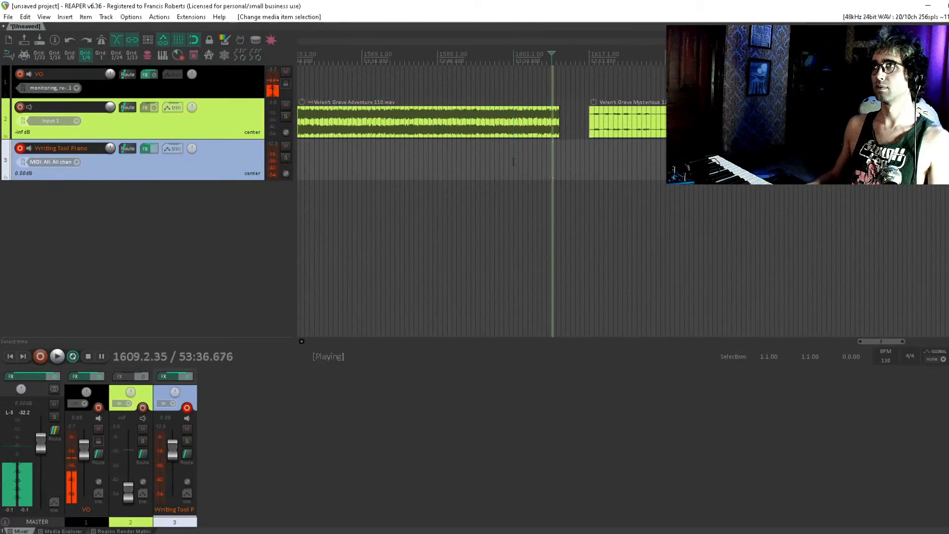
key(space)
double_click(125, 484)
key(space)
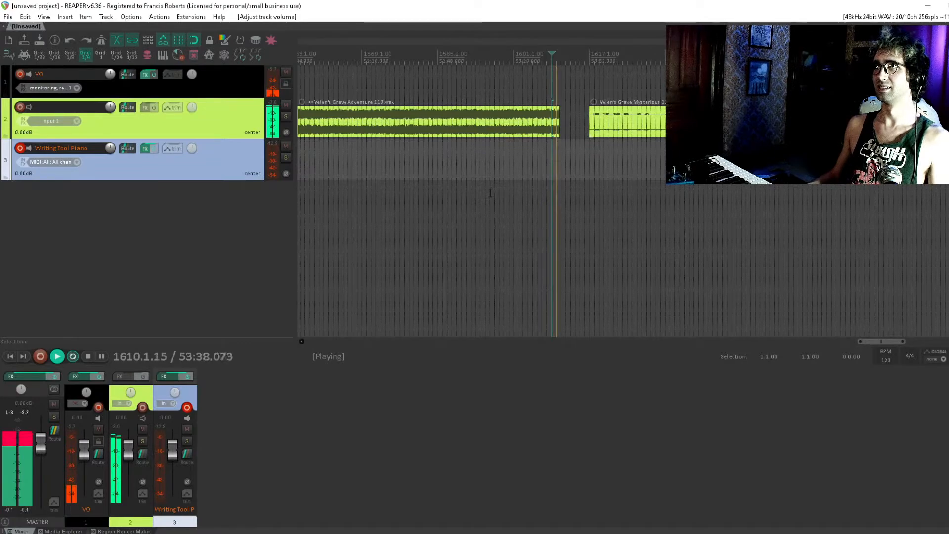
key(space)
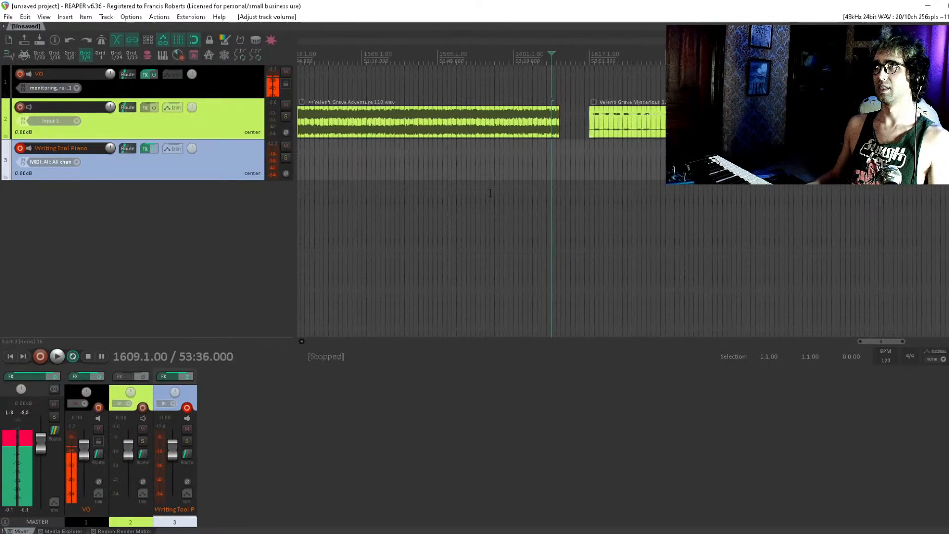
Move the Velen's Grave Mysterious clip back against the end of Velen's Grave Adventure and place the edit cursor at measure 1608.
scroll(536, 121, down, 2)
scroll(544, 118, up, 3)
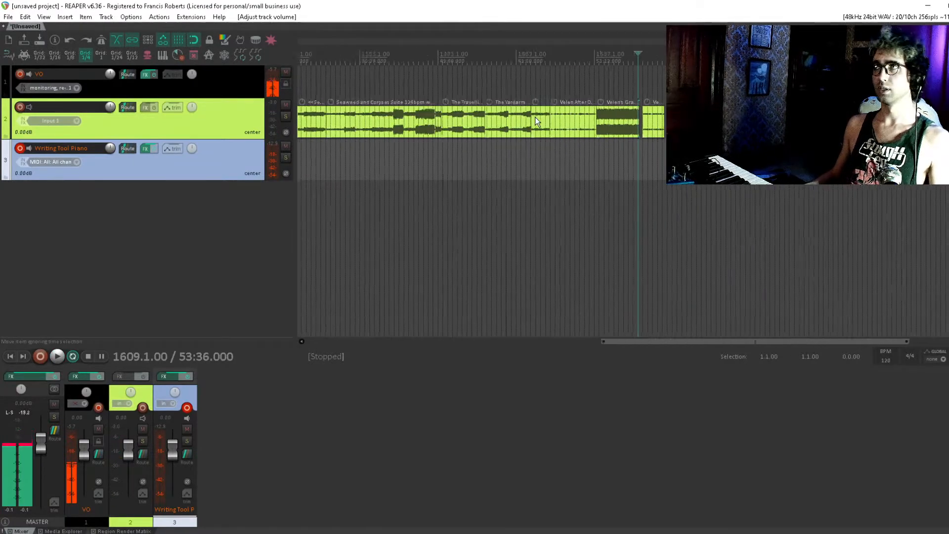
scroll(651, 130, up, 1)
drag(685, 129, 655, 130)
click(635, 169)
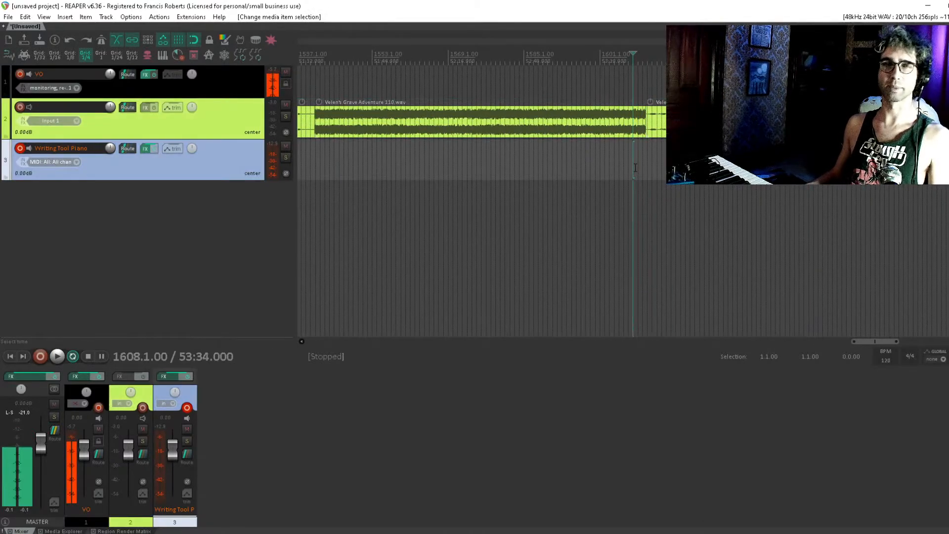
Survey the full run of demo clips on track 2 and place the edit cursor within the Dirge Of The Town By The Sea clip.
scroll(636, 168, down, 10)
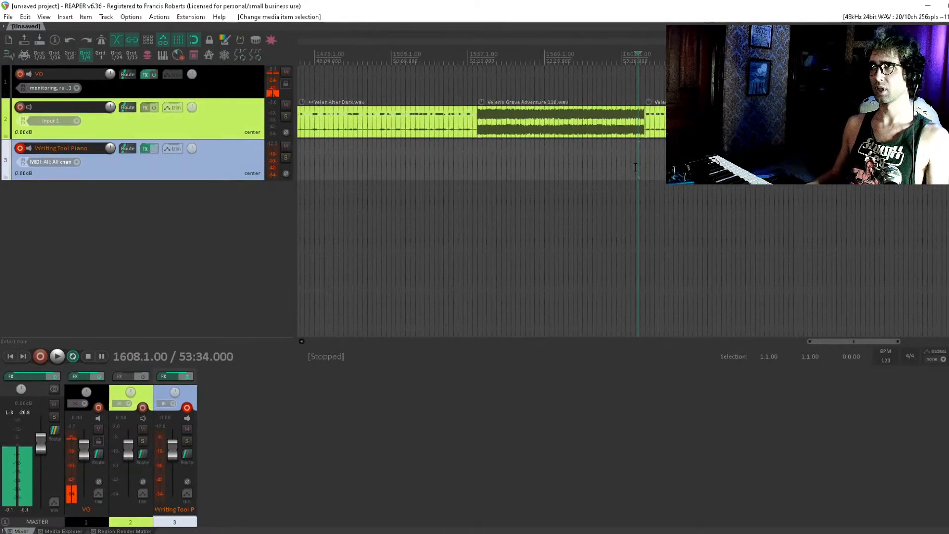
scroll(636, 168, down, 3)
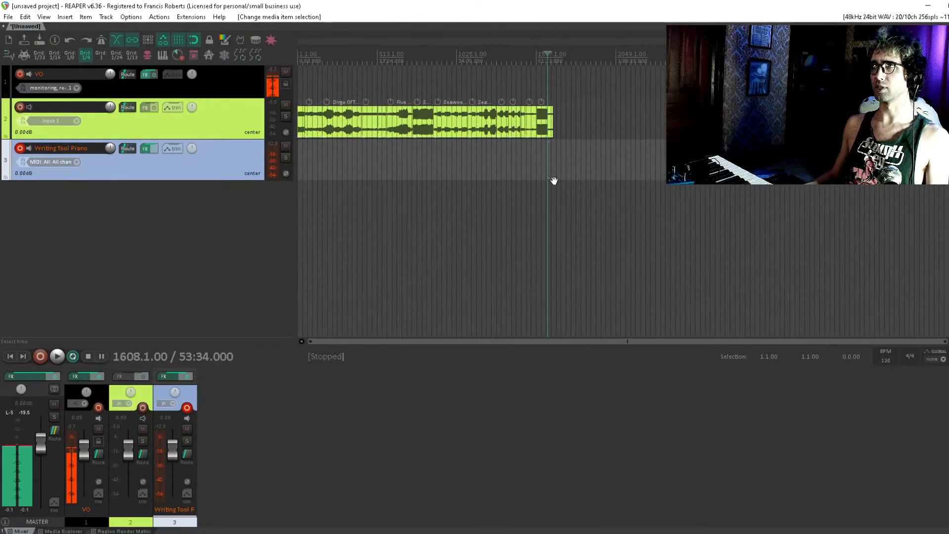
scroll(536, 173, up, 2)
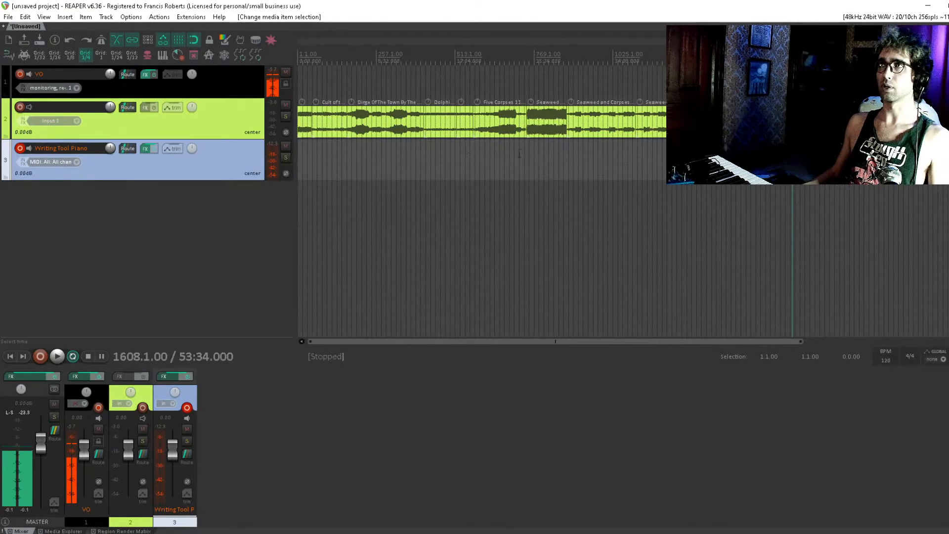
click(436, 151)
click(387, 148)
click(402, 146)
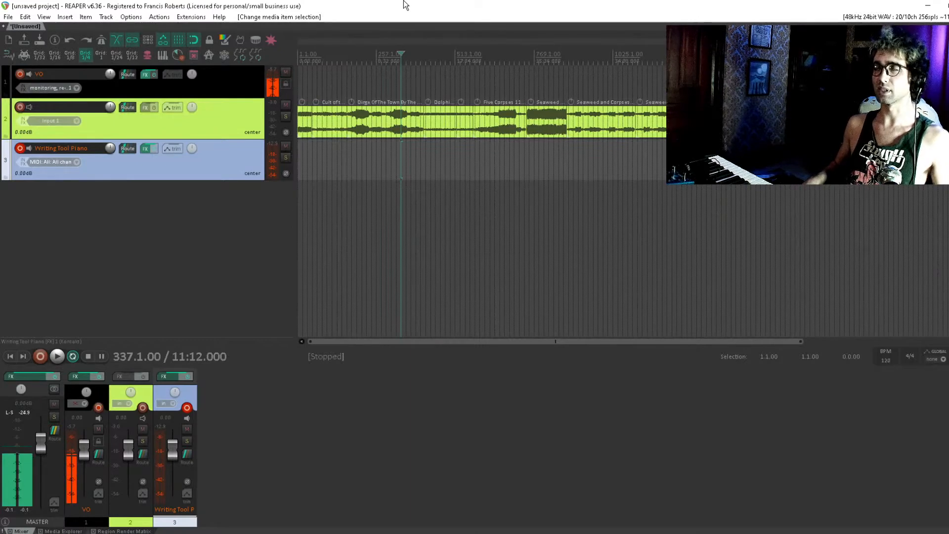
scroll(428, 167, up, 1)
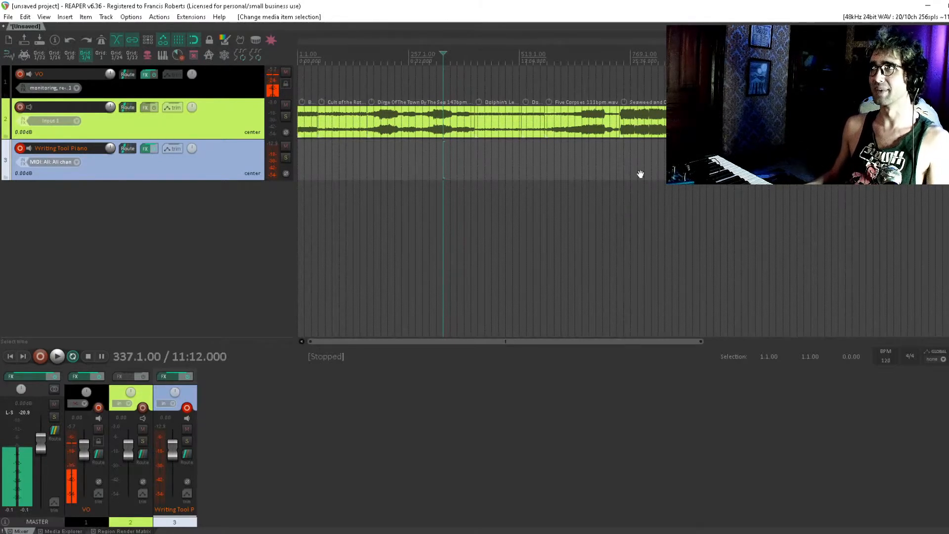
click(385, 161)
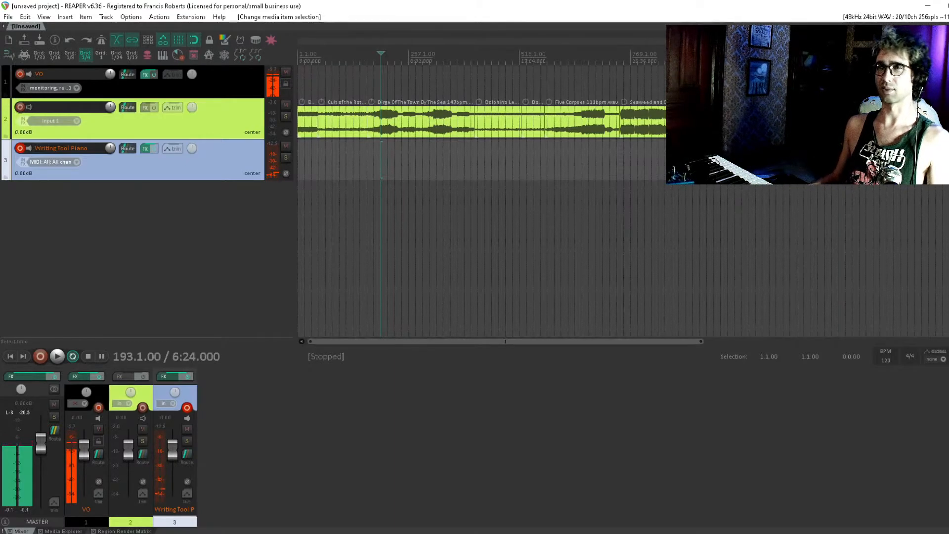
Move the edit cursor through the clips from Dirge Of The Town By The Sea onward, ending at measure 873.
scroll(374, 176, up, 2)
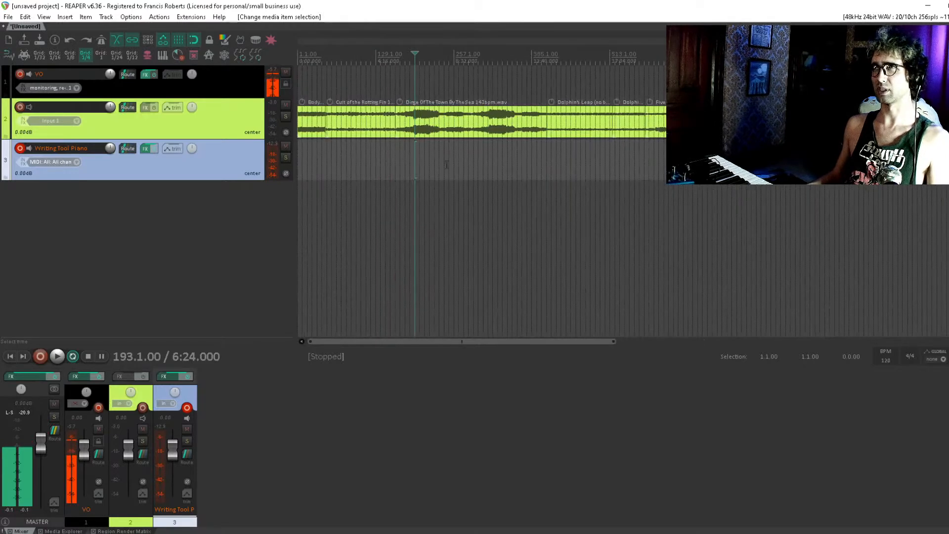
click(419, 157)
click(459, 162)
click(567, 159)
click(654, 154)
click(830, 158)
scroll(340, 156, right, 2)
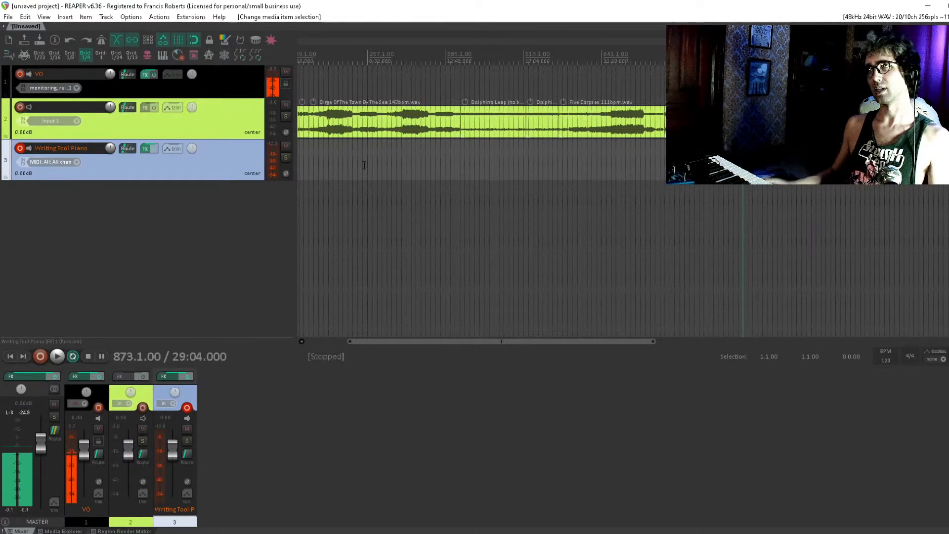
drag(364, 164, 568, 206)
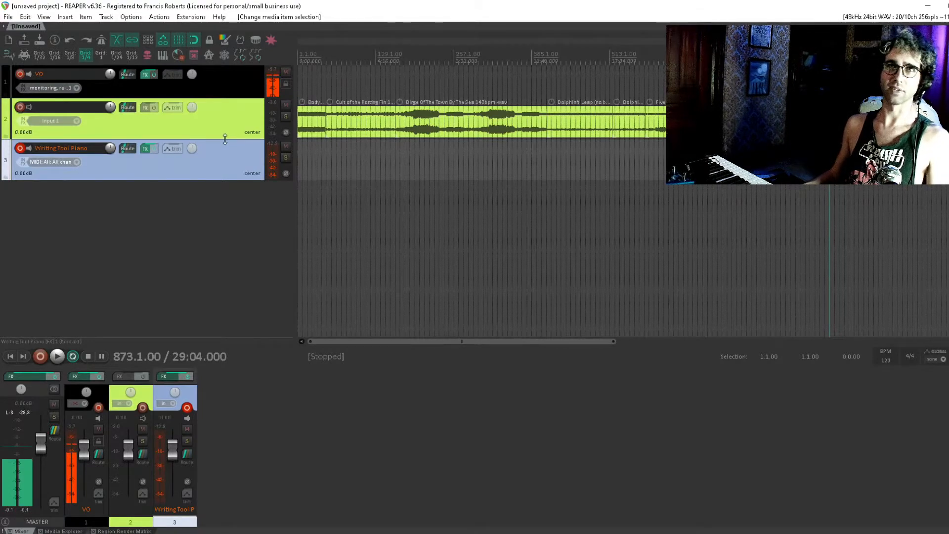
Increase track 2's height to enlarge its waveforms and look over the complete row of clips.
drag(225, 139, 225, 217)
scroll(511, 170, down, 2)
scroll(512, 173, down, 1)
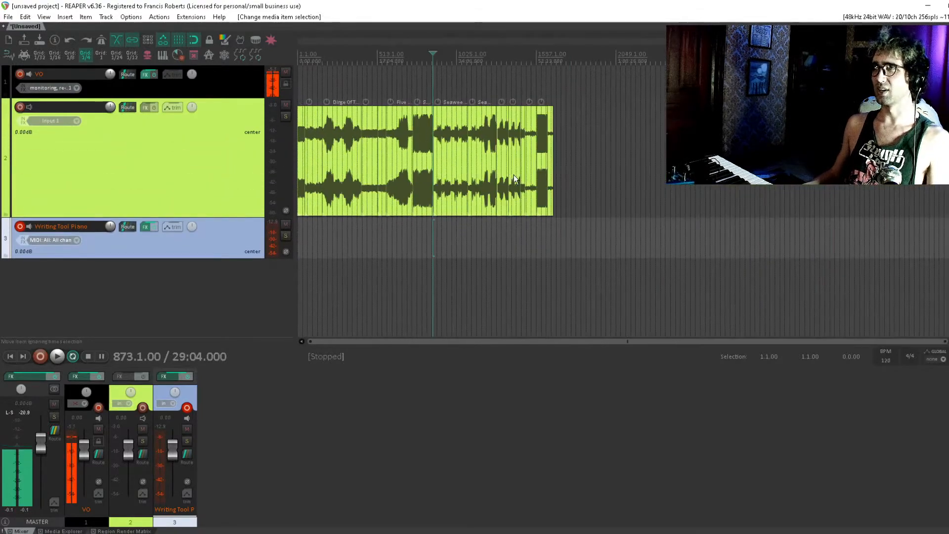
scroll(512, 173, up, 3)
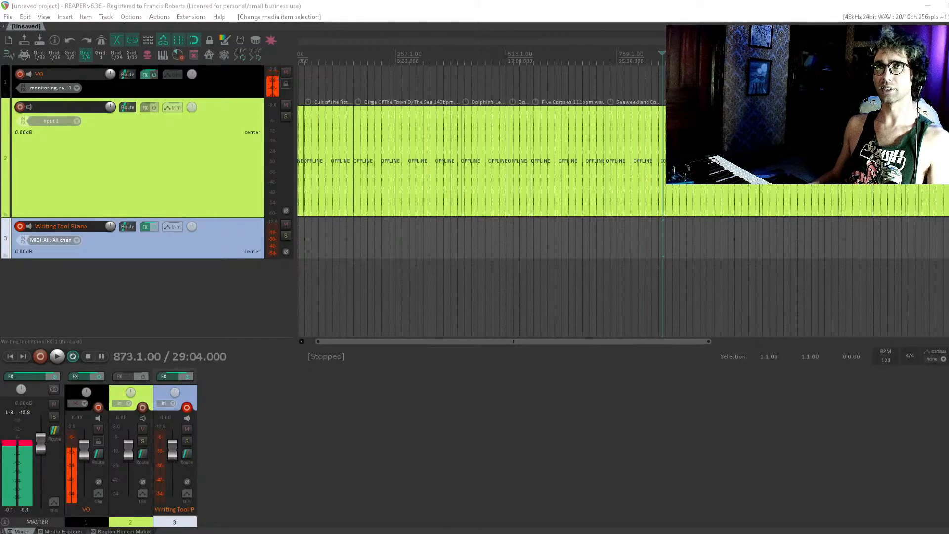
Switch to the browser showing the Deserted Stronghold album on Bandcamp and highlight the album title.
drag(0, 107, 405, 1)
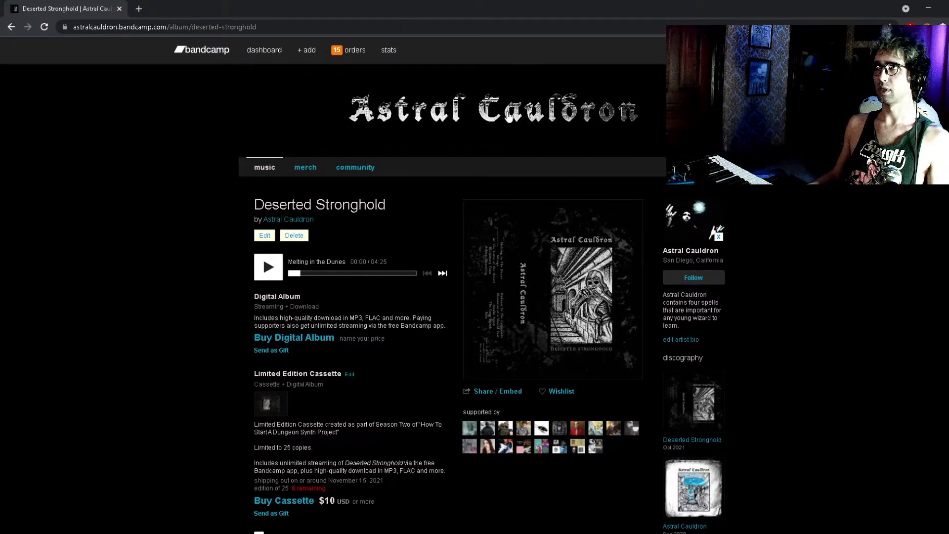
drag(403, 205, 251, 200)
click(409, 207)
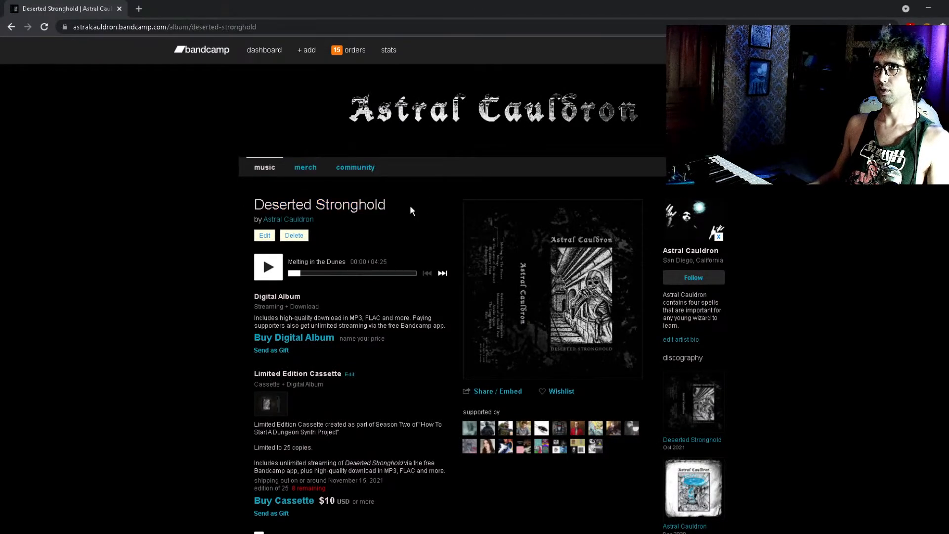
mouse_move(409, 207)
mouse_down()
mouse_move(261, 204)
mouse_move(407, 203)
mouse_up()
click(281, 196)
click(389, 199)
Examine the Limited Edition Cassette's shipping date and remaining copies, along with the album's track list.
scroll(327, 460, down, 1)
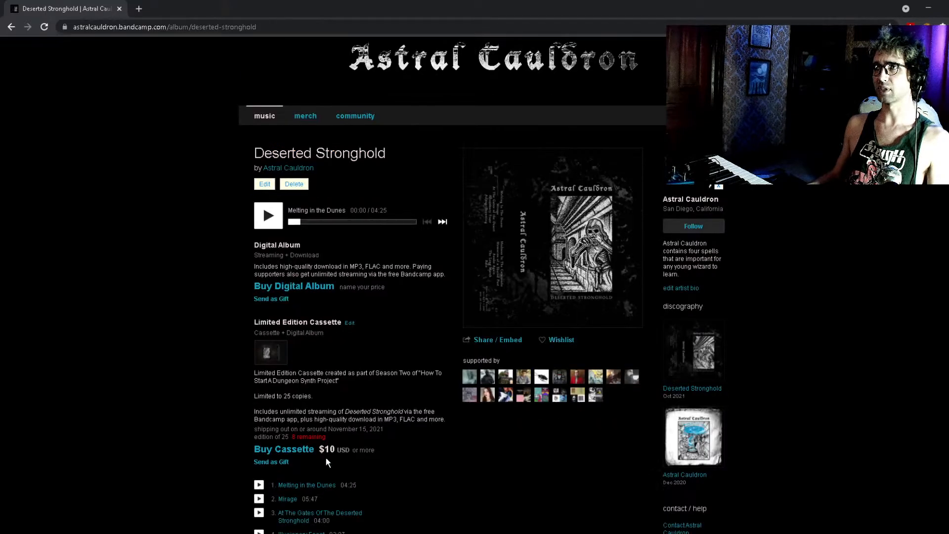
mouse_move(326, 437)
mouse_down()
mouse_move(282, 434)
mouse_move(330, 432)
mouse_up()
click(312, 445)
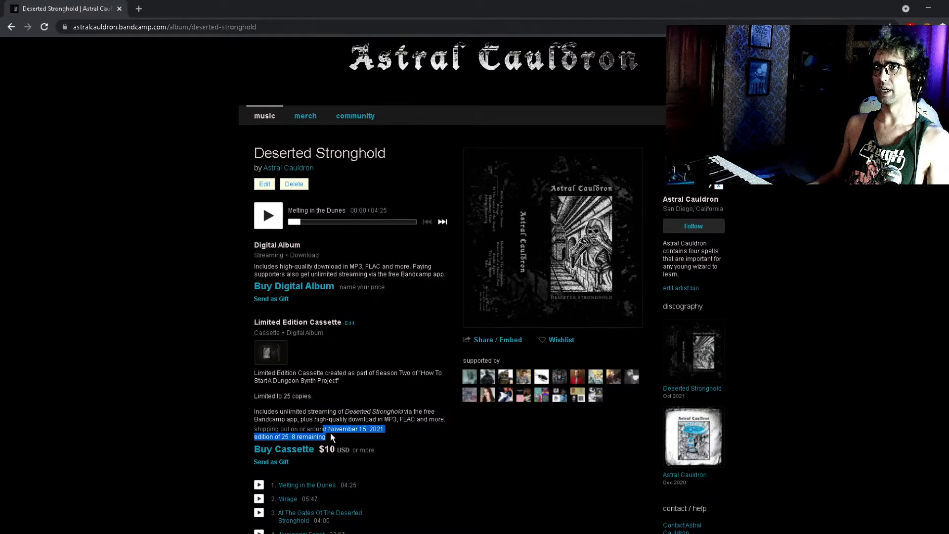
click(340, 436)
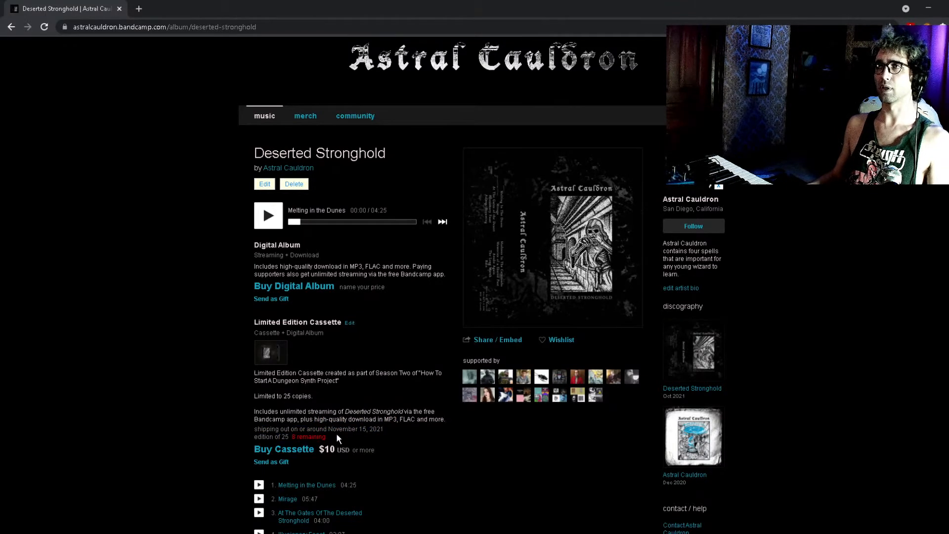
scroll(352, 434, down, 5)
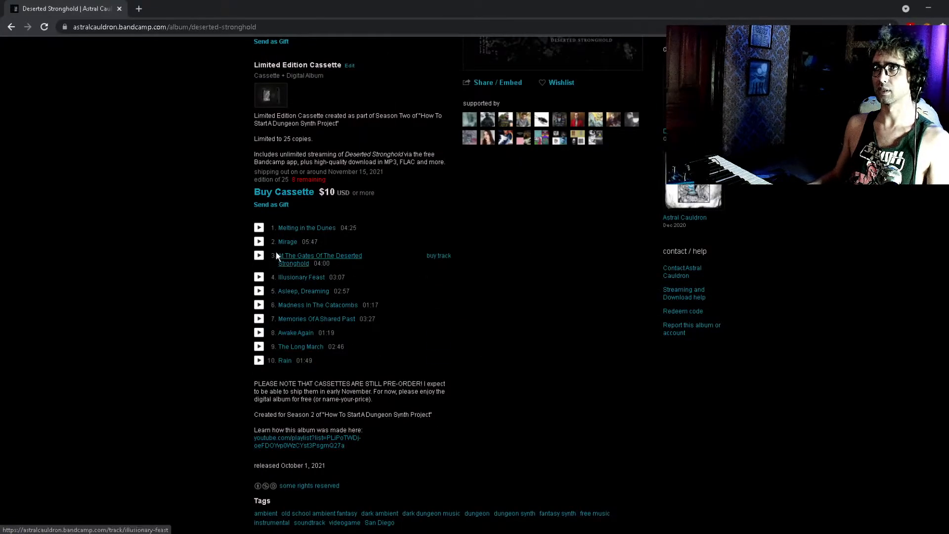
scroll(342, 236, up, 3)
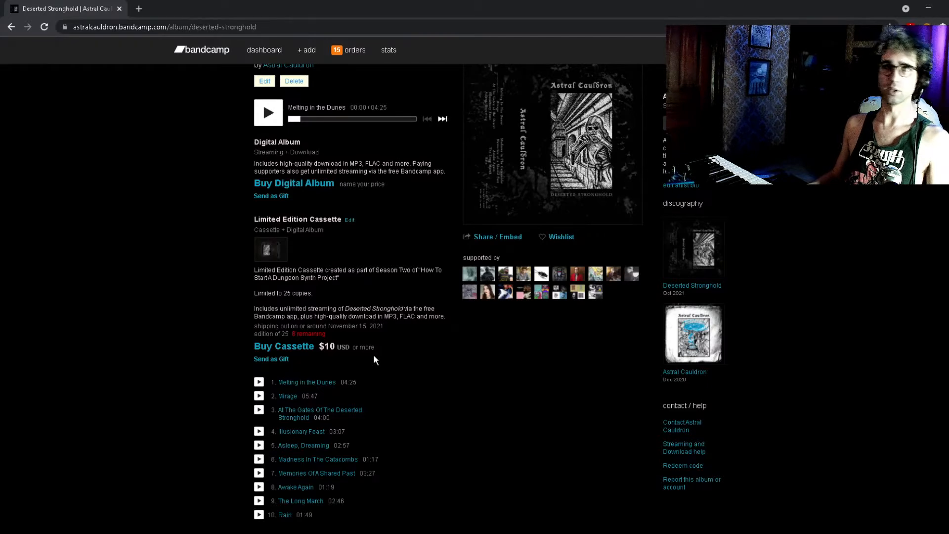
scroll(353, 355, up, 2)
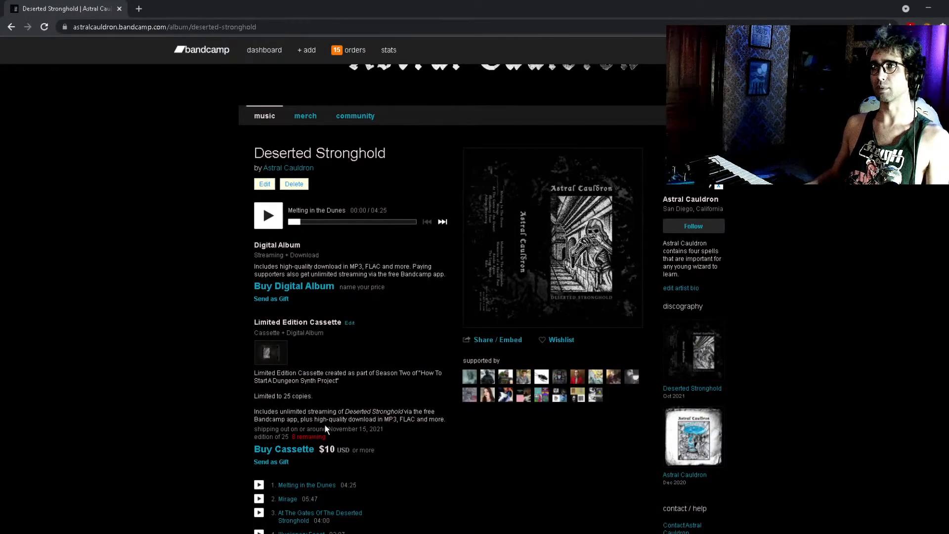
mouse_move(349, 439)
mouse_down()
mouse_move(304, 427)
mouse_move(360, 439)
mouse_up()
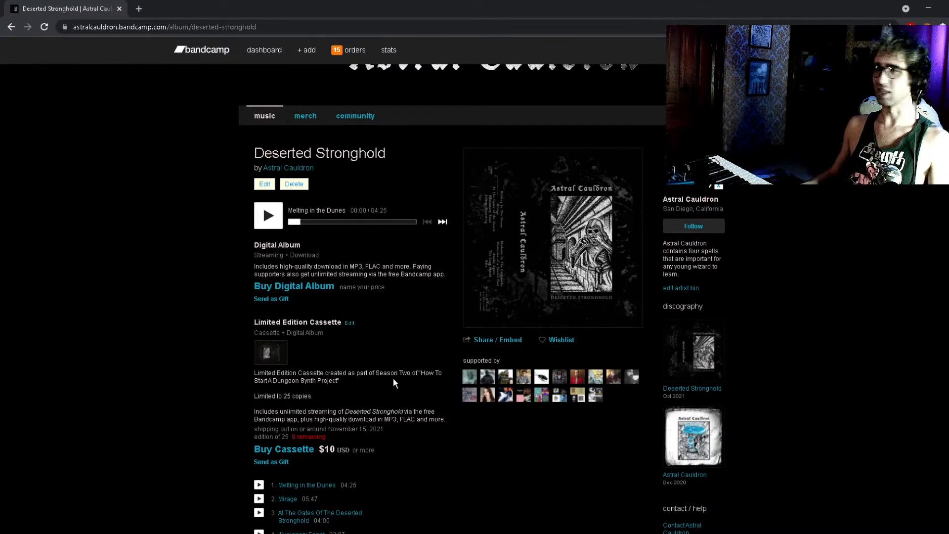
Highlight the cassette's edition details and the album's track list, and review the rest of the album page.
scroll(393, 378, down, 2)
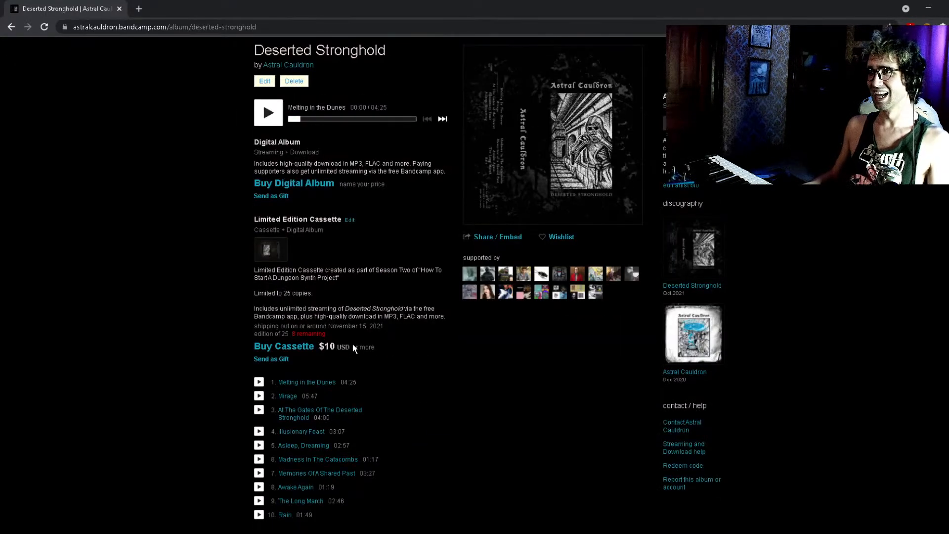
drag(330, 335, 215, 307)
click(384, 331)
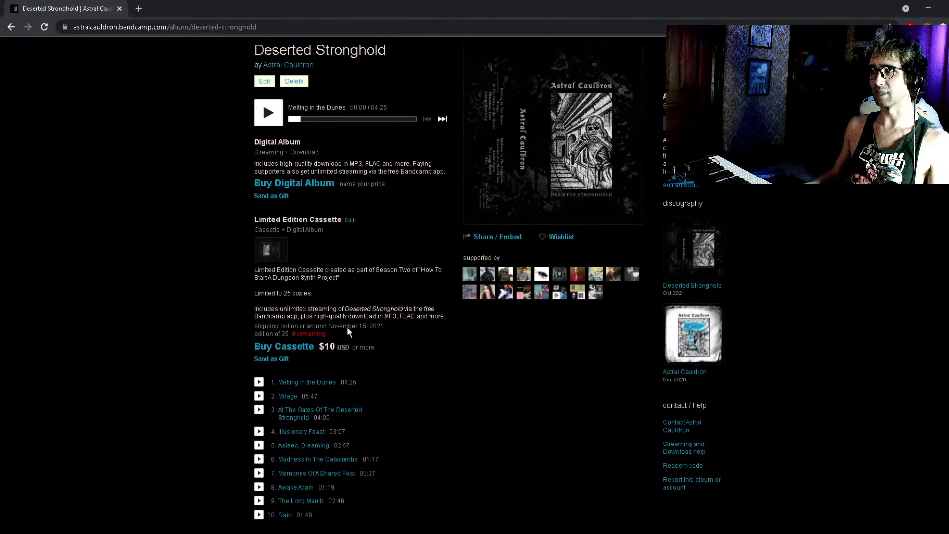
scroll(348, 329, down, 2)
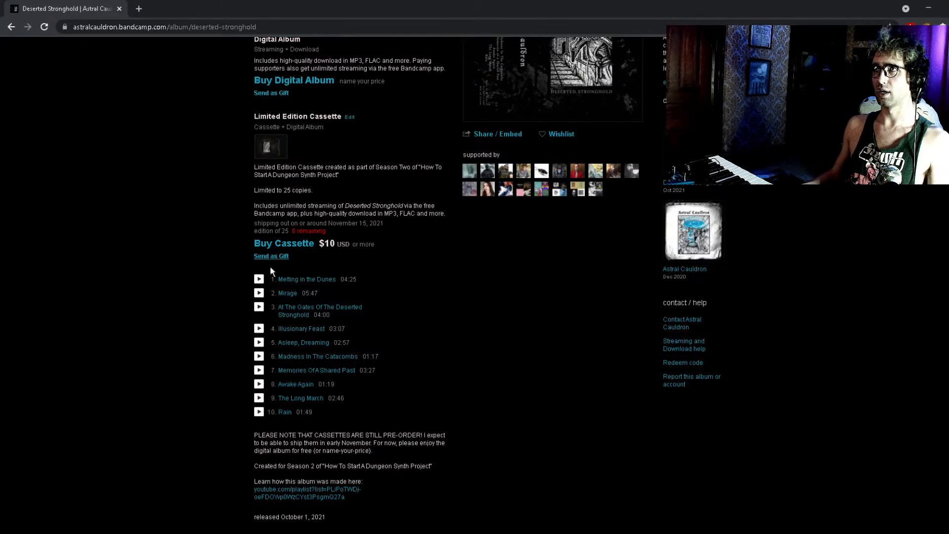
drag(365, 423, 285, 254)
click(235, 274)
scroll(234, 277, up, 3)
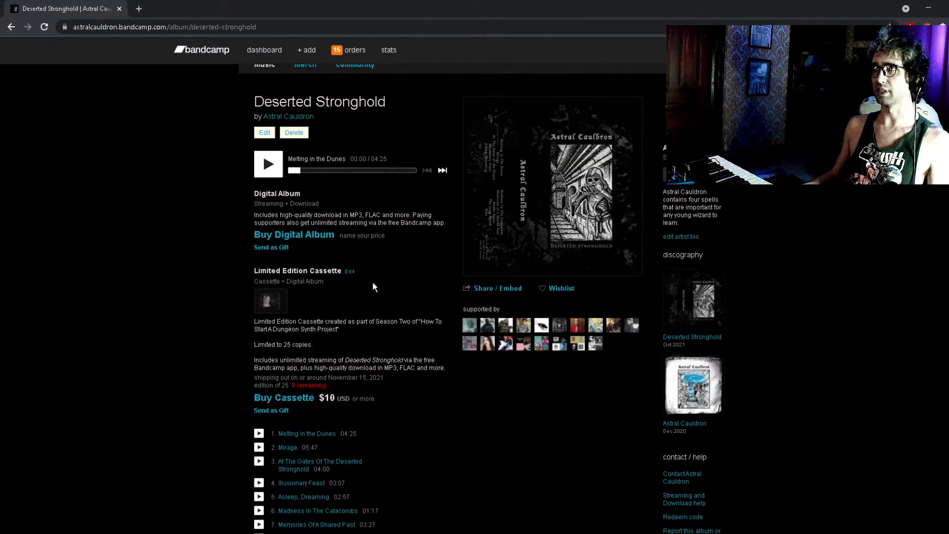
scroll(290, 188, down, 4)
scroll(302, 277, down, 1)
scroll(329, 210, up, 3)
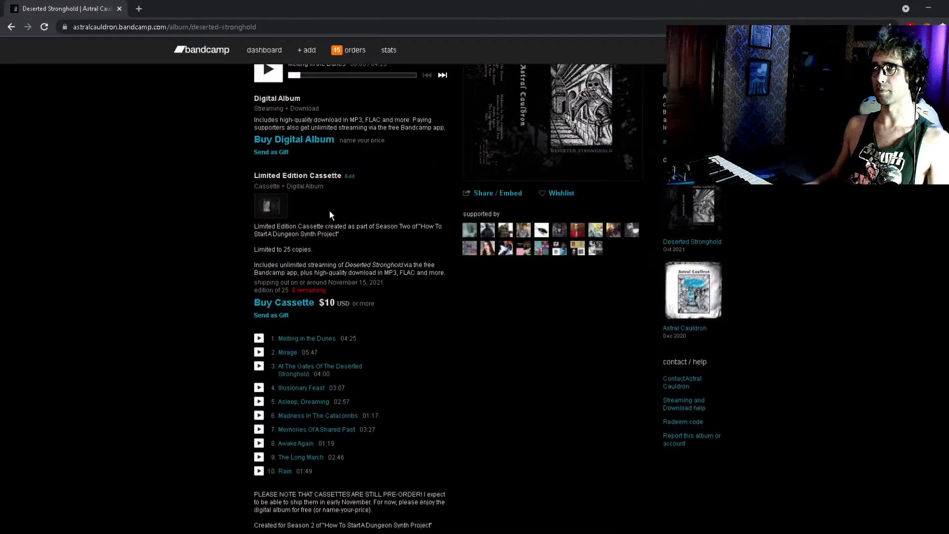
Review the lower part of the album page and highlight the Buy Digital Album offer and the Limited Edition Cassette's edition details.
scroll(354, 309, down, 3)
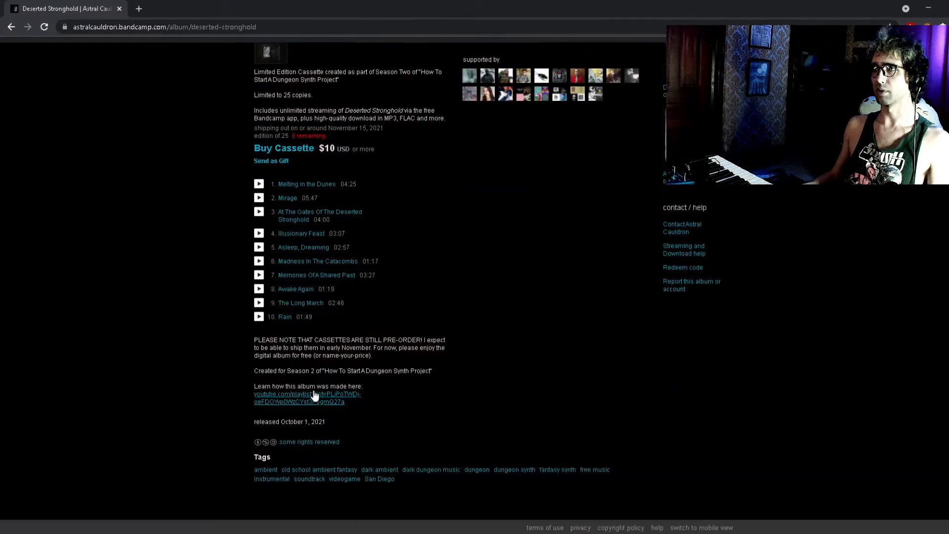
scroll(360, 419, up, 4)
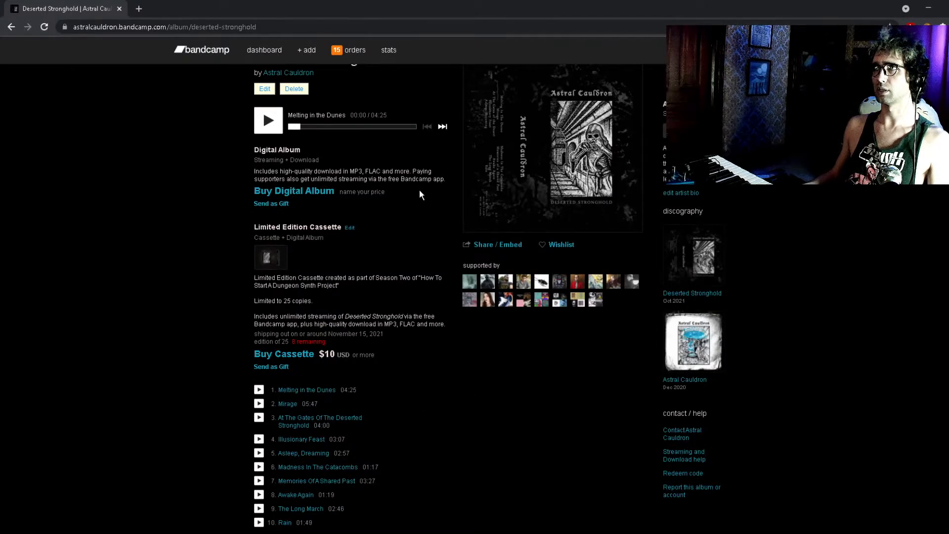
drag(420, 190, 253, 191)
click(250, 199)
scroll(222, 339, down, 1)
drag(233, 313, 402, 304)
click(402, 298)
drag(290, 293, 218, 289)
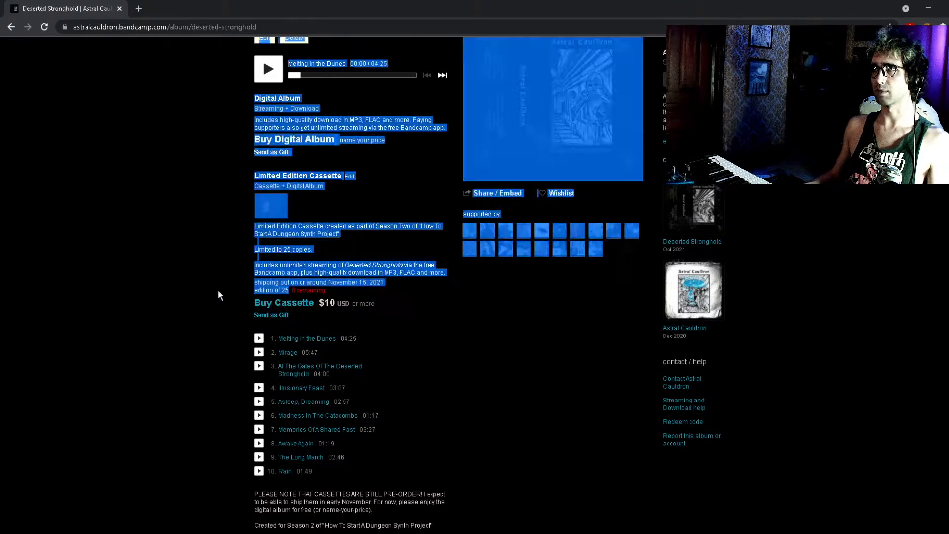
click(220, 289)
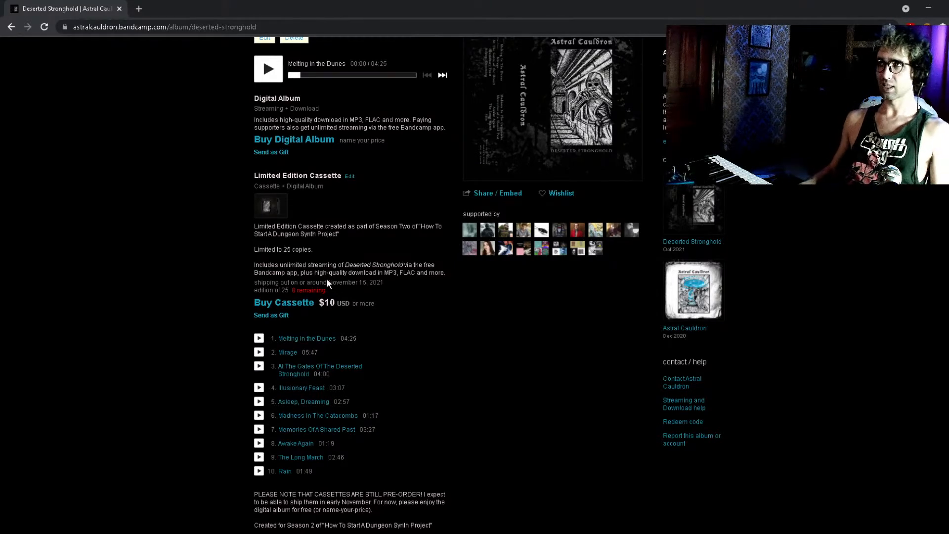
Return to the album header and highlight the Limited Edition Cassette's shipping date and remaining copies.
scroll(352, 296, up, 2)
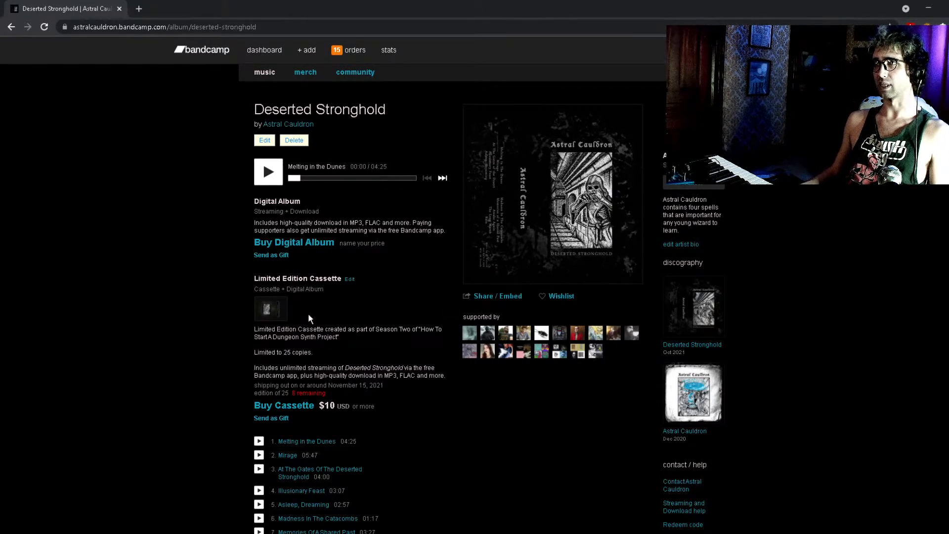
scroll(148, 304, down, 3)
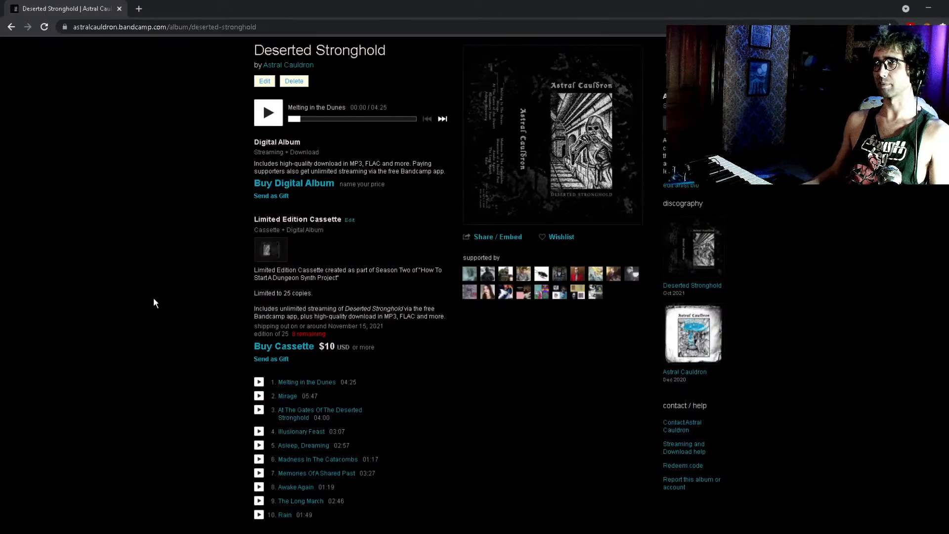
key(ctrl+a)
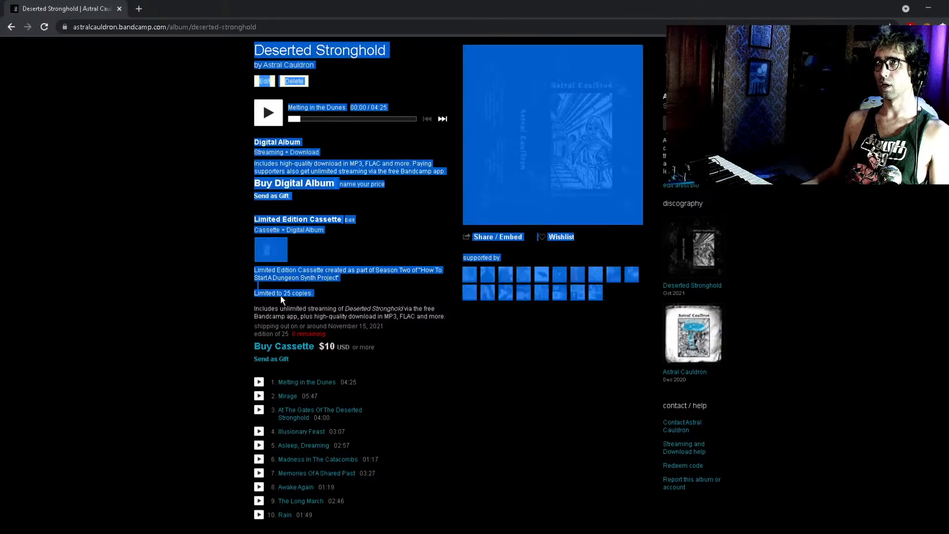
click(239, 291)
drag(339, 330, 381, 337)
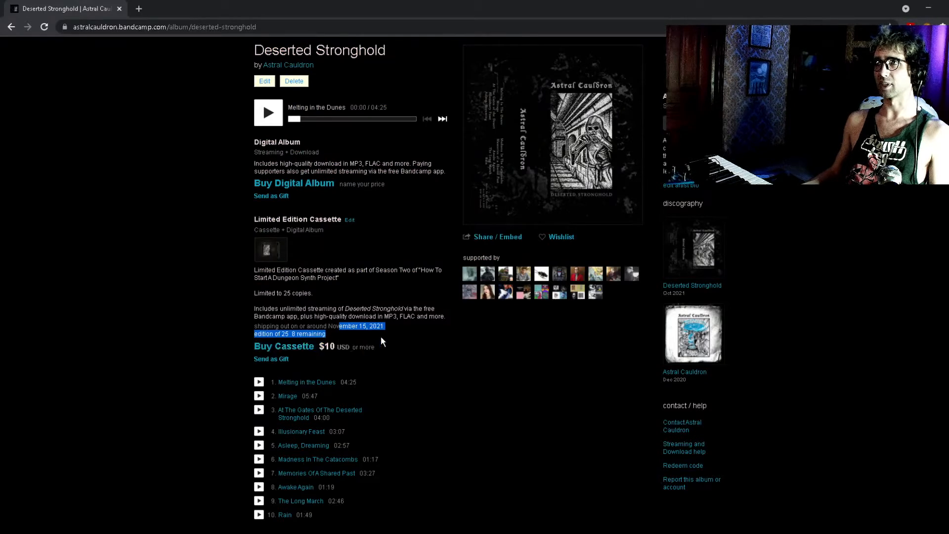
click(384, 336)
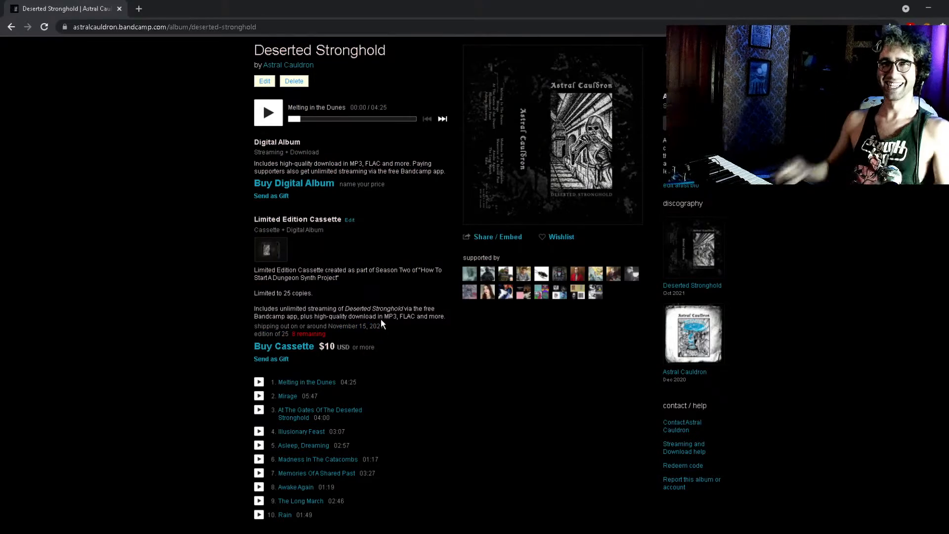
Close the Bandcamp page to return to REAPER and place the edit cursor in the Dirge Of The Town By The Sea clip.
click(118, 8)
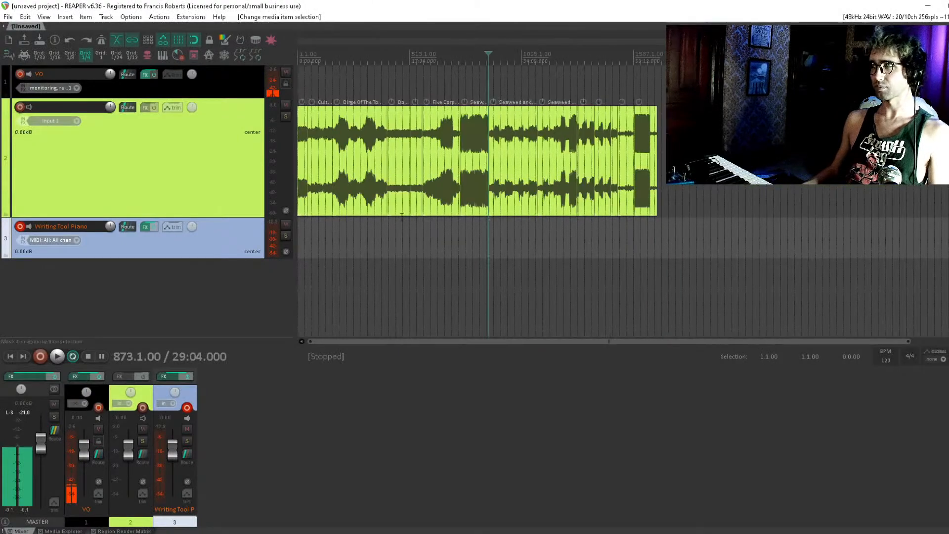
scroll(395, 211, up, 3)
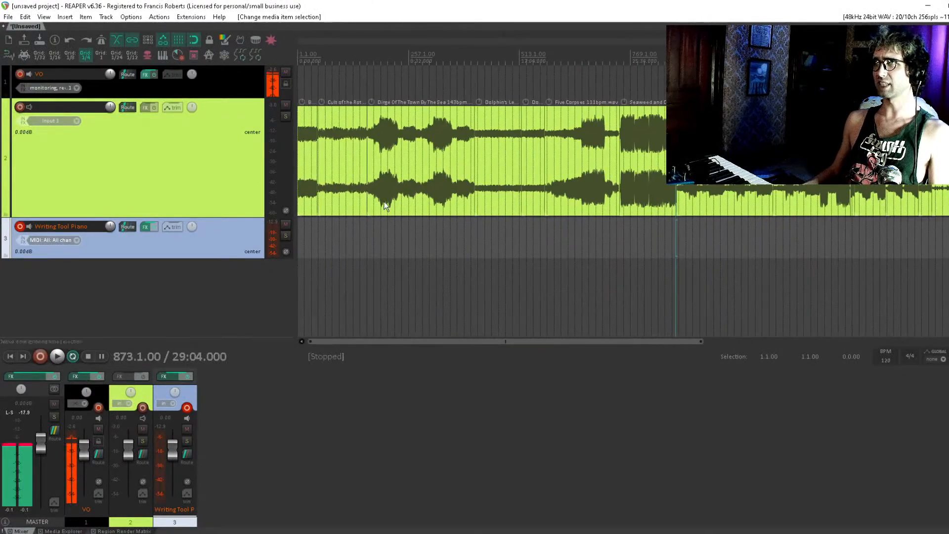
click(367, 222)
click(389, 223)
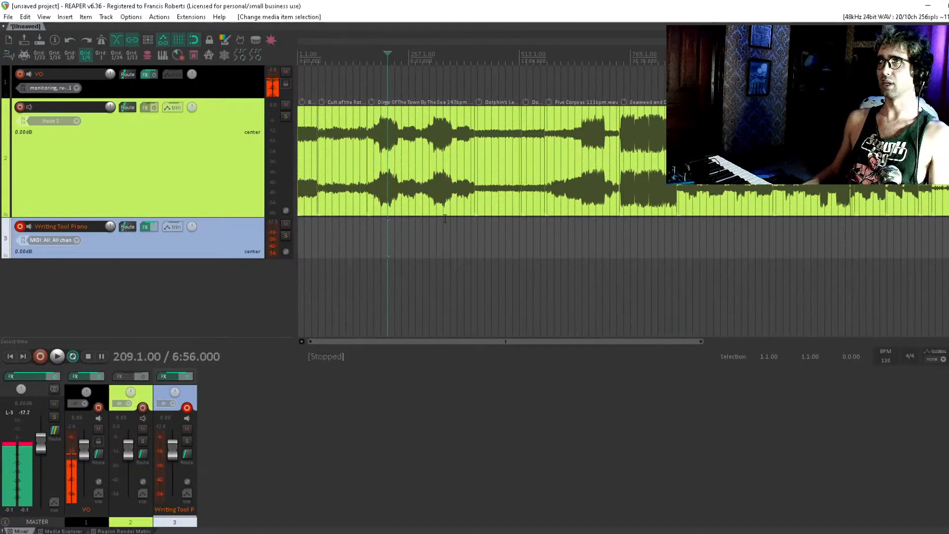
scroll(416, 218, up, 2)
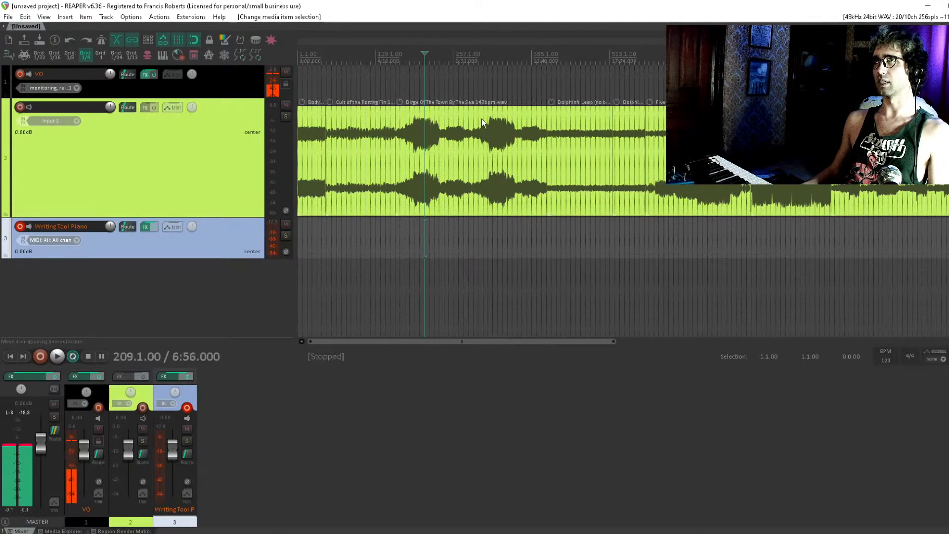
scroll(436, 115, up, 2)
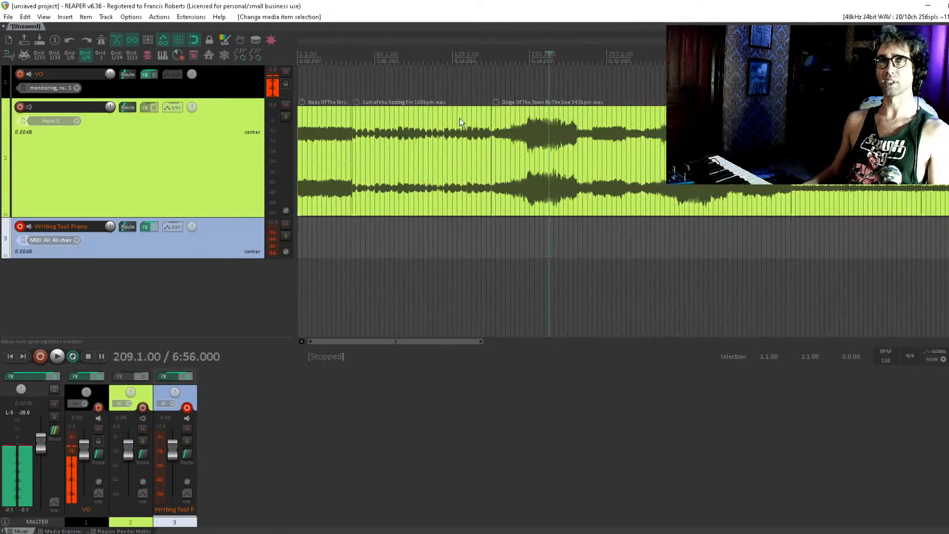
drag(385, 89, 444, 89)
click(444, 89)
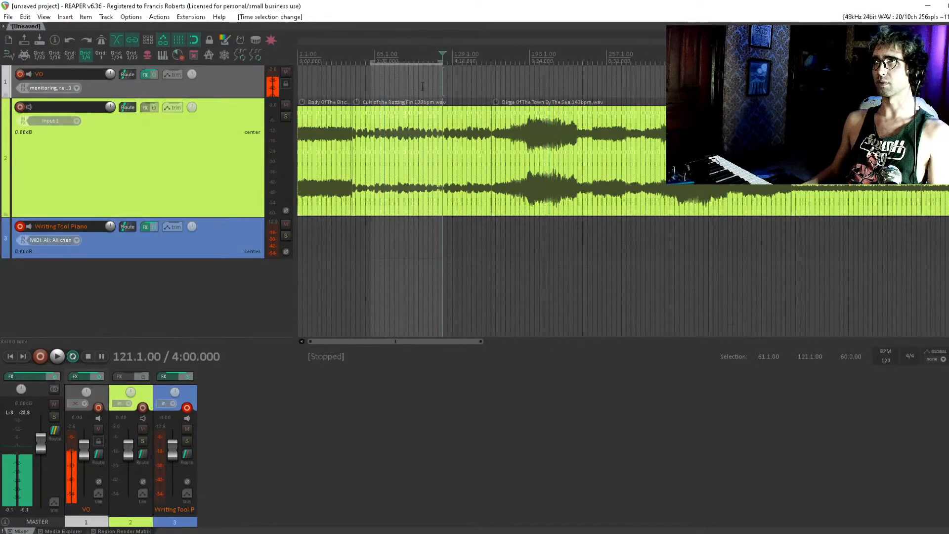
click(424, 89)
key(Escape)
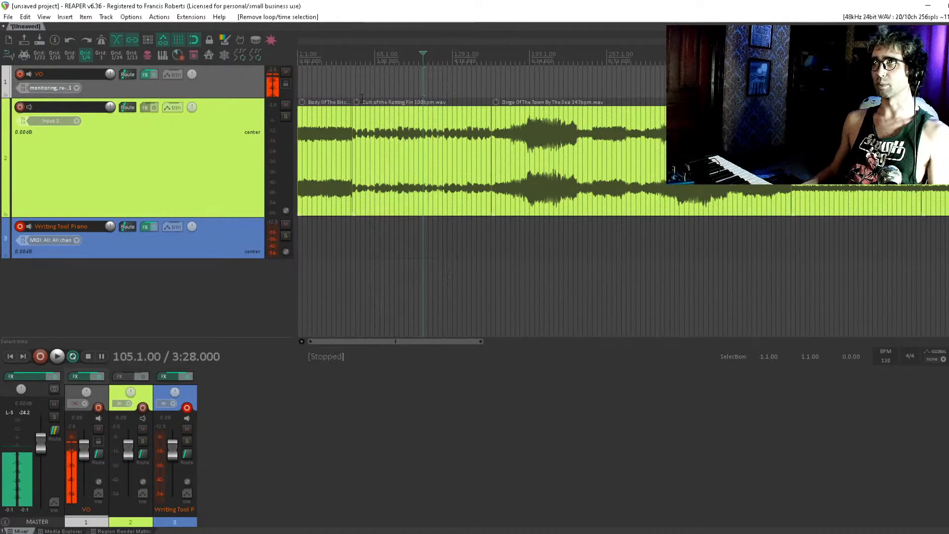
Move the edit cursor to the project start, play the opening of the Body Of The Bitch clip and stop playback.
click(375, 71)
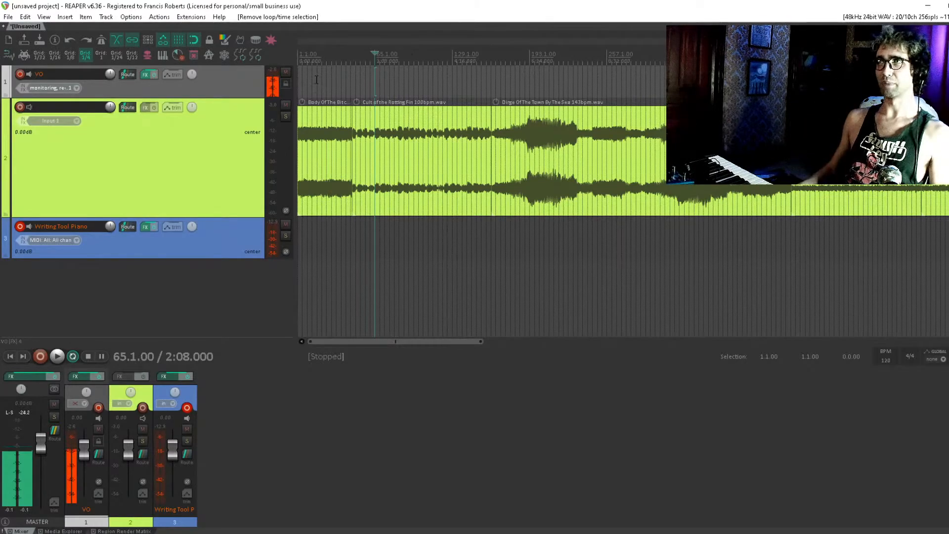
click(357, 87)
scroll(364, 92, up, 2)
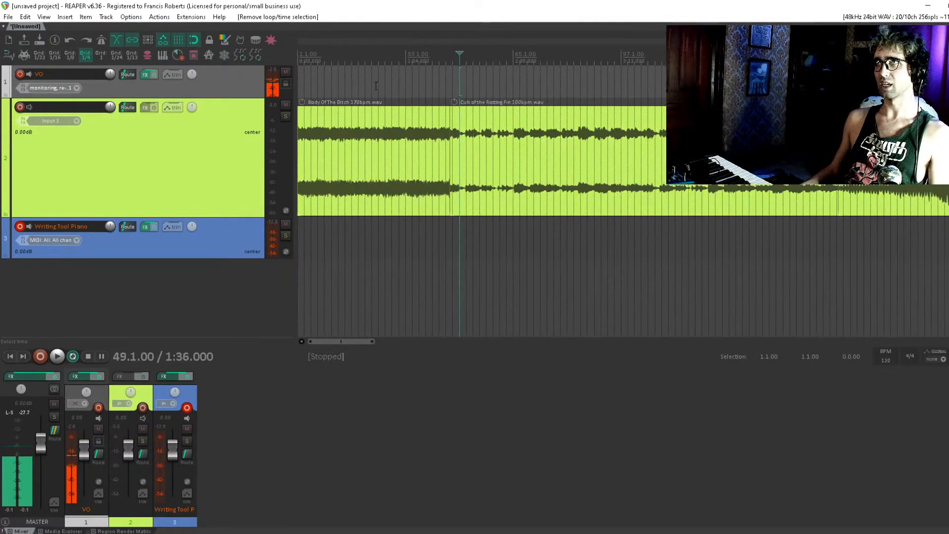
click(374, 86)
scroll(371, 87, down, 1)
scroll(346, 88, up, 1)
click(311, 89)
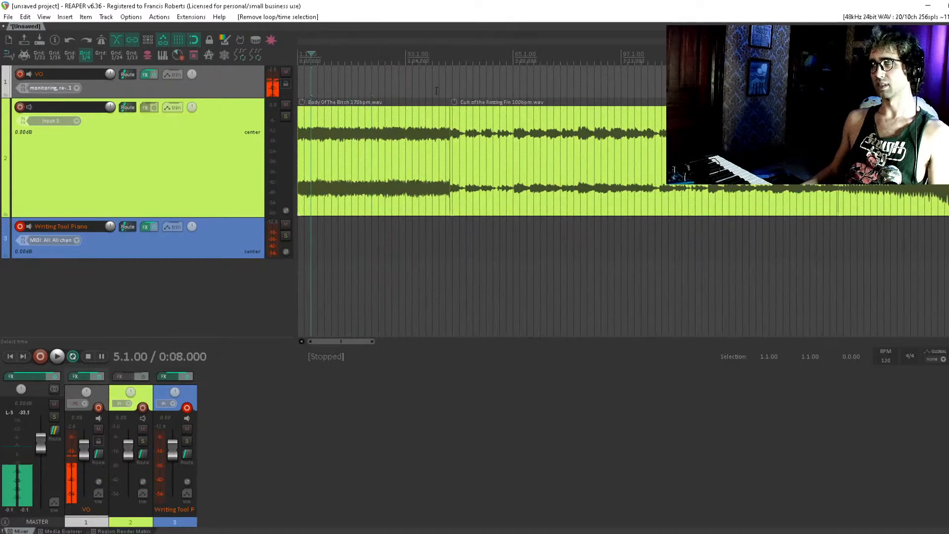
click(305, 81)
click(299, 81)
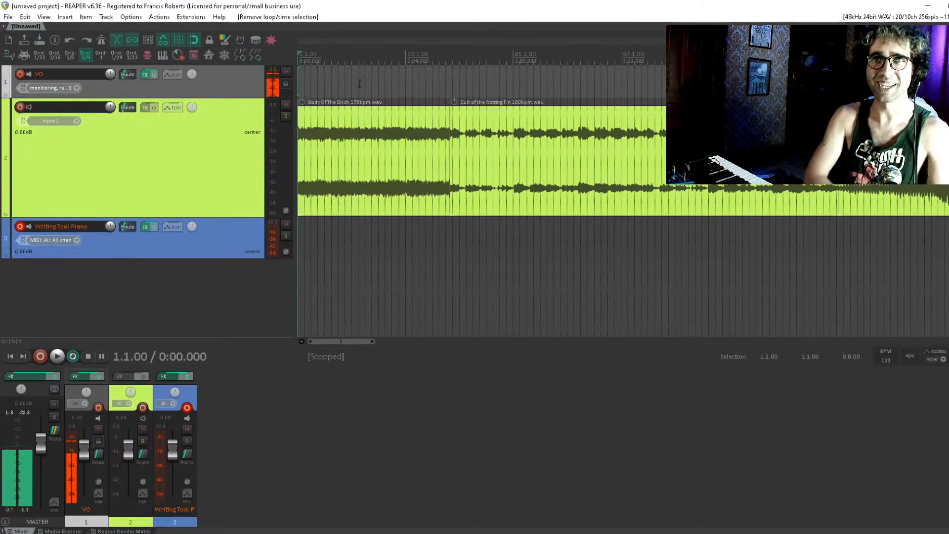
key(space)
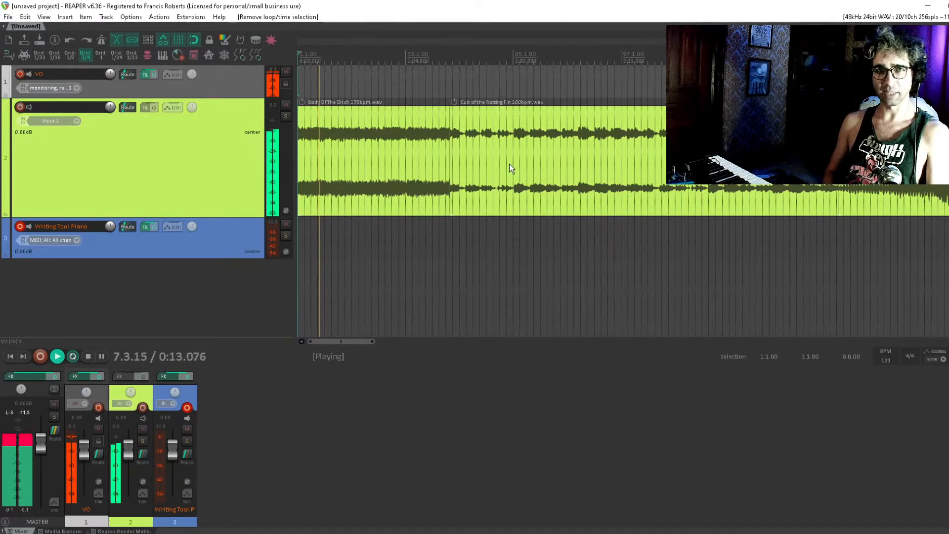
key(space)
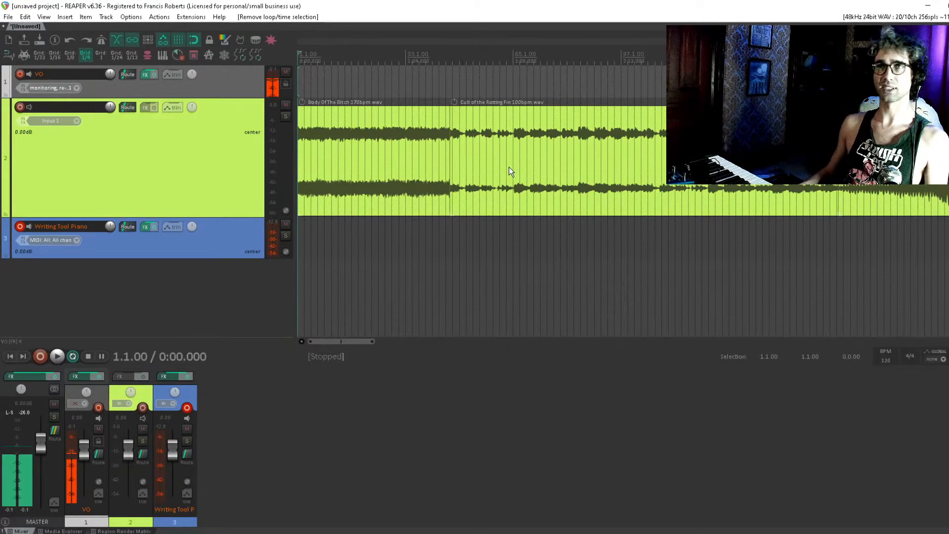
Audition the end of the Body Of The Bitch clip from bar 46, stop playback and select the clip.
click(507, 247)
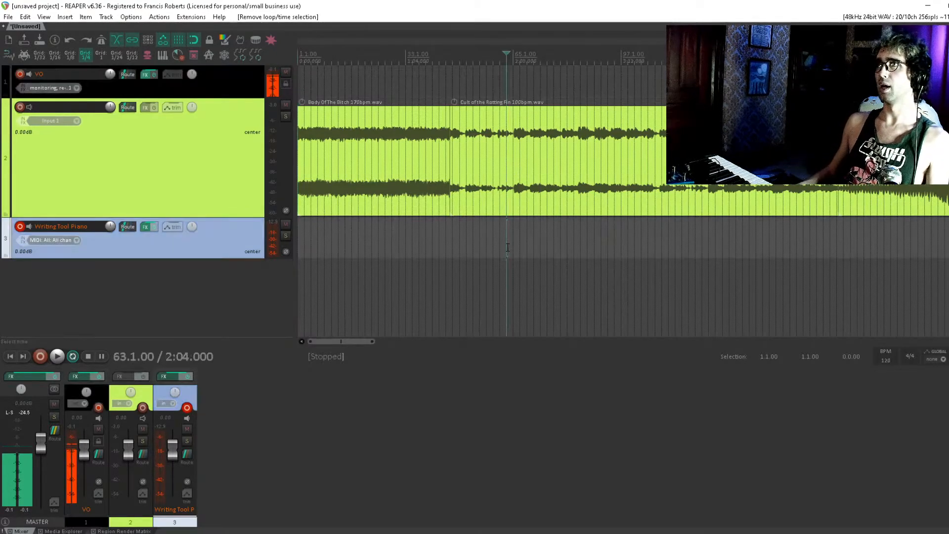
scroll(519, 235, up, 3)
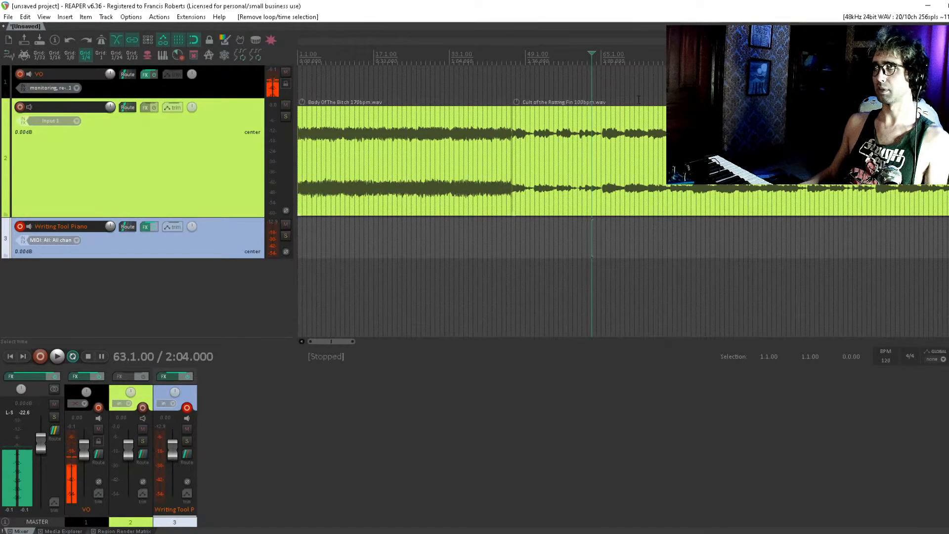
click(522, 70)
scroll(524, 98, right, 1)
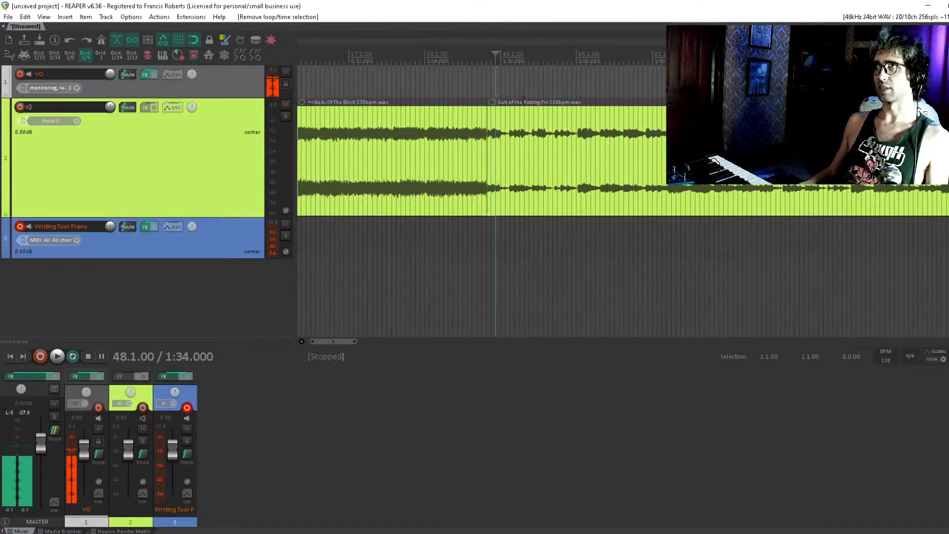
click(486, 82)
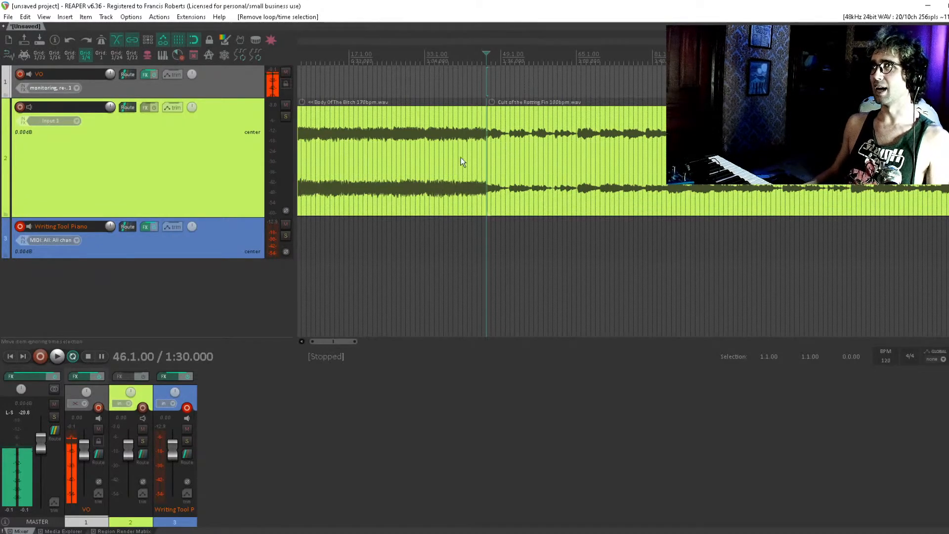
key(space)
scroll(496, 140, up, 3)
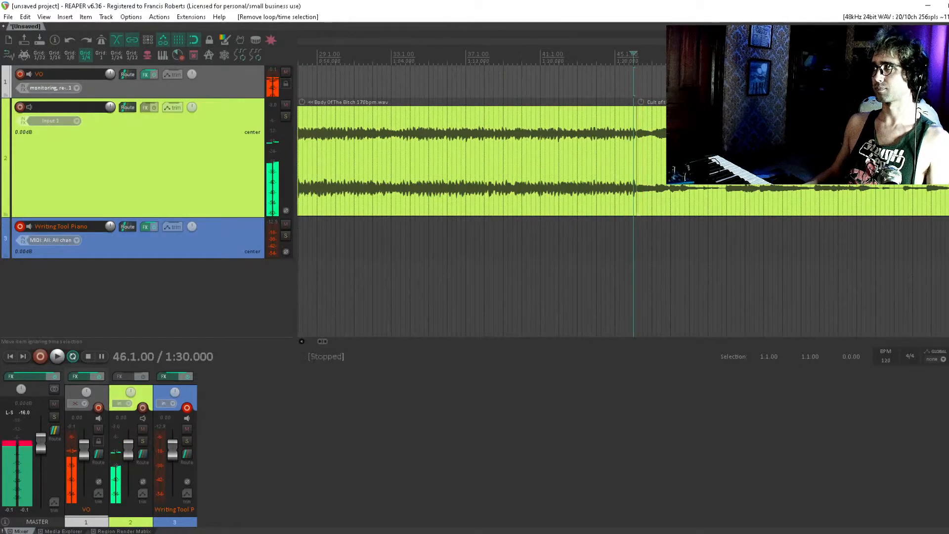
key(space)
click(597, 138)
click(425, 118)
Move the Writing Tool Piano track directly below VO, and move the Body Of The Bitch clip onto a new track beneath the clip row's end.
scroll(423, 145, down, 8)
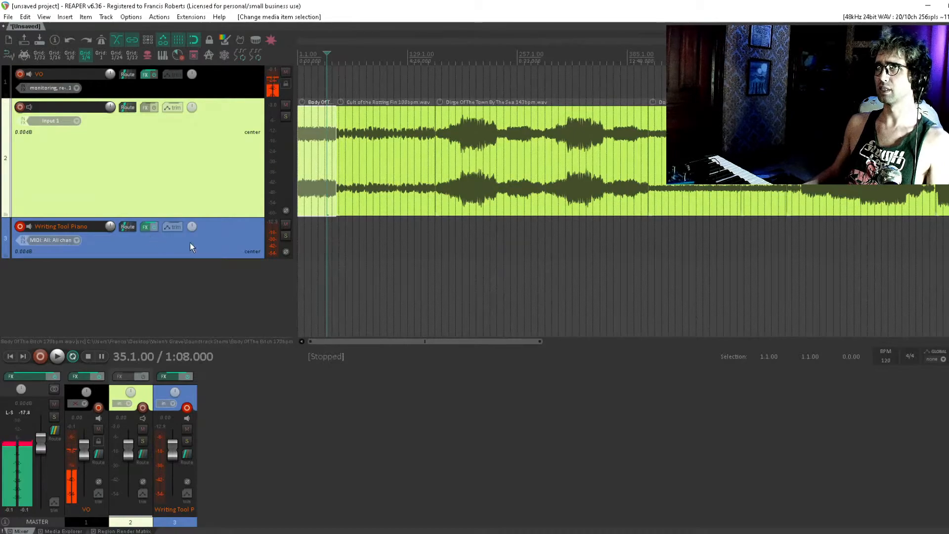
drag(190, 242, 197, 97)
scroll(315, 192, down, 3)
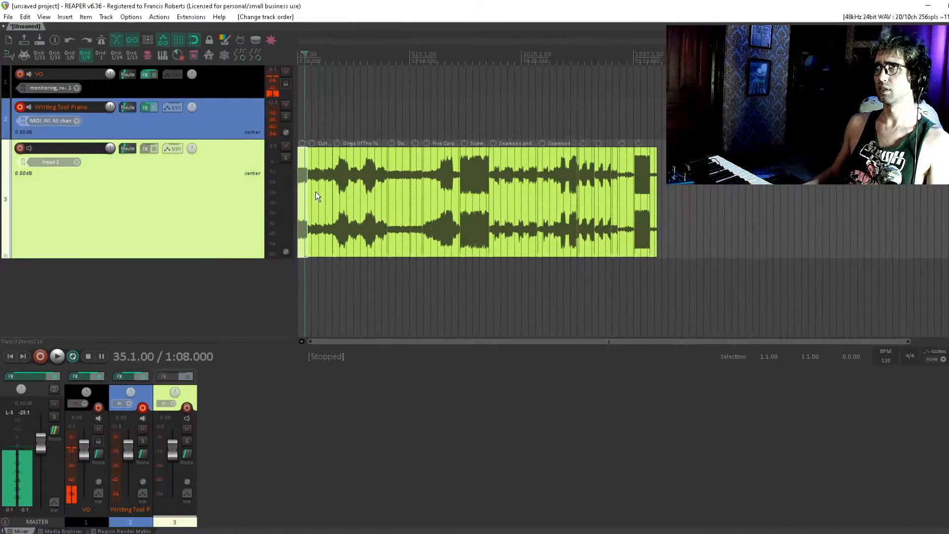
drag(299, 185, 661, 282)
Move the Cult of the Rotting Fin clip to the start of the project on track 3.
scroll(395, 268, up, 9)
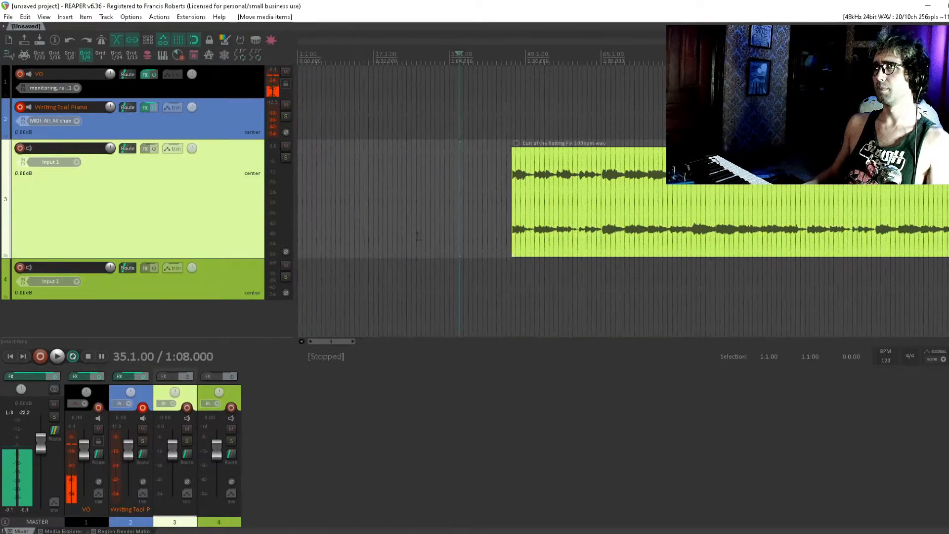
scroll(419, 234, down, 2)
drag(542, 187, 369, 172)
Audition the Cult of the Rotting Fin clip from bars 31 and 49, and leave the edit cursor at bar 41.
click(368, 173)
key(space)
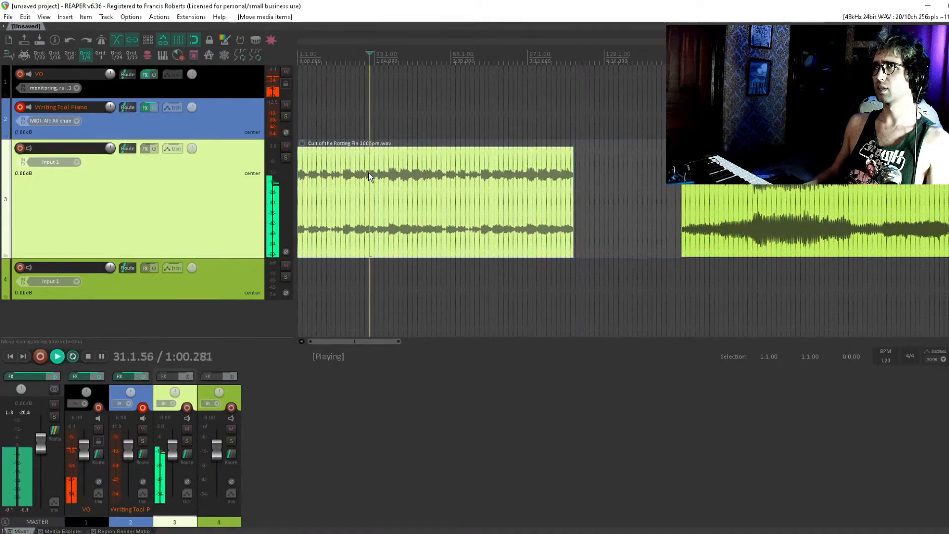
key(space)
click(414, 169)
key(space)
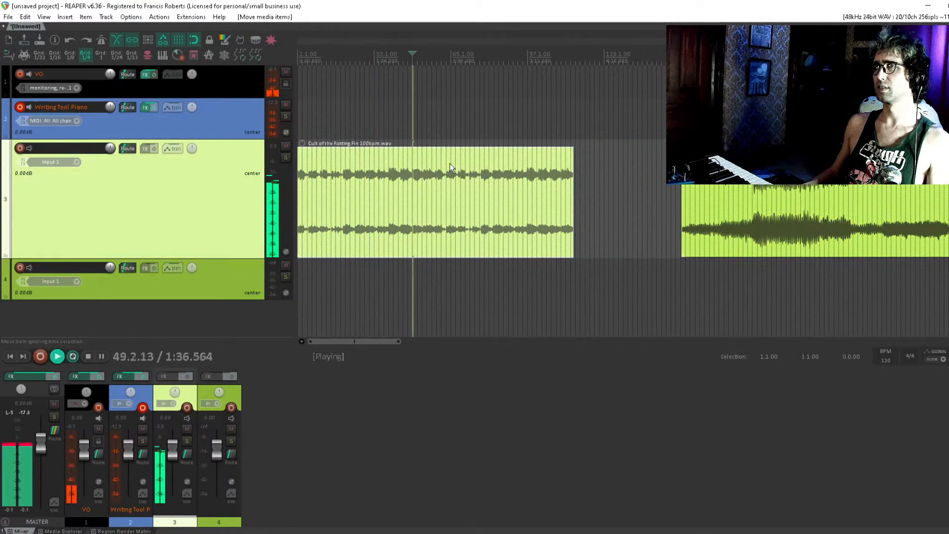
key(space)
click(393, 170)
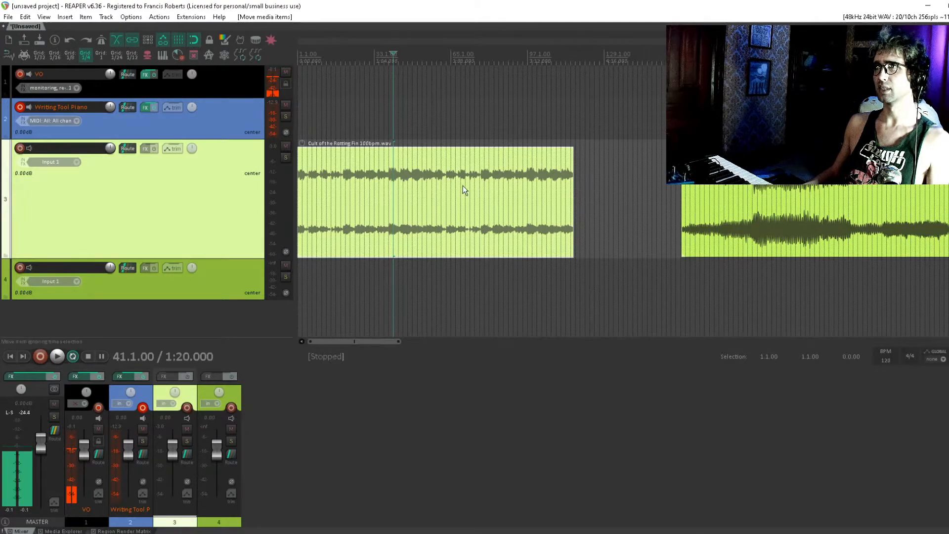
Move the Cult of the Rotting Fin clip down onto track 4 beneath the Seaweed clip.
scroll(345, 123, down, 2)
scroll(345, 122, down, 3)
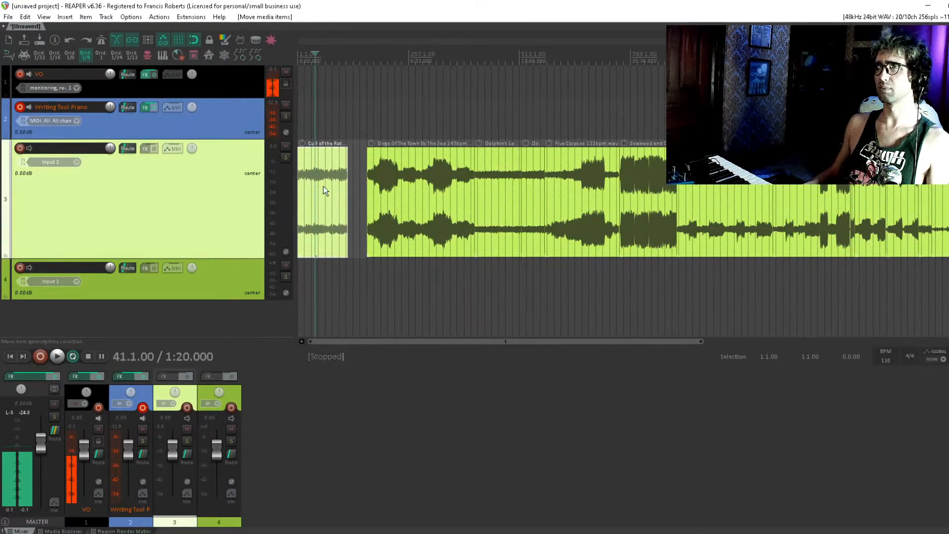
drag(322, 198, 662, 280)
click(378, 173)
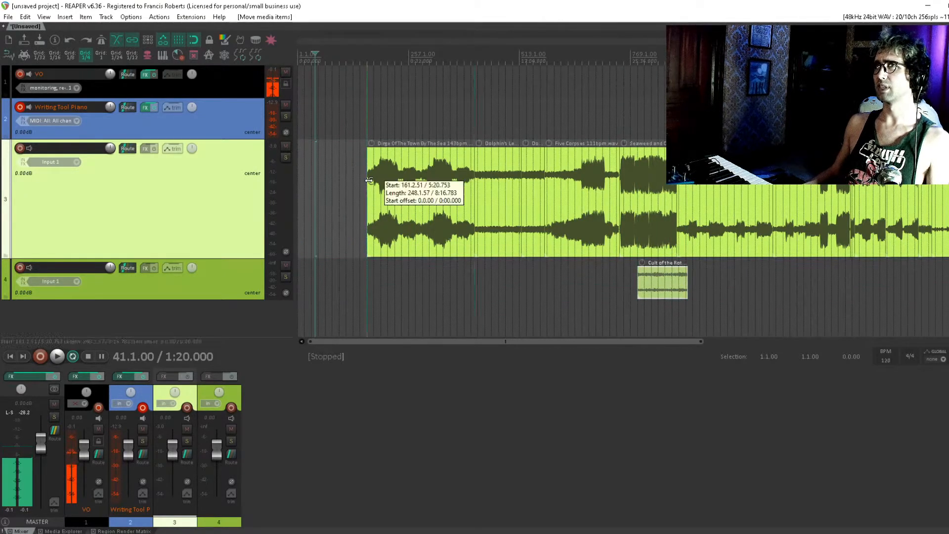
Audition the Dirge Of The Town By The Sea clip on track 3 from its start.
key(space)
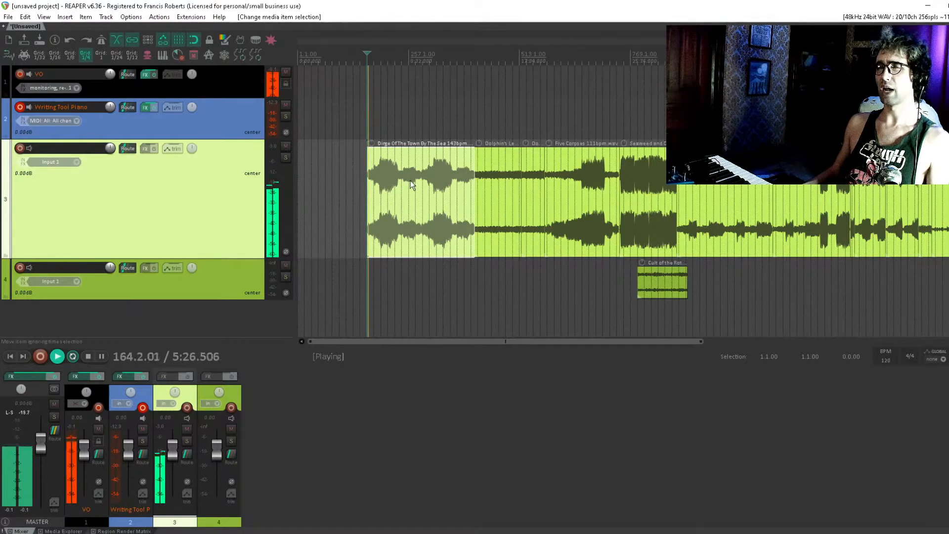
scroll(411, 181, up, 3)
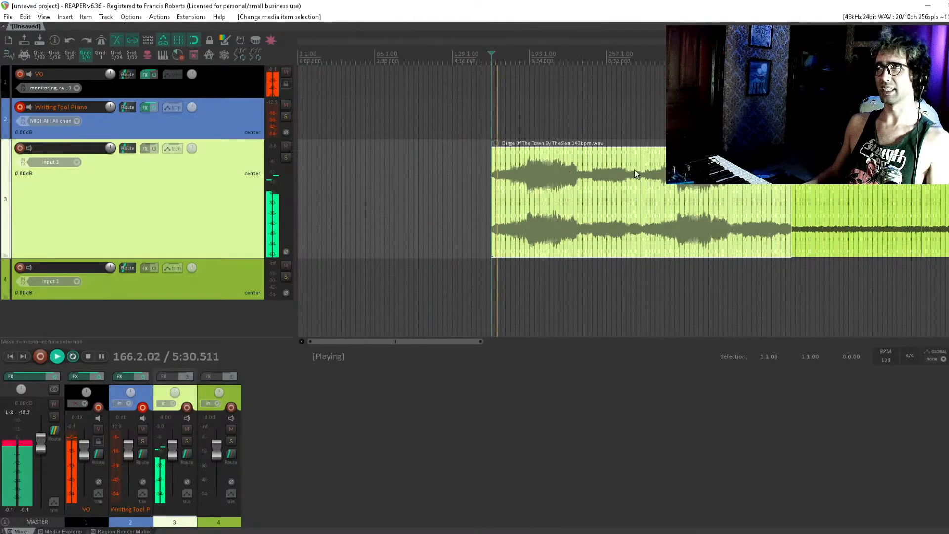
scroll(584, 183, right, 2)
drag(583, 183, 476, 201)
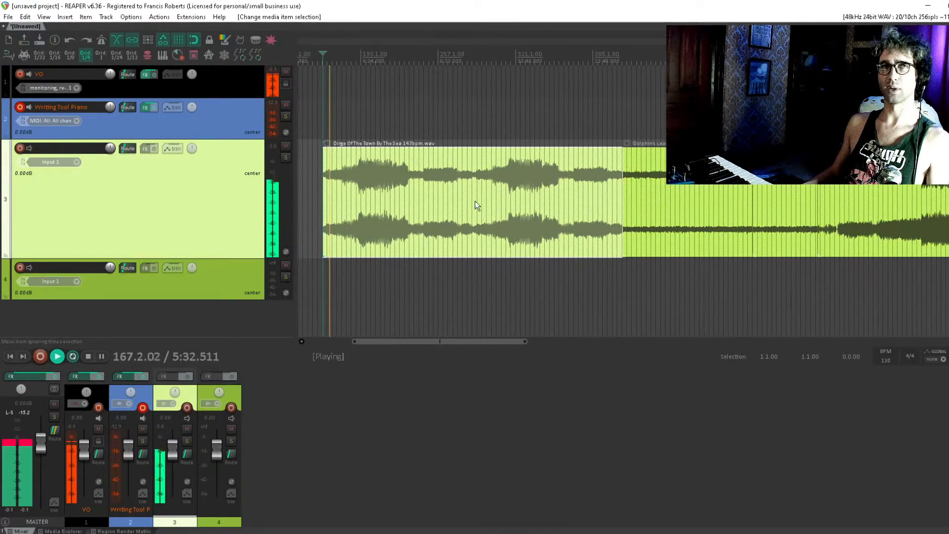
scroll(530, 200, down, 2)
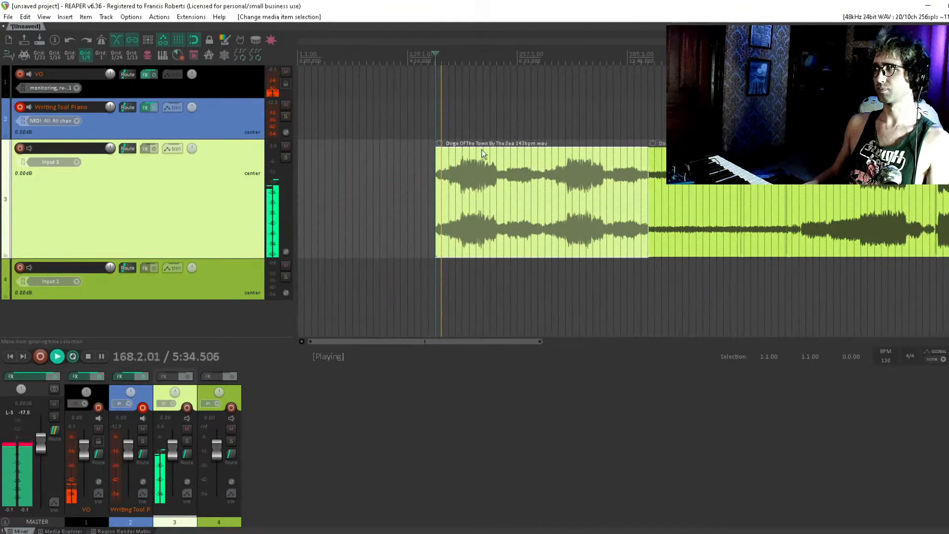
drag(524, 169, 422, 187)
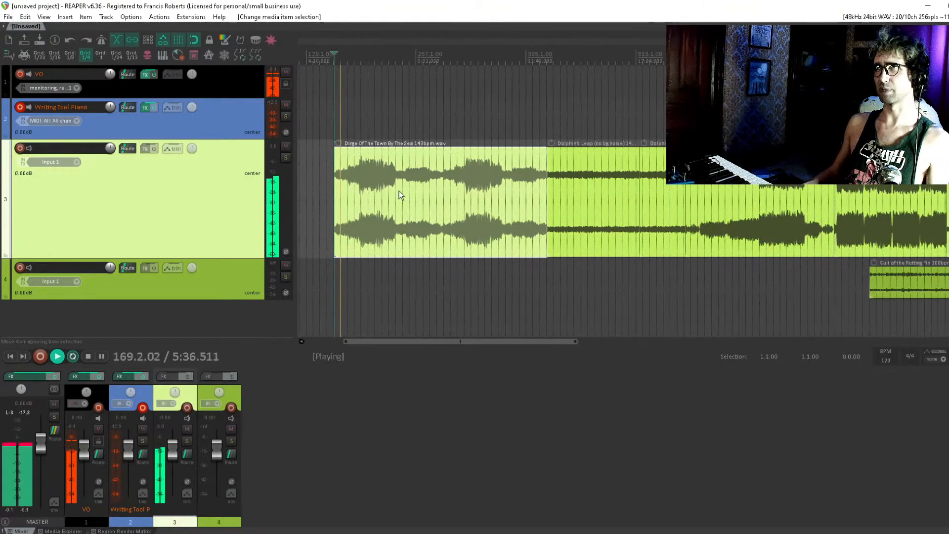
drag(388, 157, 417, 161)
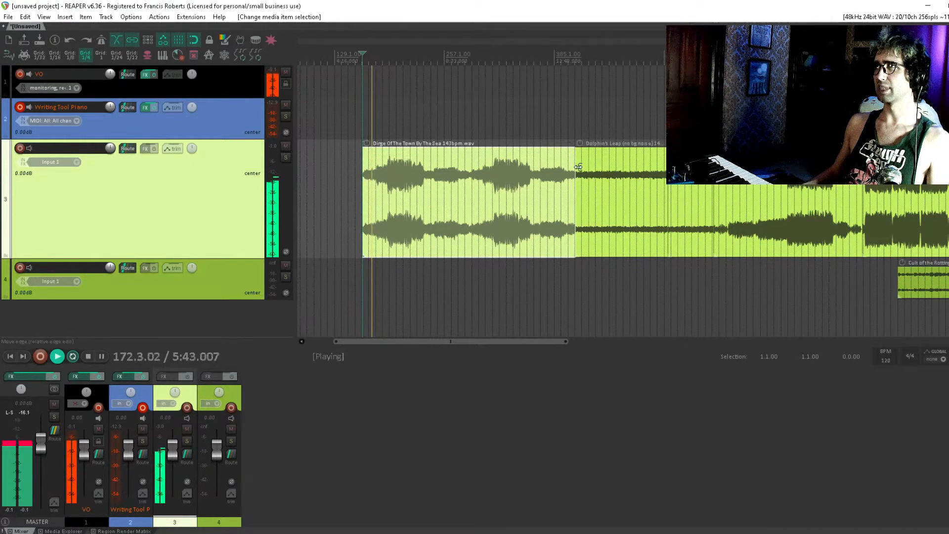
Audition the Dolphin's Leap clip from its start, and the Dirge Of The Town By The Sea clip from bar 177.
key(space)
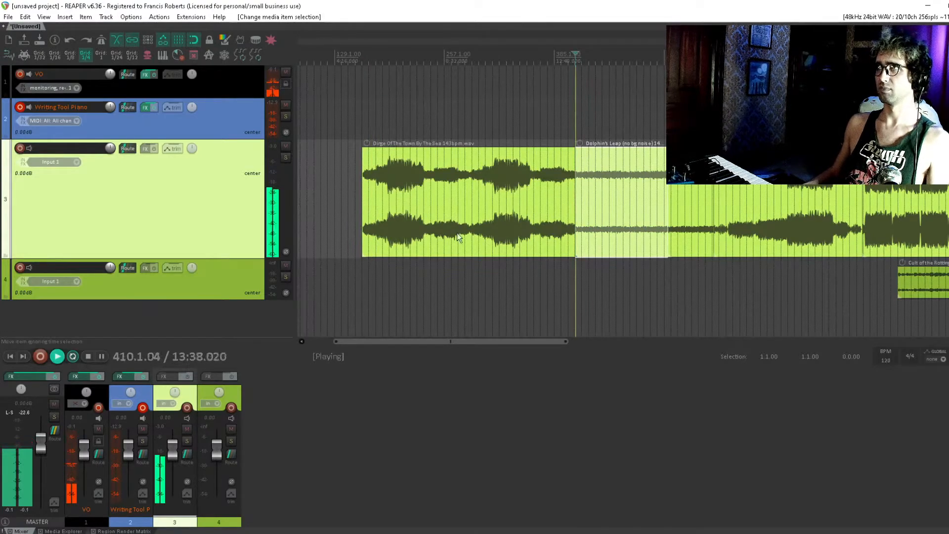
scroll(384, 199, up, 2)
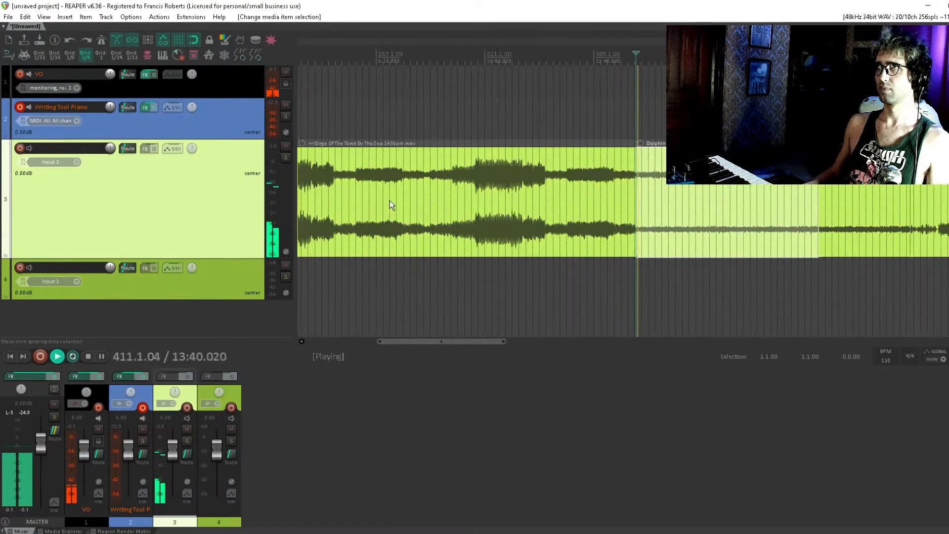
drag(423, 197, 538, 189)
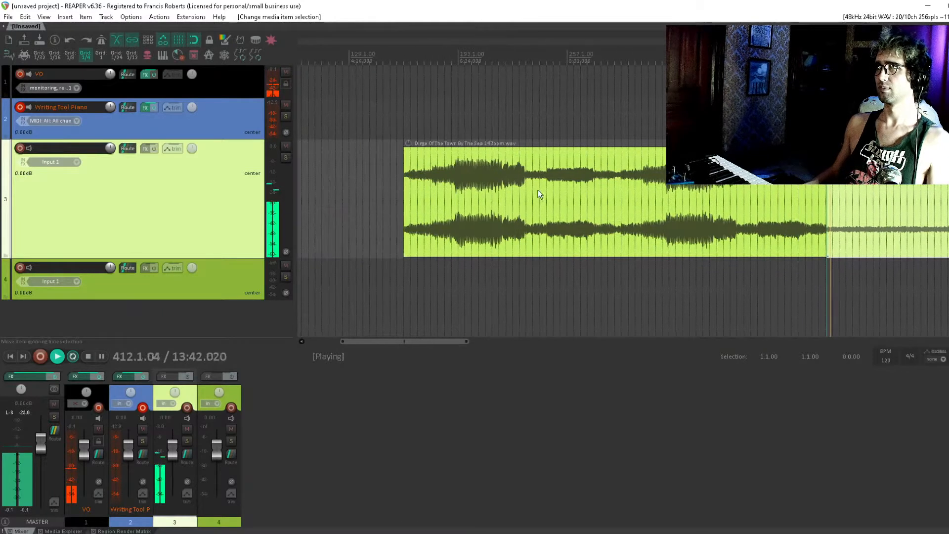
click(430, 173)
scroll(440, 171, up, 1)
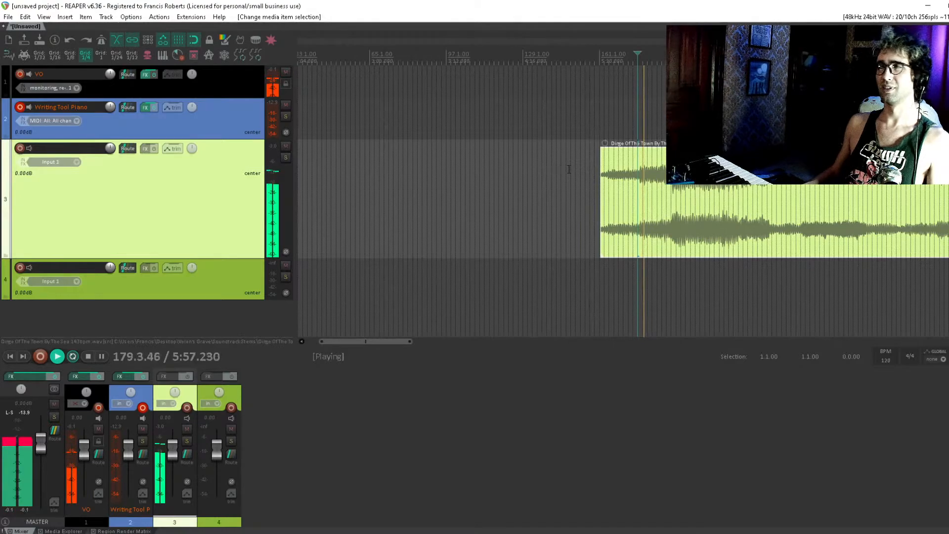
scroll(569, 169, down, 1)
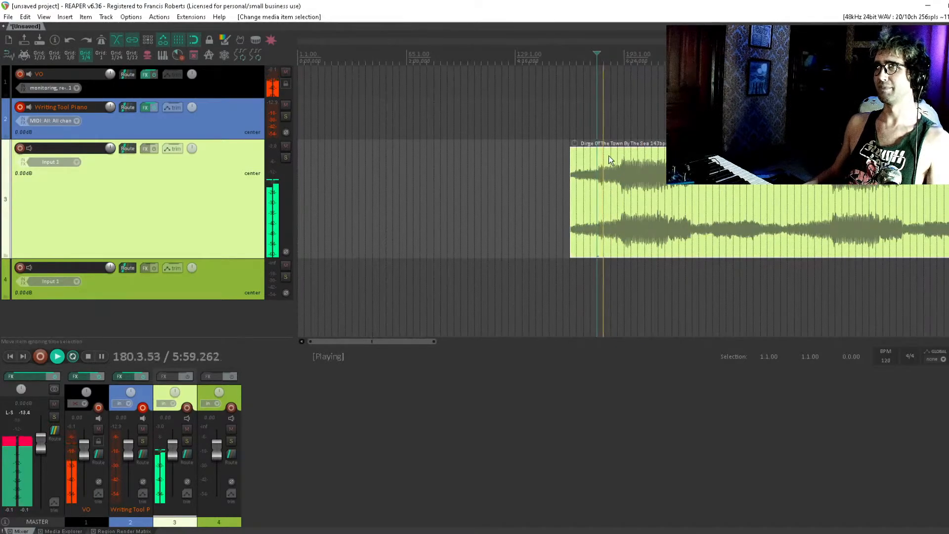
key(space)
Split the Dirge Of The Town By The Sea clip just after bar 178 and near bar 185, and time-stretch the middle piece shorter.
scroll(593, 175, up, 8)
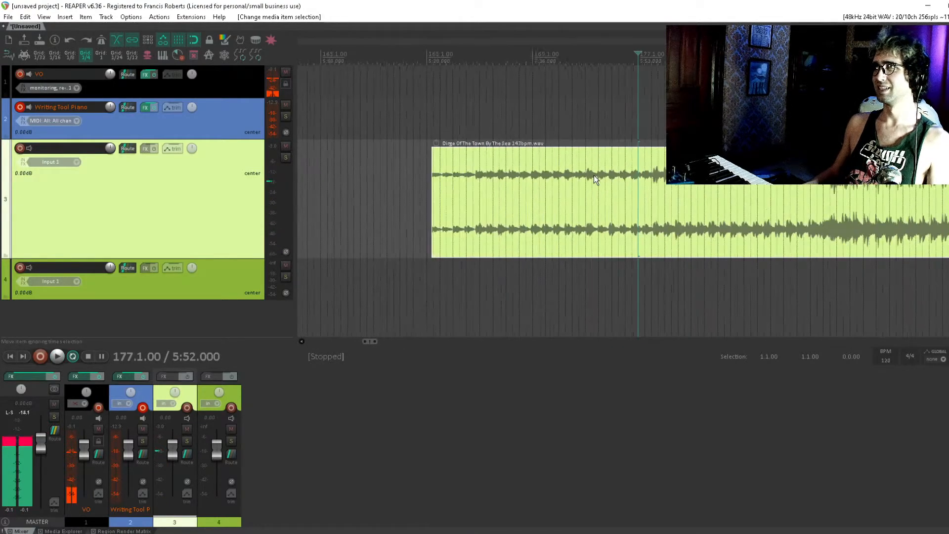
scroll(594, 175, up, 2)
click(667, 174)
key(Right)
key(Right)
key(s)
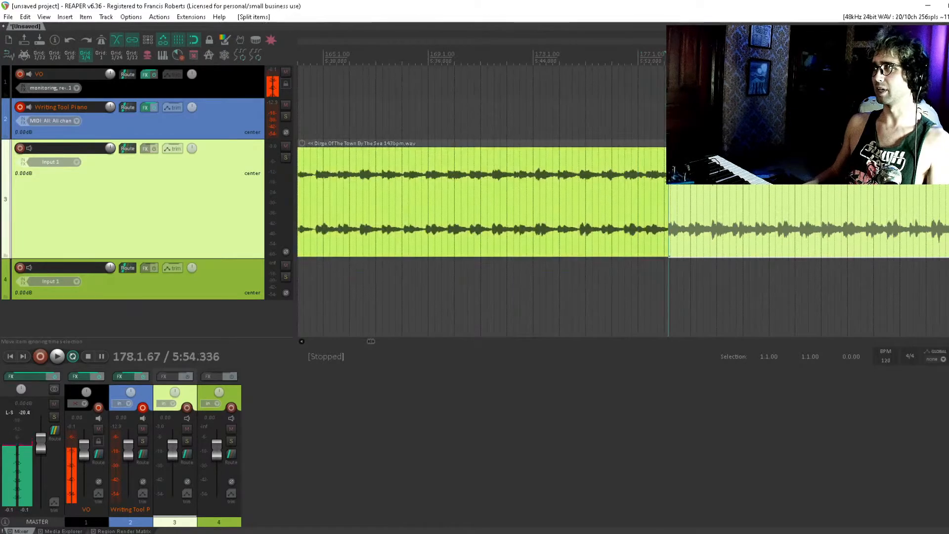
click(854, 187)
key(s)
click(829, 192)
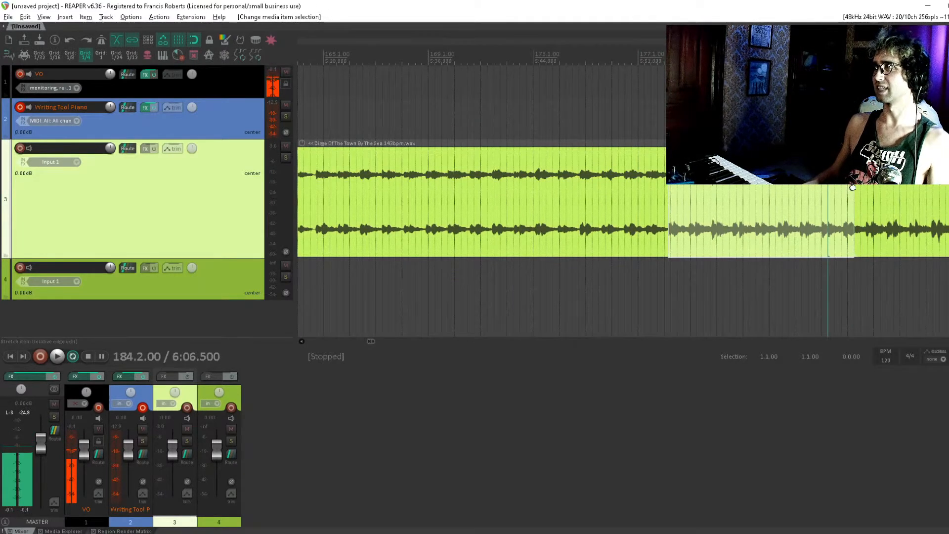
drag(853, 187, 736, 186)
Play the shortened middle piece from its start, and briefly audition the beginning of the Dolphin's Leap clip.
key(space)
key(space)
click(669, 182)
key(space)
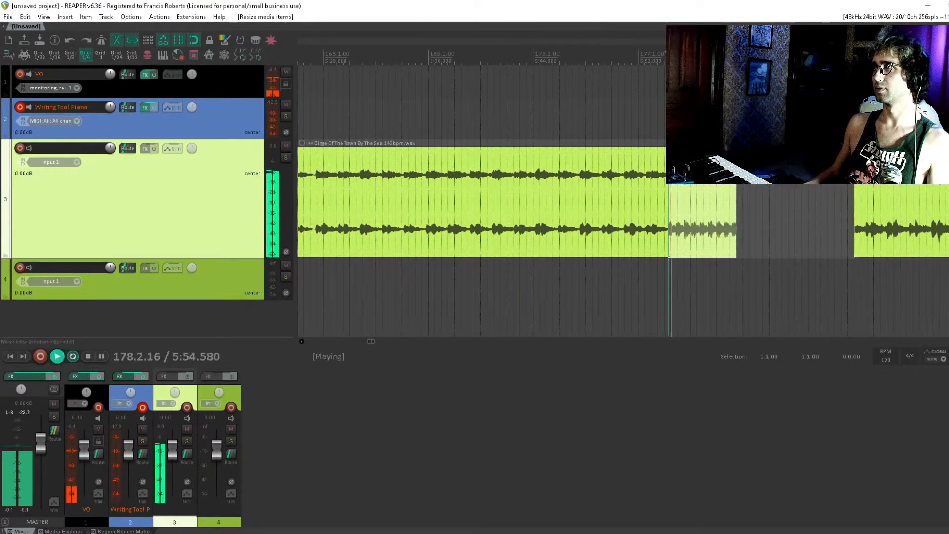
scroll(669, 186, down, 4)
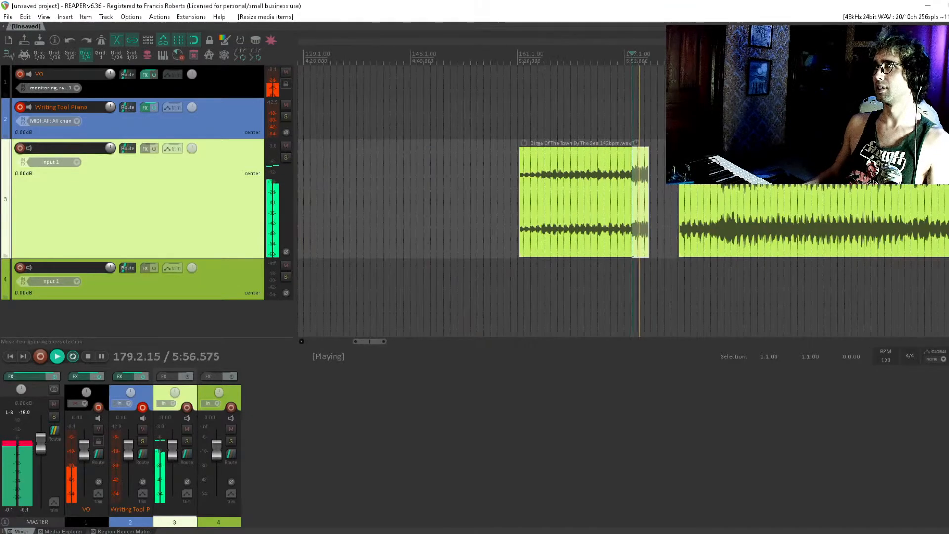
scroll(739, 194, right, 8)
scroll(791, 194, down, 8)
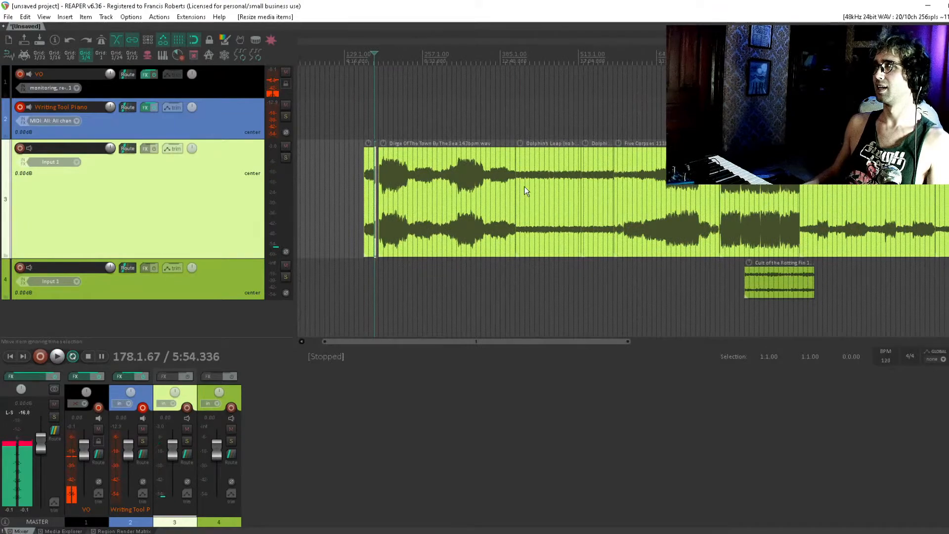
click(524, 186)
key(space)
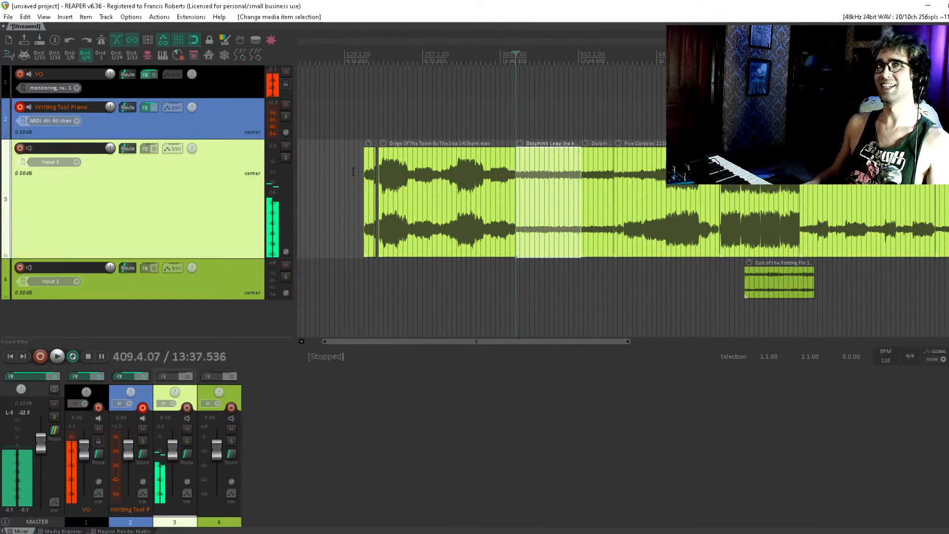
Undo the stretch and both splits of the Dirge Of The Town By The Sea clip.
key(ctrl+z)
key(ctrl+z)
key(ctrl+z)
key(ctrl+z)
key(ctrl+z)
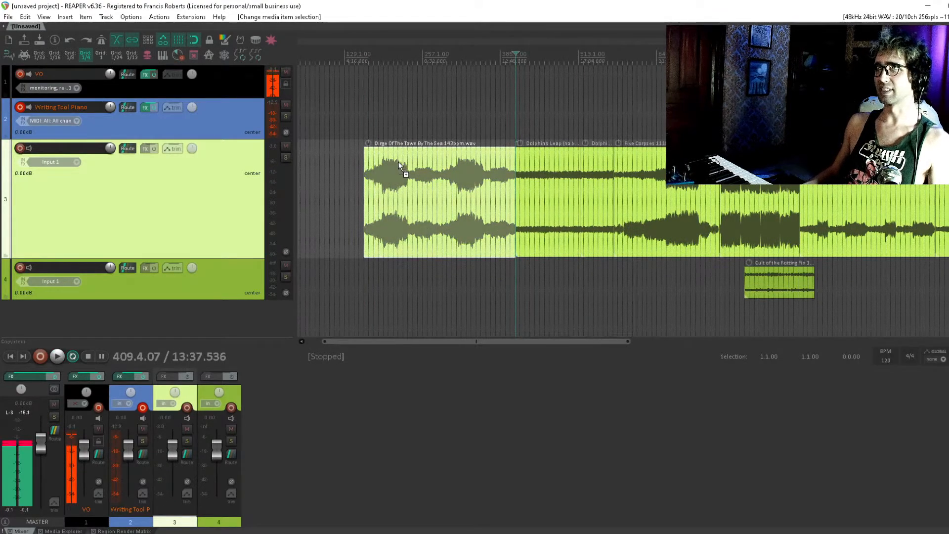
Audition the loud passage of the Dirge Of The Town By The Sea clip from around bar 193.
scroll(395, 164, up, 4)
scroll(395, 165, down, 2)
drag(396, 164, 467, 159)
click(444, 153)
scroll(443, 152, up, 4)
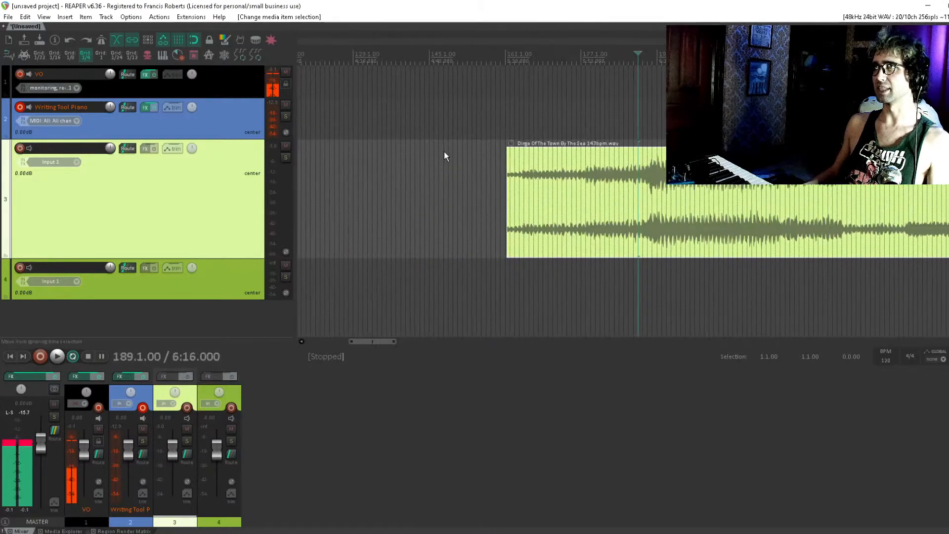
scroll(445, 153, down, 4)
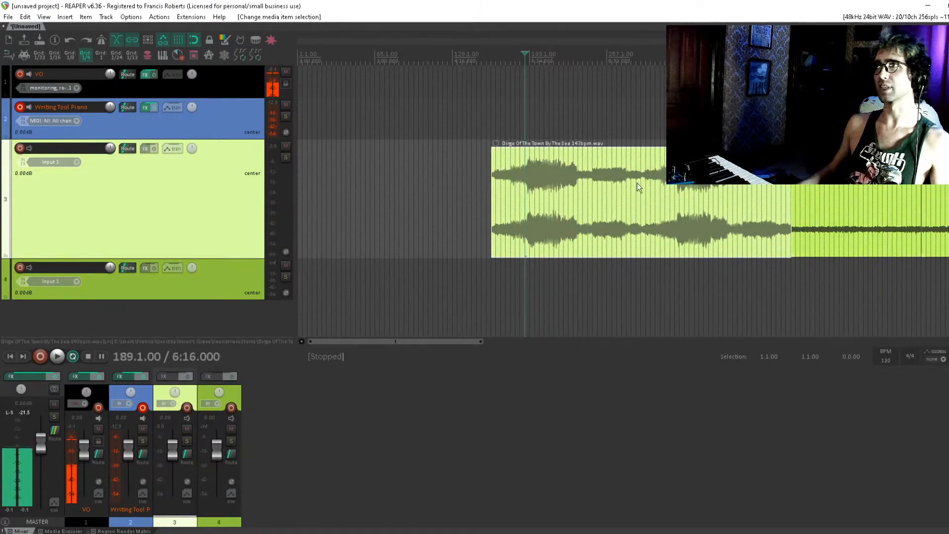
click(530, 161)
key(space)
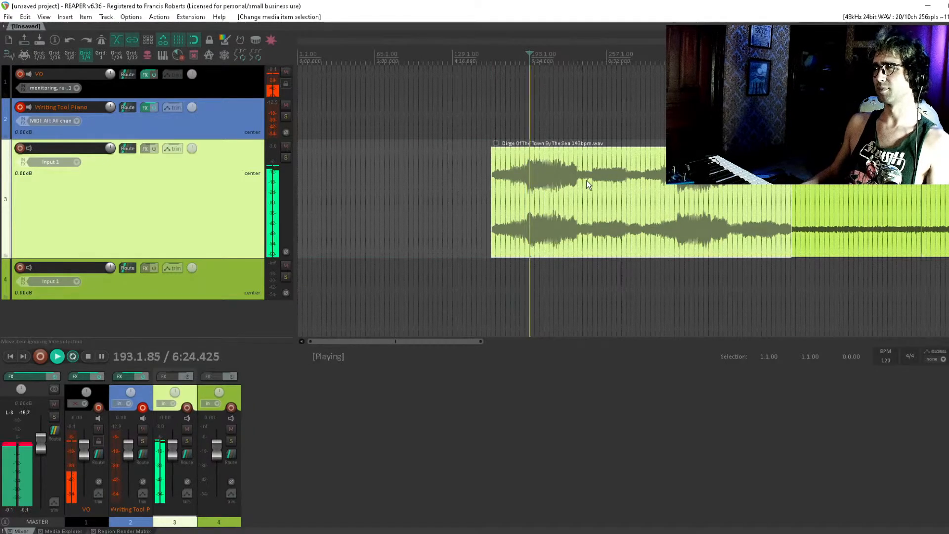
scroll(588, 185, down, 3)
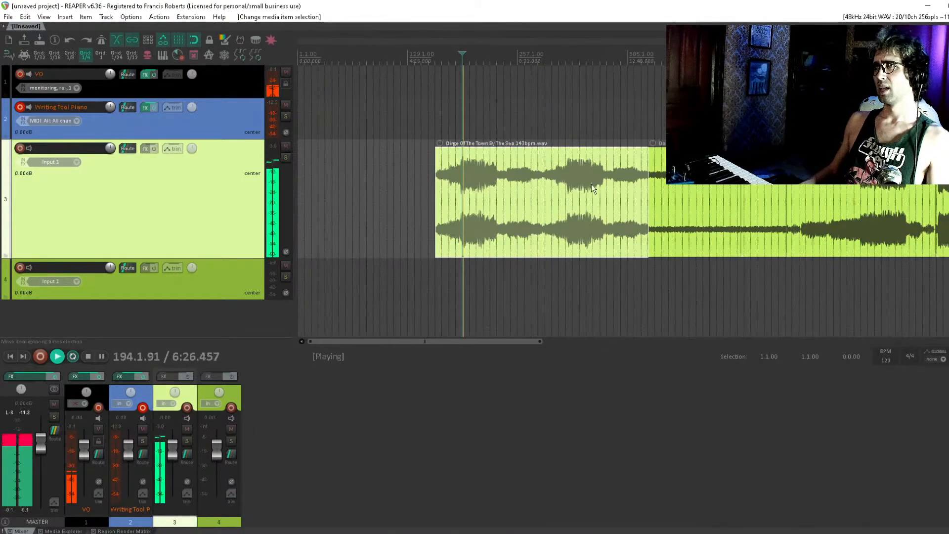
key(space)
Place the edit cursor at bars 217 and 265 to examine the waveform of the Dirge Of The Town By The Sea clip.
click(485, 186)
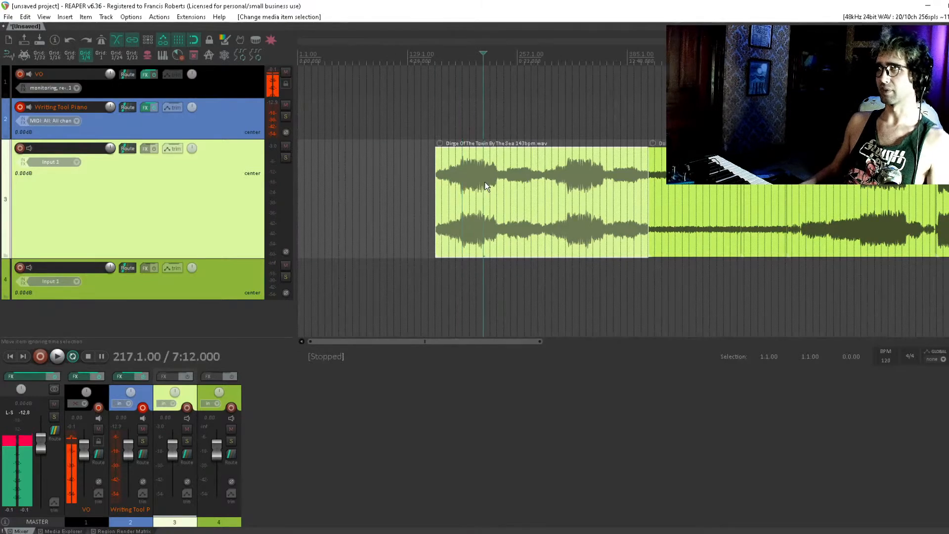
scroll(485, 184, down, 2)
scroll(486, 190, up, 2)
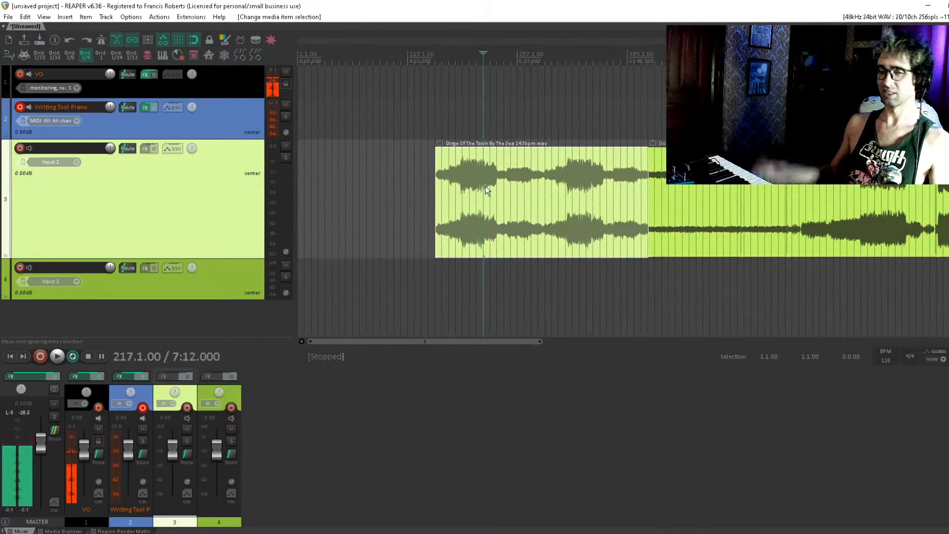
drag(483, 184, 484, 189)
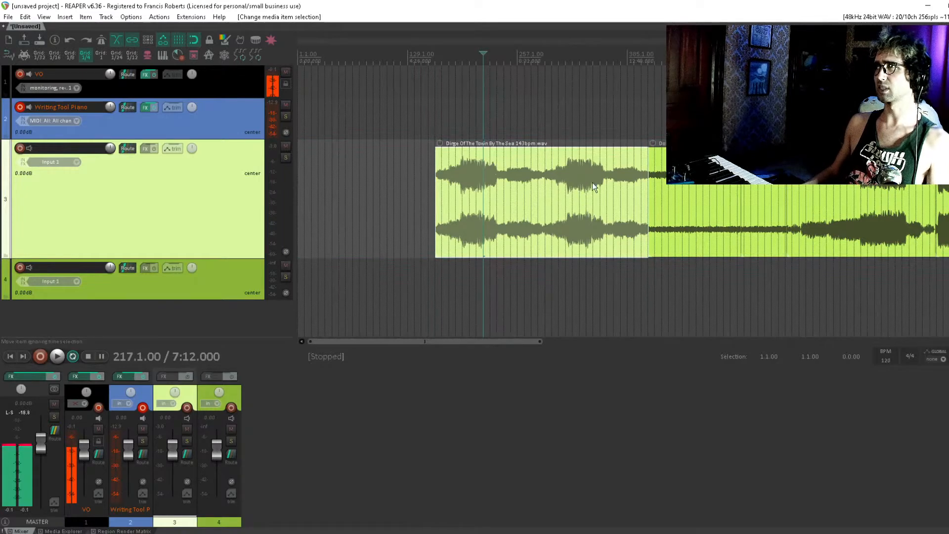
drag(690, 166, 487, 216)
click(538, 198)
scroll(541, 179, down, 2)
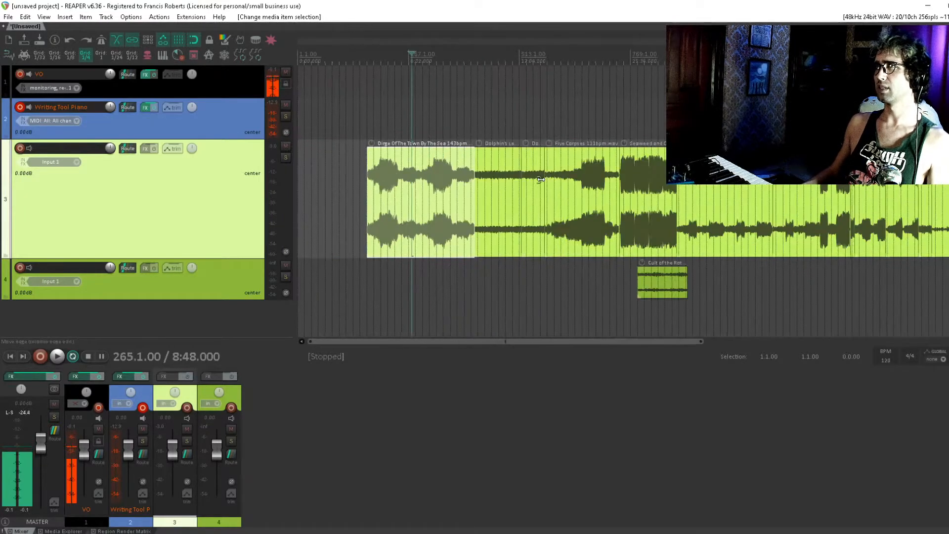
Move the Velen's Grave Mysterious clip from the end of the track 3 row to the start of the project.
scroll(550, 198, down, 3)
scroll(616, 199, up, 2)
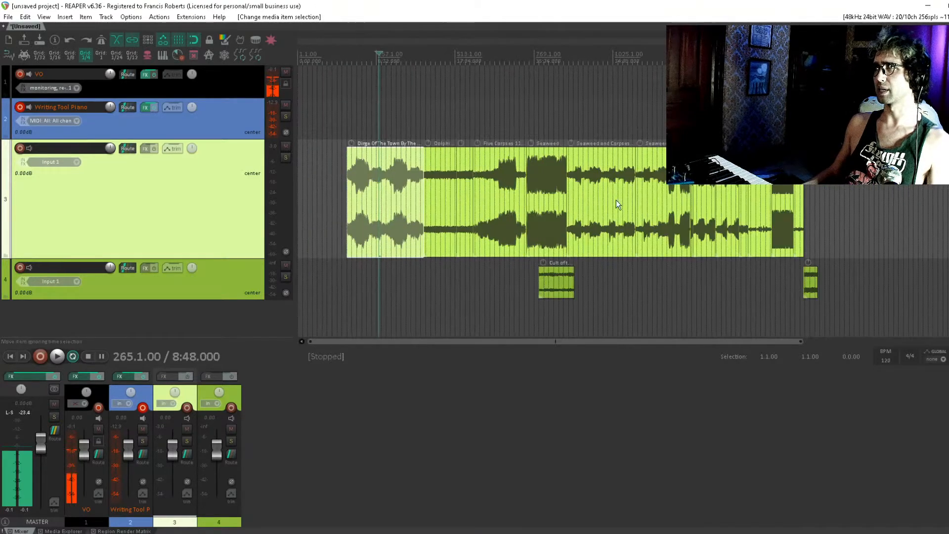
click(802, 177)
scroll(802, 177, up, 9)
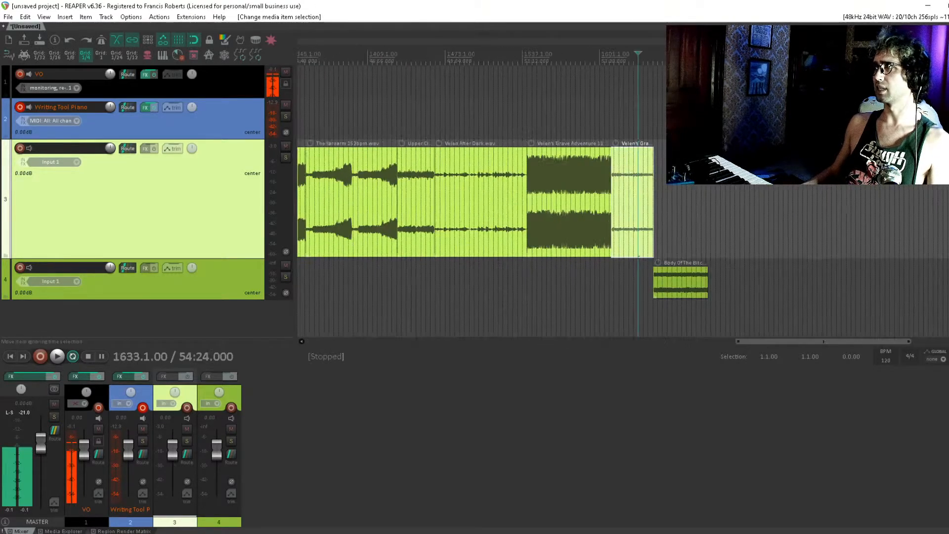
scroll(802, 177, down, 9)
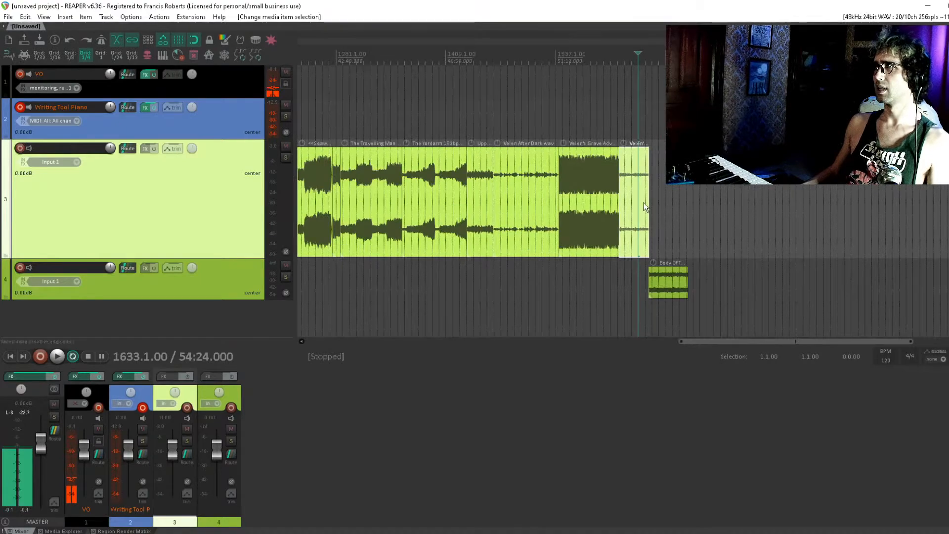
drag(644, 202, 247, 203)
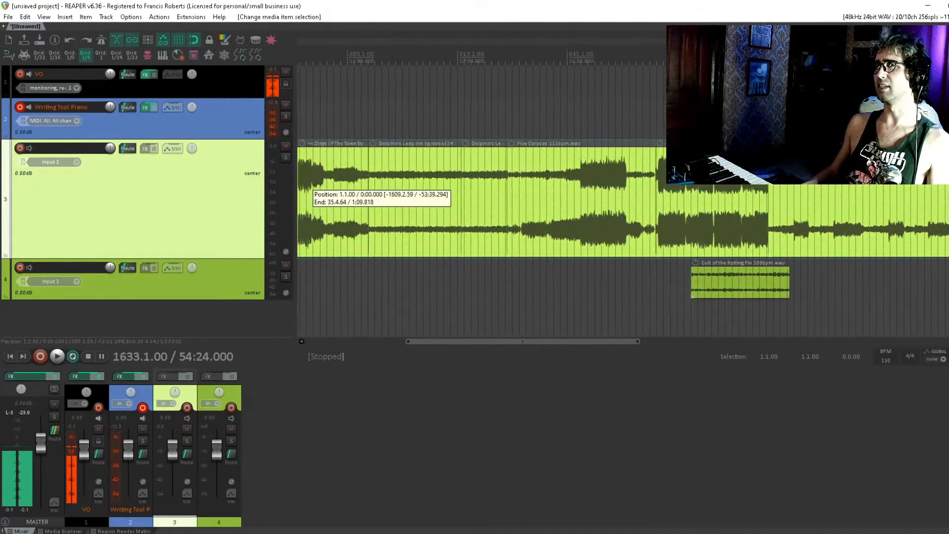
mouse_move(312, 195)
mouse_down()
mouse_move(430, 236)
mouse_move(314, 220)
mouse_move(312, 198)
mouse_up()
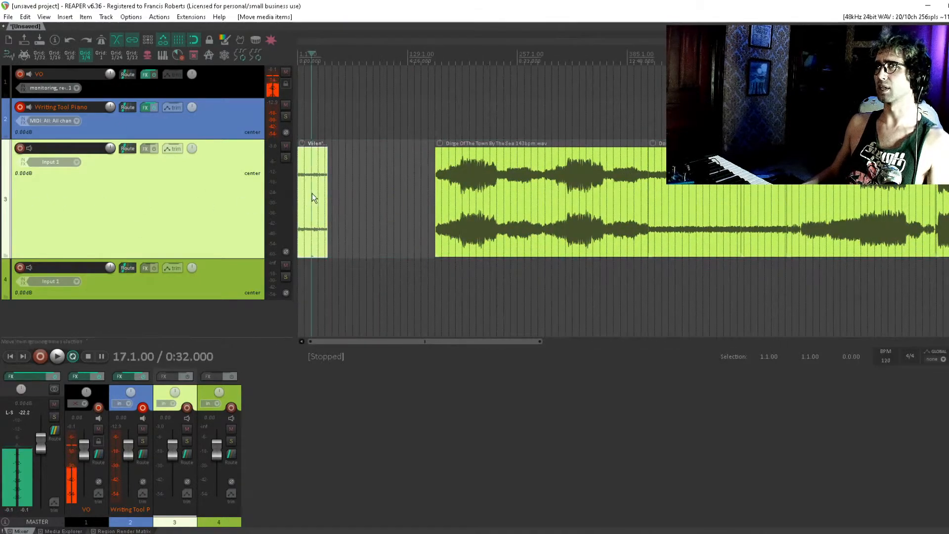
Audition the Velen's Grave Mysterious clip from the project start.
key(space)
scroll(306, 191, up, 3)
scroll(307, 195, down, 2)
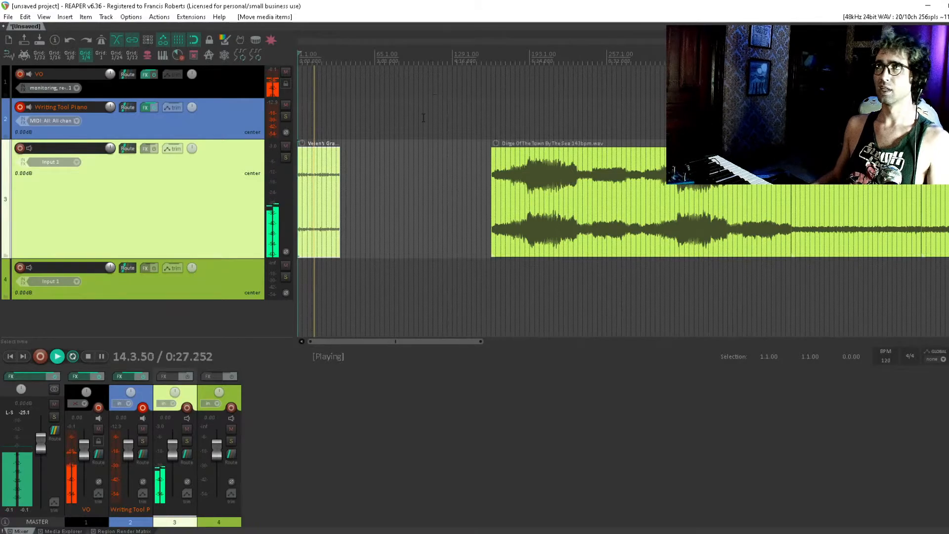
scroll(349, 144, up, 3)
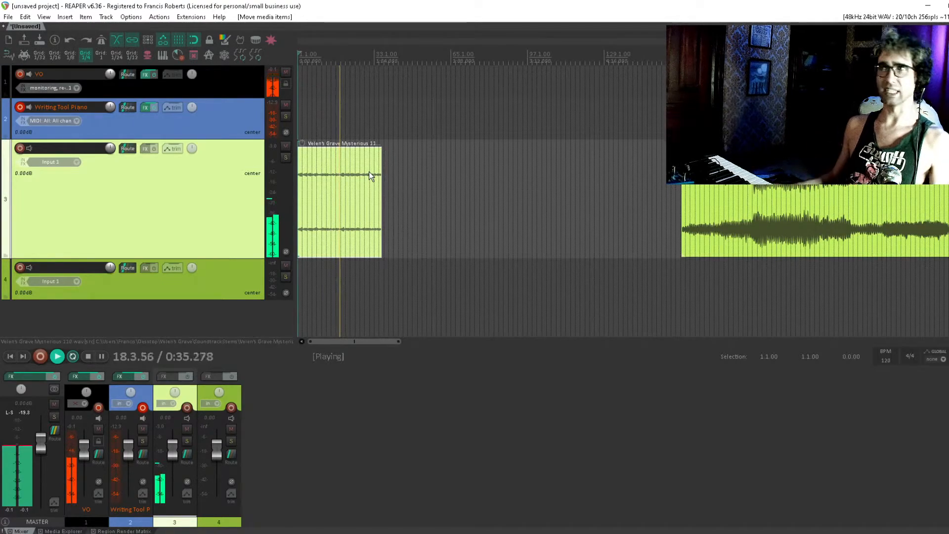
scroll(369, 174, down, 1)
scroll(369, 171, down, 3)
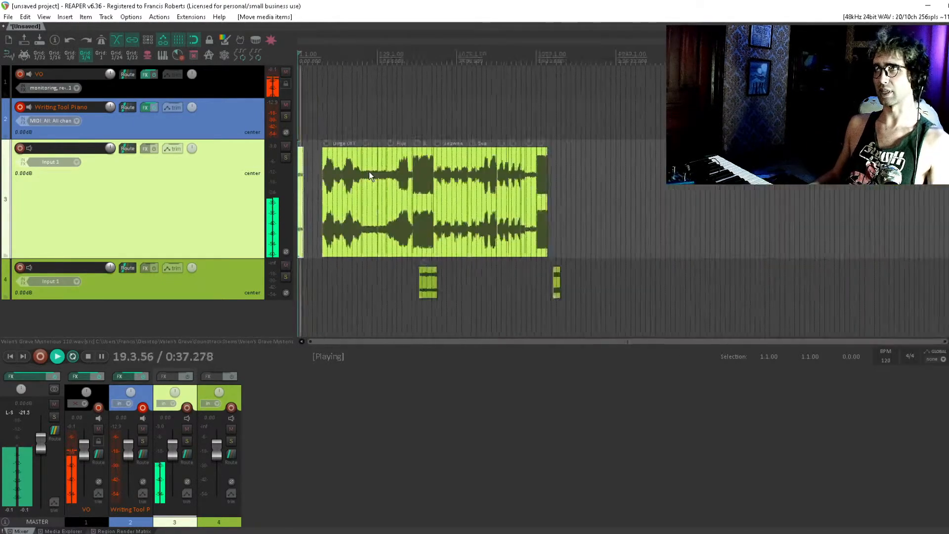
Move the Velen's Grave Adventure clip from the end of the track 3 row to 1:58.000, just after the Velen's Grave Mysterious clip.
scroll(369, 171, down, 1)
scroll(369, 171, up, 1)
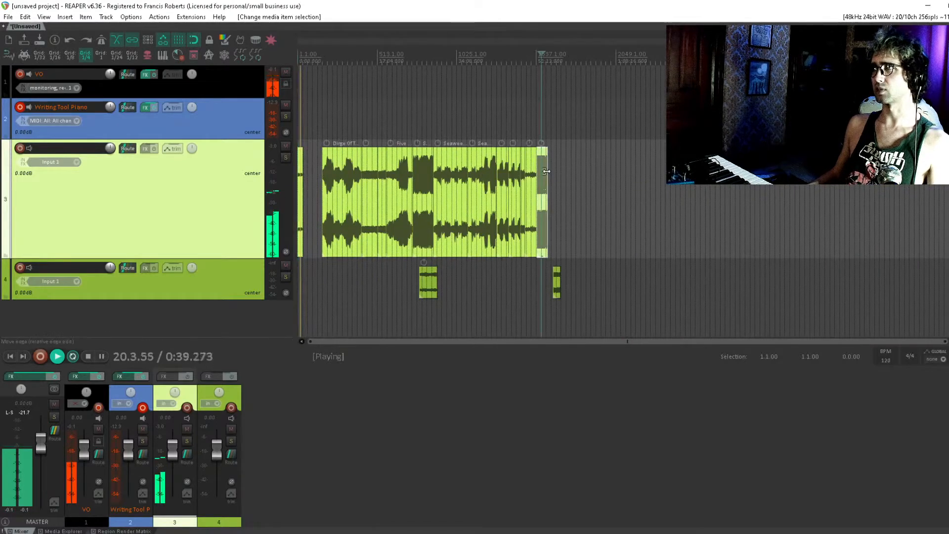
drag(541, 173, 311, 158)
scroll(313, 159, up, 3)
scroll(313, 159, up, 3)
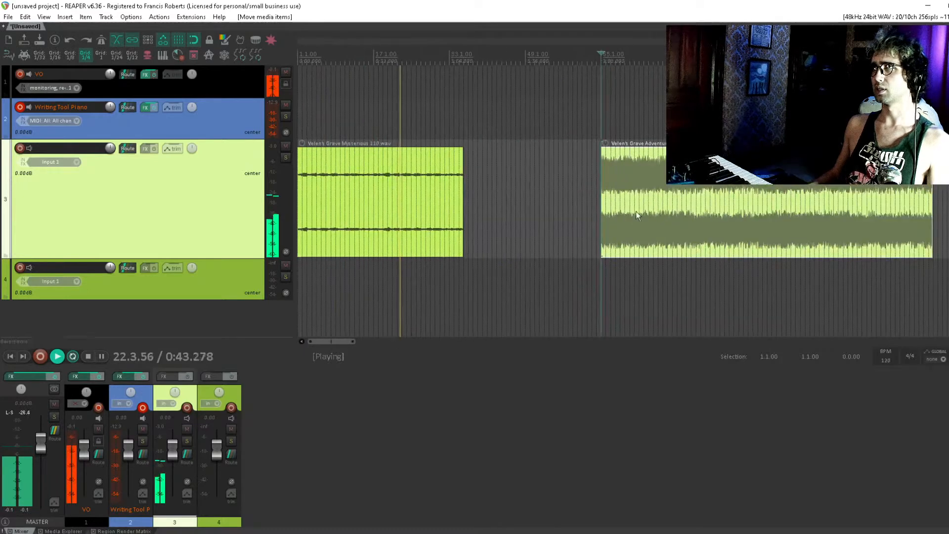
drag(715, 200, 691, 200)
click(666, 201)
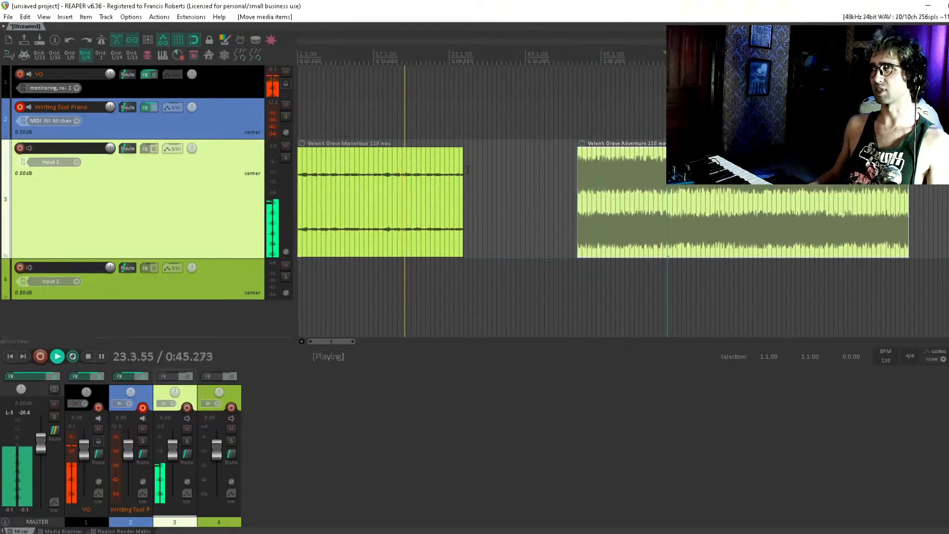
Add the ReaEQ plug-in as a take effect on the Velen's Grave Adventure clip.
click(635, 212)
double_click(618, 189)
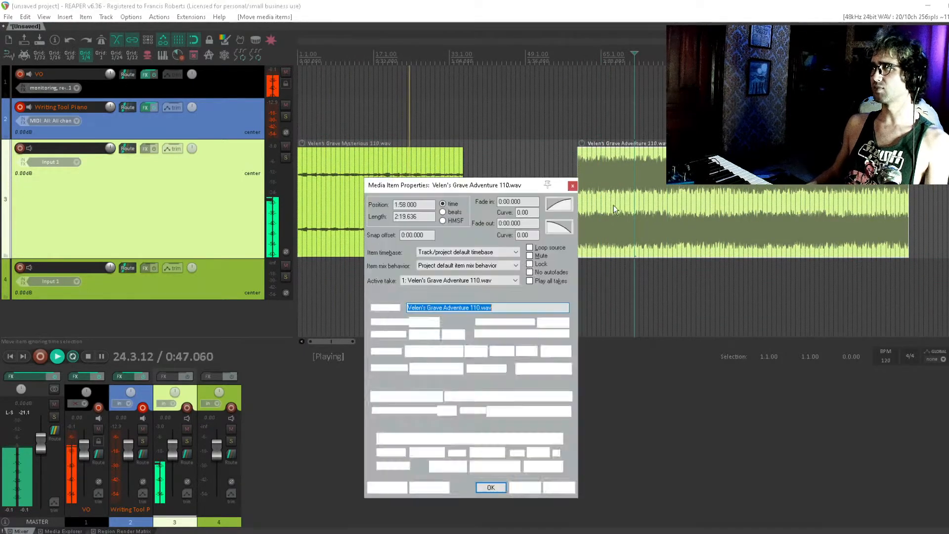
click(437, 487)
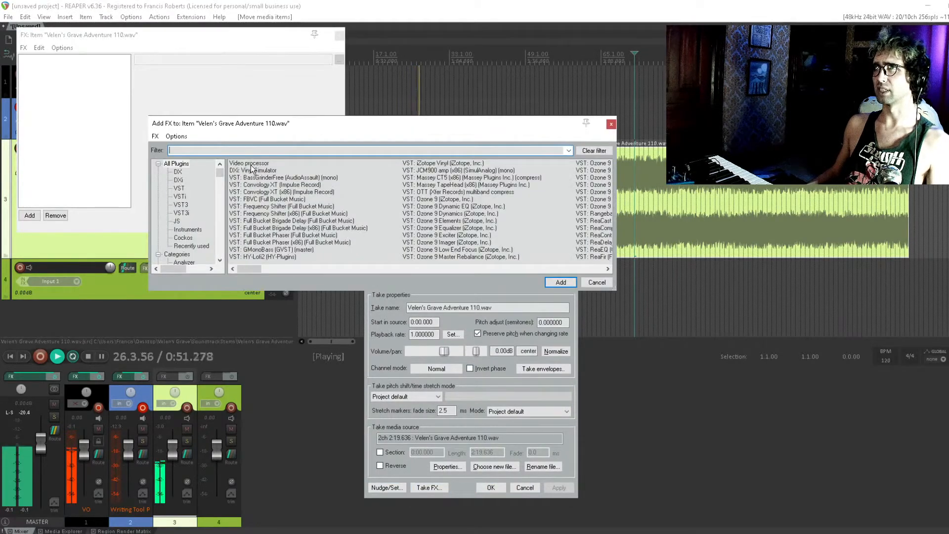
text(reaeq)
double_click(262, 164)
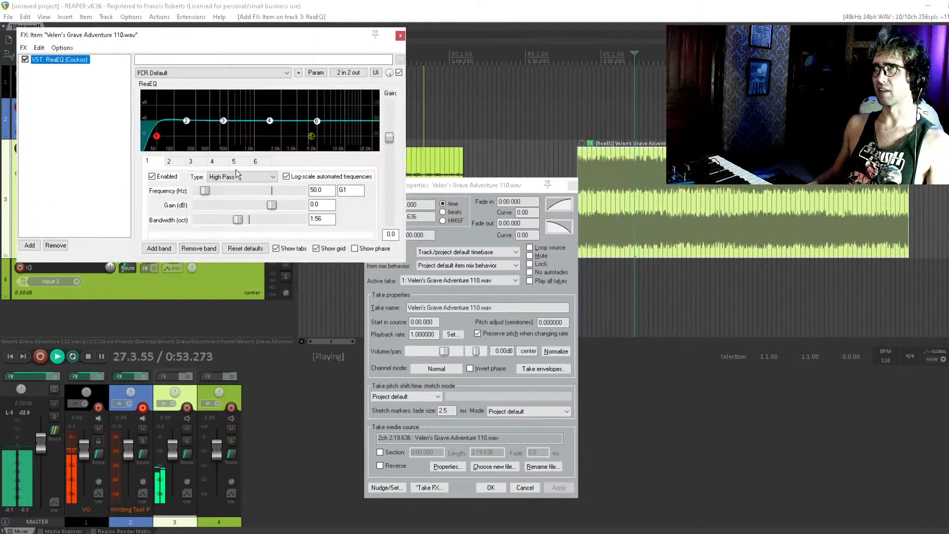
Shape the low end in ReaEQ with a low shelf at 101.2 Hz and -1.2 dB, close the clip's dialogs and stop playback.
drag(156, 141, 161, 141)
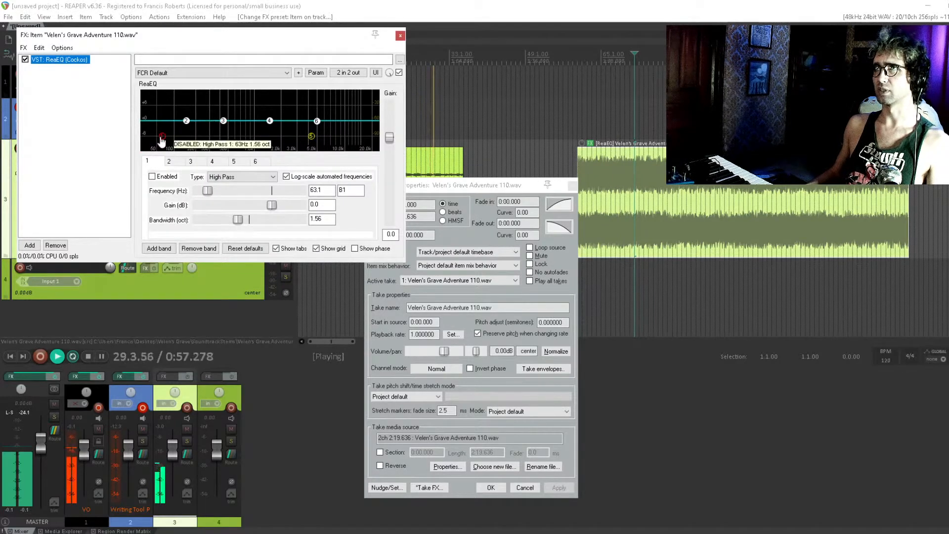
mouse_move(164, 142)
mouse_down()
mouse_move(183, 124)
mouse_move(169, 130)
mouse_up()
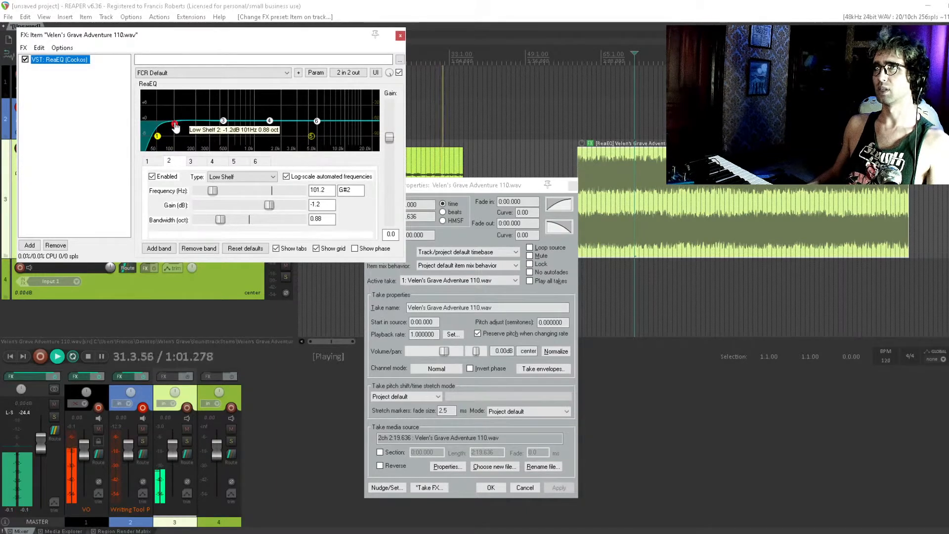
key(Escape)
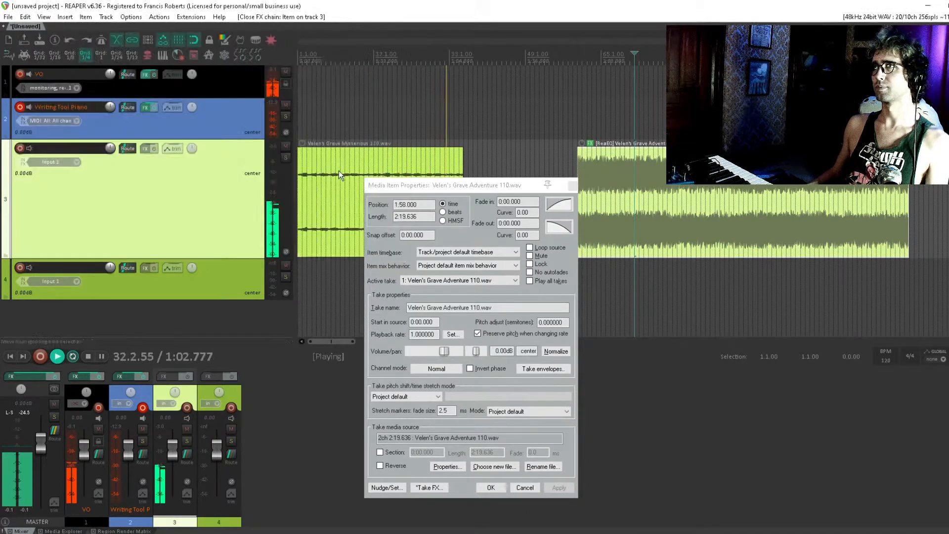
click(572, 185)
right_click(597, 178)
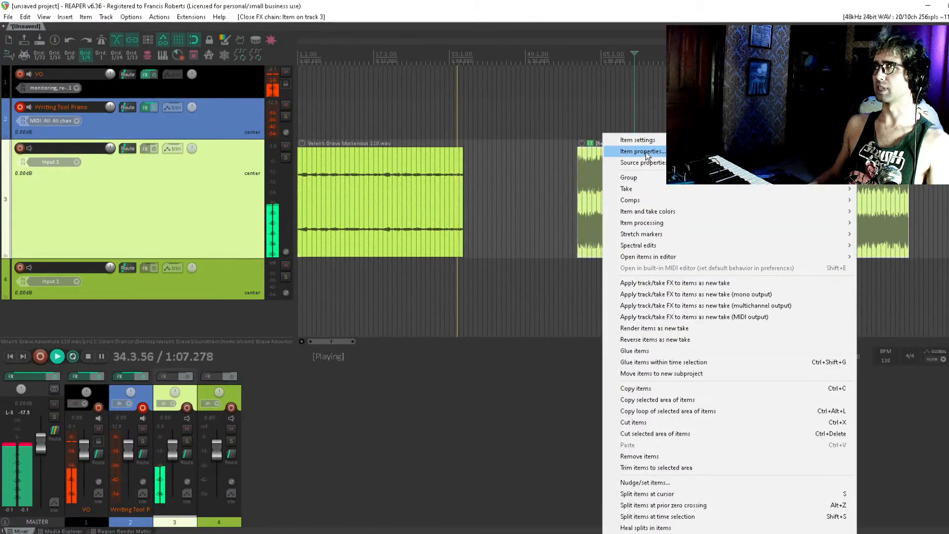
click(618, 4)
key(space)
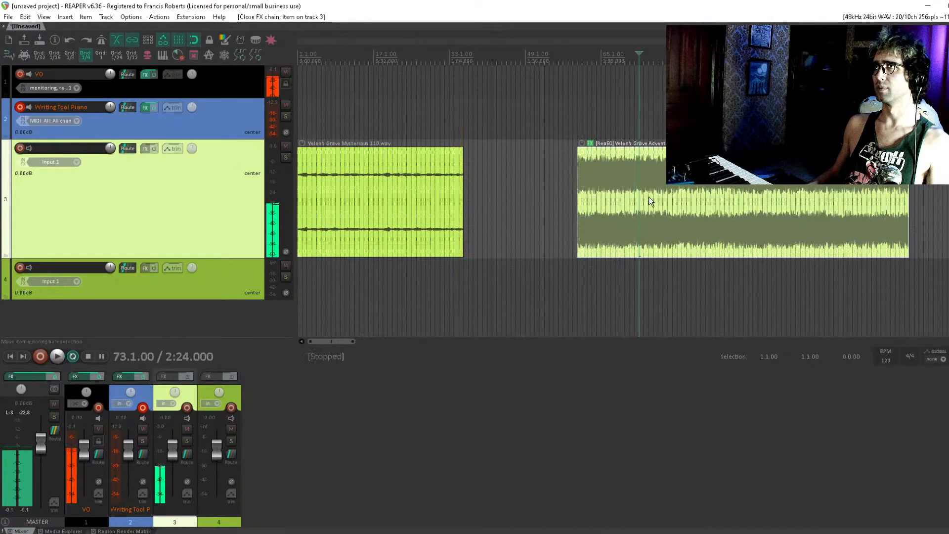
Shift the Velen's Grave Adventure clip earlier to bar 57 and play it from its start.
drag(648, 196, 547, 204)
scroll(525, 205, up, 1)
scroll(522, 205, down, 1)
scroll(514, 204, down, 1)
click(358, 201)
click(415, 197)
scroll(424, 201, up, 3)
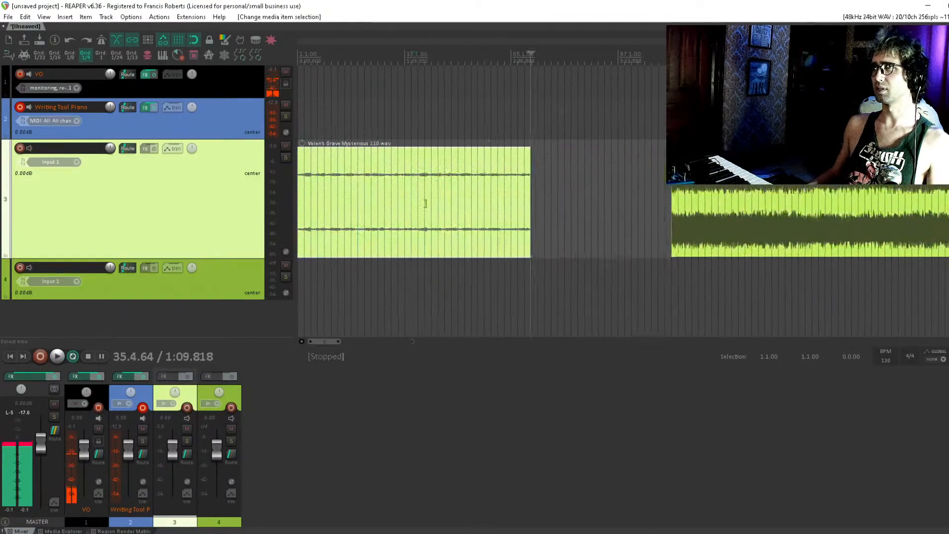
drag(906, 188, 903, 187)
click(896, 187)
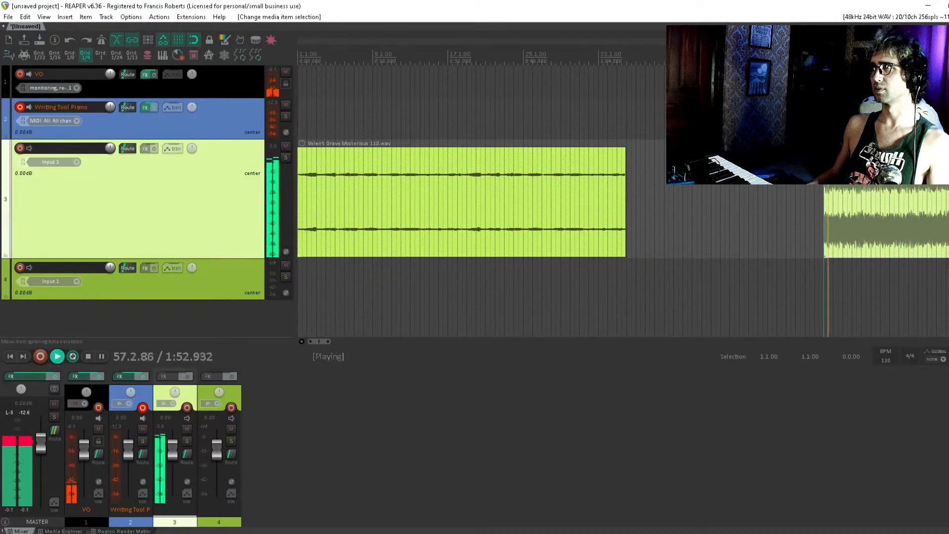
Lower the Velen's Grave Adventure clip's volume to -6.70 dB and move the clip to start at bar 50.3.
drag(861, 148, 861, 176)
key(space)
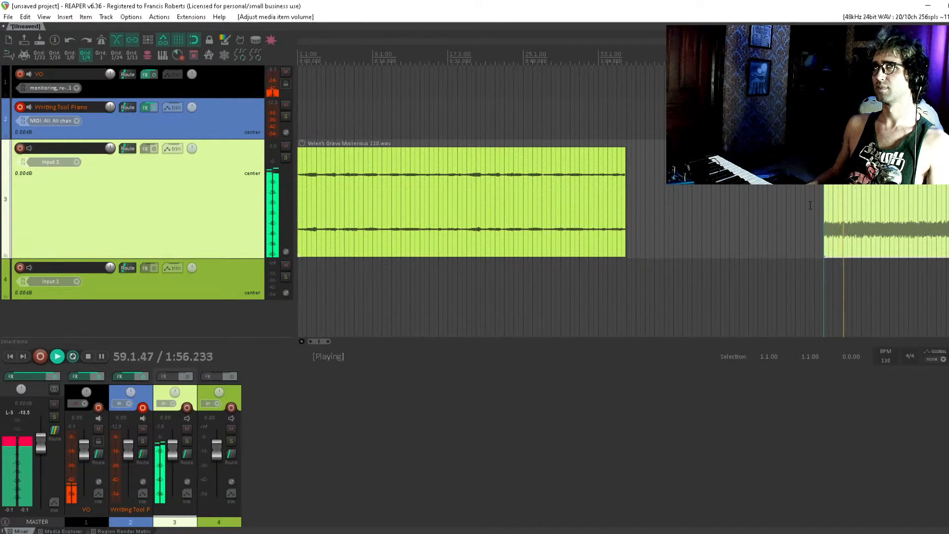
key(space)
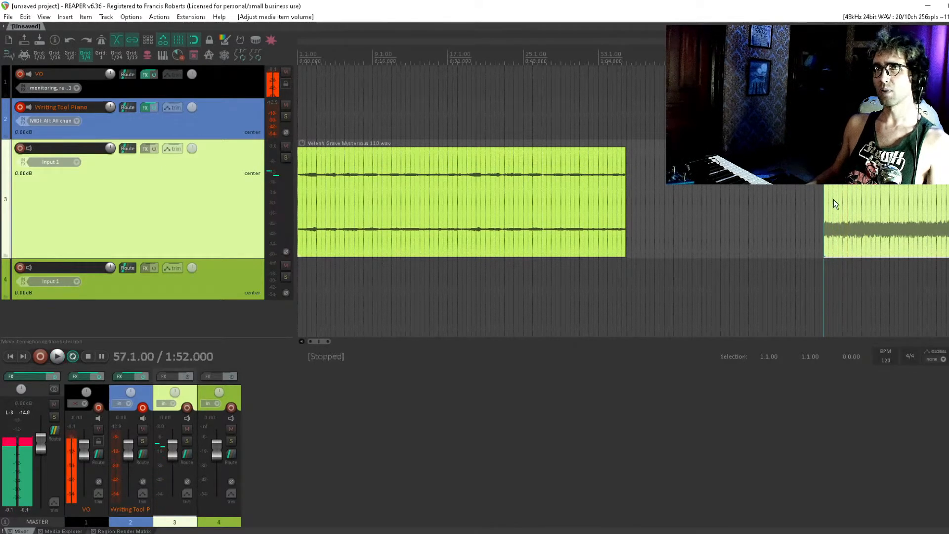
scroll(842, 195, right, 2)
drag(820, 190, 790, 197)
Record a piano transition on the Writing Tool Piano track, starting the recording from bar 32 and running into the Velen's Grave Adventure clip.
click(720, 193)
click(589, 184)
click(678, 194)
click(589, 192)
scroll(678, 194, down, 3)
scroll(678, 194, up, 3)
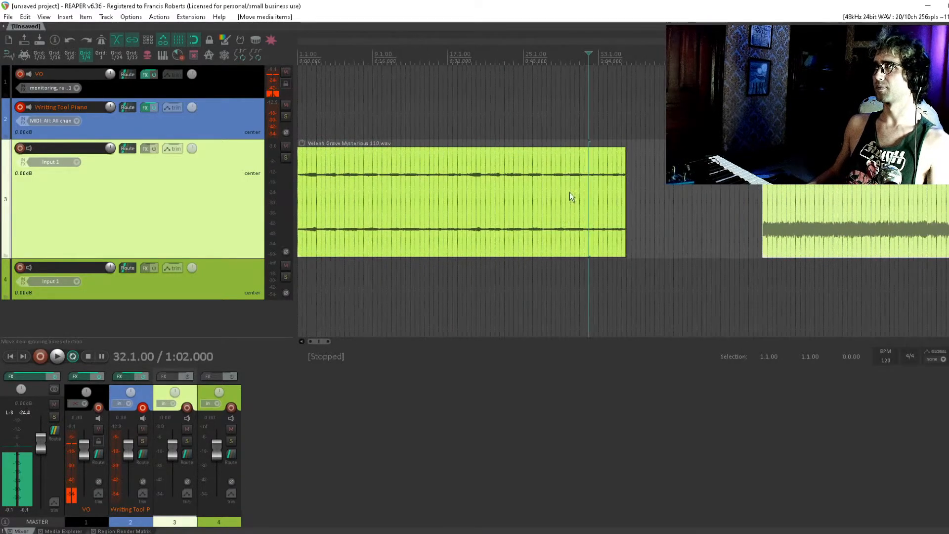
click(574, 191)
click(608, 186)
click(251, 132)
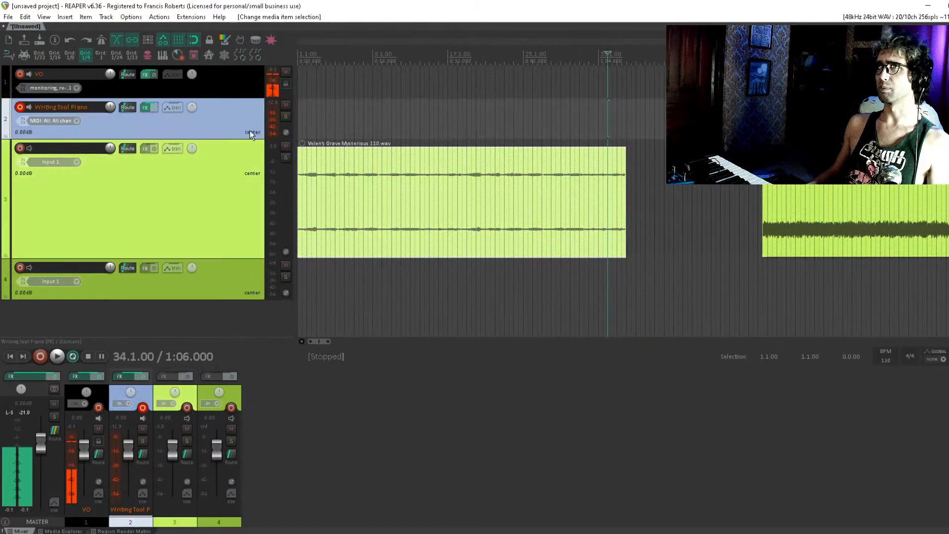
click(590, 113)
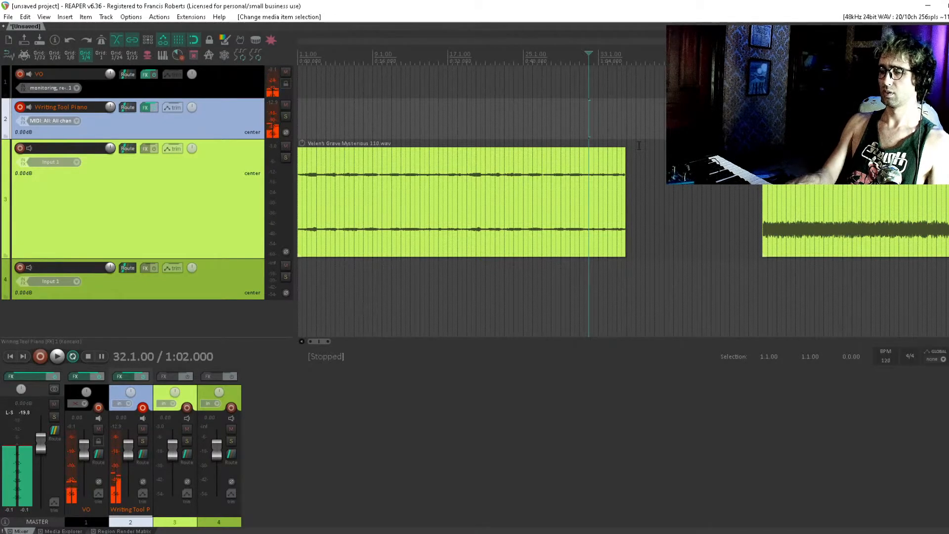
key(ctrl+r)
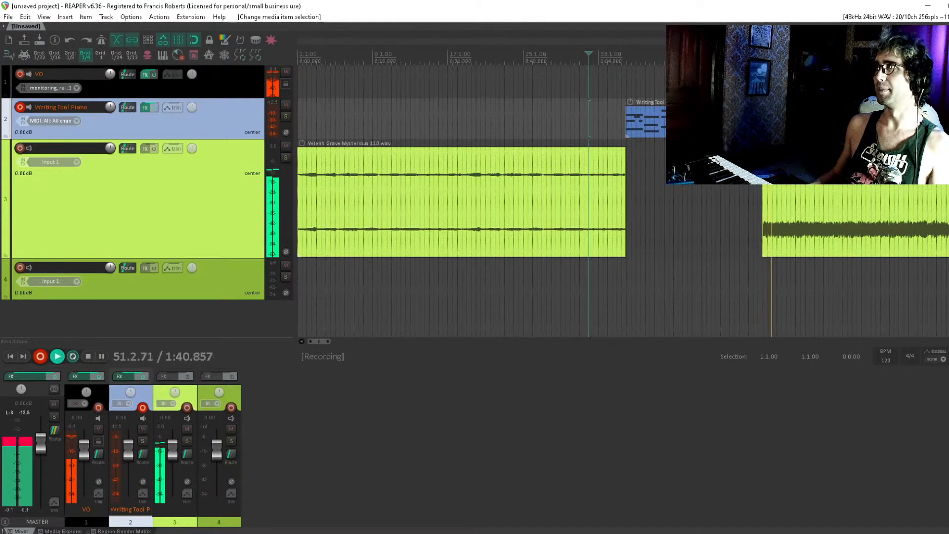
key(space)
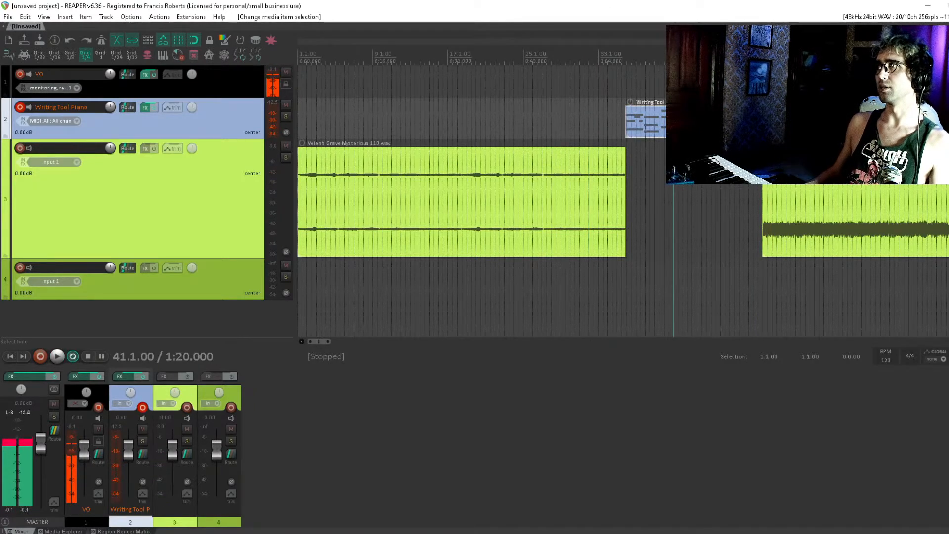
Audition the transition from the piano part into the Velen's Grave Adventure clip from bar 48, then place the edit cursor at that clip's start.
drag(752, 184, 776, 214)
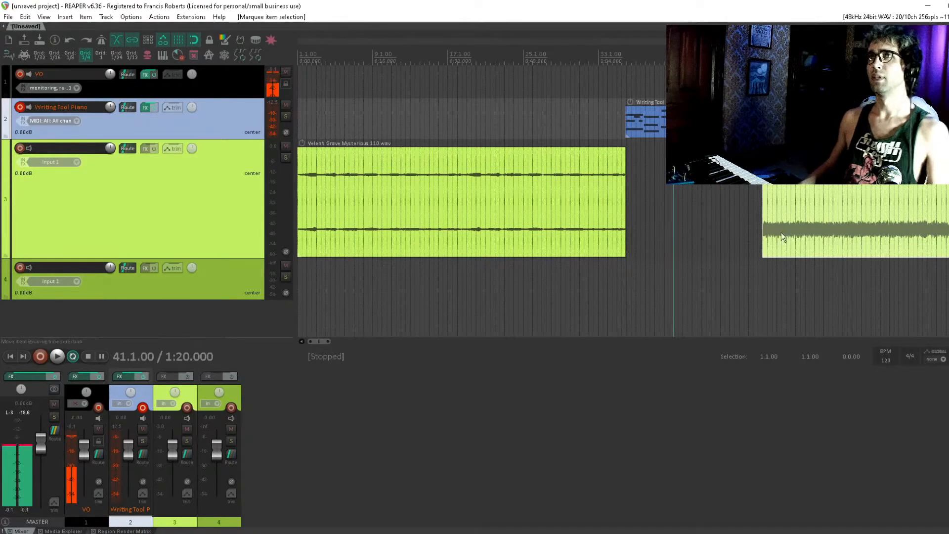
scroll(725, 250, right, 5)
click(595, 165)
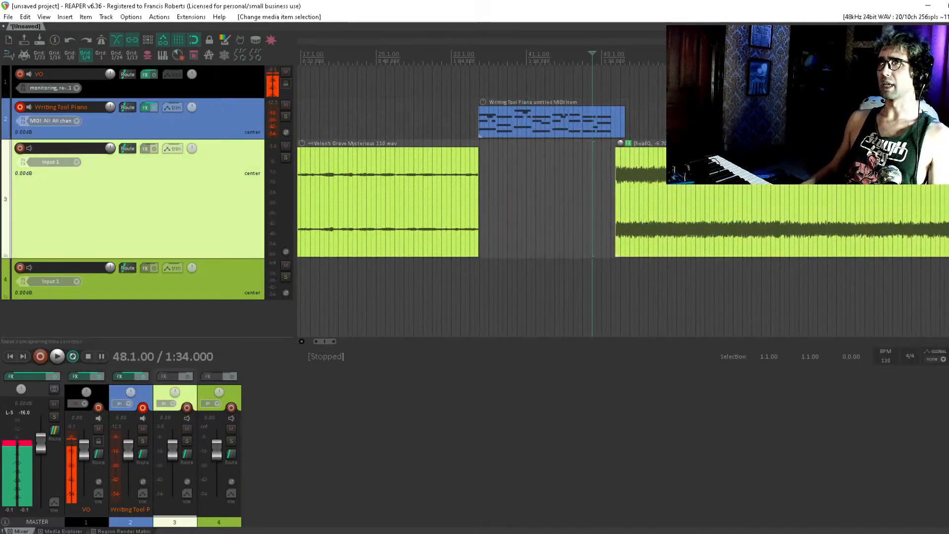
key(space)
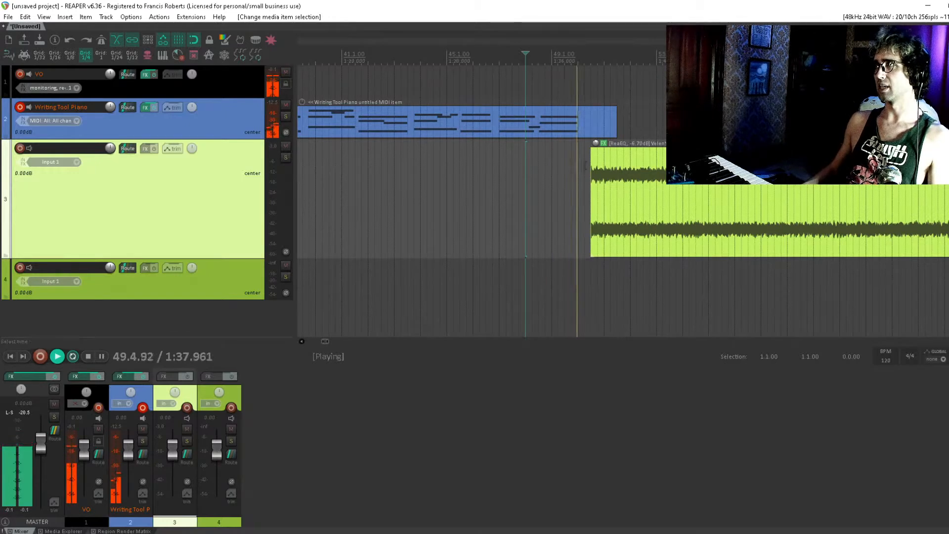
key(space)
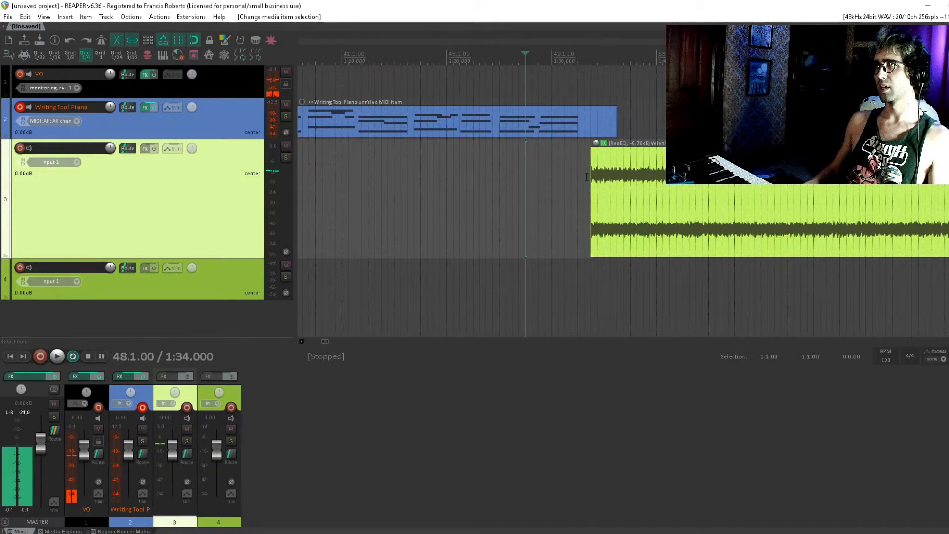
click(586, 177)
click(591, 177)
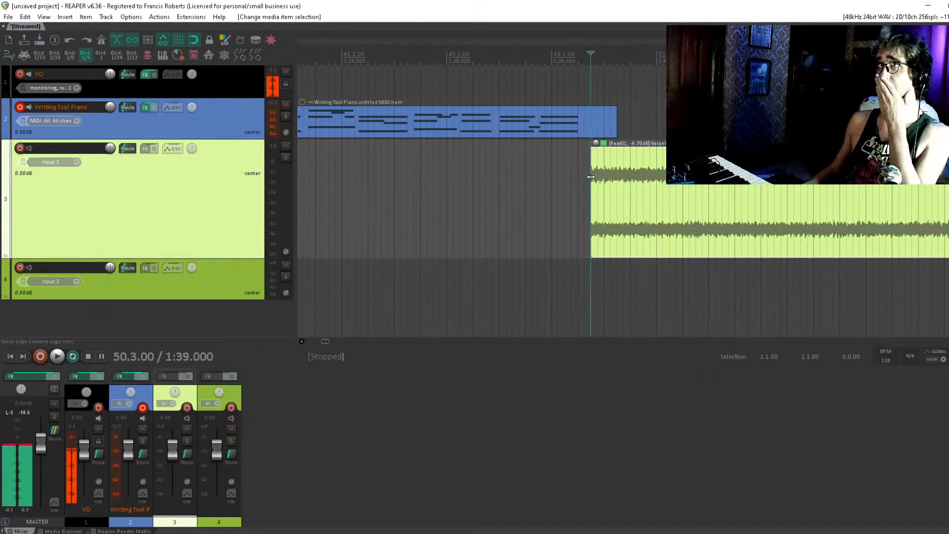
Examine the arrangement around the transition and place the edit cursor at bar 62 in the Velen's Grave Adventure clip.
scroll(591, 177, down, 5)
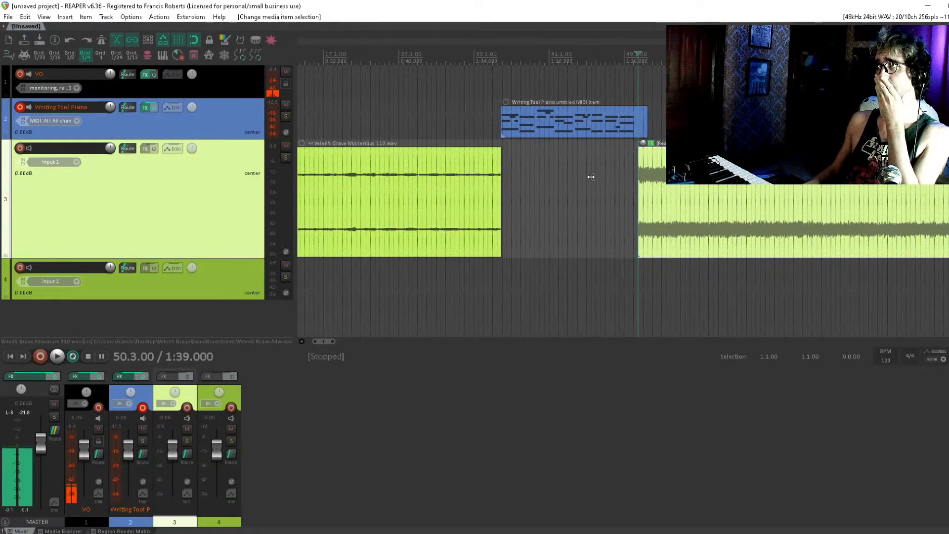
scroll(591, 177, down, 3)
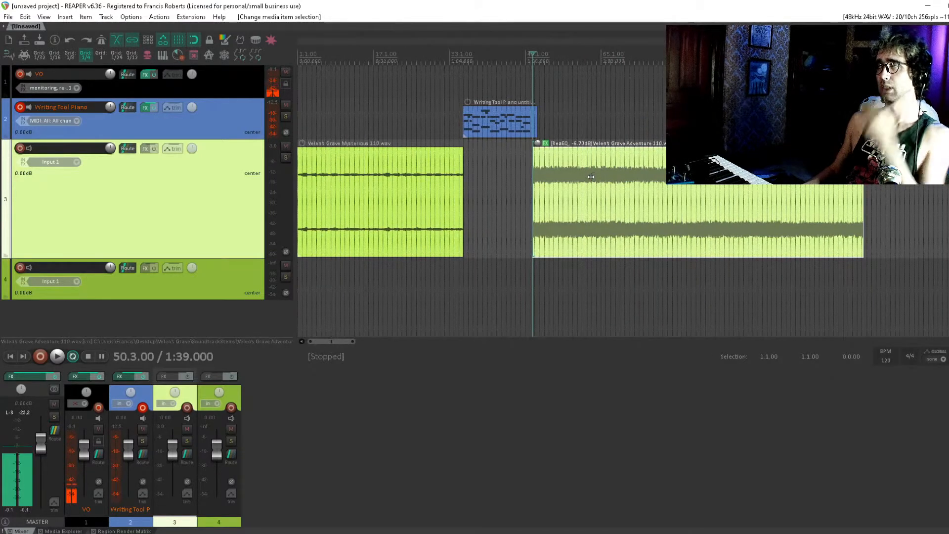
drag(592, 177, 566, 185)
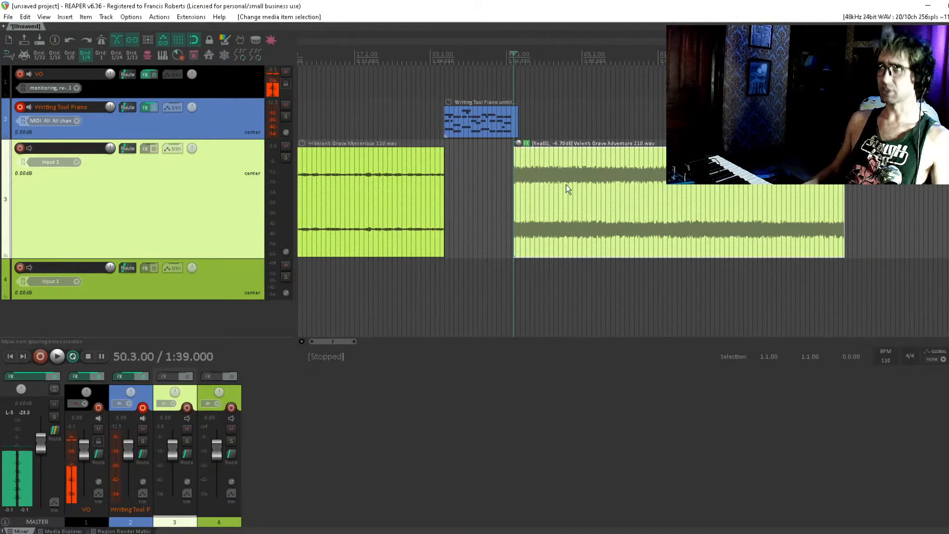
click(565, 185)
scroll(565, 185, down, 2)
scroll(565, 184, up, 2)
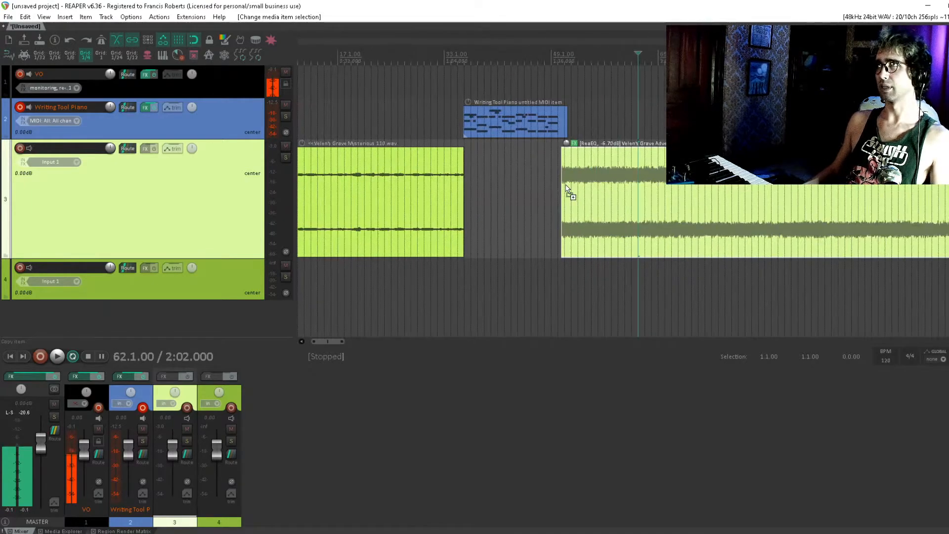
key(ctrl+s)
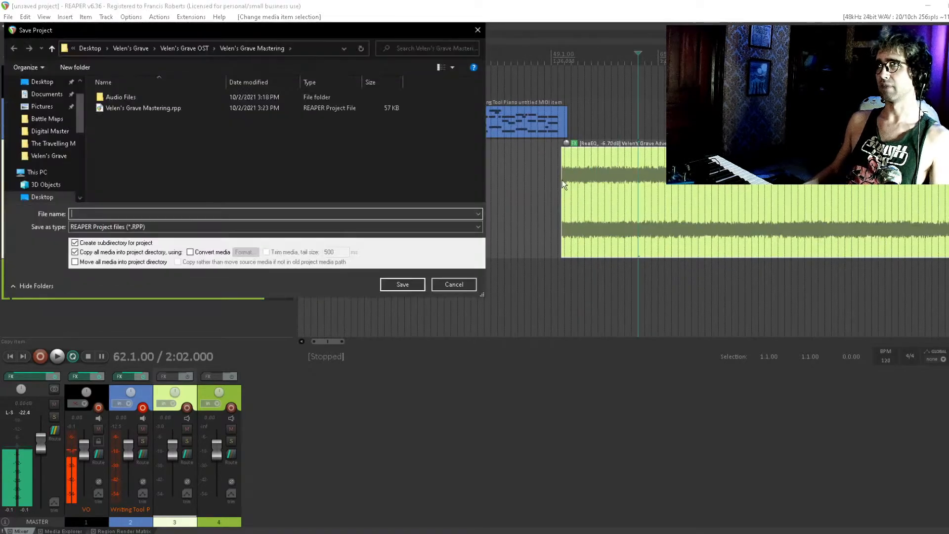
click(449, 286)
click(517, 198)
Audition the Velen's Grave Adventure clip at several points, skipping forward through bar 71 to bar 83.
click(557, 119)
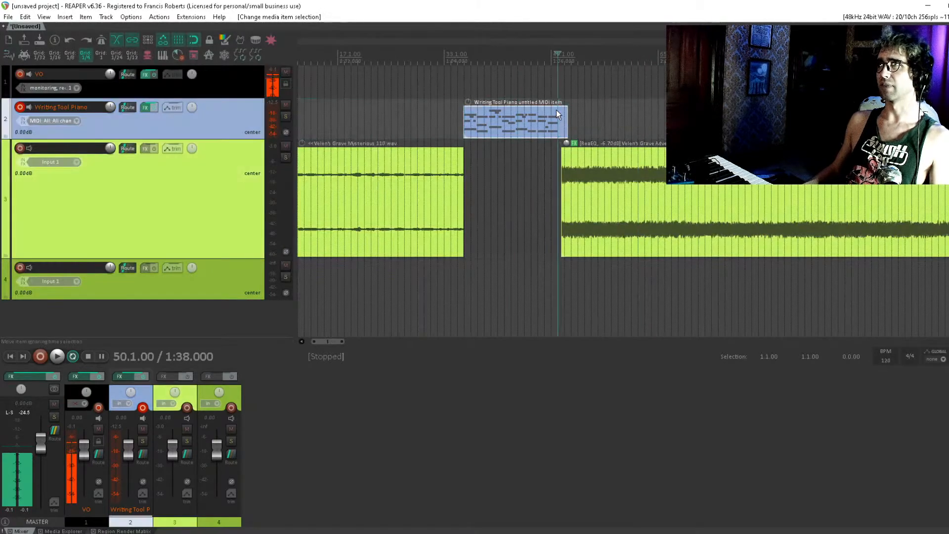
scroll(557, 110, down, 2)
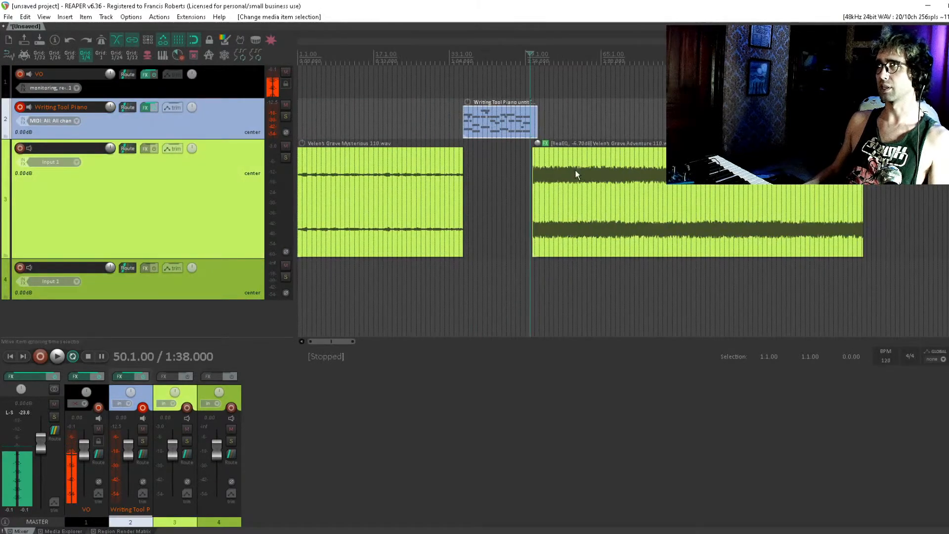
click(576, 171)
key(space)
click(606, 169)
click(631, 105)
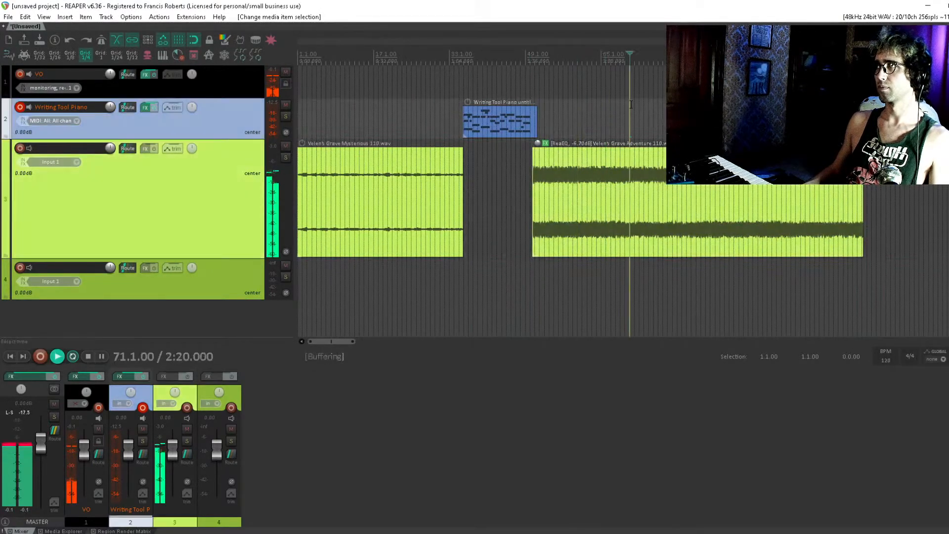
click(654, 105)
click(677, 105)
click(687, 105)
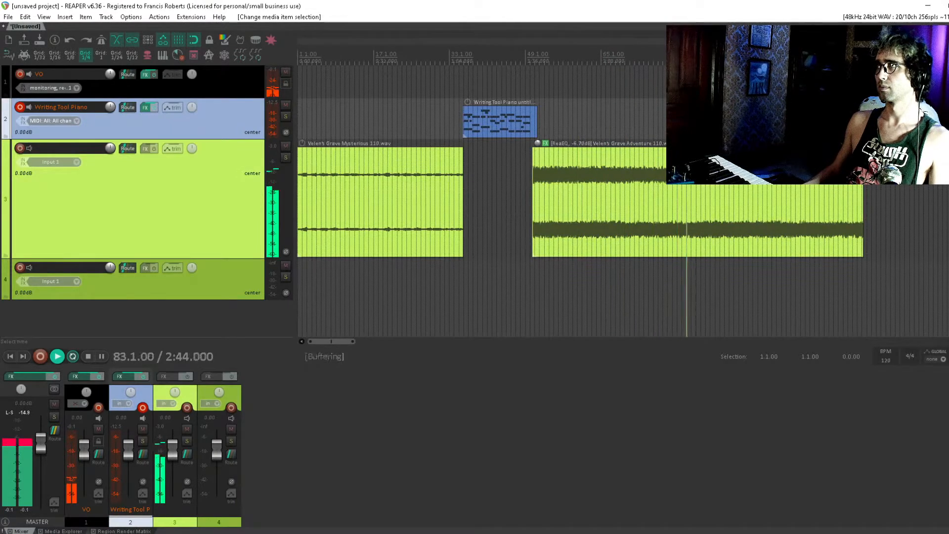
click(691, 105)
scroll(692, 105, up, 8)
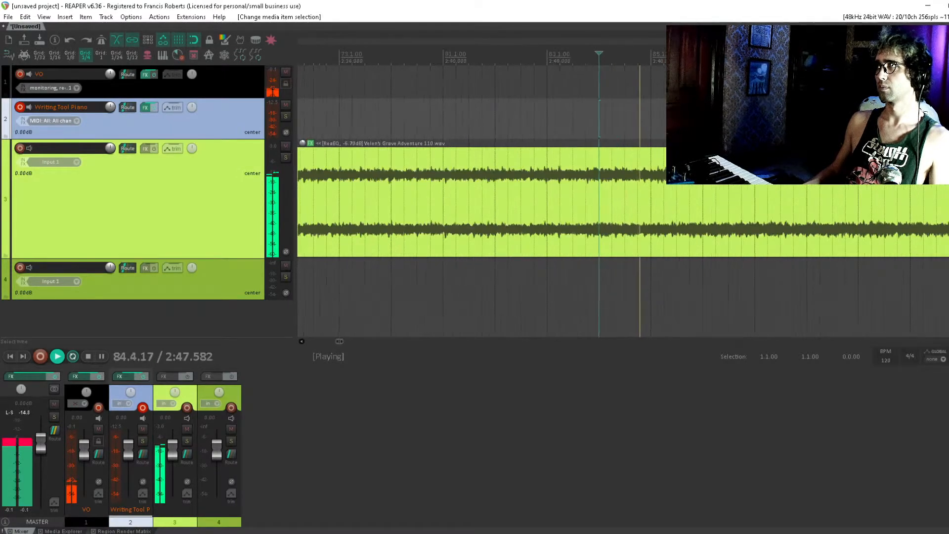
Stop playback, split the Velen's Grave Adventure clip around bar 85.2, and delete the part after the split.
scroll(691, 192, up, 3)
key(space)
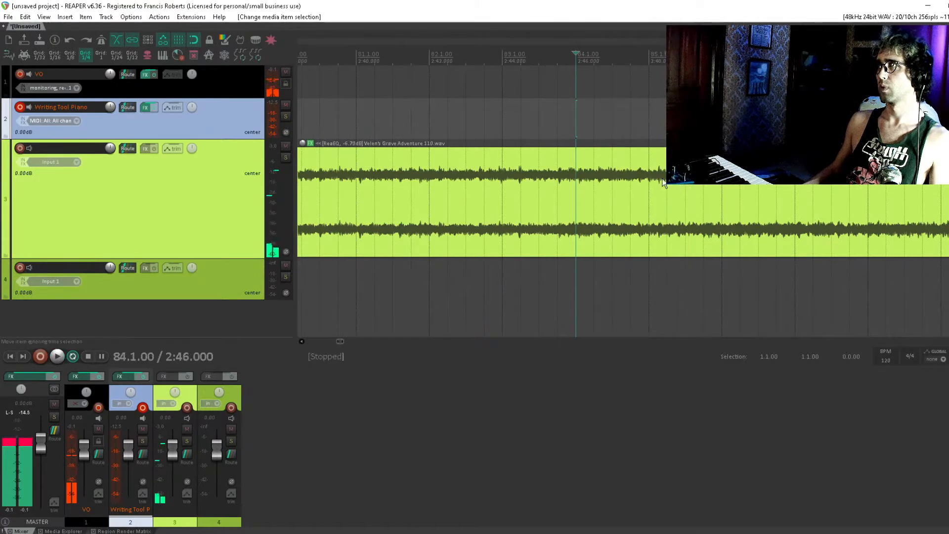
click(665, 180)
click(680, 179)
key(s)
key(Delete)
scroll(680, 179, down, 8)
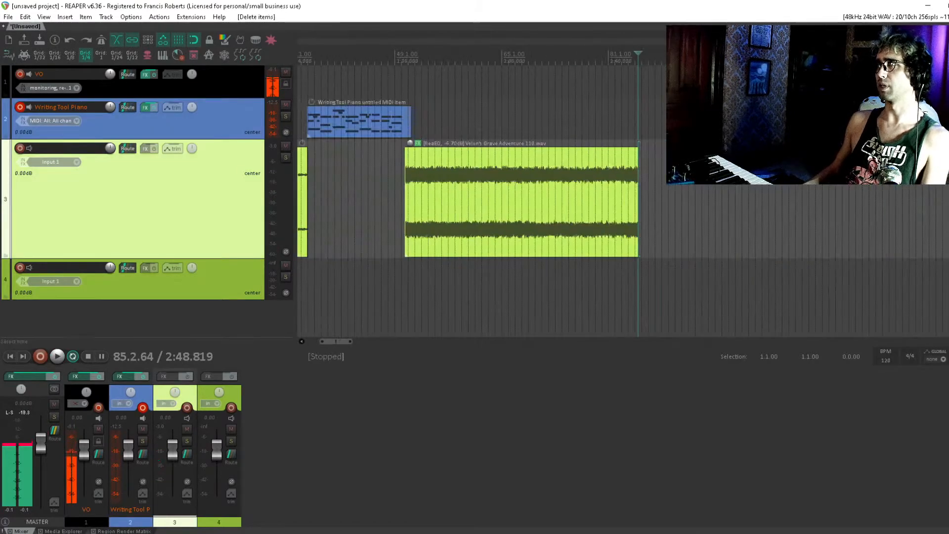
Audition the shortened ending of the Velen's Grave Adventure clip from bar 81.
click(636, 83)
scroll(621, 157, down, 4)
scroll(621, 156, up, 2)
scroll(621, 156, down, 1)
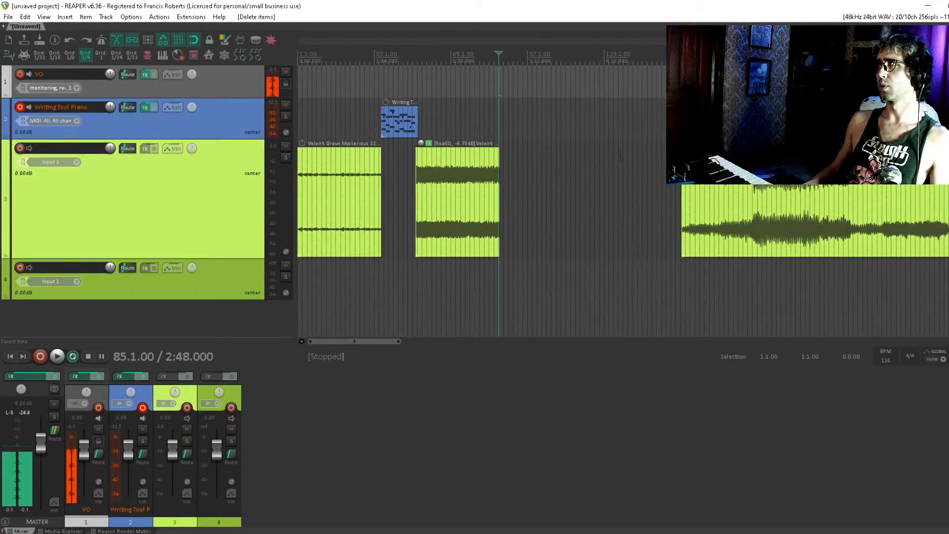
click(490, 134)
scroll(490, 134, down, 1)
key(space)
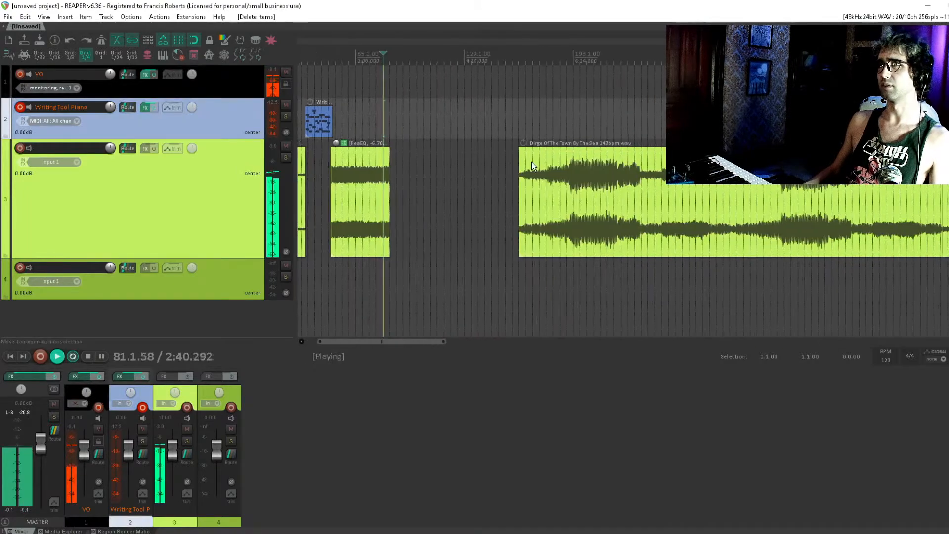
scroll(532, 161, up, 2)
drag(696, 186, 534, 189)
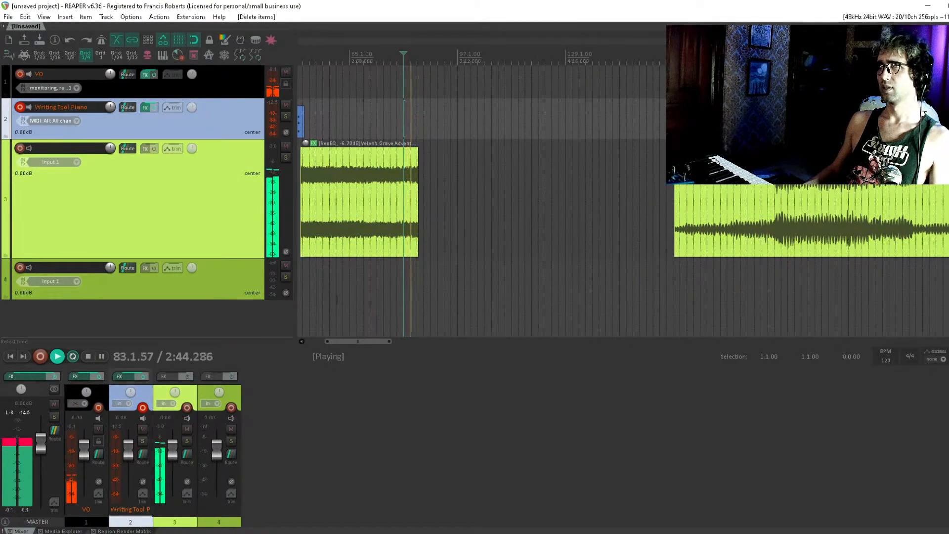
key(space)
Insert FR_GongSwell_1.wav on track 4, with its swell peaking at the end of the Velen's Grave Adventure clip.
click(70, 531)
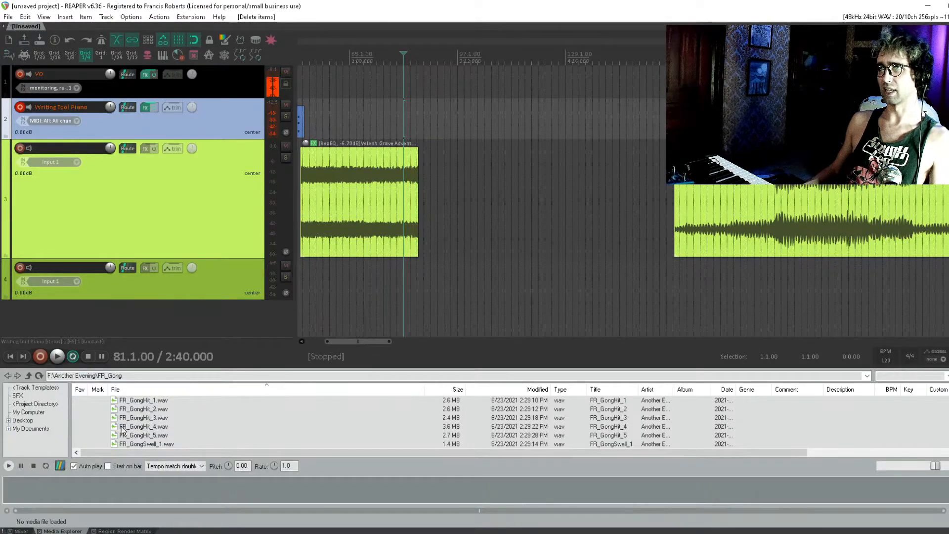
drag(131, 443, 417, 279)
scroll(418, 278, up, 8)
drag(691, 290, 684, 291)
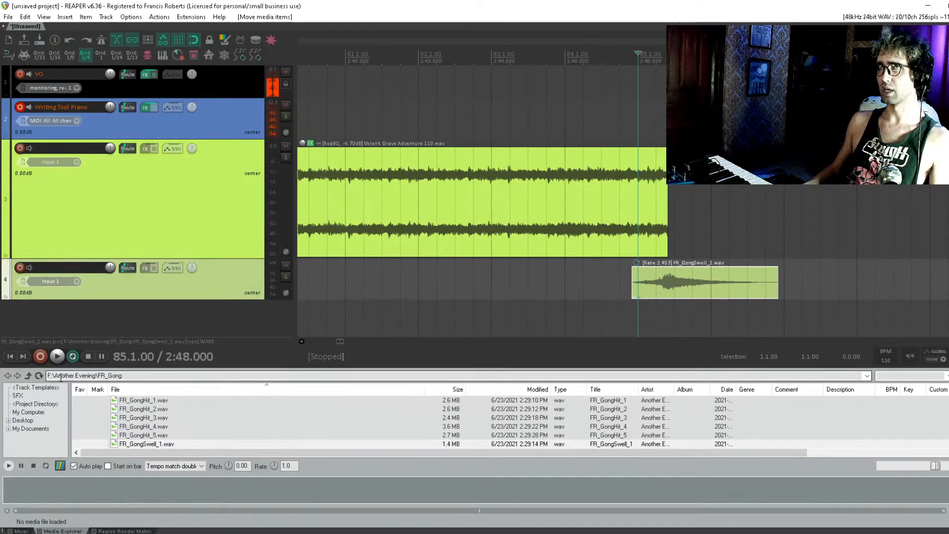
Browse to F:\SFX Libraries\Sound Effects from Reece and search that folder for "gong".
click(28, 376)
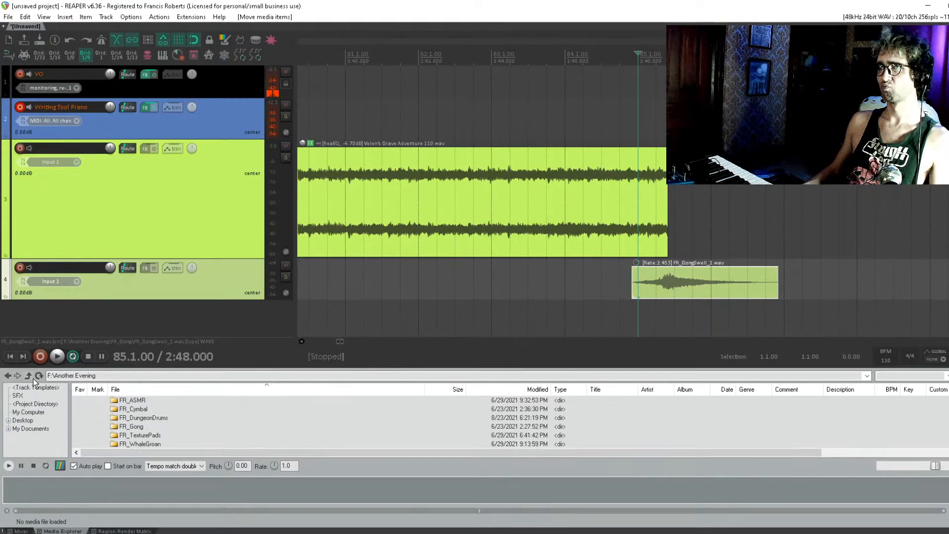
click(33, 378)
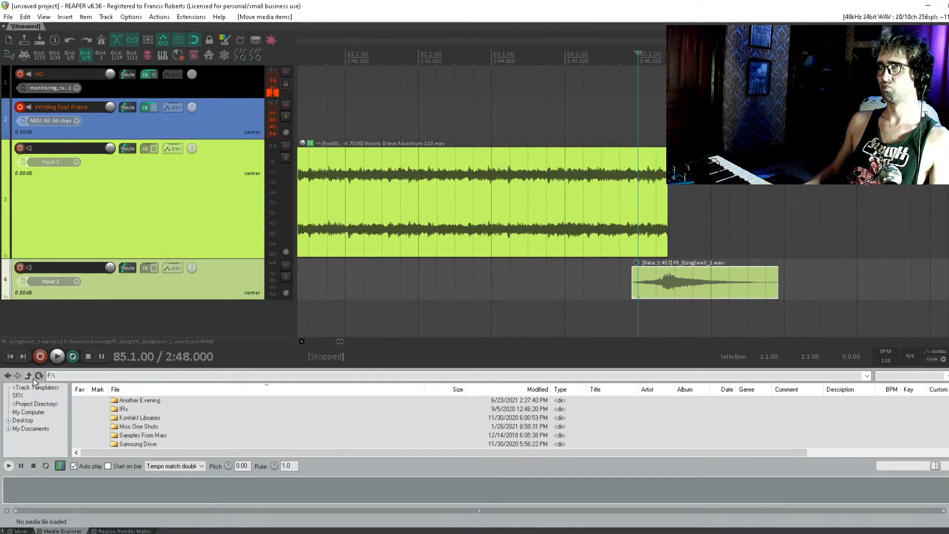
click(34, 378)
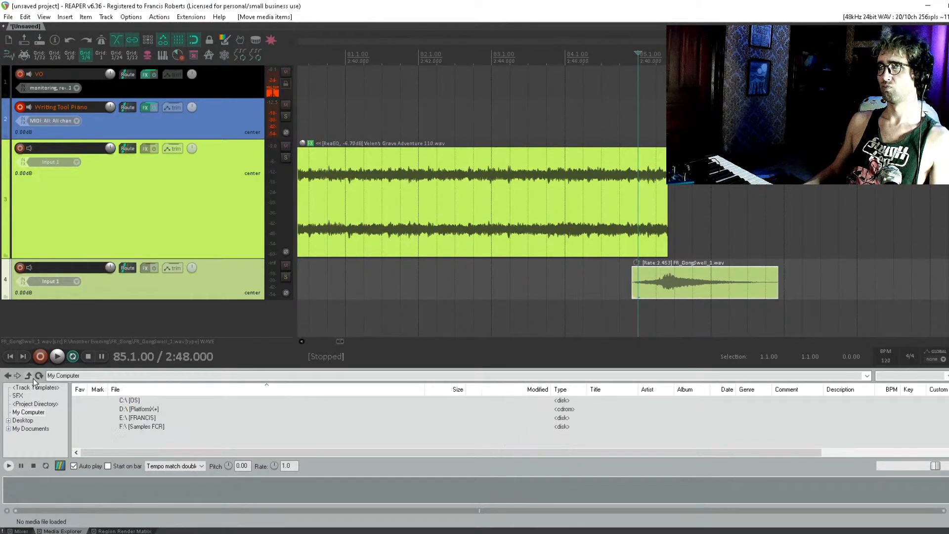
double_click(137, 427)
double_click(127, 443)
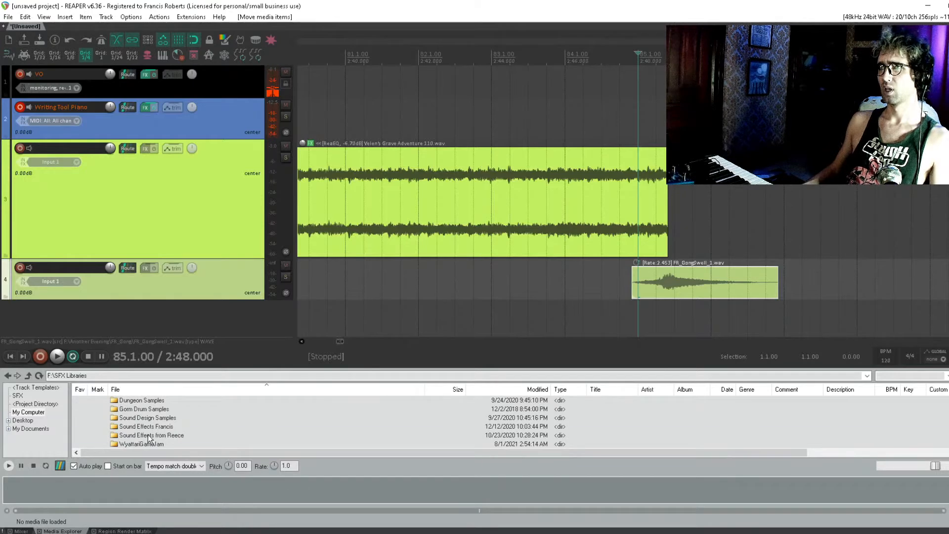
double_click(149, 435)
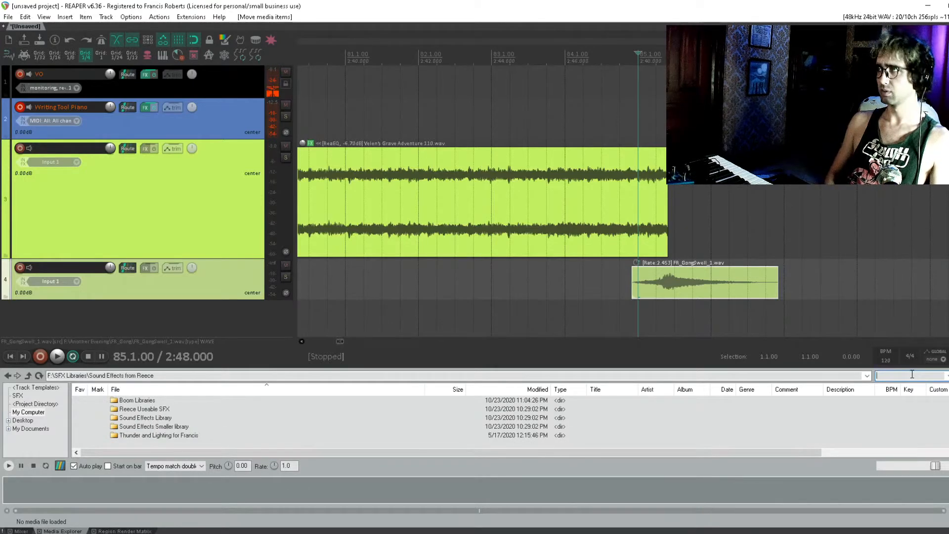
text(gong)
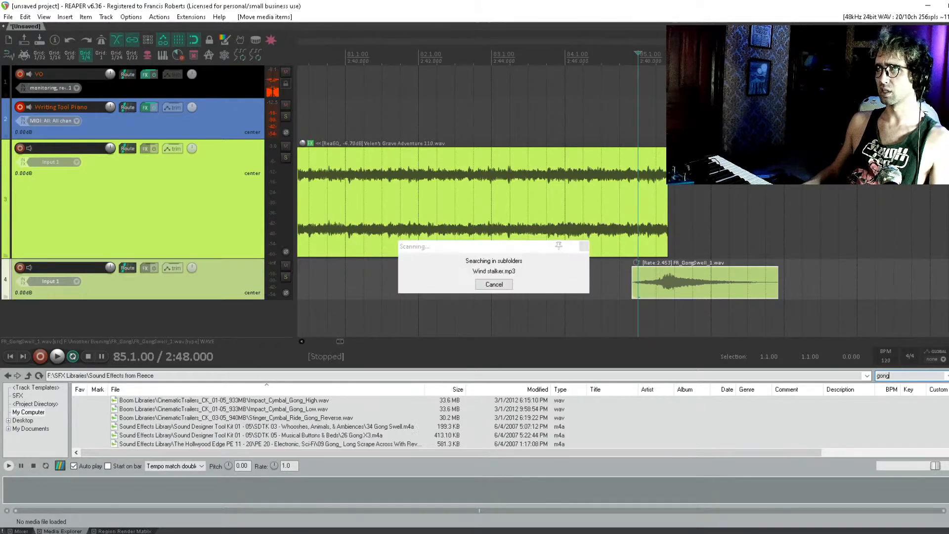
Preview several gong results, including the reversed ride gong, the long gong scrape and Impact_Cymbal_Gong_Low.wav.
click(299, 418)
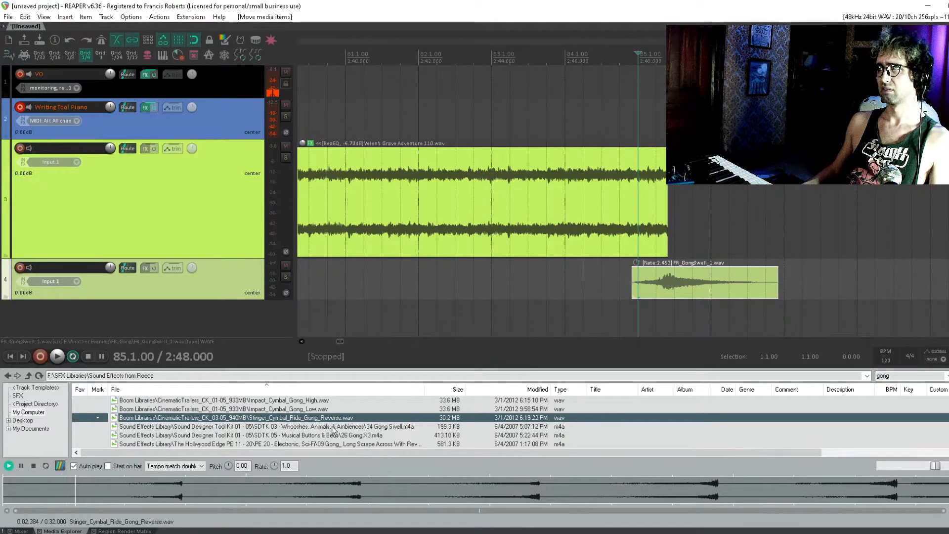
click(349, 444)
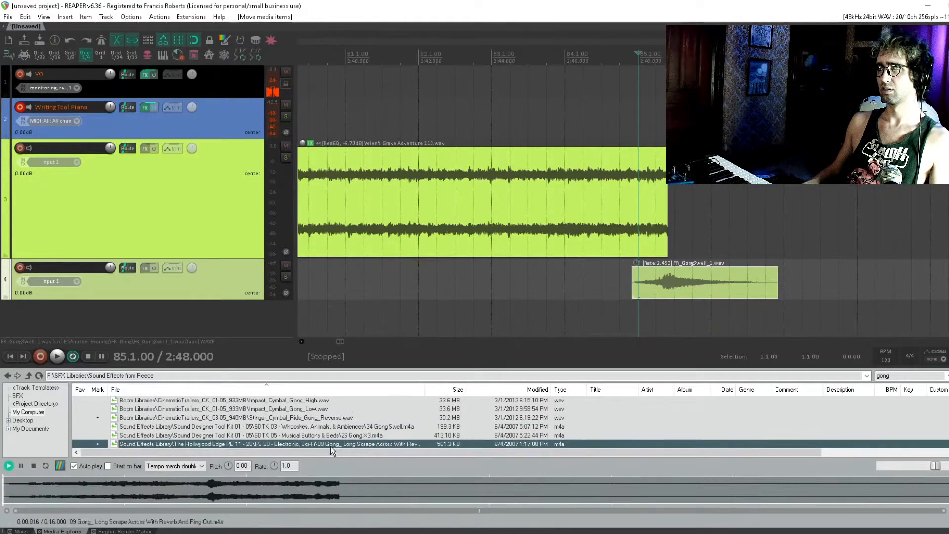
click(292, 434)
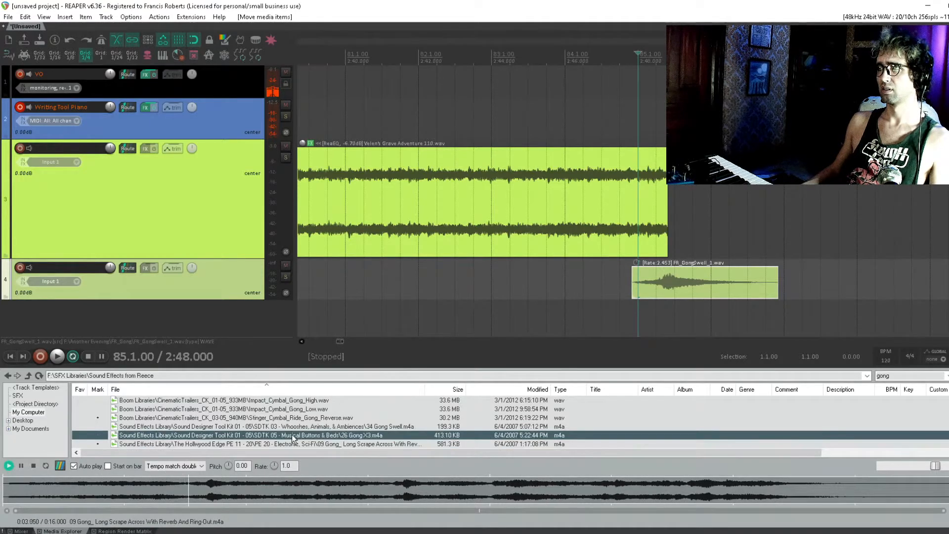
click(301, 407)
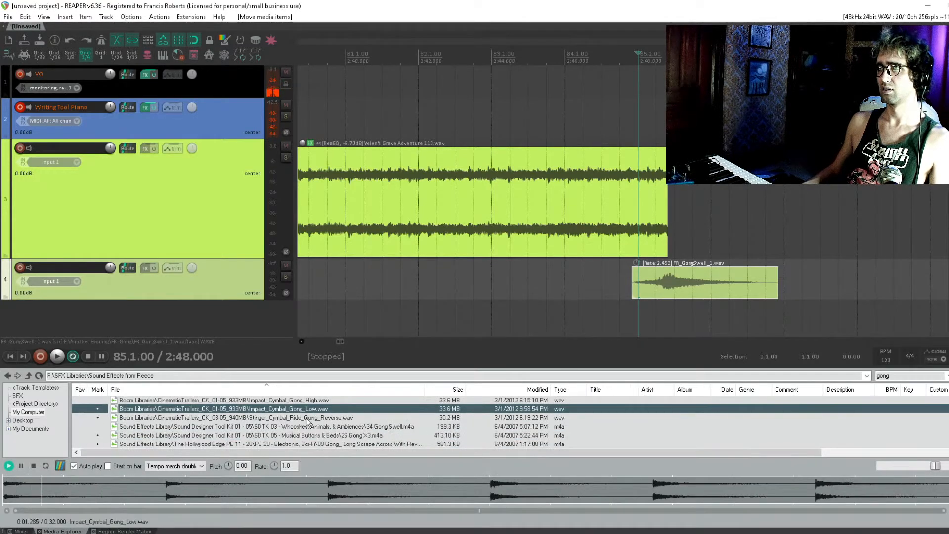
Search the sound library for "bowed", preview the results, and insert 13 Magic Bowed Cymbal.aif on a new track below track 4.
click(919, 376)
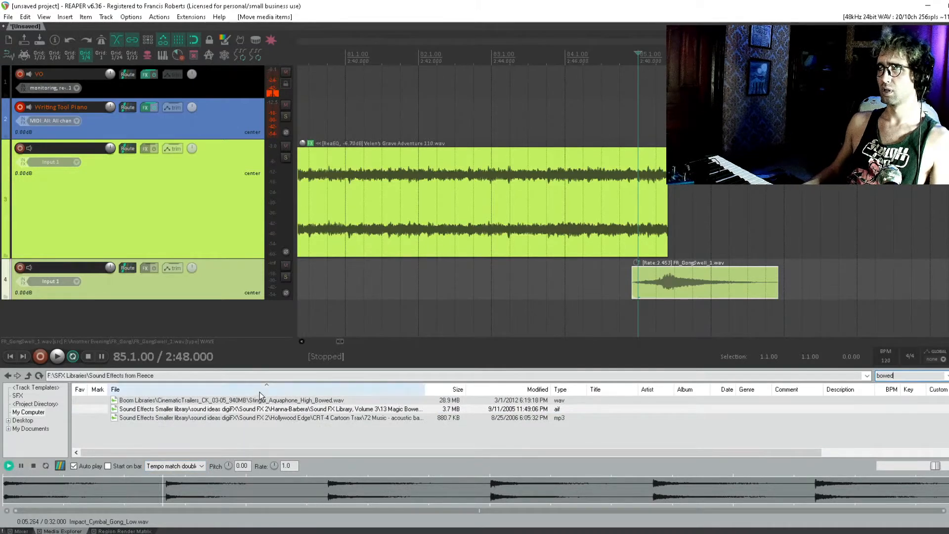
click(275, 418)
click(297, 401)
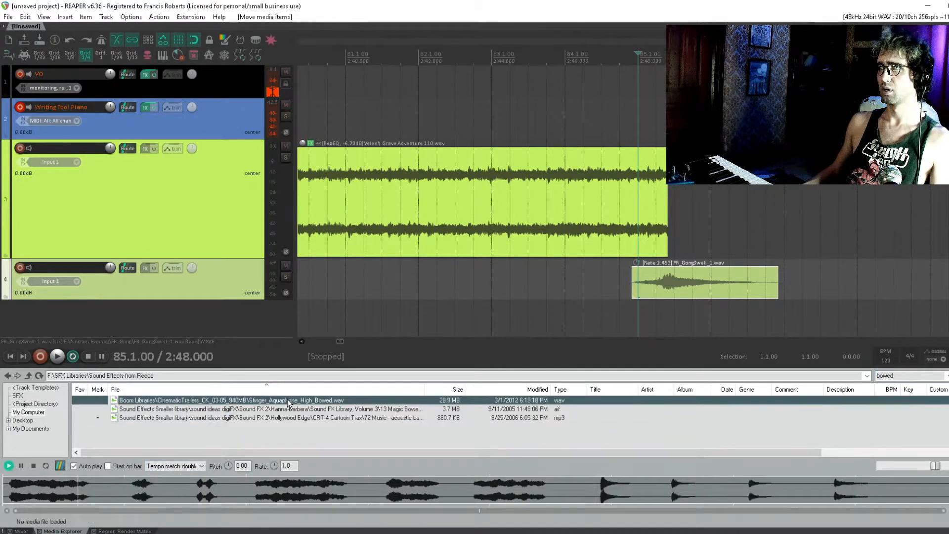
click(246, 410)
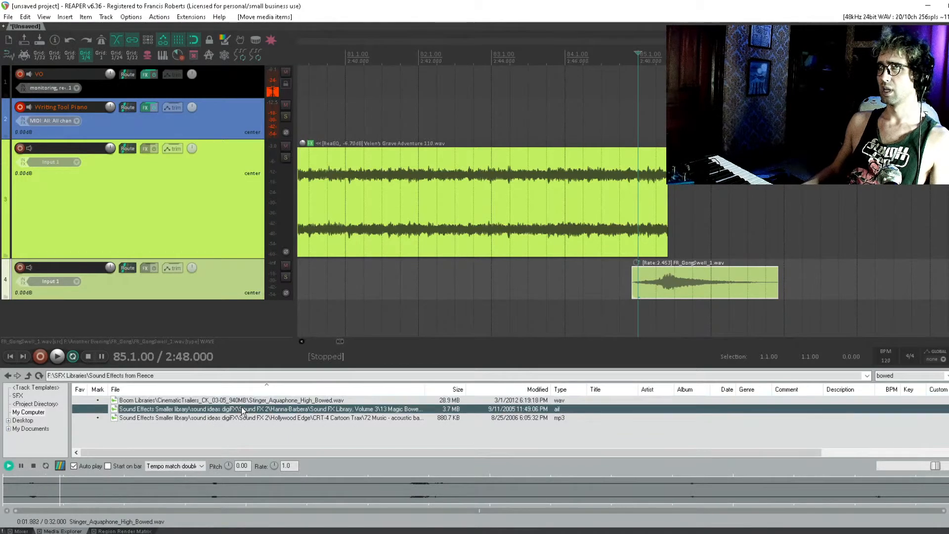
drag(249, 409, 402, 314)
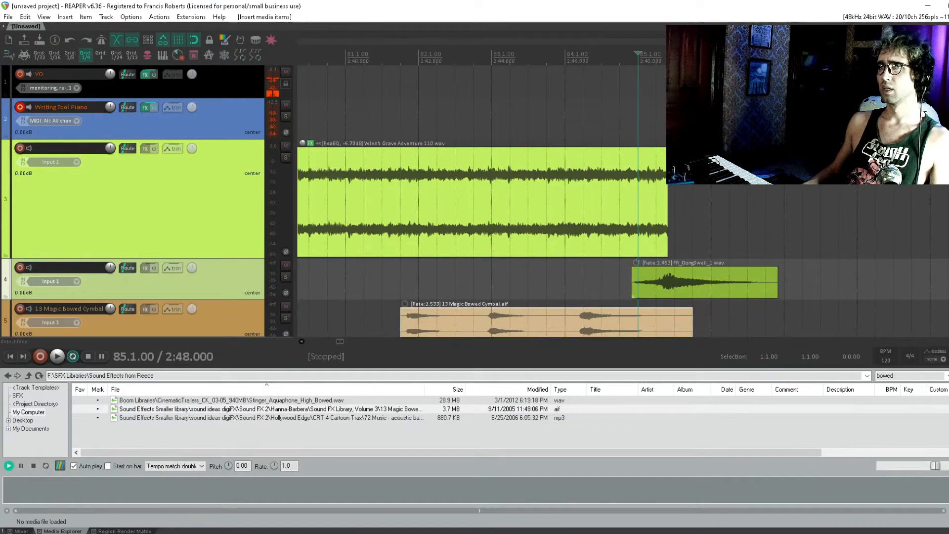
Split the 13 Magic Bowed Cymbal clip just before its second hit and delete the first segment.
key(ctrl+m)
click(487, 324)
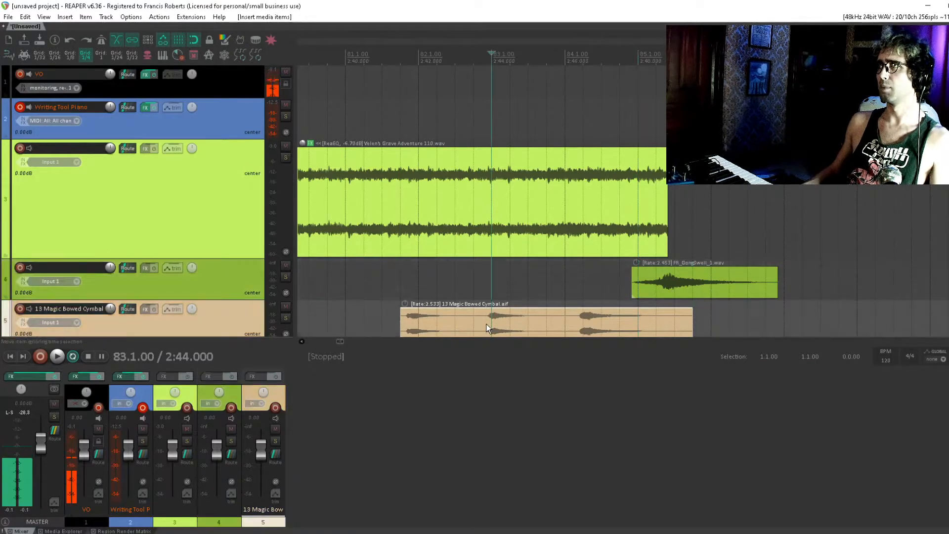
click(481, 322)
key(Tab)
key(s)
click(467, 323)
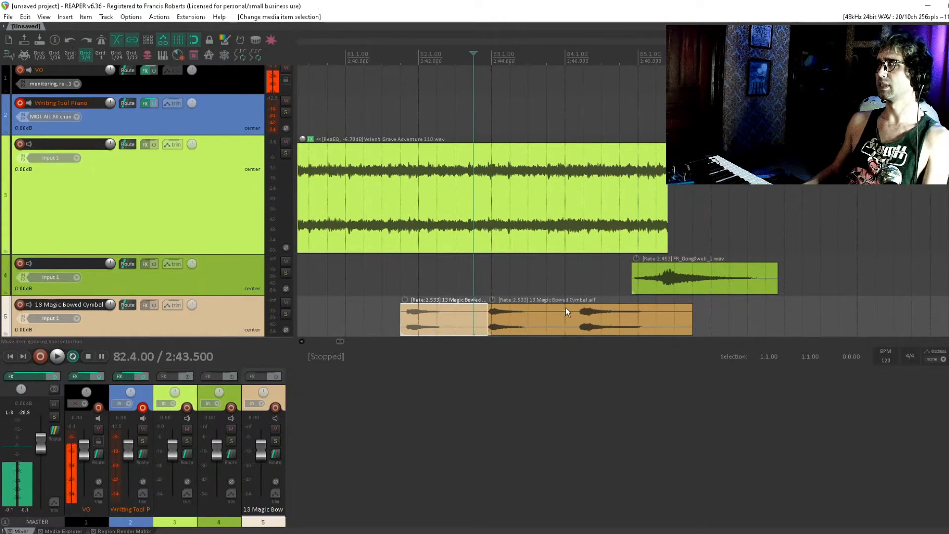
key(Delete)
Isolate a single bowed cymbal hit and move it to the end of the Velen's Grave Adventure clip, beneath the gong's peak.
click(569, 311)
key(Tab)
drag(570, 312, 721, 315)
Audition the ending with the gong swell and bowed cymbal from bar 85.
click(633, 306)
key(space)
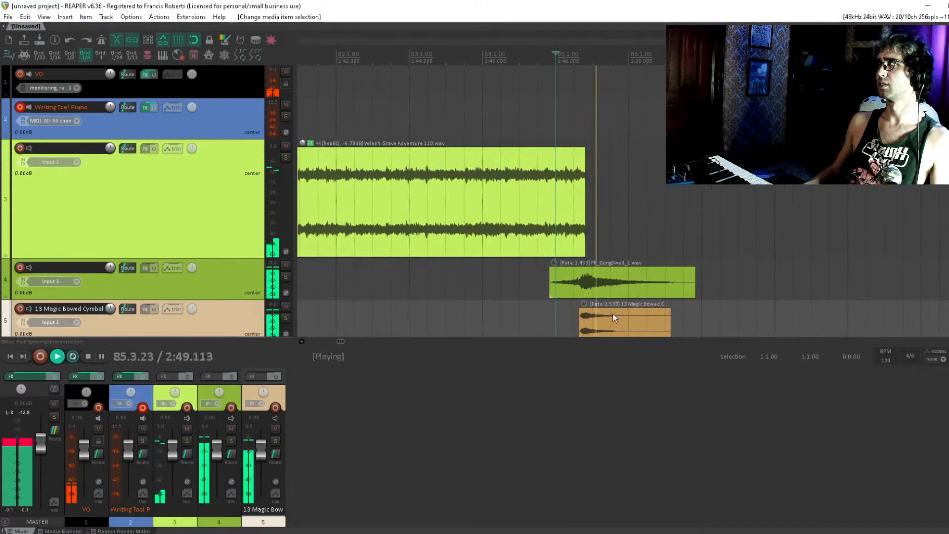
key(space)
Stretch the FR_GongSwell_1 clip to a rate of 1.051 and realign its peak with the end of the Velen's Grave Adventure clip.
click(582, 285)
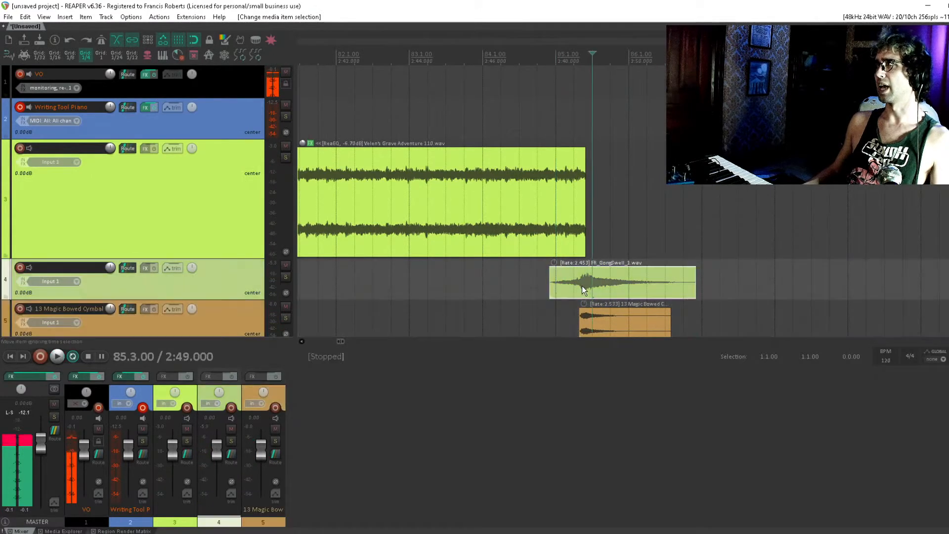
drag(550, 282, 346, 303)
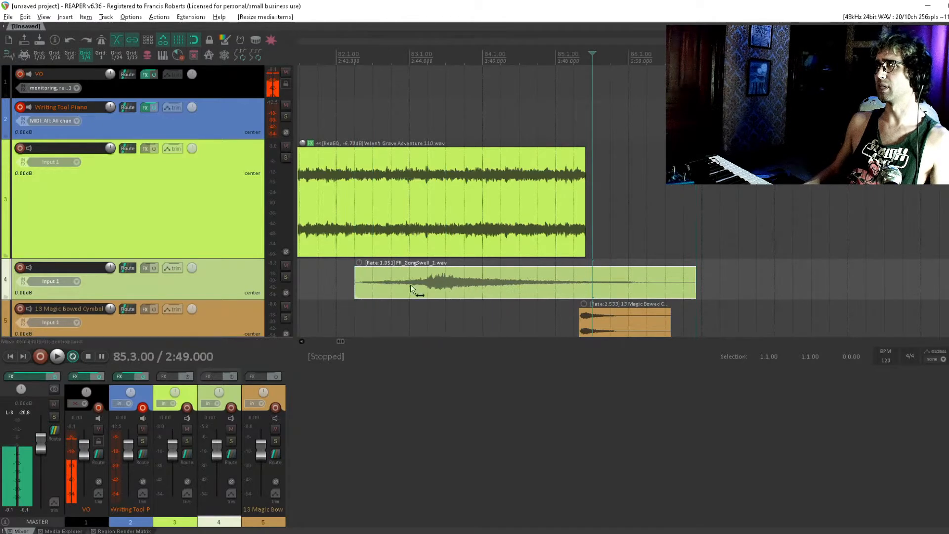
drag(482, 271, 634, 270)
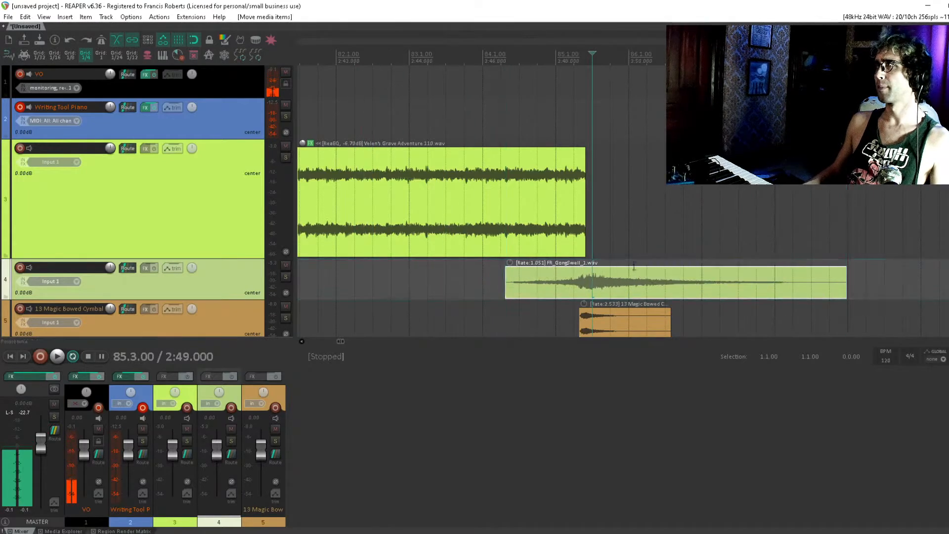
Stretch the bowed cymbal clip to a rate of 0.979 and move its hit back beneath the gong's peak.
click(618, 326)
drag(582, 324, 464, 320)
drag(673, 322, 702, 322)
drag(518, 328, 644, 322)
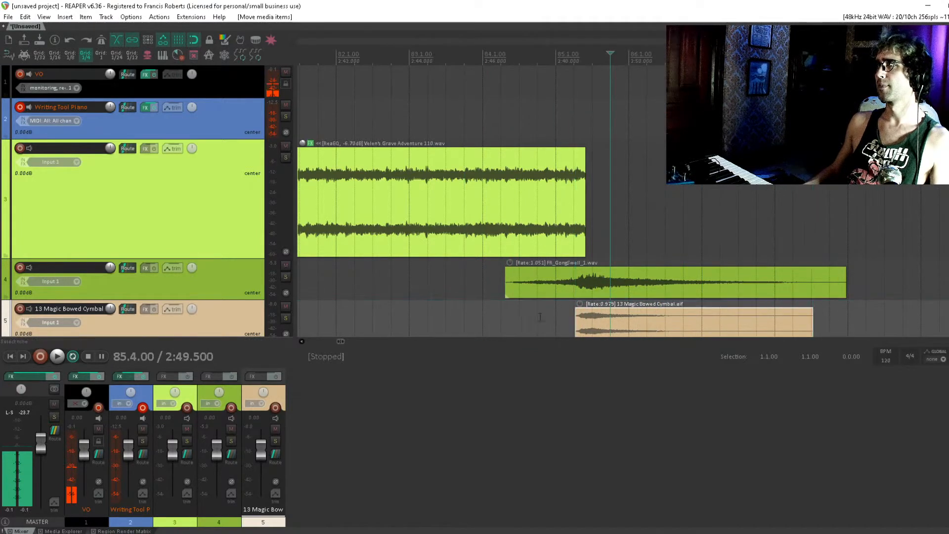
Audition the stretched gong and cymbal at the clip's ending from bar 84.4.
click(537, 319)
key(space)
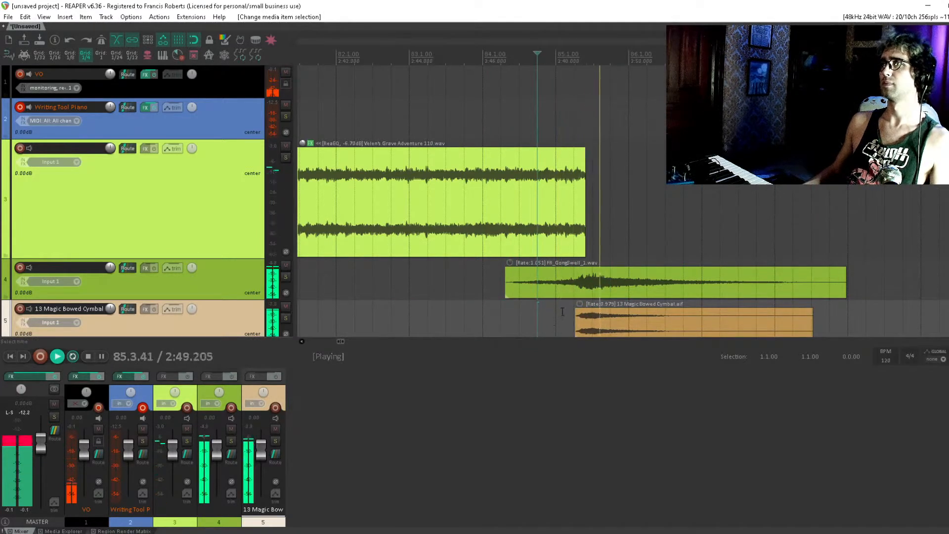
key(space)
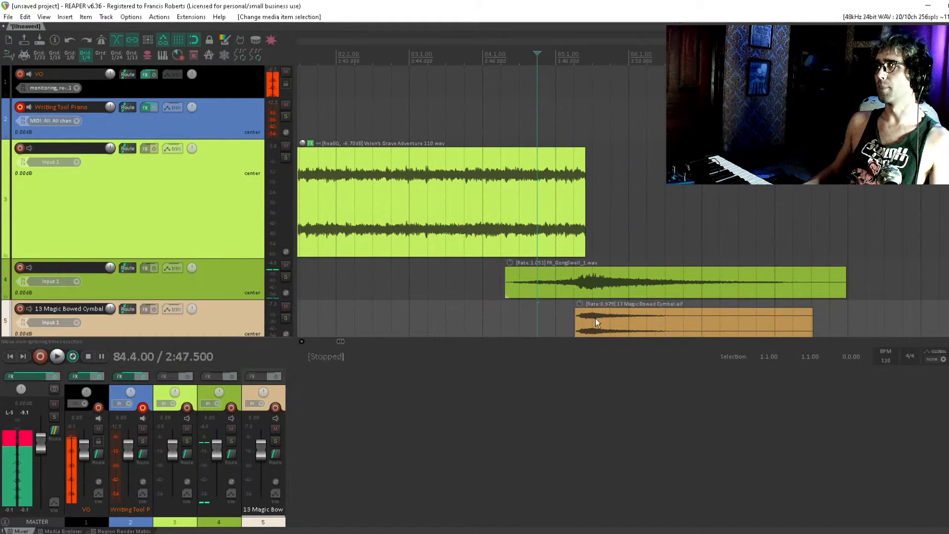
Lower the item volume of both the bowed cymbal and gong swell clips to -4.36 dB.
click(593, 318)
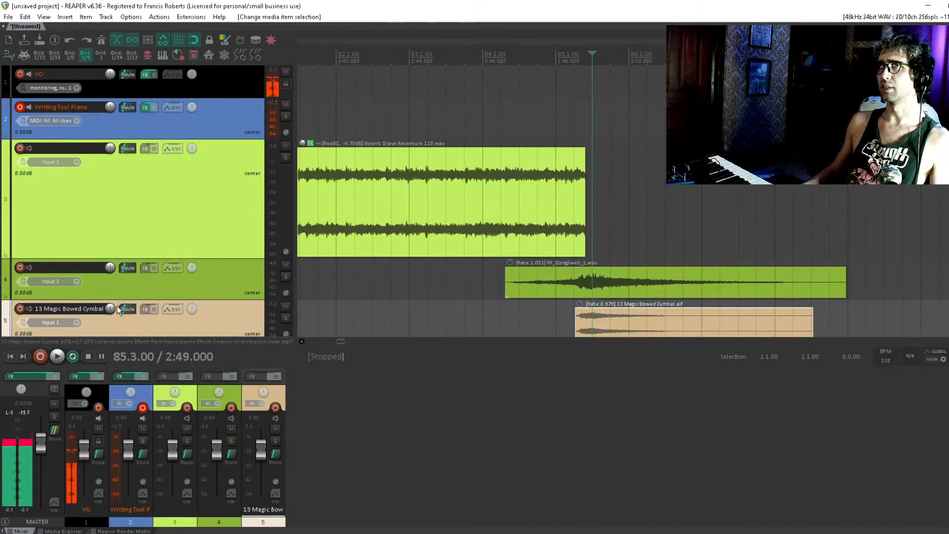
drag(592, 303, 577, 522)
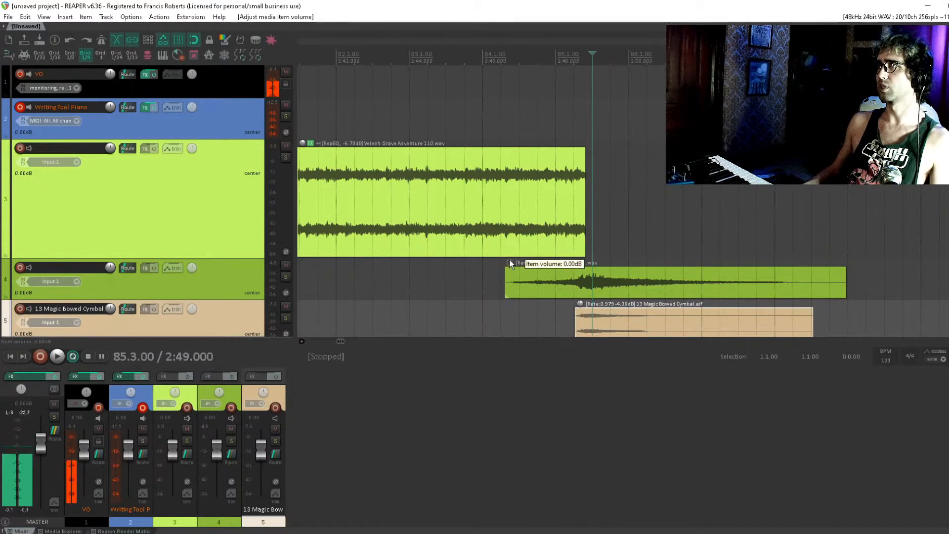
drag(509, 262, 561, 426)
Audition the quieter gong and cymbal ending from bar 85, then examine the arrangement up to the Dirge Of The Town By The Sea clip.
click(558, 324)
key(space)
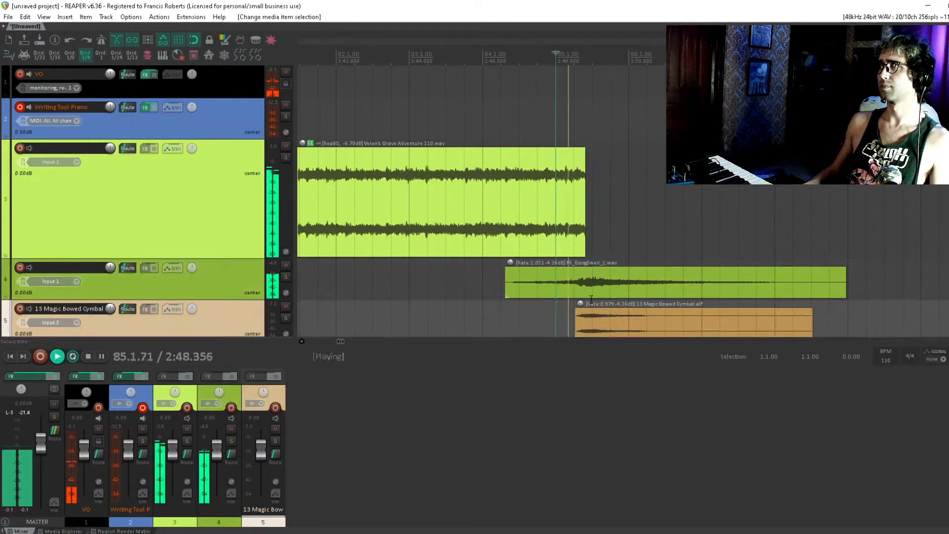
scroll(597, 293, down, 5)
scroll(597, 293, down, 2)
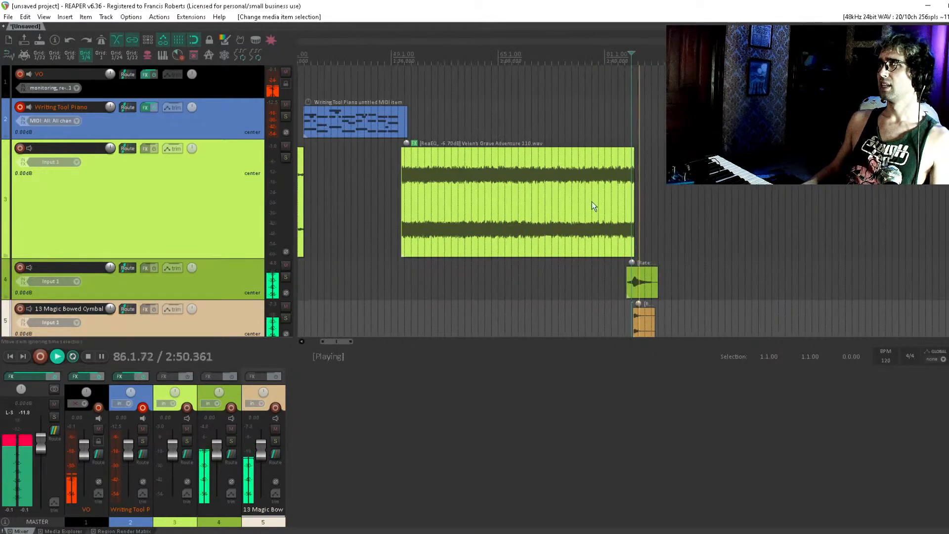
key(space)
scroll(649, 187, down, 3)
scroll(661, 179, down, 2)
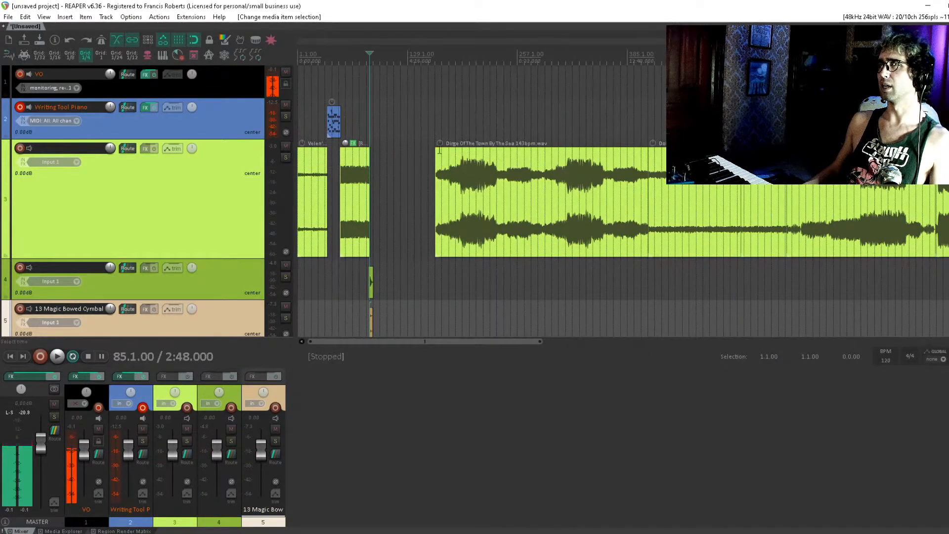
Audition the Seaweed and Corpses clips around bars 769 and 945, then check the following clip at bar 1169.
scroll(667, 196, down, 2)
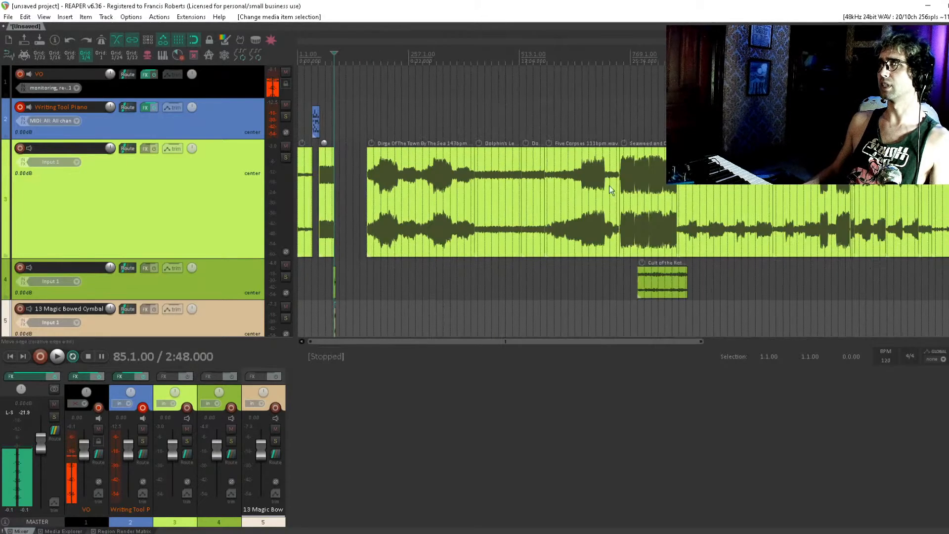
click(484, 165)
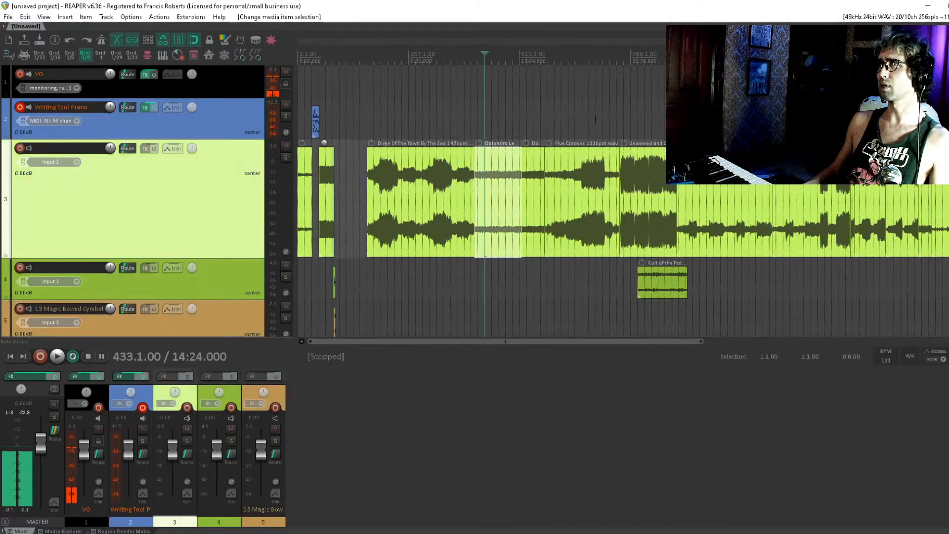
click(631, 170)
key(space)
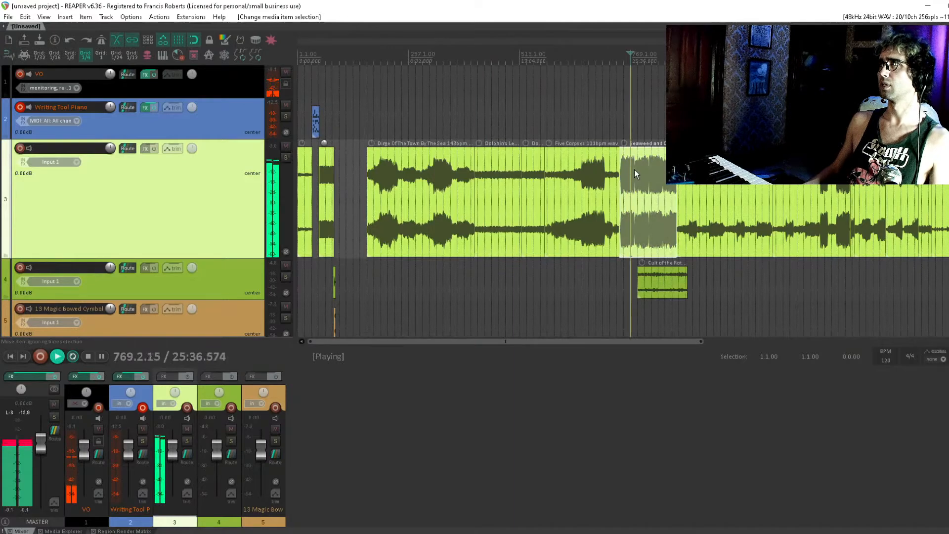
key(space)
click(706, 179)
key(space)
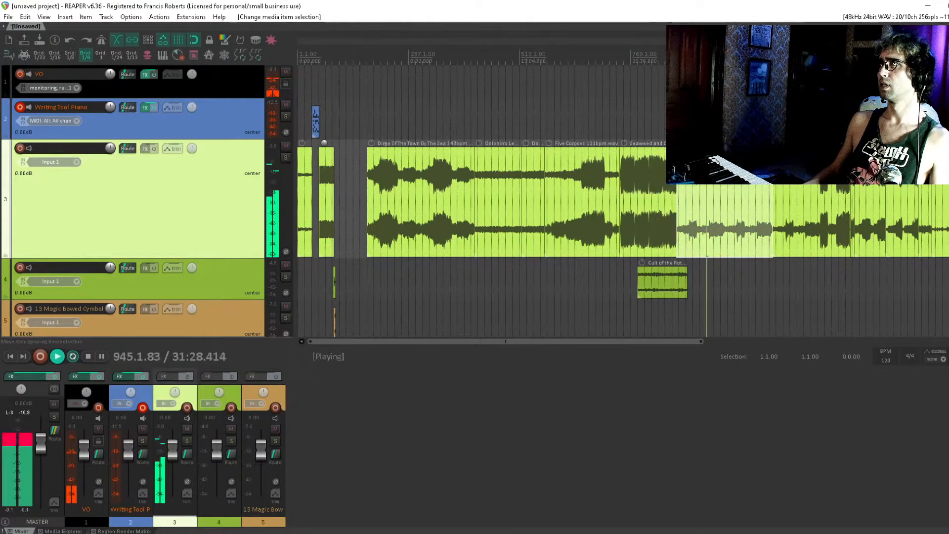
key(space)
click(731, 200)
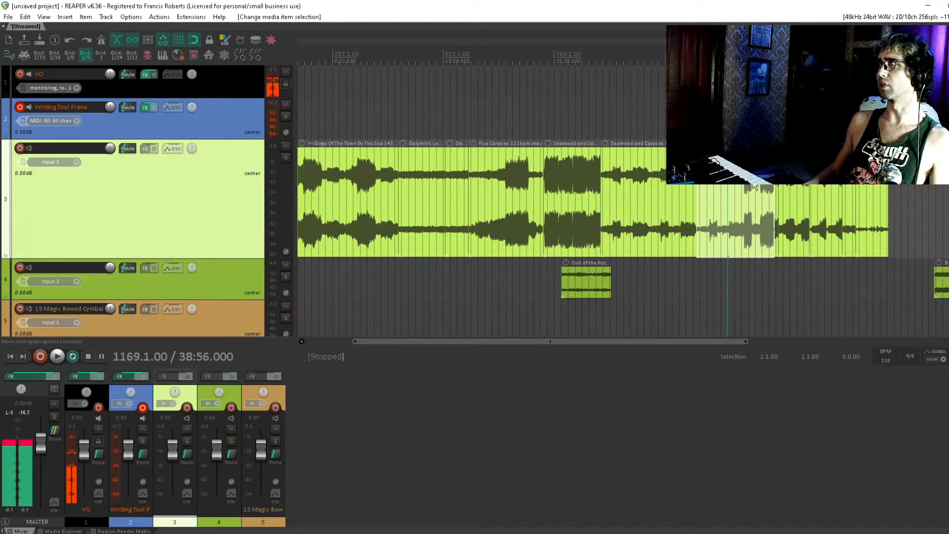
Shift the demo clips from Dirge Of The Town onward later and place the Seaweed and Corpses Suite 136bpm clip after Velen's Grave Adventure.
scroll(731, 198, down, 2)
drag(553, 203, 404, 118)
drag(360, 180, 781, 306)
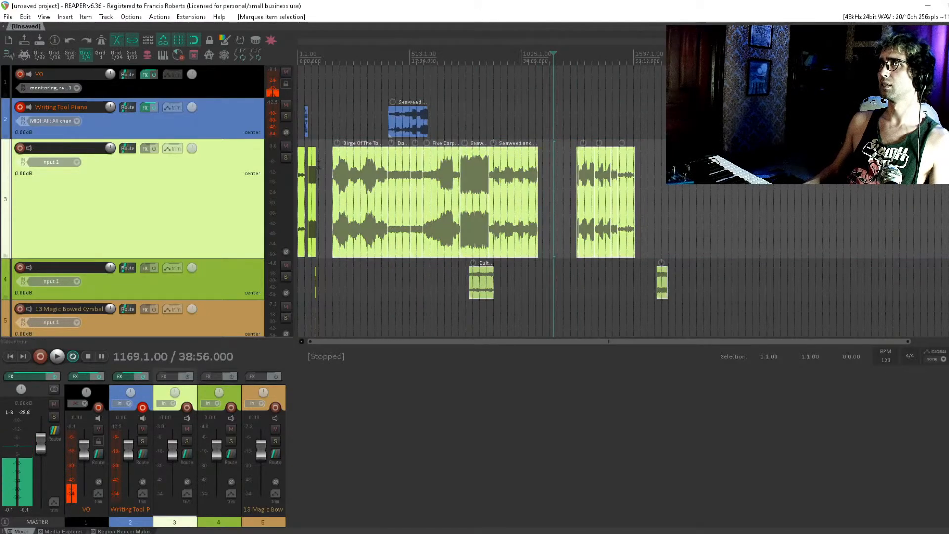
drag(354, 184, 409, 184)
drag(412, 119, 690, 215)
click(337, 181)
Audition the opening of the Seaweed and Corpses Suite clip, then the Velen's Grave Adventure ending from bar 84.
scroll(337, 188, up, 10)
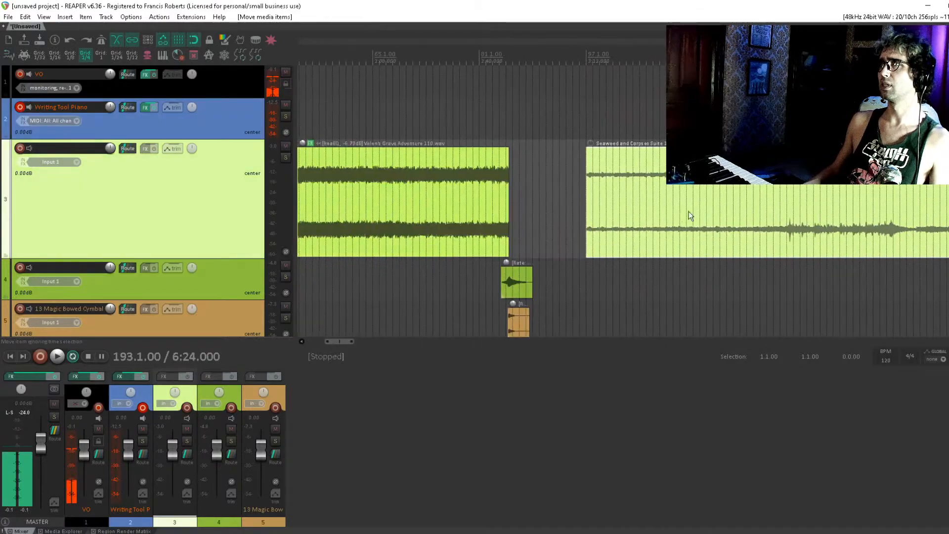
click(589, 204)
key(space)
key(space)
click(499, 118)
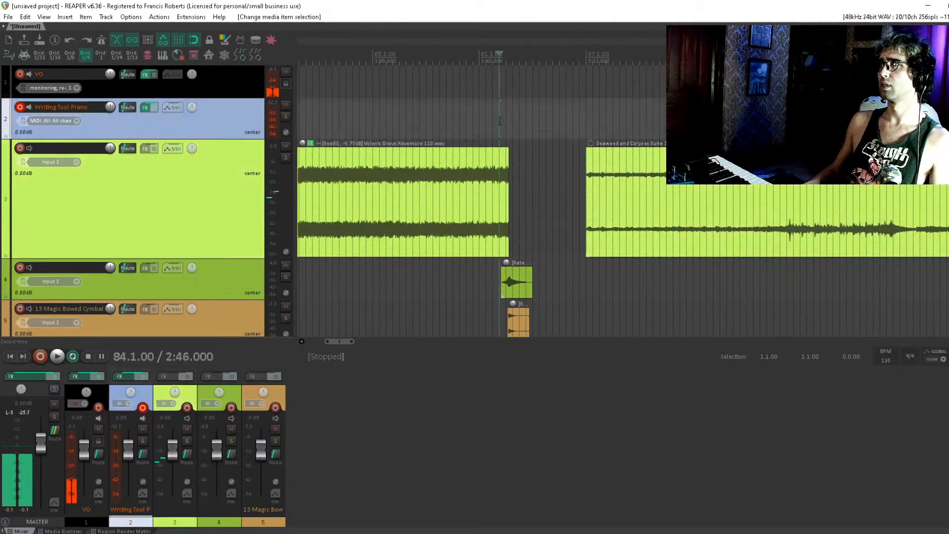
key(space)
scroll(494, 163, up, 3)
drag(493, 164, 622, 182)
scroll(622, 182, up, 1)
key(space)
Try the Seaweed and Corpses Suite clip directly against the end of Velen's Grave Adventure and audition the join from bar 83.4.
drag(947, 202, 732, 204)
click(631, 121)
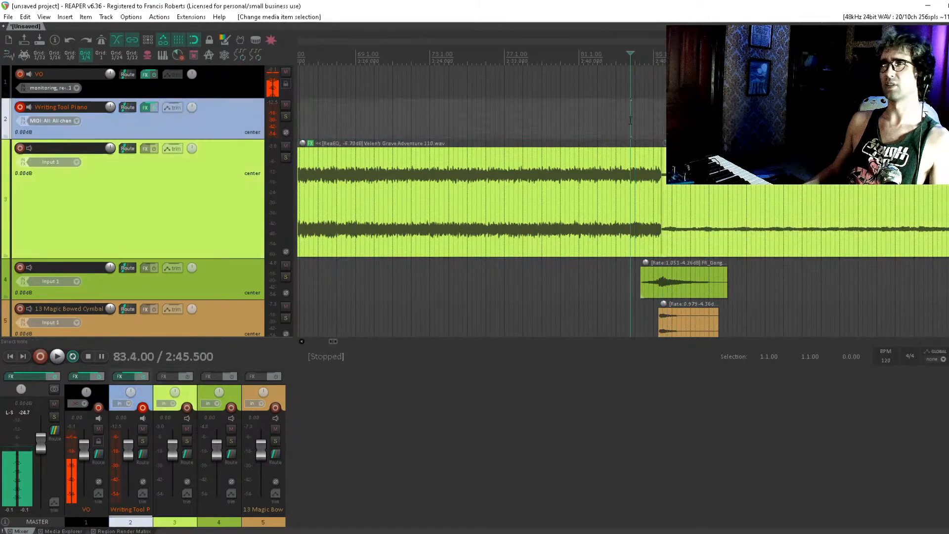
key(space)
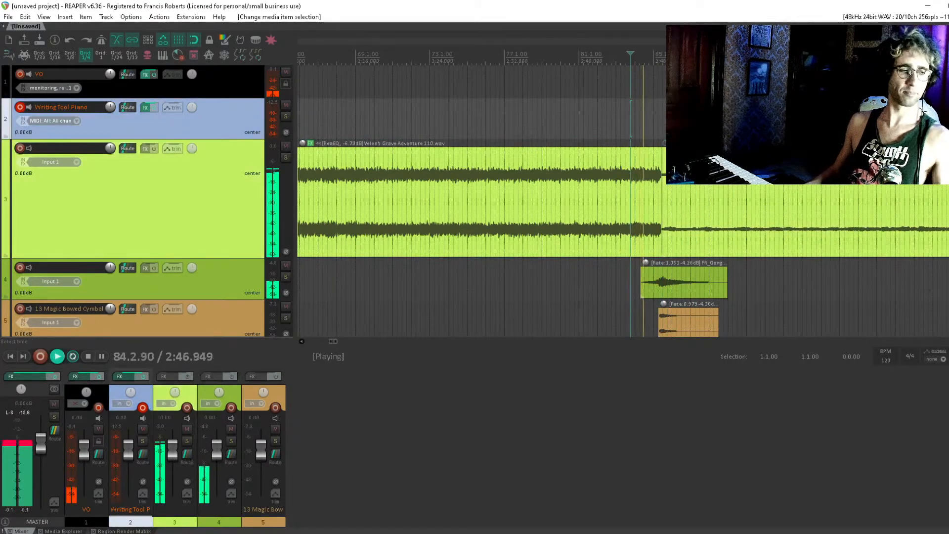
scroll(409, 187, down, 6)
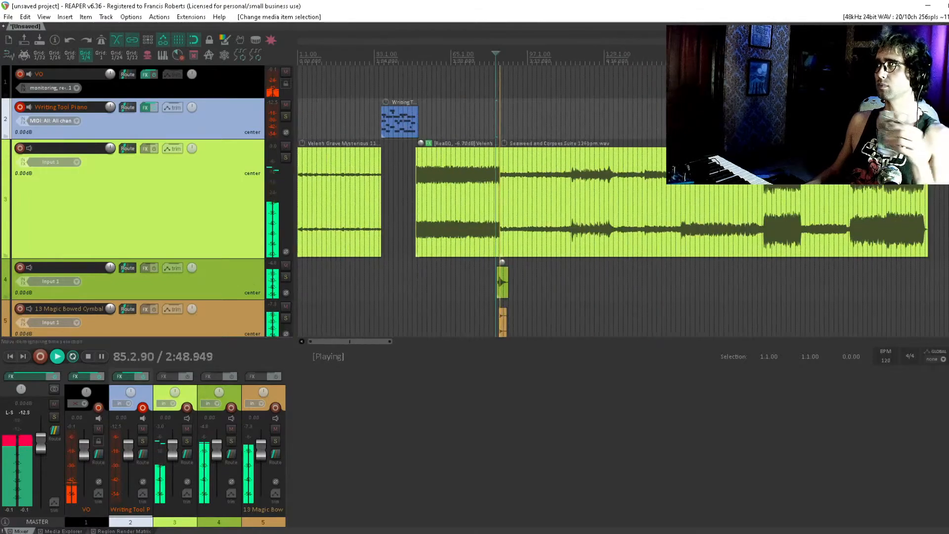
Lower the item volume of the Seaweed and Corpses Suite clip to -4.70 dB.
drag(501, 147, 501, 168)
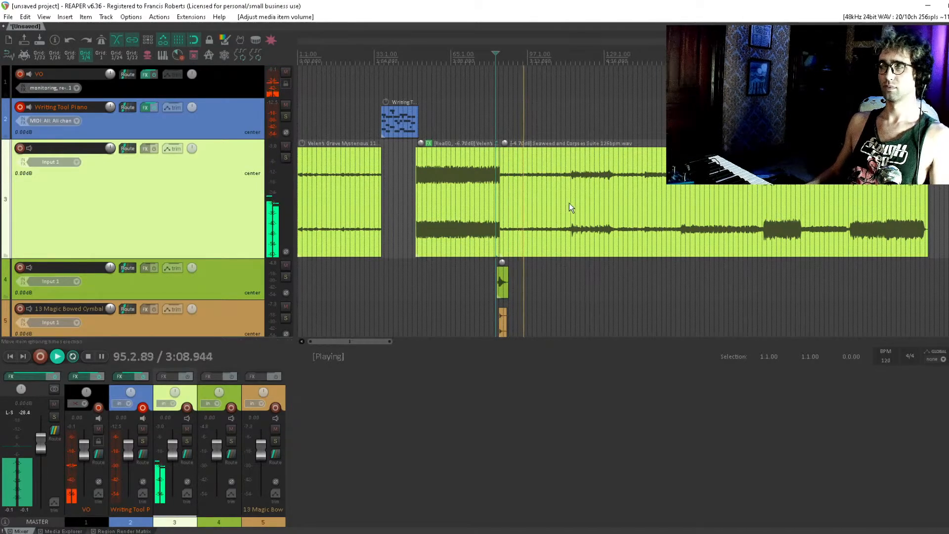
scroll(570, 203, up, 5)
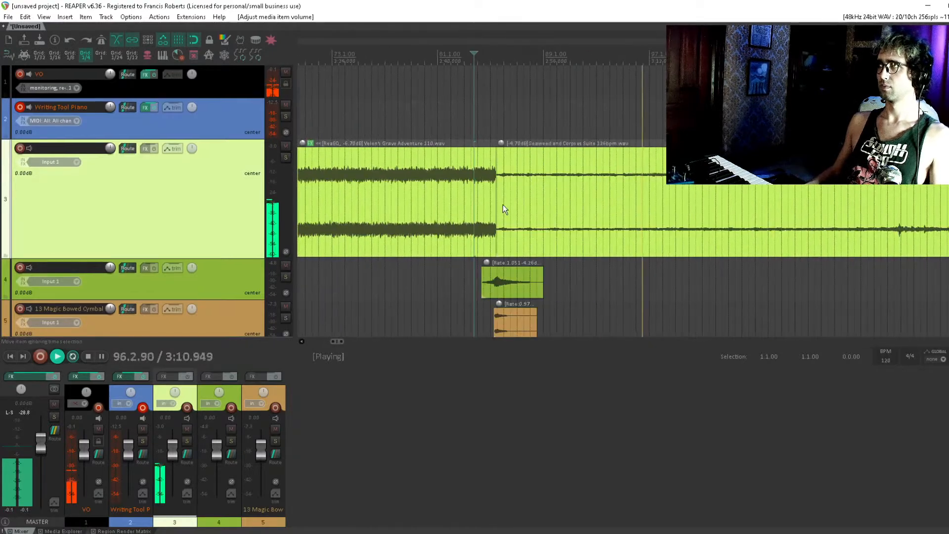
scroll(521, 191, down, 5)
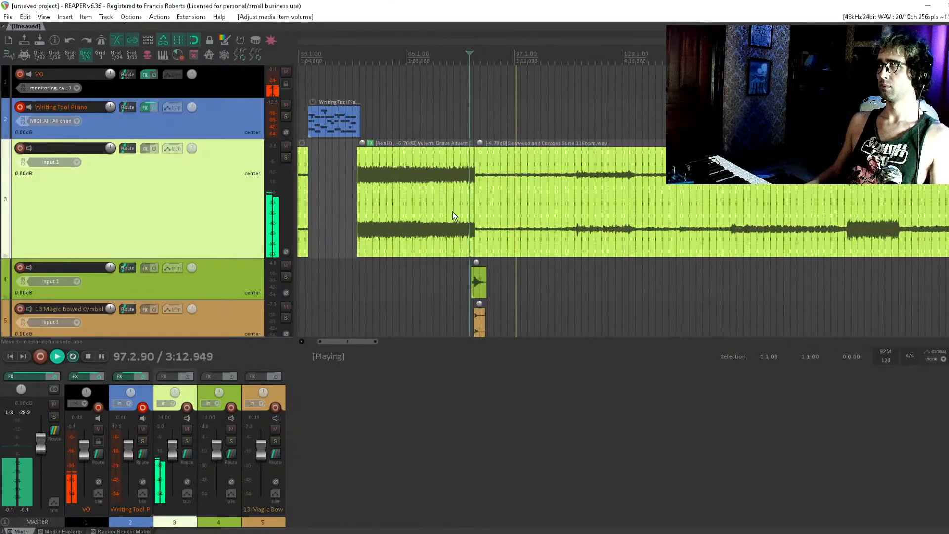
Move the Seaweed and Corpses Suite clip later to start at about bar 93 and audition the Velen's Grave ending from bar 83.
key(space)
drag(505, 208, 531, 203)
click(457, 106)
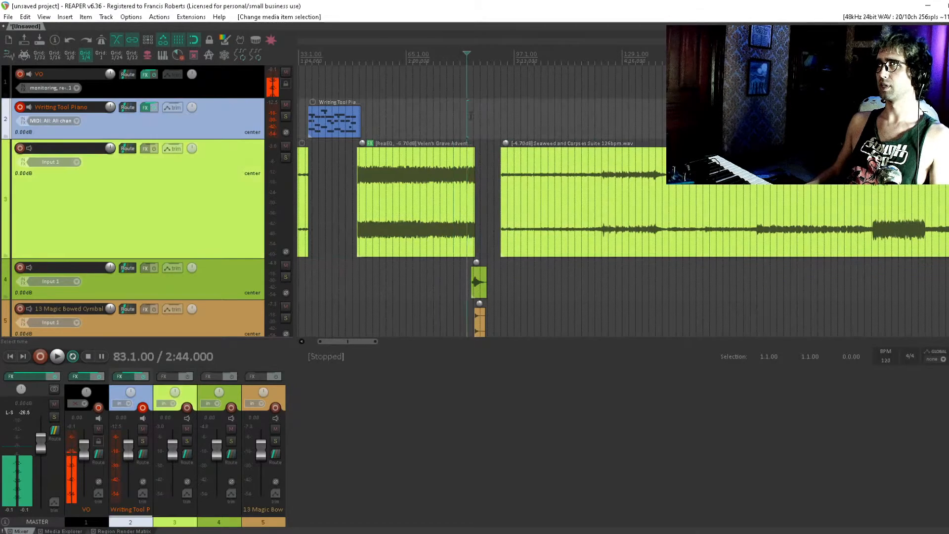
key(space)
scroll(519, 139, down, 5)
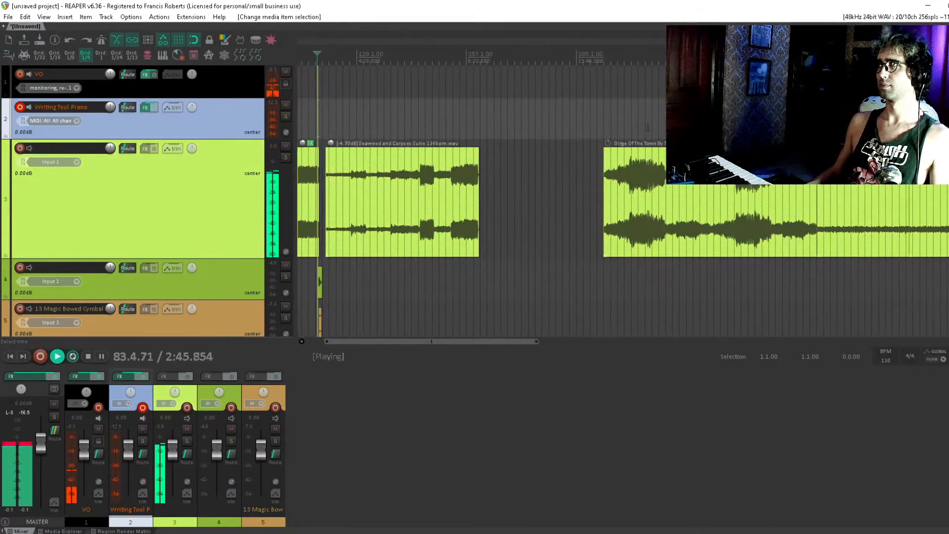
drag(720, 140, 637, 136)
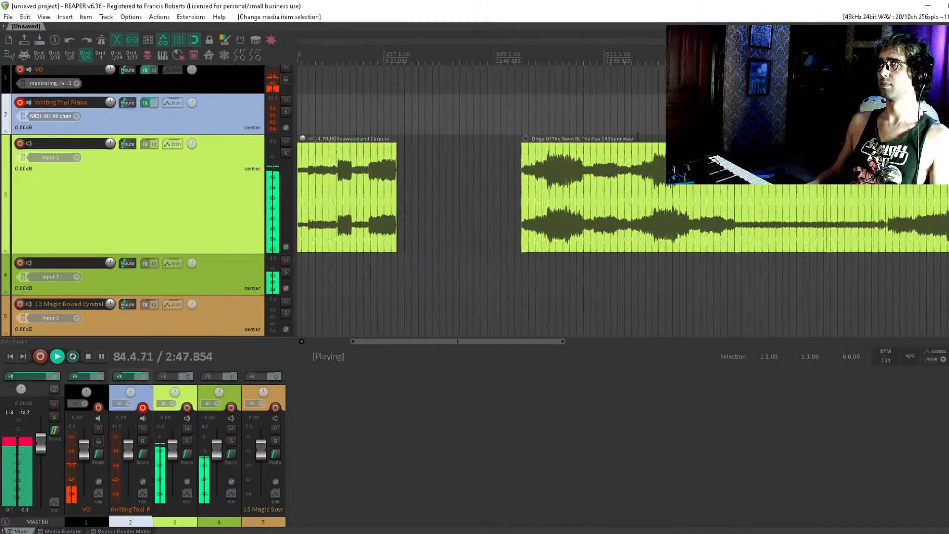
key(space)
Lower the item volume of the gong swell and bowed cymbal clips to about -8 dB and audition them from bar 84.4.
drag(420, 239, 442, 216)
scroll(389, 254, up, 10)
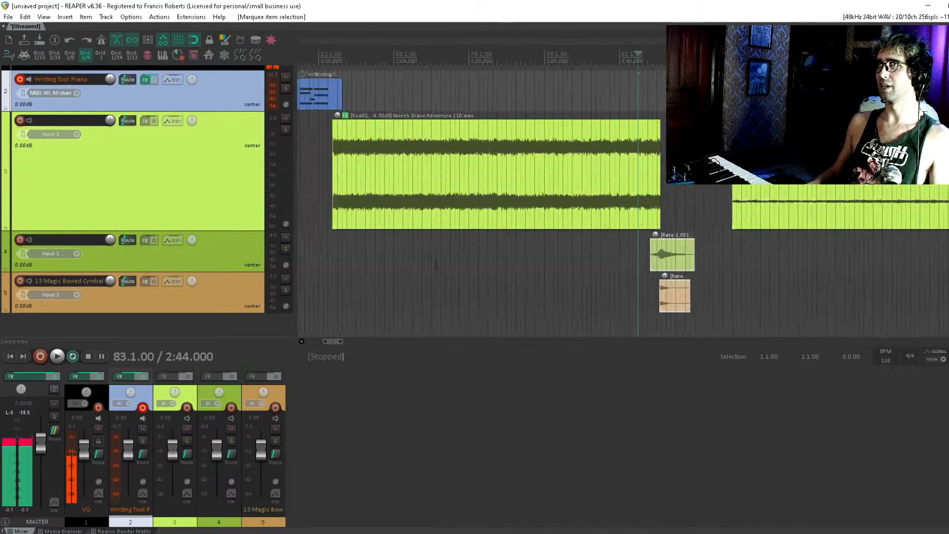
drag(738, 240, 735, 272)
click(766, 293)
key(space)
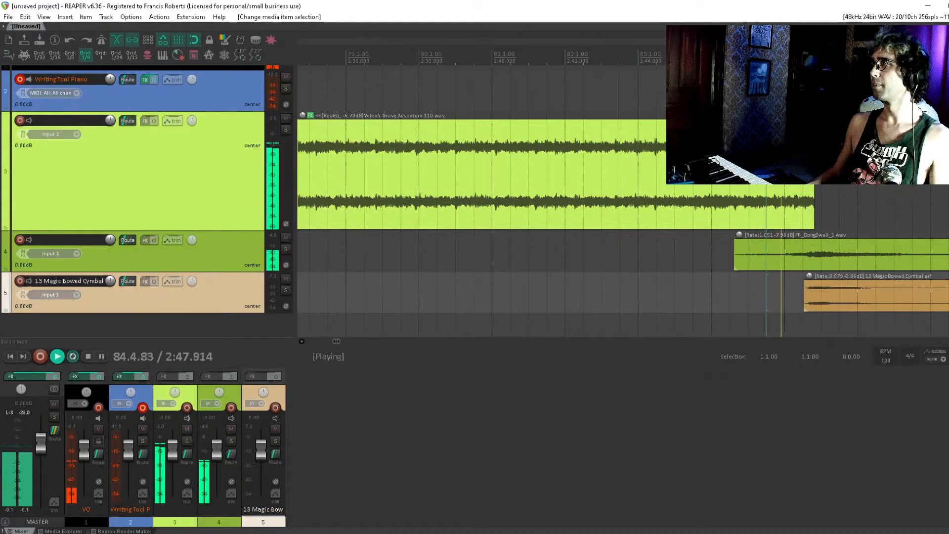
scroll(568, 142, down, 4)
key(space)
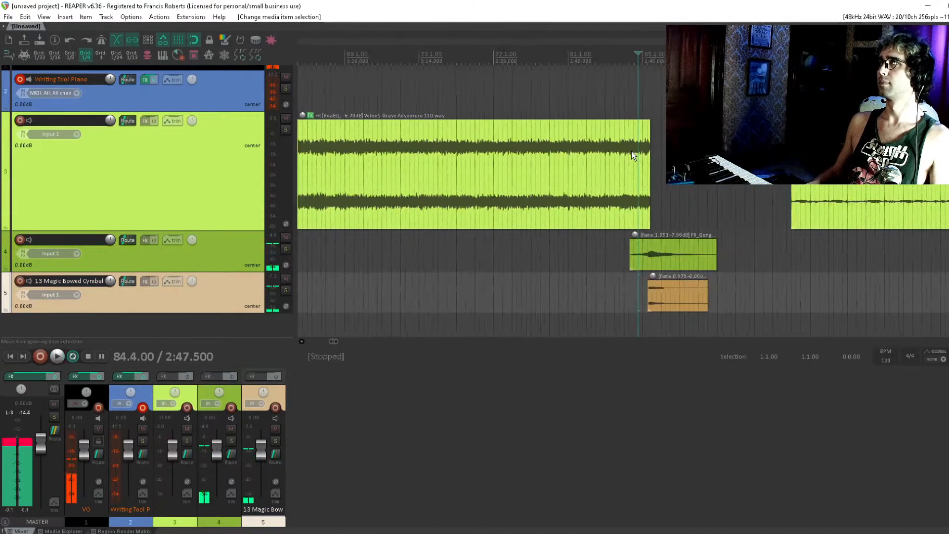
Extend the end of the Velen's Grave Adventure clip to about bar 85.3 and audition the ending from bar 85.2.
scroll(631, 150, up, 2)
click(661, 156)
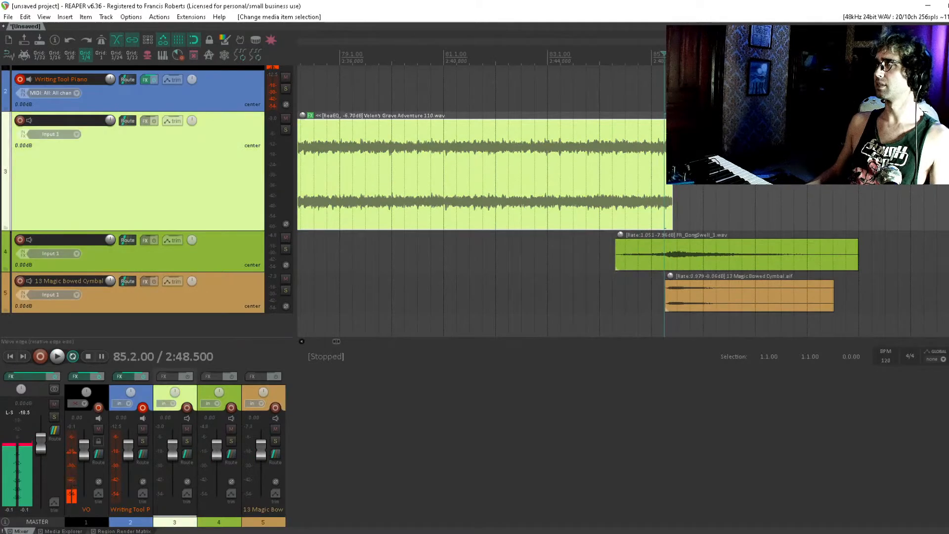
mouse_move(672, 208)
mouse_down()
mouse_move(704, 208)
mouse_move(677, 208)
mouse_up()
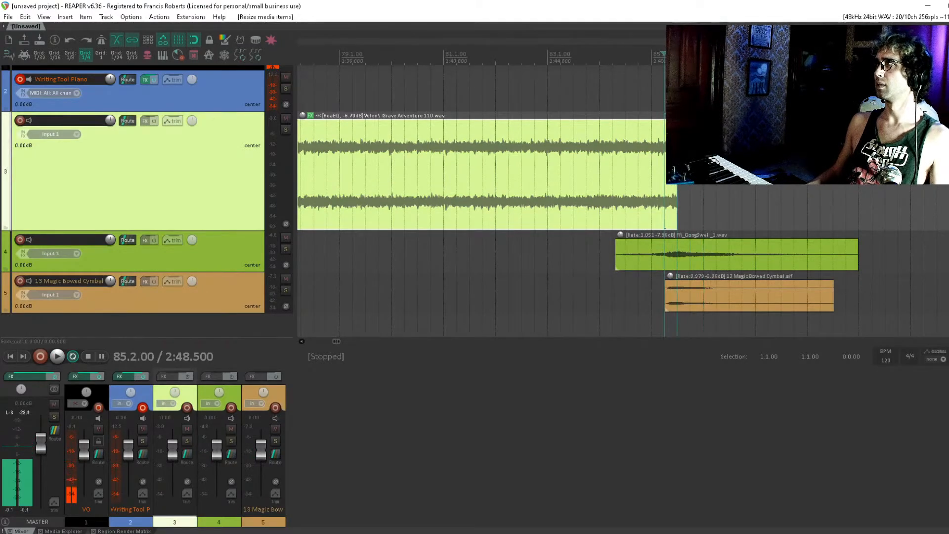
click(665, 98)
key(space)
scroll(665, 149, down, 5)
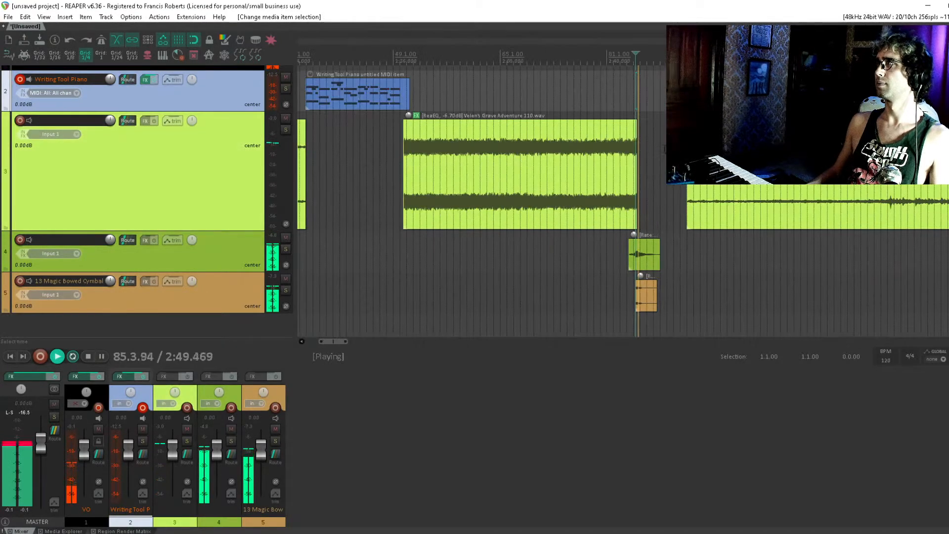
scroll(665, 149, down, 8)
key(space)
Move the Cult of the Rotting Fin clip from track 4 onto track 3 after the long row of demo clips and audition it.
drag(660, 170, 386, 184)
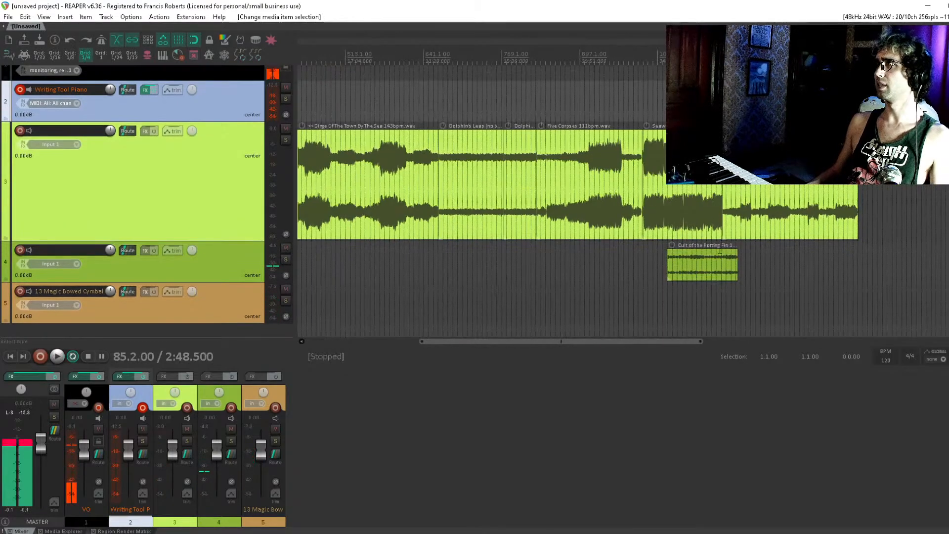
drag(702, 265, 904, 213)
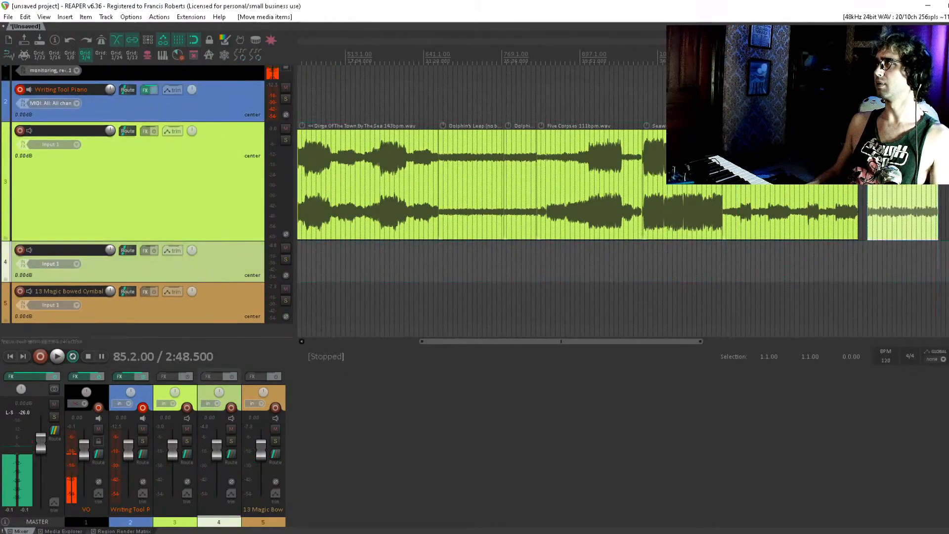
key(space)
key(space)
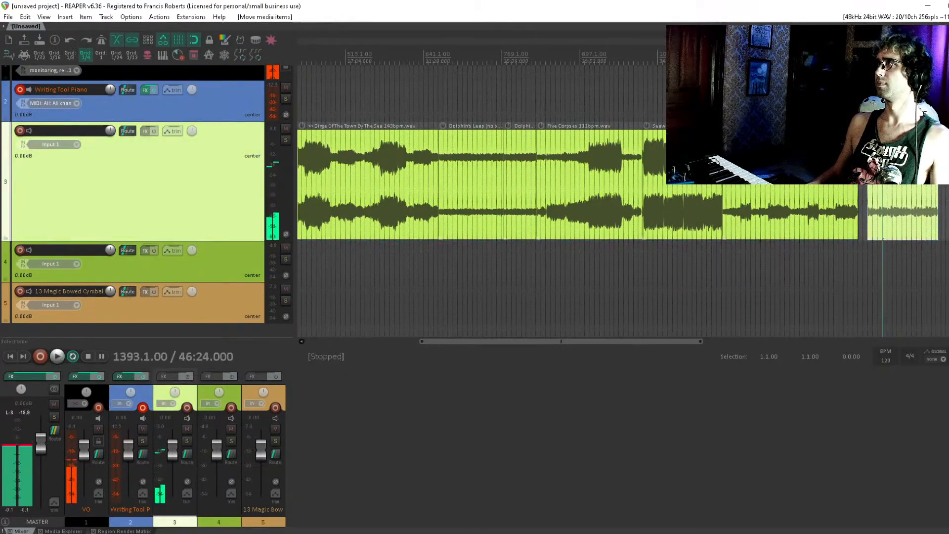
click(732, 101)
click(878, 198)
key(space)
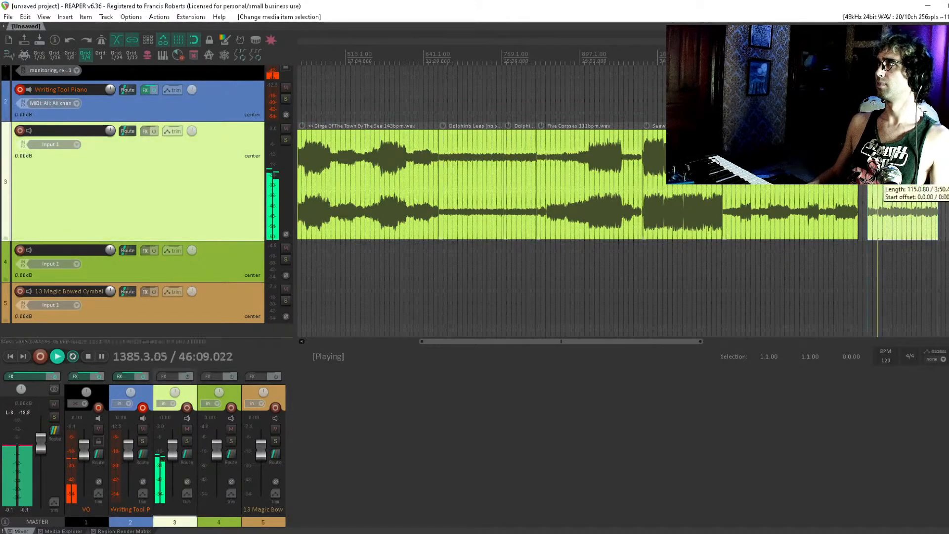
key(space)
scroll(488, 192, down, 5)
scroll(489, 193, up, 3)
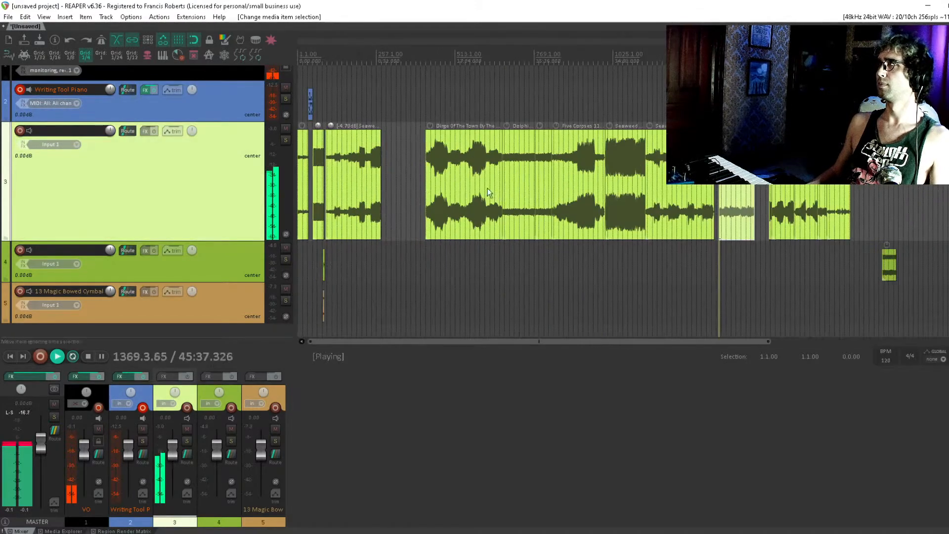
scroll(435, 151, up, 2)
scroll(420, 139, down, 4)
scroll(396, 121, up, 2)
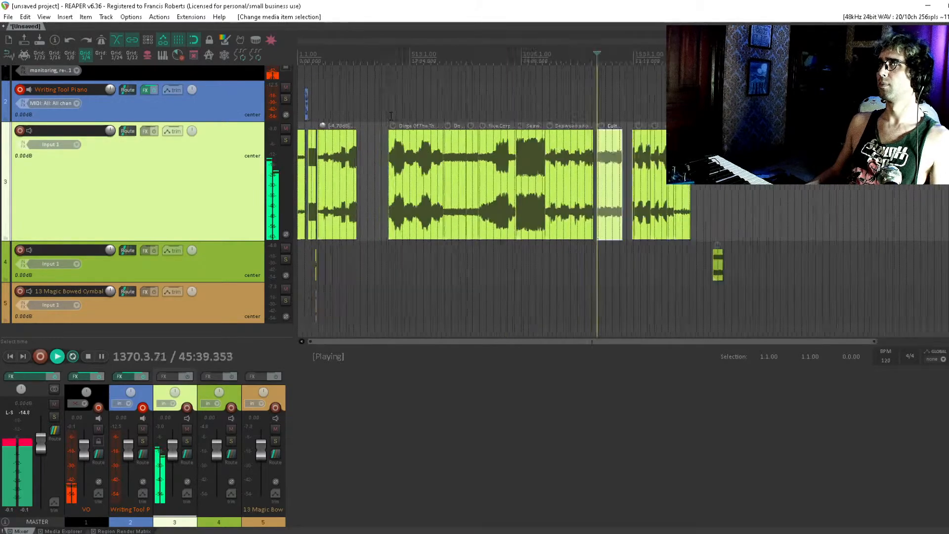
key(space)
Audition the Seaweed and Corpses Suite clip at several points, including bars 161, 137 and 205.
click(347, 107)
scroll(347, 107, up, 3)
key(space)
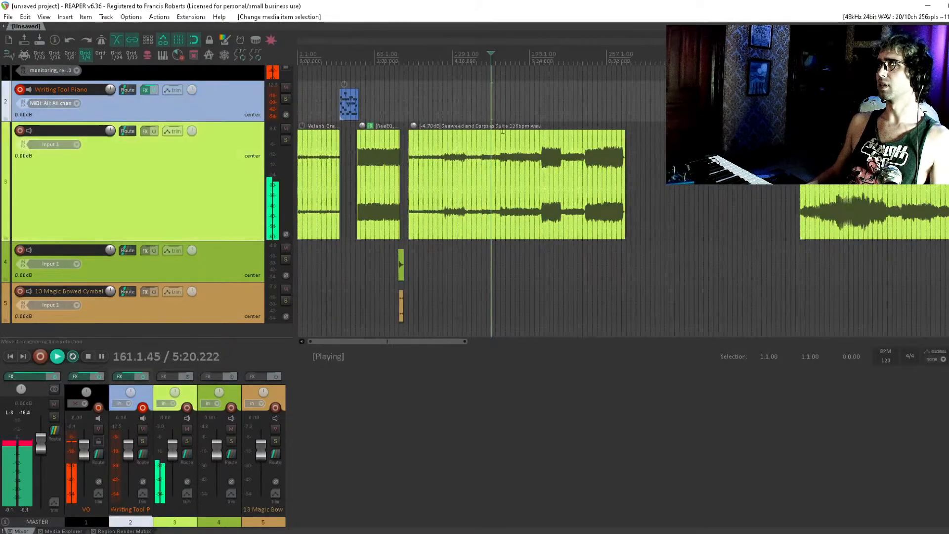
click(509, 101)
click(448, 101)
click(463, 101)
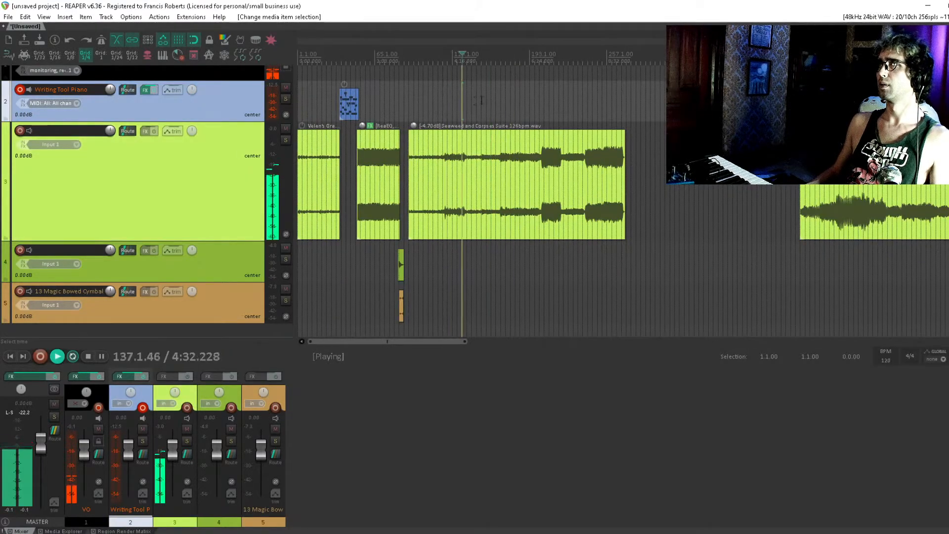
click(434, 101)
click(526, 101)
click(544, 103)
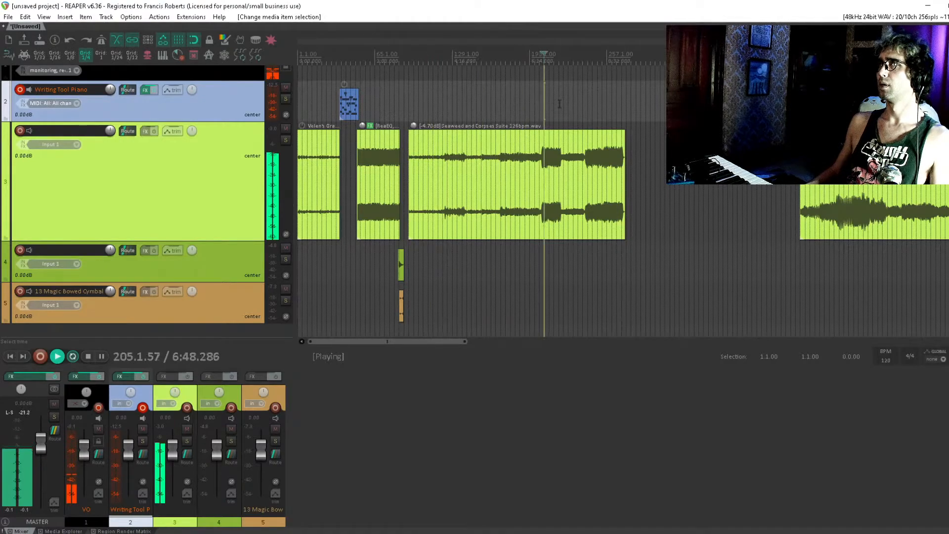
Move the Seaweed and Corpses Suite clip later, close to the Dirge Of The Town By The Sea clip.
key(space)
drag(501, 165, 618, 150)
scroll(618, 151, down, 3)
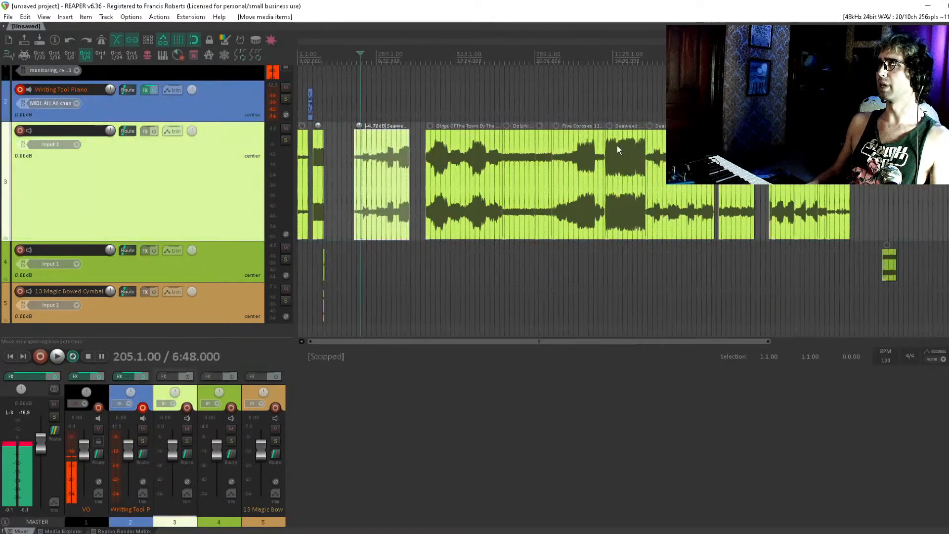
Audition the Cult of the Rotting Fin clip from bar 1425, then the Seaweed and Corpses clip just before it.
click(736, 213)
key(space)
key(space)
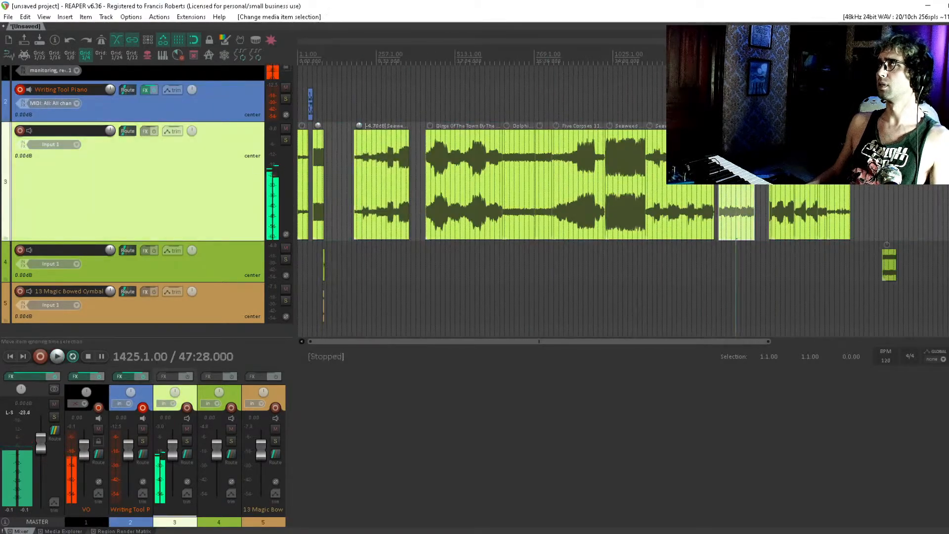
click(706, 212)
key(space)
key(space)
Move the Cult of the Rotting Fin clip into the gap after Velen's Grave Adventure, starting at about bar 97.
click(736, 213)
drag(736, 212, 488, 155)
click(341, 108)
scroll(372, 134, up, 8)
click(479, 161)
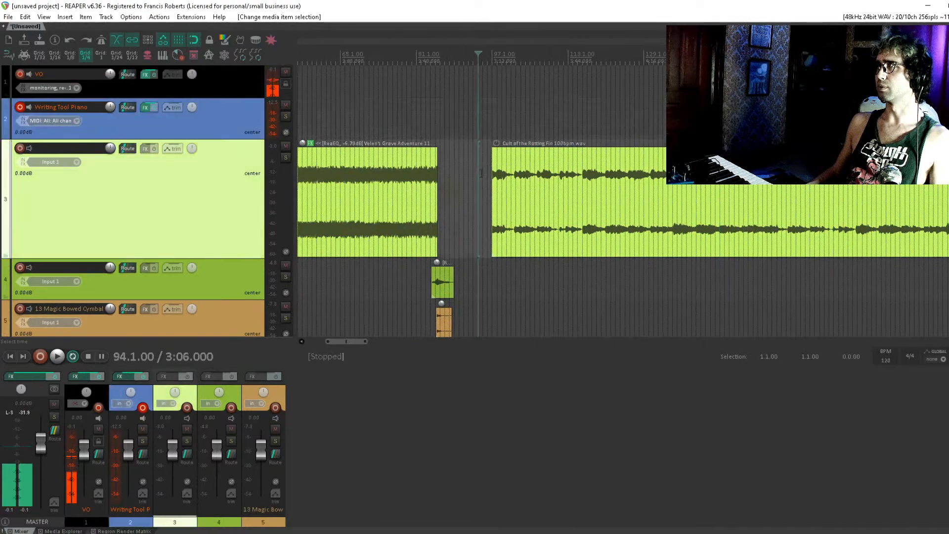
Move the Cult of the Rotting Fin clip earlier to start at bar 86.3, just after Velen's Grave Adventure, and play the transition.
scroll(478, 161, up, 5)
drag(699, 185, 530, 196)
click(456, 154)
click(481, 129)
key(space)
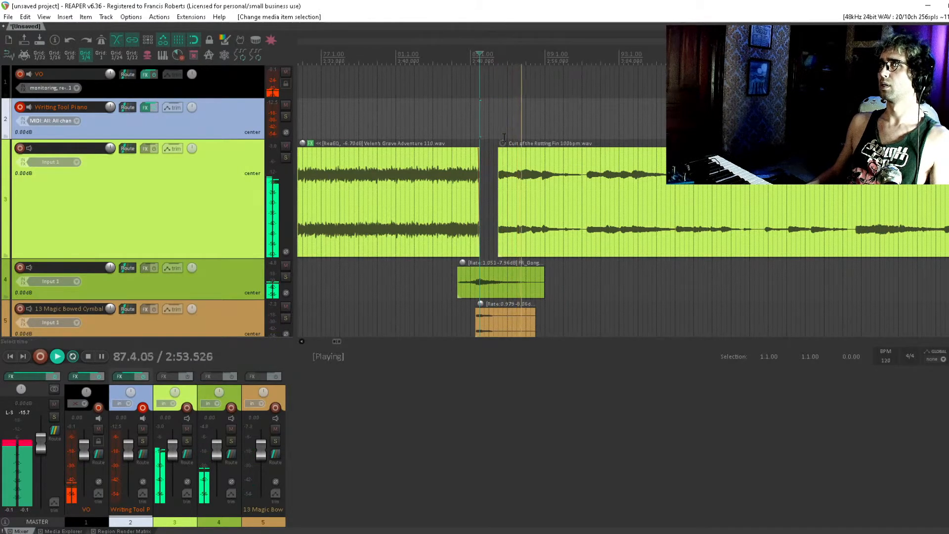
Lower the Cult of the Rotting Fin clip's volume to -5.30 dB and move it to start at bar 87.3.
drag(501, 148, 500, 172)
click(460, 119)
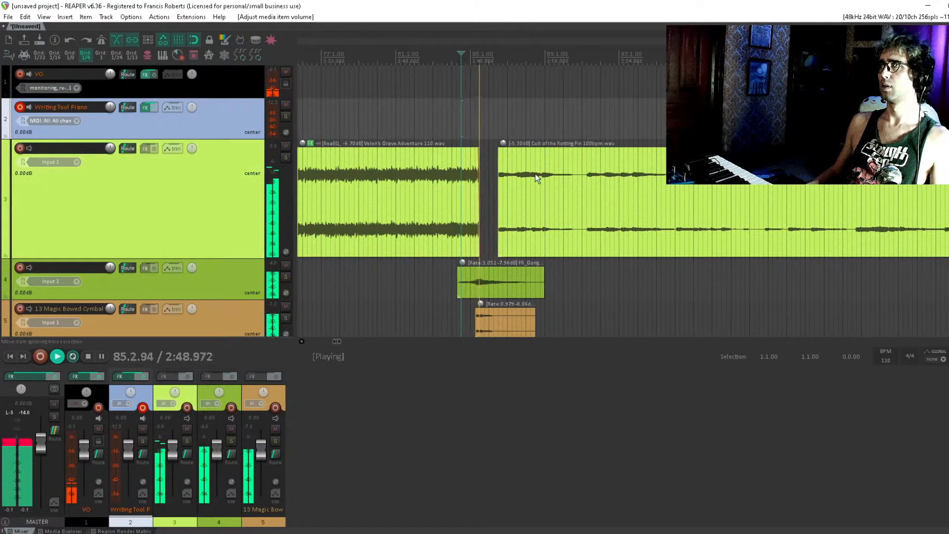
drag(535, 174, 554, 174)
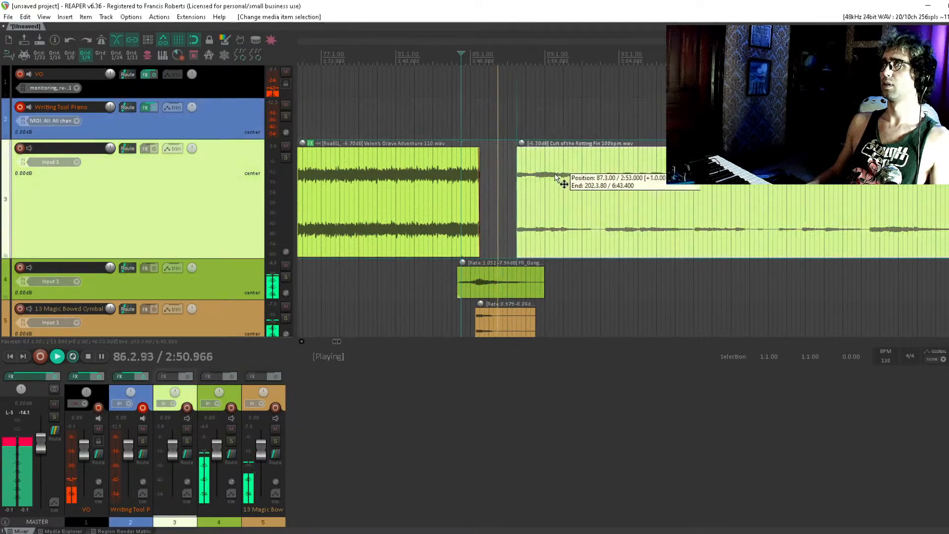
click(461, 119)
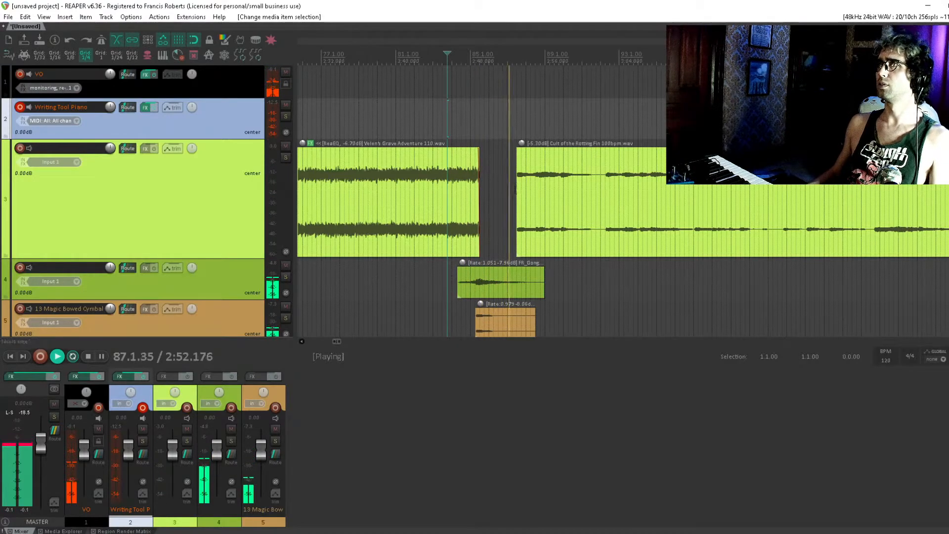
Audition the transition into the Cult of the Rotting Fin clip from about bar 85.
drag(516, 188, 544, 180)
key(space)
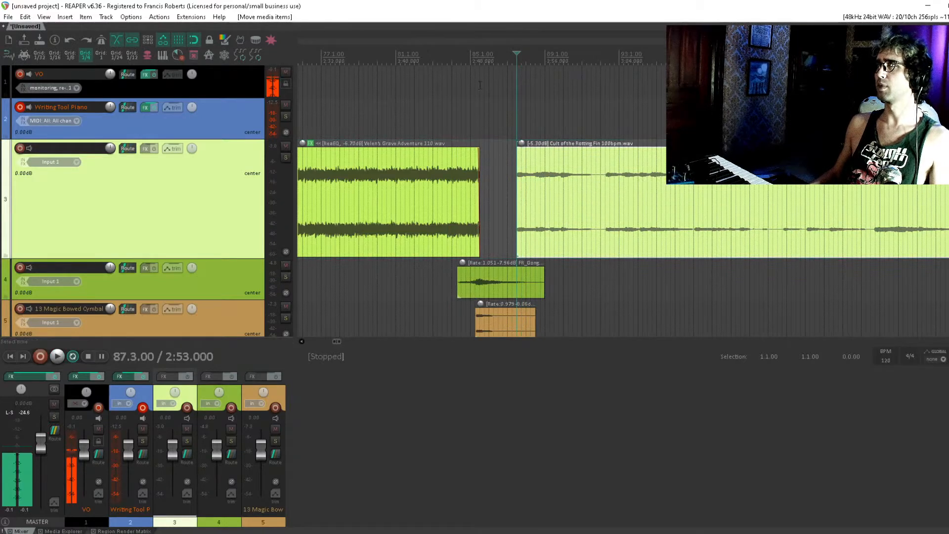
click(472, 113)
key(space)
scroll(596, 170, down, 3)
key(space)
Record a piano part on the Writing Tool Piano track over the transition, starting playback from bar 85.
click(633, 118)
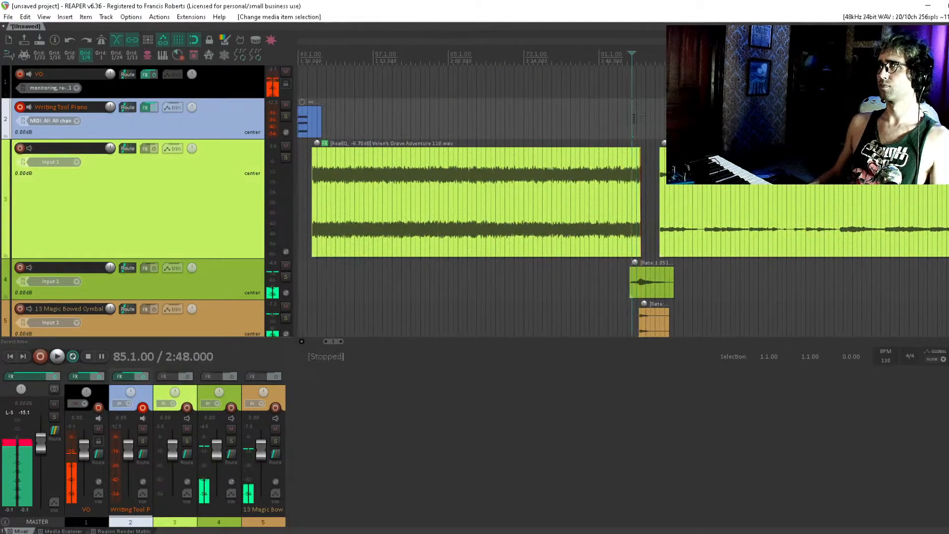
key(space)
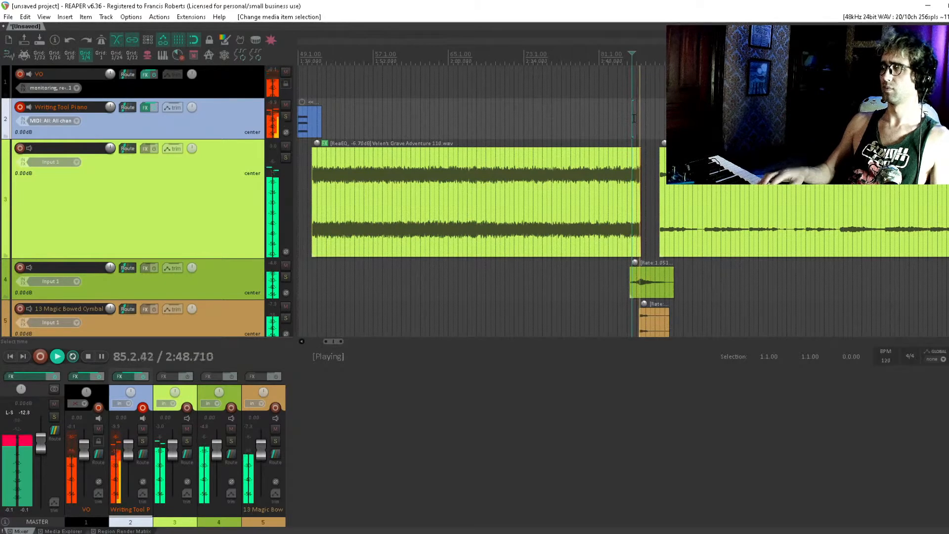
key(space)
key(ctrl+r)
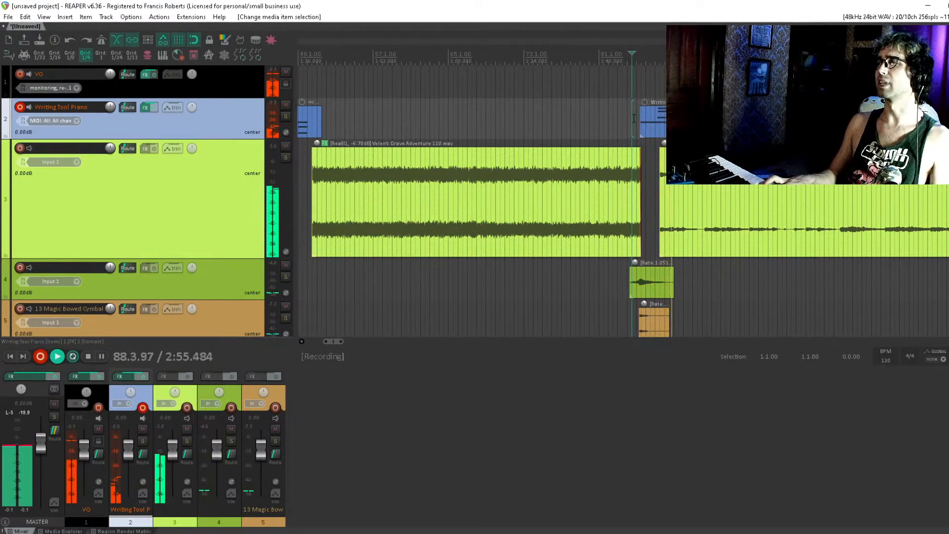
key(space)
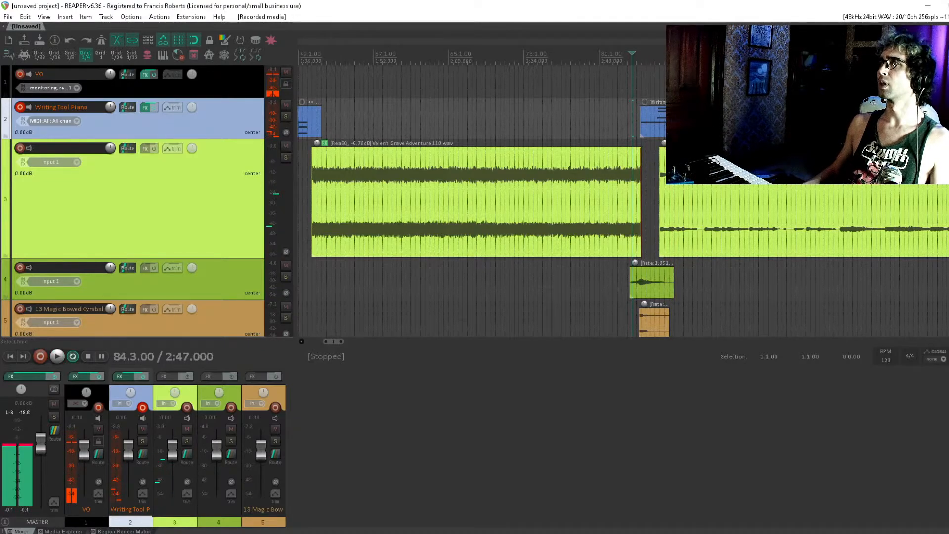
Nudge the Cult of the Rotting Fin clip slightly earlier so it starts just before bar 87.3.
scroll(660, 122, up, 10)
click(631, 176)
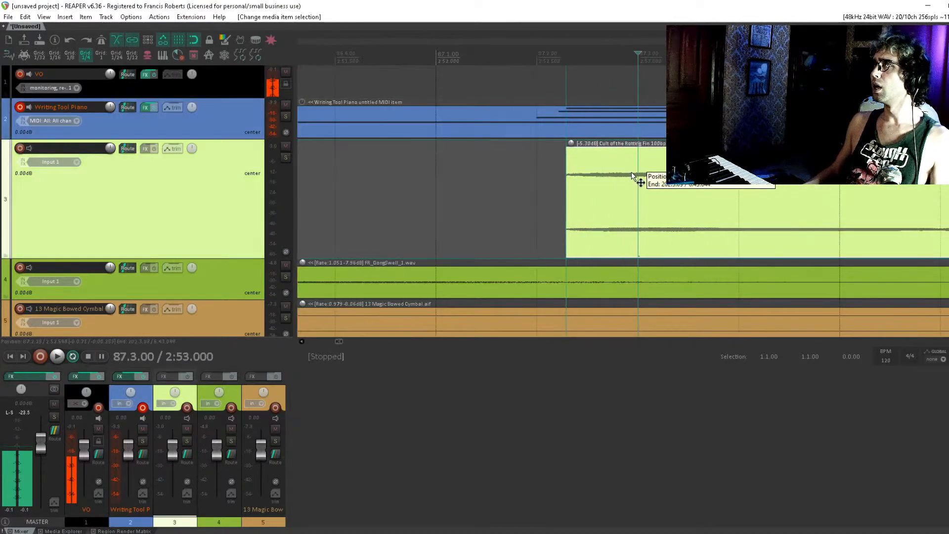
drag(632, 176, 630, 176)
scroll(584, 171, down, 6)
Copy the held G4 note of the new piano item an octave lower and audition the transition from bar 85.
click(512, 123)
double_click(539, 119)
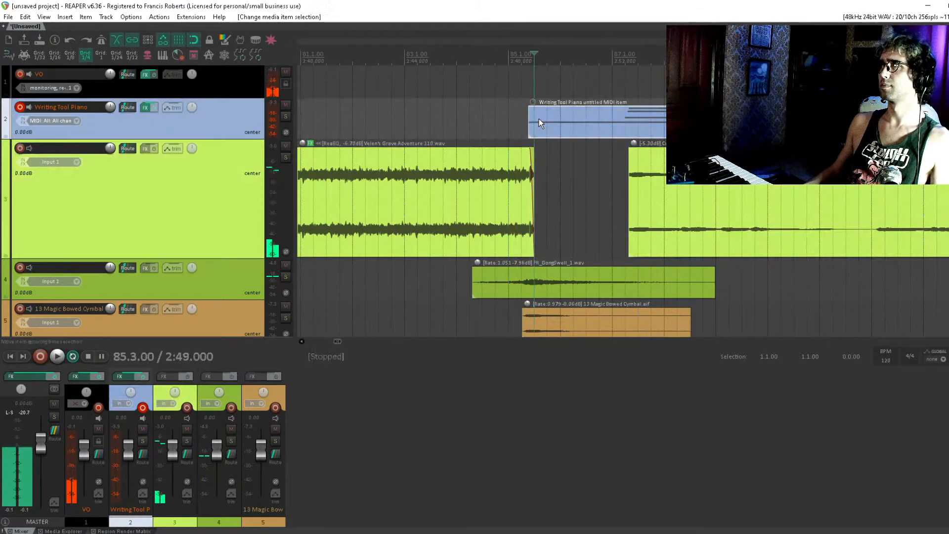
click(428, 271)
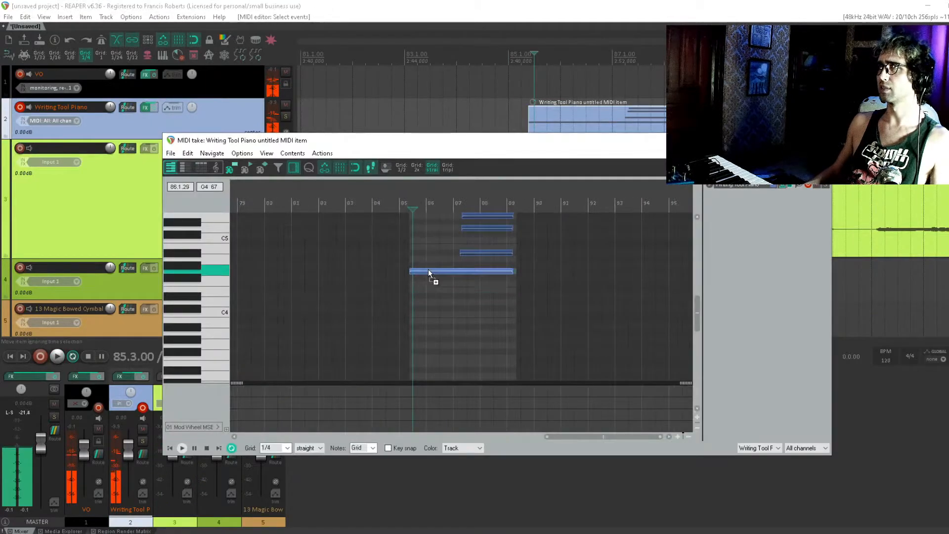
drag(428, 271, 426, 343)
key(Escape)
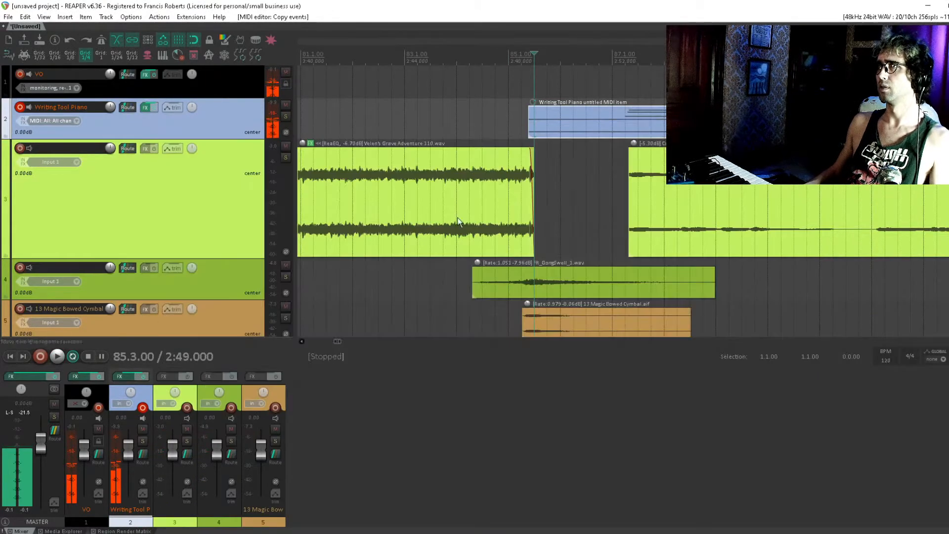
click(519, 91)
key(space)
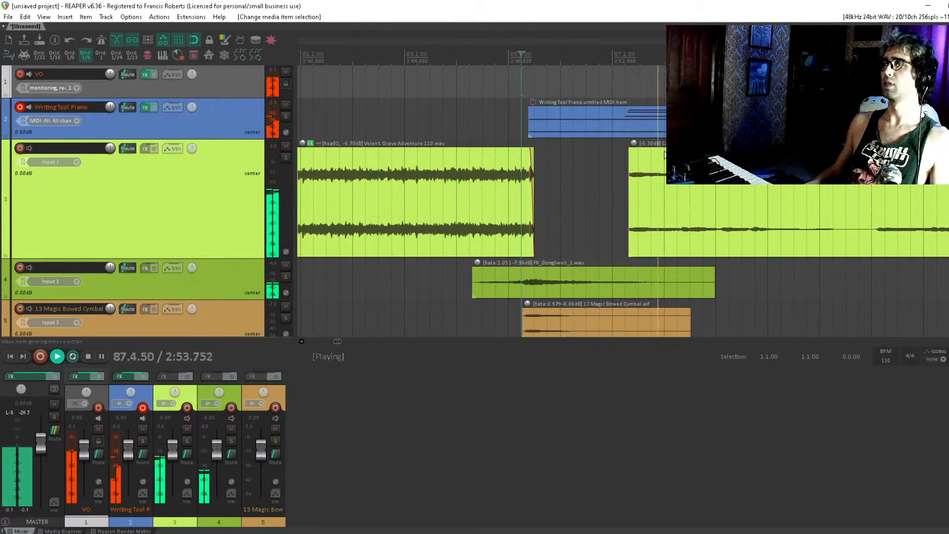
scroll(660, 169, right, 1)
Save the project as Velen's Grave Suite in the Velen's Grave OST folder, with its own subdirectory and copied media.
key(ctrl+s)
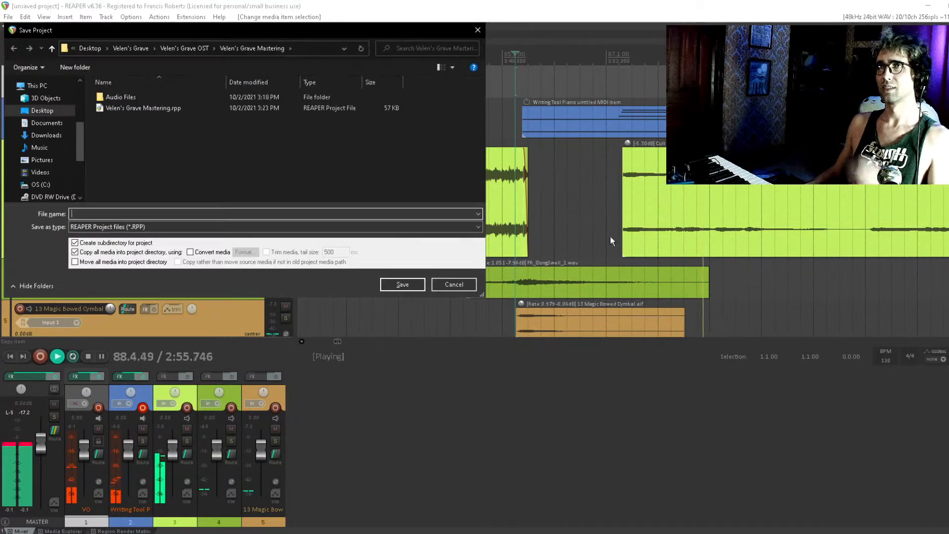
click(194, 49)
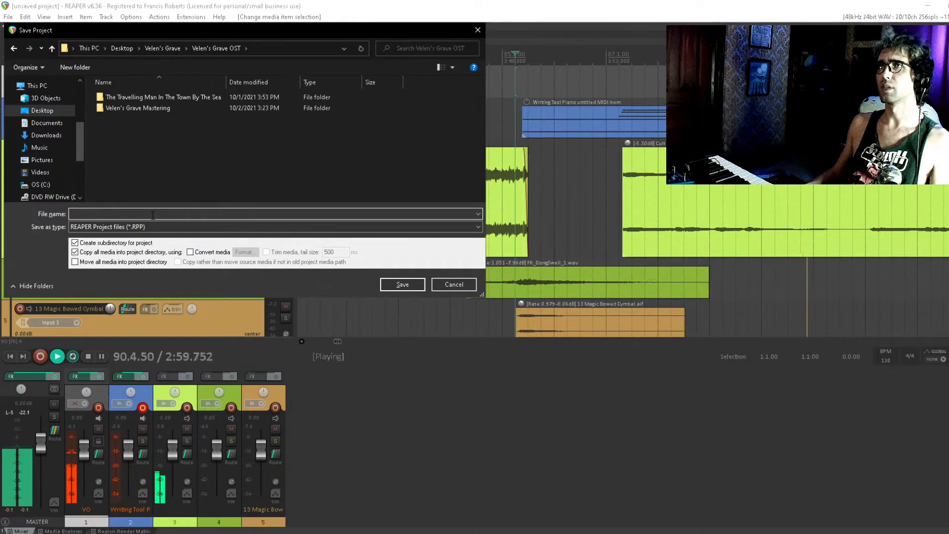
text(Velen's G)
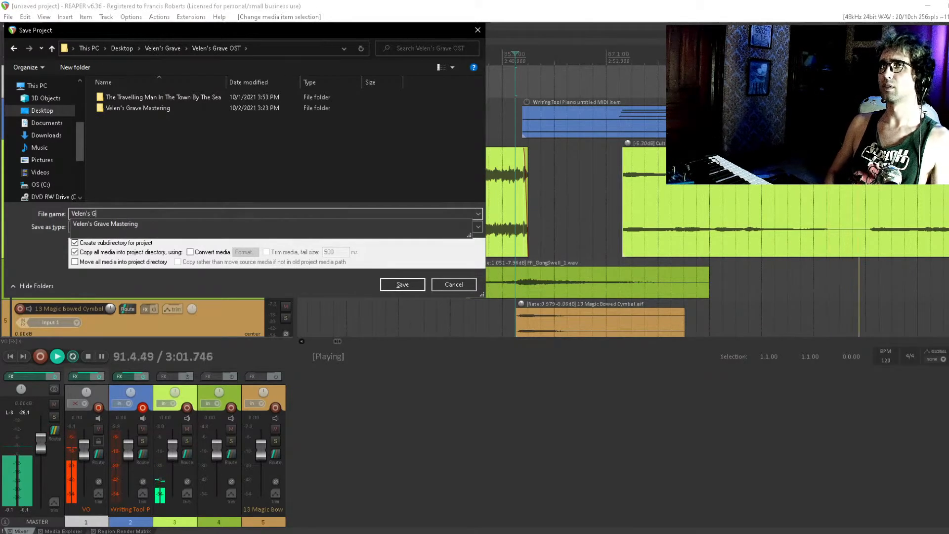
text(rave Suite)
key(Return)
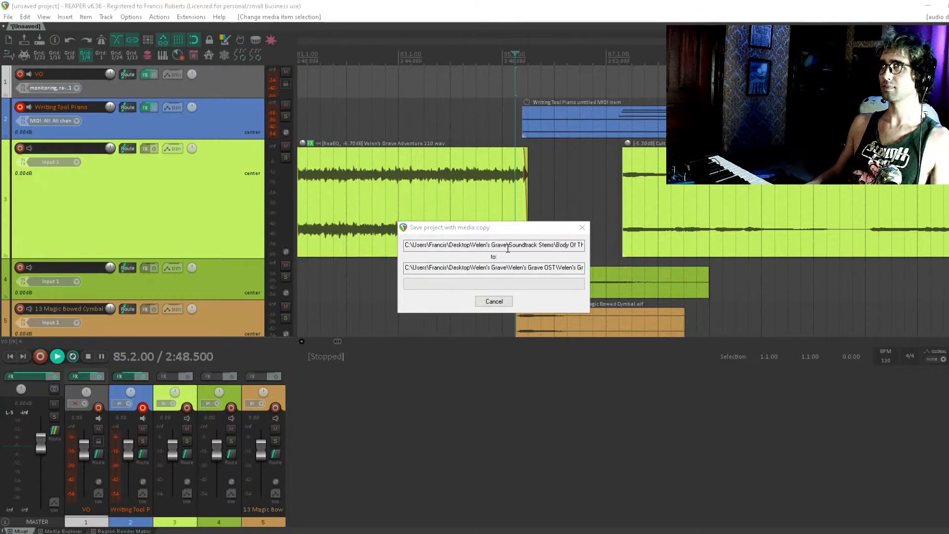
Audition the Velen's Grave Adventure ending from bar 84.3 and again from bar 85.1.
drag(593, 187, 567, 202)
click(560, 184)
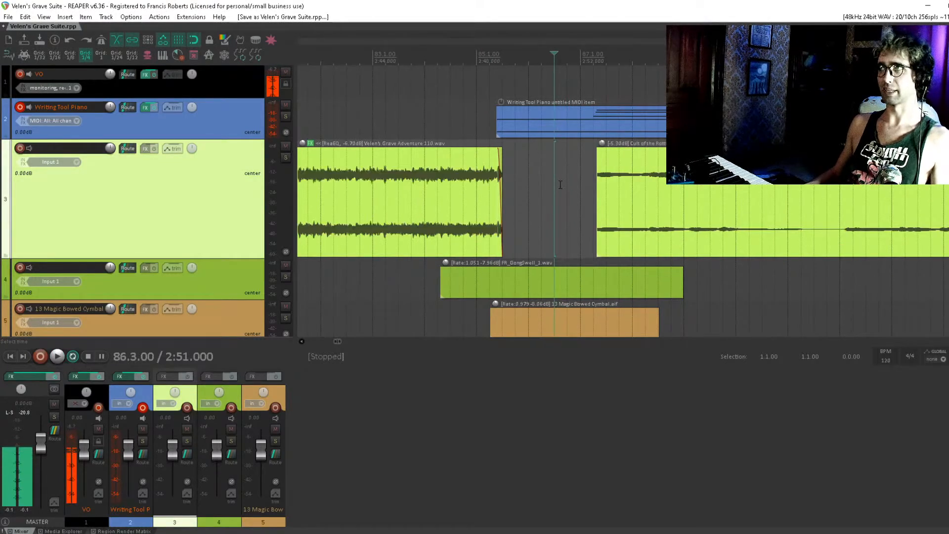
click(544, 178)
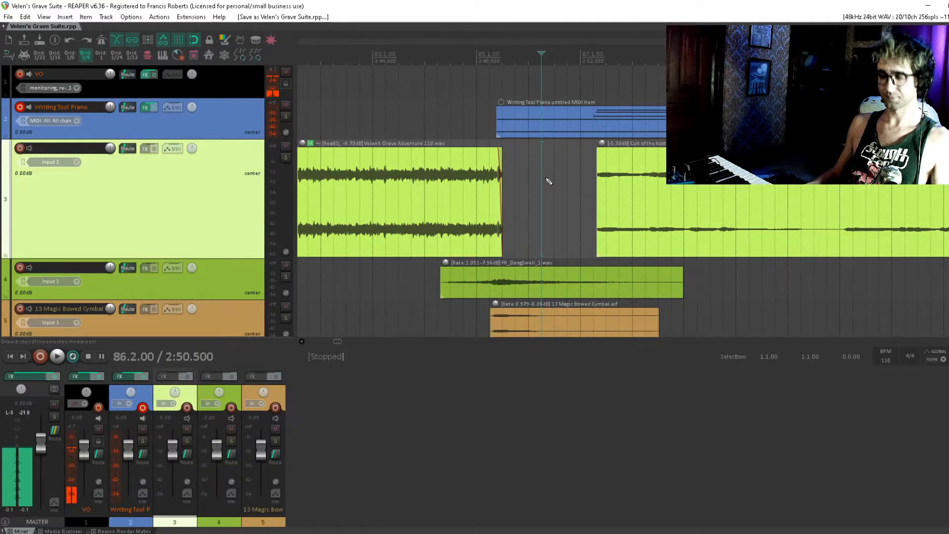
scroll(545, 190, down, 2)
click(575, 120)
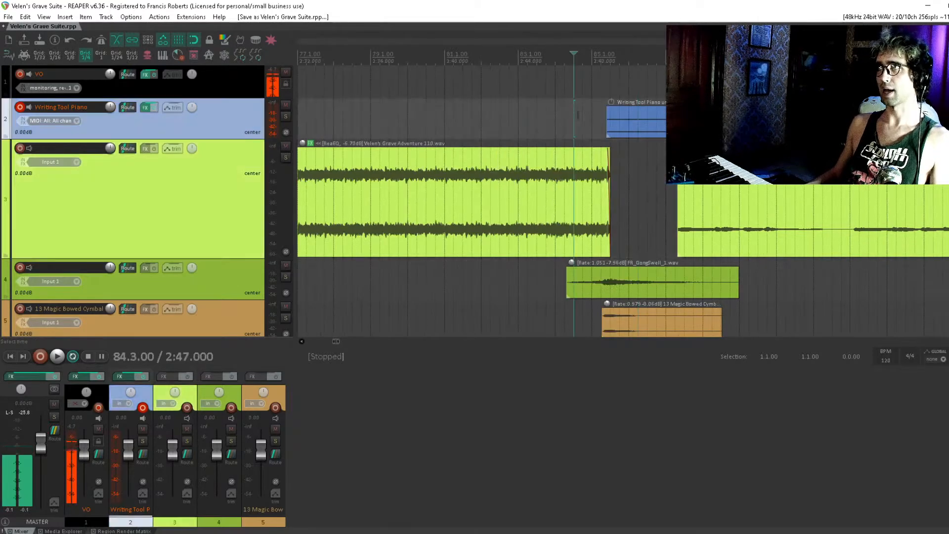
drag(594, 121, 523, 144)
key(space)
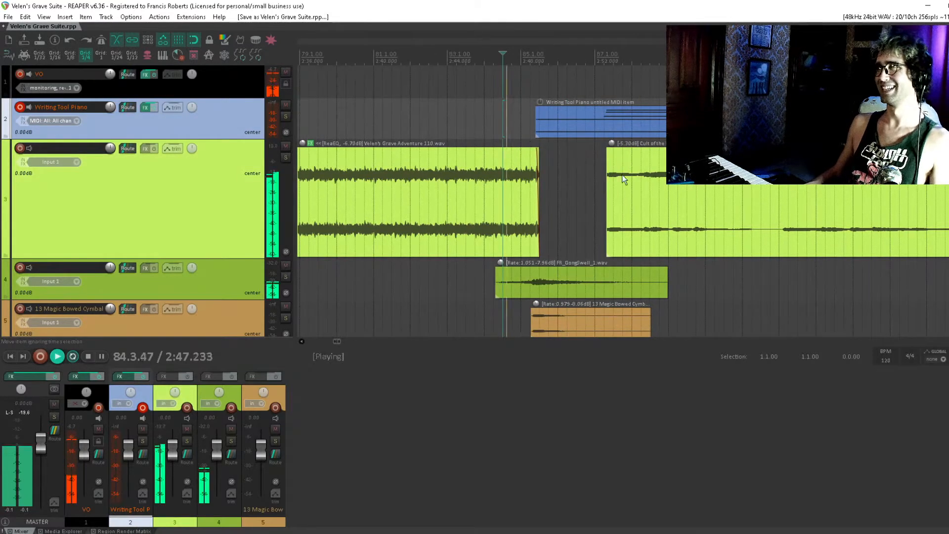
drag(622, 174, 536, 186)
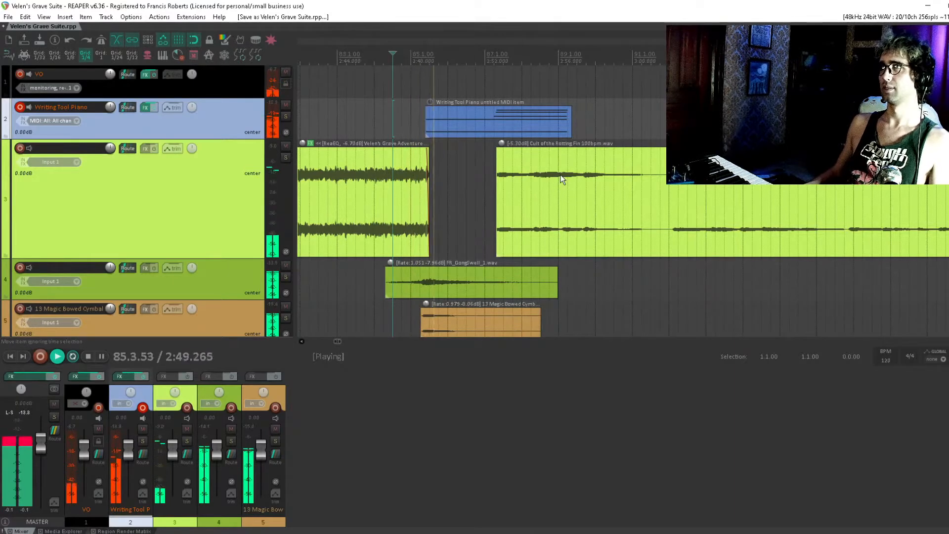
key(space)
click(412, 122)
key(space)
Try extending the end of the Velen's Grave Adventure clip to bar 86.1 and audition it from 85.2.
scroll(616, 176, up, 6)
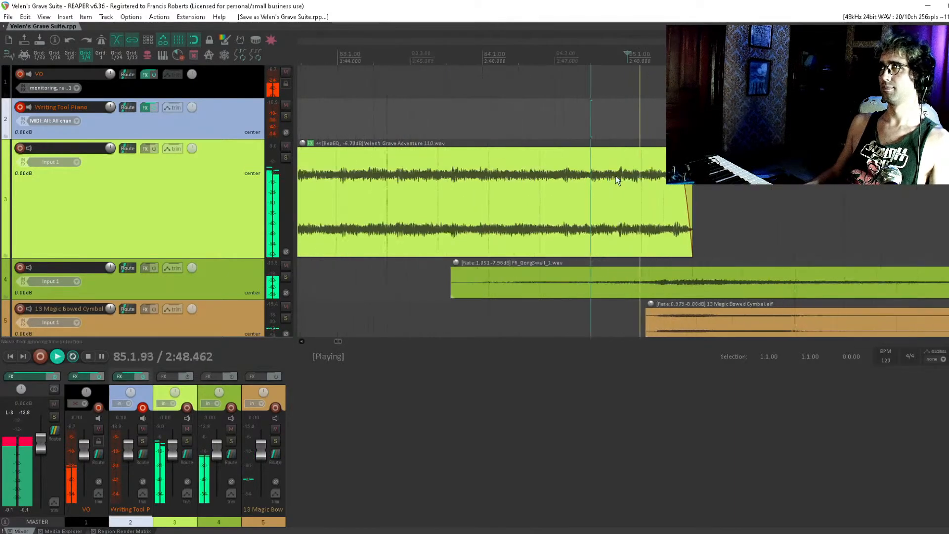
key(space)
drag(705, 179, 848, 179)
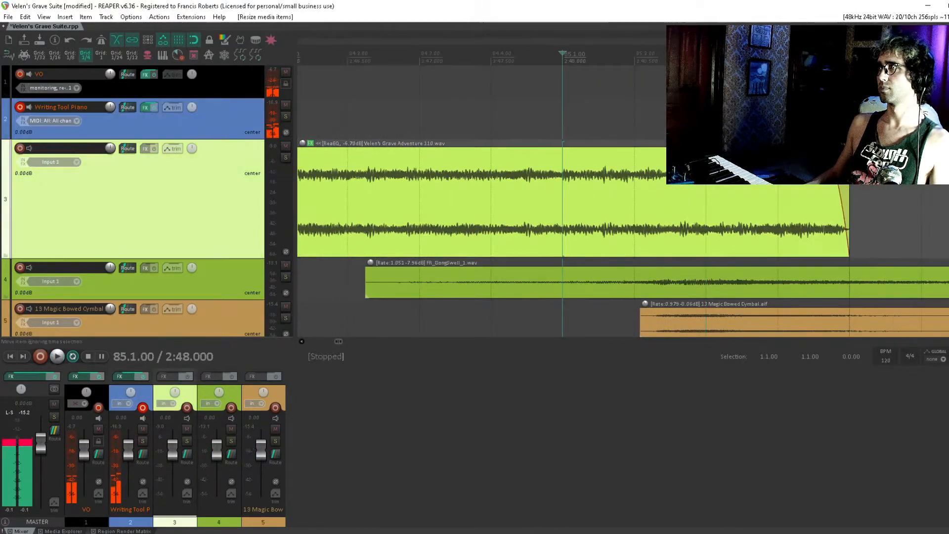
click(634, 167)
key(space)
key(space)
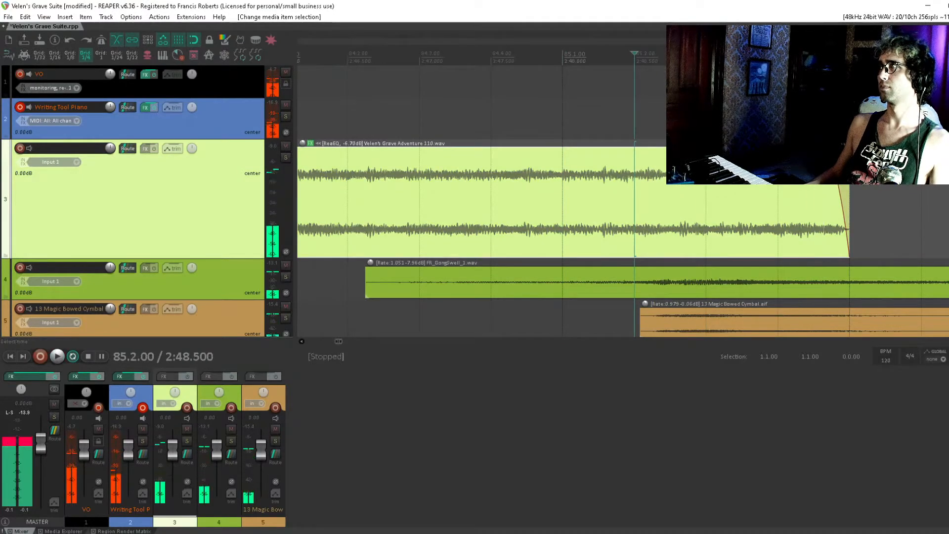
Trim the end of the Velen's Grave Adventure clip to just before beat 85.4 and audition its ending.
drag(848, 179, 758, 179)
key(space)
key(space)
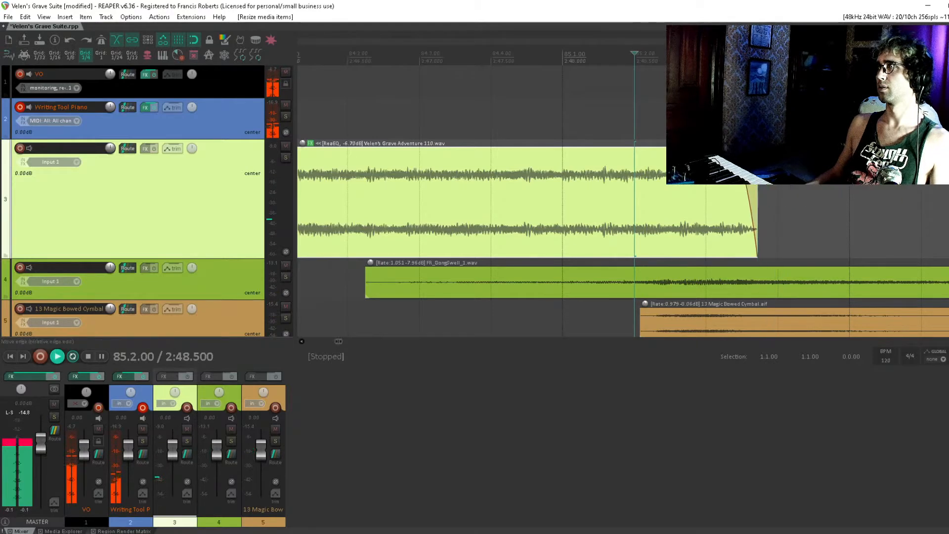
key(space)
key(space)
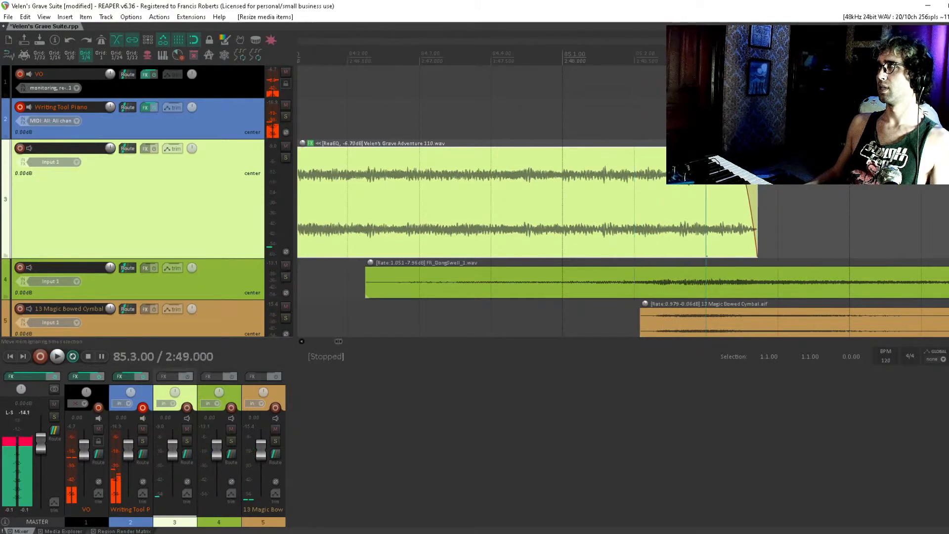
Split the tail off the Velen's Grave Adventure clip at 85.2.64 and set a time selection from 85.3.00 to 86.3.00.
key(s)
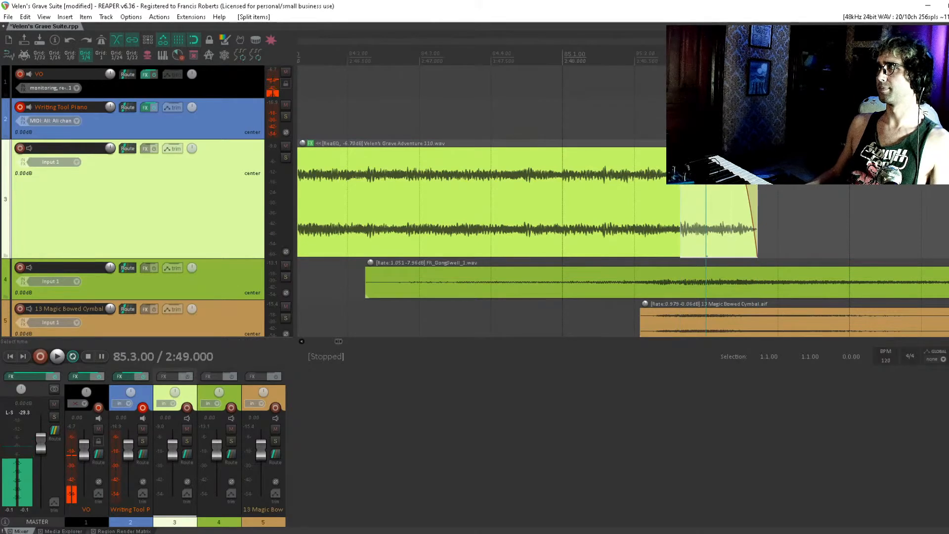
drag(948, 196, 684, 195)
drag(682, 197, 682, 196)
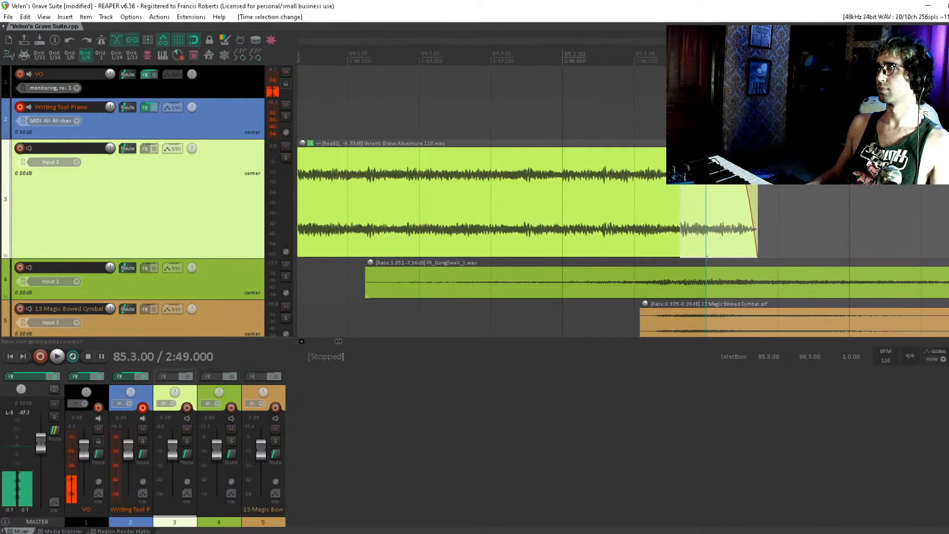
Extend the time selection's start back to a new marker at 85.2.64 and glue the split tail within the selection.
key(m)
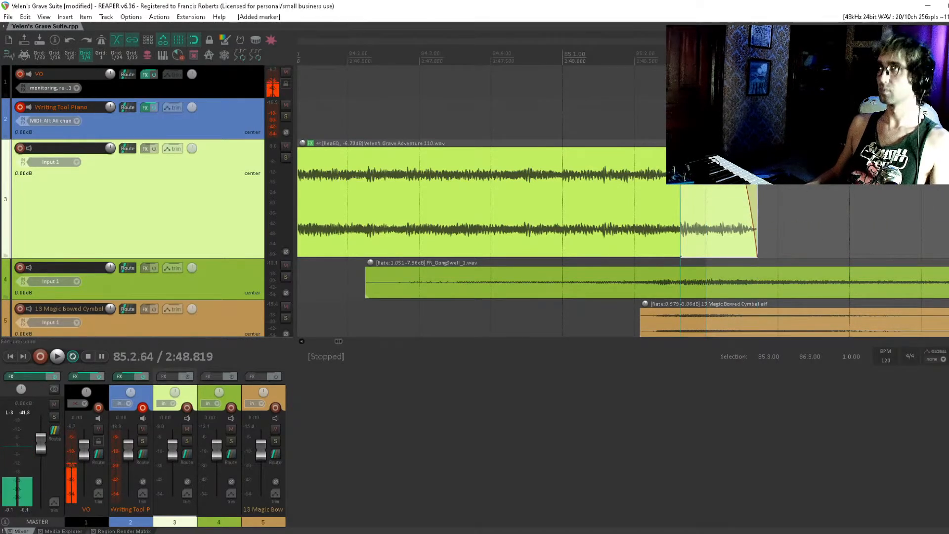
drag(706, 57, 680, 57)
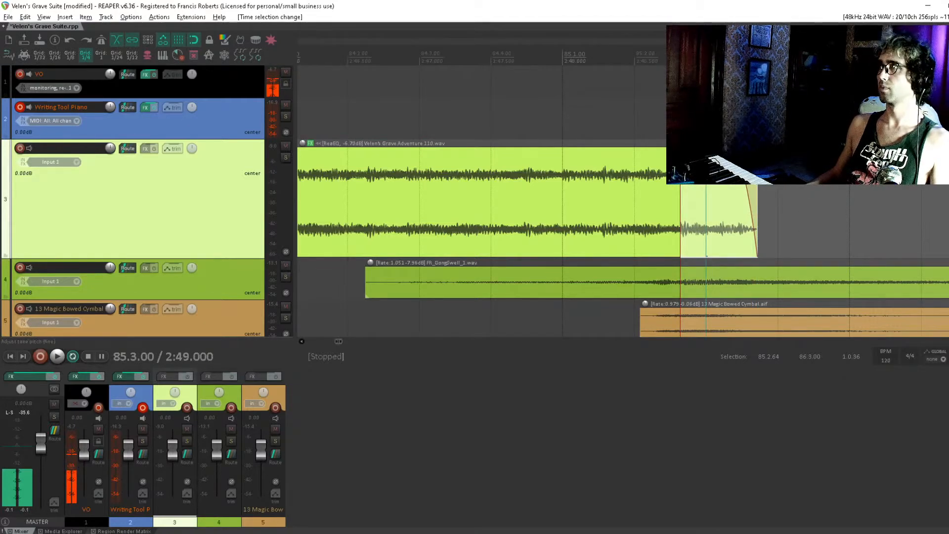
key(ctrl+shift+g)
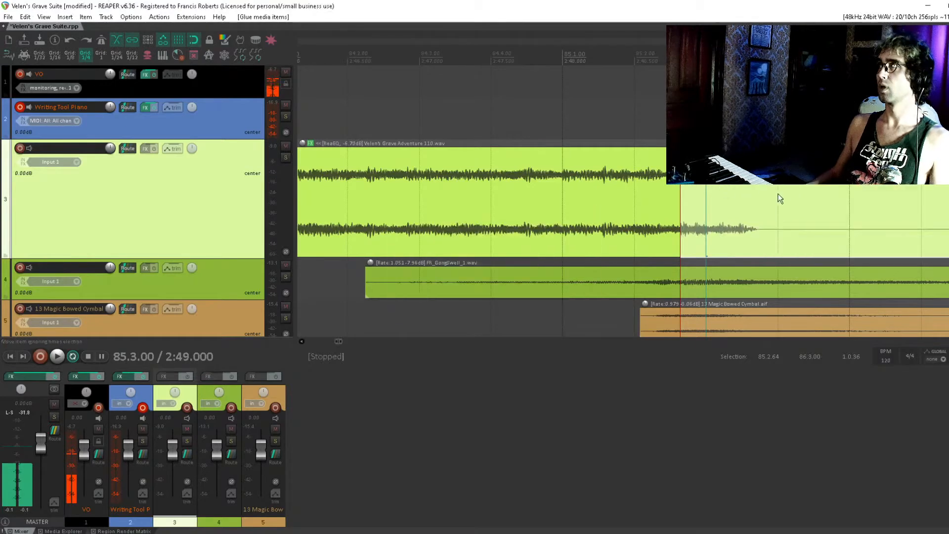
Add ReaVerb with the sweetverbo fcr preset as a take effect on the glued Velen's Grave Adventure tail.
scroll(779, 198, right, 5)
click(548, 194)
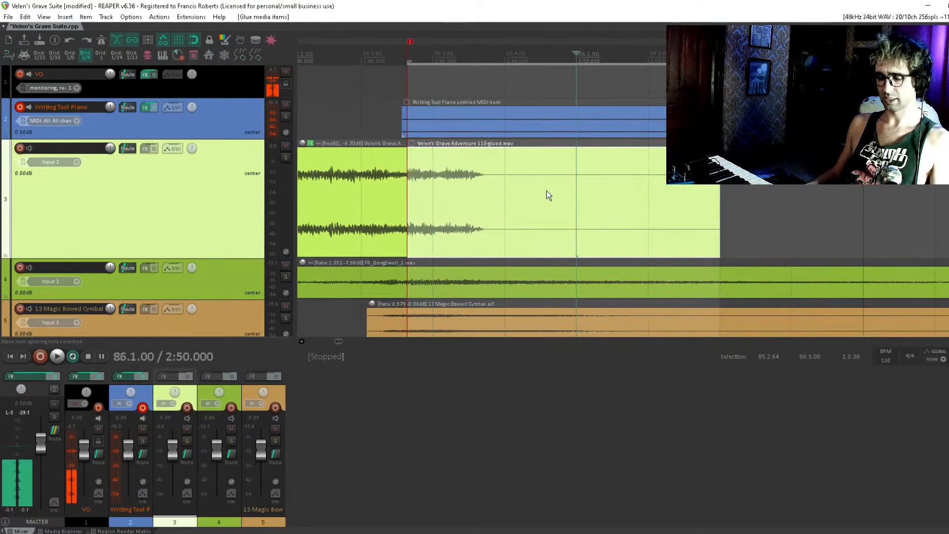
double_click(548, 195)
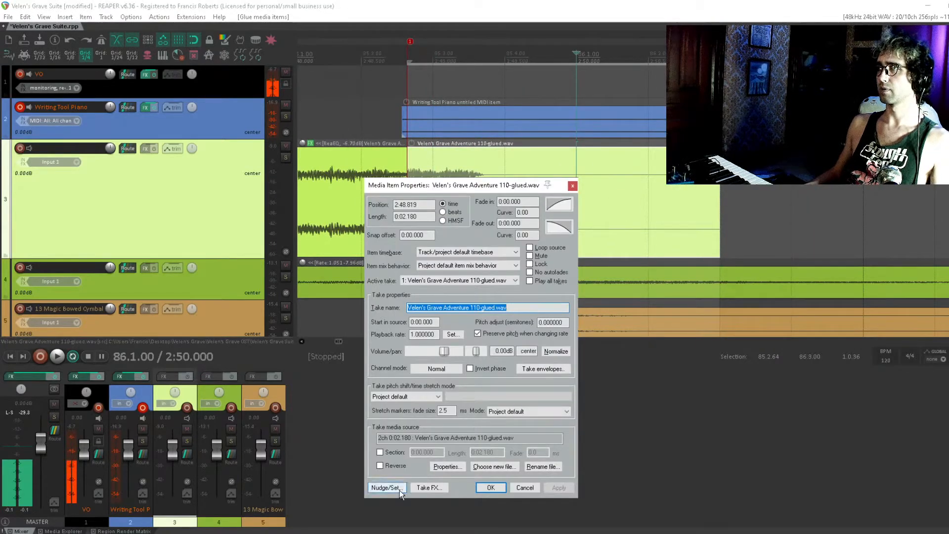
click(423, 487)
key(BackSpace)
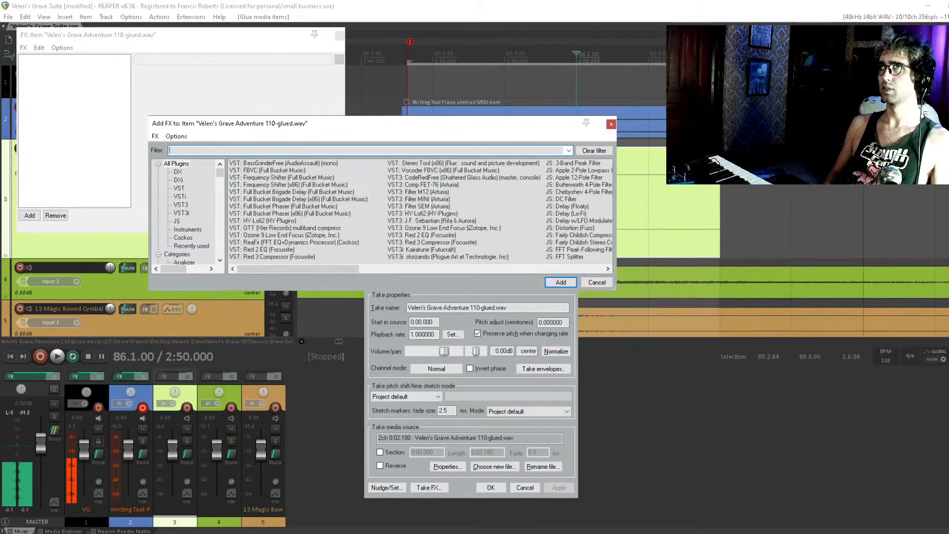
key(Return)
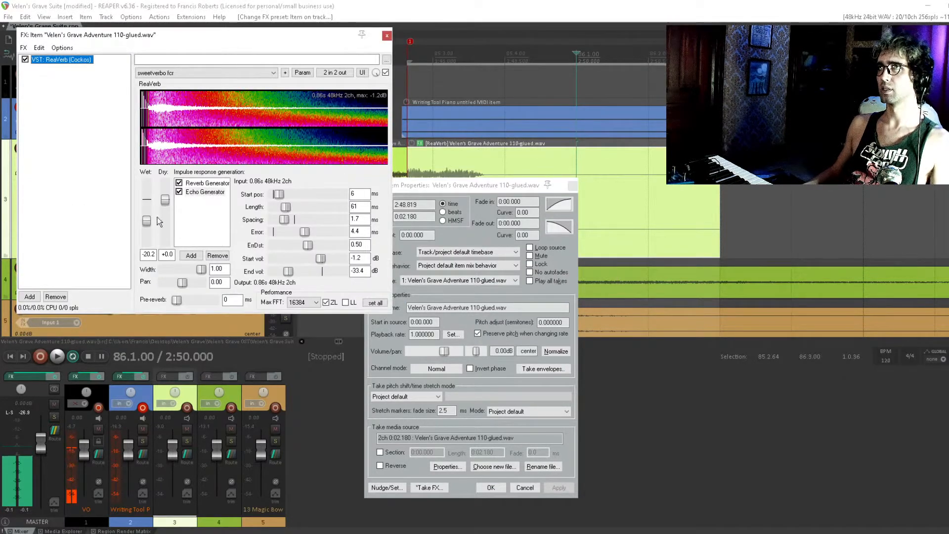
click(109, 230)
key(Escape)
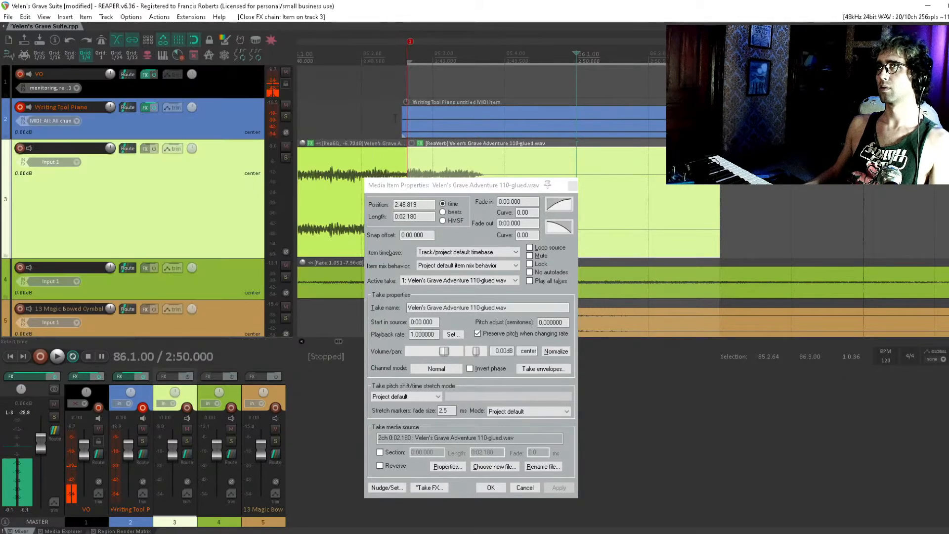
Audition the reverb tail, clear the time selection, and close the media item properties.
click(361, 84)
key(space)
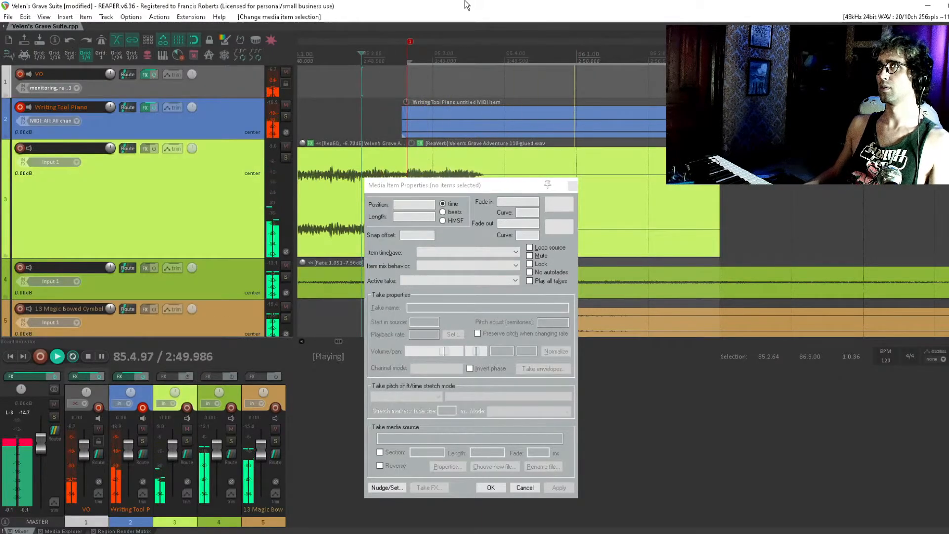
click(348, 109)
click(320, 114)
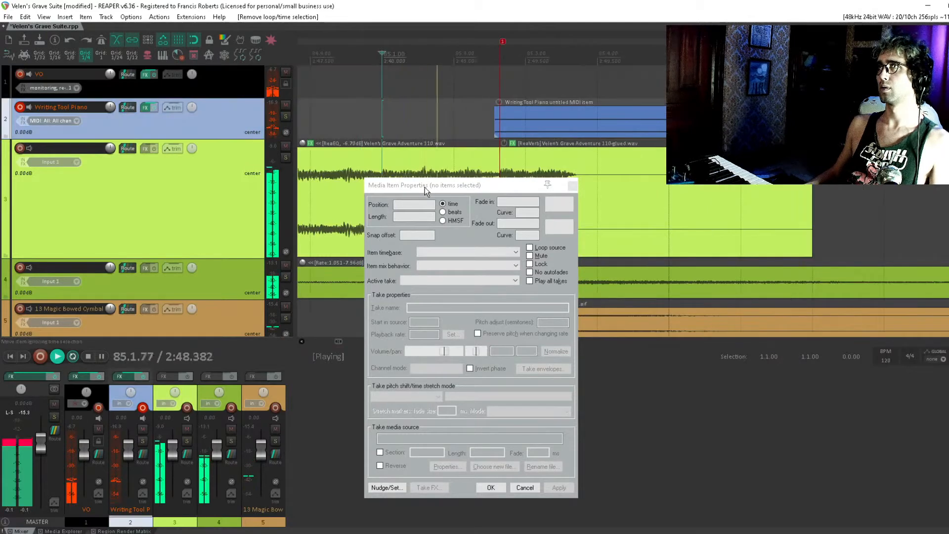
click(571, 185)
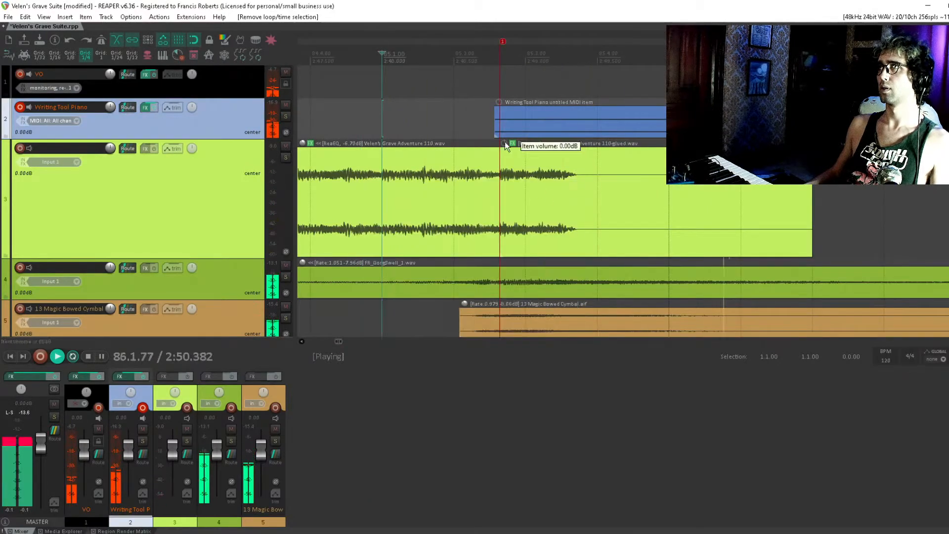
Lower the glued tail's item volume slightly and audition the transition from bar 83.1.
drag(505, 147, 506, 153)
scroll(494, 148, down, 4)
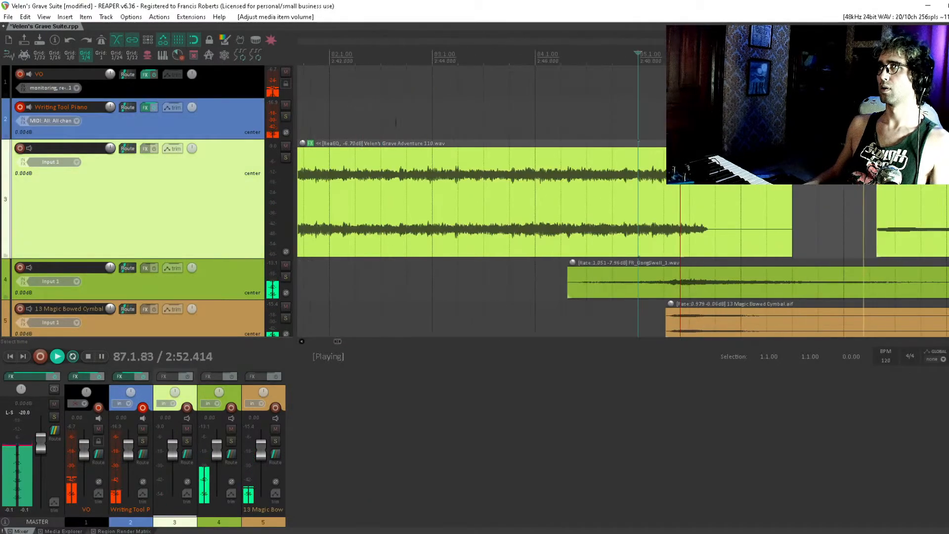
click(436, 128)
scroll(453, 131, right, 3)
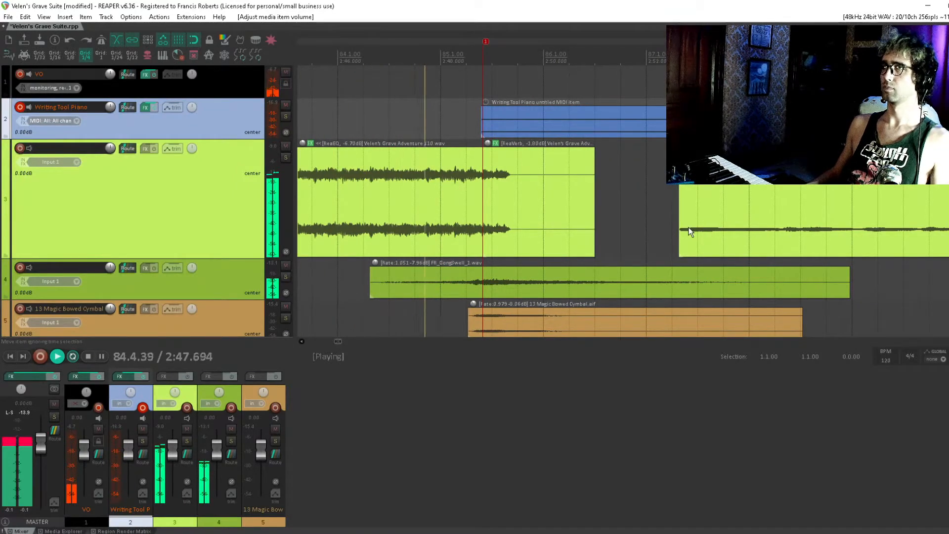
scroll(668, 217, right, 3)
scroll(667, 217, down, 1)
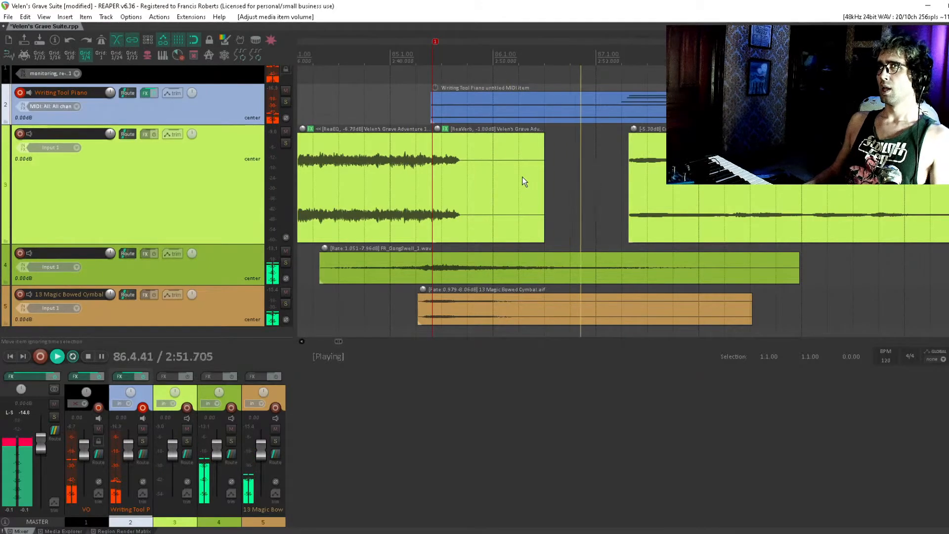
scroll(570, 128, down, 4)
scroll(571, 128, down, 5)
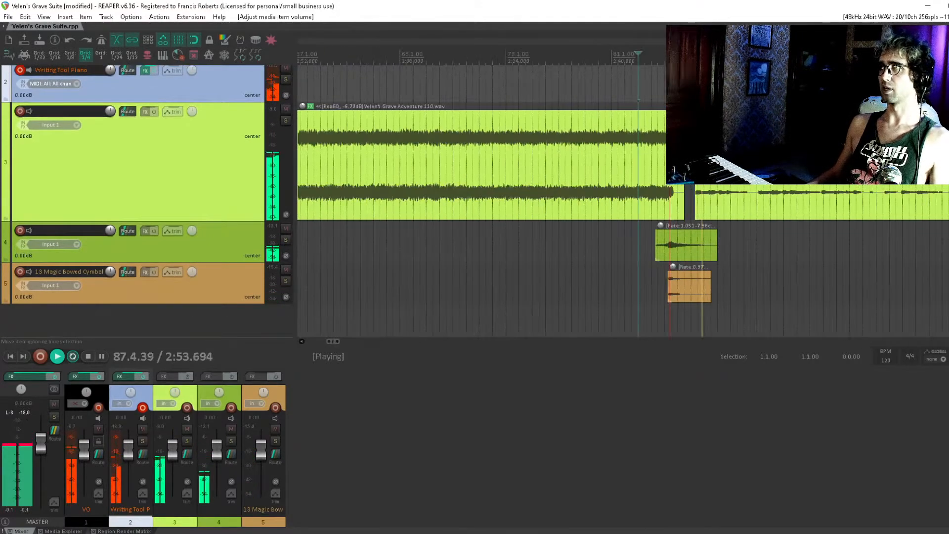
Select the Cult of the Rotting Fin clip and listen through its opening while reviewing its length against the neighbouring clips.
drag(570, 128, 470, 134)
drag(640, 156, 464, 194)
click(509, 162)
scroll(690, 185, up, 4)
scroll(690, 186, down, 2)
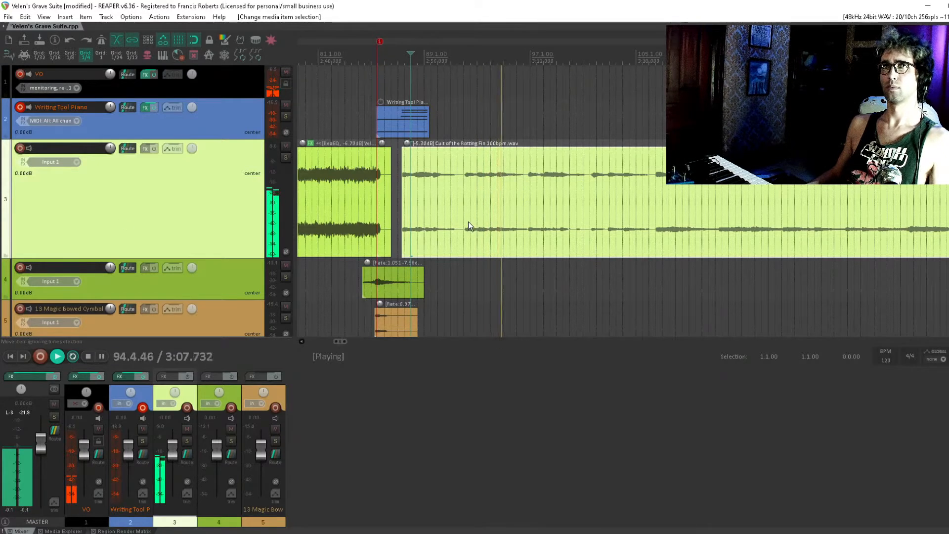
drag(529, 222, 468, 184)
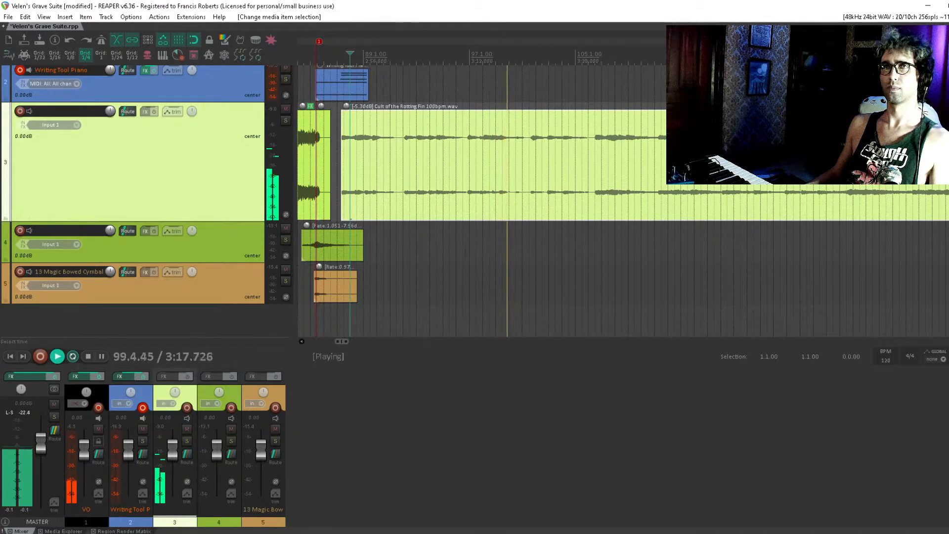
scroll(432, 182, right, 3)
scroll(559, 186, down, 8)
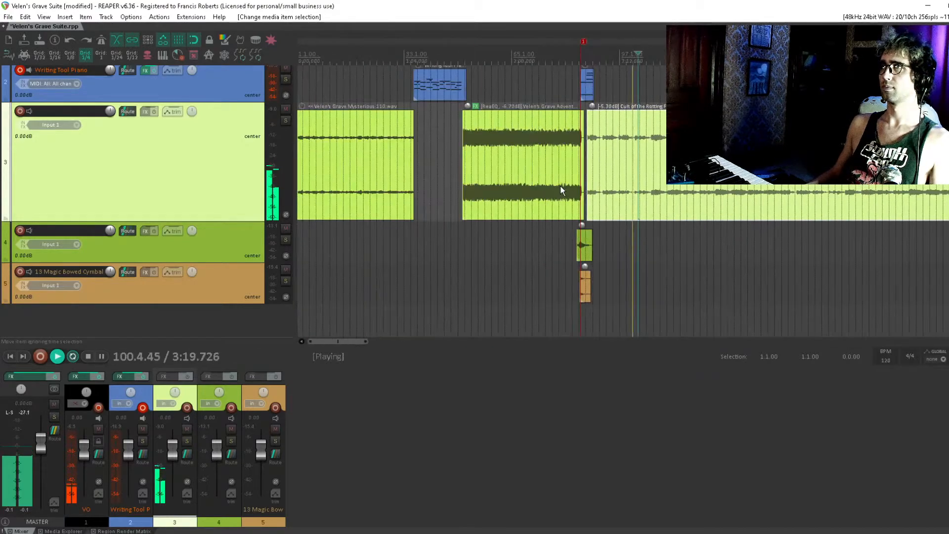
scroll(490, 199, up, 1)
scroll(490, 200, down, 2)
scroll(488, 196, up, 1)
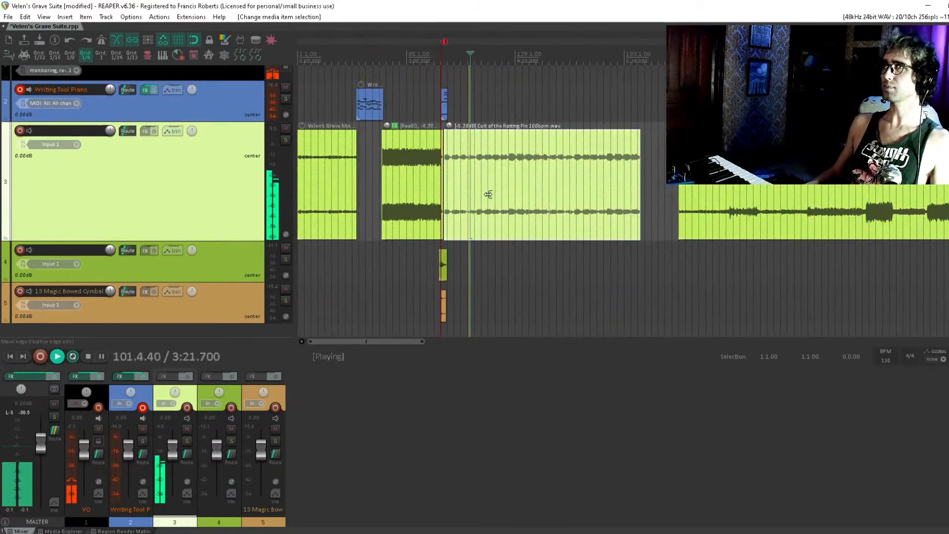
drag(735, 199, 667, 200)
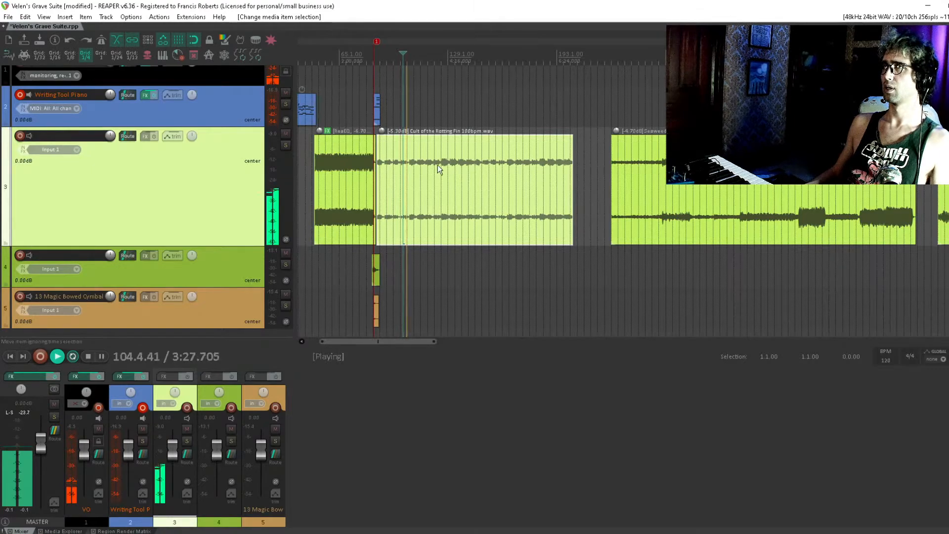
scroll(512, 180, up, 3)
scroll(670, 186, up, 2)
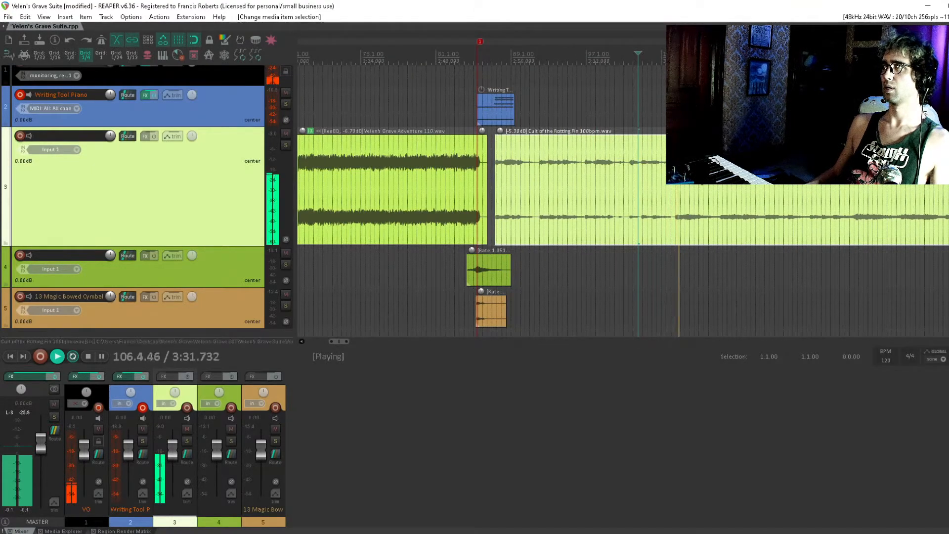
Listen further through Cult of the Rotting Fin and examine the remaining clips for a suitable ending point around bar 145.
scroll(569, 188, down, 5)
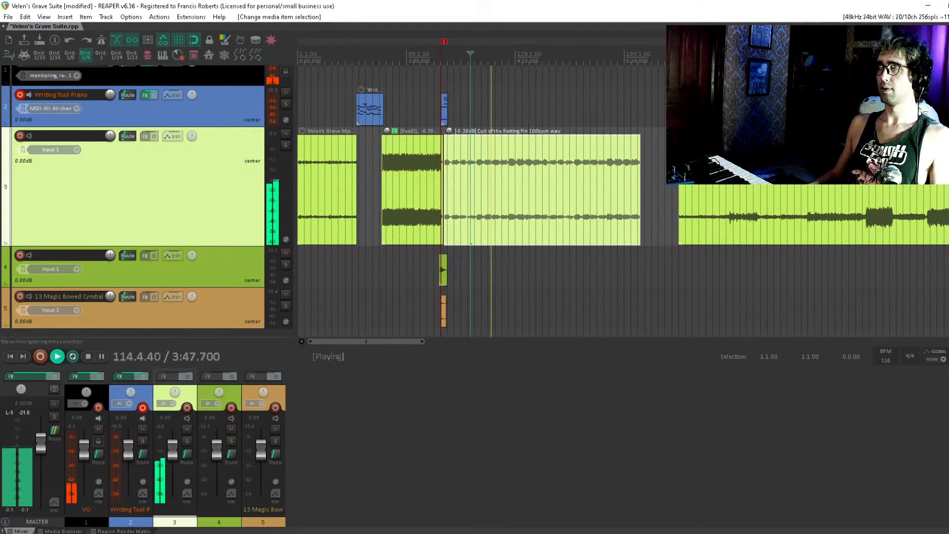
scroll(540, 128, up, 3)
scroll(588, 186, right, 5)
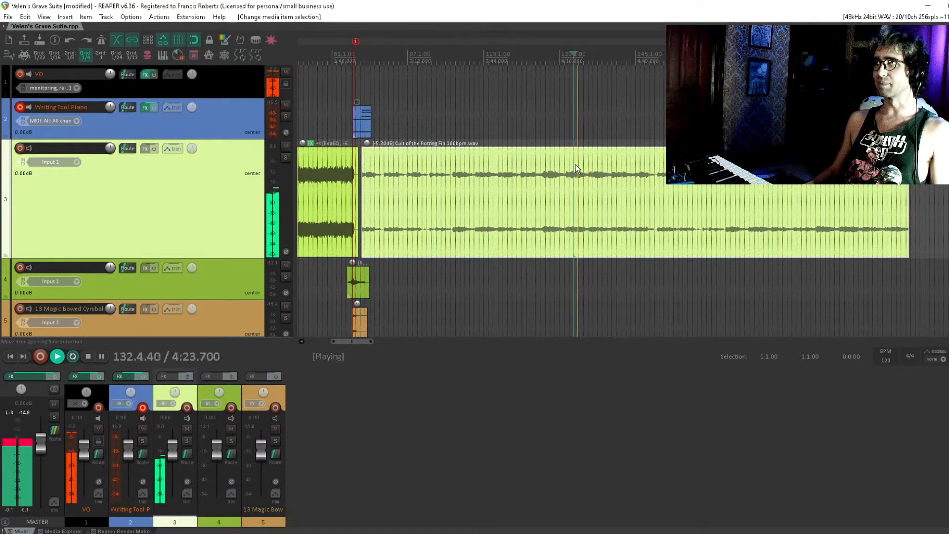
scroll(563, 207, down, 3)
scroll(629, 165, down, 5)
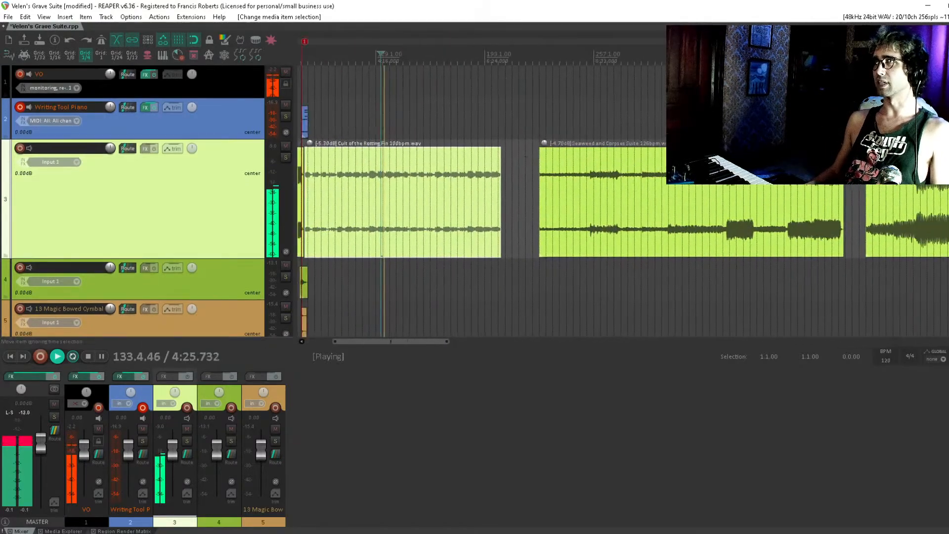
scroll(630, 165, down, 3)
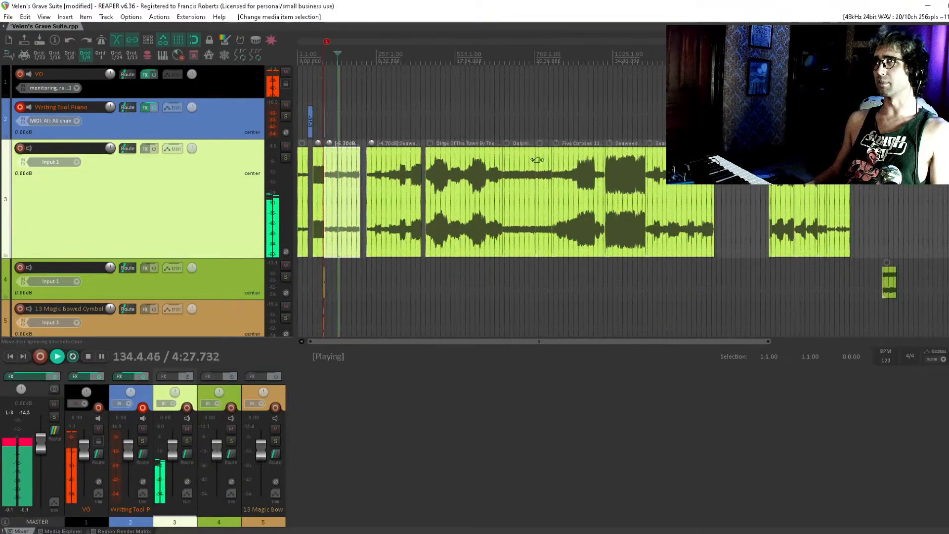
scroll(537, 159, up, 9)
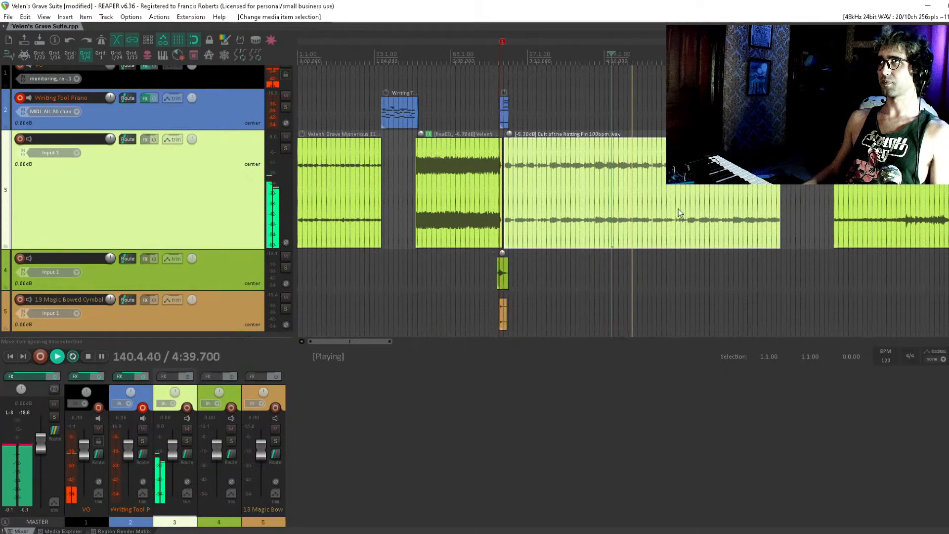
scroll(656, 167, up, 2)
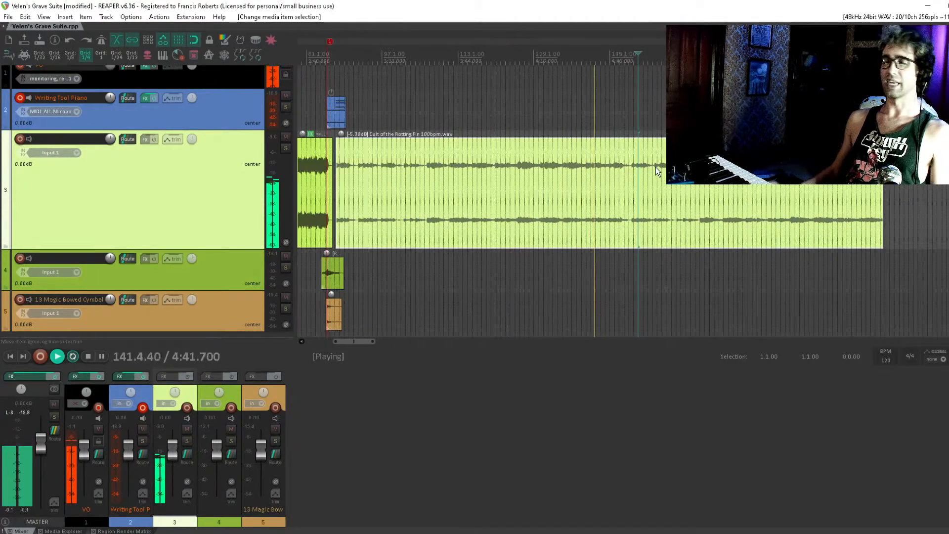
scroll(657, 168, up, 3)
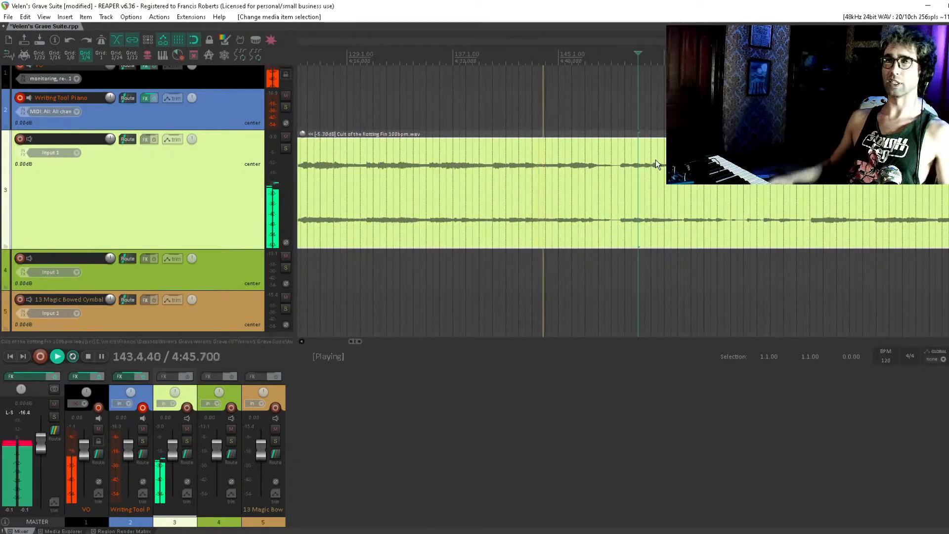
Audition the Cult of the Rotting Fin clip from bar 145.1.00 and split it at 145.4.00.
click(611, 159)
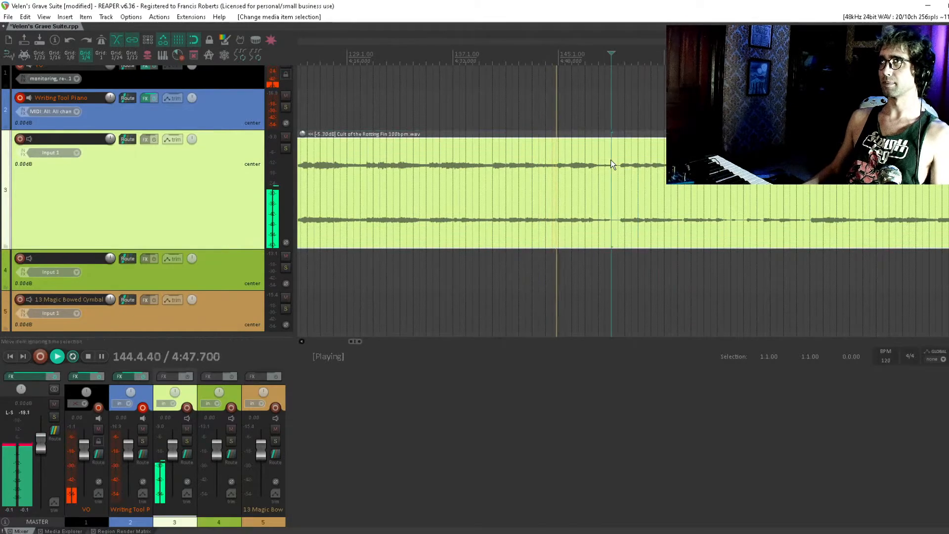
click(559, 171)
scroll(559, 170, up, 4)
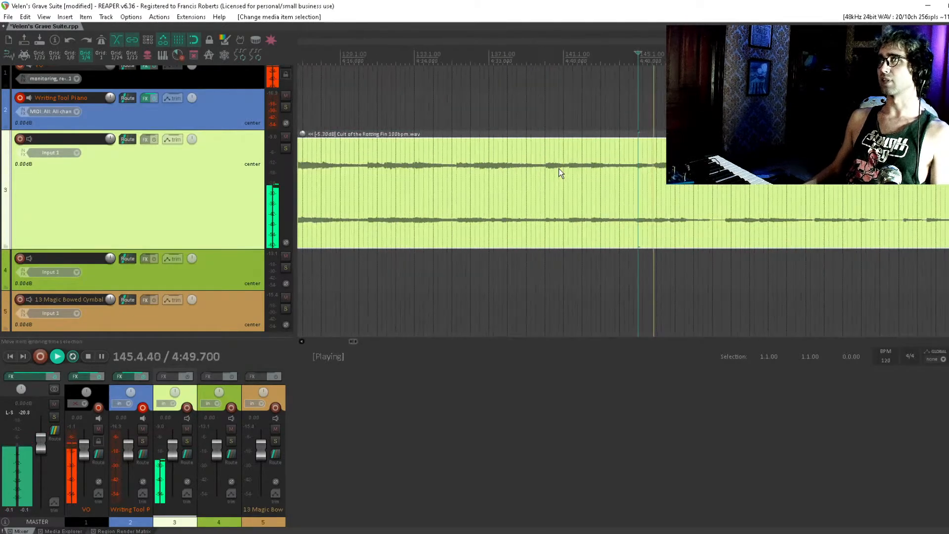
key(space)
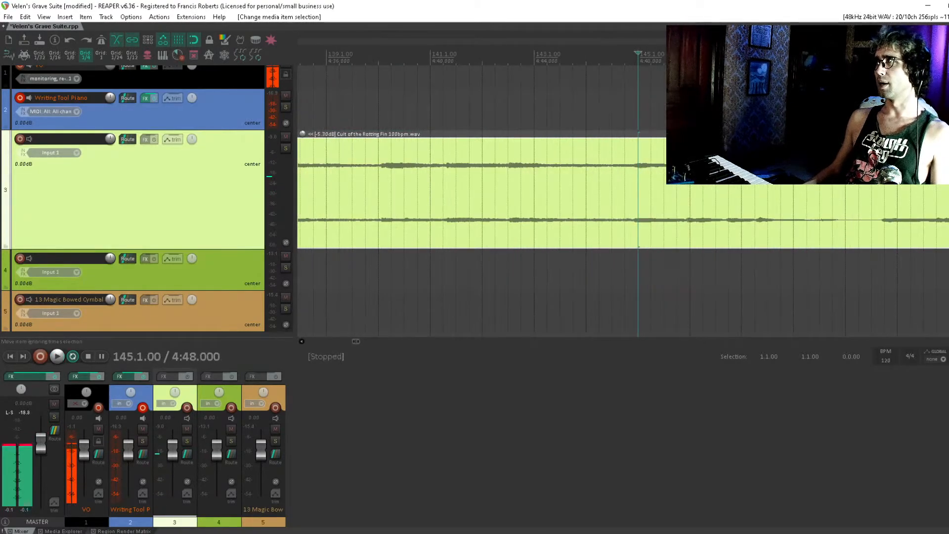
key(space)
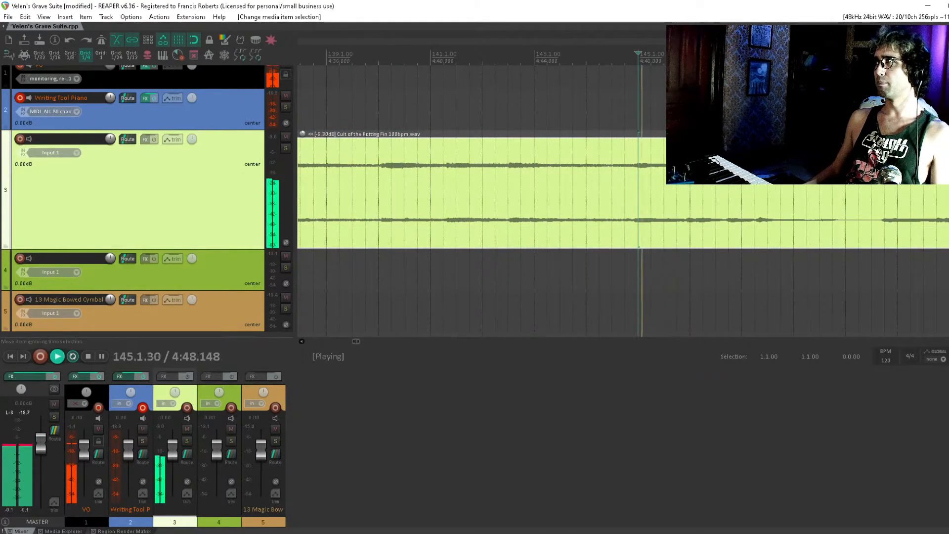
key(space)
click(677, 171)
key(s)
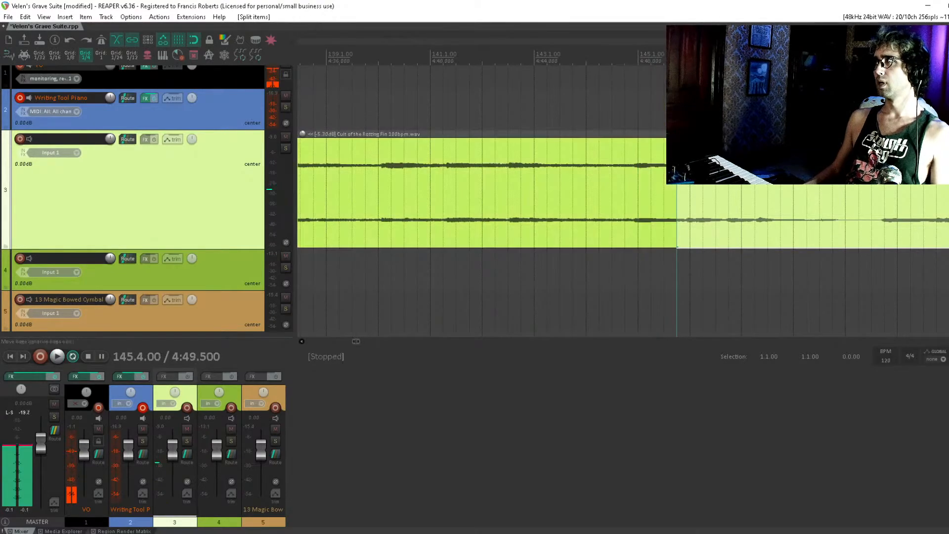
Fade out the end of the kept Cult of the Rotting Fin clip from bar 145.1.00 and delete the split-off remainder.
drag(676, 140, 638, 142)
scroll(633, 149, down, 4)
click(719, 171)
key(Delete)
Move the Seaweed and Corpses Suite clip back to just after the end of Cult of the Rotting Fin.
scroll(719, 170, down, 6)
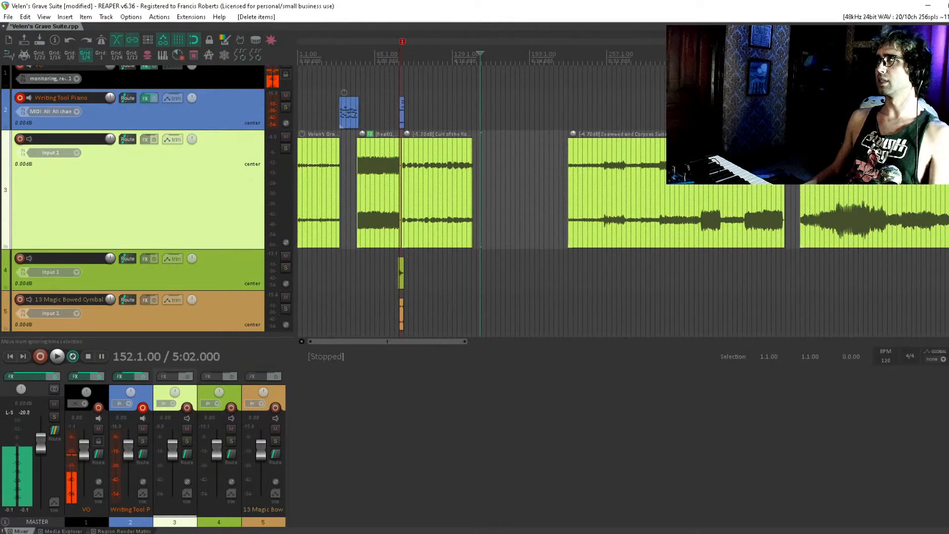
drag(686, 175, 599, 178)
click(488, 175)
scroll(488, 175, up, 8)
drag(529, 170, 603, 175)
drag(715, 175, 607, 180)
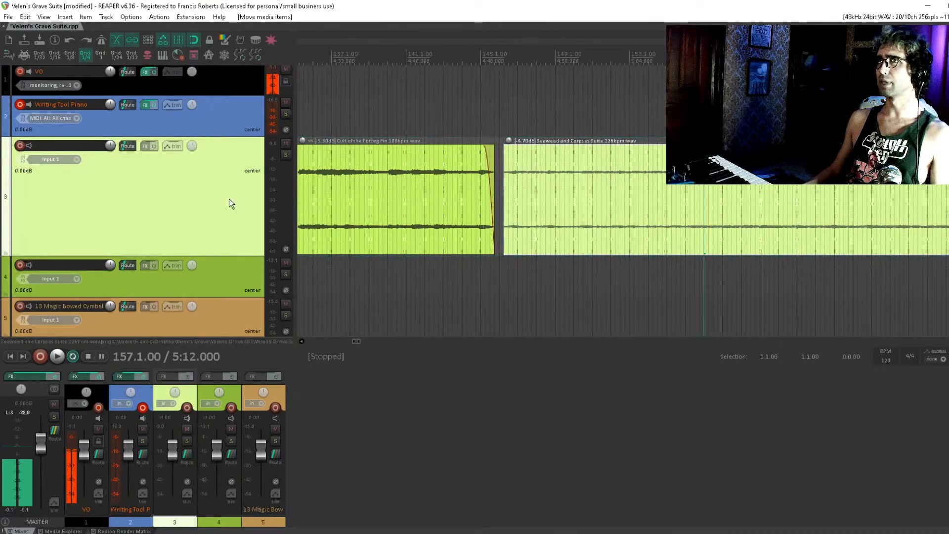
Add a taller new track below track 3 and move the Seaweed and Corpses Suite clip onto it, overlapping the Cult fade-out.
key(ctrl+t)
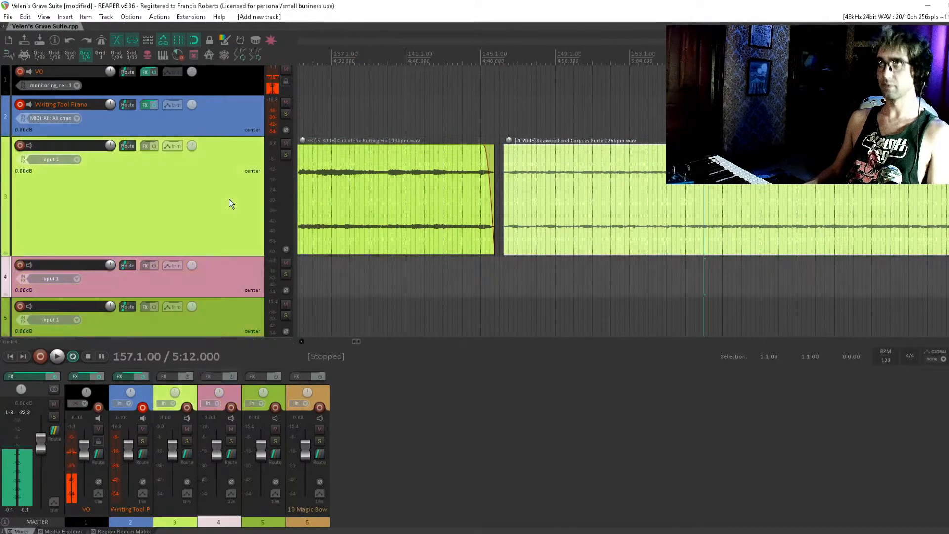
drag(618, 191, 488, 284)
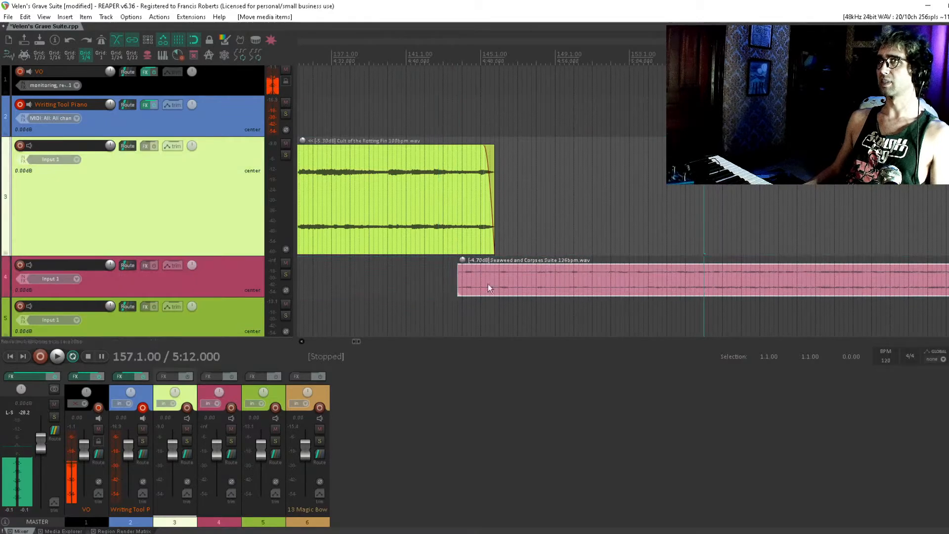
drag(238, 298, 230, 336)
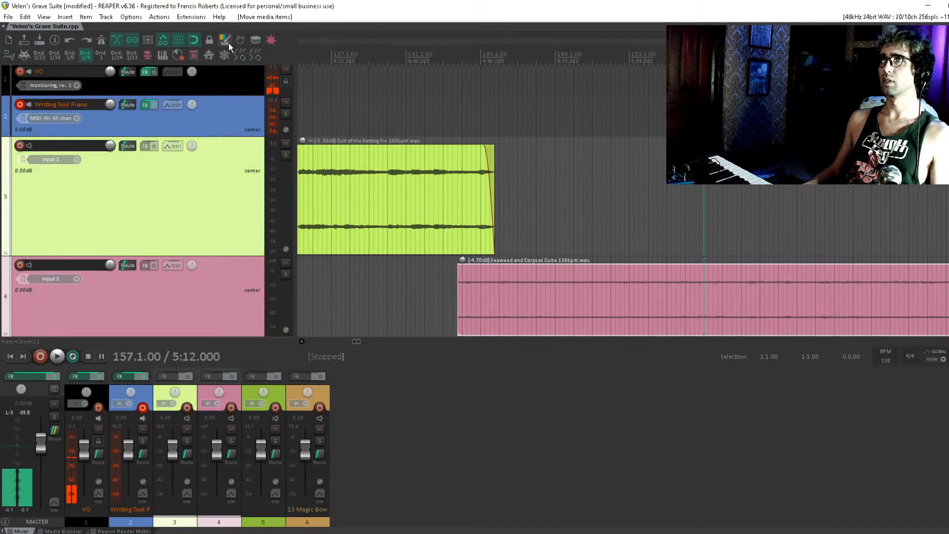
Recolour tracks 3 and 4 purple and shift the Seaweed and Corpses Suite clip to start at about bar 145.1 for an audition.
click(229, 44)
click(526, 208)
scroll(531, 198, down, 3)
scroll(546, 170, up, 3)
drag(526, 218, 570, 218)
key(space)
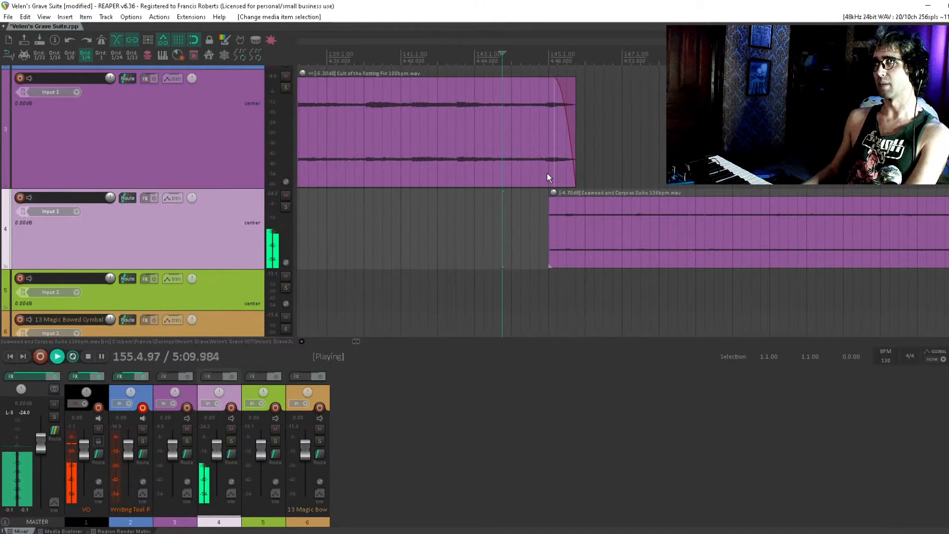
Lower the Seaweed and Corpses Suite clip's volume to -5.30 dB and save the project.
drag(555, 194, 554, 200)
scroll(592, 189, down, 10)
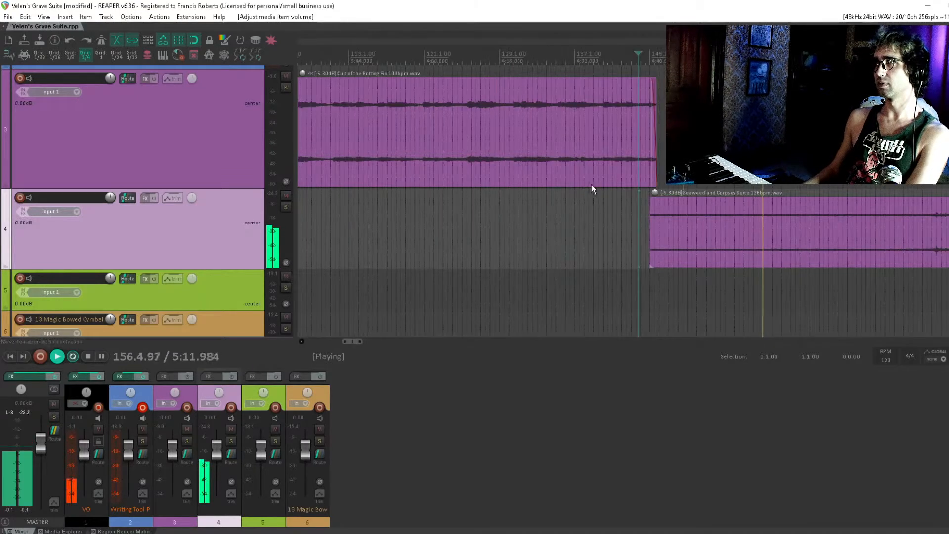
drag(774, 200, 344, 245)
click(451, 274)
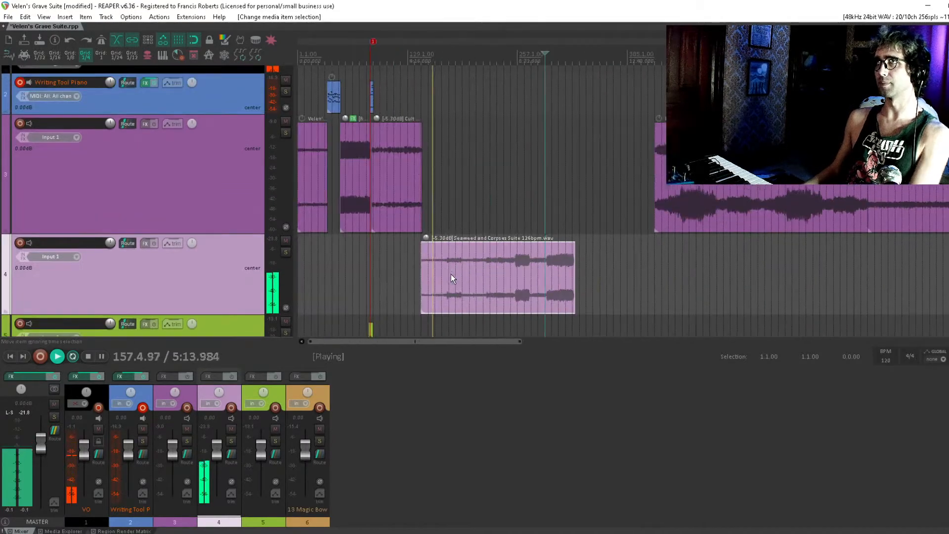
scroll(491, 232, up, 3)
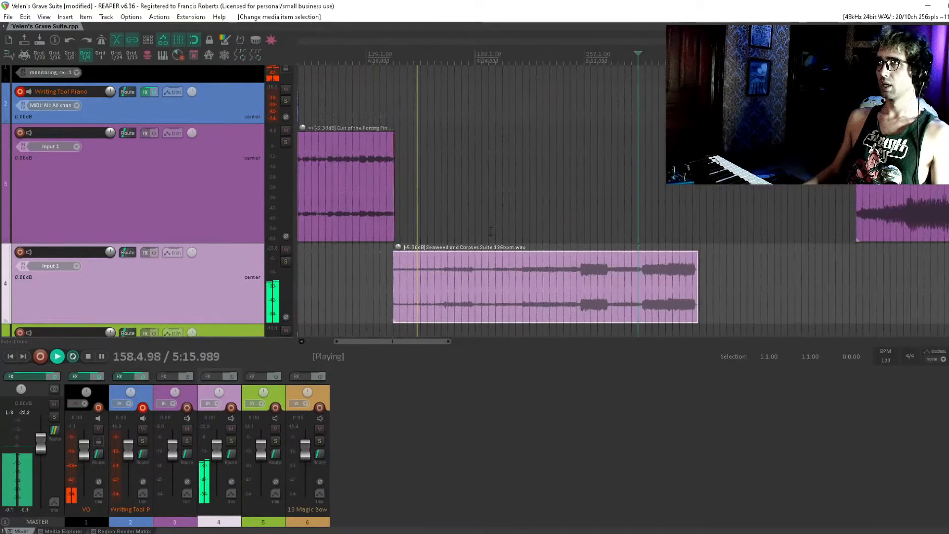
drag(490, 232, 521, 218)
key(ctrl+s)
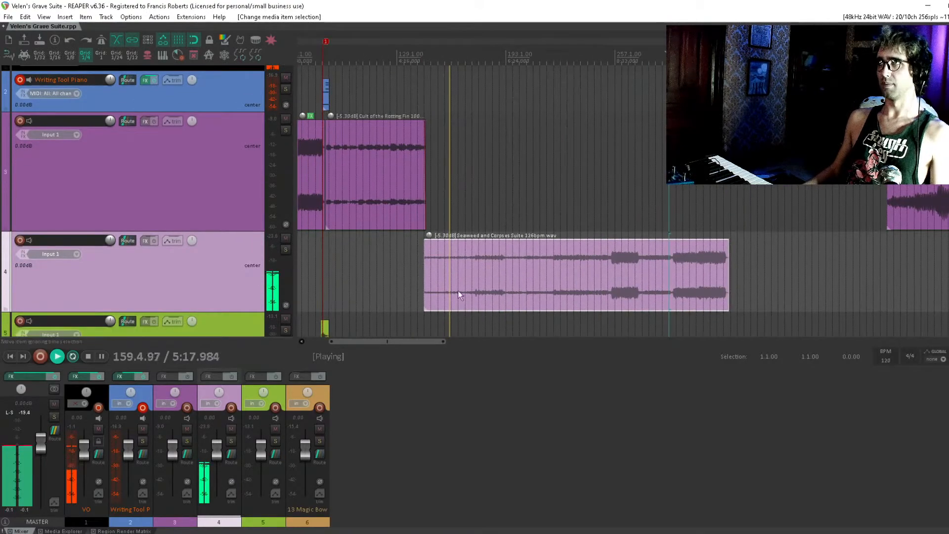
Select the clips on tracks 2 and 3 that precede the Seaweed and Corpses Suite clip.
scroll(460, 263, up, 2)
drag(641, 226, 636, 229)
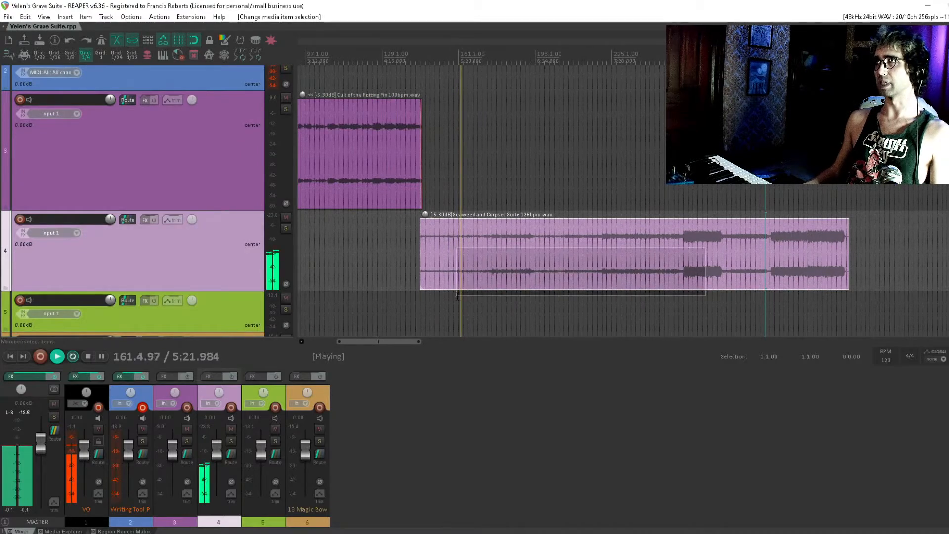
scroll(662, 227, down, 3)
scroll(546, 231, up, 2)
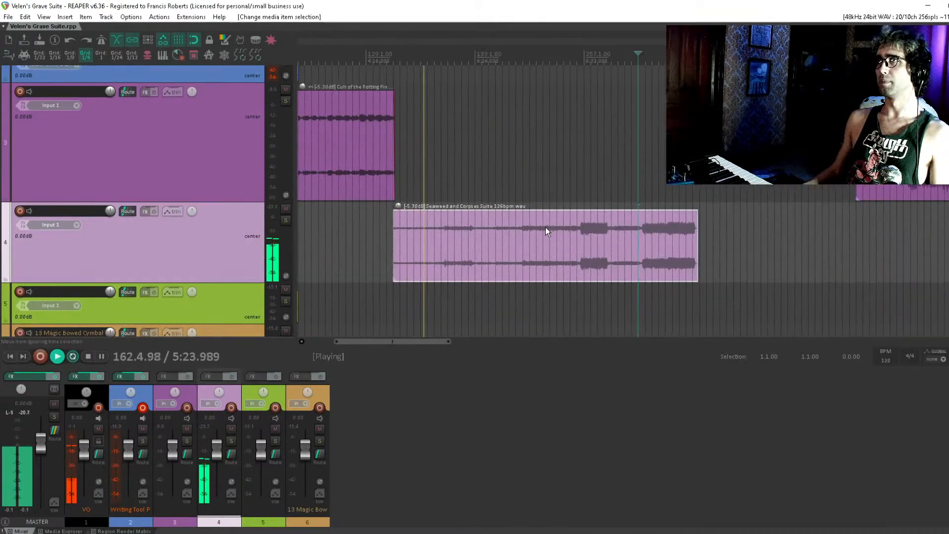
drag(546, 231, 690, 242)
click(492, 156)
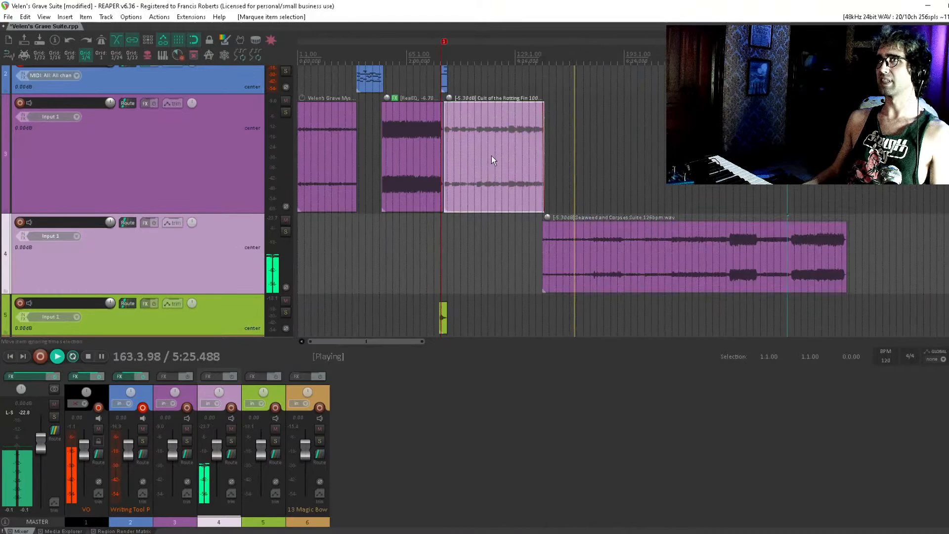
click(417, 148)
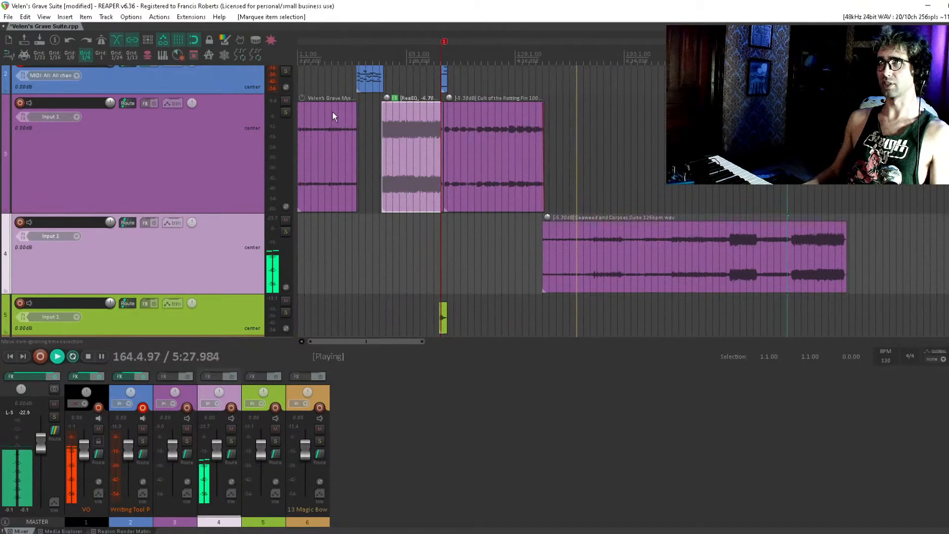
drag(331, 69, 456, 173)
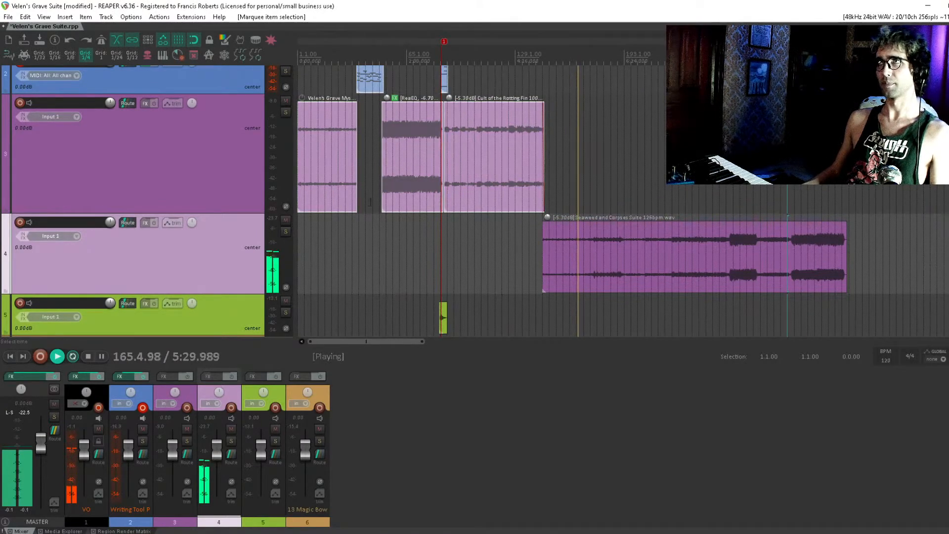
drag(505, 74, 258, 194)
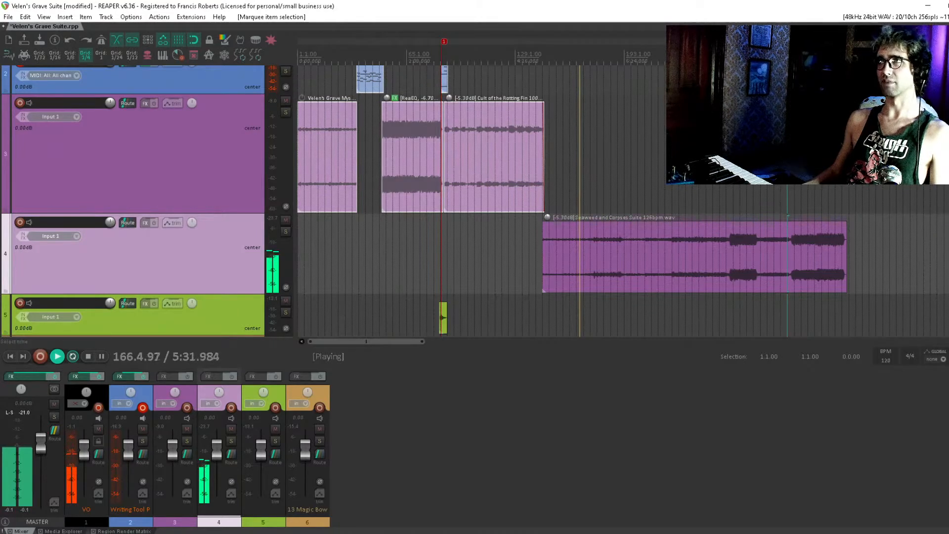
Select the Seaweed and Corpses Suite clip on track 4 and examine its quiet opening section during playback.
drag(844, 179, 633, 317)
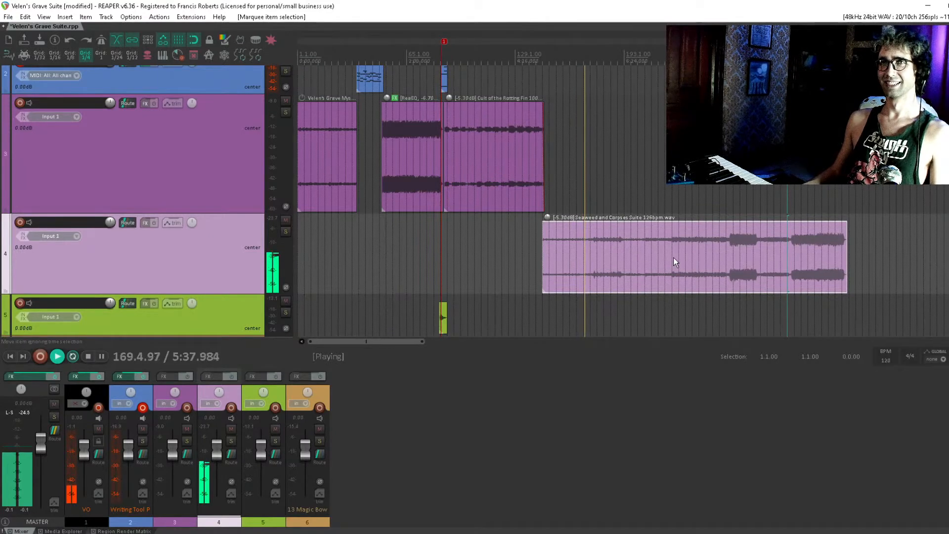
scroll(710, 251, up, 3)
drag(419, 265, 789, 243)
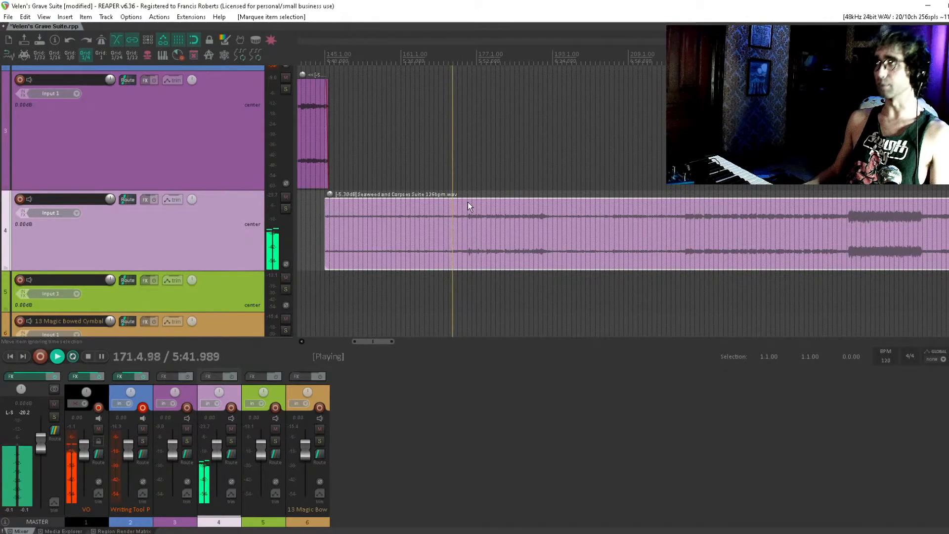
drag(468, 202, 553, 190)
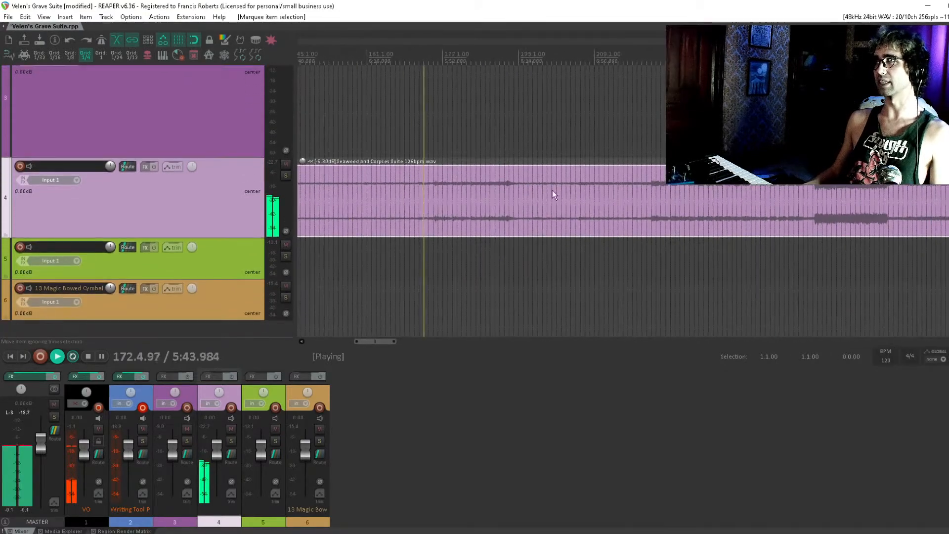
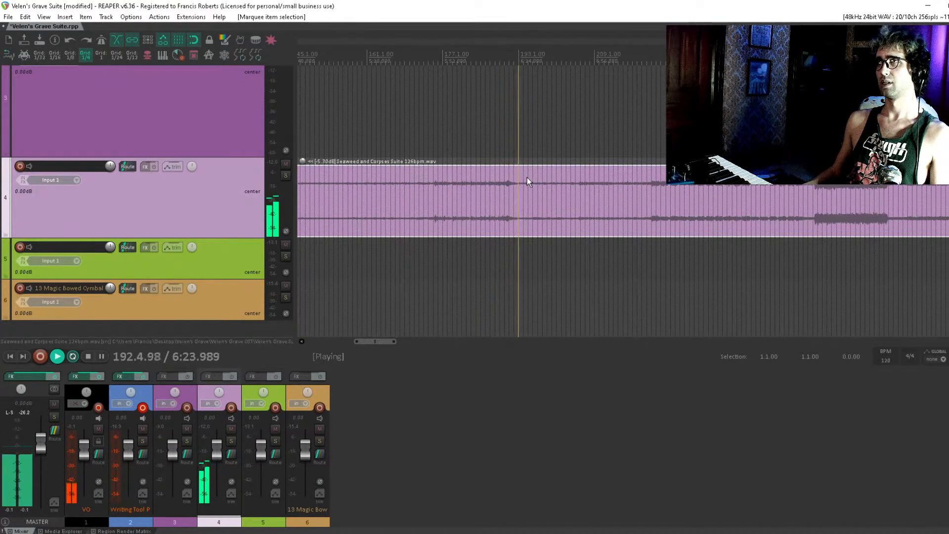
drag(519, 182, 541, 189)
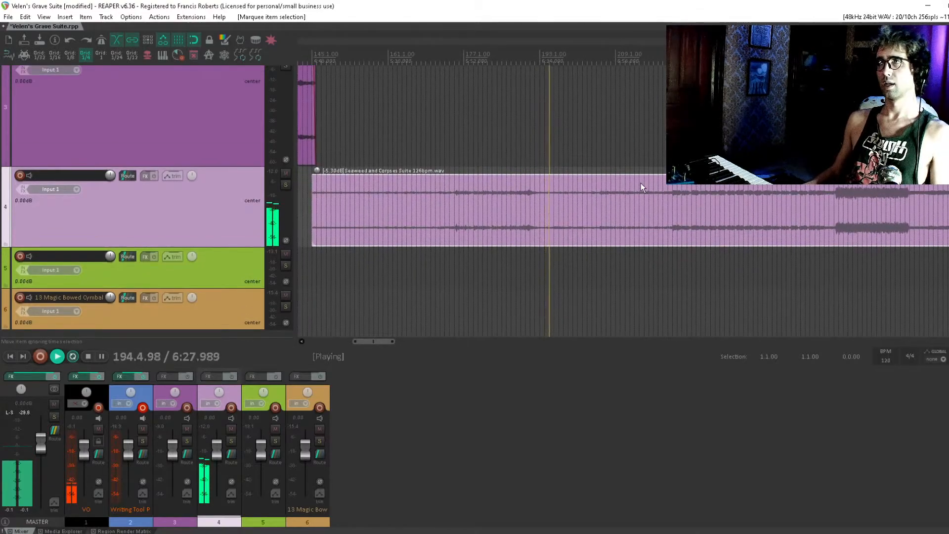
drag(641, 183, 790, 157)
Compare the Cult of the Rotting Fin clip with the Seaweed and Corpses Suite clip, selecting each in turn.
scroll(463, 180, down, 4)
mouse_move(462, 181)
mouse_down()
mouse_move(538, 277)
mouse_move(568, 220)
mouse_up()
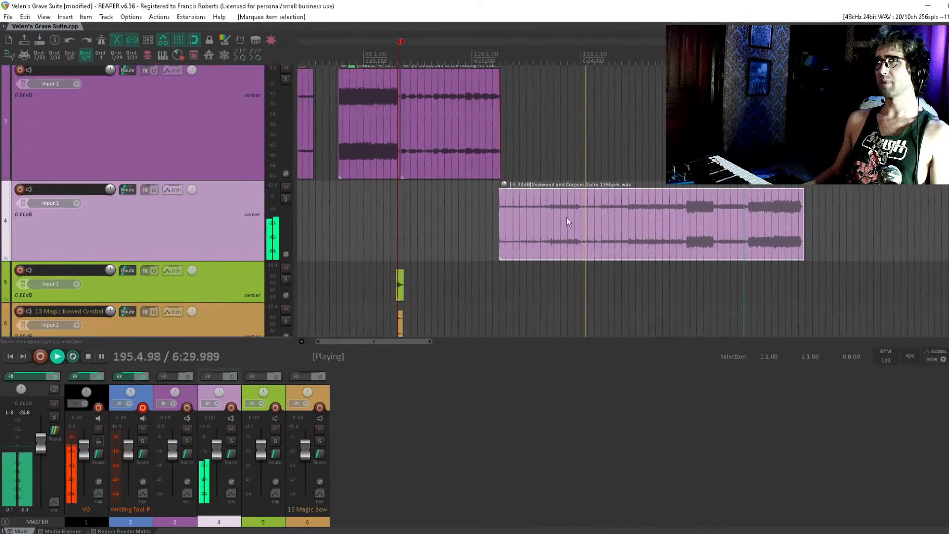
mouse_move(581, 134)
mouse_down()
mouse_move(700, 239)
mouse_move(748, 315)
mouse_up()
drag(578, 124, 462, 220)
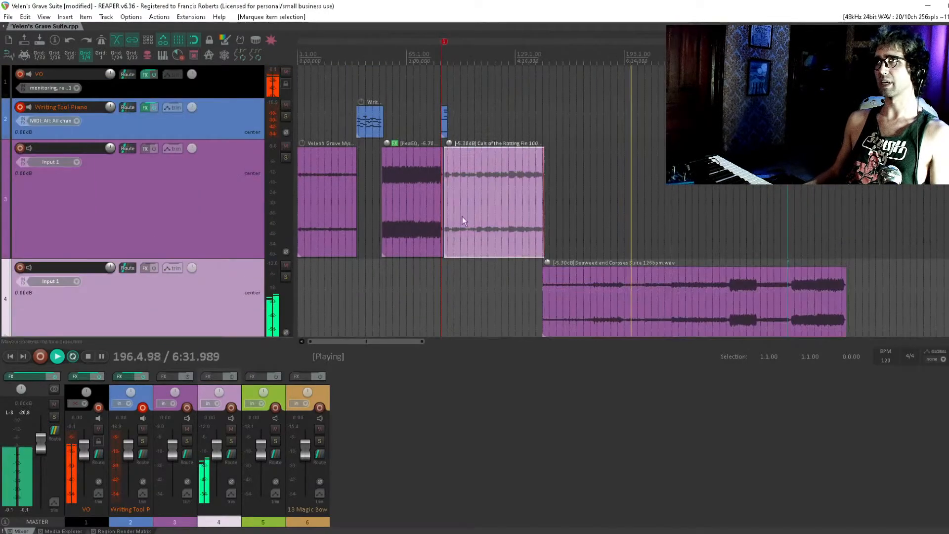
mouse_move(504, 88)
mouse_down()
mouse_move(259, 247)
mouse_move(140, 426)
mouse_up()
drag(576, 155, 634, 260)
drag(513, 237, 445, 266)
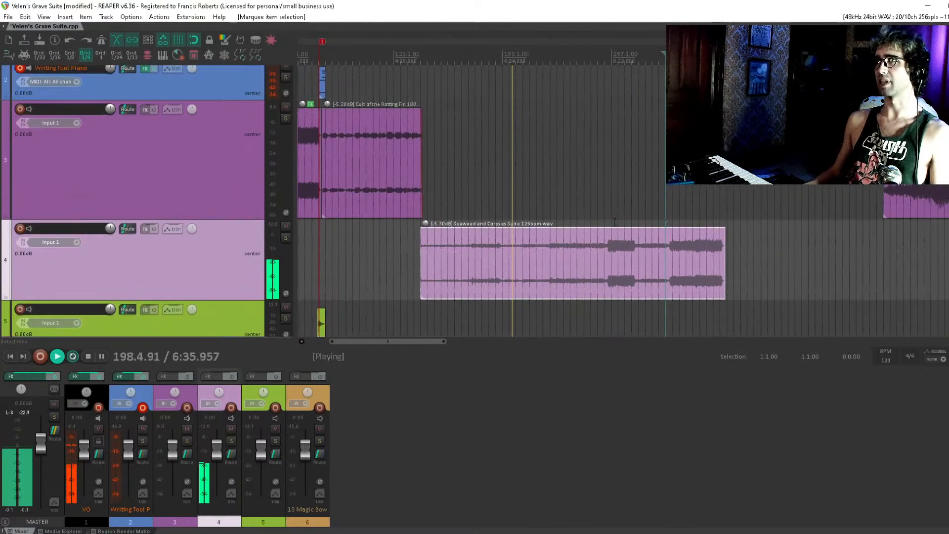
Mark the start of the Seaweed and Corpses Suite clip with the edit cursor and examine its middle section during playback.
click(420, 259)
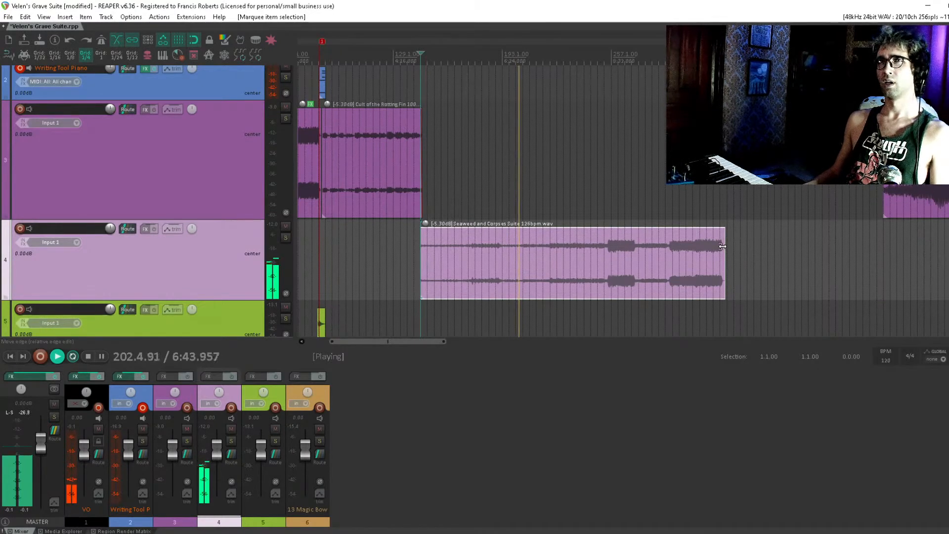
drag(720, 245, 633, 265)
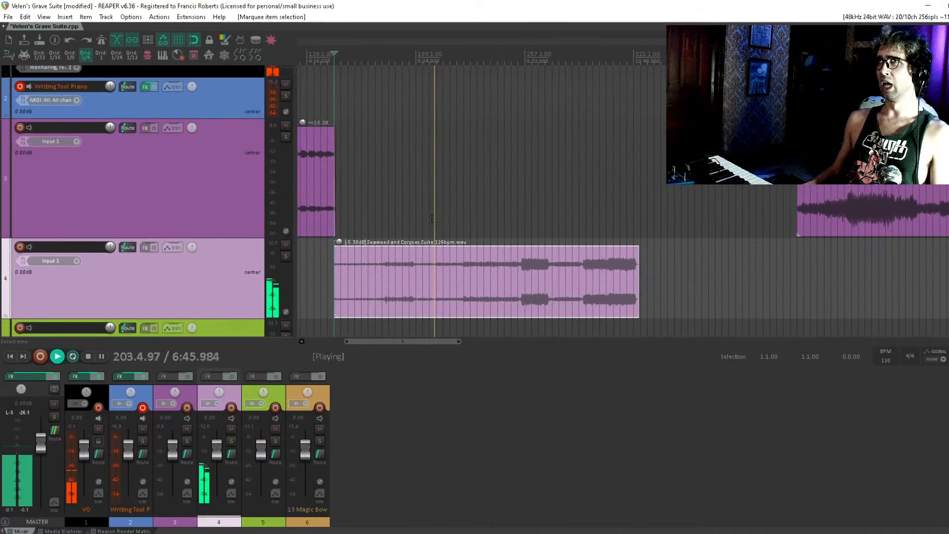
scroll(505, 223, up, 3)
drag(660, 209, 447, 157)
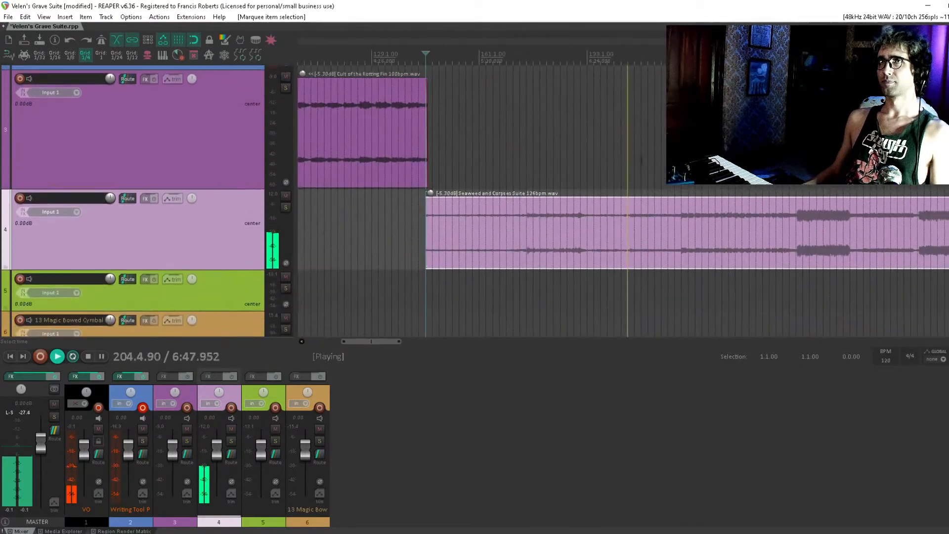
drag(635, 163, 453, 158)
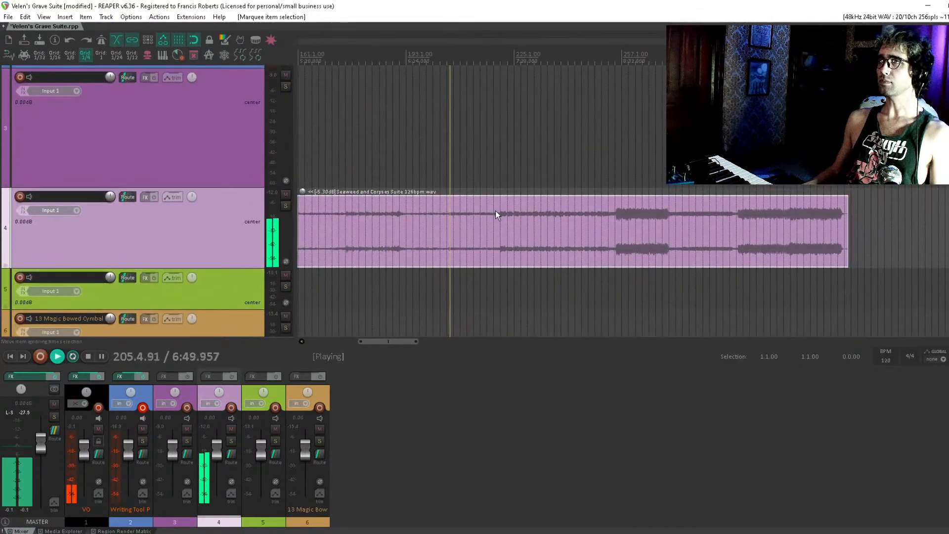
drag(496, 213, 481, 225)
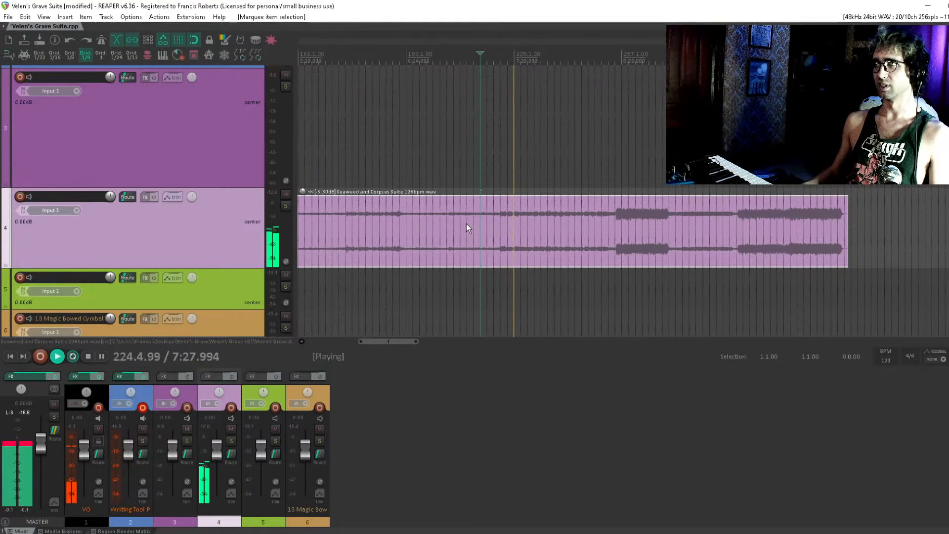
drag(502, 217, 441, 171)
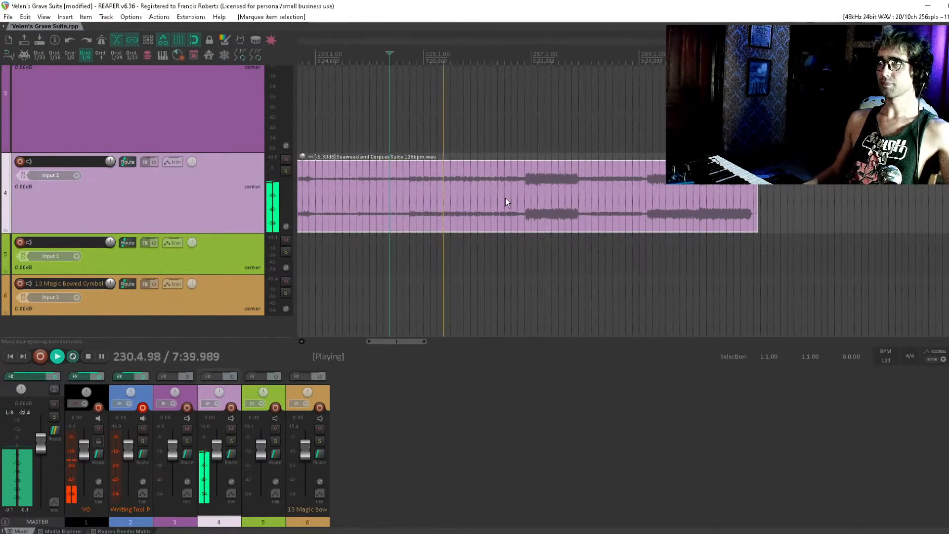
Examine the Seaweed clip's place in the arrangement and its loud sections, from about bar 249 onwards.
scroll(505, 198, down, 5)
scroll(507, 187, up, 3)
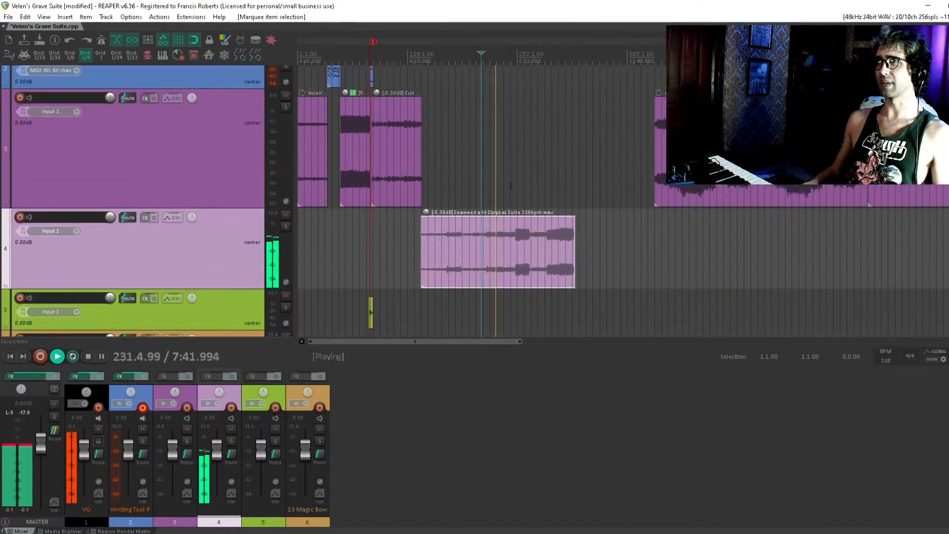
scroll(534, 150, down, 1)
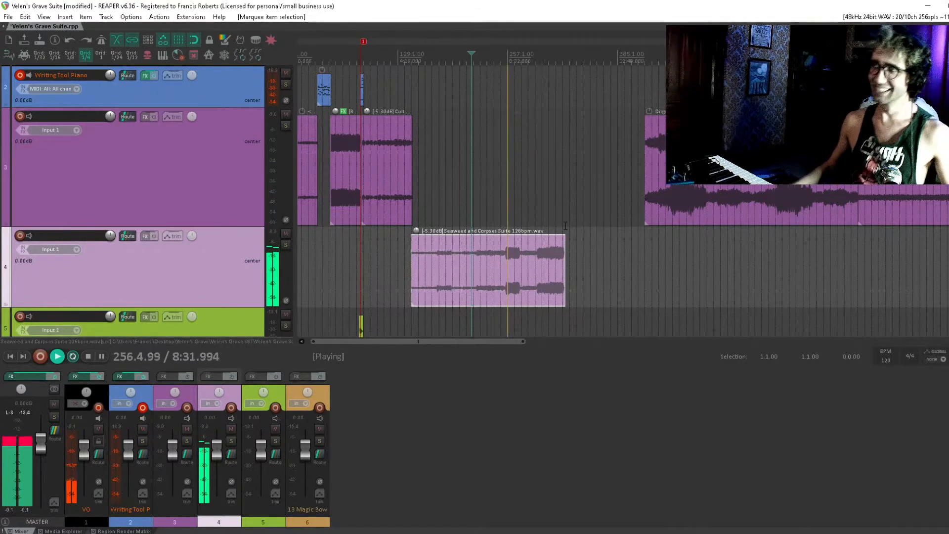
scroll(524, 256, up, 8)
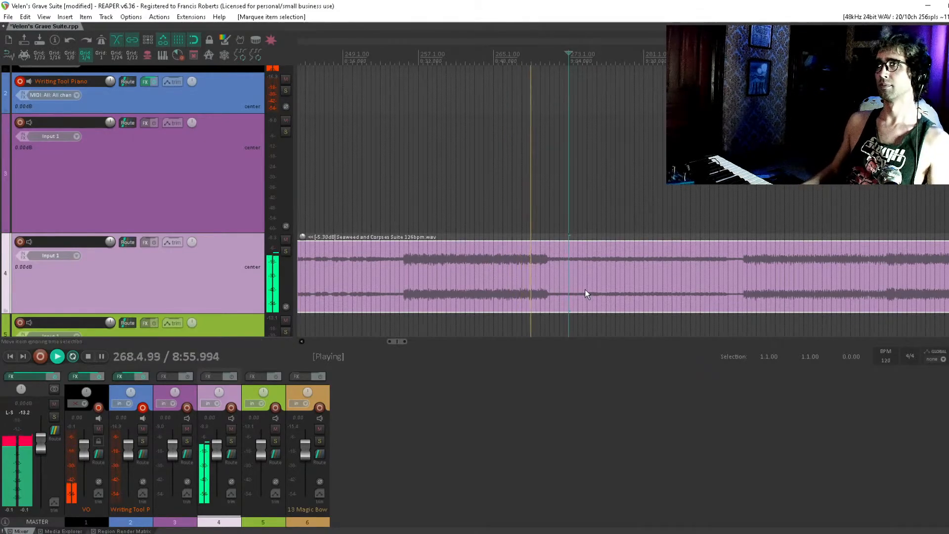
drag(585, 220, 396, 222)
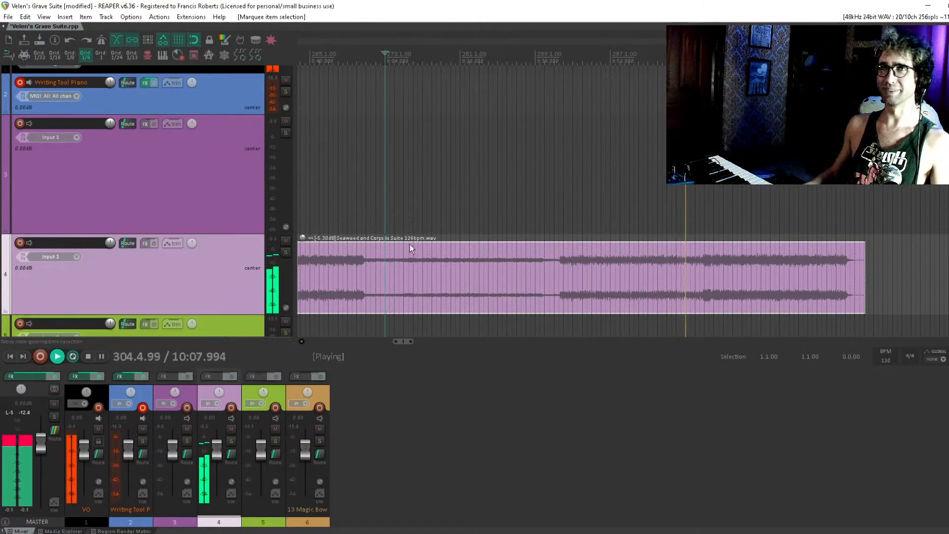
drag(455, 214, 362, 192)
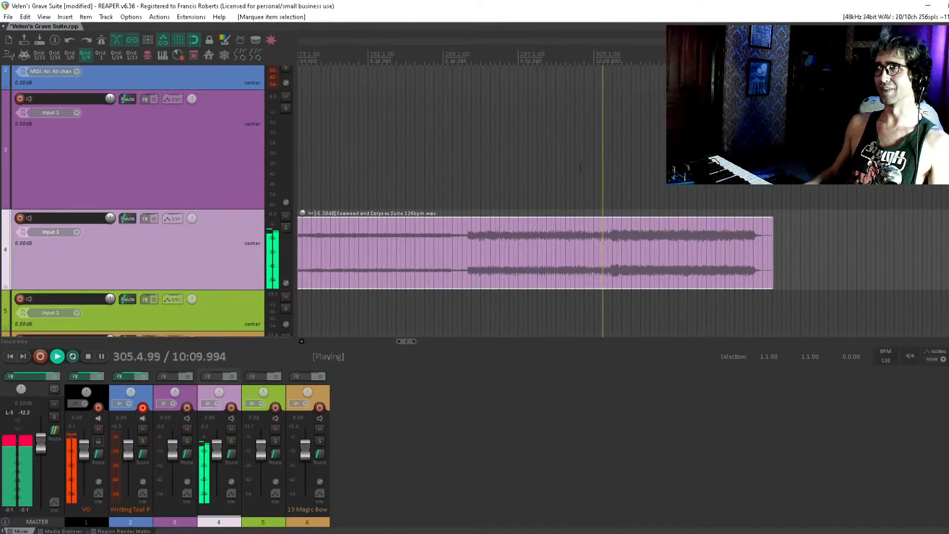
Follow the Seaweed clip to its ending, place the edit cursor at bar 321, and stop playback.
drag(598, 176, 493, 156)
drag(610, 200, 518, 195)
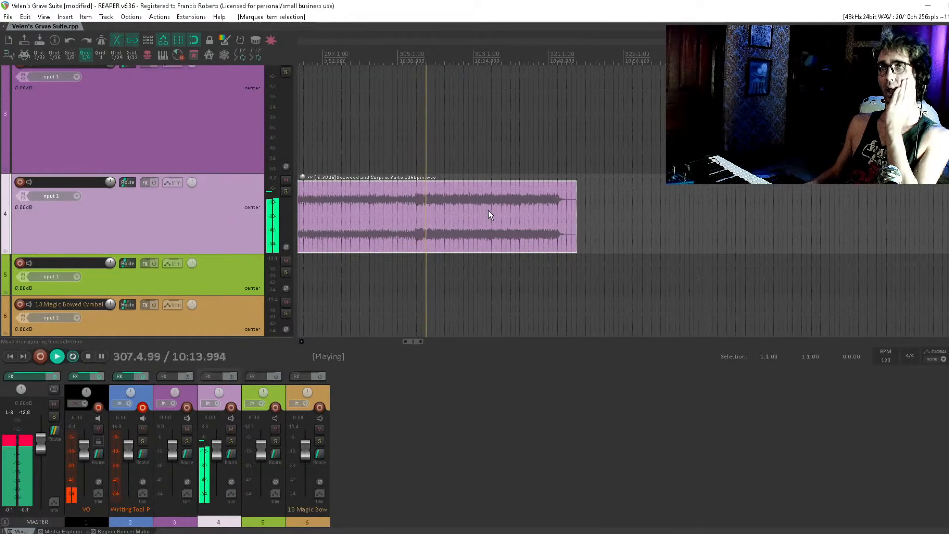
drag(524, 197, 518, 167)
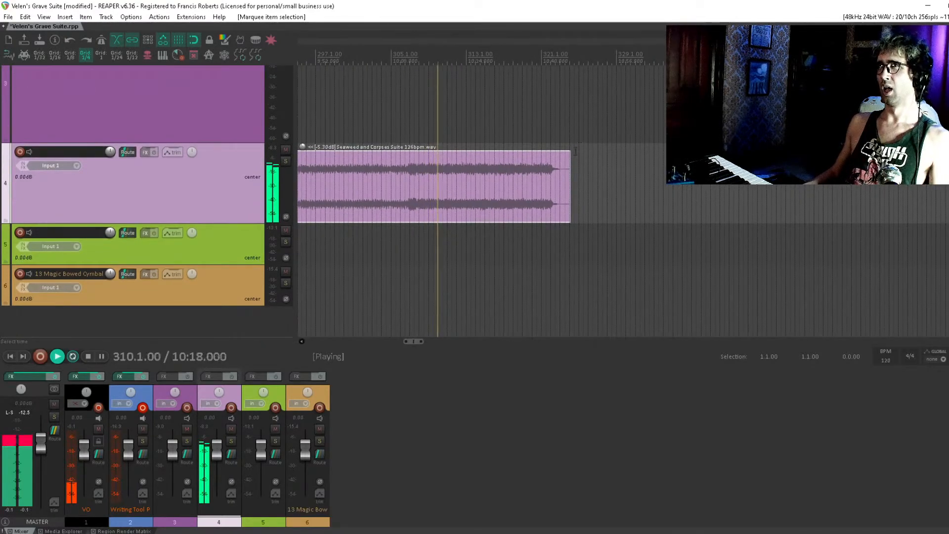
click(544, 169)
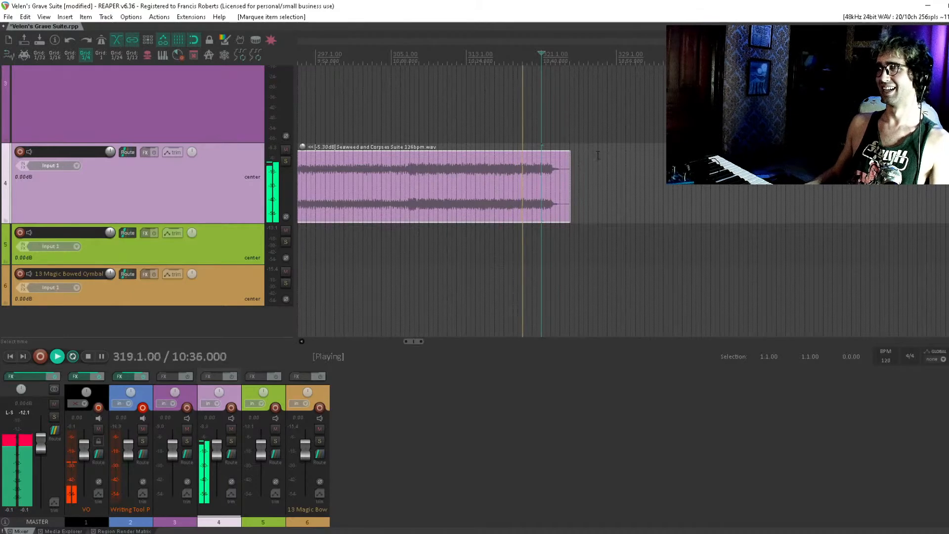
drag(597, 155, 443, 177)
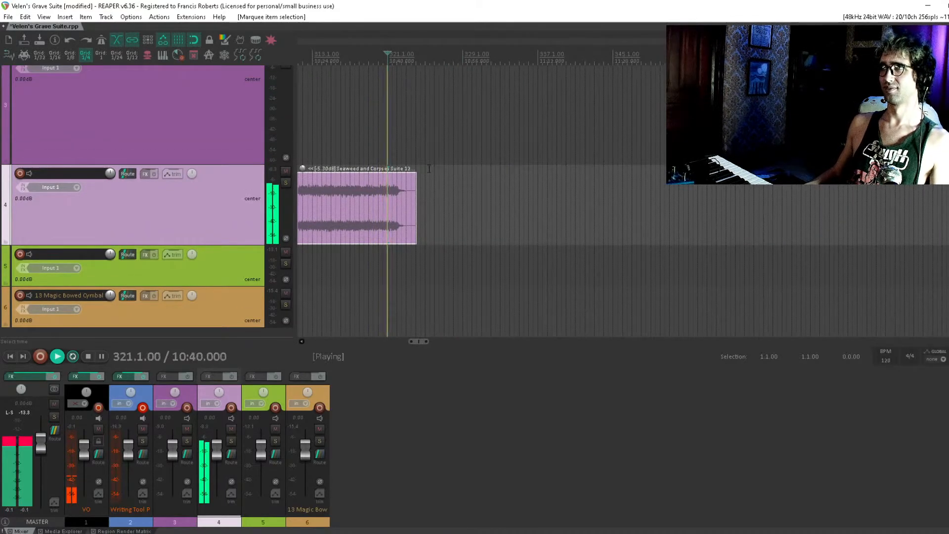
drag(425, 185, 381, 194)
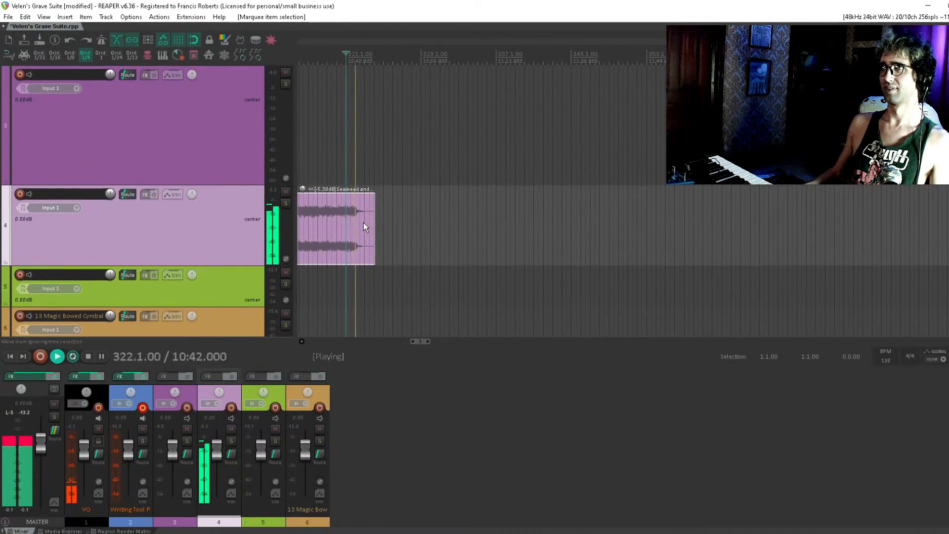
key(space)
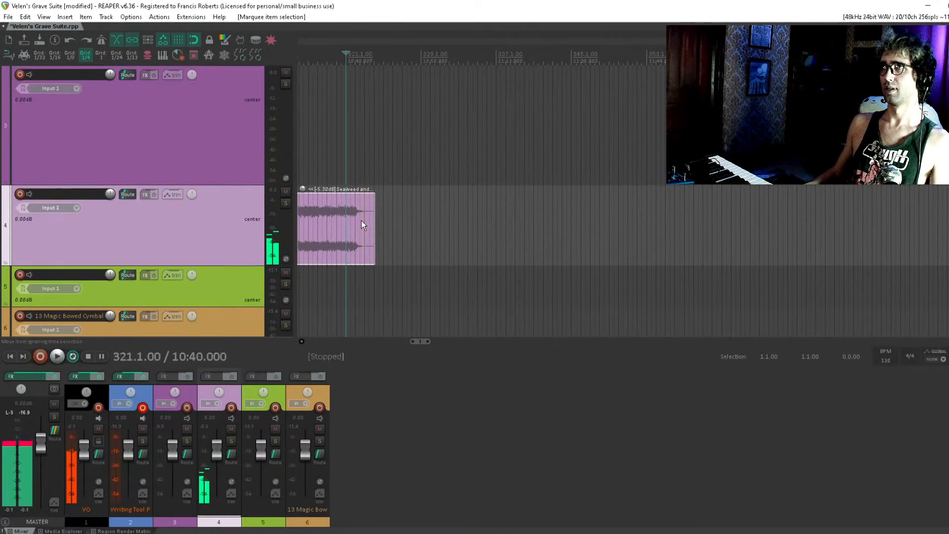
Place the edit cursor at 322.3.00 and move the Dirge Of The Town By The Sea clip on track 3 to start there.
scroll(360, 220, down, 6)
drag(487, 213, 529, 206)
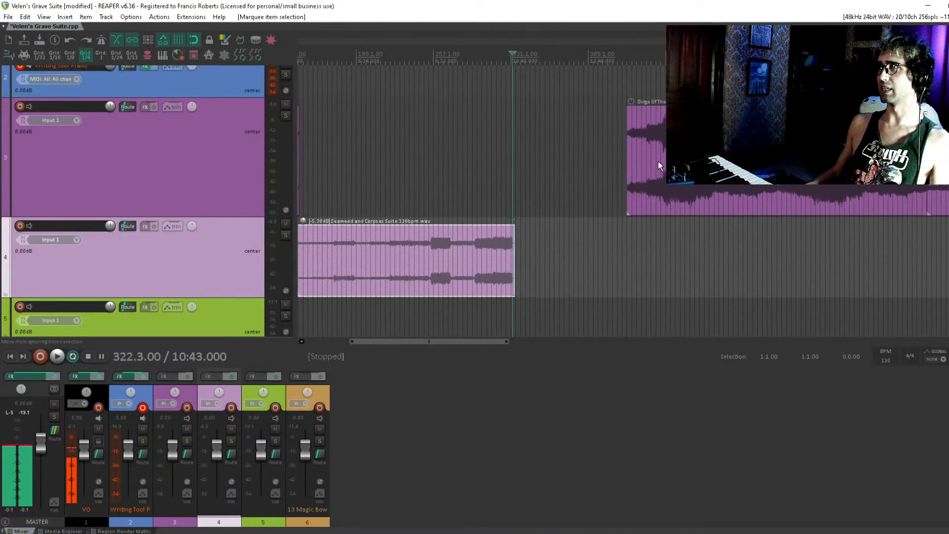
drag(528, 167, 496, 176)
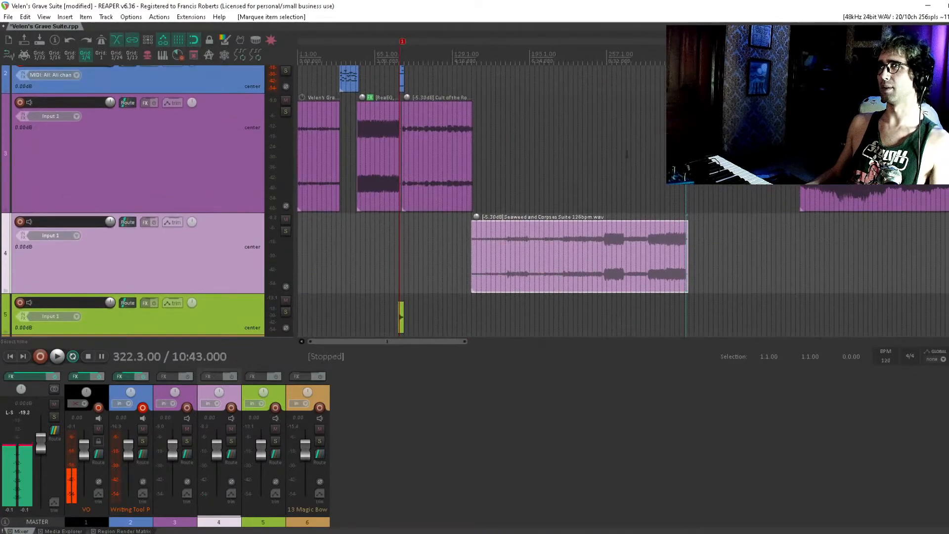
drag(840, 154, 728, 154)
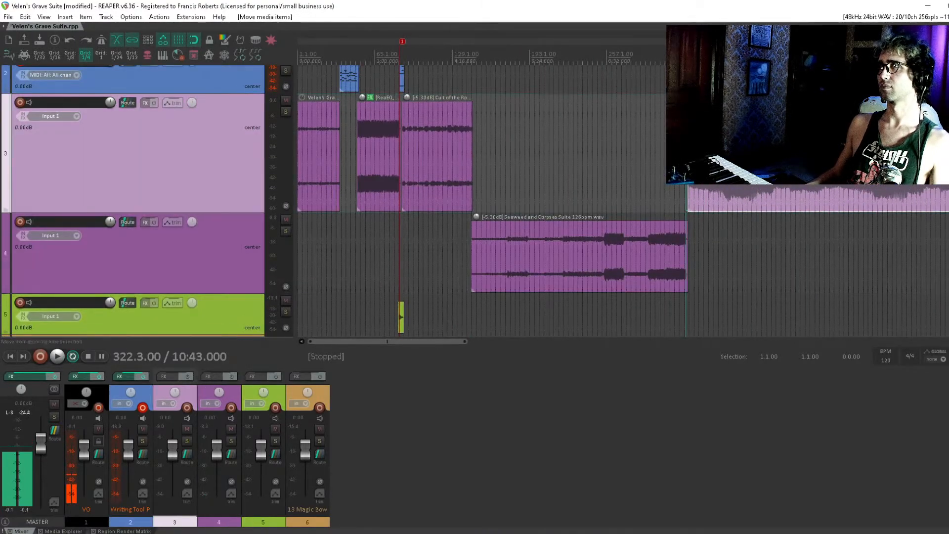
Audition the Dolphin's Leap clips and the Five Corpses clip on track 3, selecting each in turn.
scroll(727, 154, down, 3)
click(609, 156)
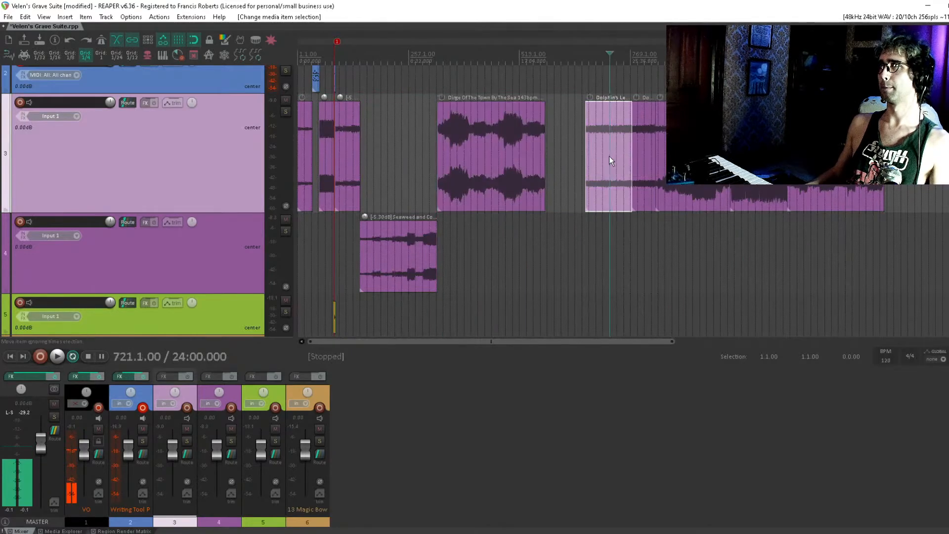
click(642, 152)
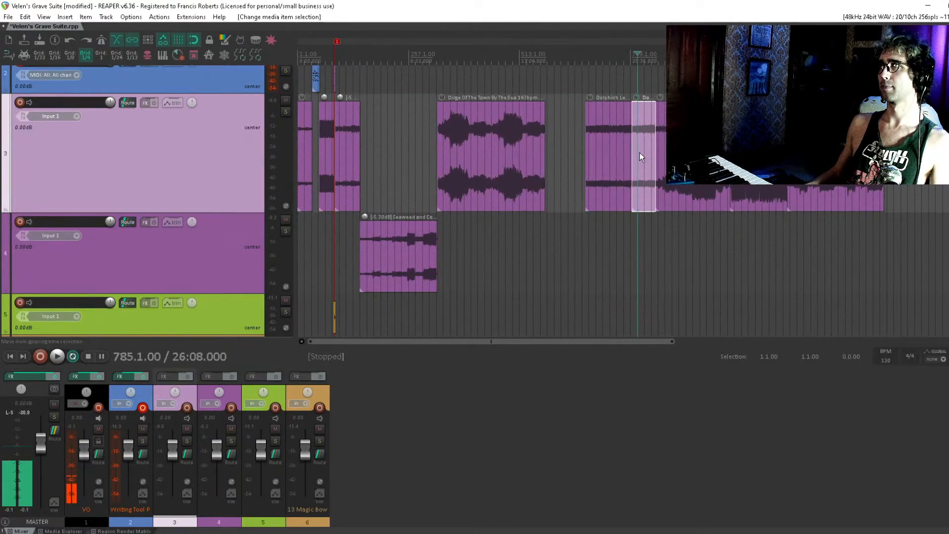
key(space)
click(671, 155)
click(714, 154)
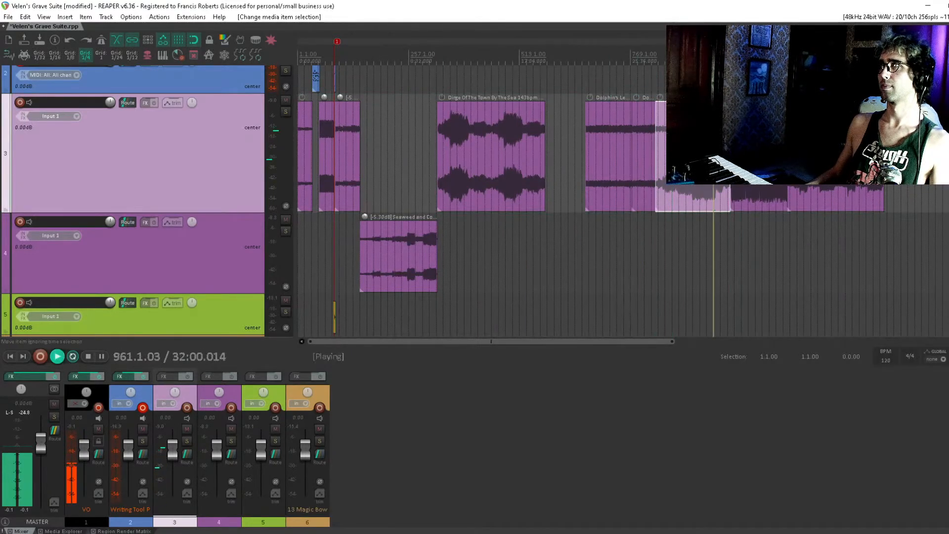
Check the two clips directly after Five Corpses on track 3, stop playback, and delete both.
click(756, 154)
click(824, 154)
key(space)
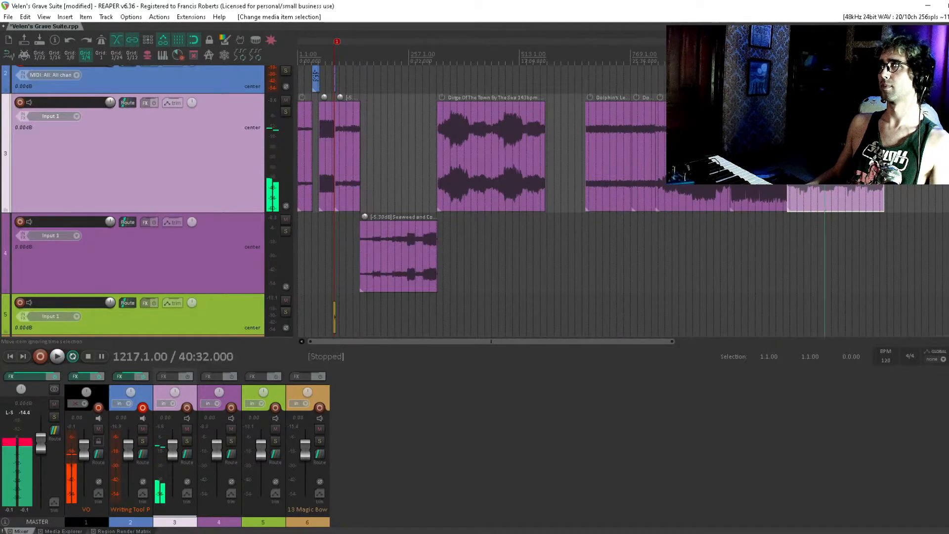
drag(836, 242, 714, 234)
key(Delete)
Select the Seaweed and Corpses Suite clip on track 4 and examine its sections around bars 235, 255 and 271.
mouse_move(561, 243)
mouse_down()
mouse_move(596, 237)
mouse_move(612, 214)
mouse_up()
drag(449, 248, 351, 284)
drag(377, 259, 446, 272)
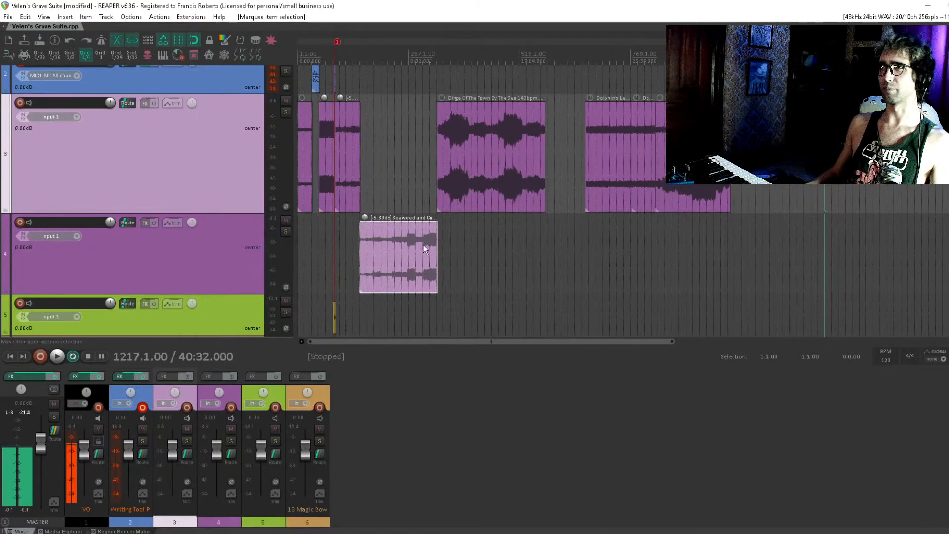
click(408, 240)
scroll(543, 260, up, 5)
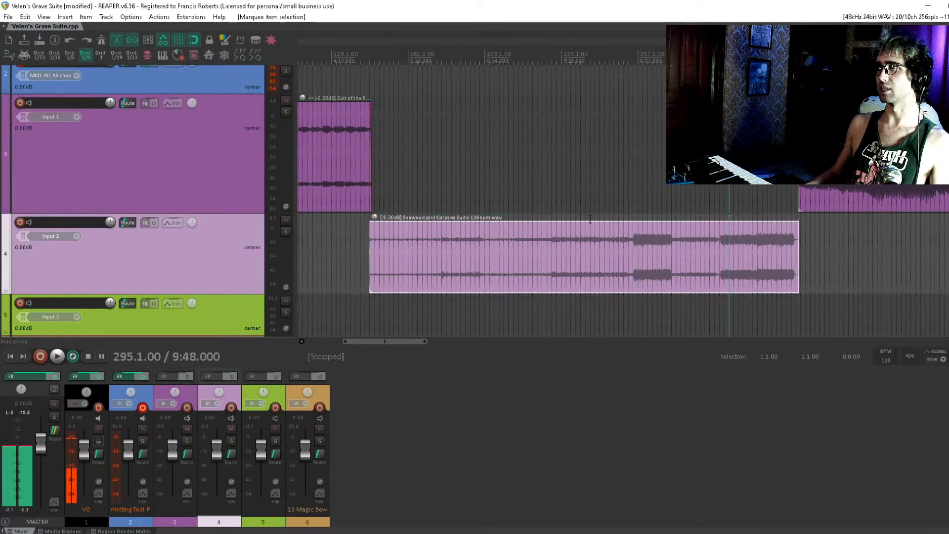
click(588, 220)
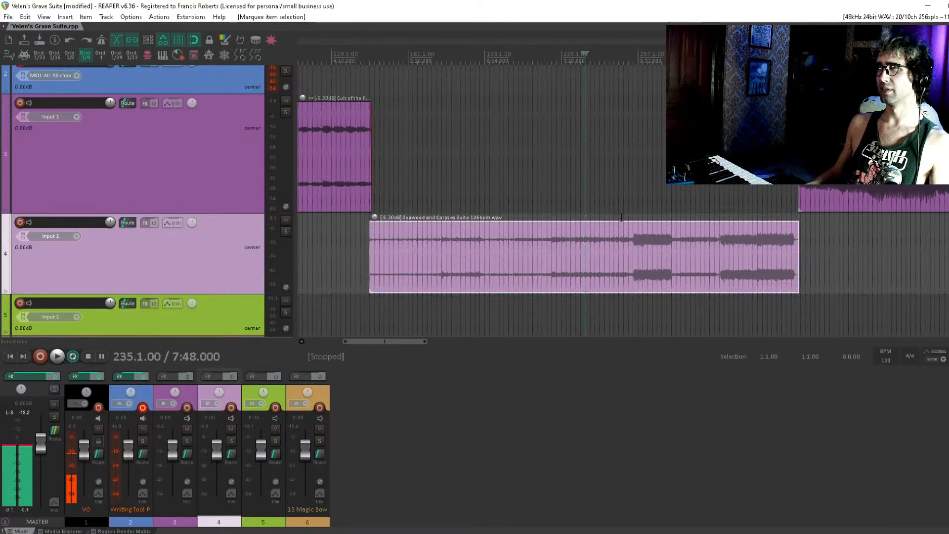
drag(625, 238, 587, 261)
drag(644, 285, 644, 210)
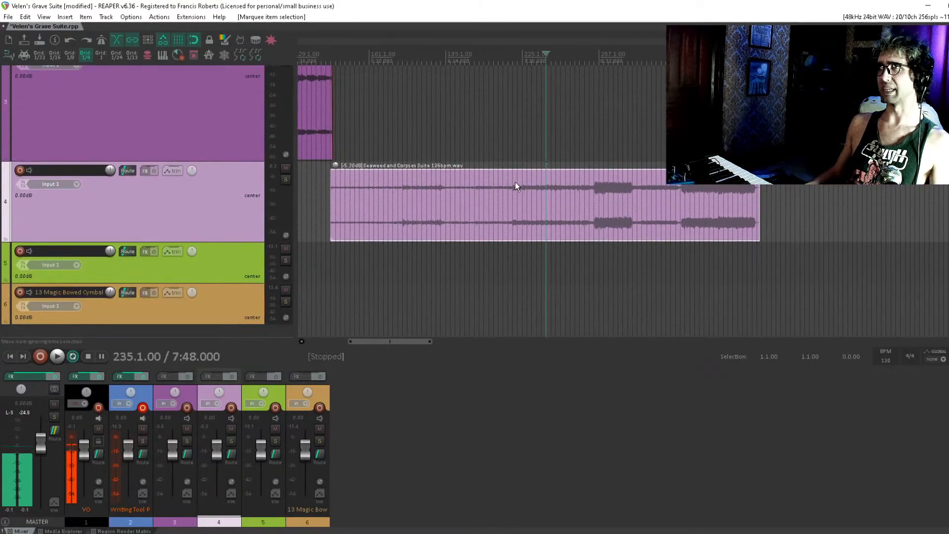
click(515, 182)
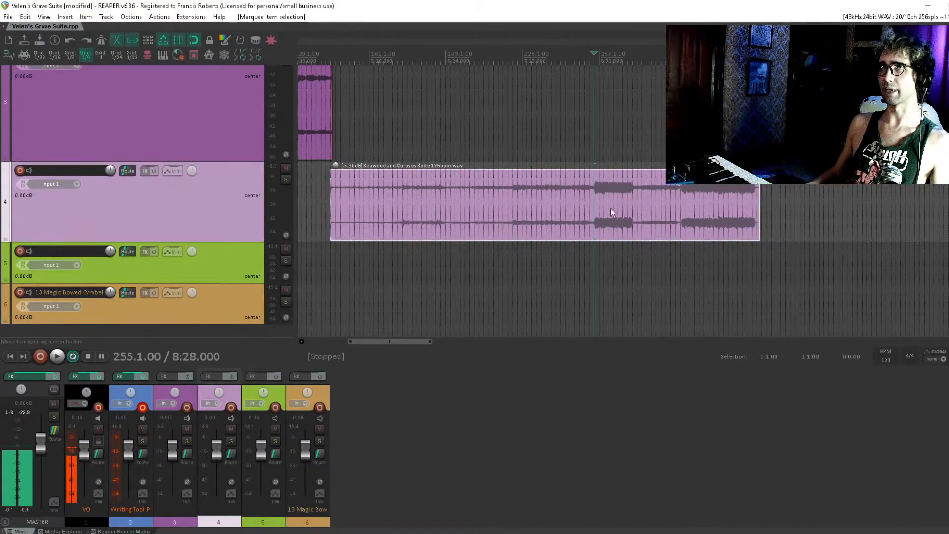
click(634, 182)
Find the Dolphin's Leap (no bg noise) clip on track 3 and play it from its beginning.
drag(861, 126, 521, 198)
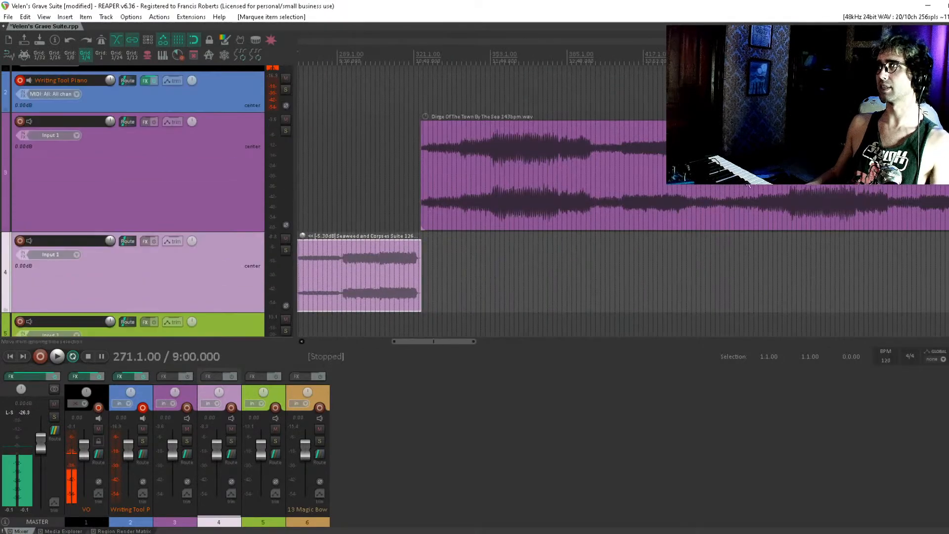
drag(842, 170, 603, 197)
scroll(605, 201, down, 5)
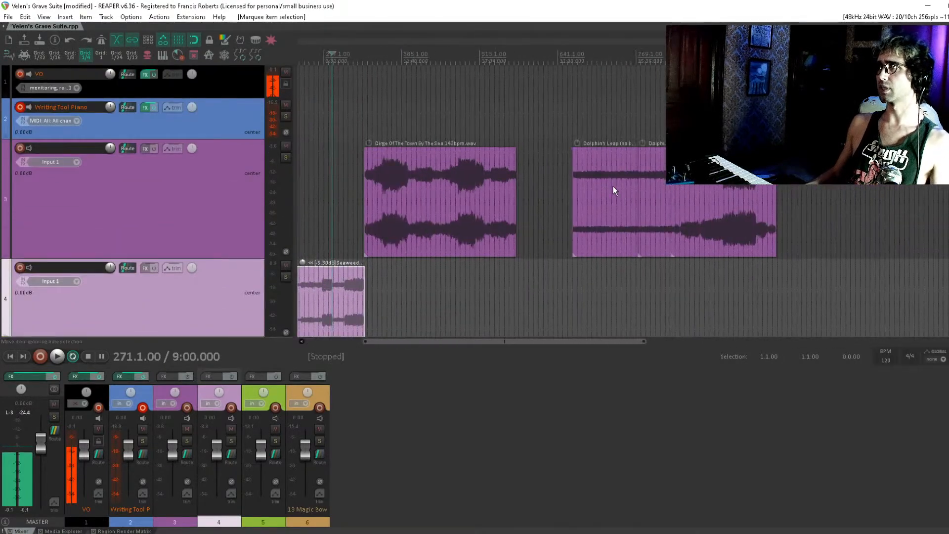
click(606, 193)
scroll(627, 197, up, 5)
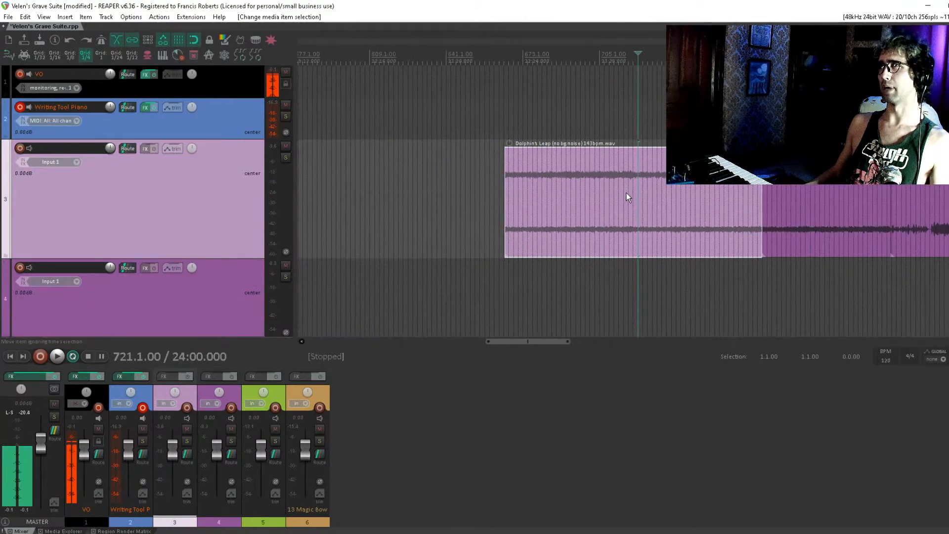
key(space)
key(space)
click(504, 189)
key(space)
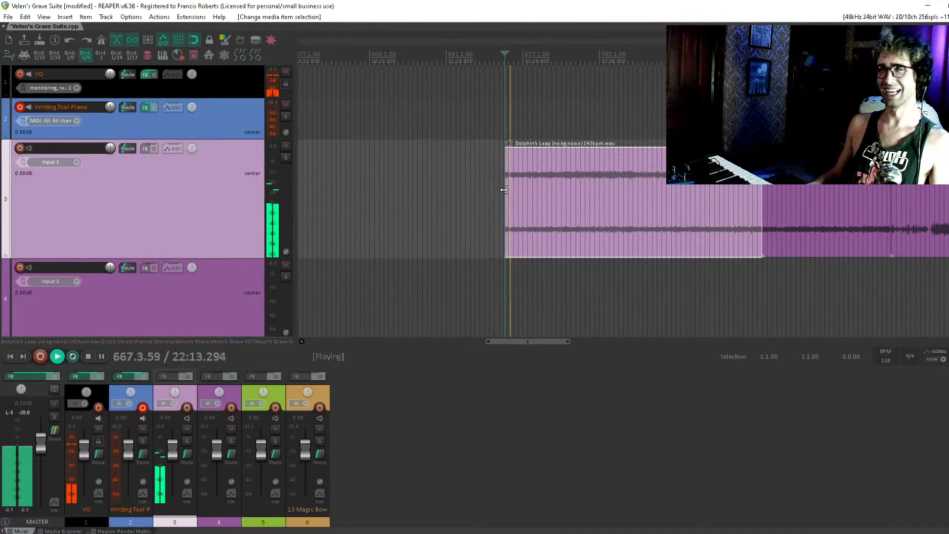
Compare with the short loud clip before the Cult clip on track 3 by playing its opening, then stop playback.
scroll(592, 194, down, 3)
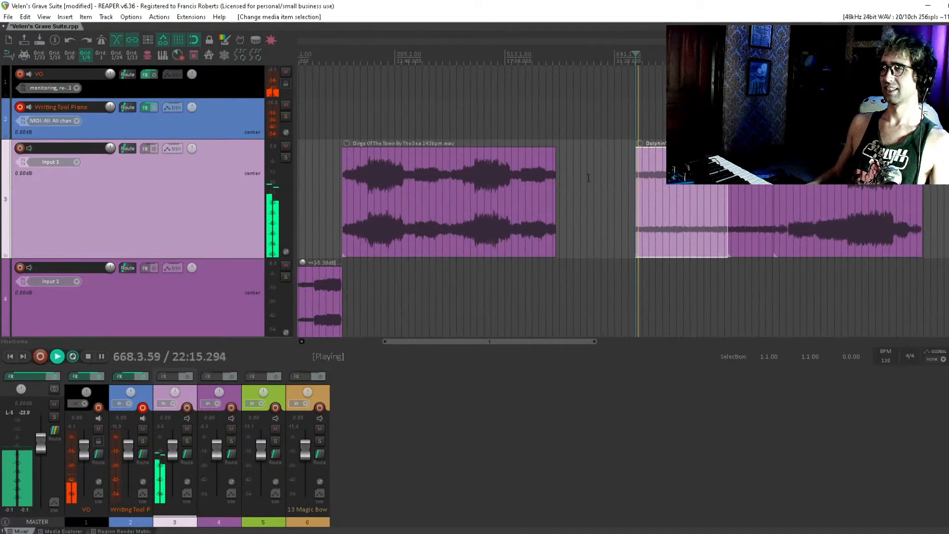
scroll(588, 178, down, 2)
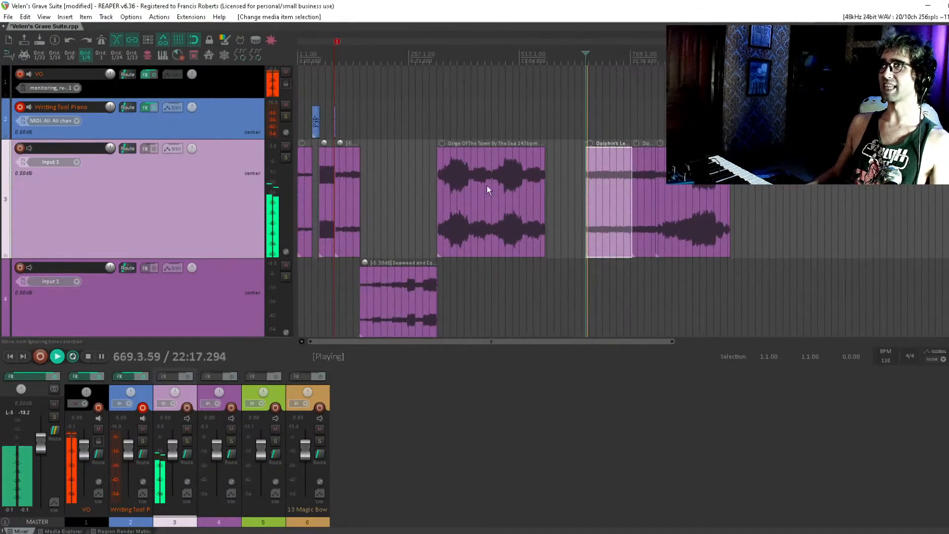
scroll(487, 189, up, 2)
key(space)
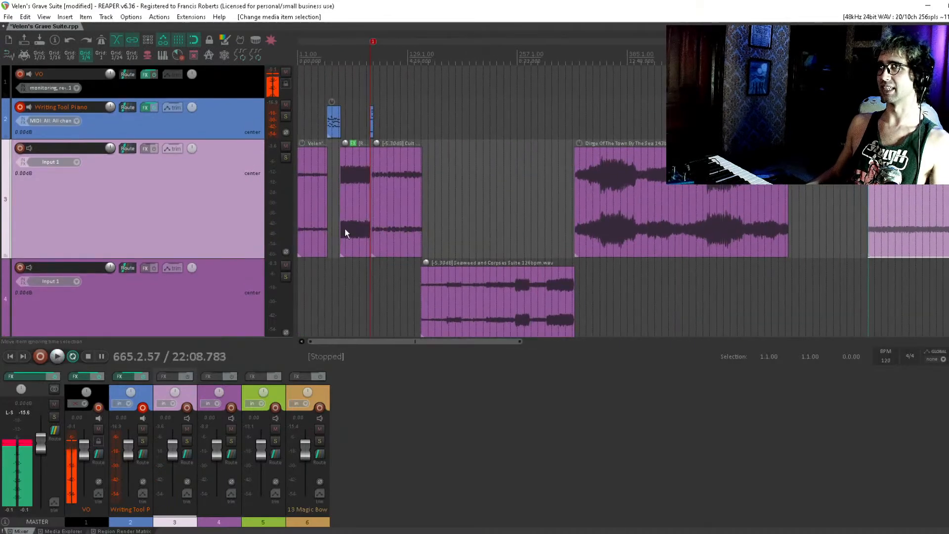
click(342, 229)
key(space)
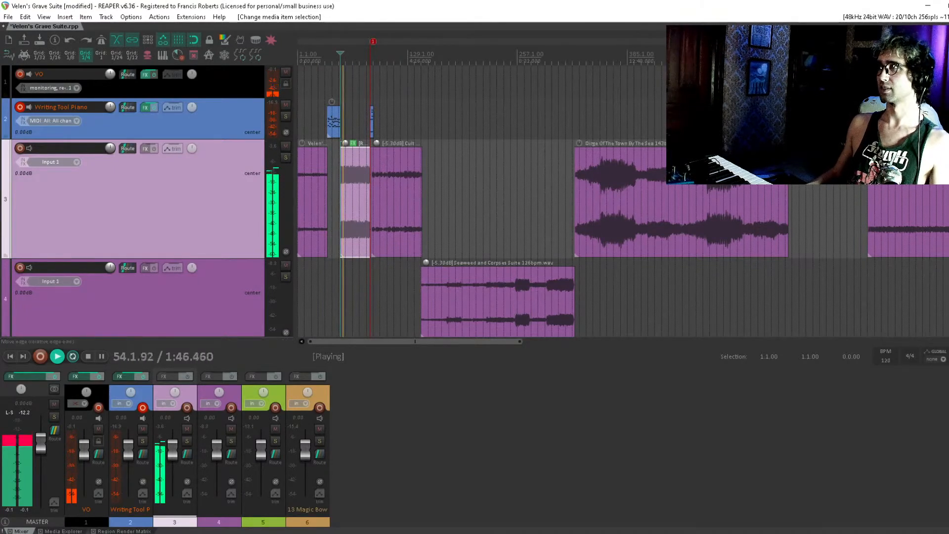
key(space)
Replay the opening of the Dolphin's Leap (no bg noise) clip for comparison, then stop playback.
click(871, 208)
key(space)
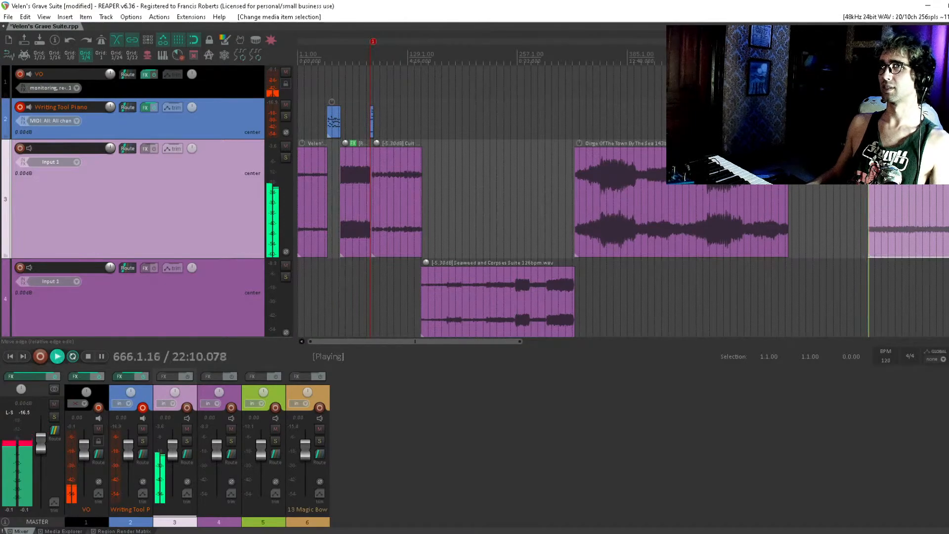
scroll(657, 194, right, 5)
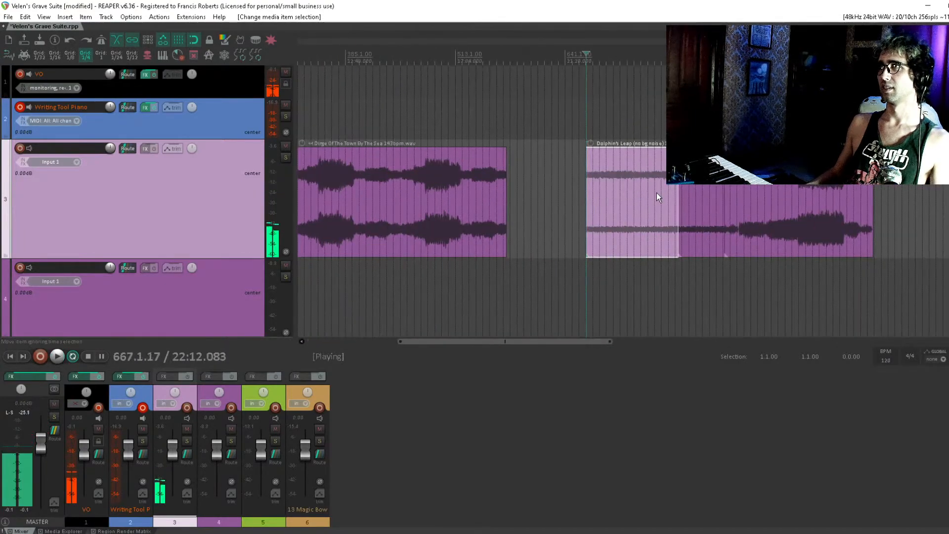
key(space)
Select the second Dolphin's Leap clip, play it from where it begins, and stop playback.
click(648, 198)
scroll(640, 201, up, 2)
scroll(640, 203, up, 2)
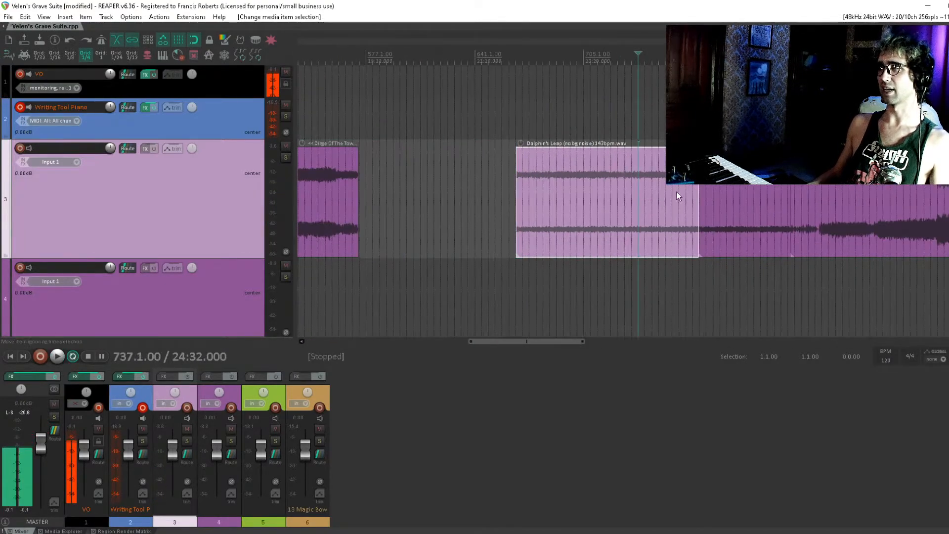
click(701, 204)
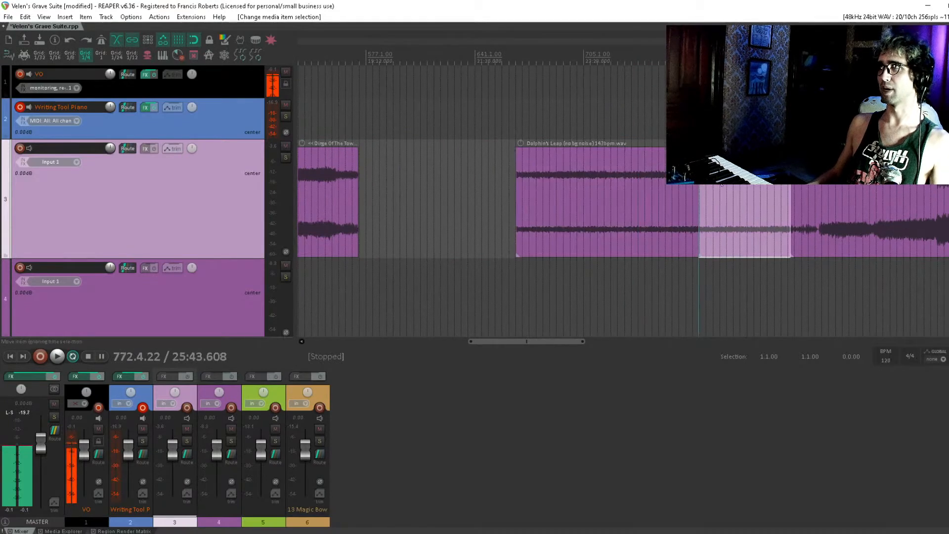
key(space)
scroll(697, 203, right, 3)
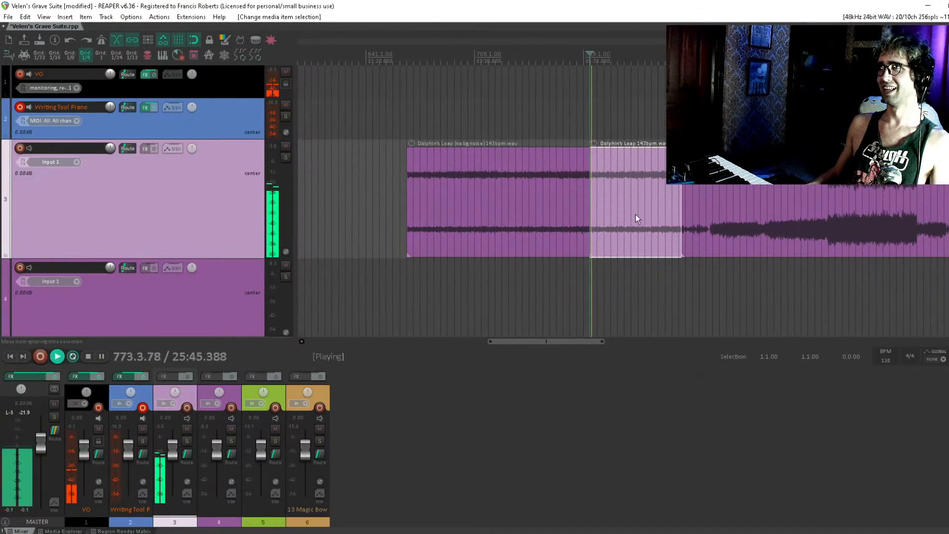
key(space)
Examine the gap before Dolphin's Leap at bar 609 and select the Five Corpses clip at bar 897.
scroll(633, 219, down, 3)
click(590, 191)
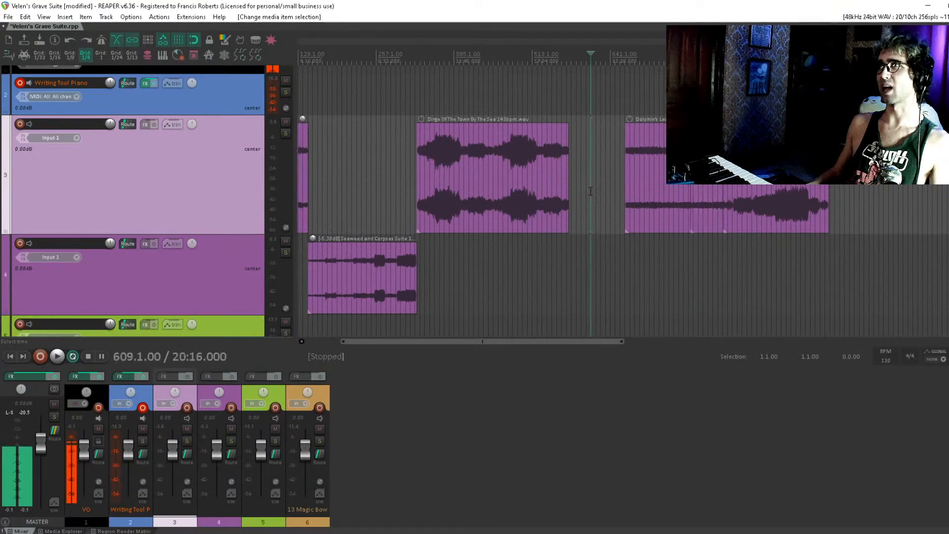
scroll(590, 191, down, 2)
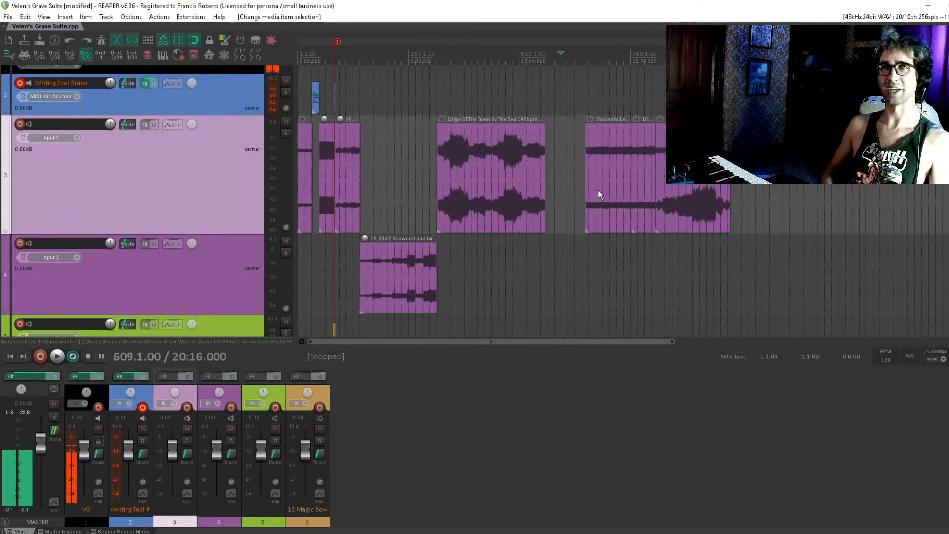
click(686, 210)
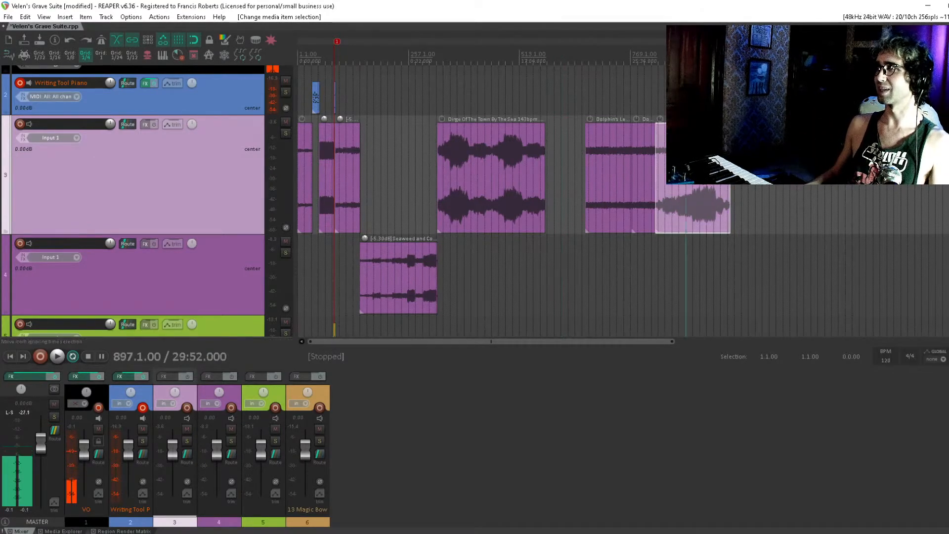
scroll(686, 209, down, 3)
scroll(647, 161, up, 2)
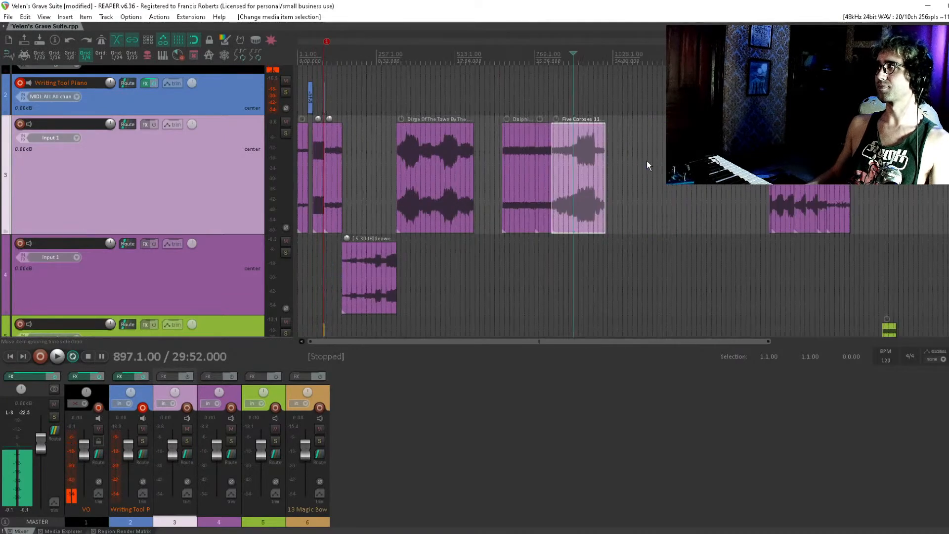
Play The Travelling Man In The Town By The Sea clip on track 3 from its start, then stop playback.
click(780, 210)
scroll(780, 210, up, 8)
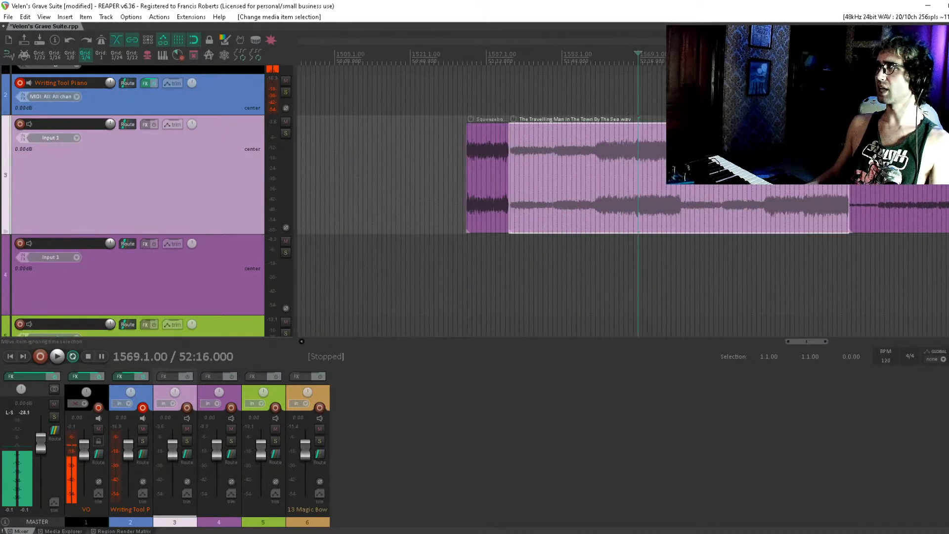
click(509, 152)
key(space)
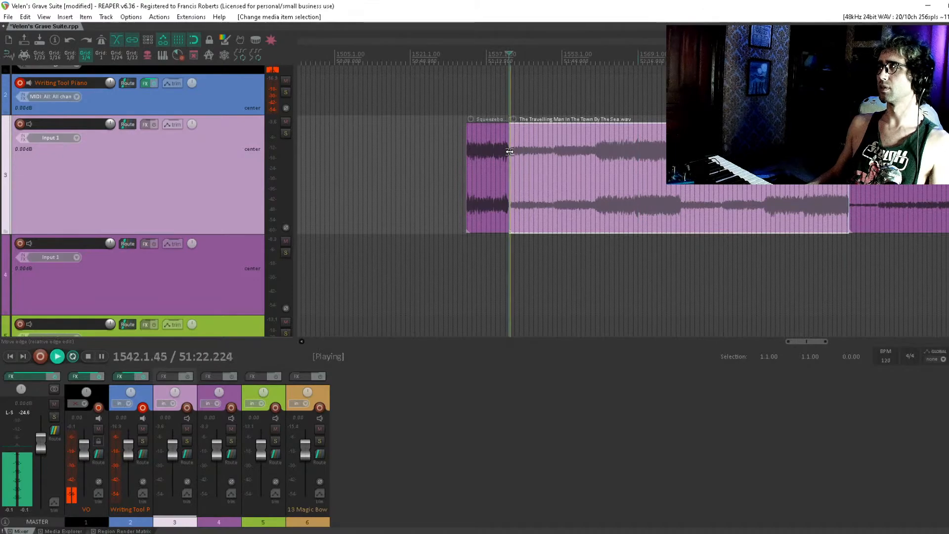
scroll(528, 172, up, 3)
scroll(528, 171, down, 10)
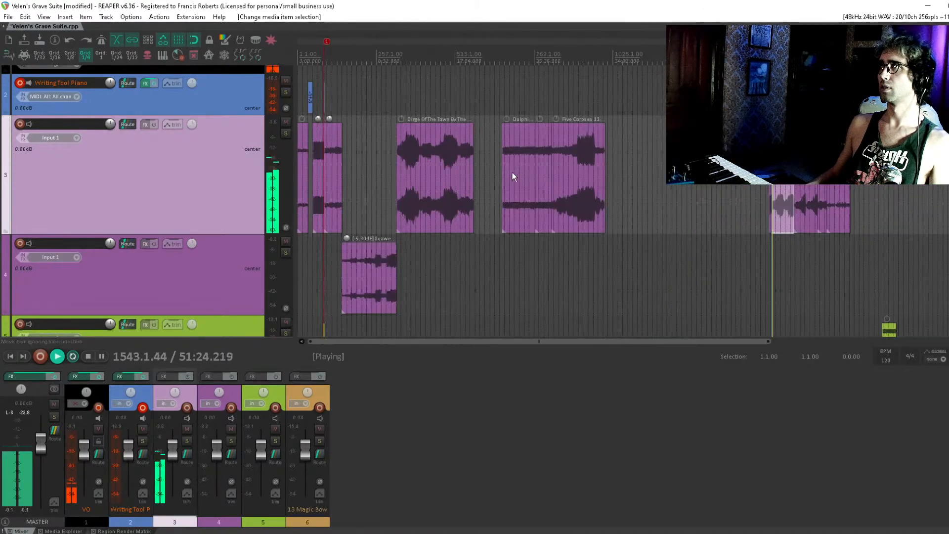
key(space)
Audition the first loud part of the Dirge Of The Town By The Sea clip and its beginning, then stop playback.
click(432, 166)
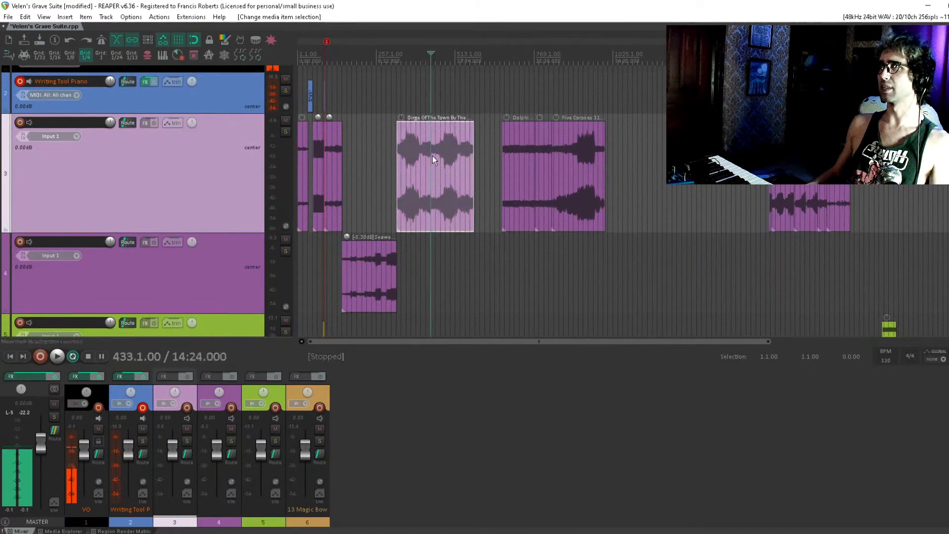
click(408, 136)
key(space)
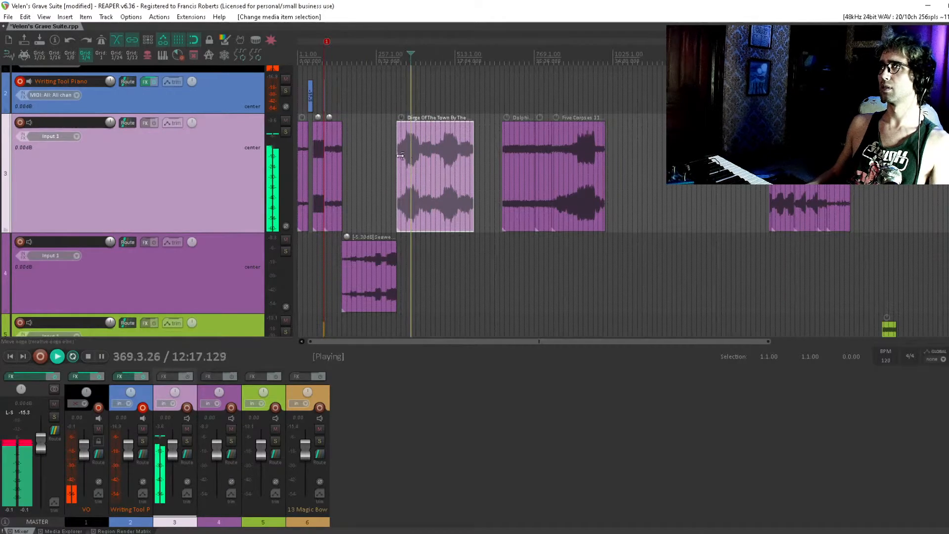
click(397, 157)
key(space)
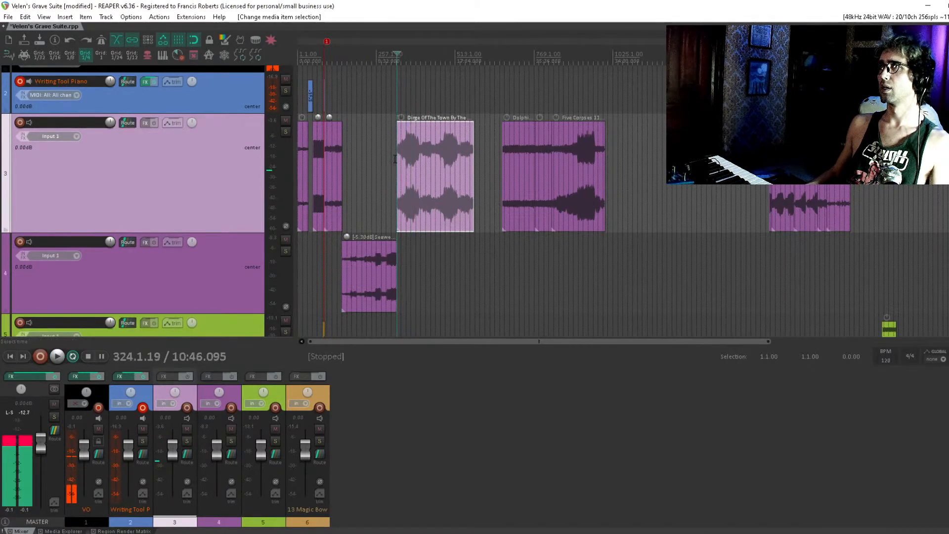
Play the transition from the end of the Seaweed and Corpses Suite into the Dirge clip and select the Dirge clip.
click(396, 159)
scroll(396, 160, up, 7)
key(space)
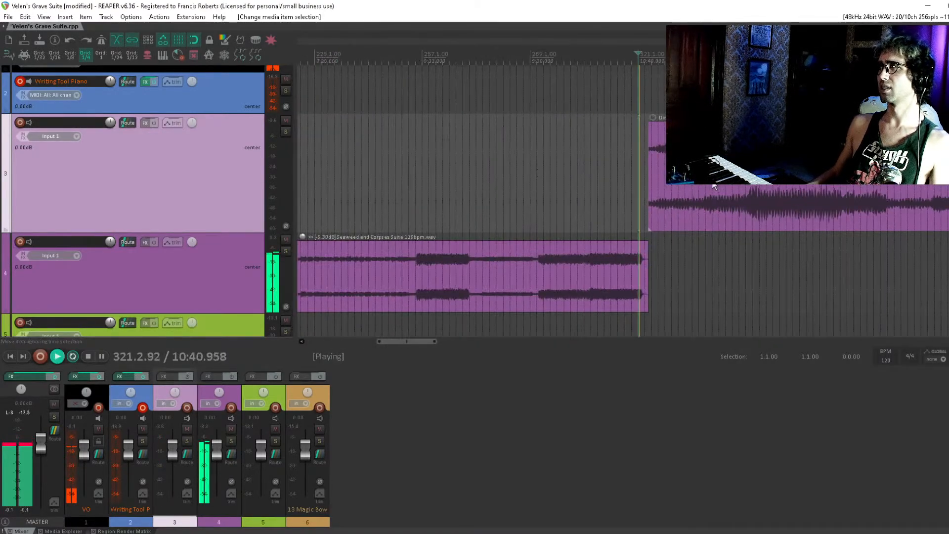
click(648, 177)
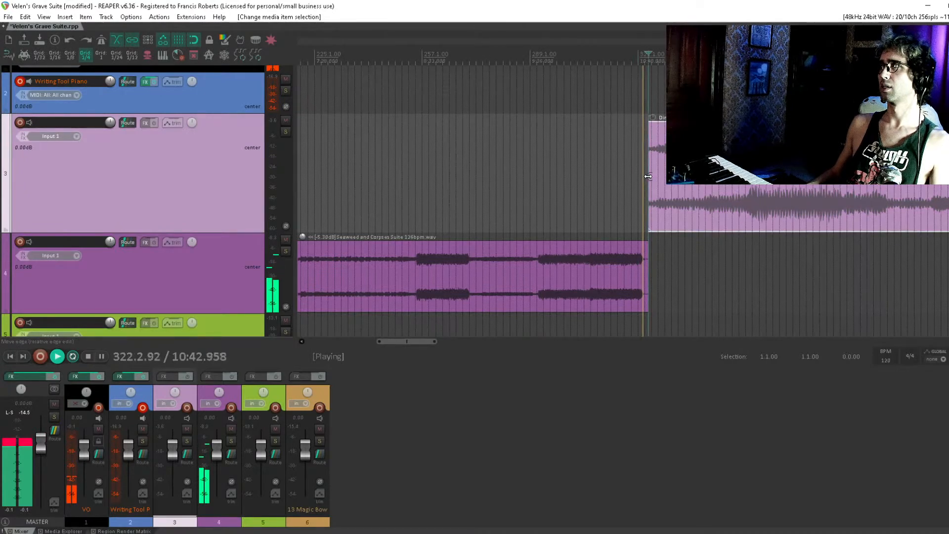
scroll(648, 177, up, 7)
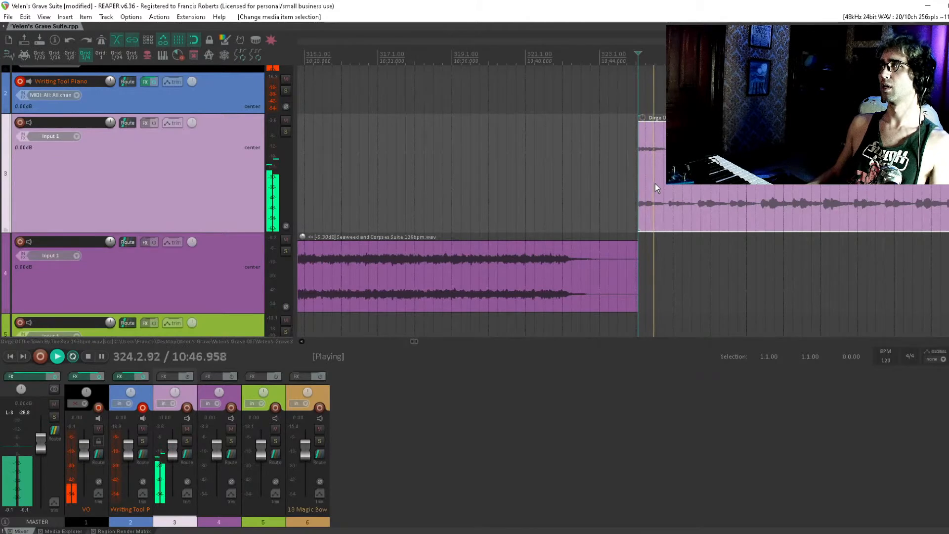
Stop playback and move the Dirge Of The Town By The Sea clip on track 3 to about bar 1150, behind Five Corpses.
scroll(655, 183, down, 8)
scroll(655, 185, down, 4)
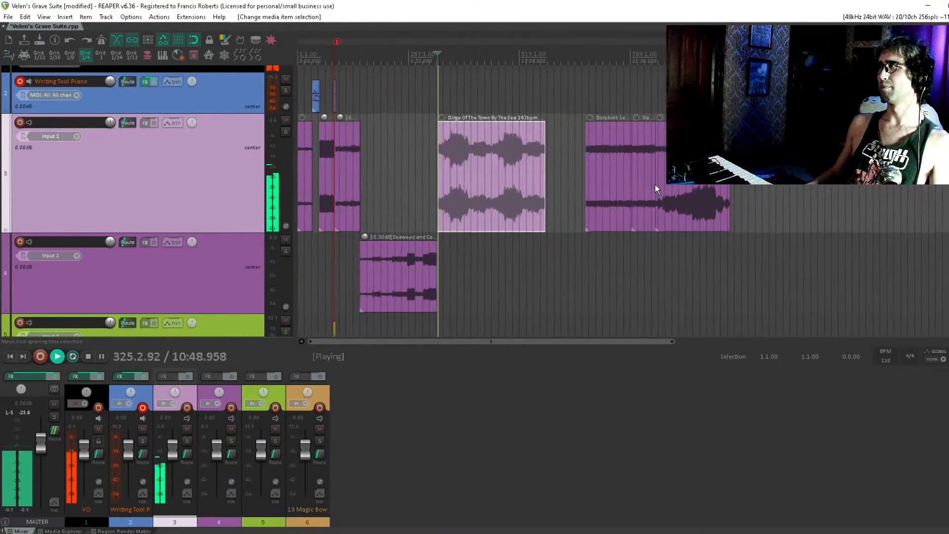
key(space)
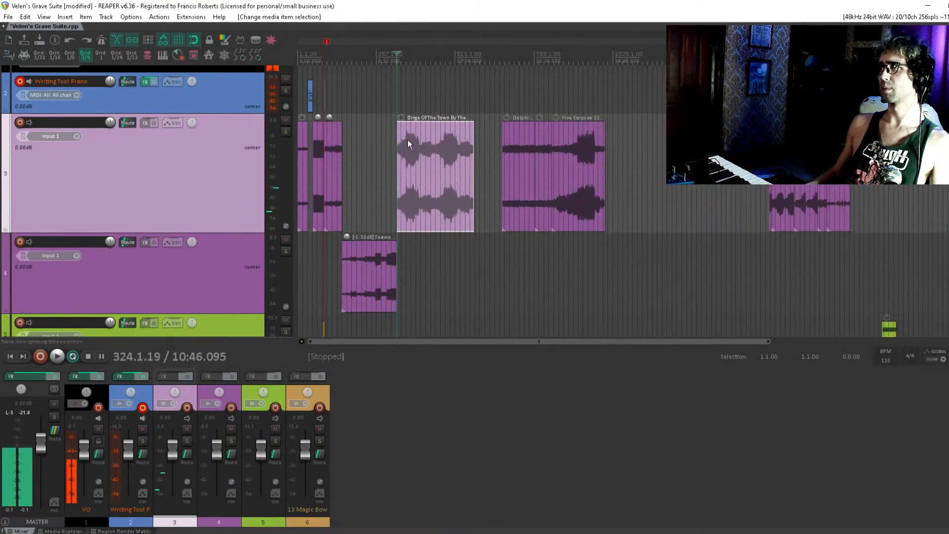
drag(428, 144, 683, 143)
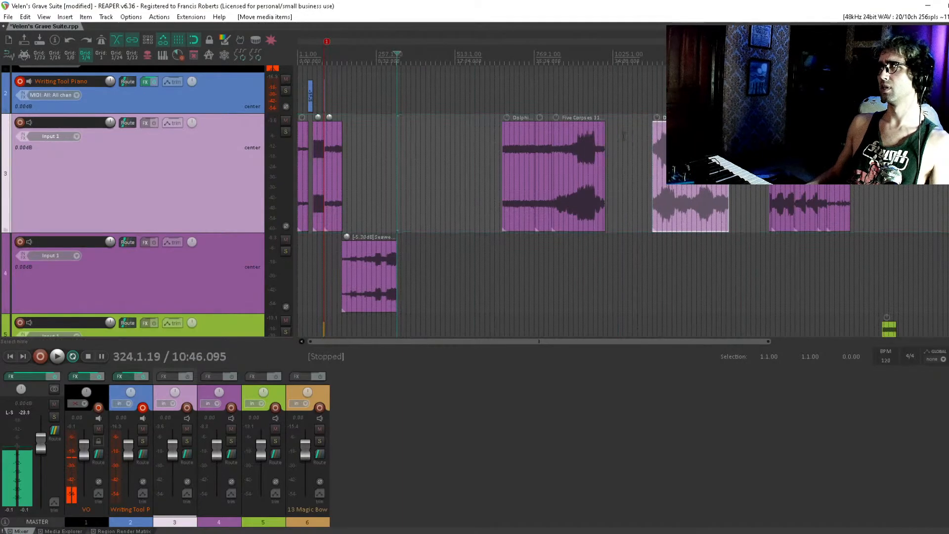
Play the beginning of the Five Corpses clip on track 3, then stop playback.
click(552, 155)
key(space)
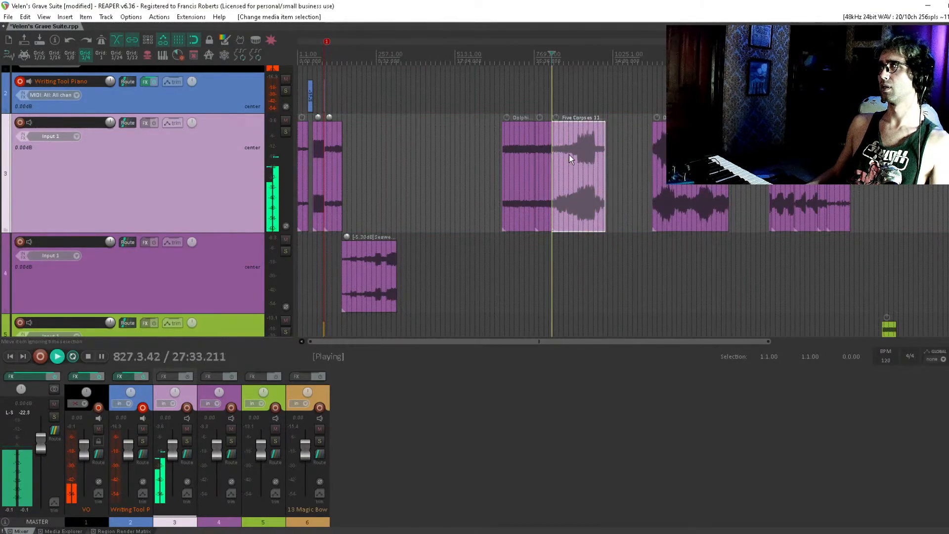
key(space)
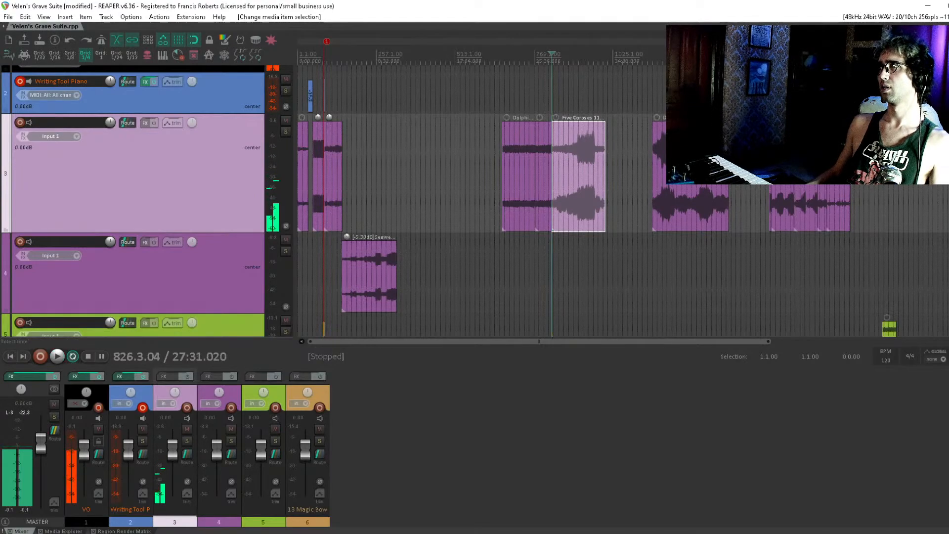
Audition the starts of The Travelling Man In The Town By The Sea and Squeezebox in the Yardarm clips, then stop playback.
click(773, 205)
scroll(773, 205, up, 8)
key(space)
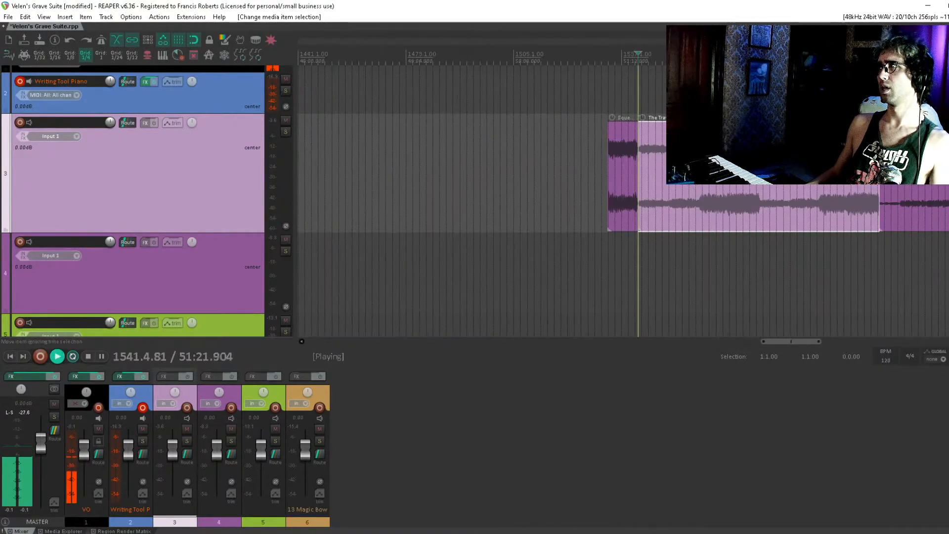
click(618, 158)
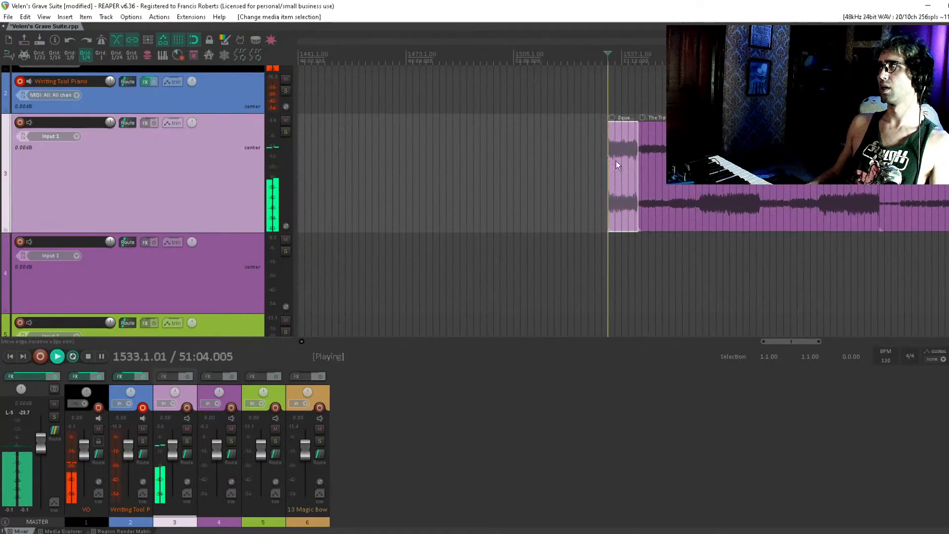
scroll(648, 162, down, 5)
key(space)
Lower the volume of the Squeezebox in the Yardarm clip at bar 1533 and play it from its start.
scroll(644, 135, up, 8)
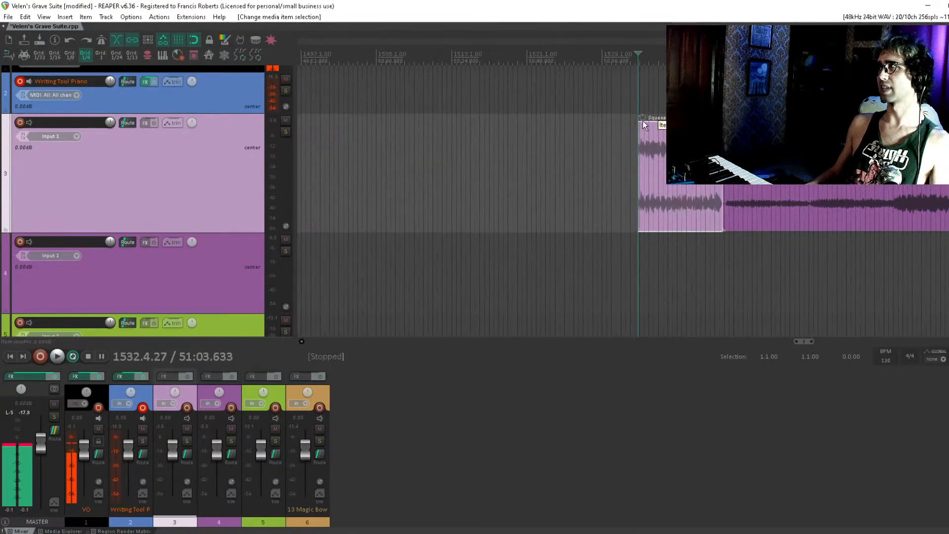
drag(642, 118, 644, 132)
key(space)
scroll(640, 157, down, 4)
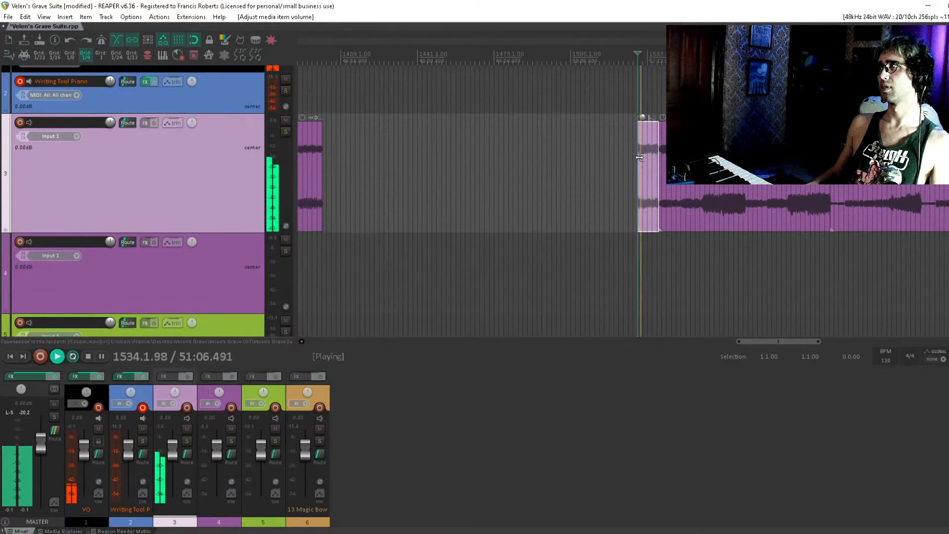
scroll(640, 158, down, 2)
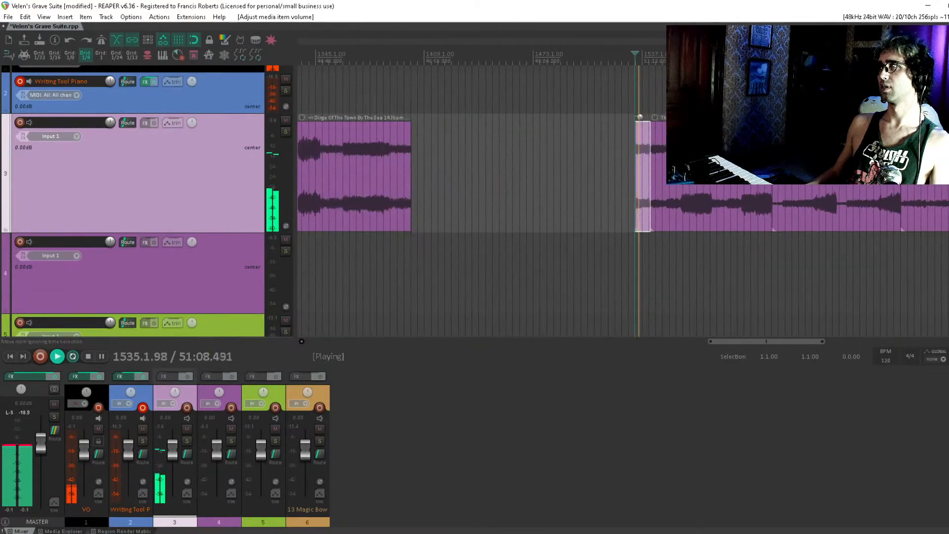
Play the beginning of The Travelling Man clip to compare its loudness with Squeezebox, then stop playback.
click(651, 146)
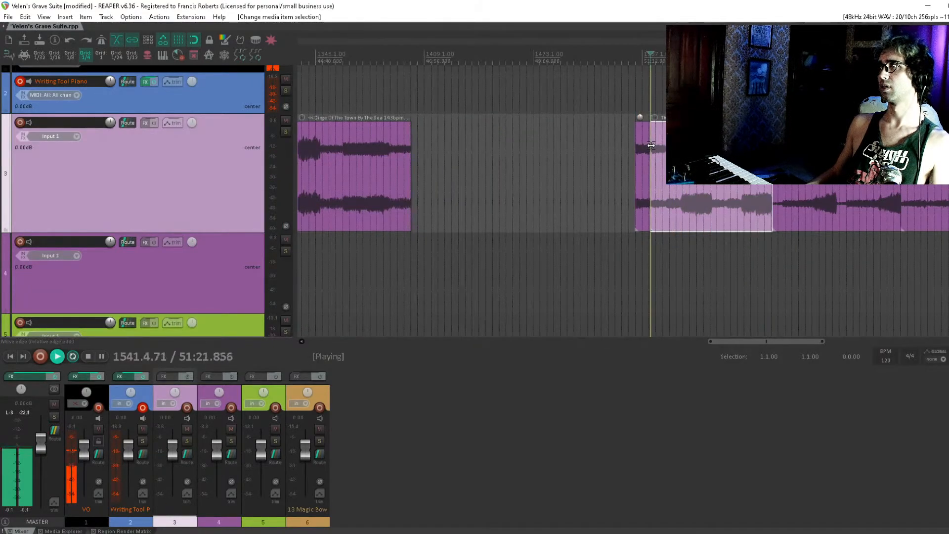
scroll(651, 146, up, 5)
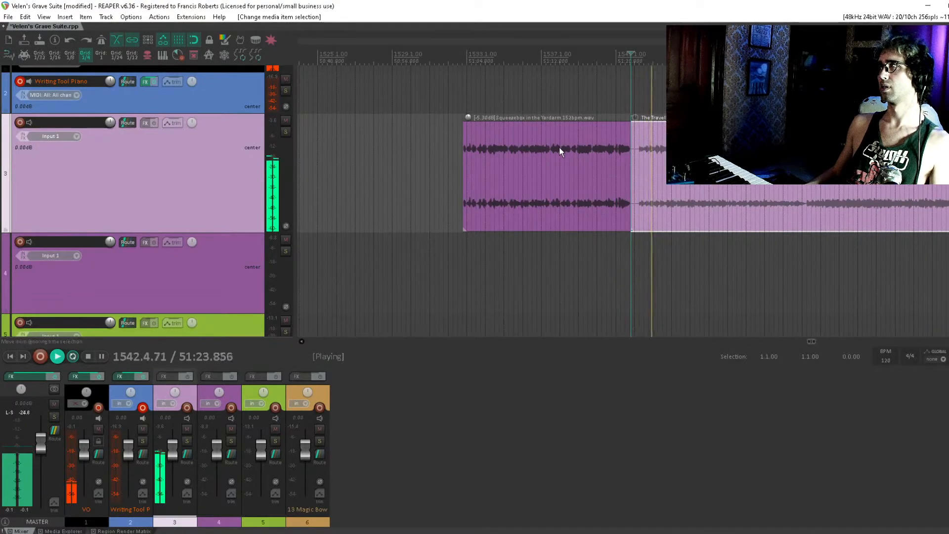
key(space)
Move the Squeezebox and Travelling Man clips together directly behind the Seaweed and Corpses Suite and lower Squeezebox to -11.1 dB.
scroll(558, 147, down, 6)
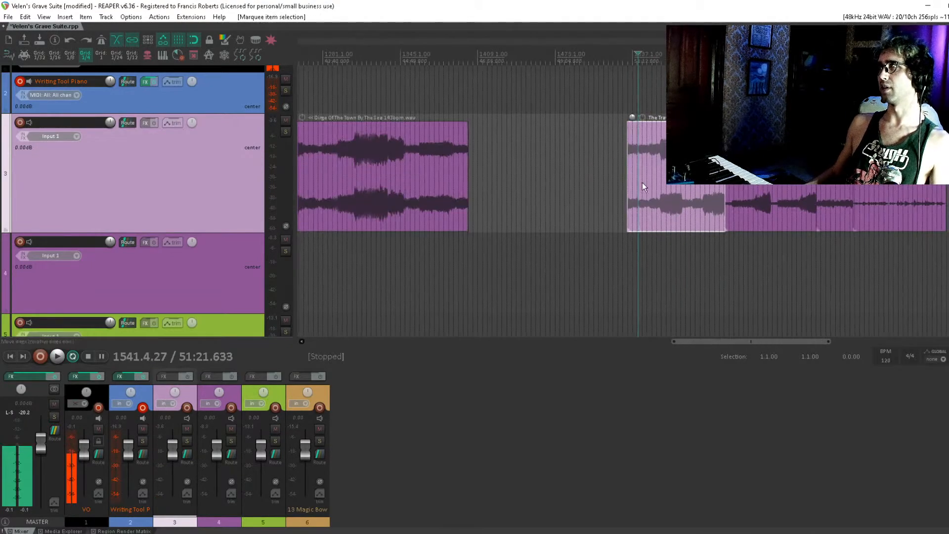
drag(642, 187, 734, 188)
click(686, 190)
scroll(687, 190, up, 8)
scroll(517, 151, down, 4)
drag(534, 144, 546, 181)
Move The Travelling Man clip down to track 4 and shift it earlier to overlap the end of Squeezebox slightly.
click(692, 203)
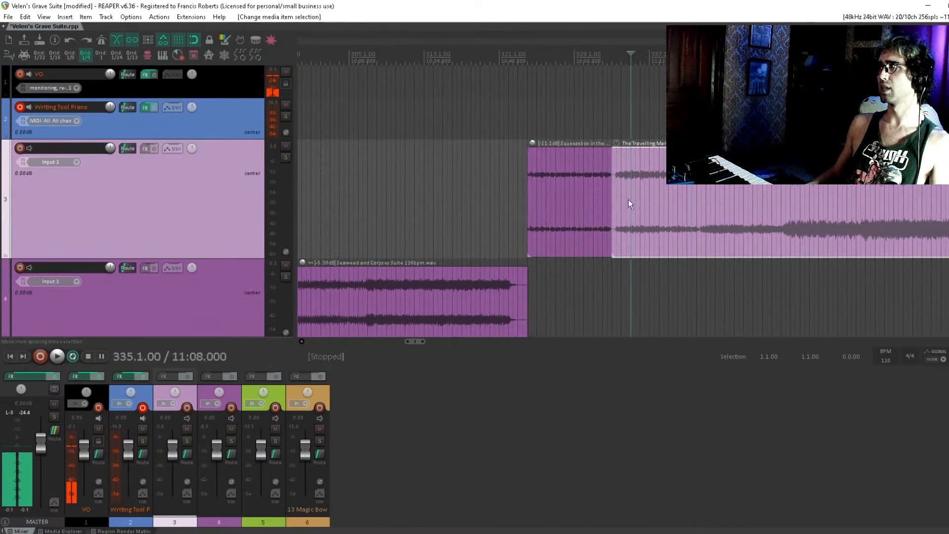
drag(613, 255, 615, 271)
scroll(611, 243, up, 8)
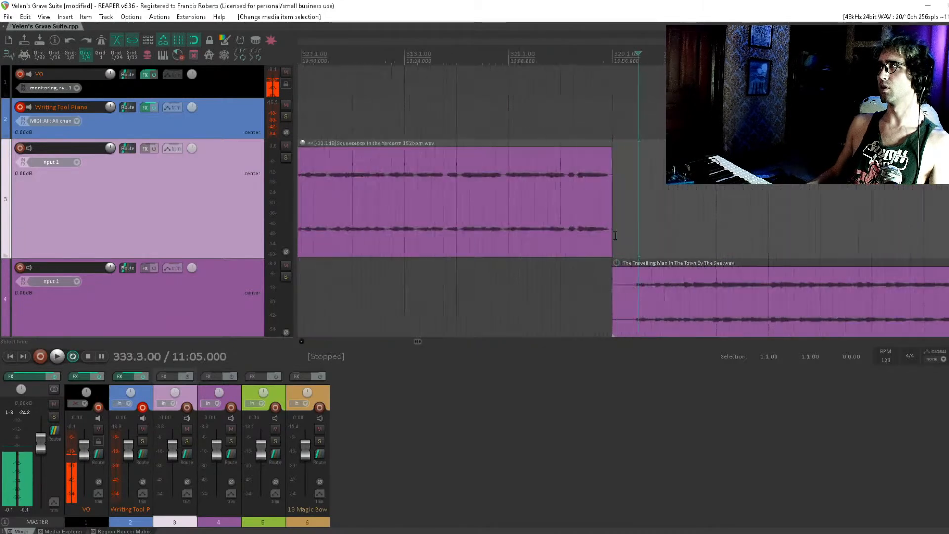
scroll(611, 244, down, 1)
scroll(612, 243, left, 1)
drag(720, 269, 639, 268)
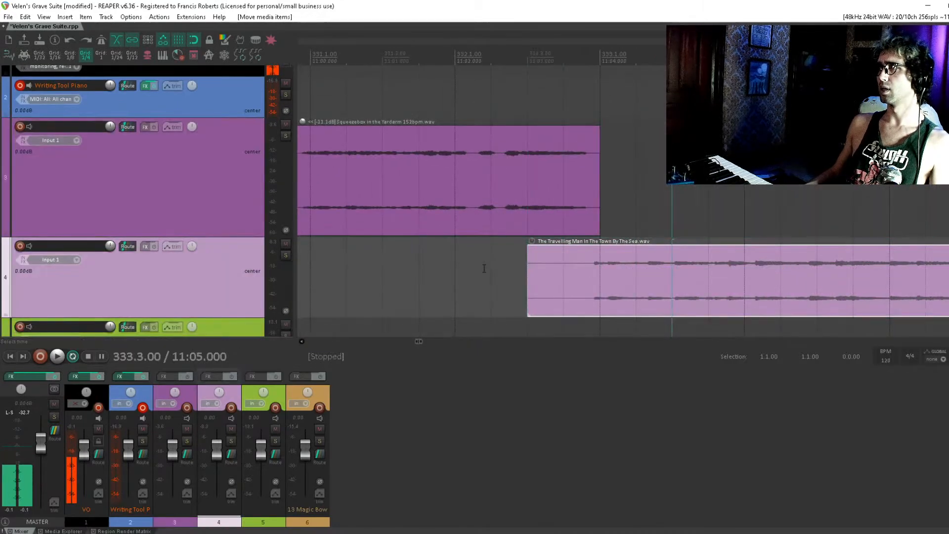
Play the overlap from Squeezebox into The Travelling Man, then stop playback.
click(484, 268)
key(space)
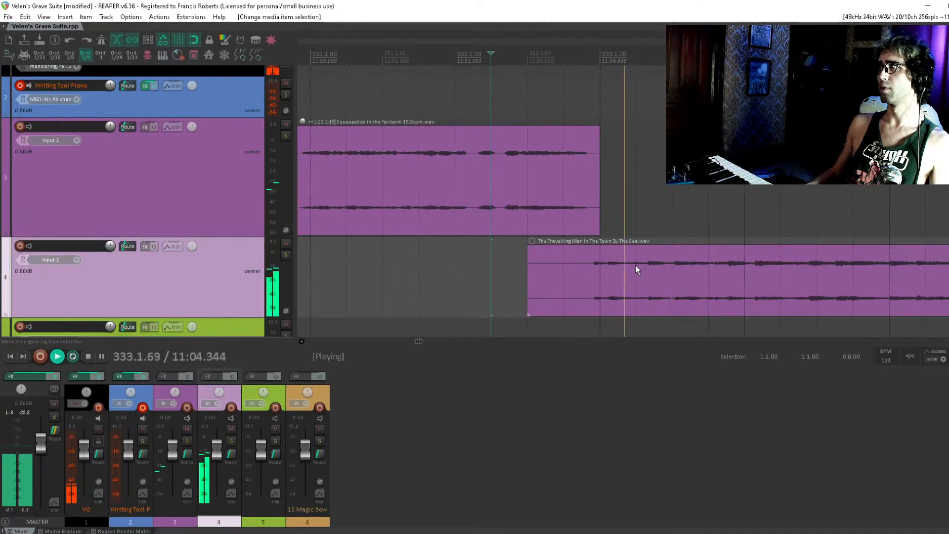
scroll(622, 259, down, 6)
key(space)
Shift the Squeezebox and Travelling Man clips earlier together so Squeezebox overlaps the end of the Seaweed and Corpses Suite.
scroll(566, 257, down, 4)
drag(484, 258, 573, 252)
click(545, 216)
click(530, 212)
mouse_move(603, 195)
mouse_down()
mouse_move(671, 252)
mouse_move(603, 187)
mouse_up()
Play the transition from the end of the Seaweed and Corpses Suite into Squeezebox, starting around bar 321.
click(519, 182)
key(space)
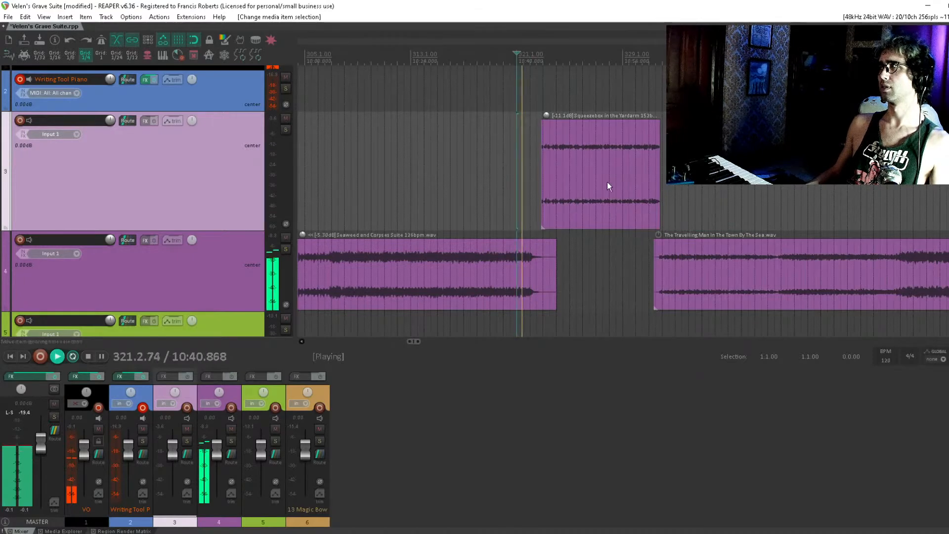
scroll(609, 187, up, 3)
drag(736, 210, 679, 215)
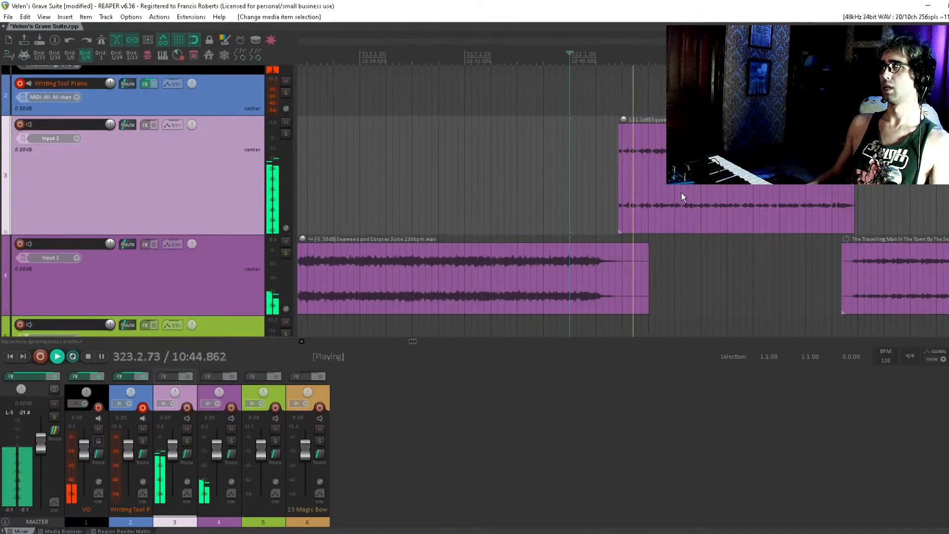
Stop playback and move the Squeezebox and Travelling Man clips slightly later together to shorten the overlap with the Seaweed suite.
drag(707, 181, 894, 271)
key(space)
drag(681, 203, 701, 203)
Play the transition again and add a short fade-out at the end of the Seaweed and Corpses Suite clip.
click(572, 197)
key(space)
drag(648, 243, 633, 245)
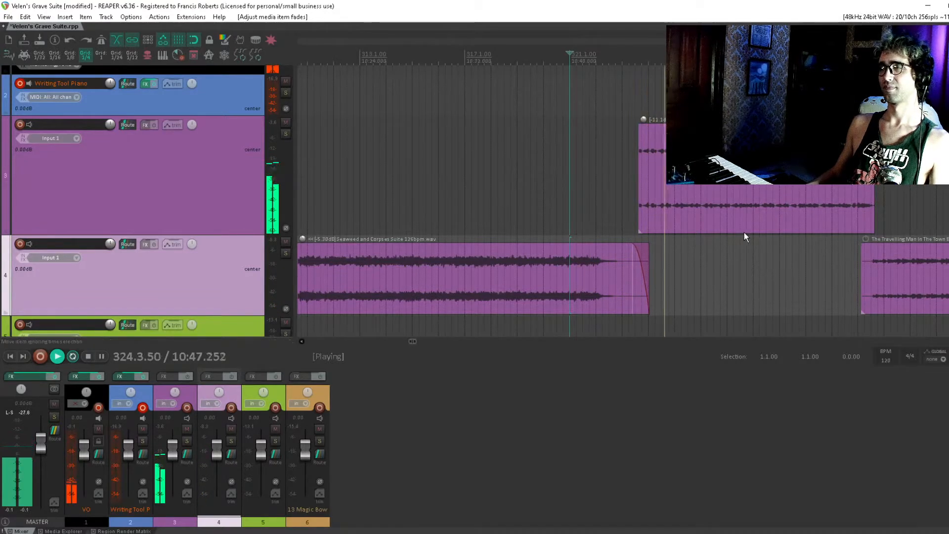
drag(767, 232, 743, 232)
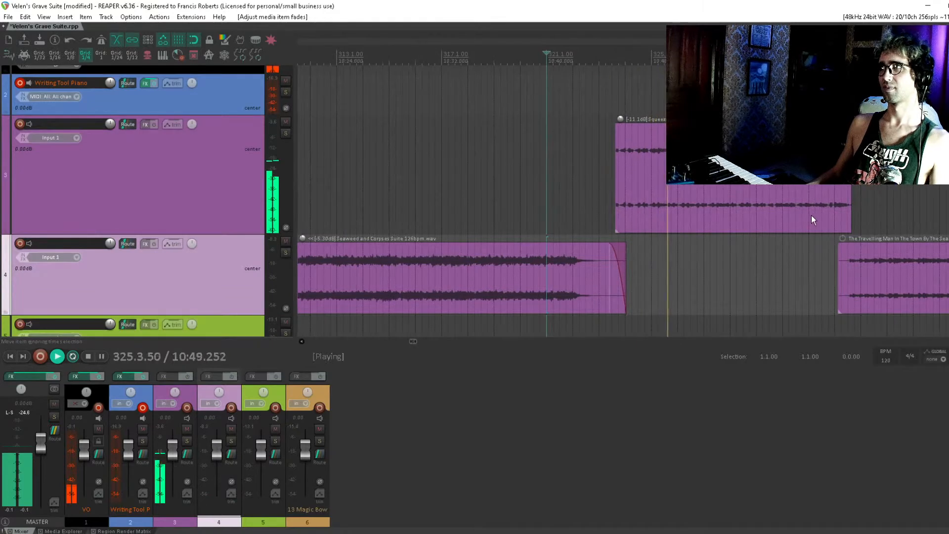
drag(811, 215, 572, 170)
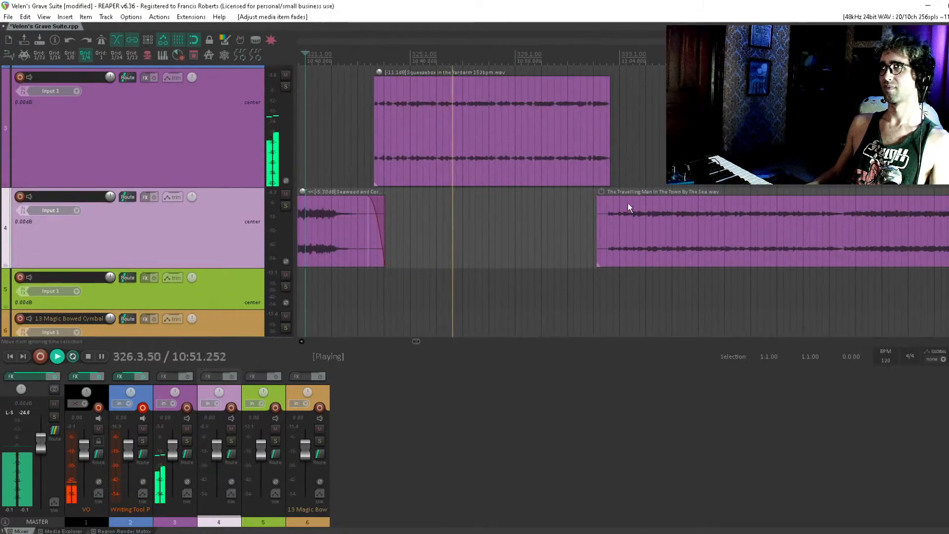
Play Squeezebox in the Yardarm into The Travelling Man and lower the Squeezebox clip's volume to about -18 dB.
click(438, 123)
mouse_move(378, 77)
mouse_down()
mouse_move(378, 102)
mouse_move(381, 79)
mouse_up()
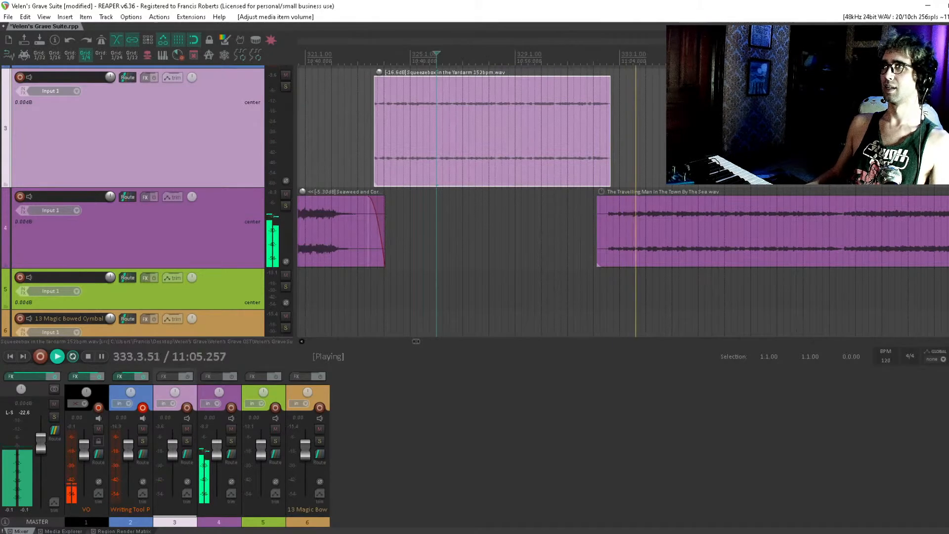
mouse_move(378, 74)
drag(378, 75, 378, 156)
Listen through The Travelling Man clip on track 4 into its first loud part and select the clip.
scroll(662, 159, down, 3)
scroll(662, 159, down, 5)
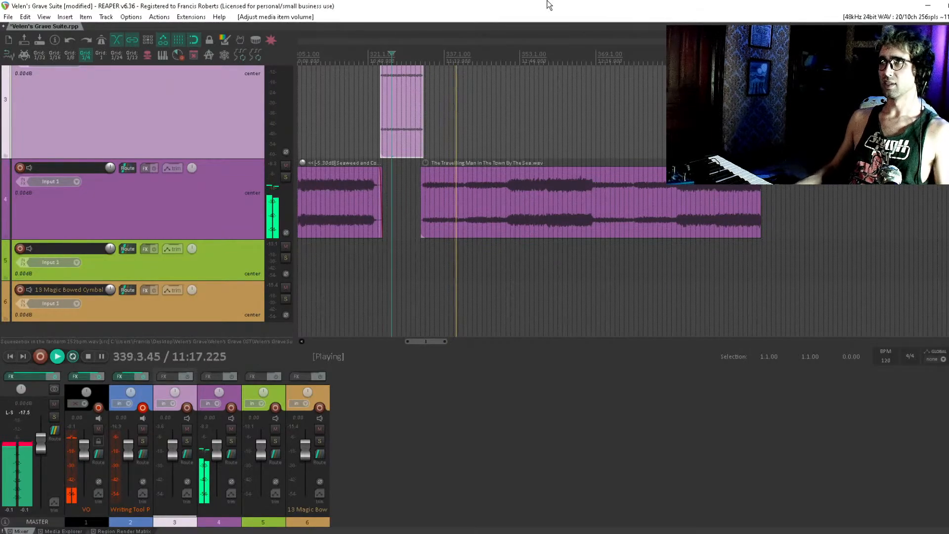
scroll(518, 148, up, 2)
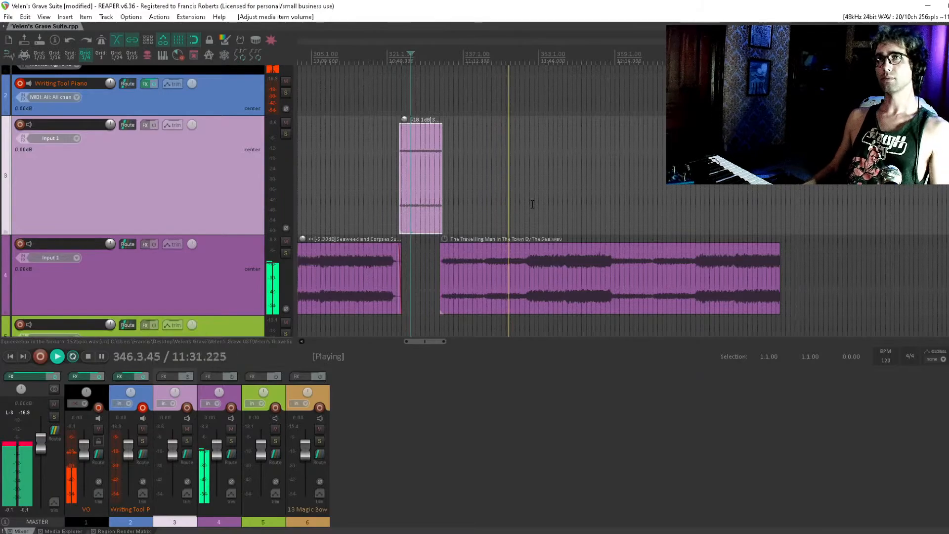
scroll(507, 144, down, 2)
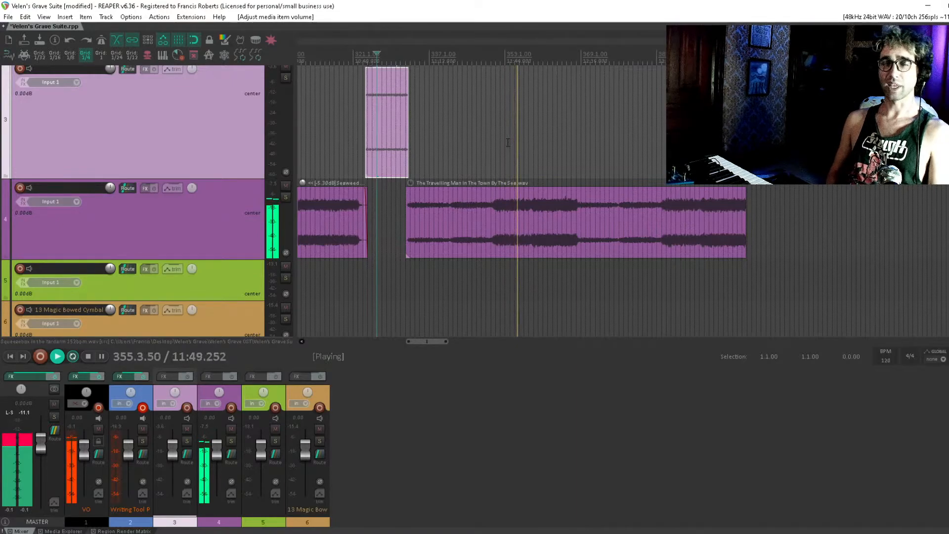
drag(538, 127, 710, 130)
drag(467, 151, 484, 132)
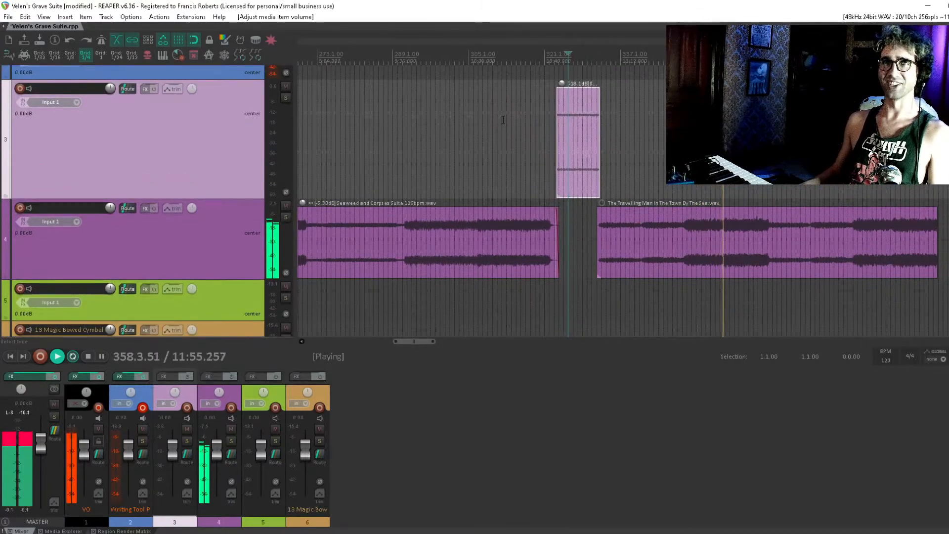
drag(784, 183, 630, 182)
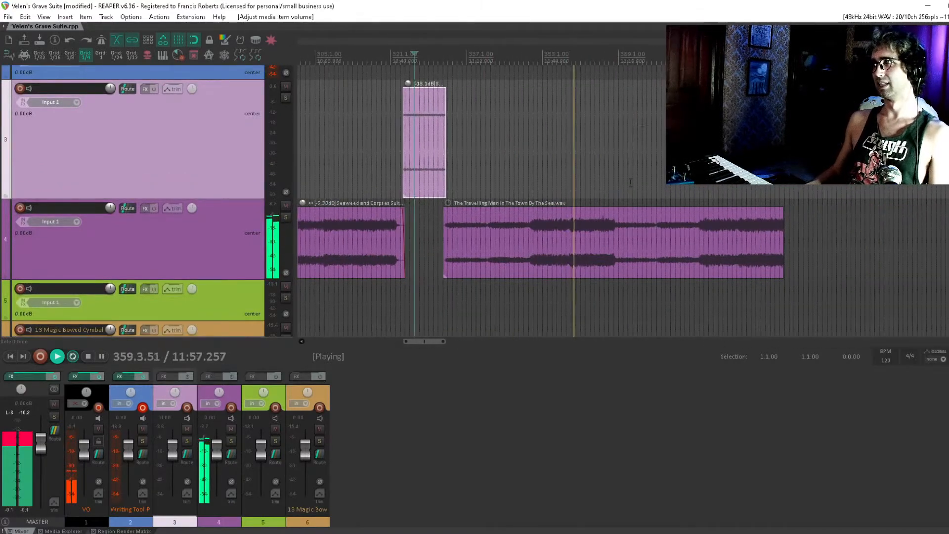
click(615, 223)
Move the Dolphin's Leap clip earlier on track 3, close to The Travelling Man clip.
scroll(615, 223, down, 6)
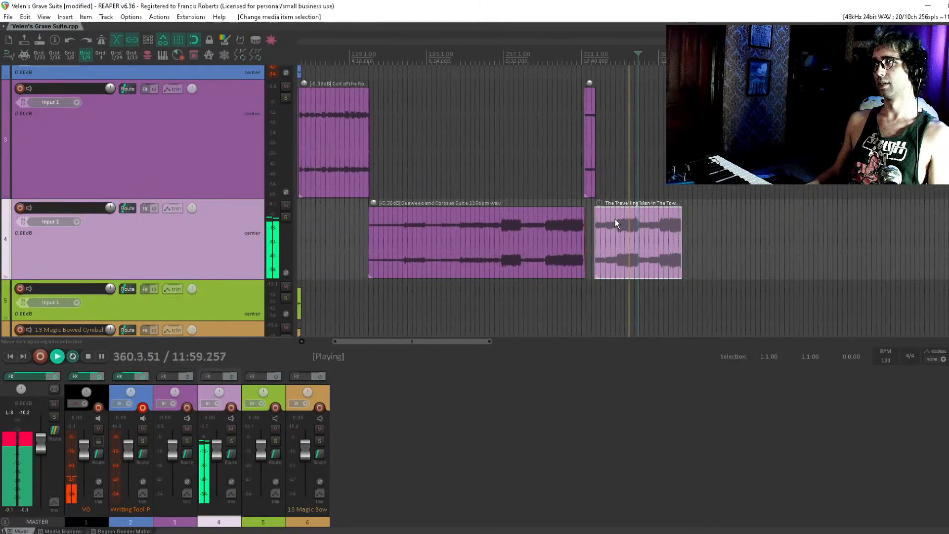
scroll(615, 218, down, 3)
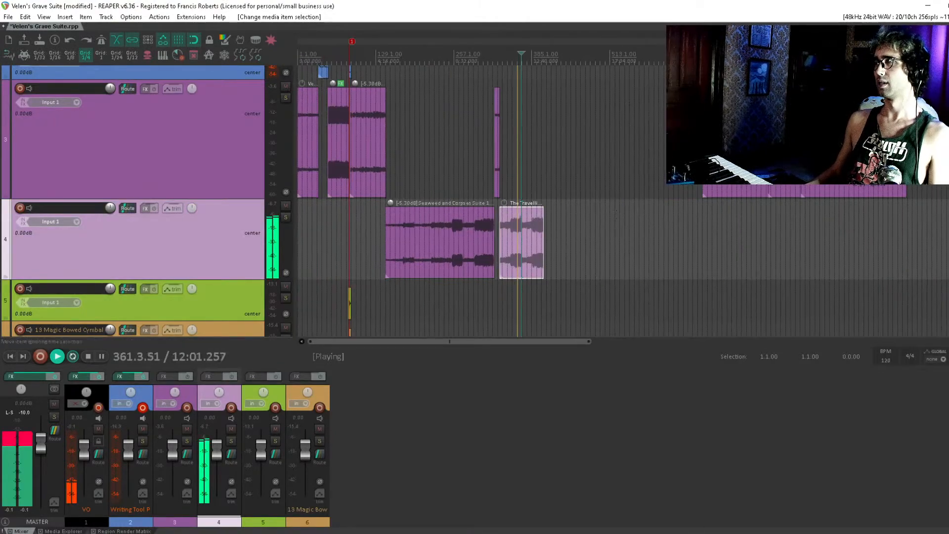
drag(756, 102, 391, 165)
click(622, 143)
scroll(391, 166, up, 8)
drag(471, 173, 746, 196)
drag(689, 194, 471, 192)
Trim the end of The Travelling Man clip back to bar 368 and align the start of Dolphin's Leap with it.
scroll(557, 233, up, 4)
scroll(558, 232, down, 4)
drag(863, 279, 599, 257)
scroll(632, 271, up, 6)
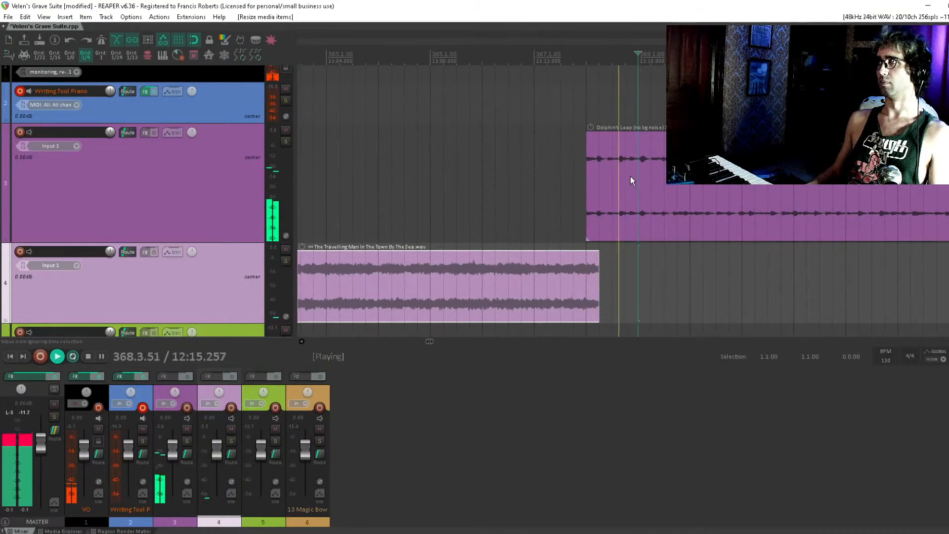
key(space)
drag(631, 176, 642, 177)
Play the cut from The Travelling Man into Dolphin's Leap from several starting points, then stop playback.
click(467, 172)
key(space)
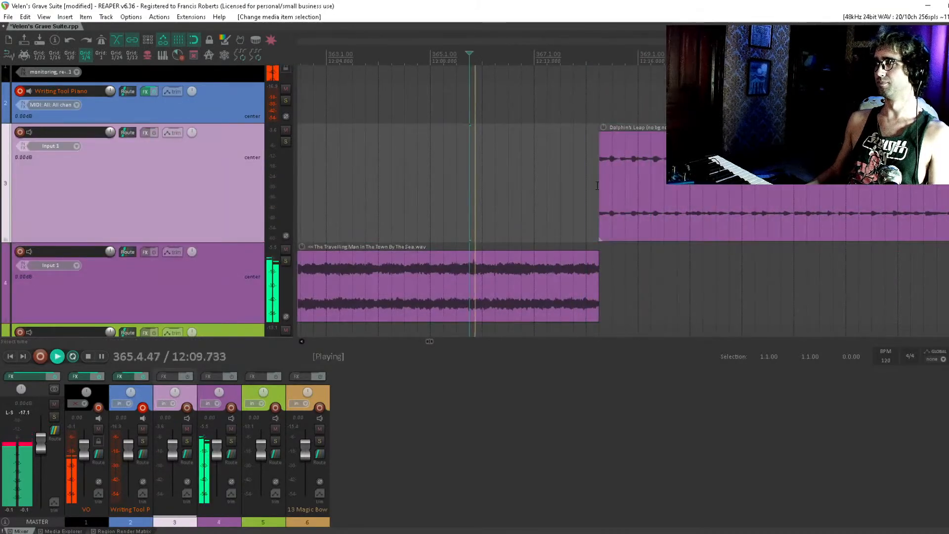
click(596, 182)
click(564, 188)
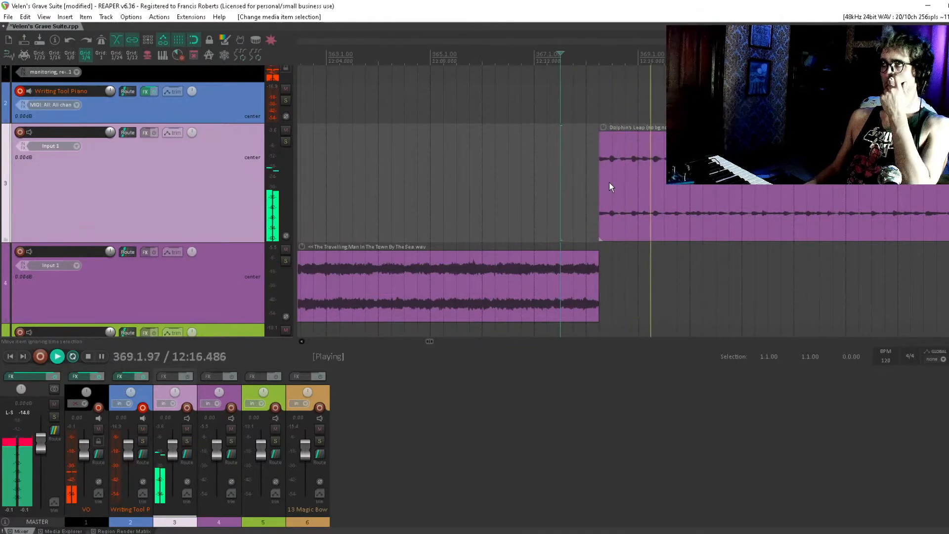
scroll(609, 183, down, 3)
scroll(609, 183, down, 3)
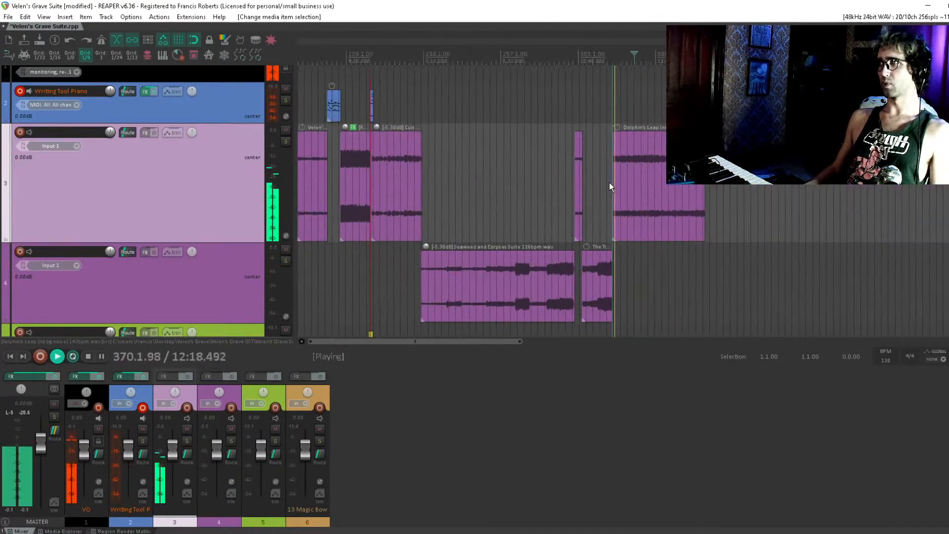
scroll(603, 184, down, 5)
drag(599, 187, 465, 186)
key(space)
Move the Dolphin's Leap clip away from The Travelling Man and place the Five Corpses clip after it on track 3, at bar 377.
drag(655, 188, 644, 187)
drag(746, 188, 491, 183)
click(482, 197)
scroll(482, 199, up, 3)
click(528, 219)
scroll(552, 222, up, 2)
click(750, 202)
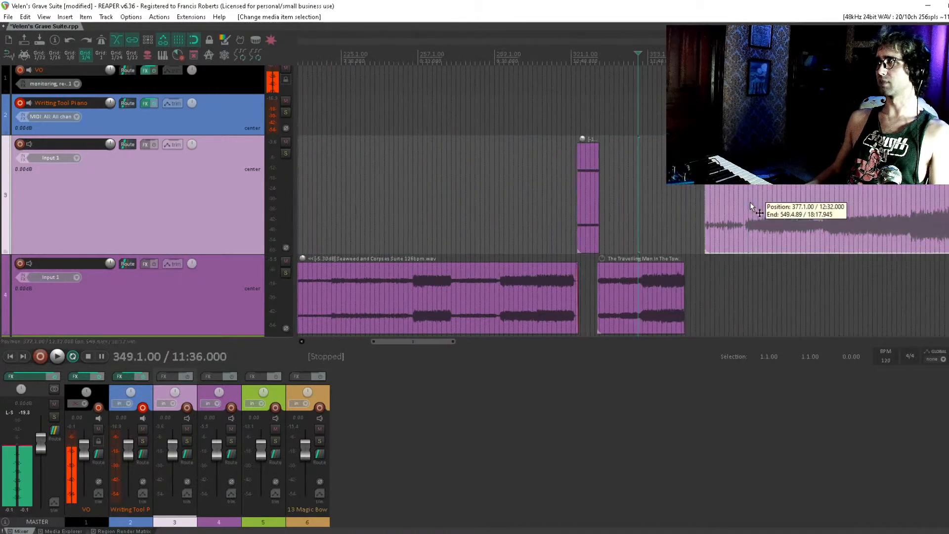
scroll(746, 202, up, 1)
drag(732, 201, 607, 201)
scroll(565, 177, down, 5)
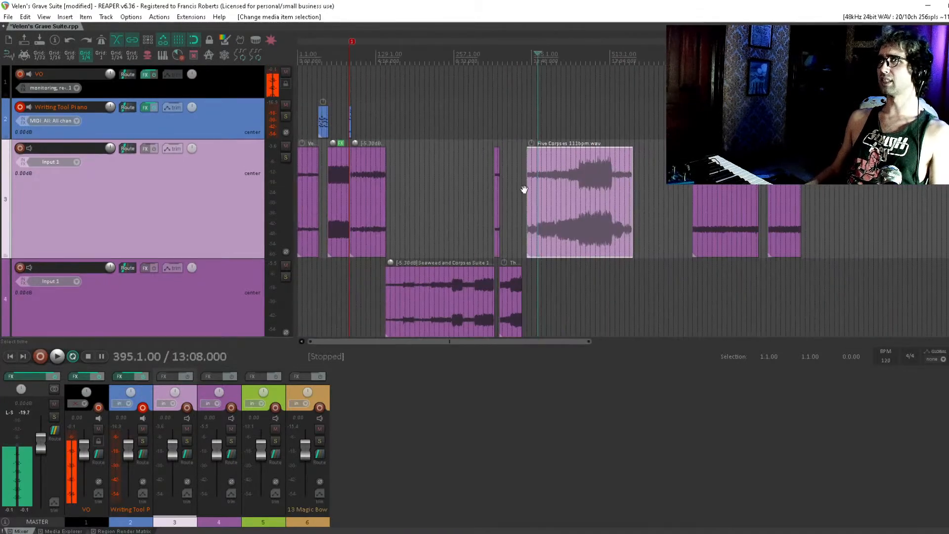
Listen to the Seaweed and Corpses Suite clip on track 4 from two different points in its middle part.
click(462, 198)
key(space)
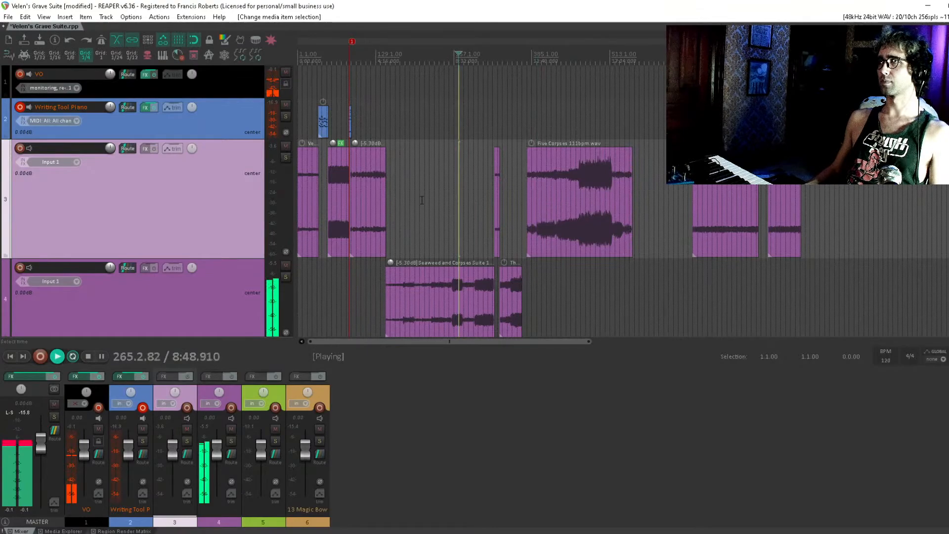
click(435, 196)
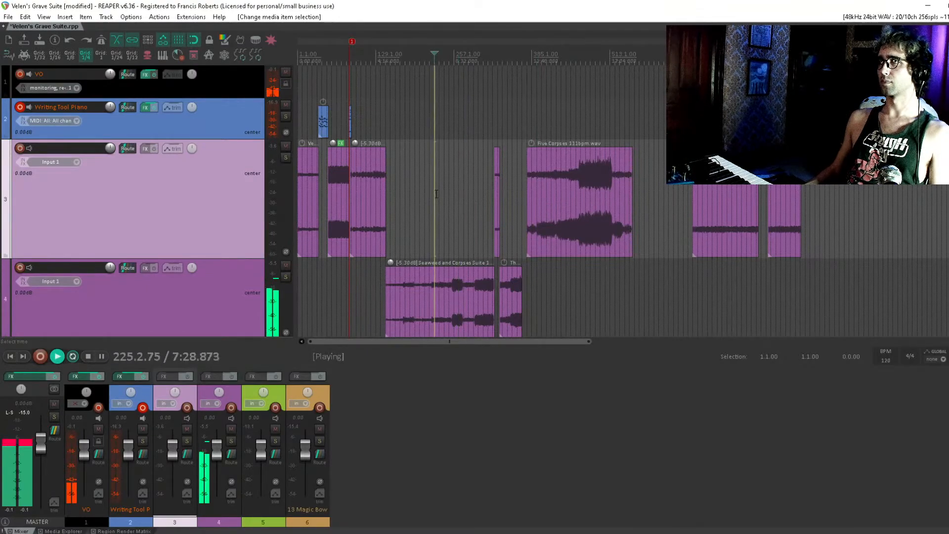
key(space)
Move the Five Corpses clip slightly earlier on track 3, closer to the end of The Travelling Man.
click(541, 183)
click(564, 174)
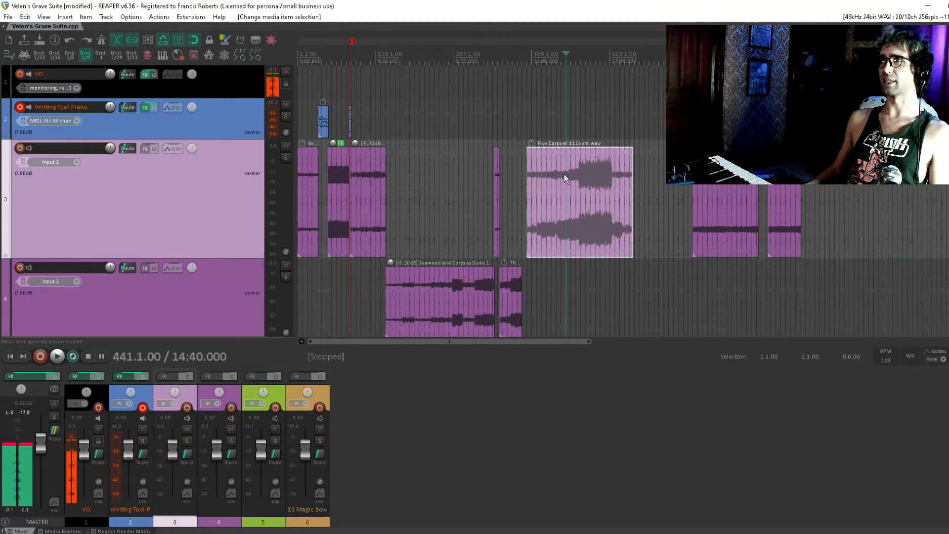
scroll(565, 174, up, 3)
drag(564, 174, 558, 175)
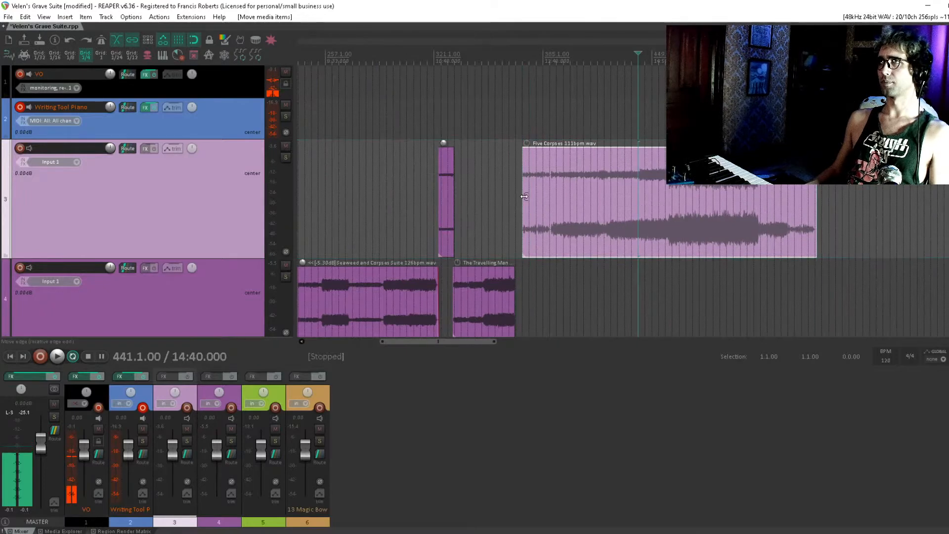
Play the last bars of The Travelling Man on track 4 and add a short fade-out to its end, starting at bar 368.
click(510, 204)
key(space)
scroll(511, 204, up, 8)
scroll(691, 251, right, 1)
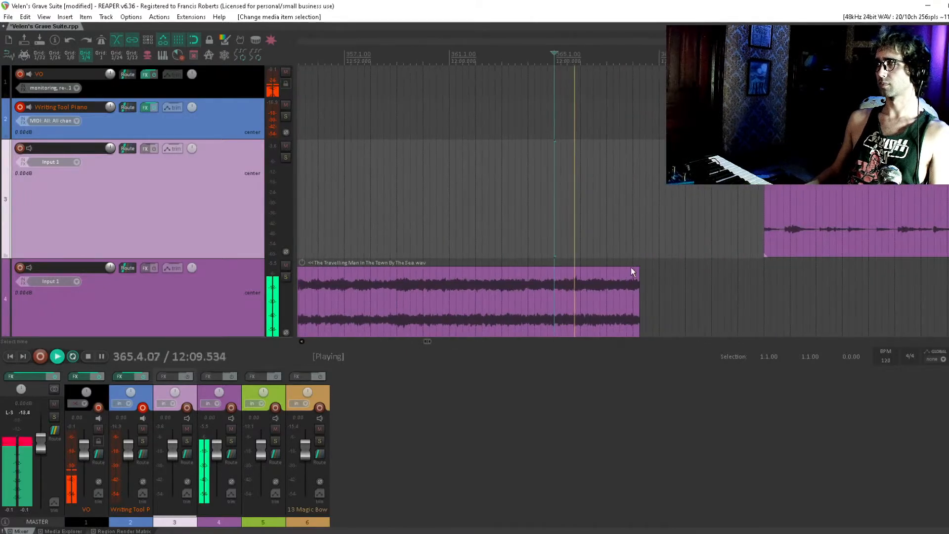
click(636, 285)
scroll(636, 283, up, 4)
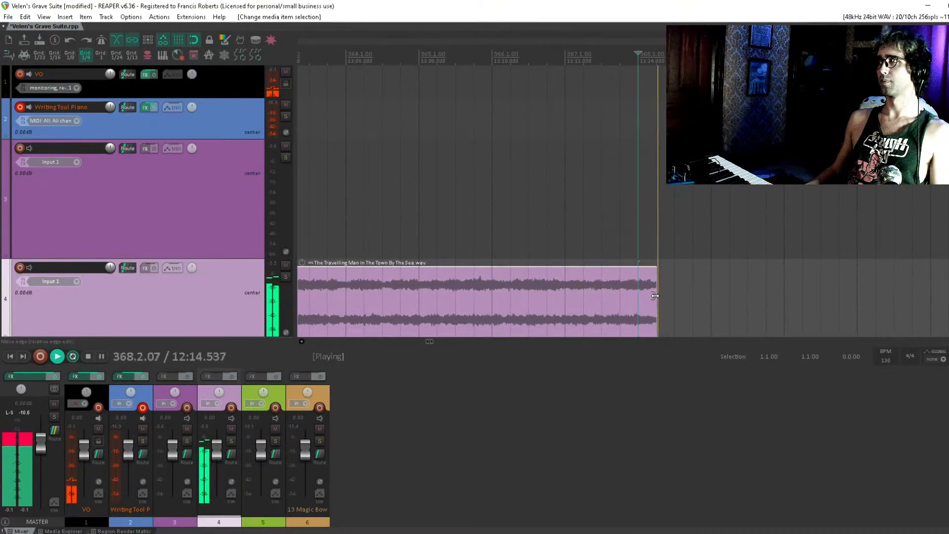
key(space)
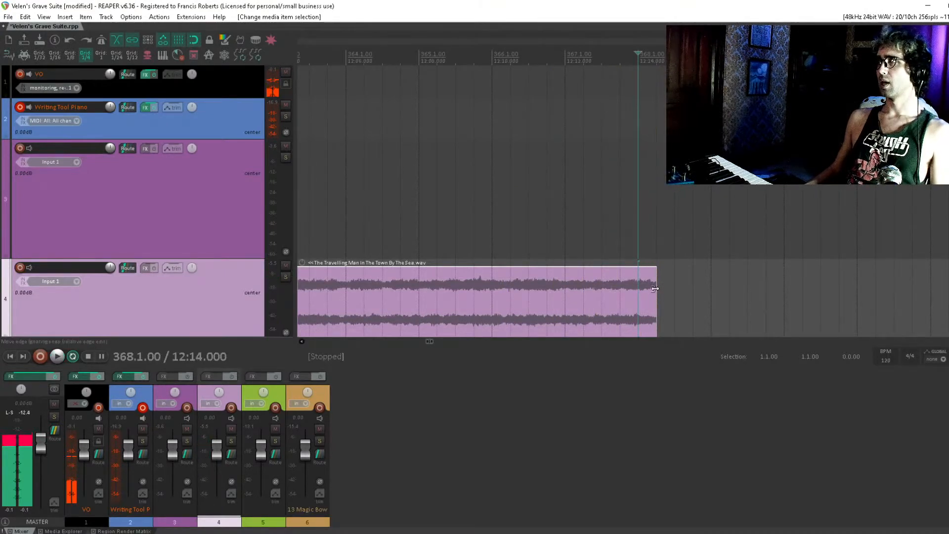
mouse_move(655, 289)
mouse_down()
mouse_move(657, 280)
mouse_move(638, 282)
mouse_up()
scroll(638, 282, down, 8)
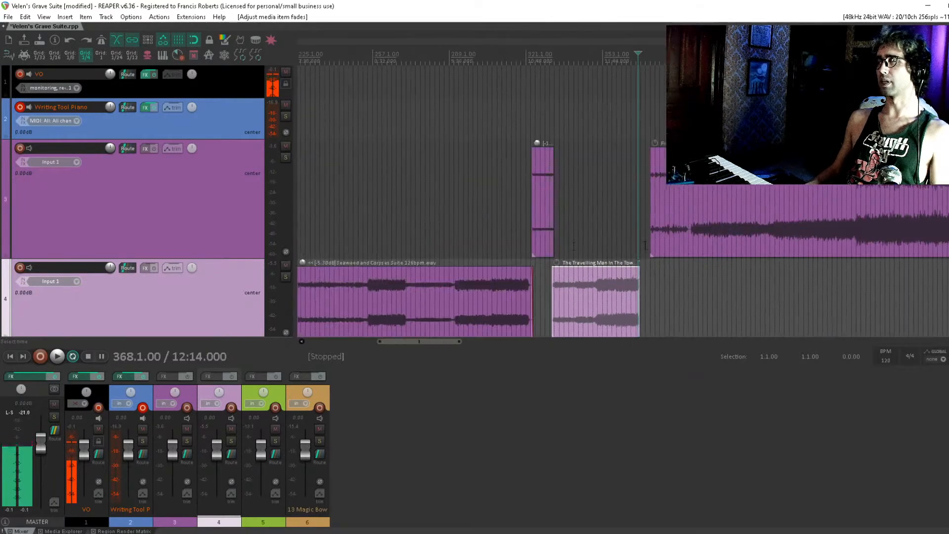
Move the Five Corpses clip earlier to start at bar 369 and place the edit cursor at bar 361.
scroll(561, 244, down, 3)
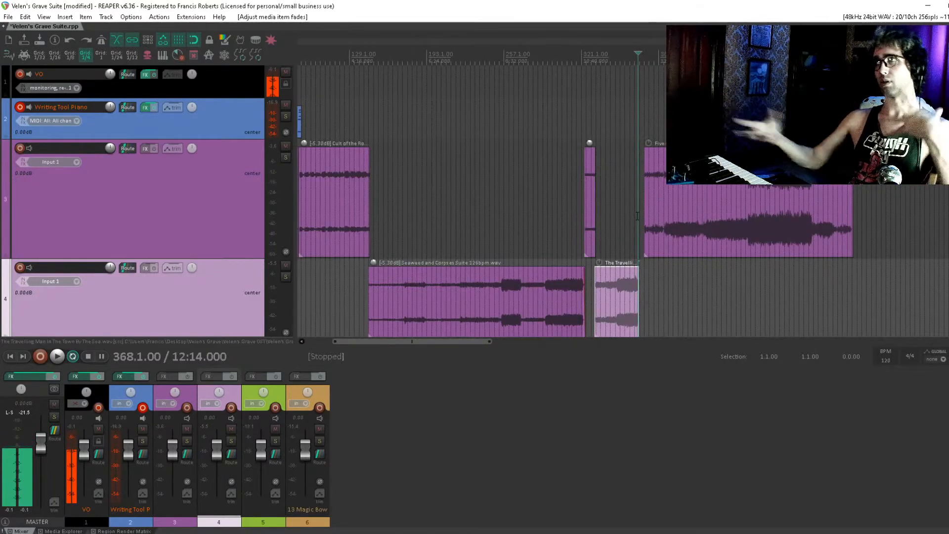
click(664, 222)
scroll(663, 222, down, 3)
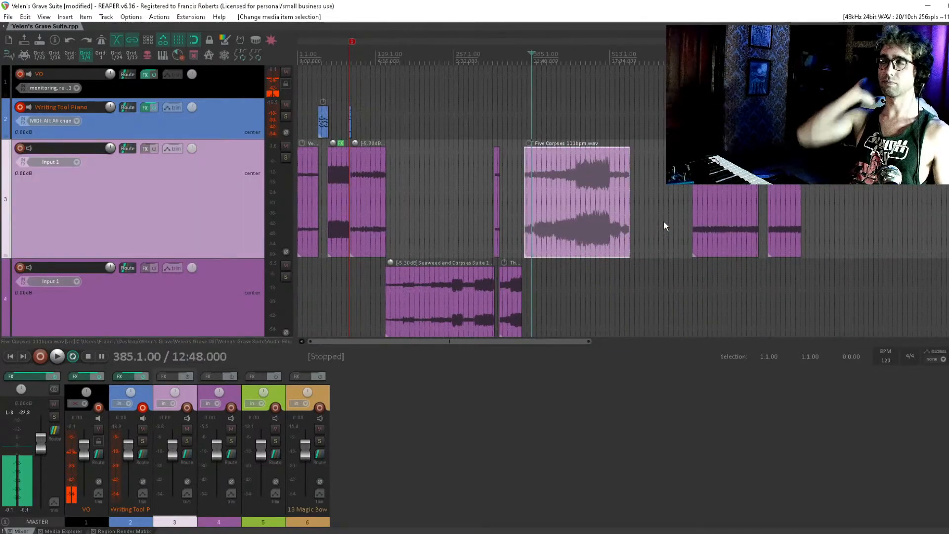
scroll(664, 226, up, 4)
scroll(664, 222, up, 2)
drag(663, 222, 643, 219)
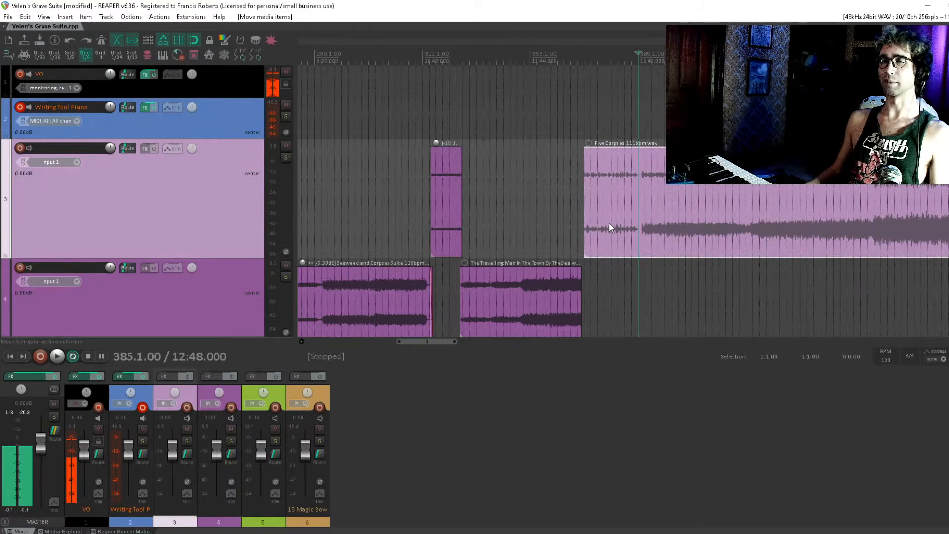
click(558, 230)
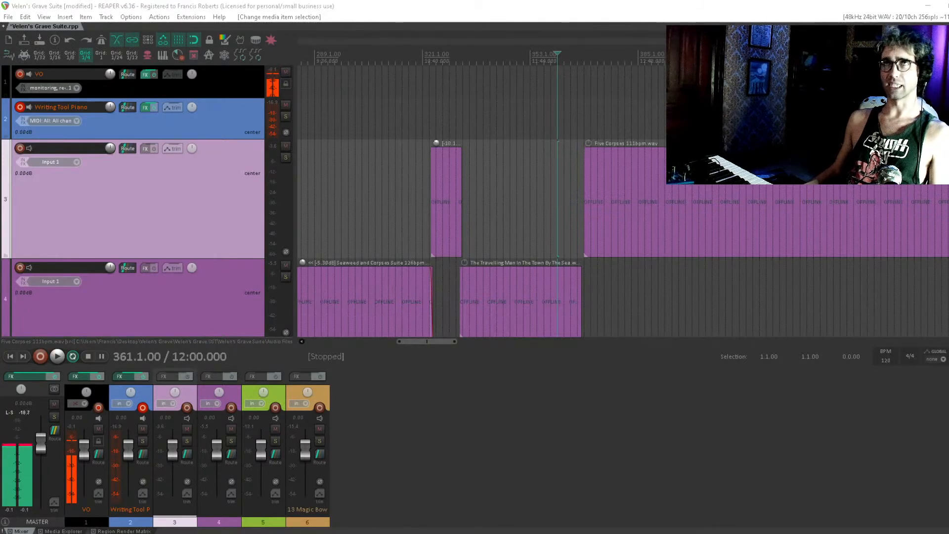
Switch to the browser, play Swallowed By The Sea on the Beyond The Rusted Gate Bandcamp page, and close the page.
key(alt+Tab)
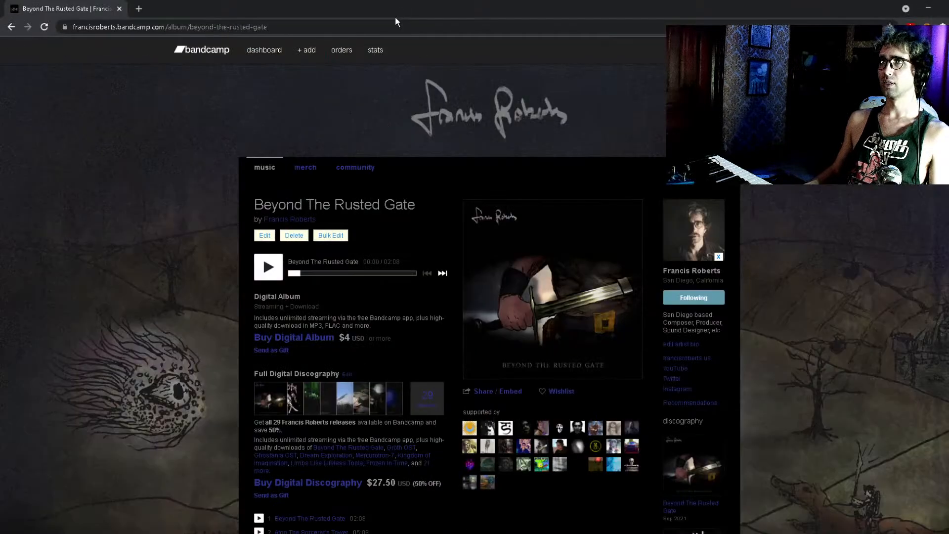
scroll(593, 250, down, 2)
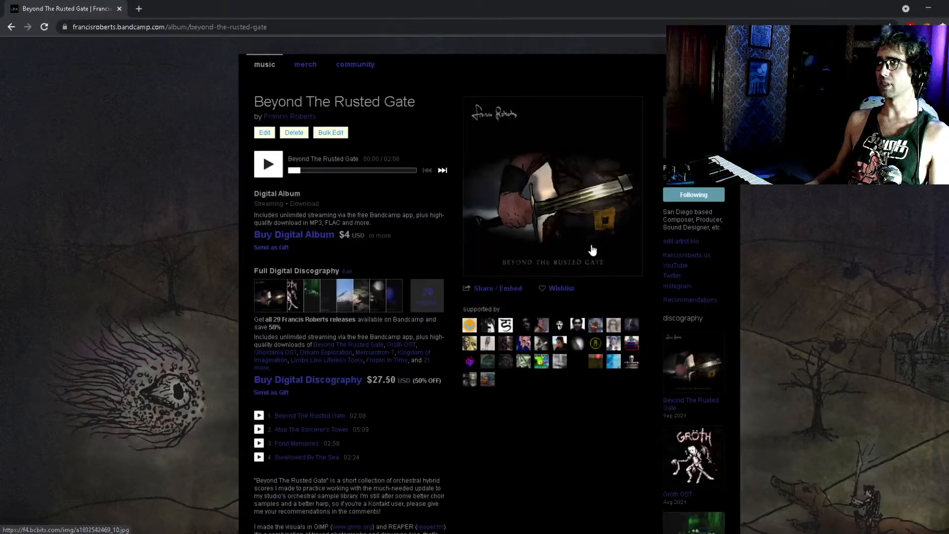
click(259, 457)
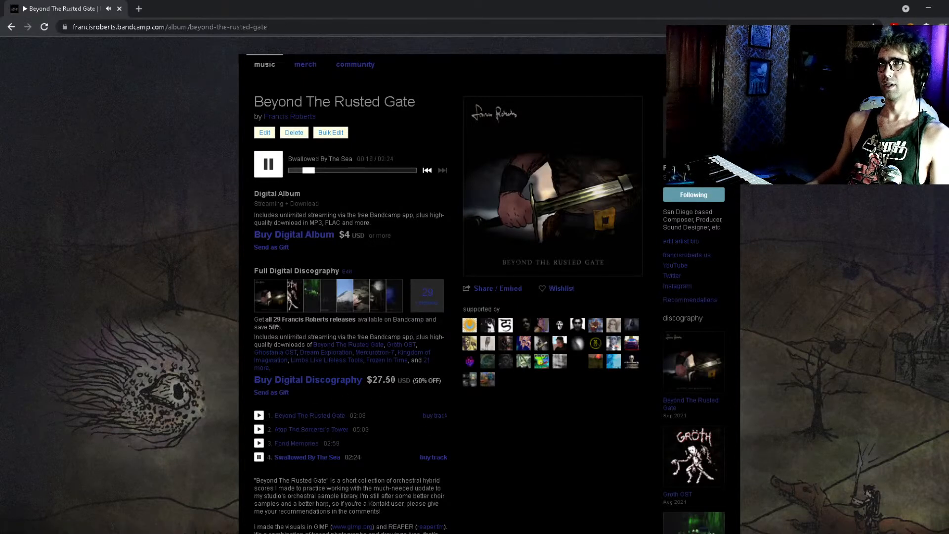
click(120, 9)
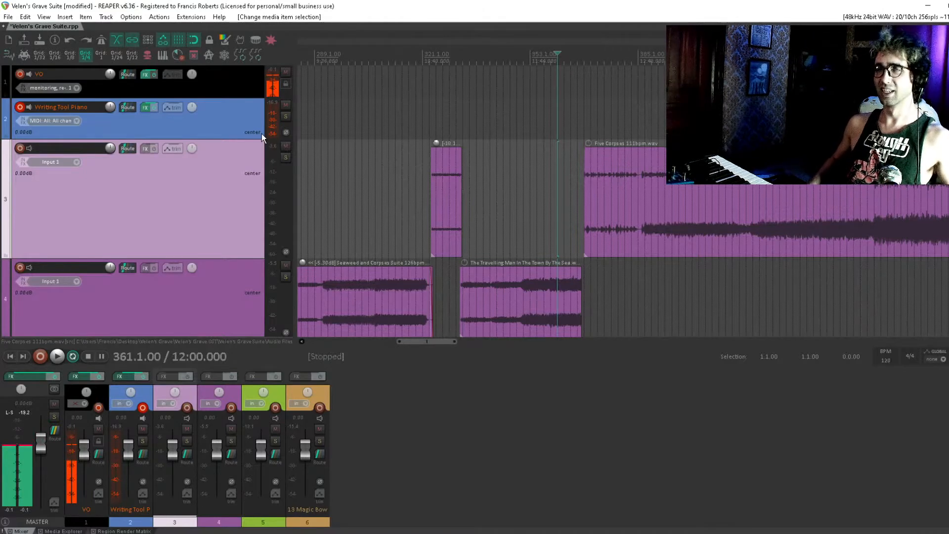
Place the edit cursor at bar 364, near the end of The Travelling Man, and save the project.
drag(385, 109, 447, 142)
drag(514, 139, 437, 134)
click(567, 127)
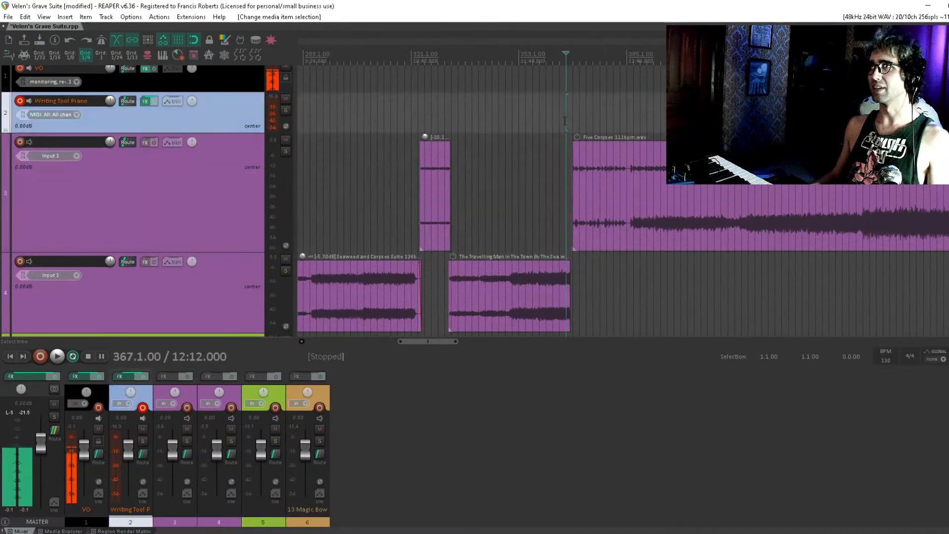
drag(565, 129, 532, 153)
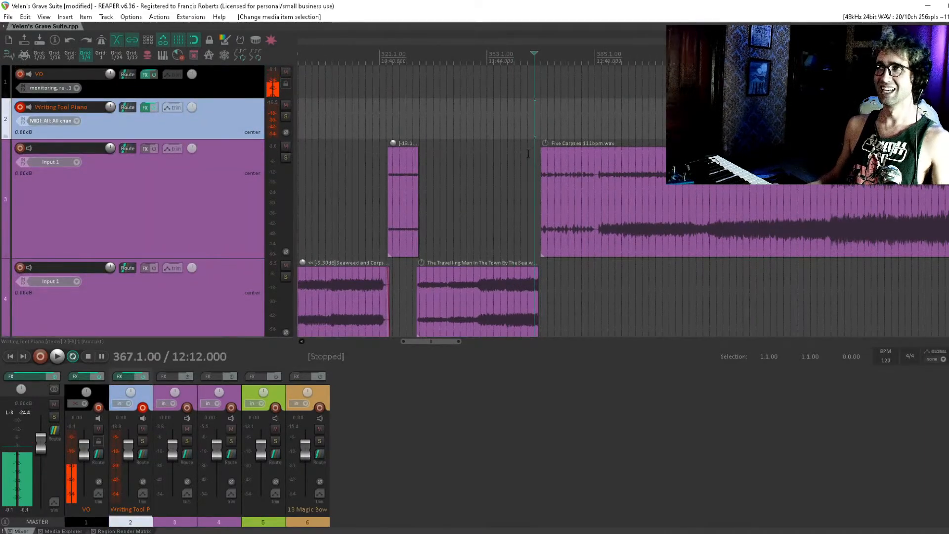
drag(528, 154, 439, 204)
click(513, 166)
scroll(513, 166, up, 3)
drag(505, 206, 424, 223)
click(487, 210)
key(ctrl+s)
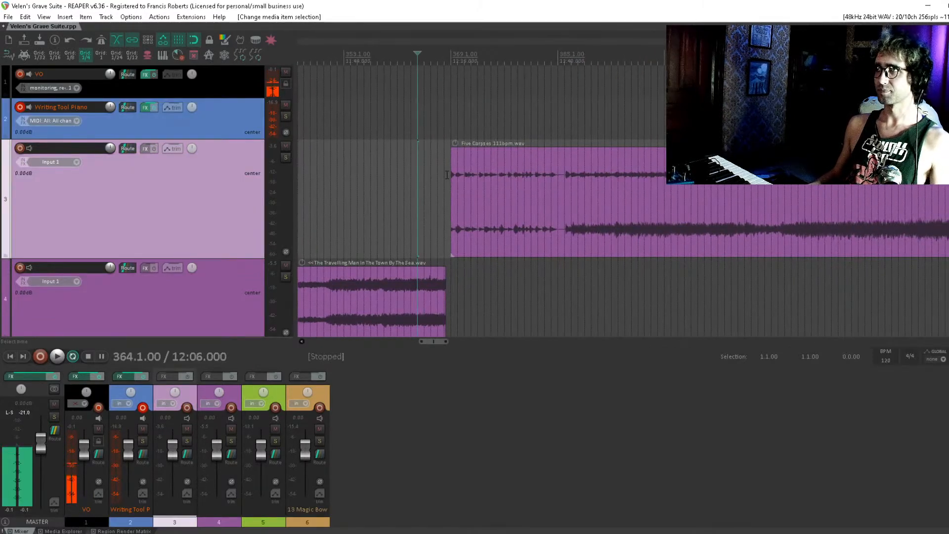
Play the transition from the end of The Travelling Man into the start of Five Corpses.
click(436, 180)
key(space)
scroll(436, 180, up, 4)
drag(723, 194, 587, 212)
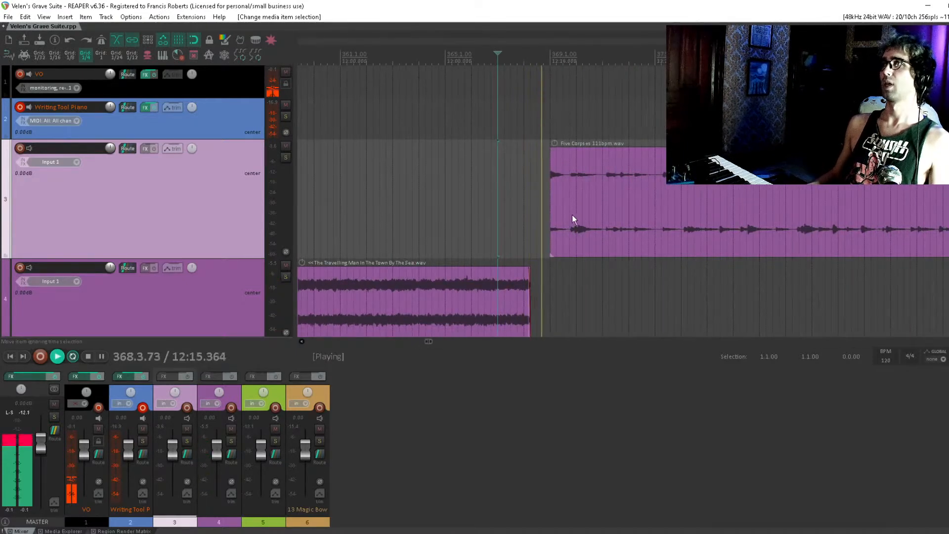
key(space)
Move the Five Corpses clip slightly later to bar 369, beat 2, and place the edit cursor at its start.
click(577, 209)
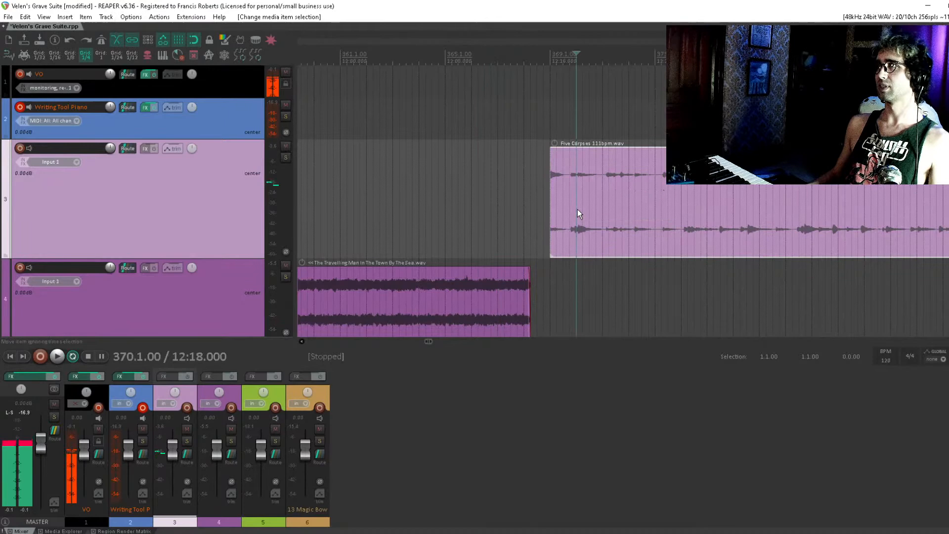
click(524, 253)
drag(627, 200, 636, 200)
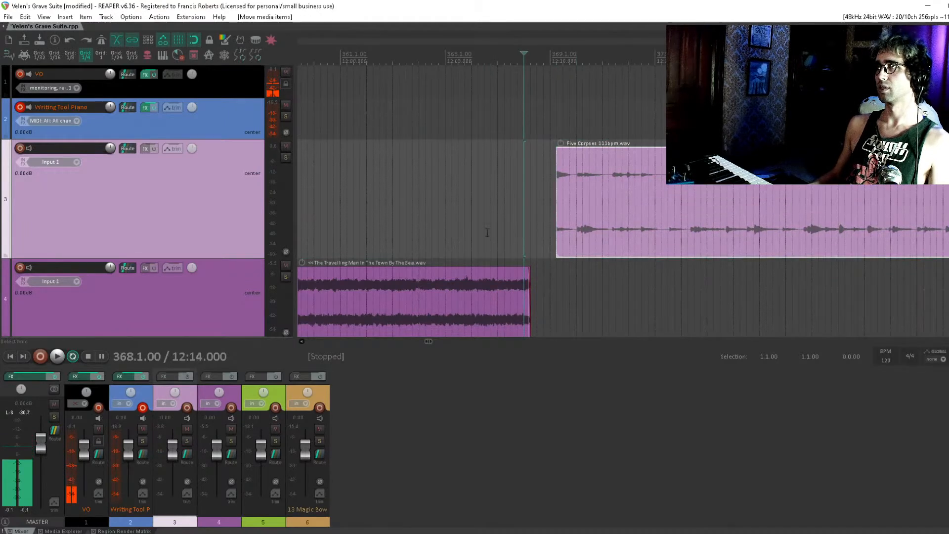
click(487, 233)
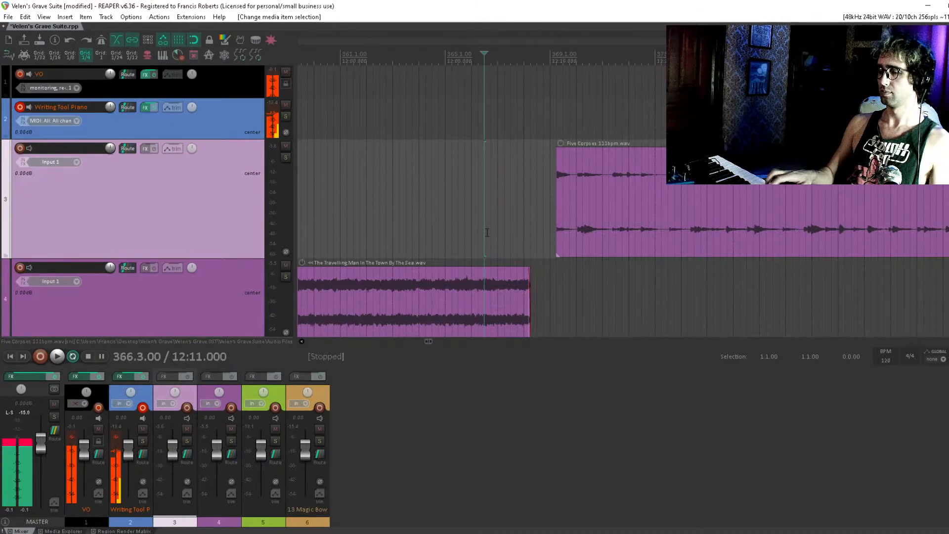
click(567, 154)
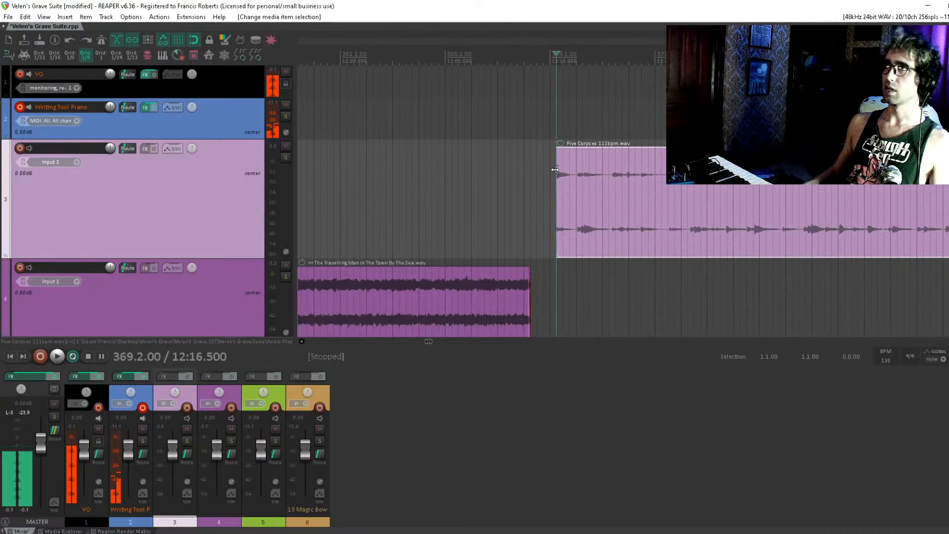
Move the Five Corpses clip later on track 3 to open a gap after The Travelling Man.
scroll(555, 169, down, 6)
drag(639, 175, 377, 138)
scroll(377, 138, down, 4)
drag(687, 148, 715, 148)
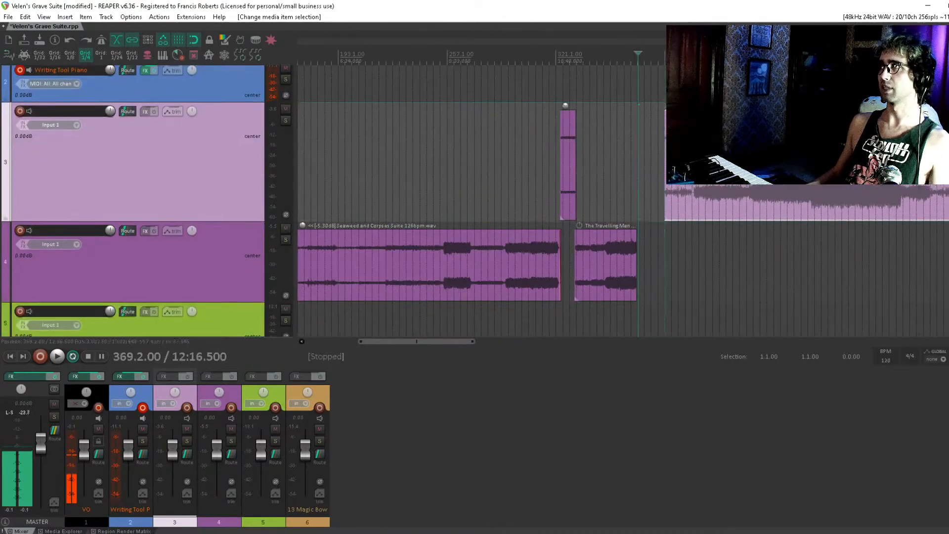
Try to record a piano take on the Writing Tool Piano track from bar 367, beat 4, and undo it.
scroll(608, 148, up, 8)
click(607, 147)
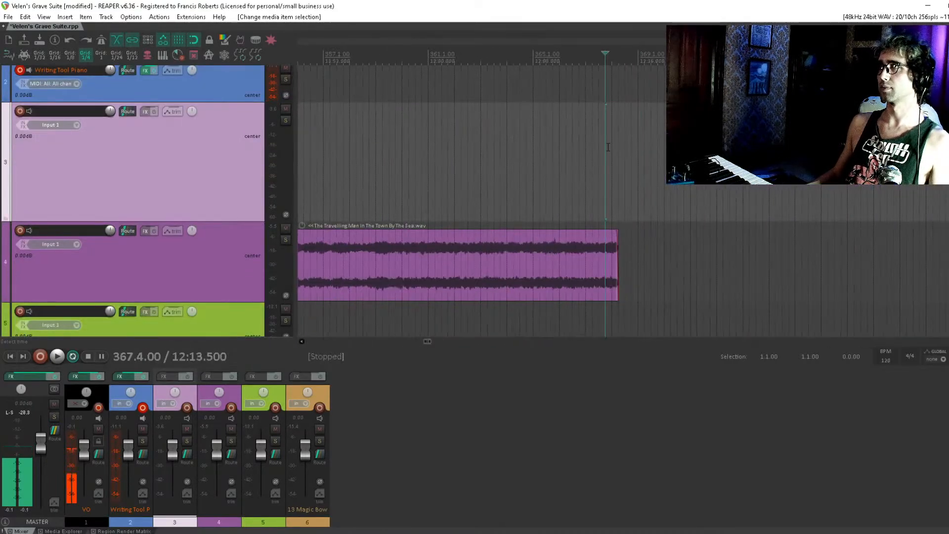
drag(532, 128, 528, 139)
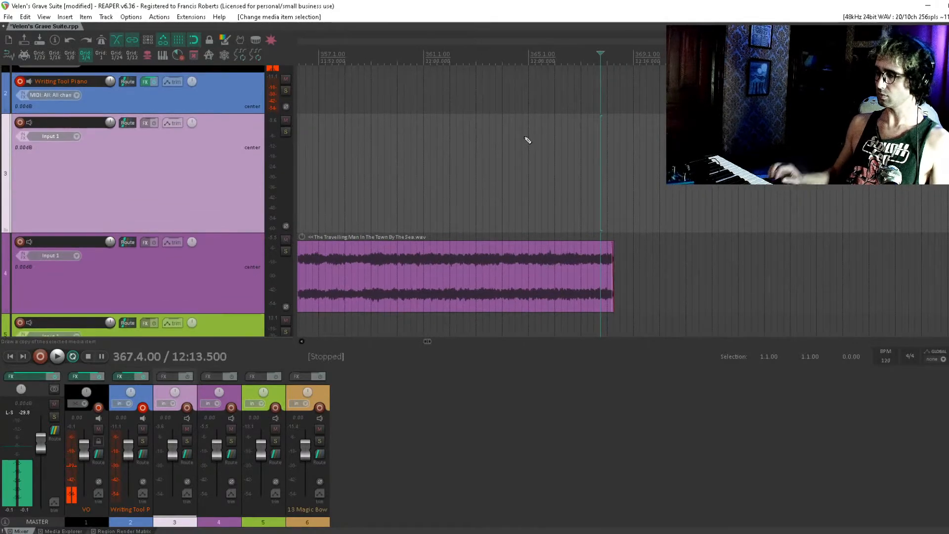
key(ctrl+r)
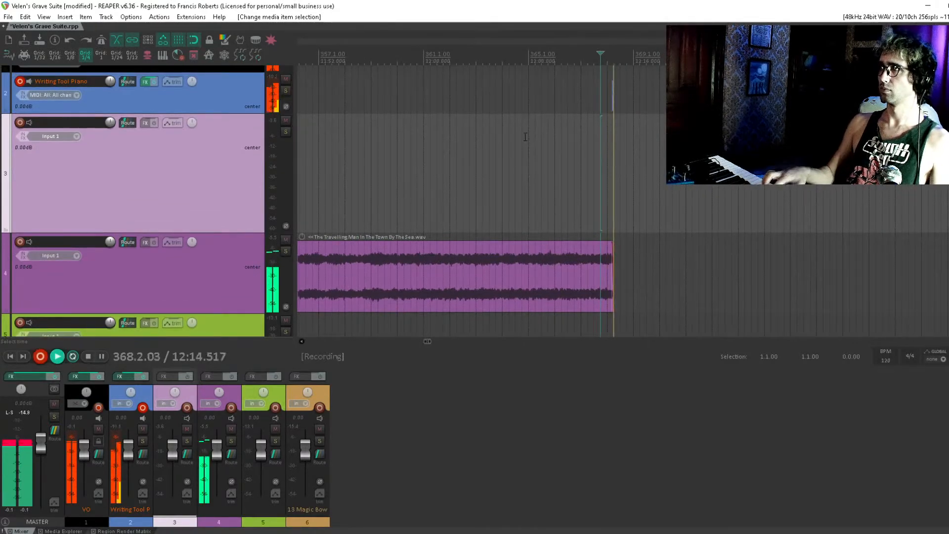
key(space)
key(ctrl+z)
Record a piano part on the Writing Tool Piano track, starting around bar 366 and continuing past the end of The Travelling Man.
click(543, 136)
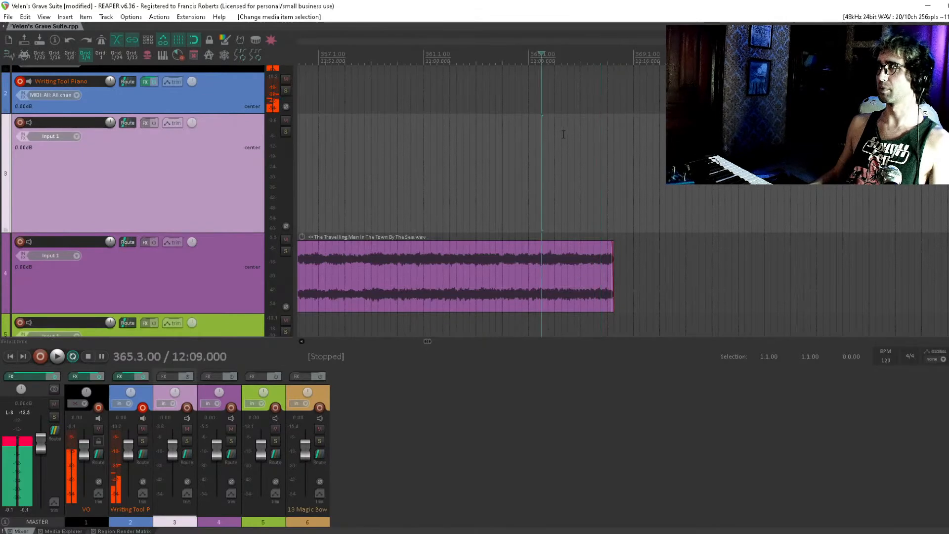
click(563, 136)
key(ctrl+r)
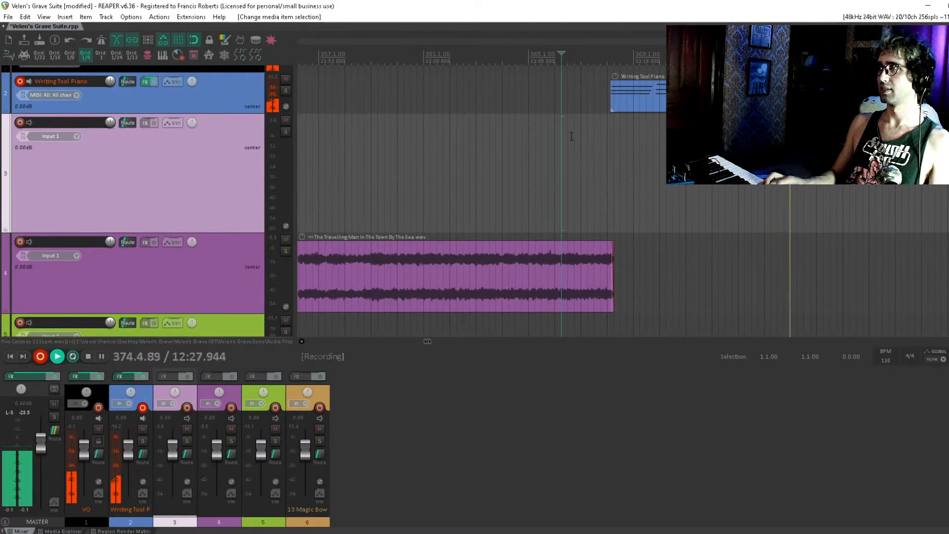
key(space)
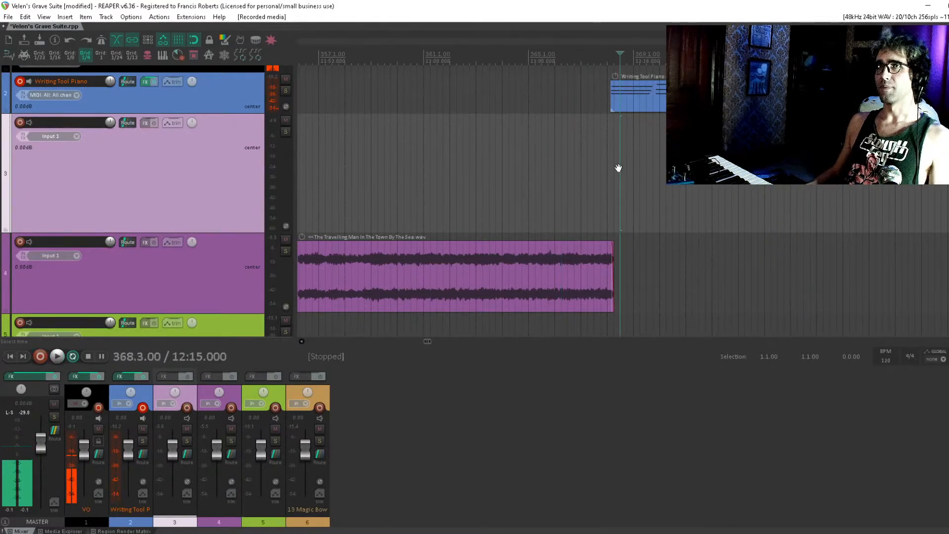
Play the end of The Travelling Man from around bar 367 to check how it leads into the piano item.
drag(617, 169, 474, 165)
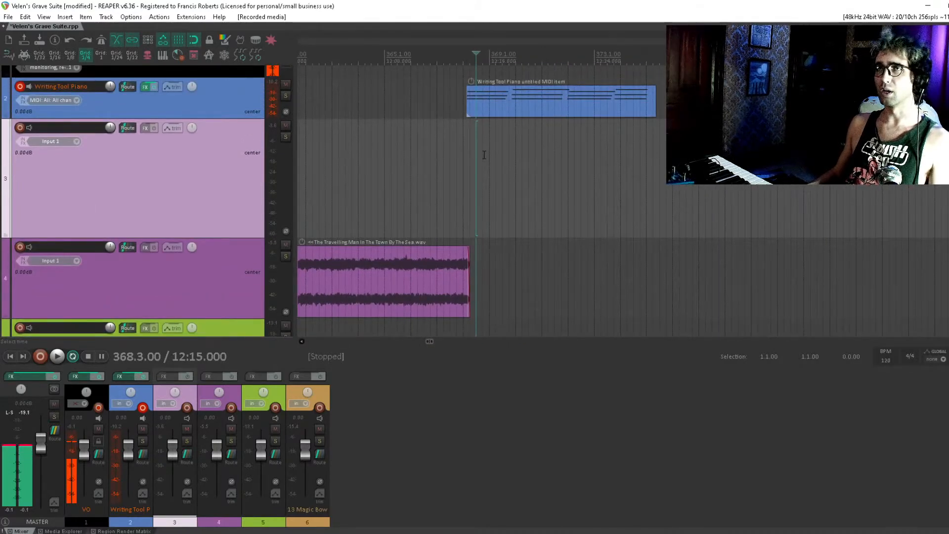
drag(509, 122, 534, 137)
click(513, 122)
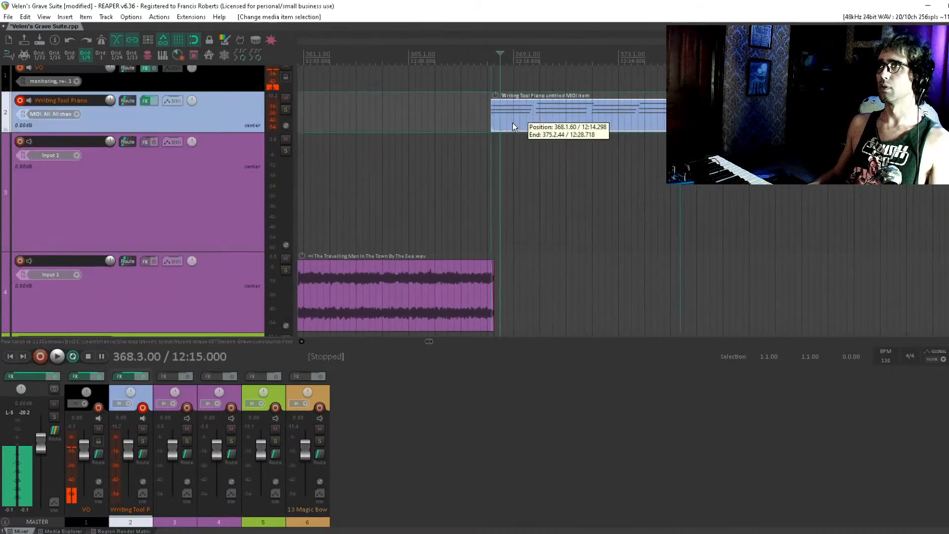
scroll(515, 125, down, 2)
click(616, 143)
scroll(626, 153, up, 2)
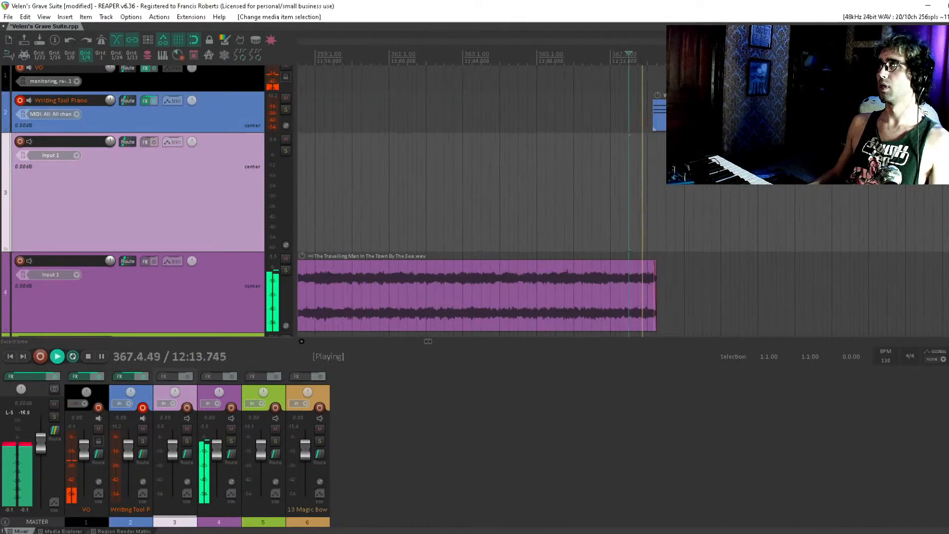
click(611, 178)
key(space)
scroll(592, 198, up, 2)
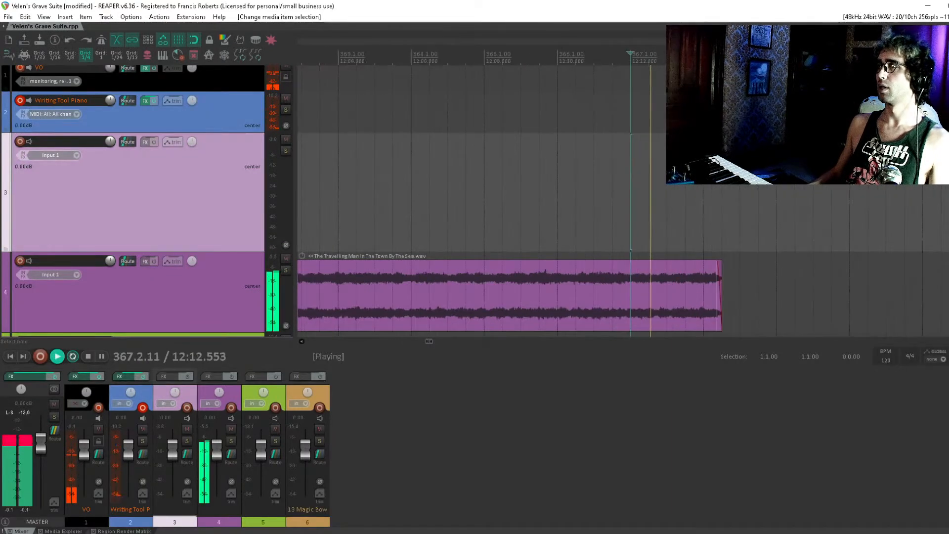
key(space)
Align the start of the Writing Tool Piano item with the end of The Travelling Man at bar 368, beat 2, and save the project.
click(687, 263)
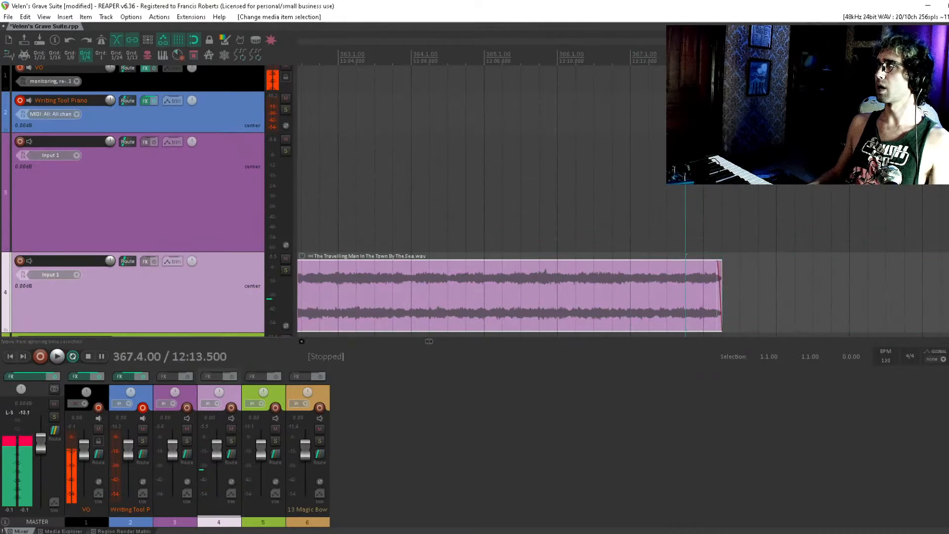
mouse_move(732, 113)
mouse_down()
mouse_move(707, 113)
mouse_move(730, 113)
mouse_up()
click(668, 223)
key(space)
key(space)
click(686, 113)
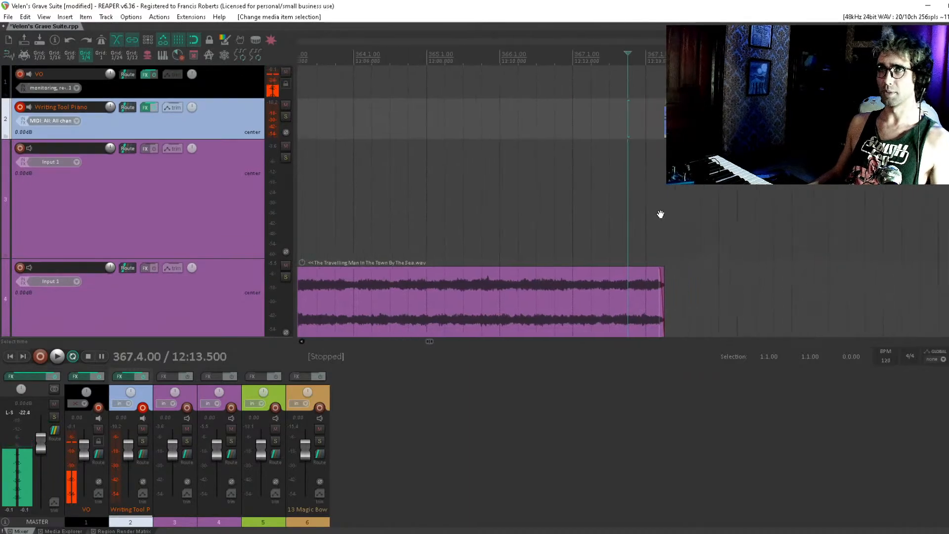
scroll(605, 200, right, 3)
key(ctrl+s)
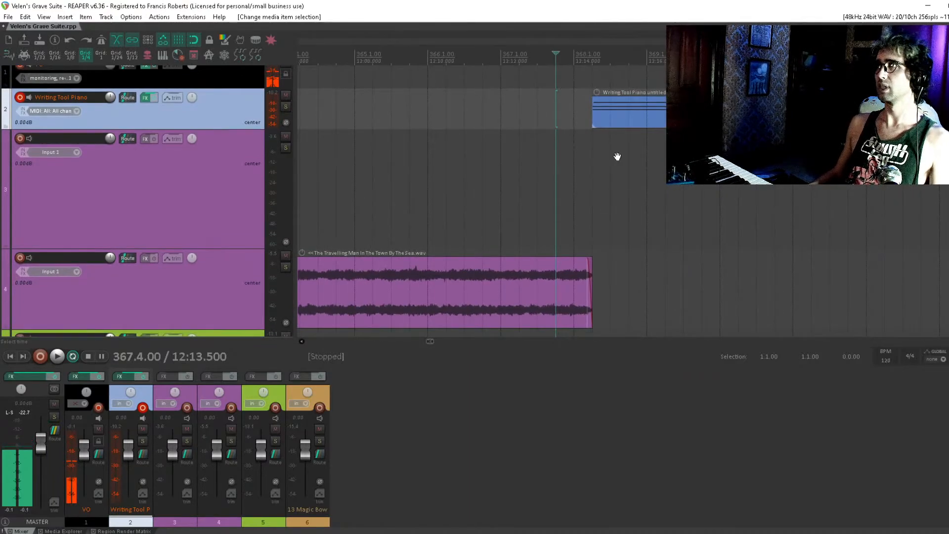
scroll(618, 156, right, 3)
click(479, 212)
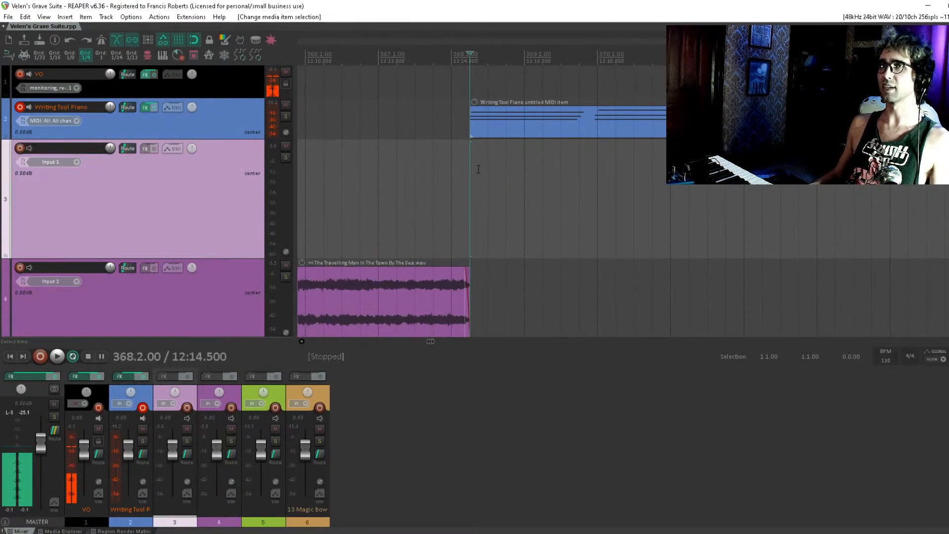
scroll(445, 171, right, 1)
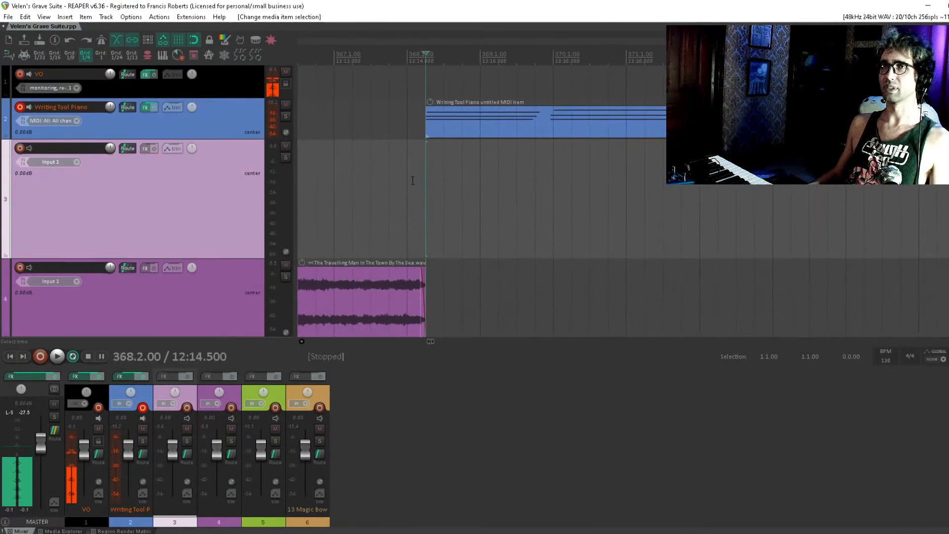
click(445, 170)
click(479, 158)
click(549, 148)
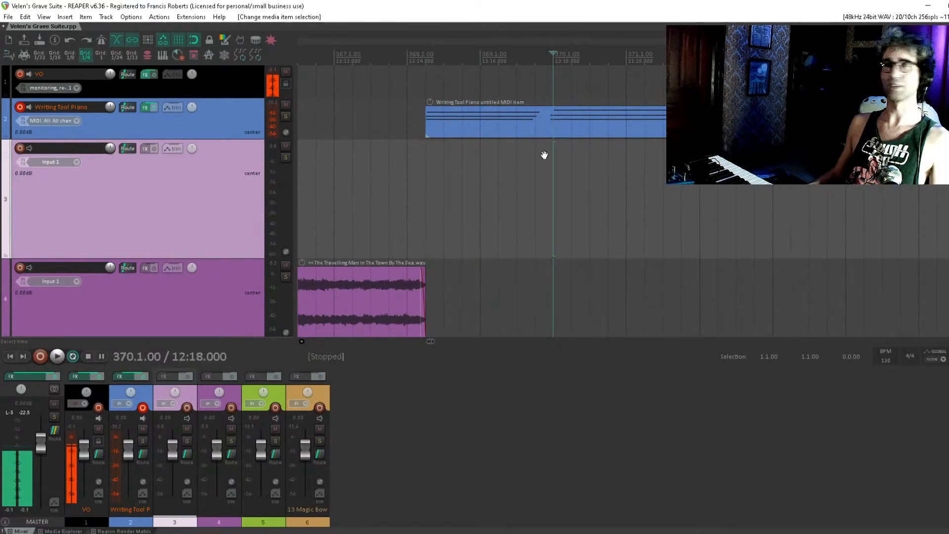
drag(545, 155, 505, 162)
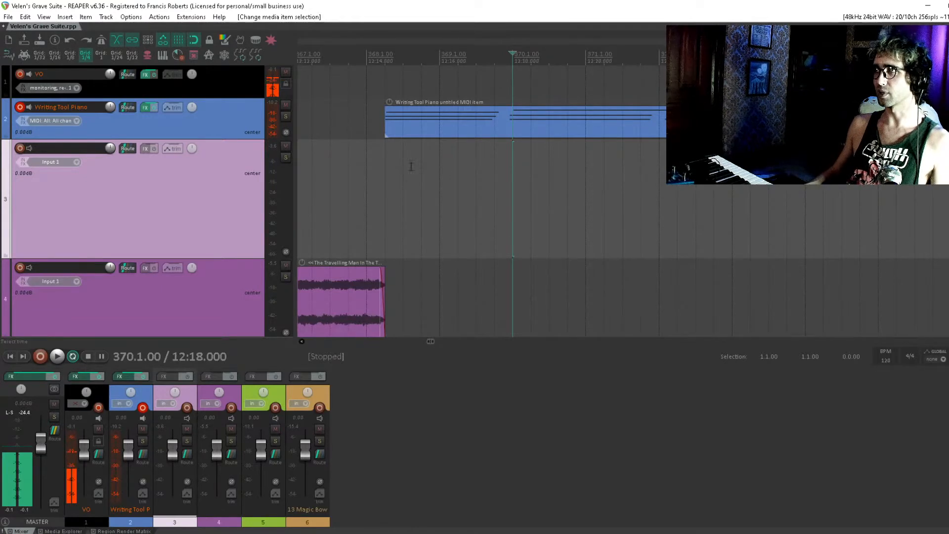
Play the join from bar 367, beat 4, and shift the piano item slightly earlier to overlap the end of The Travelling Man.
click(349, 183)
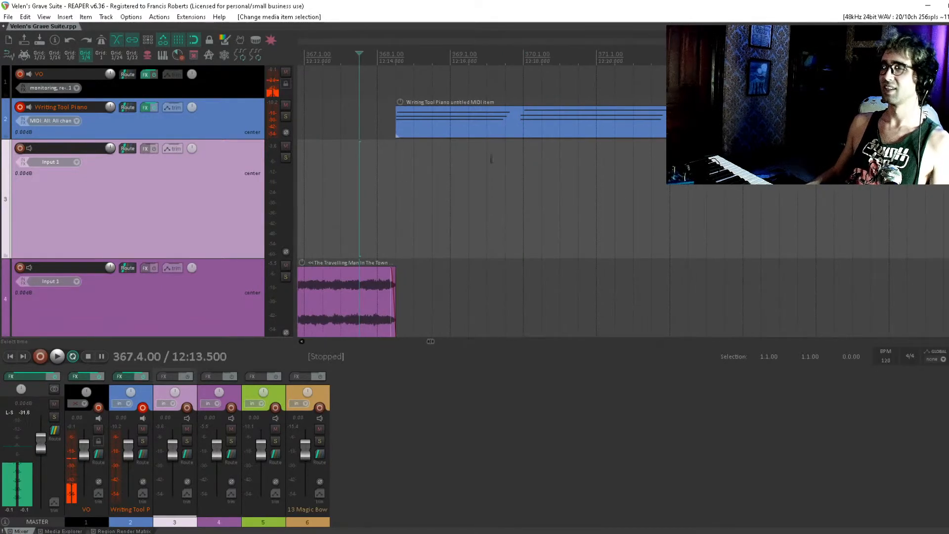
scroll(511, 148, down, 2)
scroll(482, 201, right, 2)
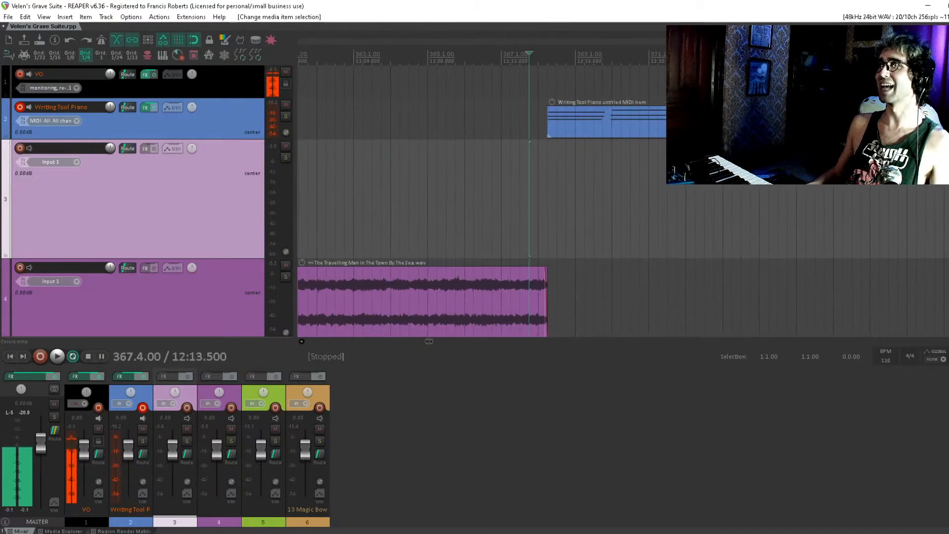
key(space)
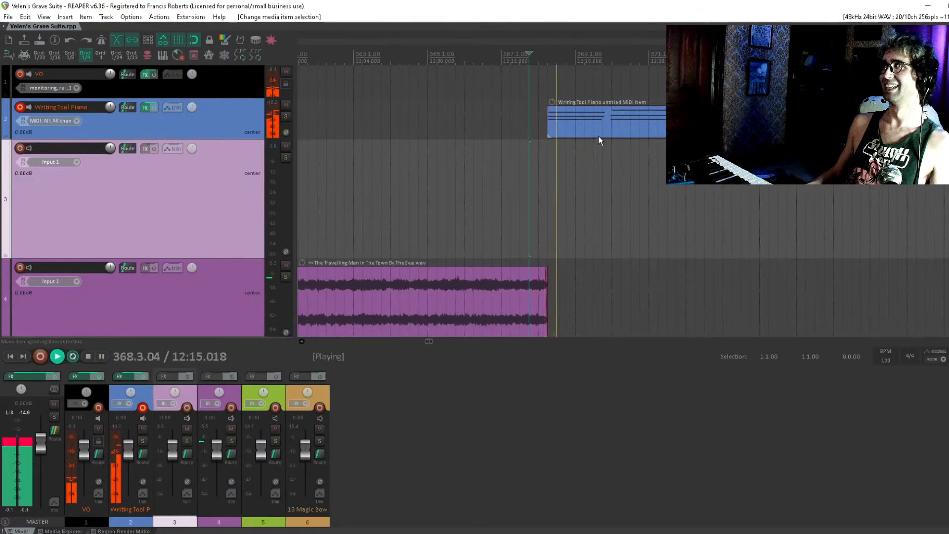
key(space)
click(562, 119)
scroll(562, 120, up, 4)
scroll(562, 119, left, 1)
drag(582, 123, 571, 126)
scroll(565, 129, down, 3)
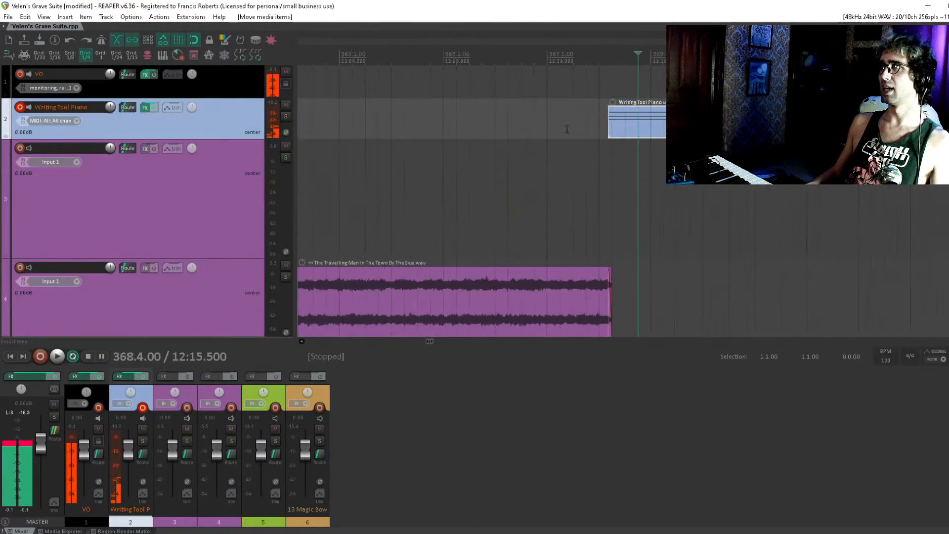
Play the piano transition from bar 367, beat 2, through to the end of the piano item.
click(565, 129)
key(space)
scroll(492, 195, right, 3)
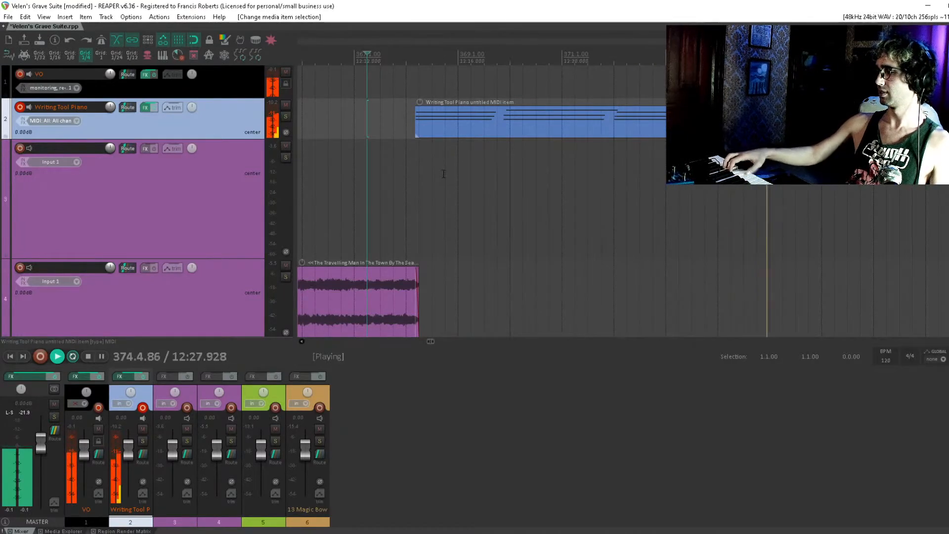
key(space)
Play from bar 374 to check how the end of the piano item leads into the Five Corpses clip.
scroll(542, 173, down, 5)
scroll(542, 174, right, 4)
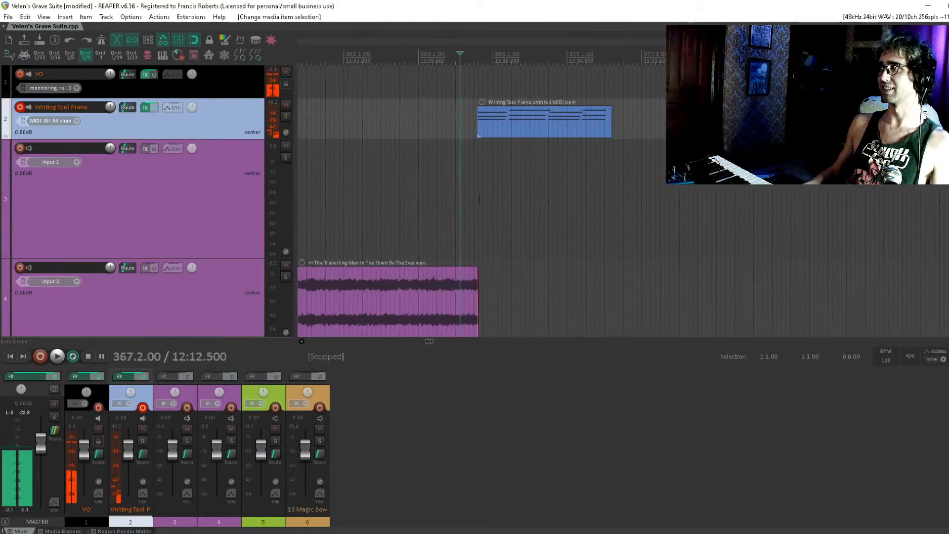
scroll(818, 174, down, 3)
scroll(817, 174, right, 6)
drag(815, 201, 553, 205)
click(431, 180)
key(space)
scroll(431, 180, up, 4)
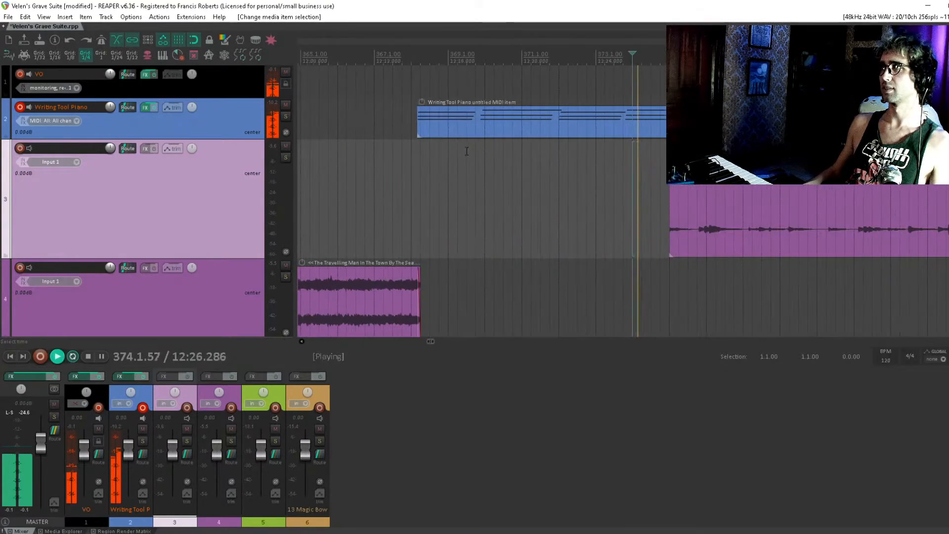
scroll(636, 182, right, 1)
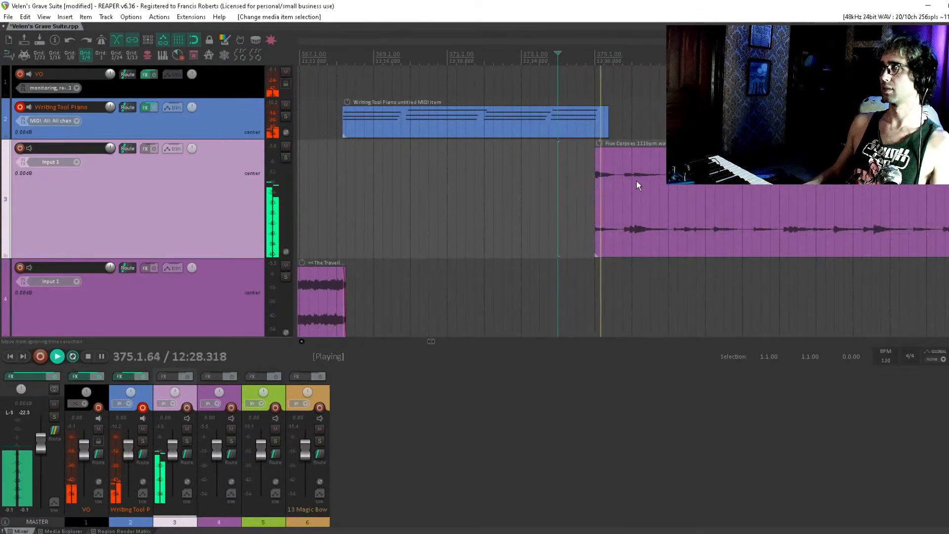
key(space)
Try the Five Corpses clip slightly later on track 3 and play the handover from the piano.
drag(636, 182, 644, 180)
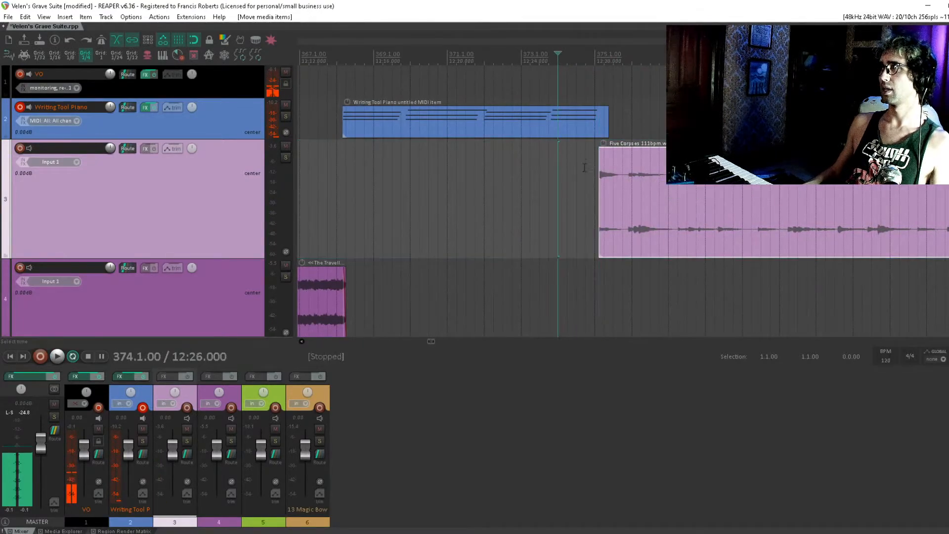
click(577, 166)
key(space)
key(space)
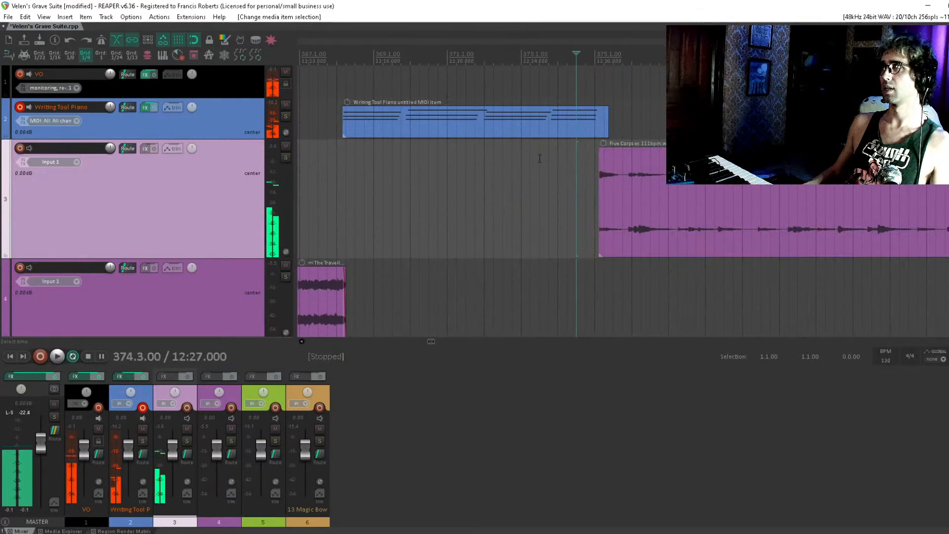
click(531, 159)
key(space)
key(space)
Move the Five Corpses clip about one bar earlier to just before bar 374, overlapping the piano item, and play from bar 373.
drag(642, 184, 597, 184)
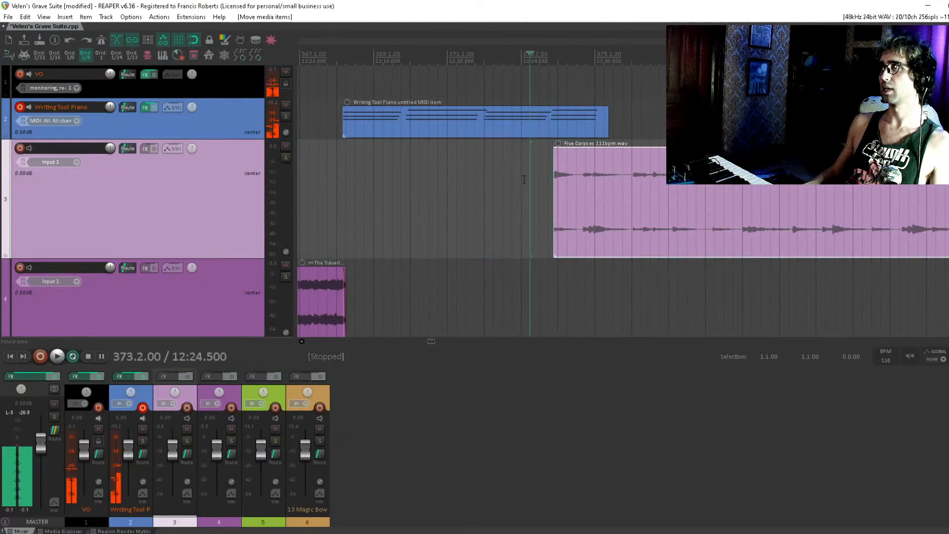
click(522, 171)
key(space)
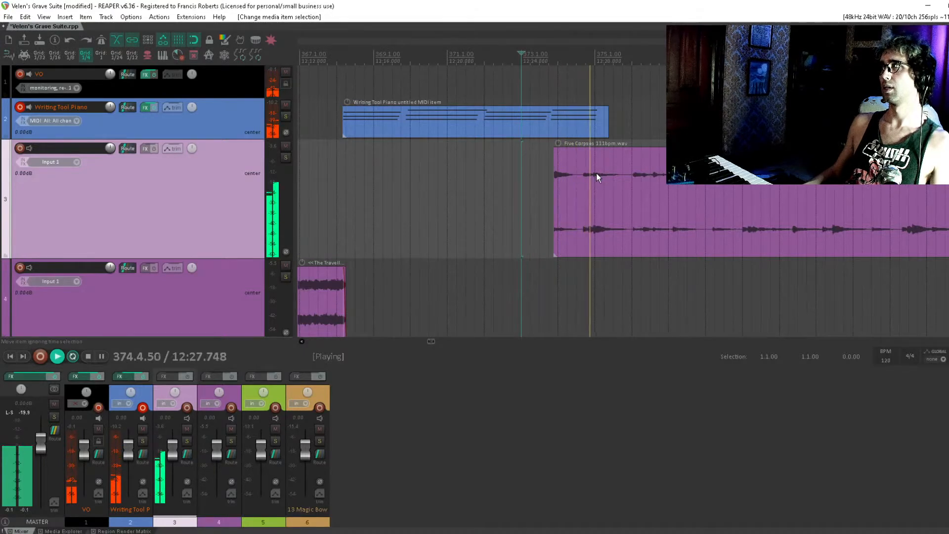
Select the Five Corpses clip on track 3 and save the project.
scroll(596, 173, down, 5)
scroll(597, 173, down, 3)
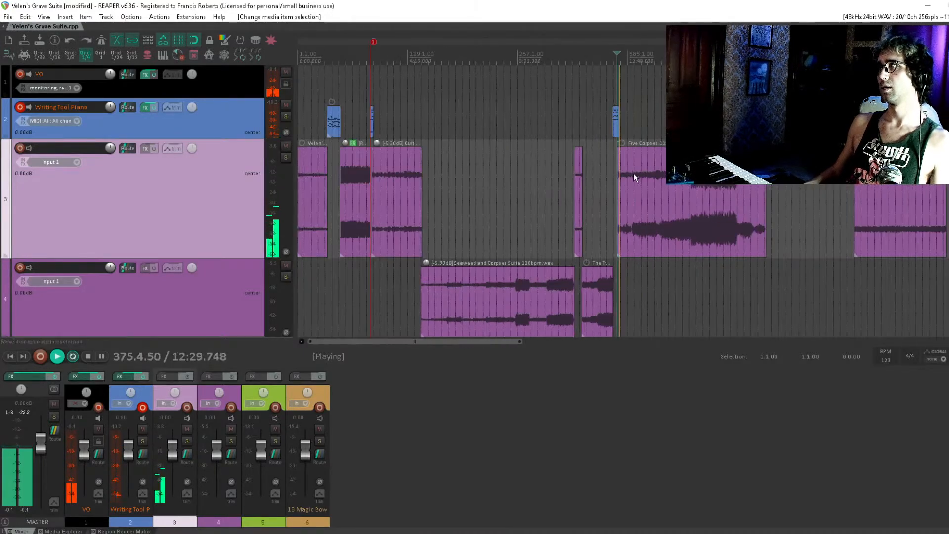
scroll(633, 173, down, 2)
click(565, 171)
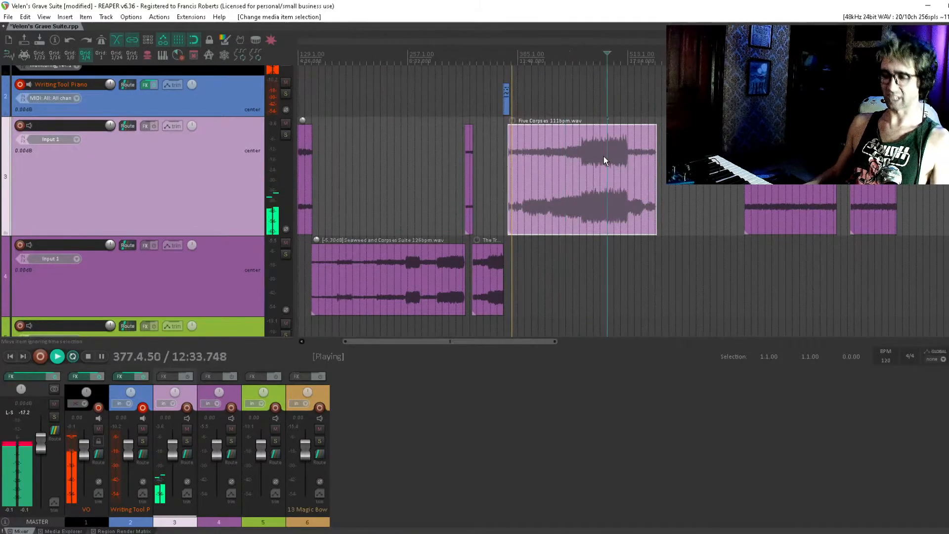
drag(590, 152, 667, 201)
key(ctrl+s)
Listen on through the Five Corpses clip and examine its waveform from the quiet opening to the loud section and ending.
scroll(521, 185, up, 3)
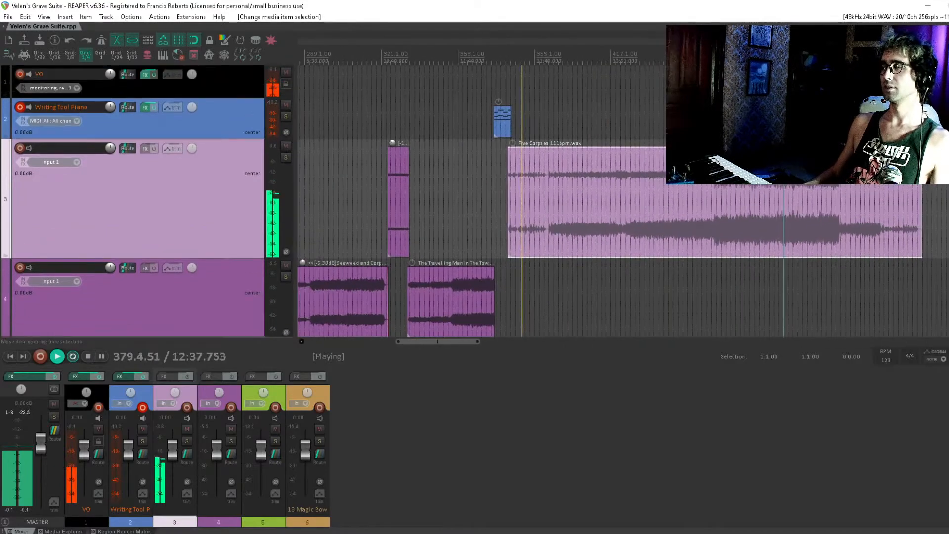
drag(726, 192, 674, 195)
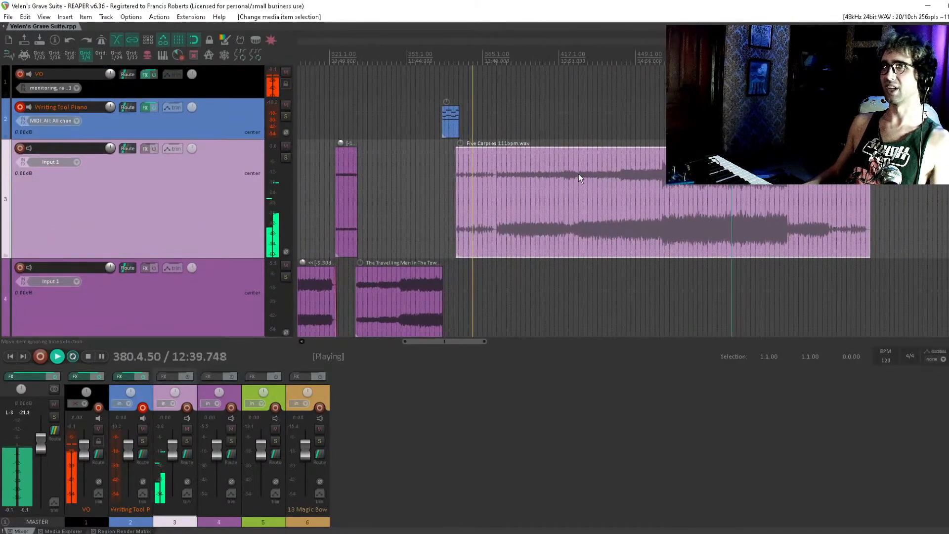
drag(669, 173, 569, 174)
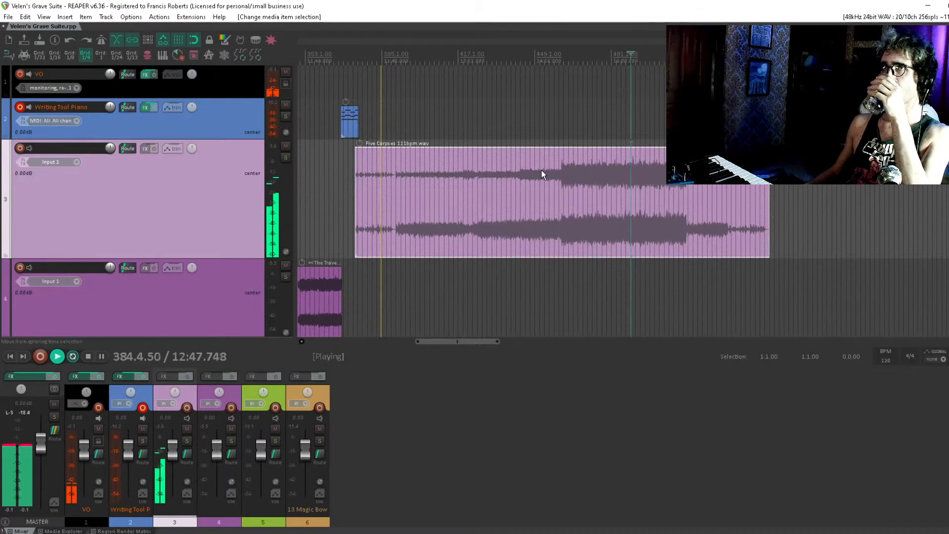
scroll(541, 174, up, 1)
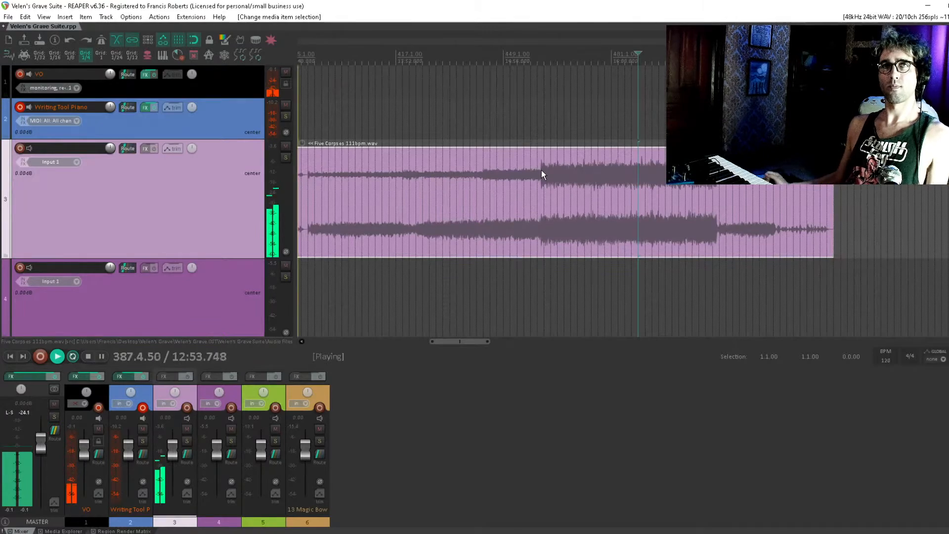
drag(497, 190, 587, 190)
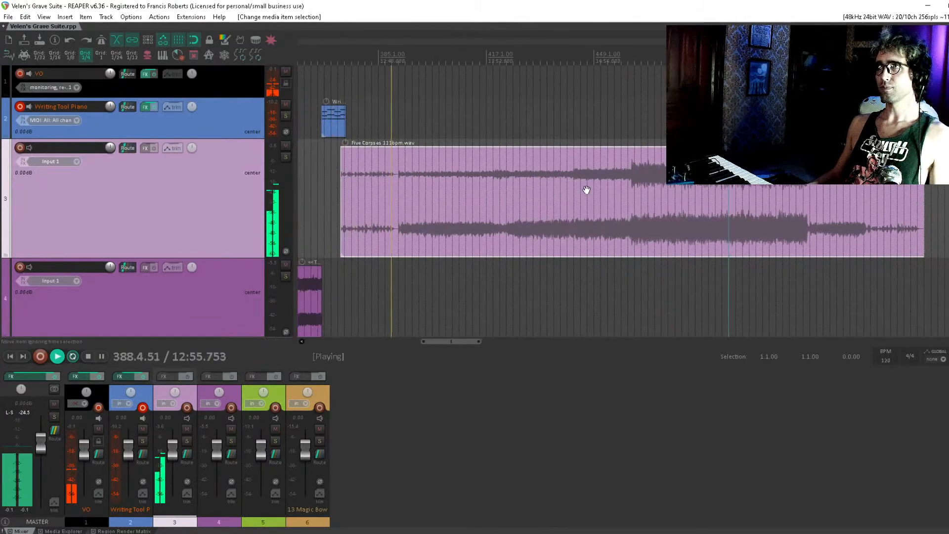
scroll(441, 180, up, 3)
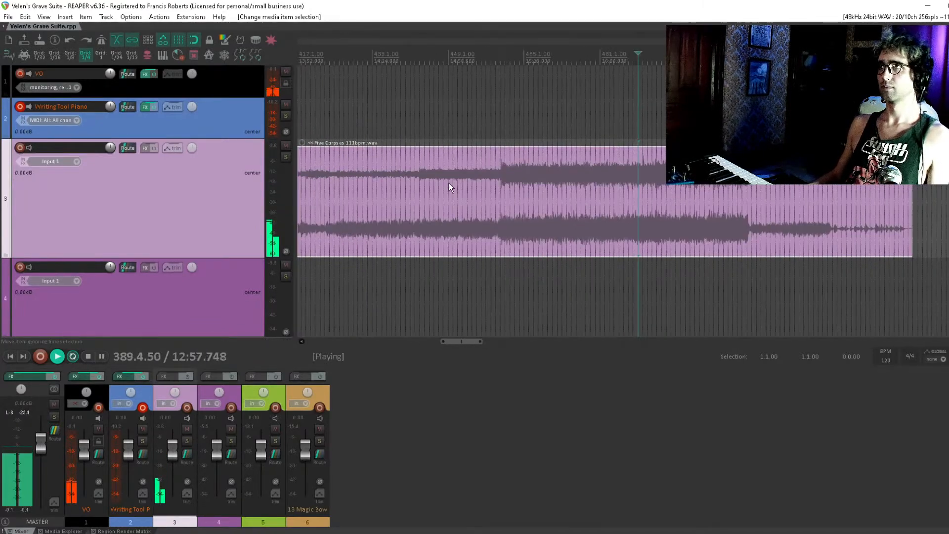
scroll(449, 183, down, 3)
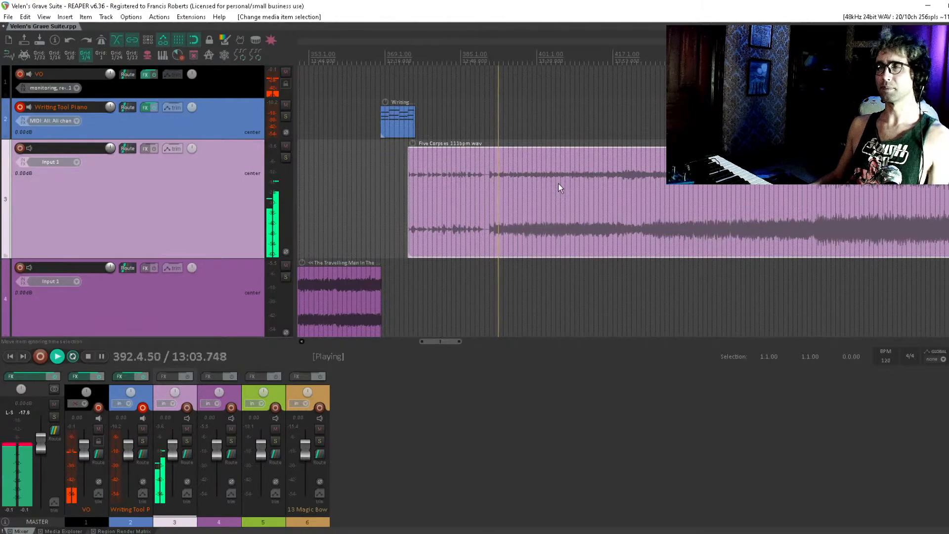
drag(558, 182, 522, 186)
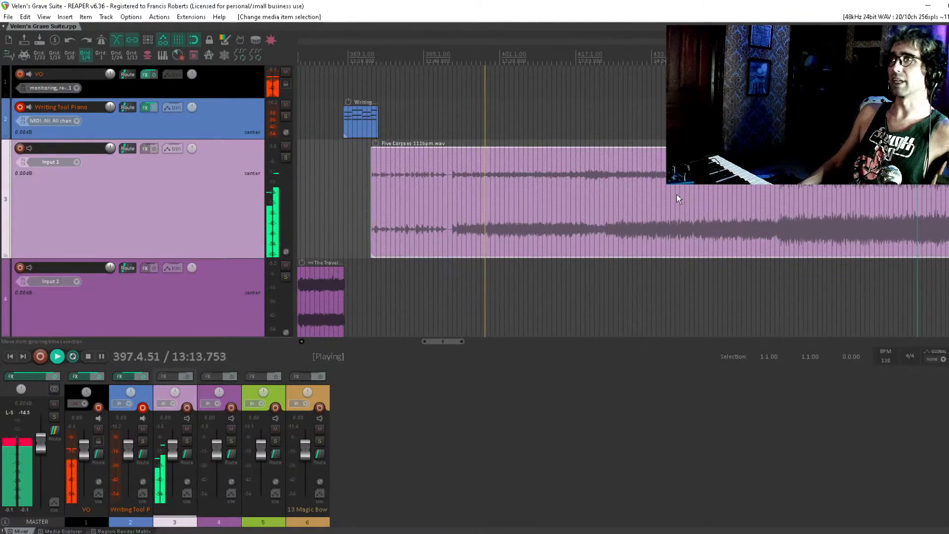
scroll(677, 194, right, 3)
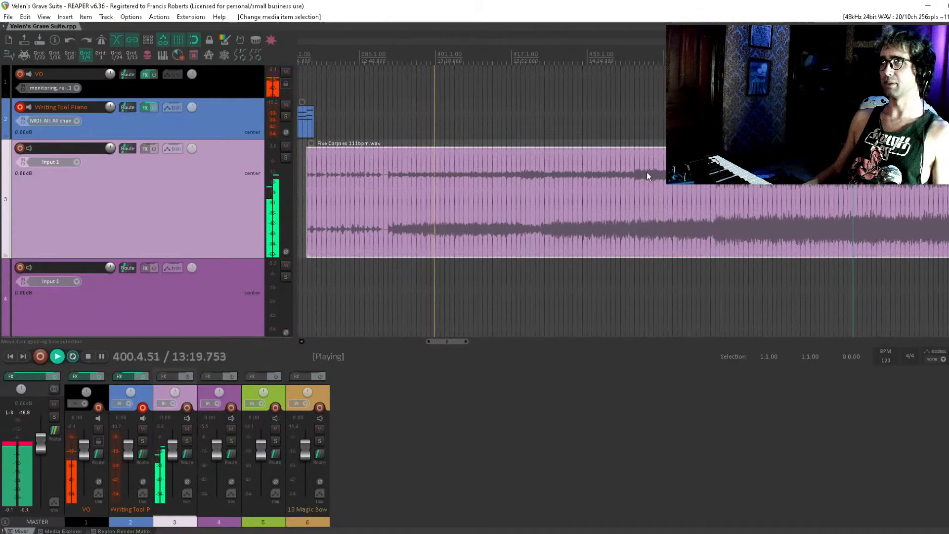
scroll(647, 172, right, 2)
drag(600, 242, 503, 266)
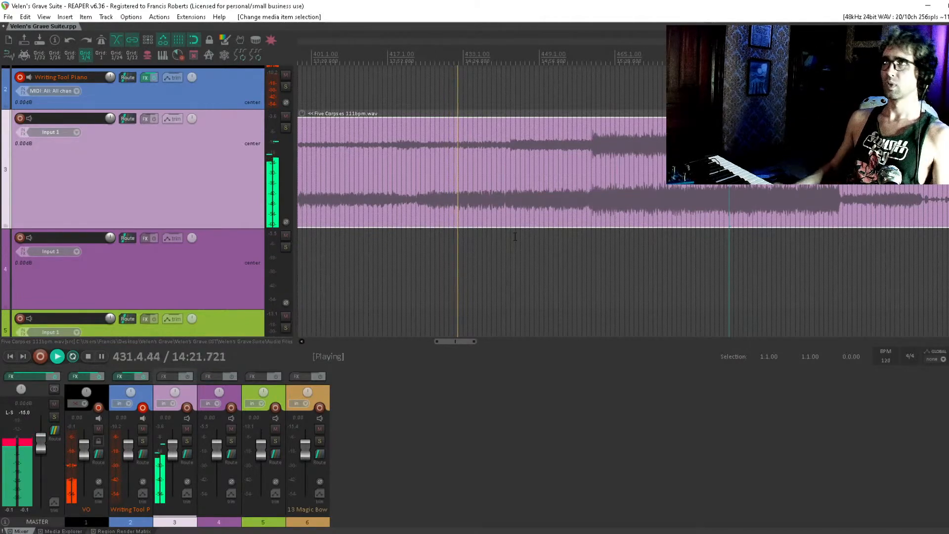
Lower the Five Corpses clip's item volume to about -6.2 dB while it plays.
drag(493, 169, 562, 183)
drag(395, 121, 558, 128)
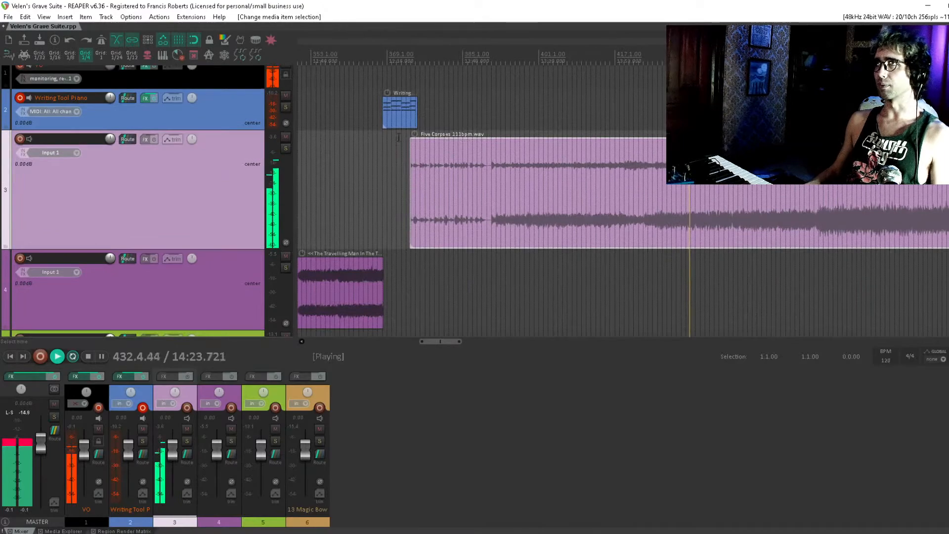
drag(413, 136, 415, 168)
drag(582, 208, 446, 173)
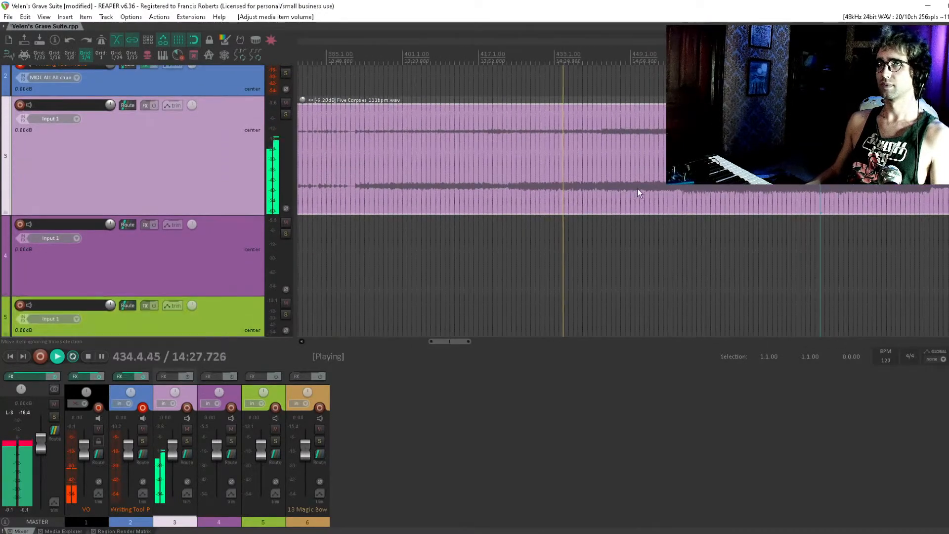
drag(637, 189, 516, 203)
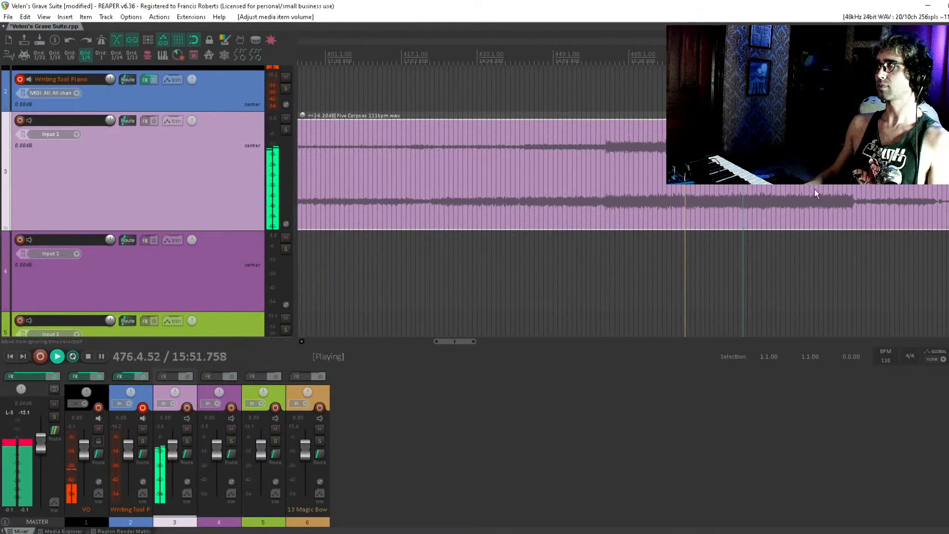
Stop playback with the edit cursor at bar 473 and select the Five Corpses clip on track 3.
scroll(518, 203, down, 5)
drag(629, 158, 520, 190)
click(621, 133)
key(space)
drag(621, 134, 643, 151)
click(629, 161)
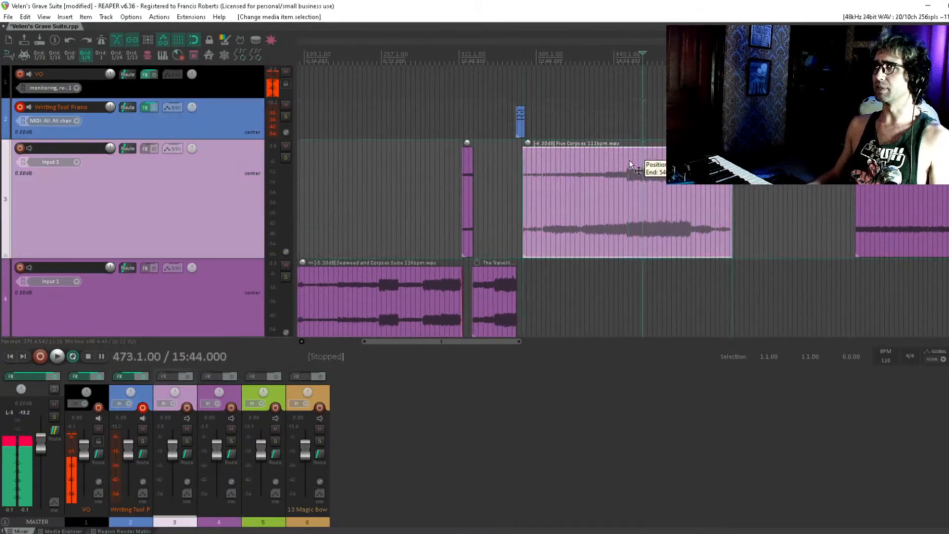
Review the arrangement from its opening clips through Cult of the Rotting Fin and Seaweed and Corpses Suite to Five Corpses, selecting them in turn.
drag(596, 174, 747, 166)
click(479, 280)
drag(508, 173, 580, 161)
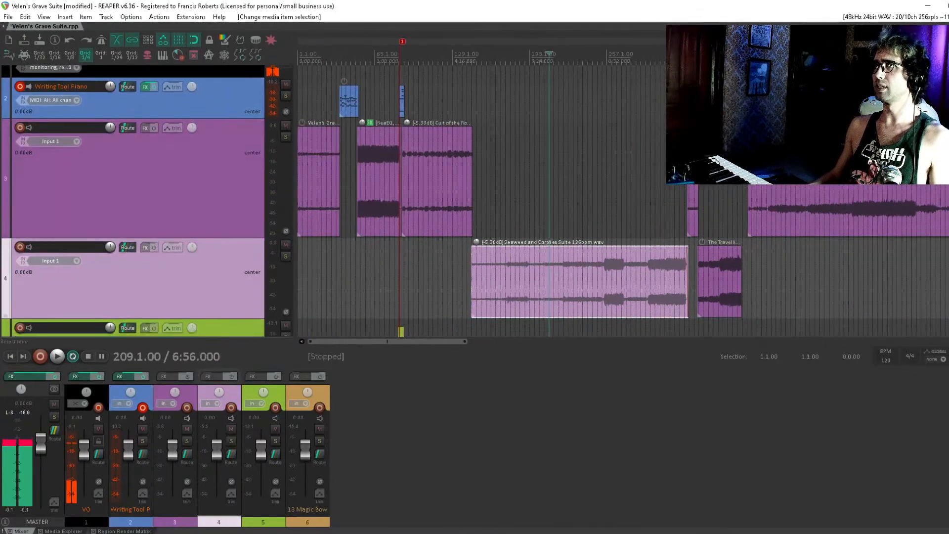
drag(858, 170, 858, 191)
click(862, 192)
click(608, 292)
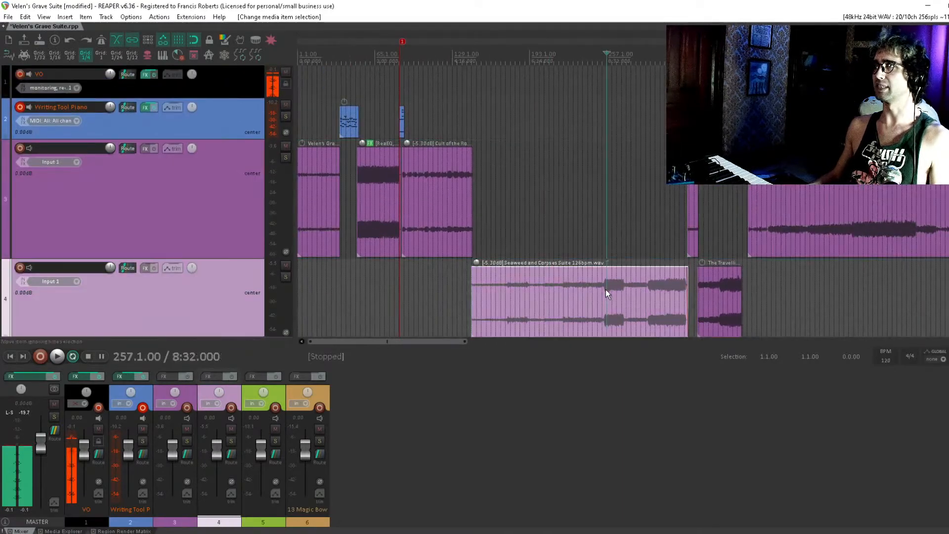
click(806, 211)
click(435, 213)
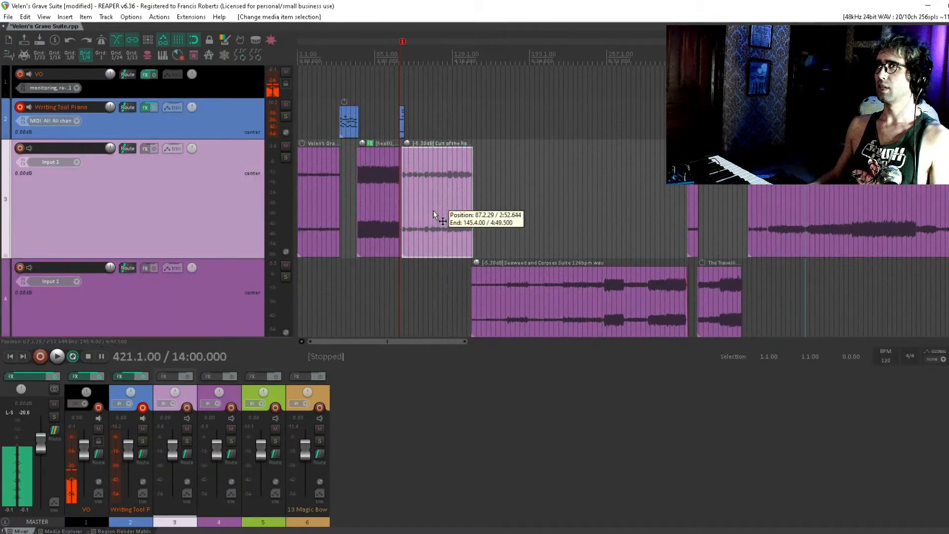
click(390, 211)
drag(449, 126, 237, 247)
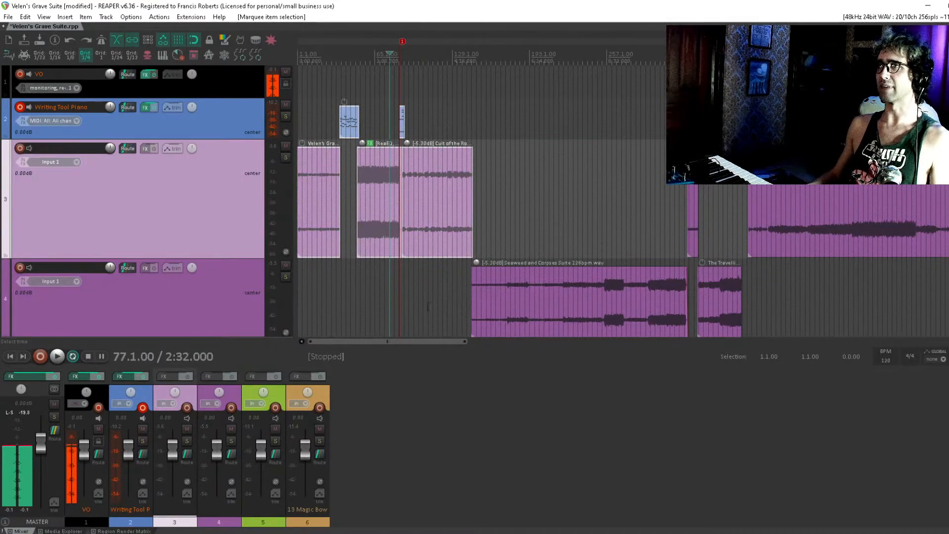
click(600, 301)
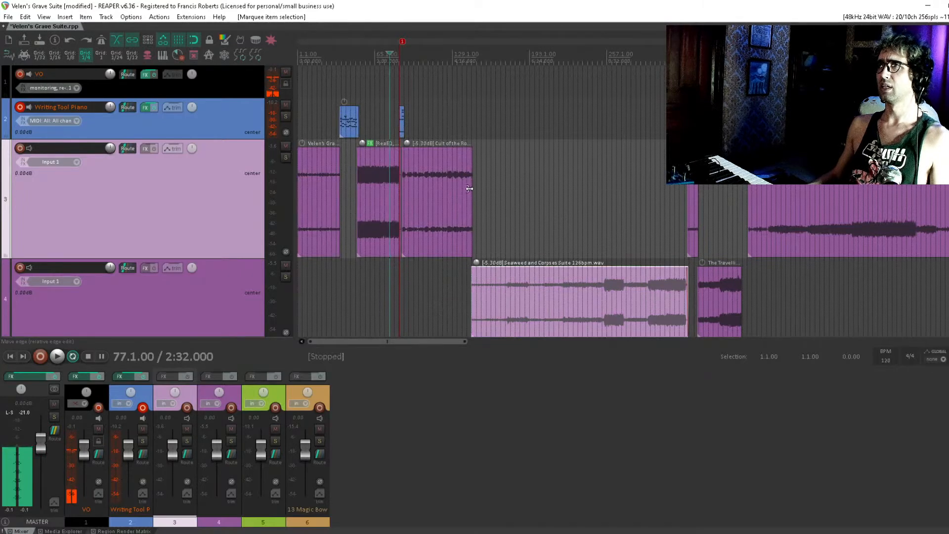
click(462, 218)
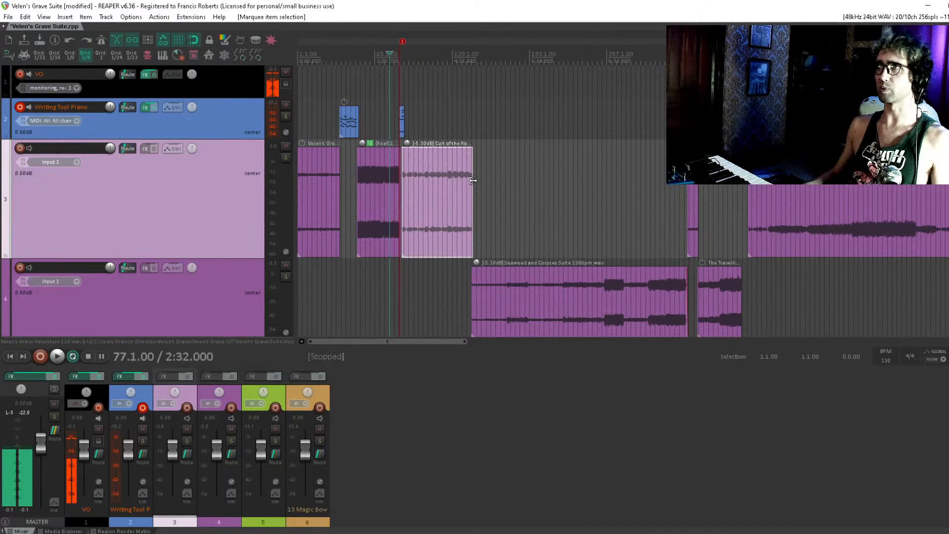
Play the handover from Cult of the Rotting Fin to Seaweed and Corpses Suite, starting just before bar 145.
click(470, 264)
scroll(471, 264, up, 5)
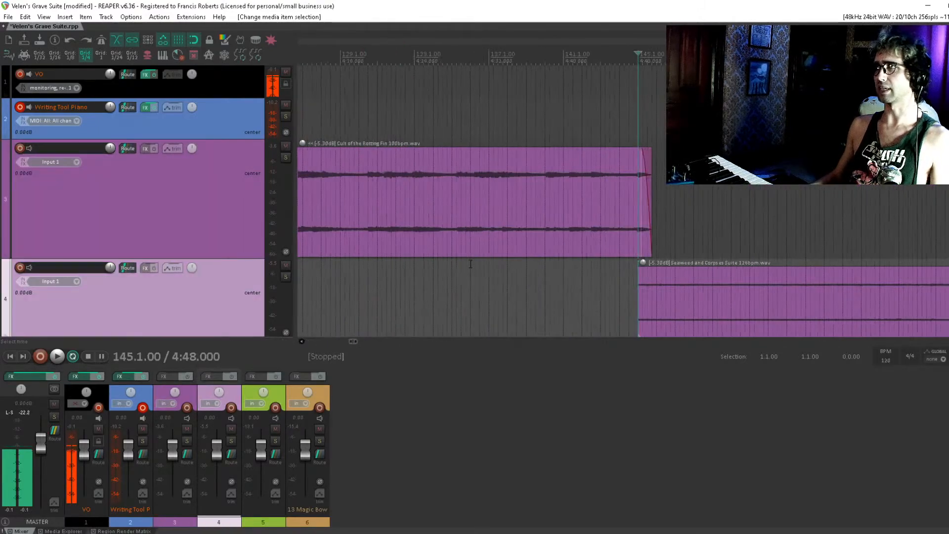
click(627, 284)
key(space)
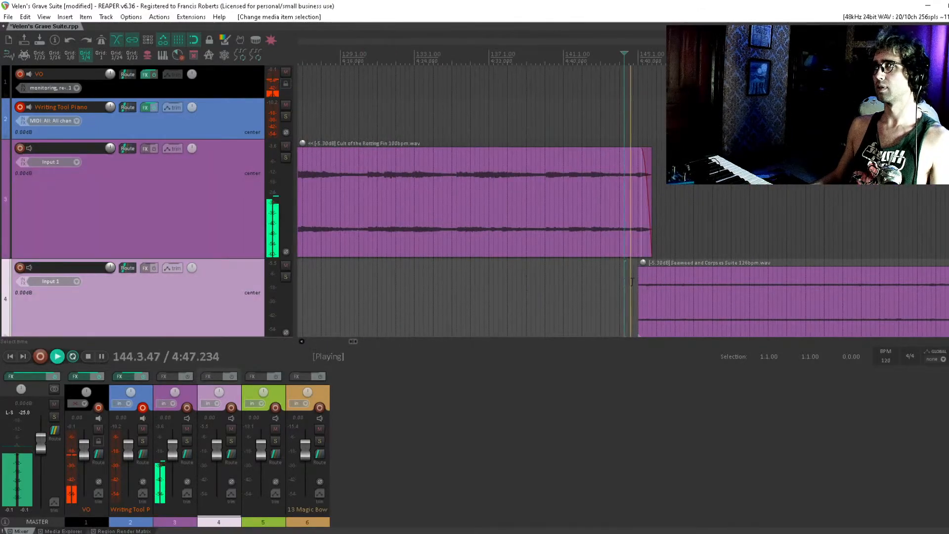
scroll(645, 283, down, 8)
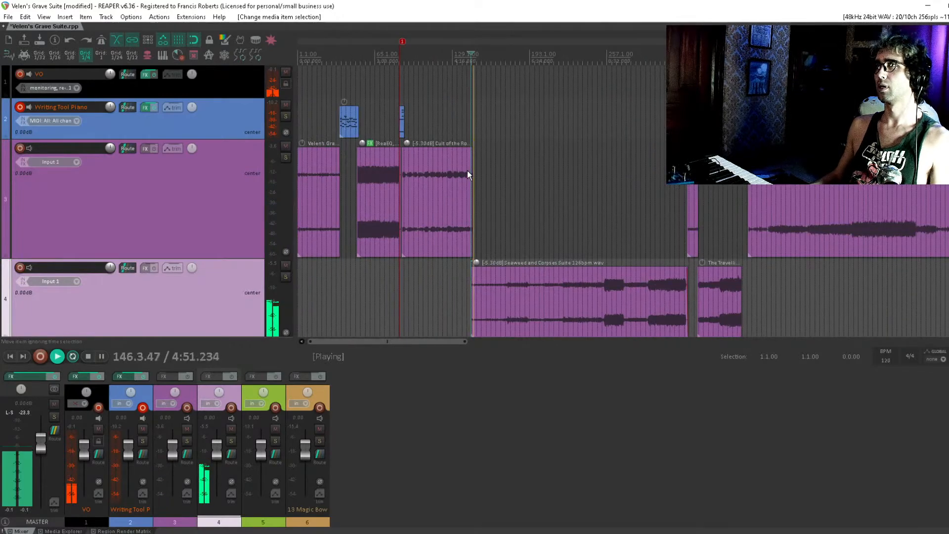
key(space)
Play Five Corpses from bar 509, where its loud section drops into the quiet ending.
click(462, 99)
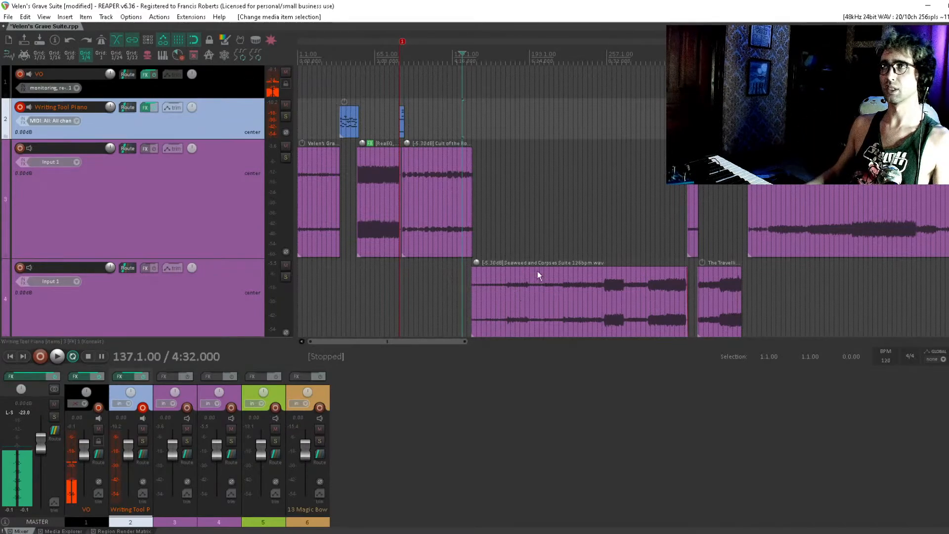
drag(589, 236, 560, 208)
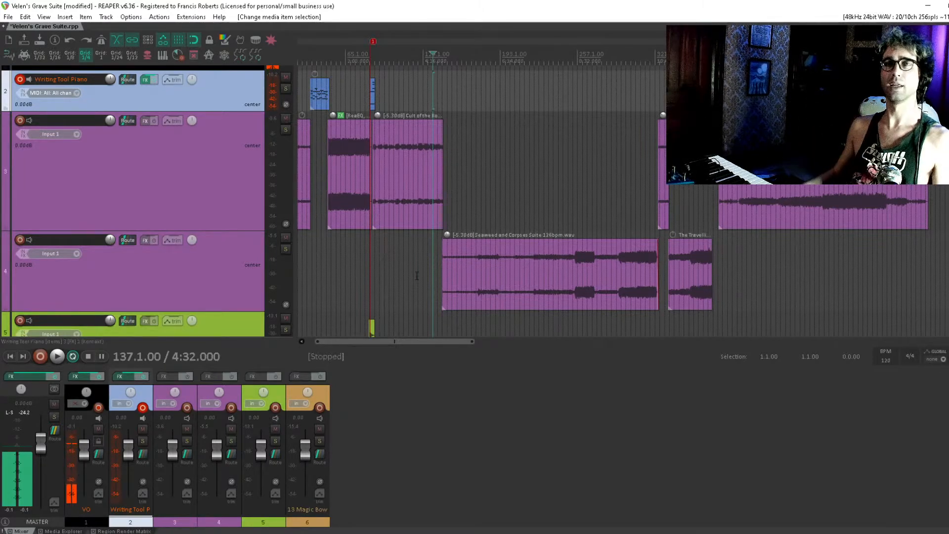
drag(629, 276, 539, 195)
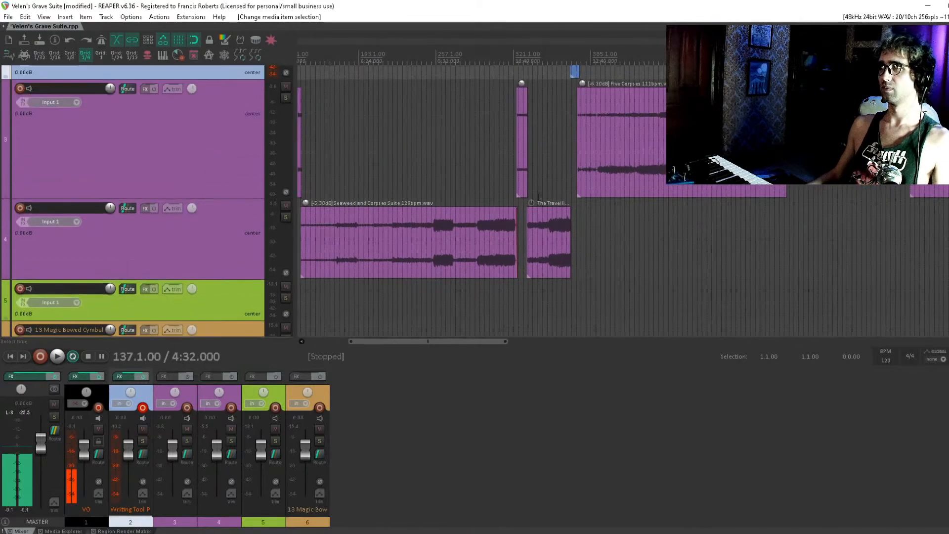
drag(698, 188, 537, 206)
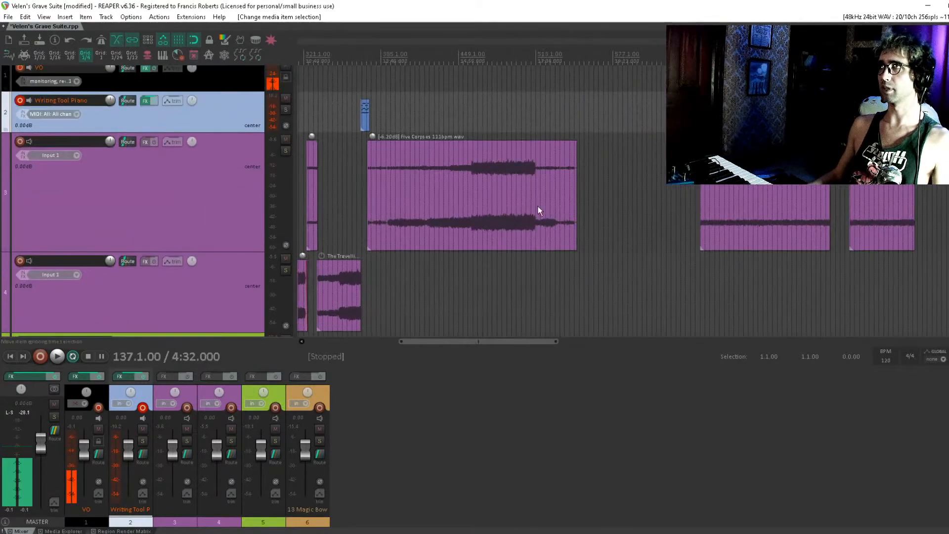
click(533, 153)
click(565, 128)
click(527, 128)
click(531, 129)
key(space)
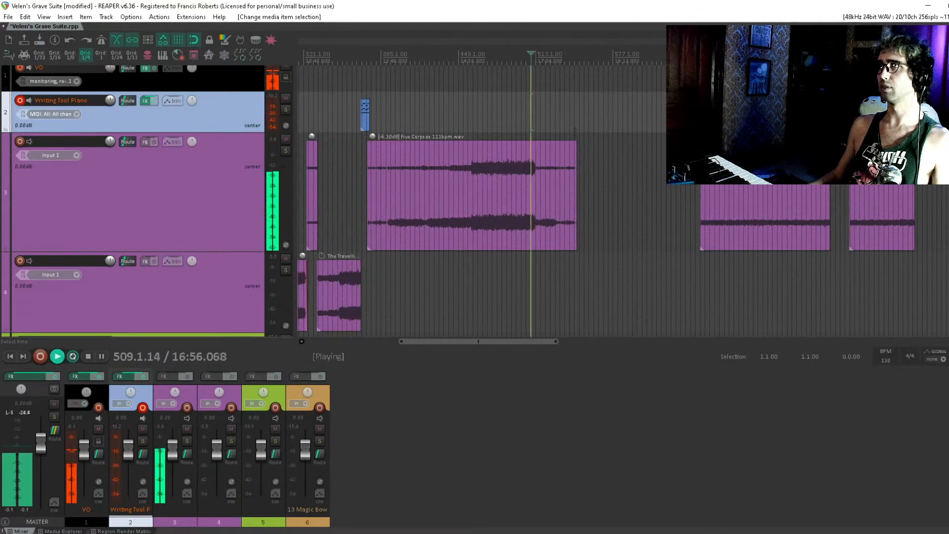
Add a short fade-out to the end of the Five Corpses clip and stop playback.
scroll(593, 140, up, 4)
drag(695, 193, 571, 201)
scroll(501, 206, up, 2)
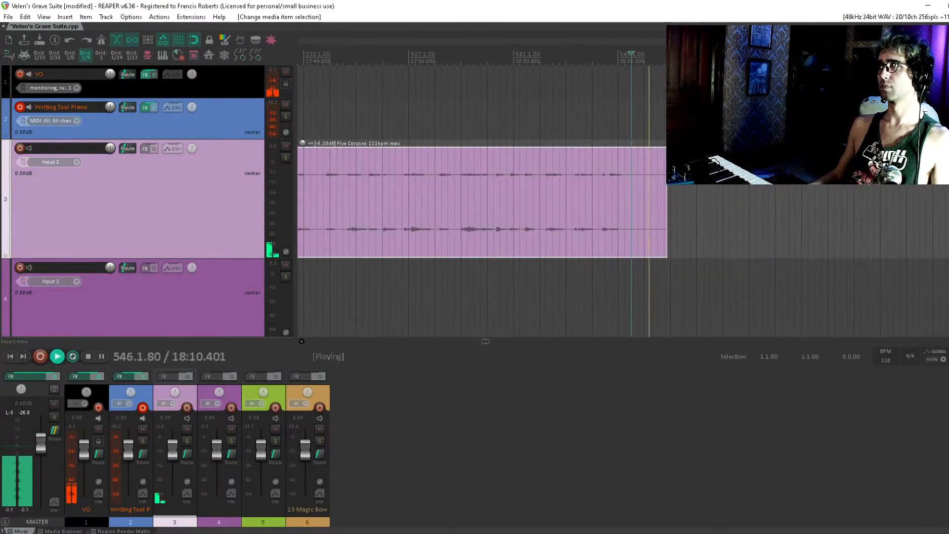
drag(665, 149, 656, 149)
key(space)
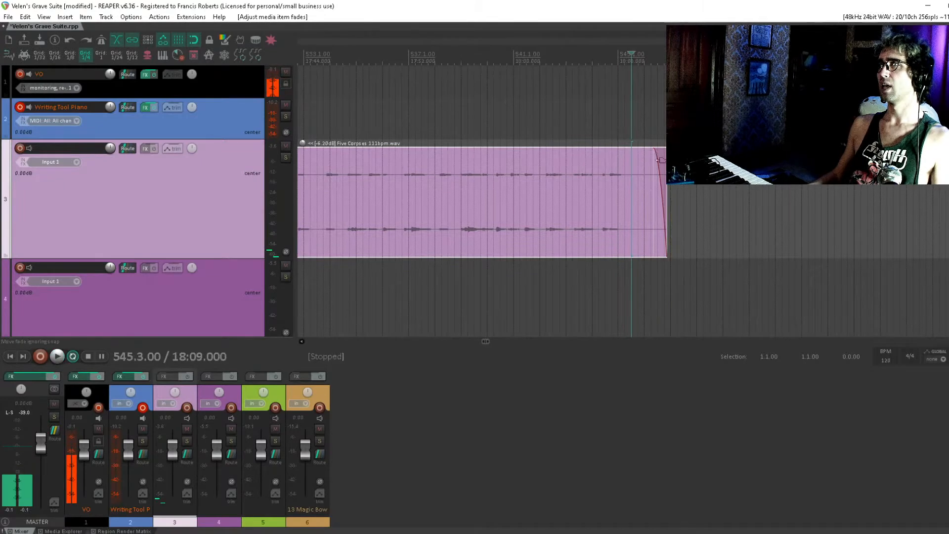
Delete the first of the two Dolphin's Leap clips following Five Corpses.
click(671, 198)
scroll(634, 195, down, 14)
scroll(571, 188, right, 3)
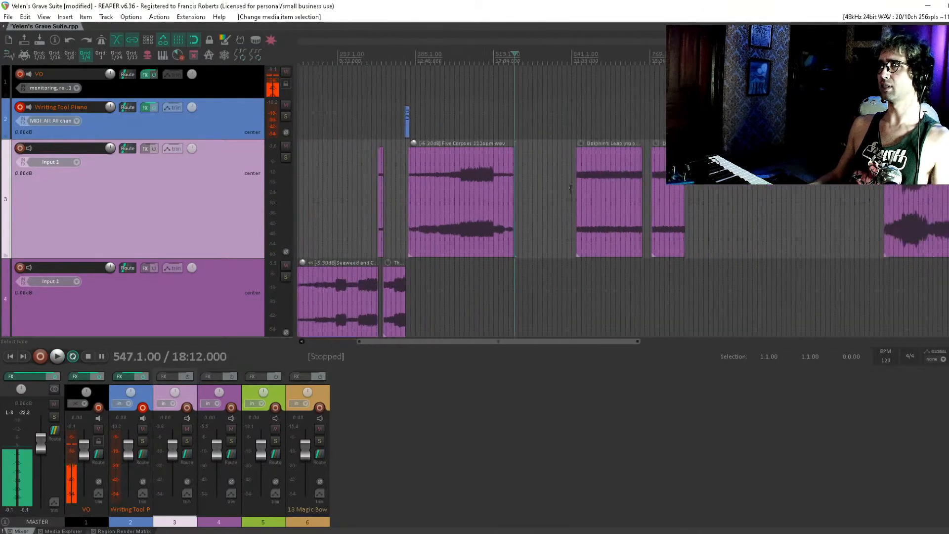
click(605, 188)
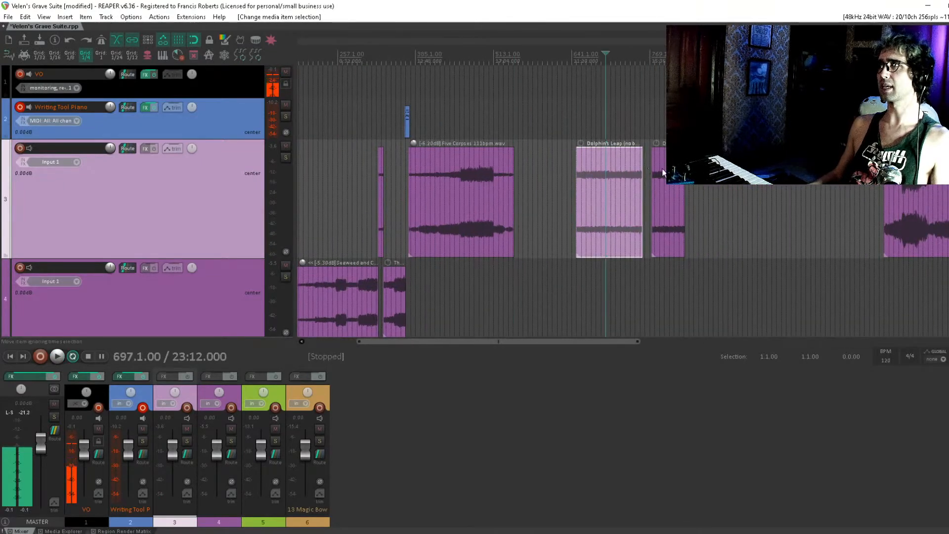
drag(608, 198, 546, 270)
click(557, 297)
key(Delete)
Move the Dolphin's Leap 143bpm clip to track 4 directly after Five Corpses, near bar 547, and play the transition.
click(683, 184)
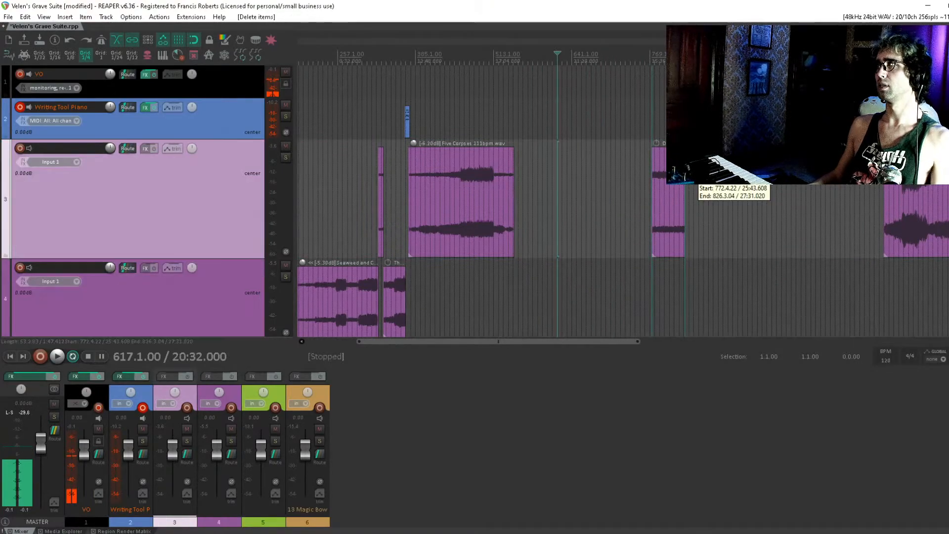
drag(662, 218, 555, 294)
click(525, 293)
scroll(527, 294, up, 8)
click(494, 287)
key(space)
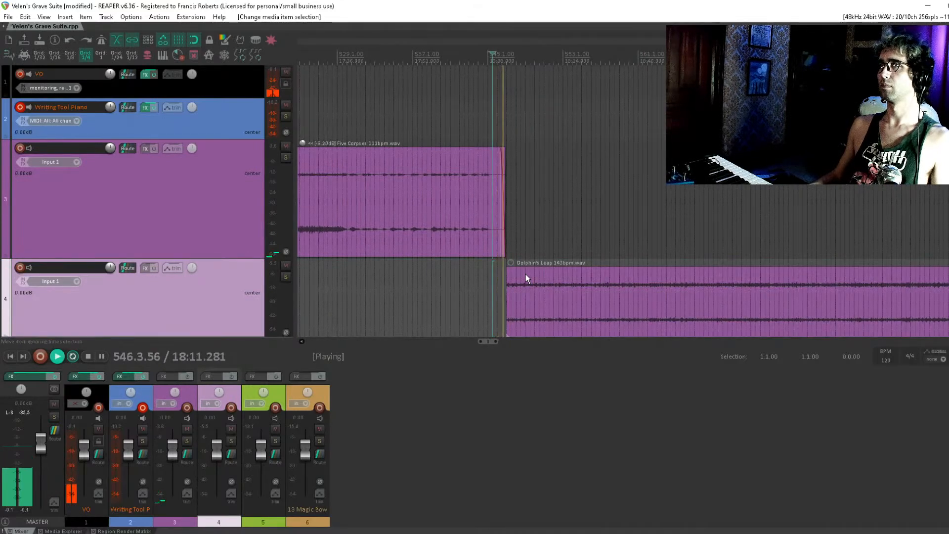
Listen to the opening of Dolphin's Leap following the Five Corpses ending.
scroll(526, 277, down, 6)
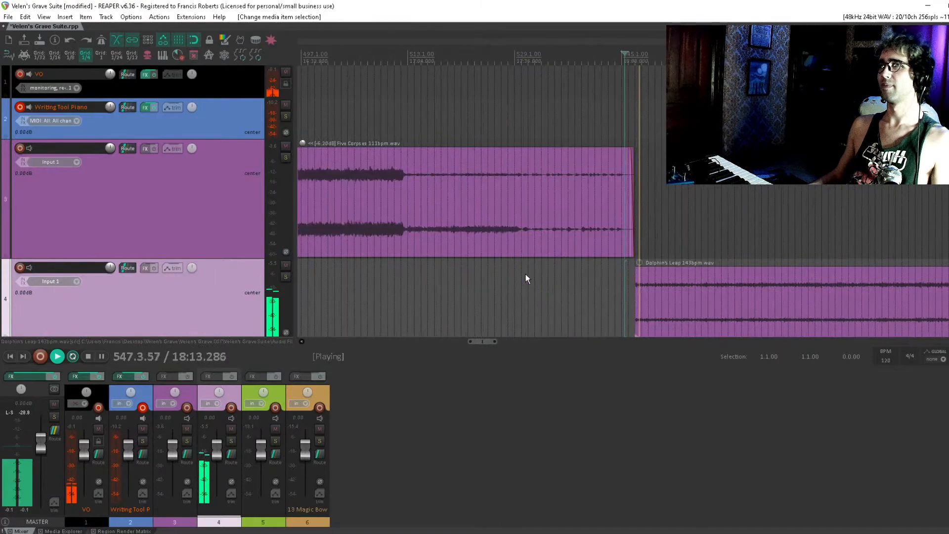
drag(747, 245, 465, 167)
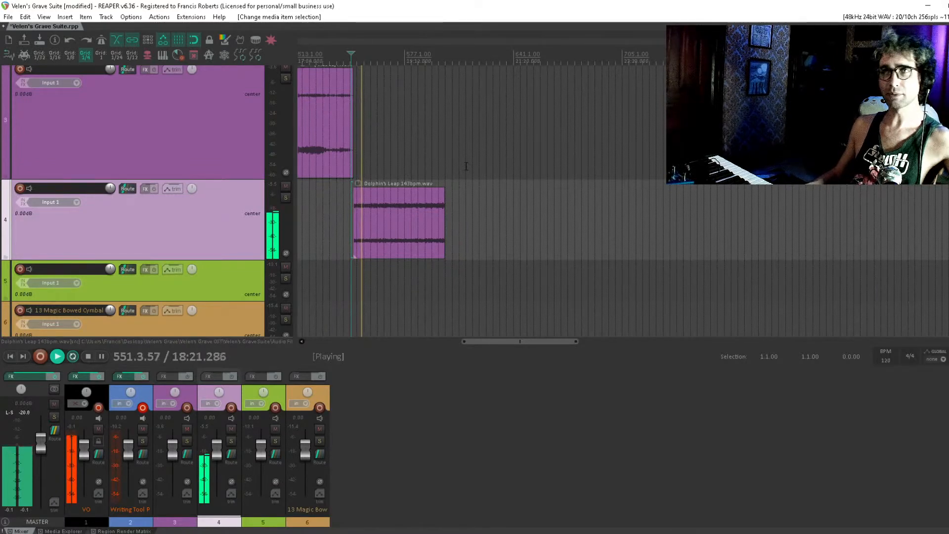
scroll(462, 200, up, 1)
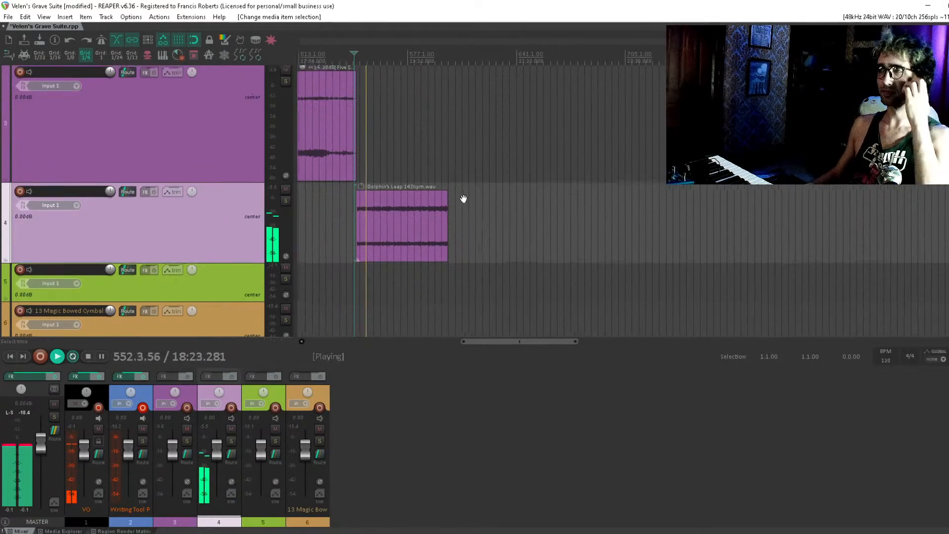
scroll(479, 208, left, 1)
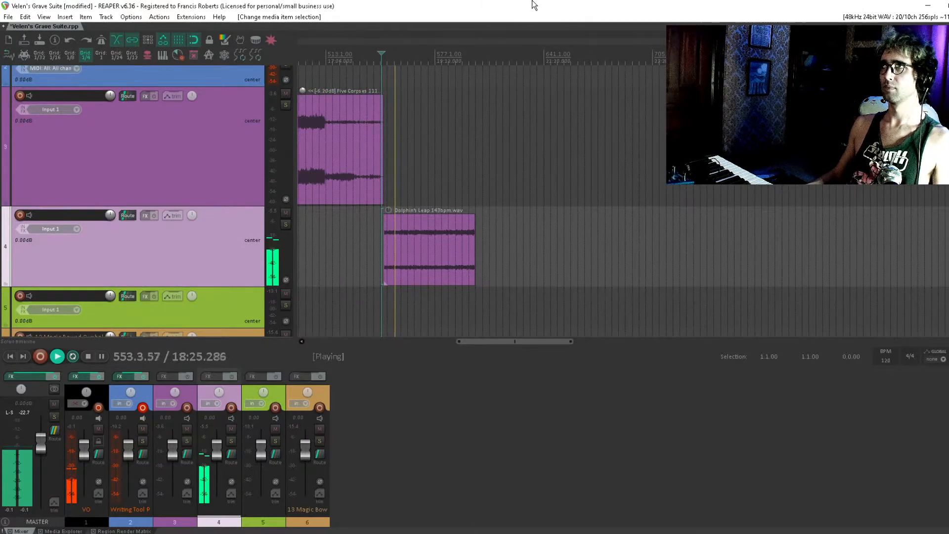
scroll(541, 195, up, 2)
scroll(556, 178, down, 1)
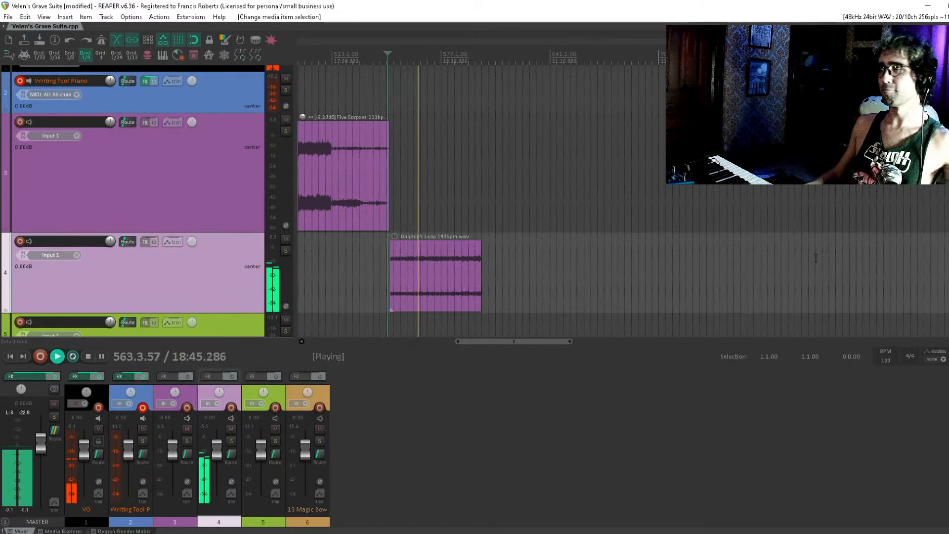
Select the Dolphin's Leap clip on track 4 and listen on past its middle while examining its waveform.
drag(534, 246, 612, 194)
scroll(611, 177, down, 4)
drag(627, 135, 551, 154)
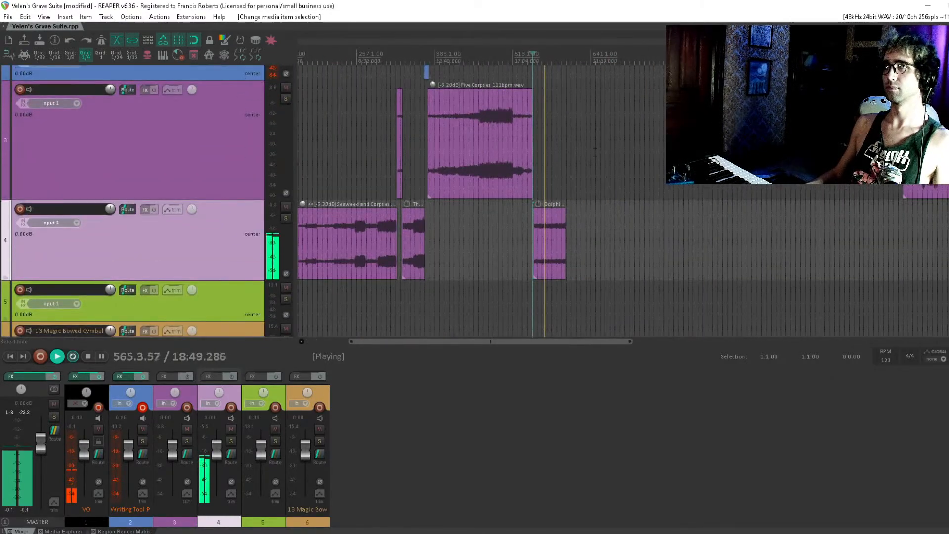
click(560, 236)
drag(578, 222, 534, 232)
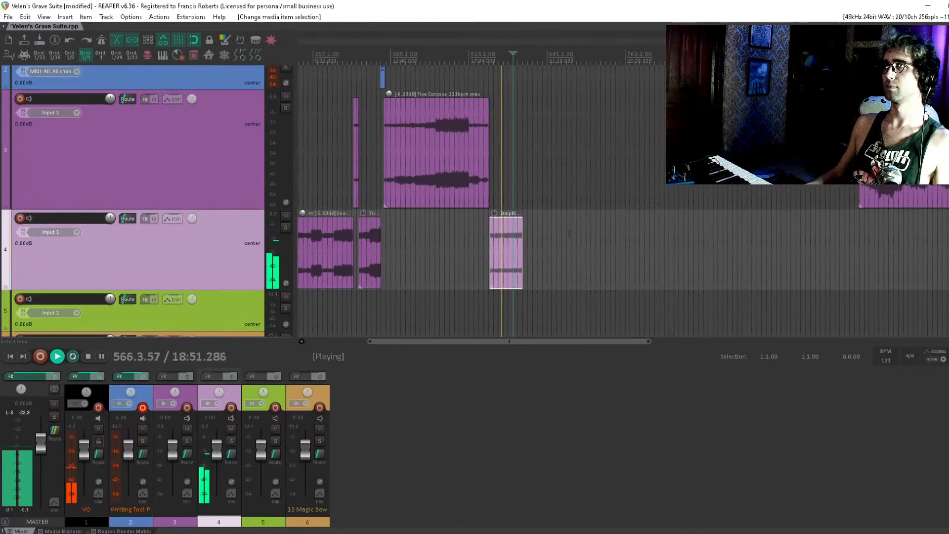
scroll(535, 232, up, 5)
scroll(535, 231, up, 3)
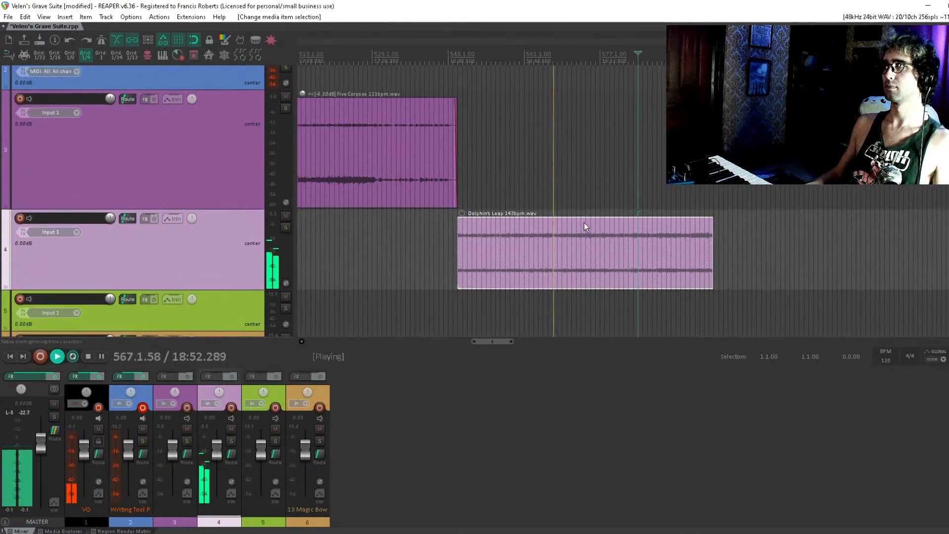
click(563, 241)
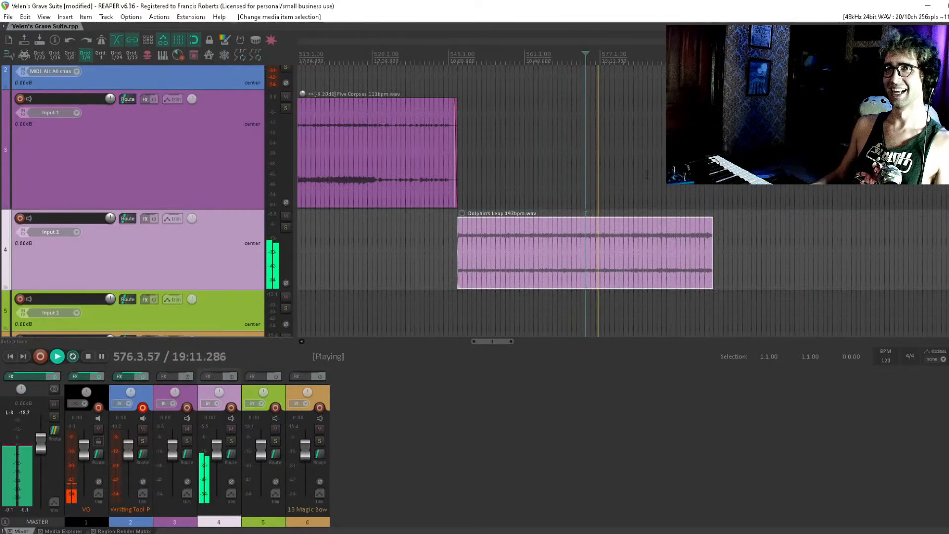
drag(647, 174, 503, 215)
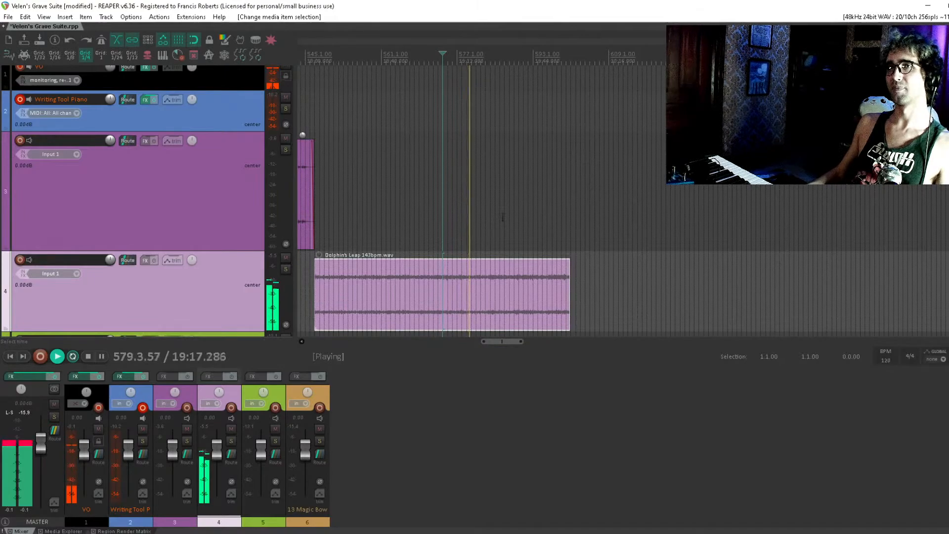
mouse_move(503, 217)
mouse_down()
mouse_move(514, 135)
mouse_move(510, 208)
mouse_move(492, 213)
mouse_up()
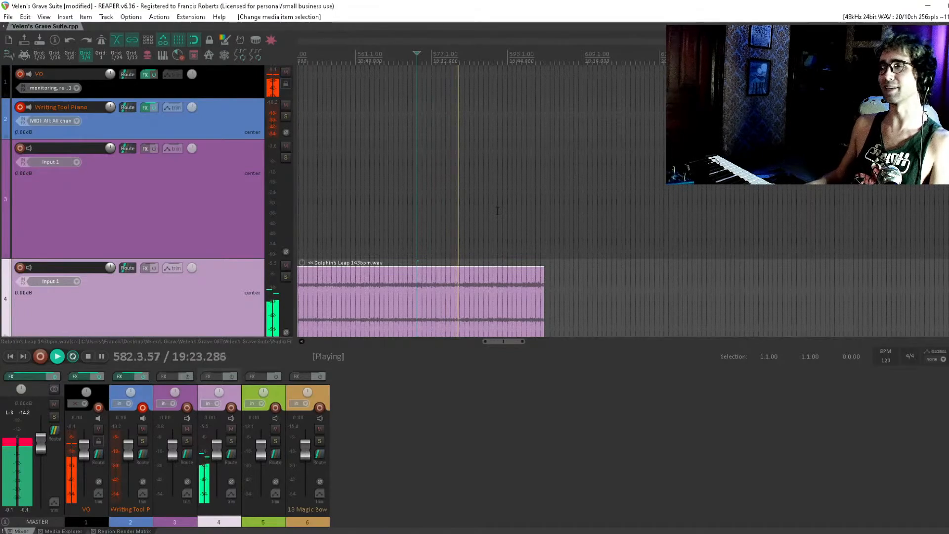
Listen on through the second half of Dolphin's Leap while reviewing the suite's arrangement and the item volume of Five Corpses.
drag(571, 187, 441, 168)
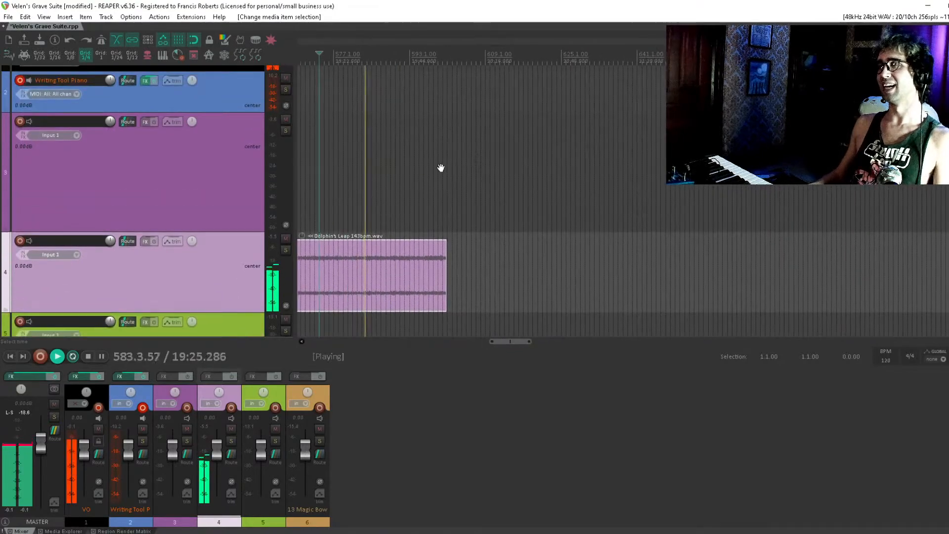
click(441, 169)
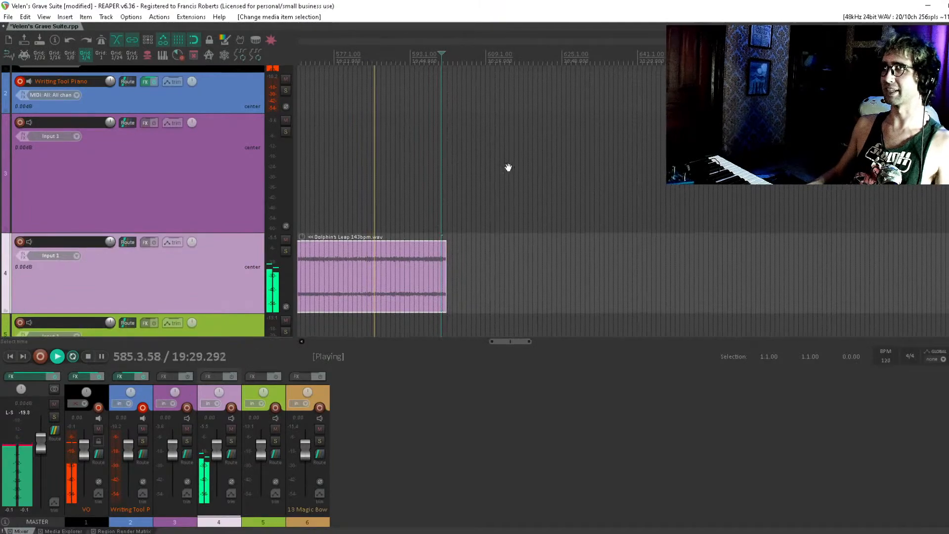
drag(509, 167, 441, 134)
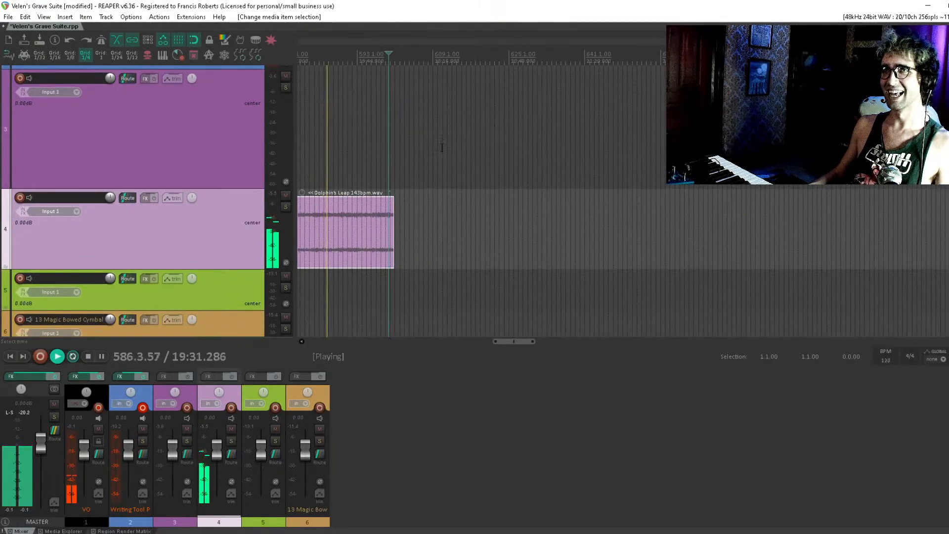
scroll(442, 148, down, 3)
drag(502, 128, 412, 93)
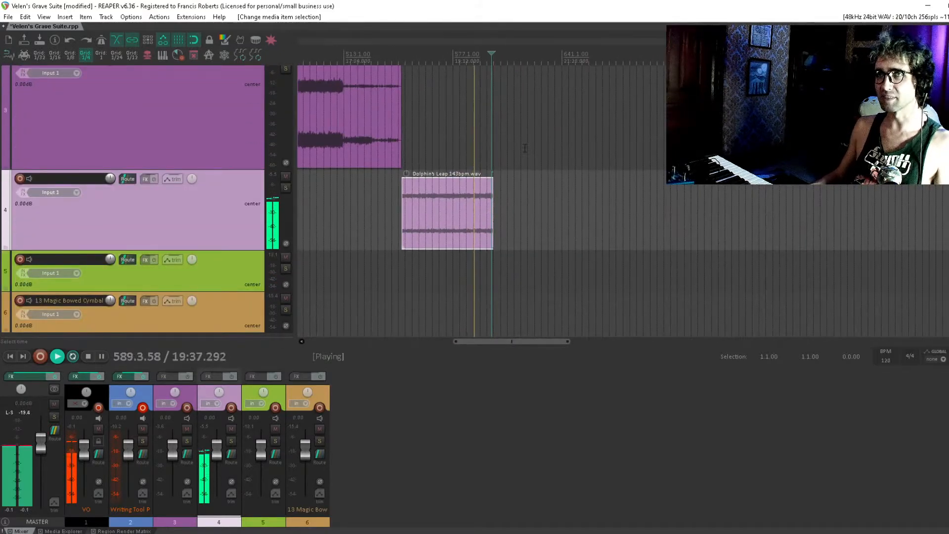
drag(468, 210, 415, 257)
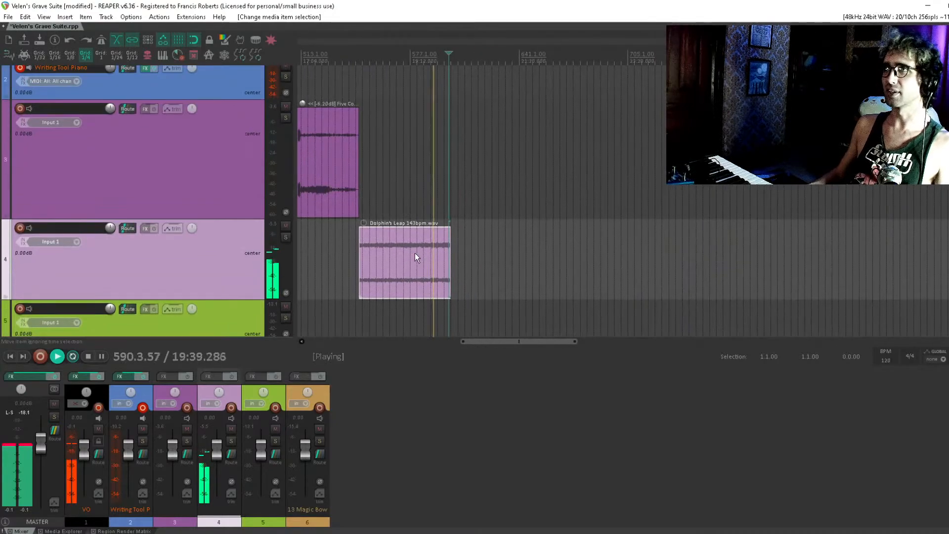
scroll(417, 257, down, 5)
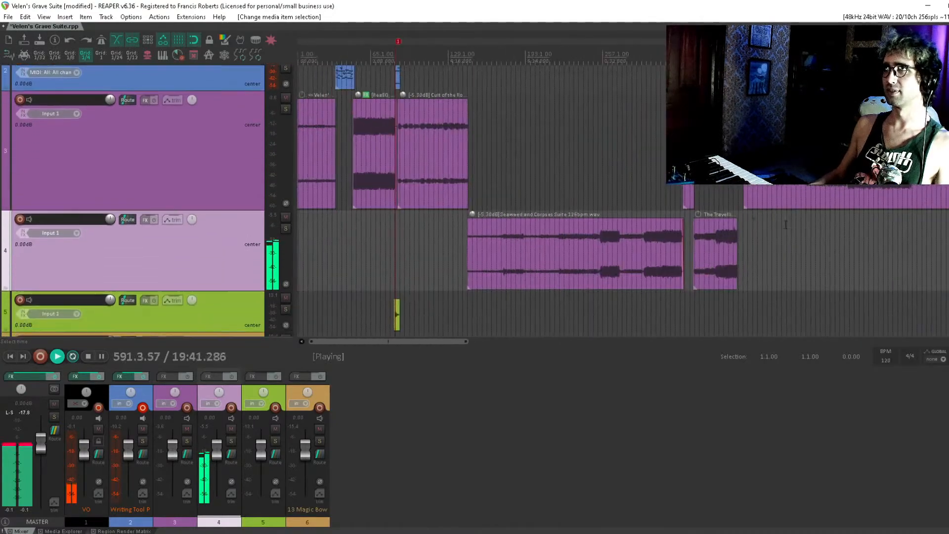
drag(591, 217, 604, 232)
mouse_move(630, 159)
mouse_down()
mouse_move(538, 149)
mouse_move(631, 169)
mouse_up()
drag(549, 148, 572, 205)
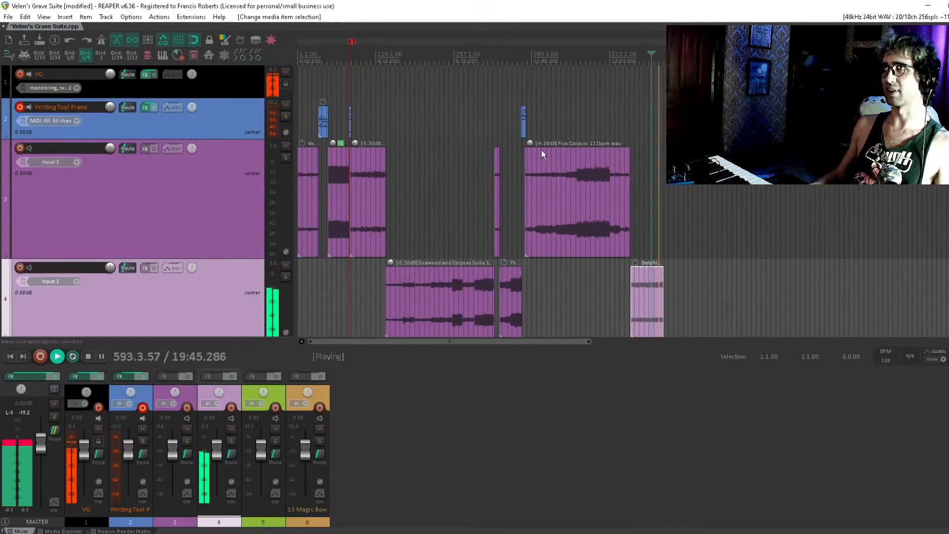
mouse_move(530, 144)
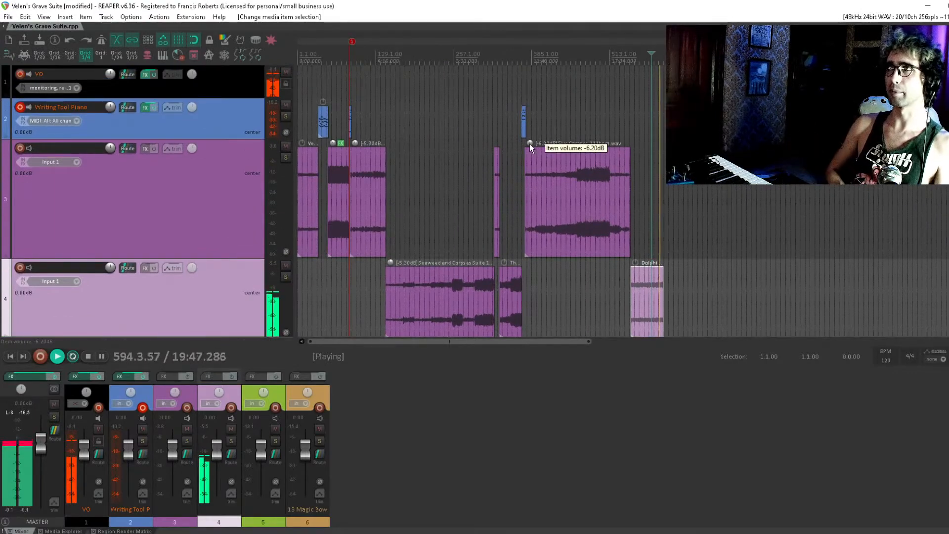
scroll(656, 198, up, 4)
Listen to the last bars of Dolphin's Leap while examining its waveform and its place after Five Corpses.
drag(707, 198, 541, 118)
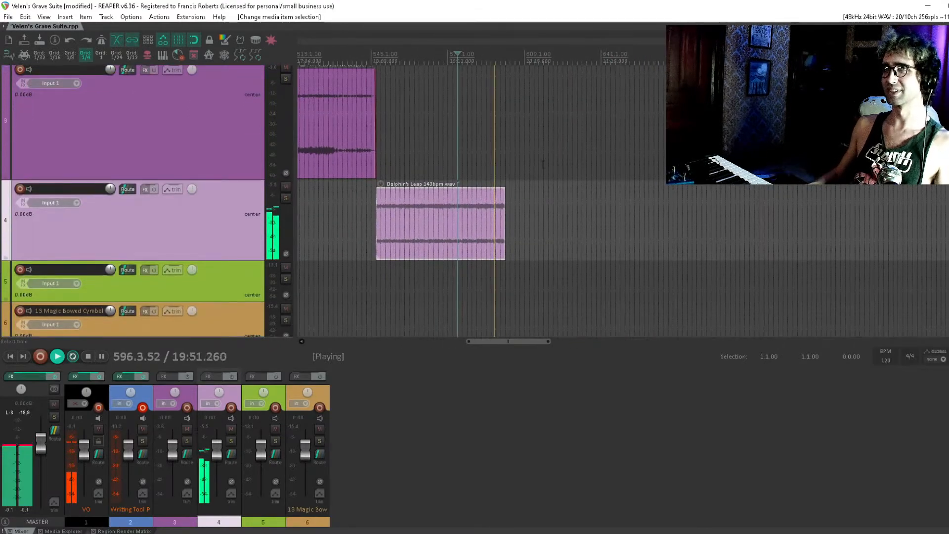
drag(543, 165, 497, 180)
click(447, 211)
scroll(510, 197, down, 3)
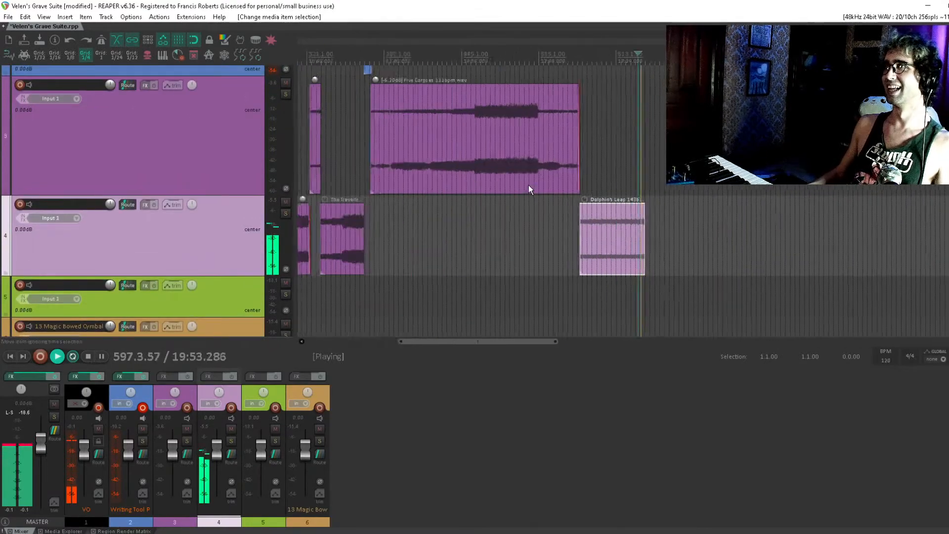
scroll(530, 189, down, 2)
scroll(645, 163, up, 6)
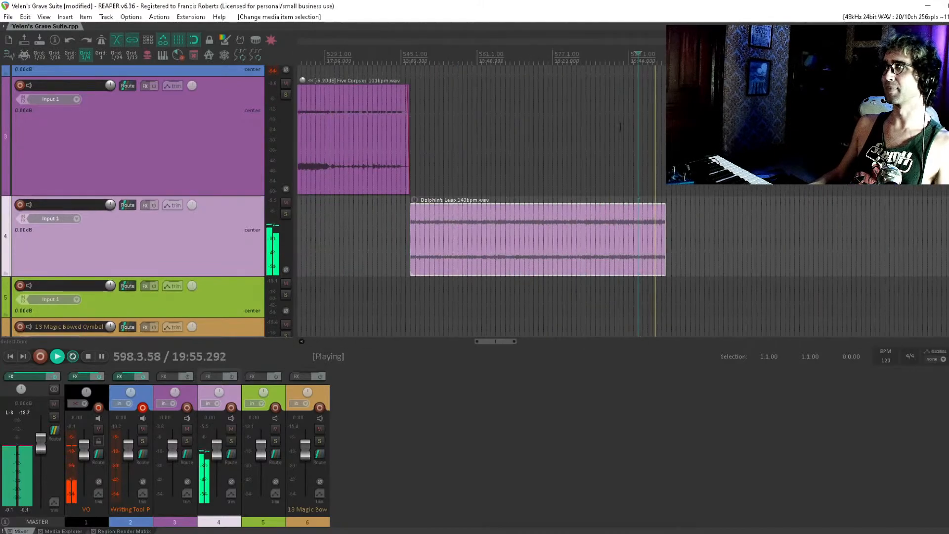
scroll(620, 127, down, 3)
scroll(645, 239, up, 4)
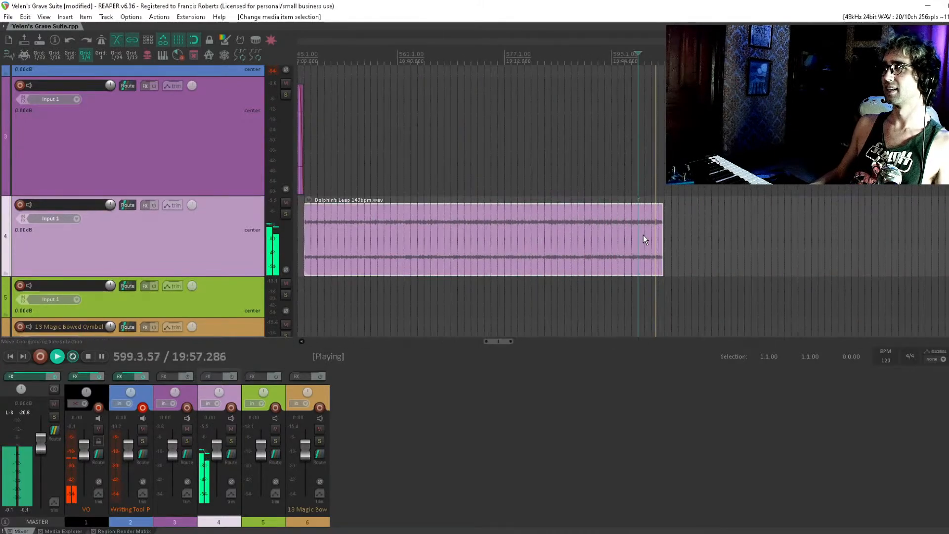
Stop playback as Dolphin's Leap ends and fine-adjust the clip's end edge near bar 600.
scroll(644, 239, up, 3)
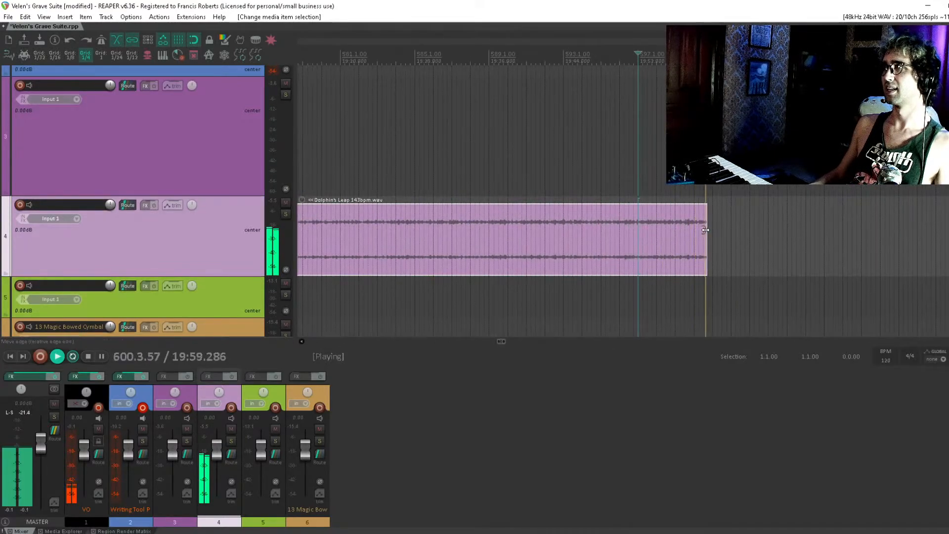
key(space)
mouse_move(703, 228)
mouse_down()
mouse_move(777, 239)
mouse_move(702, 245)
mouse_move(692, 227)
mouse_move(701, 227)
mouse_up()
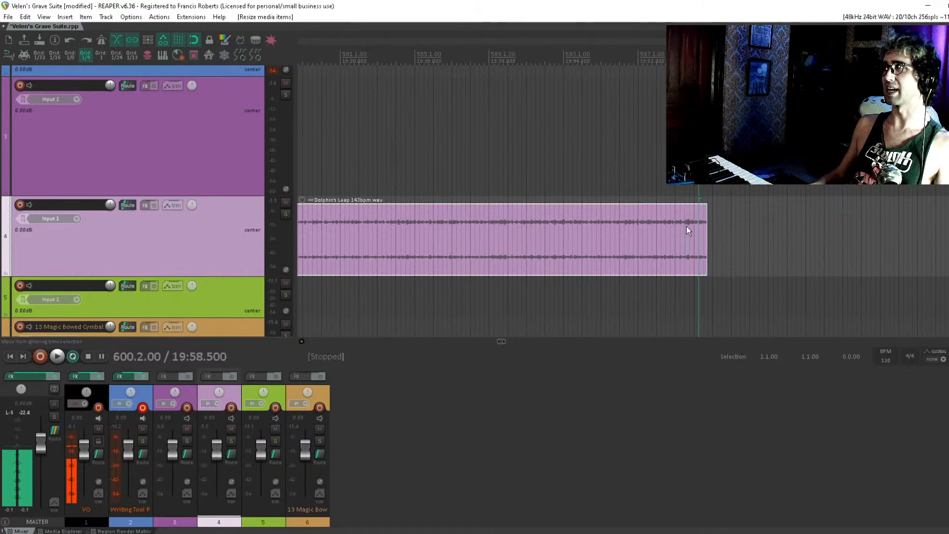
Split the Dirge Of The Town By The Sea clip at bar 1281 and delete its second half.
scroll(691, 218, down, 10)
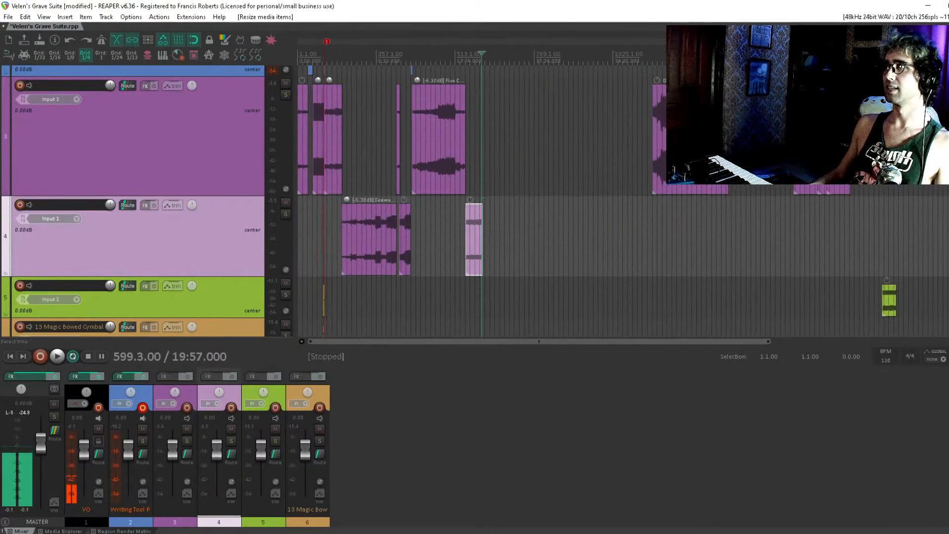
click(634, 157)
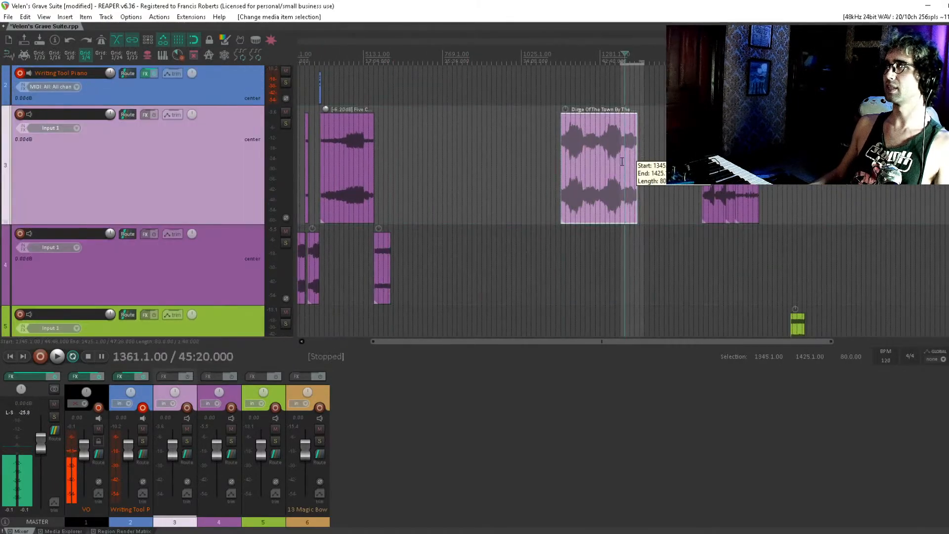
click(610, 161)
click(601, 152)
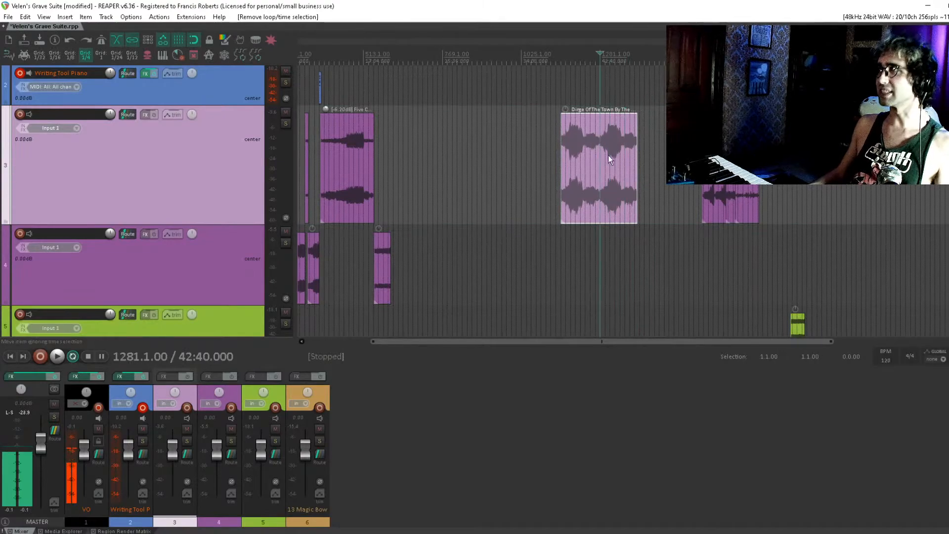
scroll(611, 158, up, 3)
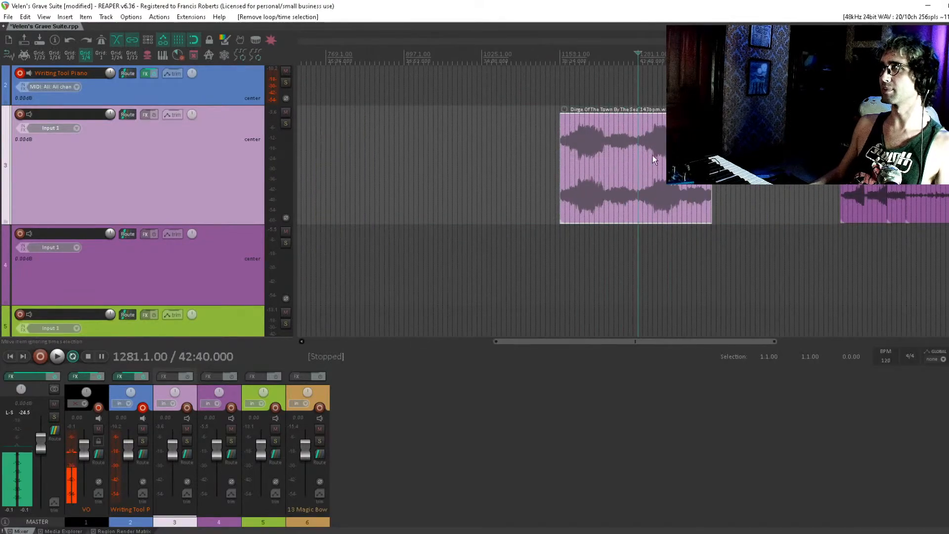
key(s)
key(Delete)
Move the remaining Dirge Of The Town By The Sea clip on track 3 to follow Dolphin's Leap, near bar 601, and play briefly.
drag(601, 170, 517, 170)
drag(504, 170, 718, 152)
drag(713, 153, 462, 148)
click(462, 148)
scroll(462, 149, up, 7)
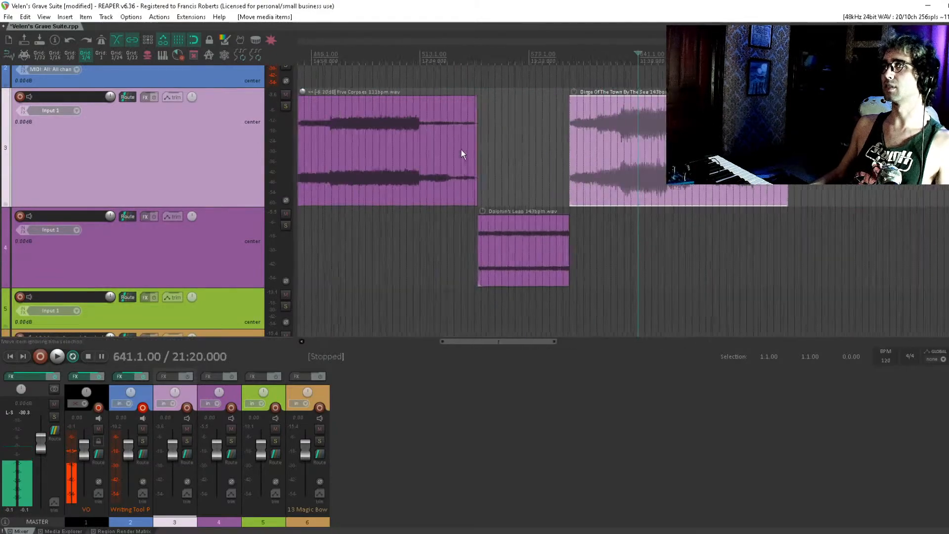
drag(387, 150, 386, 150)
click(386, 150)
key(space)
key(space)
Align the start of the Dirge Of The Town By The Sea clip exactly with the end of Dolphin's Leap.
scroll(426, 167, down, 4)
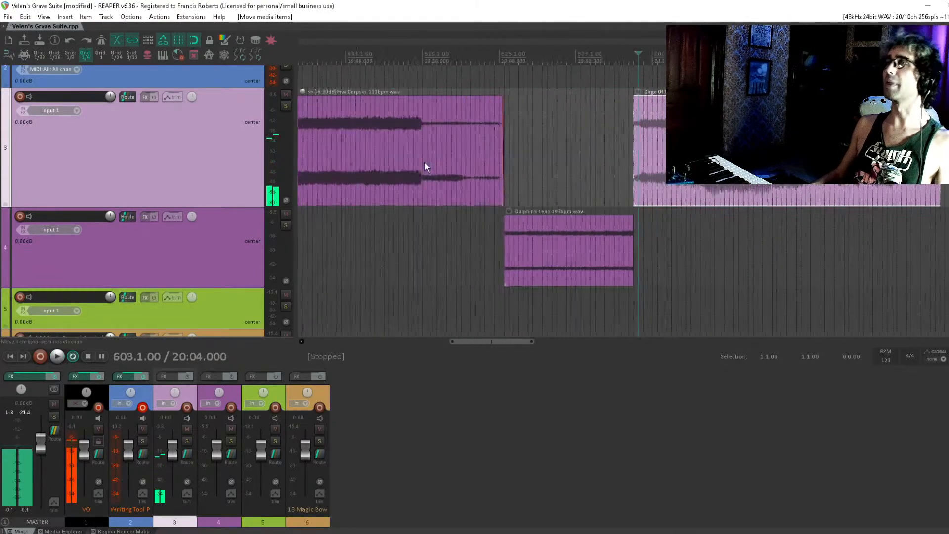
click(622, 134)
scroll(626, 137, up, 3)
scroll(626, 136, up, 5)
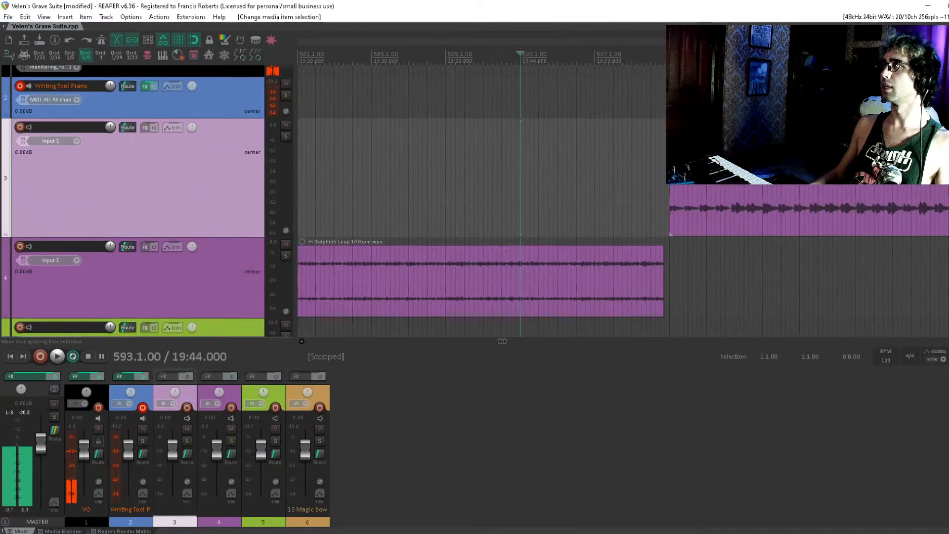
mouse_move(666, 163)
mouse_down()
mouse_move(598, 163)
mouse_move(666, 163)
mouse_up()
drag(727, 167, 722, 176)
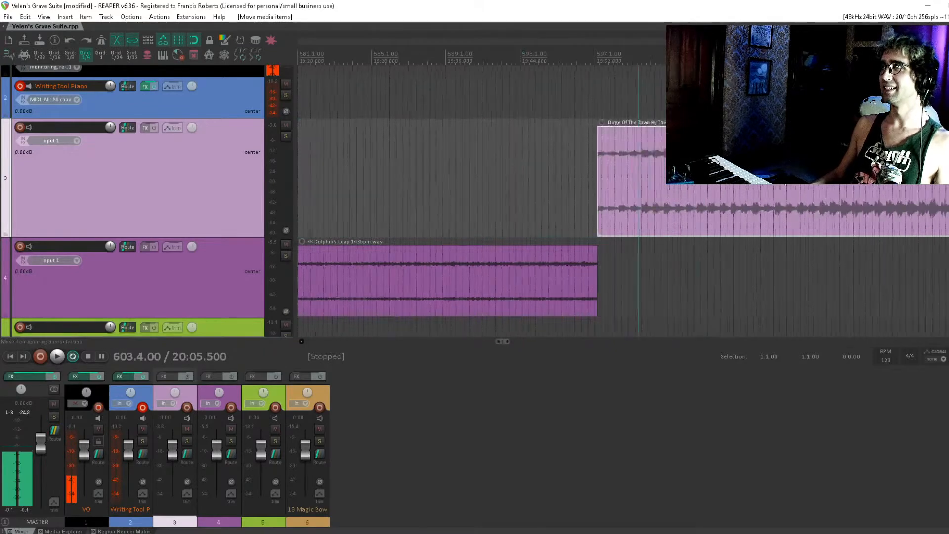
Listen to the loud section of the Dirge from bar 633 and examine the clip within the whole arrangement.
scroll(692, 233, down, 6)
click(651, 278)
key(space)
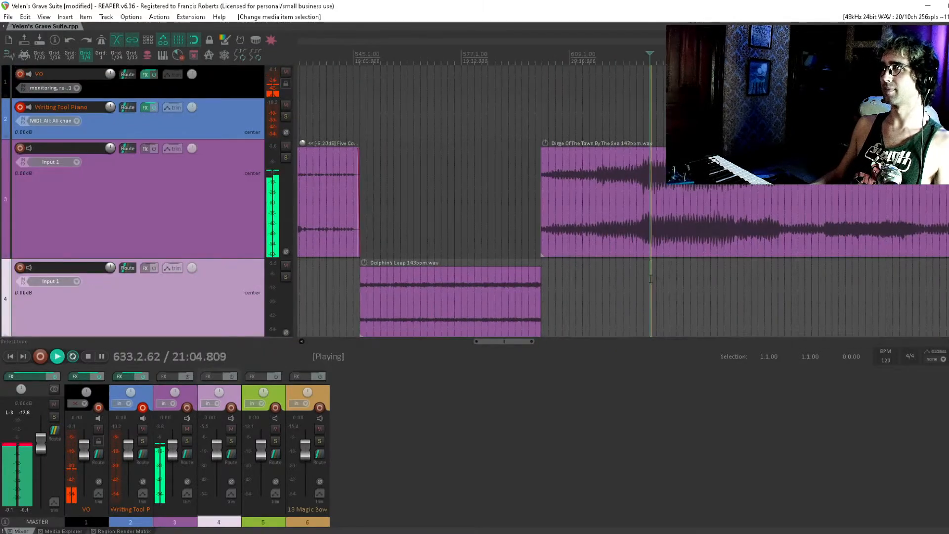
key(space)
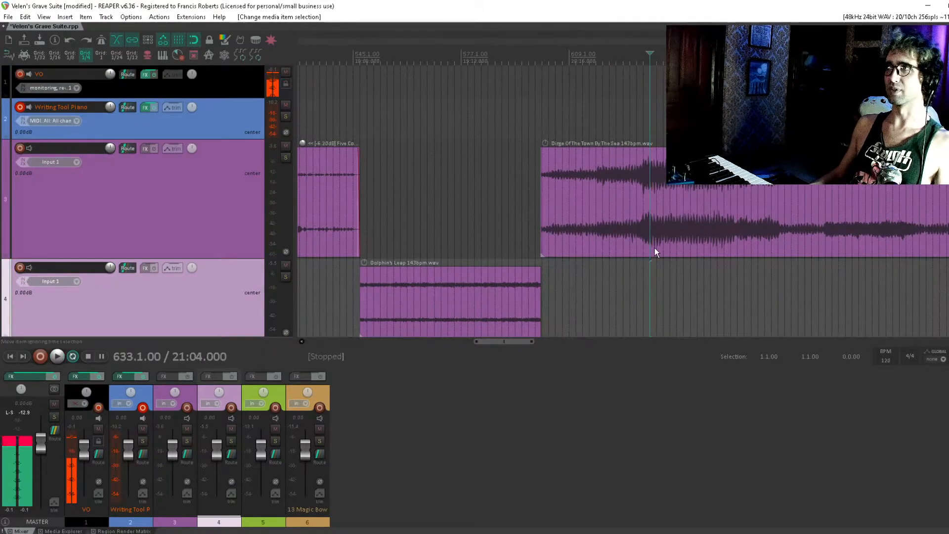
key(space)
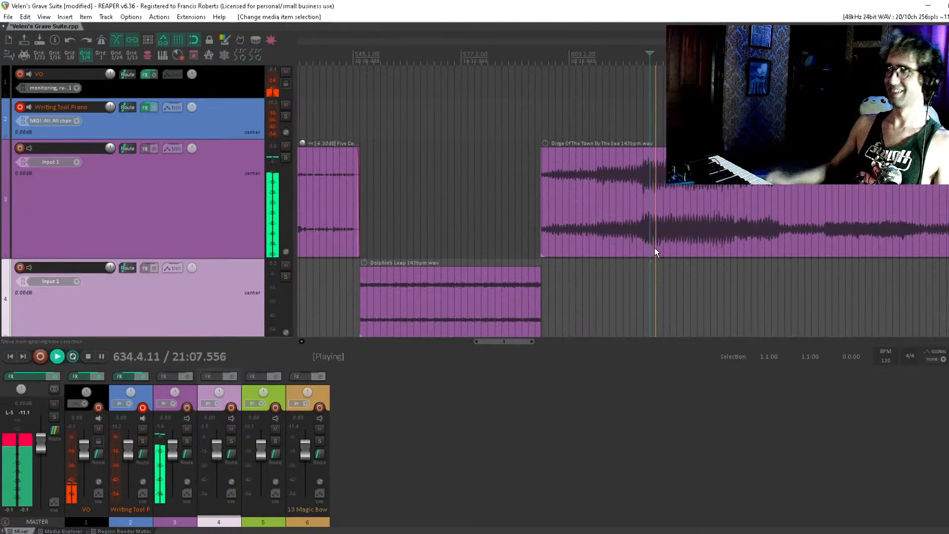
key(space)
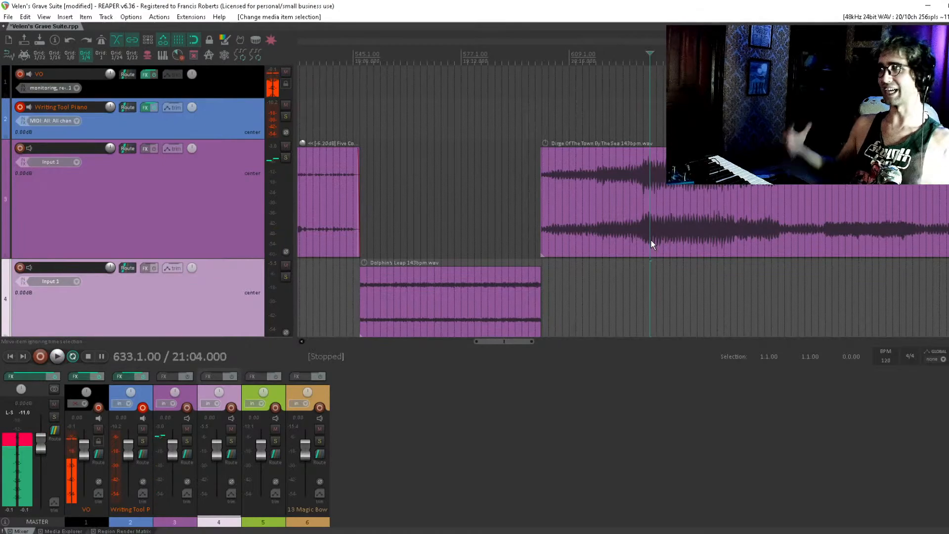
drag(830, 233, 610, 236)
click(610, 235)
scroll(610, 236, down, 5)
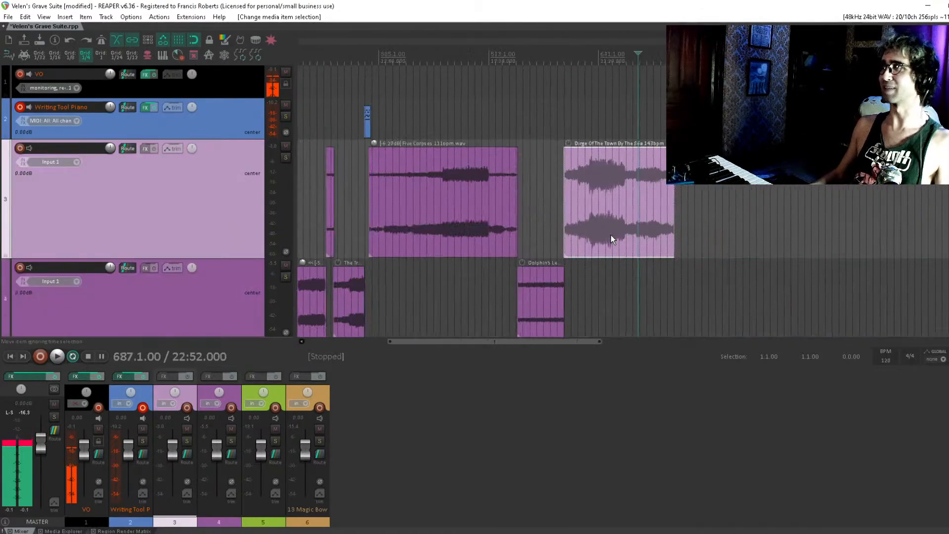
scroll(647, 218, down, 4)
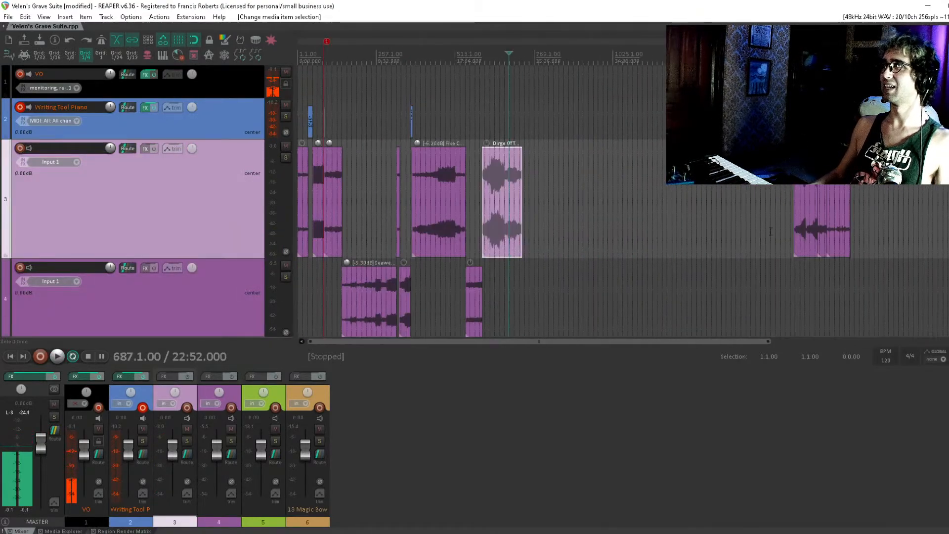
Play the end of Dolphin's Leap from bar 593 and again from bar 597 to check the lead-in to the Dirge.
click(482, 192)
scroll(482, 192, up, 8)
click(586, 184)
key(space)
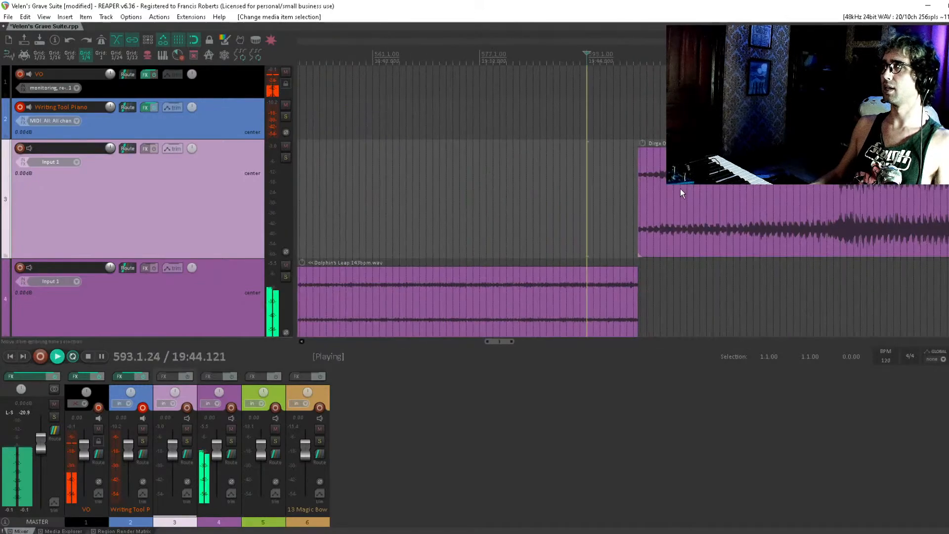
key(space)
click(614, 226)
key(space)
key(space)
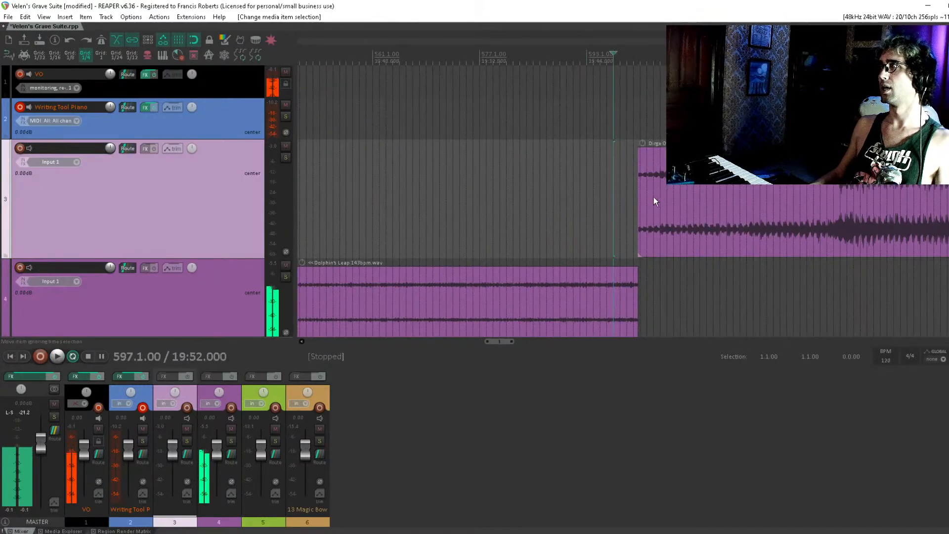
Shift the Dirge clip about two bars later and give the end of Dolphin's Leap a fade-out about four bars long.
drag(654, 199, 670, 203)
drag(635, 270, 609, 271)
click(627, 223)
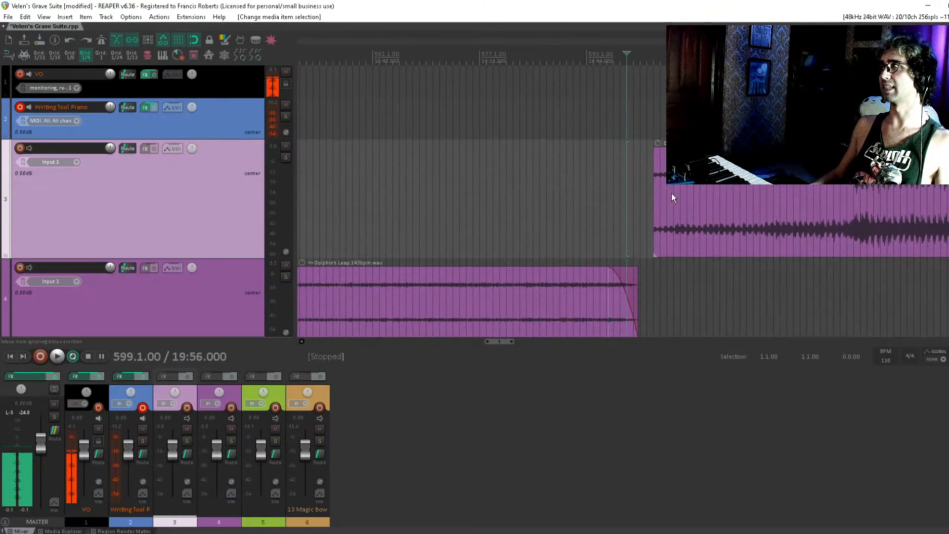
Pull the Dirge clip back to start about one bar after Dolphin's Leap, near bar 602, and play the transition.
drag(671, 194, 617, 186)
click(650, 200)
click(629, 197)
key(space)
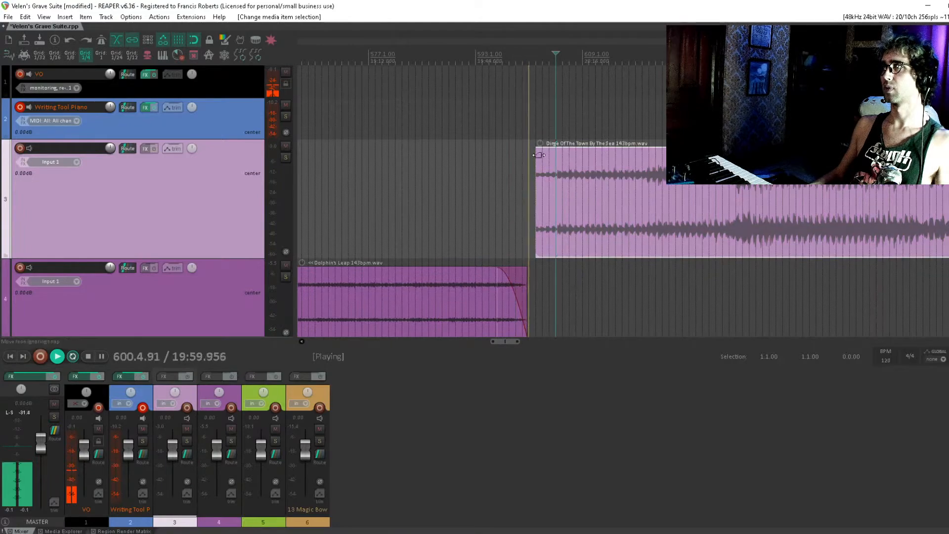
Lower the Dirge Of The Town By The Sea clip's item volume to -6.40 dB while it plays.
click(538, 135)
drag(539, 145, 539, 176)
scroll(545, 206, right, 3)
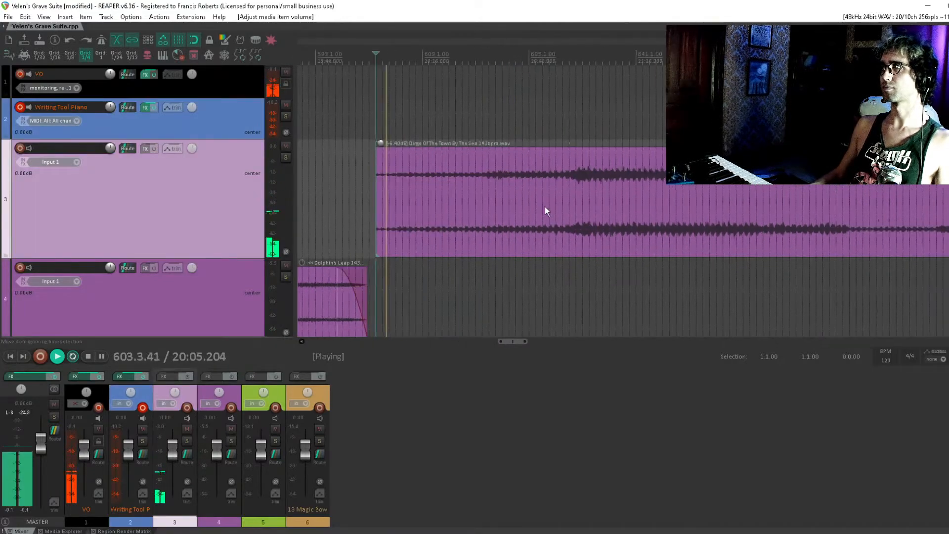
Select the Dirge clip on track 3 and save the project while listening to its opening.
click(555, 200)
scroll(556, 199, down, 5)
scroll(684, 212, right, 3)
key(ctrl+s)
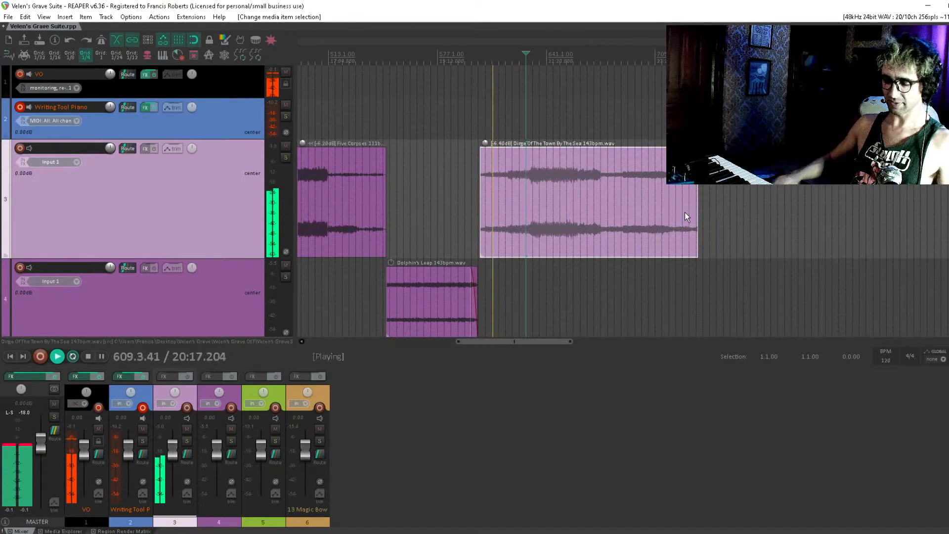
drag(714, 188, 644, 187)
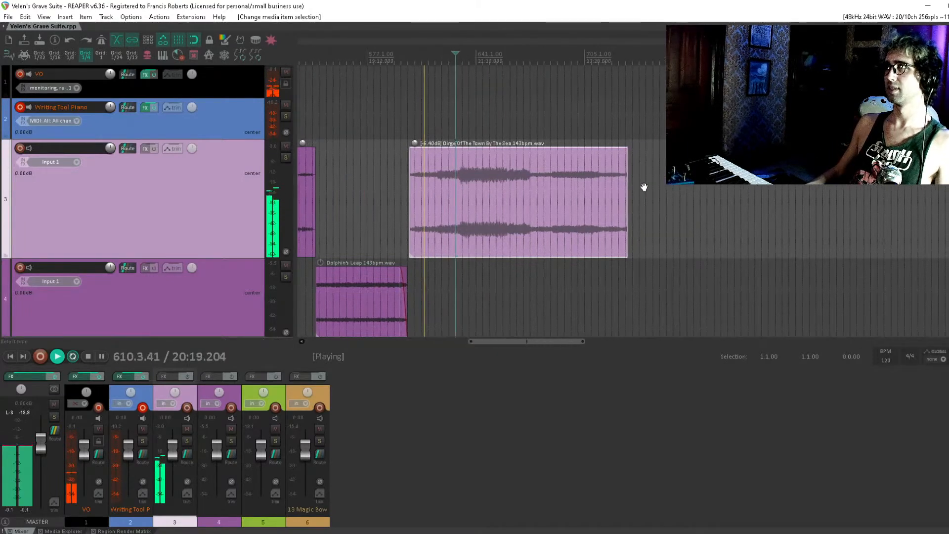
Examine the clips beyond the Dirge, around The Yardarm near bar 1600, for the next piece of the suite.
drag(609, 151, 555, 177)
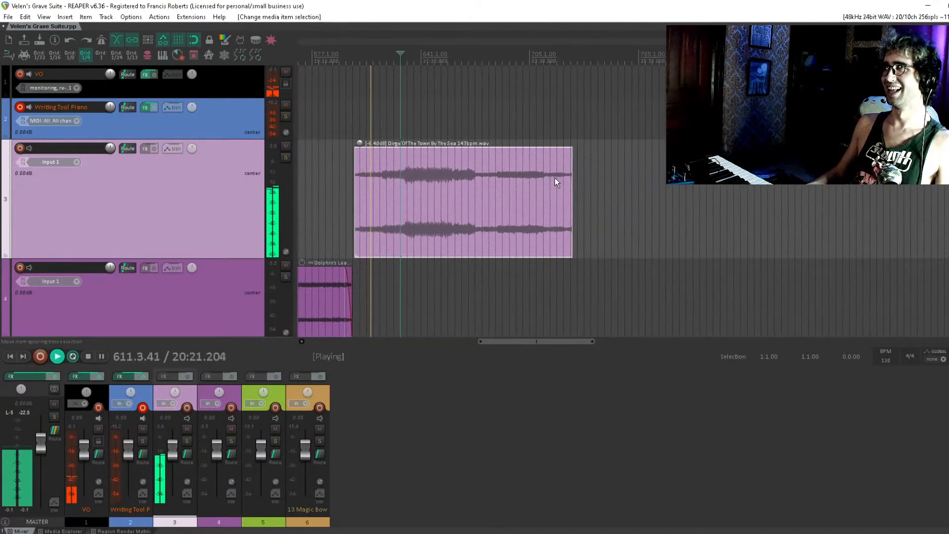
click(524, 178)
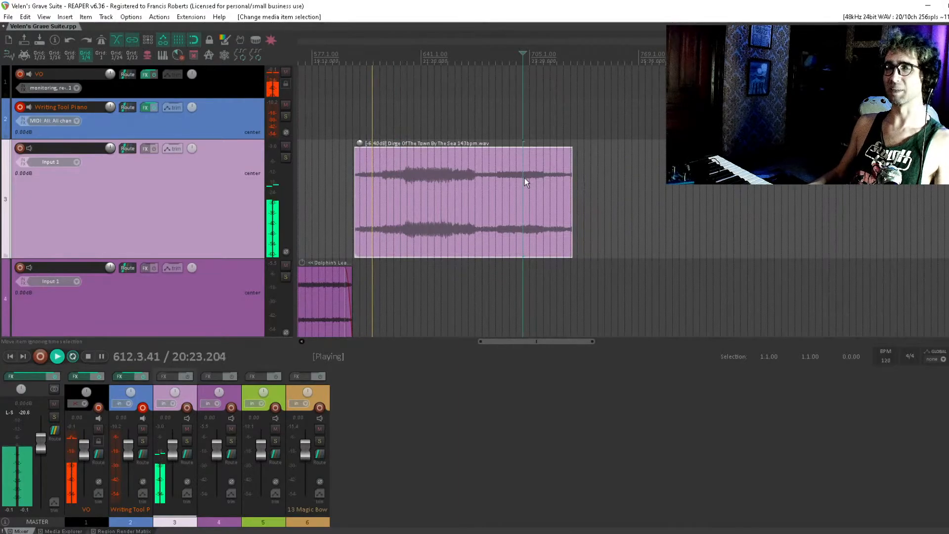
scroll(555, 232, down, 5)
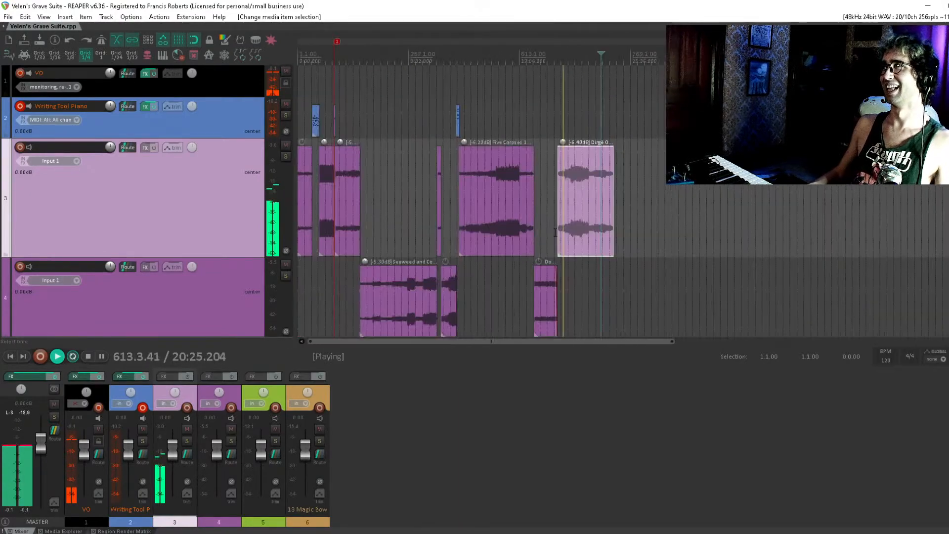
drag(630, 206, 536, 228)
mouse_move(796, 182)
mouse_down()
mouse_move(689, 190)
mouse_move(535, 155)
mouse_up()
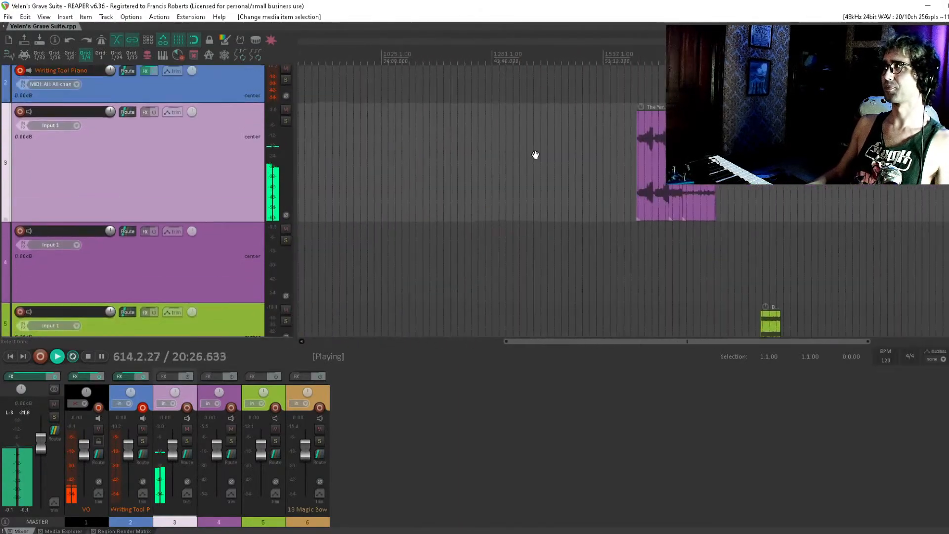
click(652, 145)
drag(704, 206, 639, 254)
scroll(626, 129, up, 6)
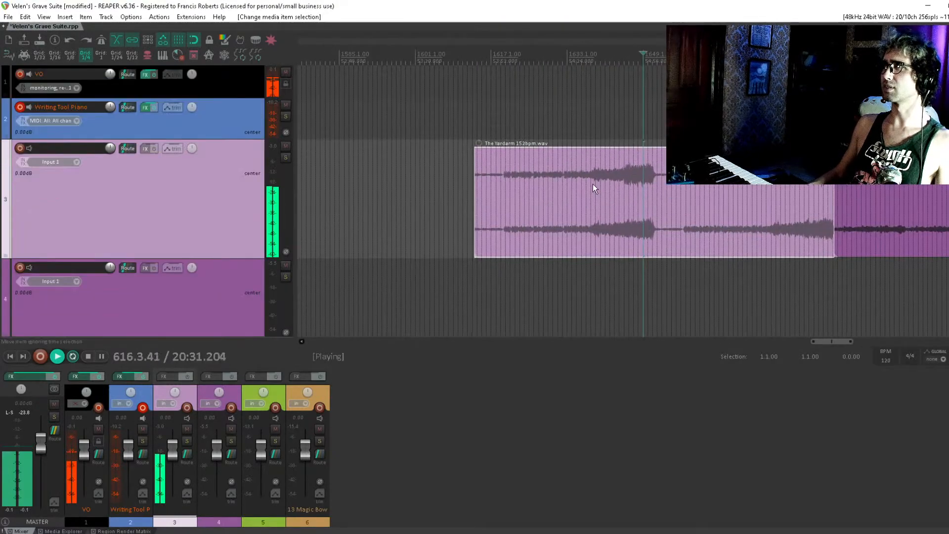
scroll(770, 189, down, 3)
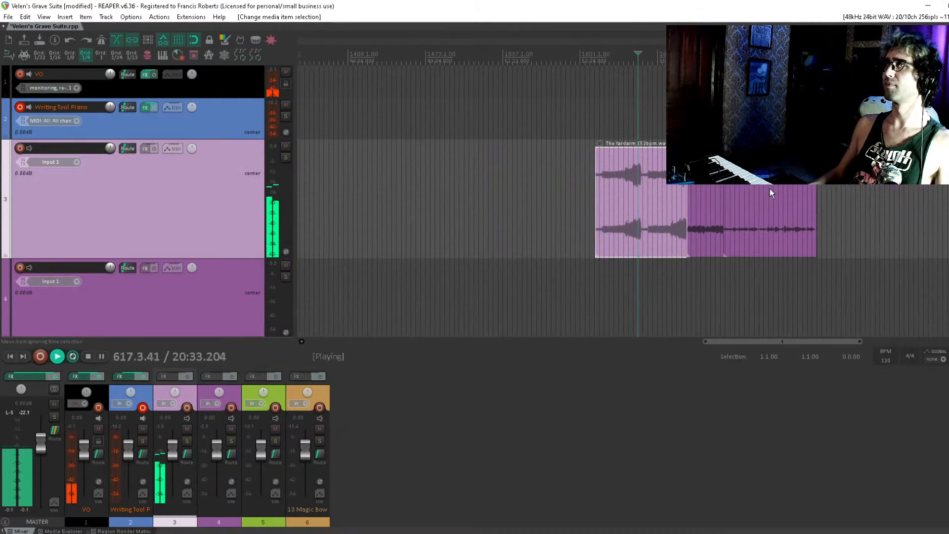
Move the Upper Class Stench clip from beside The Yardarm onto track 4, starting about one bar after the Dirge, near bar 731.
click(711, 198)
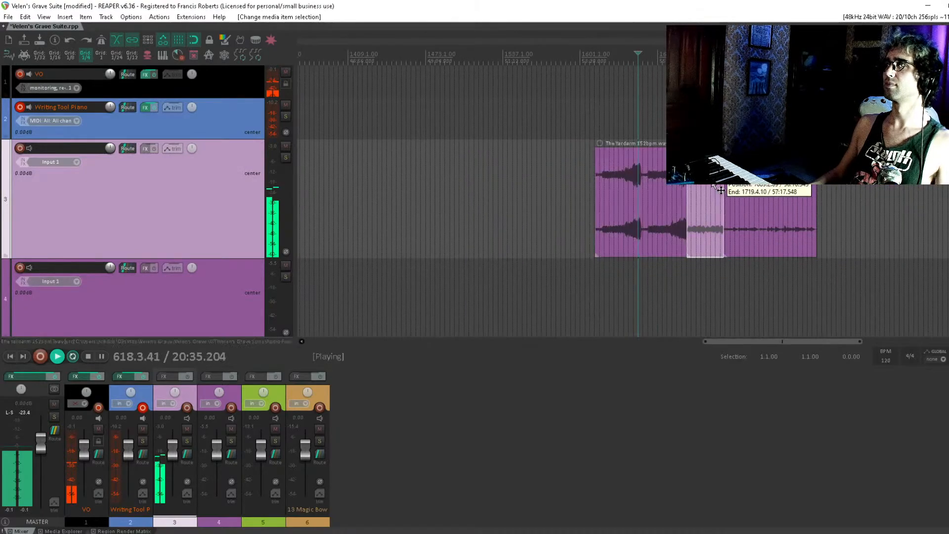
scroll(582, 194, down, 1)
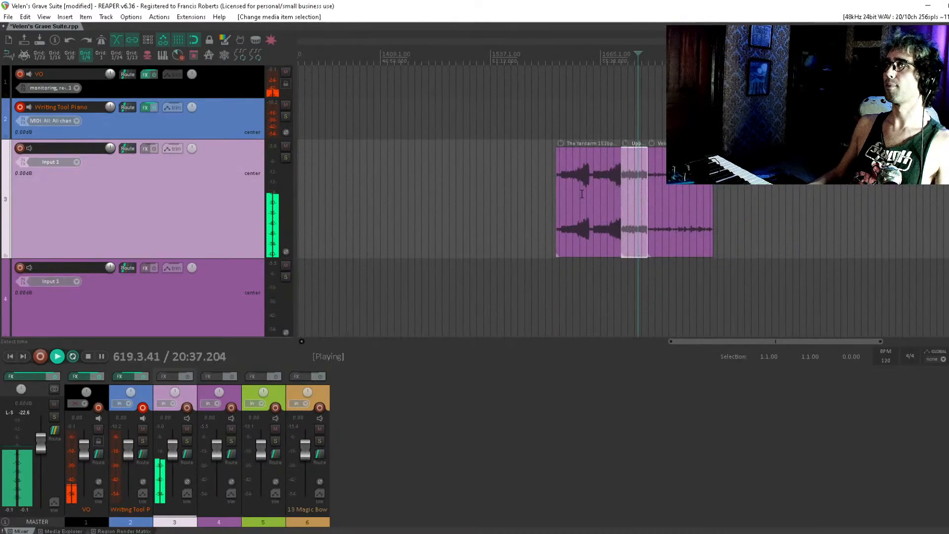
drag(626, 173, 416, 165)
scroll(480, 173, down, 4)
key(space)
scroll(416, 165, up, 6)
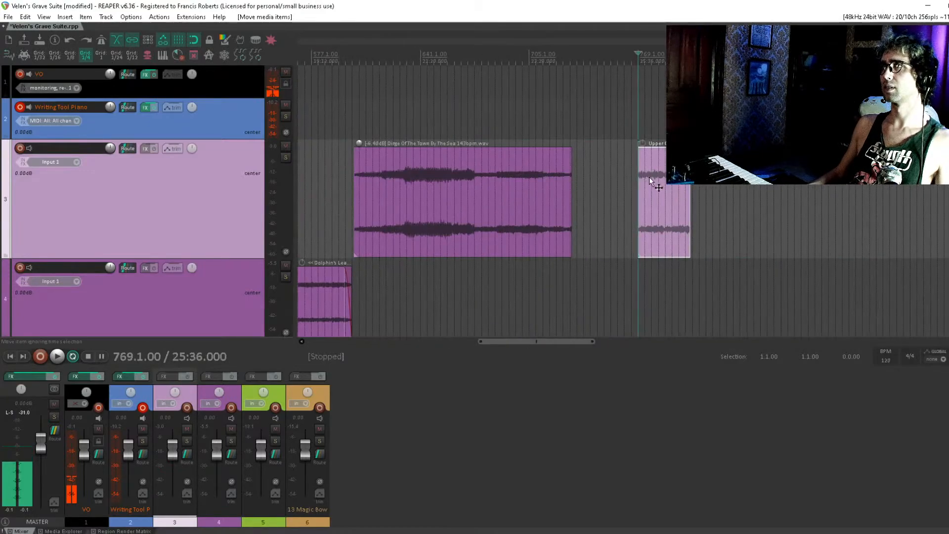
drag(650, 181, 587, 277)
Play the last ten bars of the Dirge clip from several points to find where it should end.
click(565, 272)
key(space)
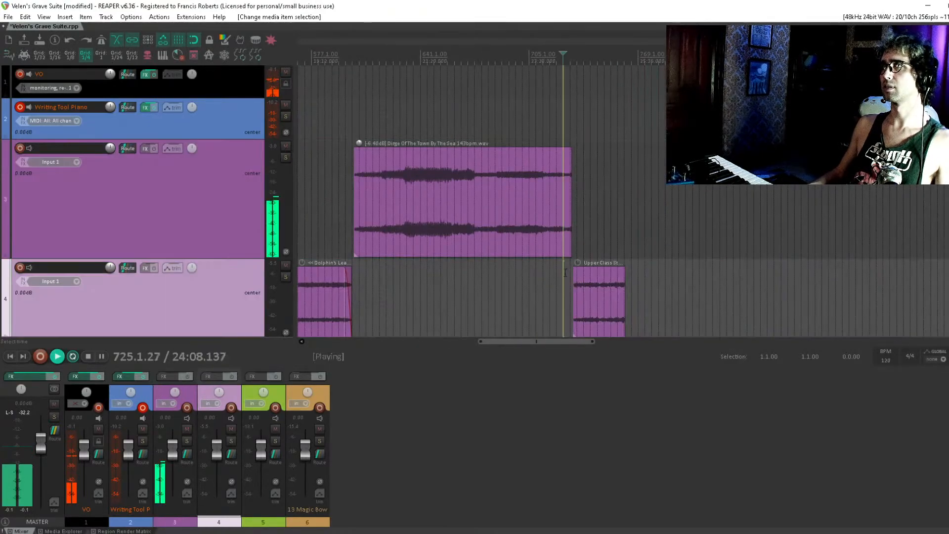
scroll(596, 232, up, 4)
click(591, 297)
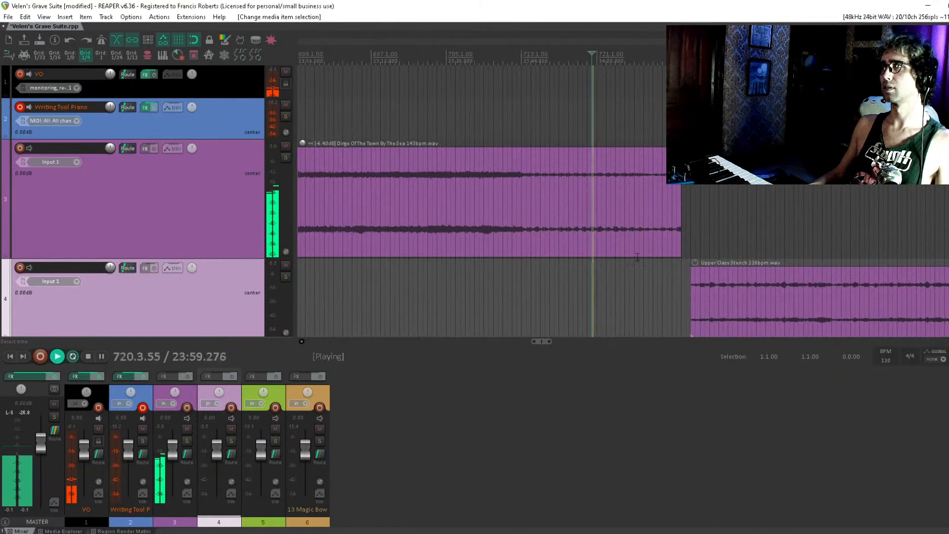
click(665, 296)
scroll(692, 268, up, 1)
click(592, 283)
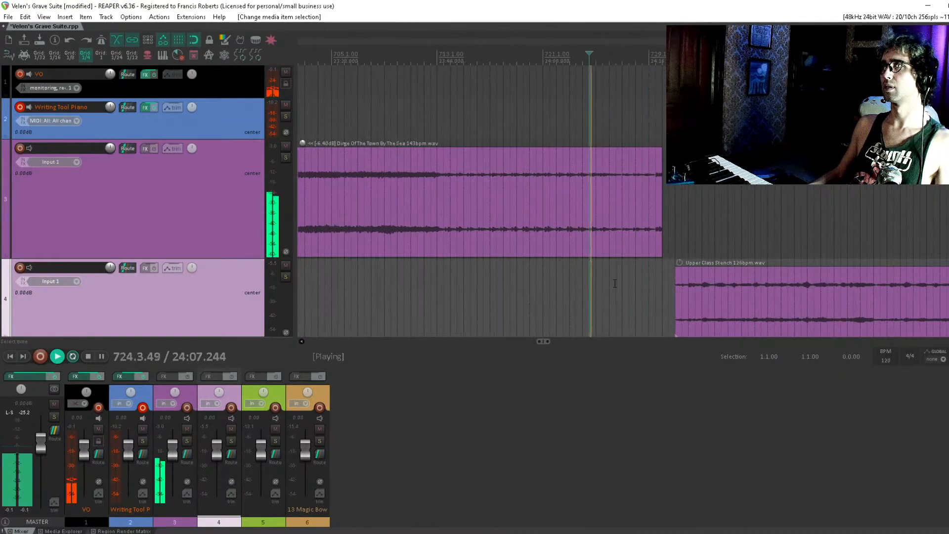
click(617, 282)
scroll(633, 279, up, 2)
scroll(643, 275, up, 1)
click(585, 272)
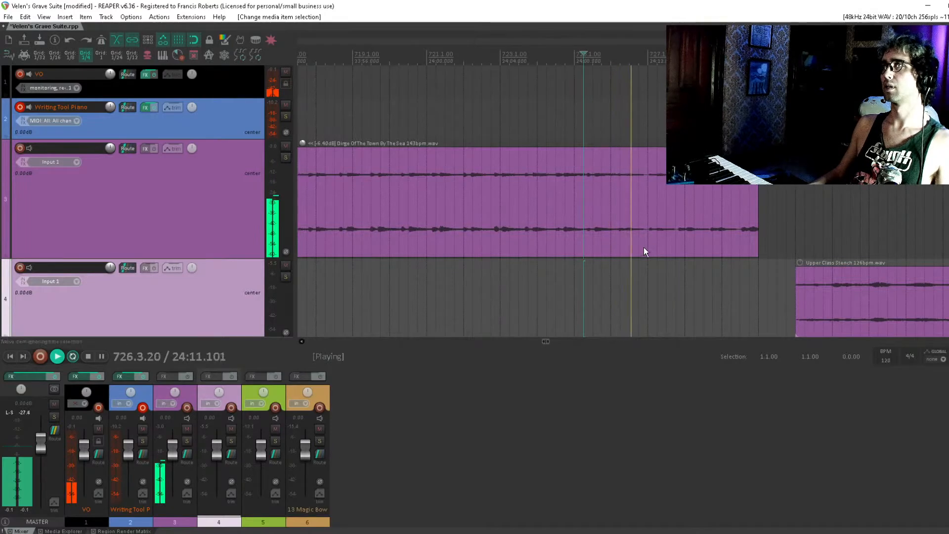
Split the Dirge clip at 729.3.00, delete the remainder and leave a short fade-out on its end.
click(737, 233)
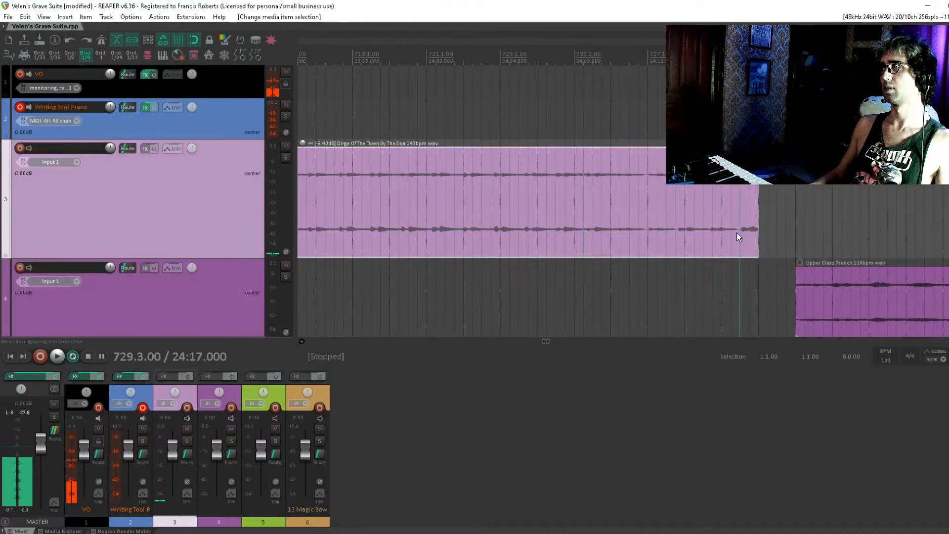
key(s)
key(Delete)
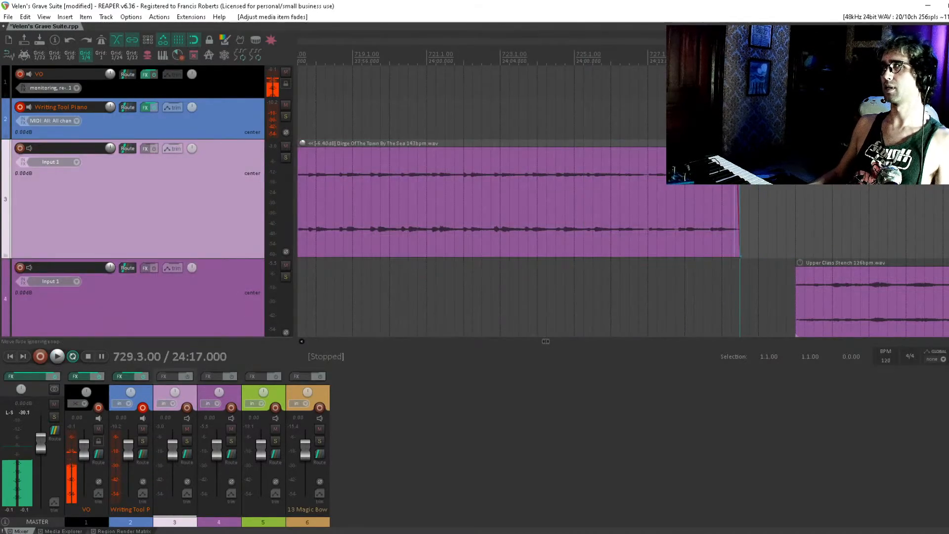
Pull the Upper Class Stench clip back to start at the Dirge's new end and play the transition.
click(713, 292)
drag(852, 280, 805, 291)
click(707, 301)
key(space)
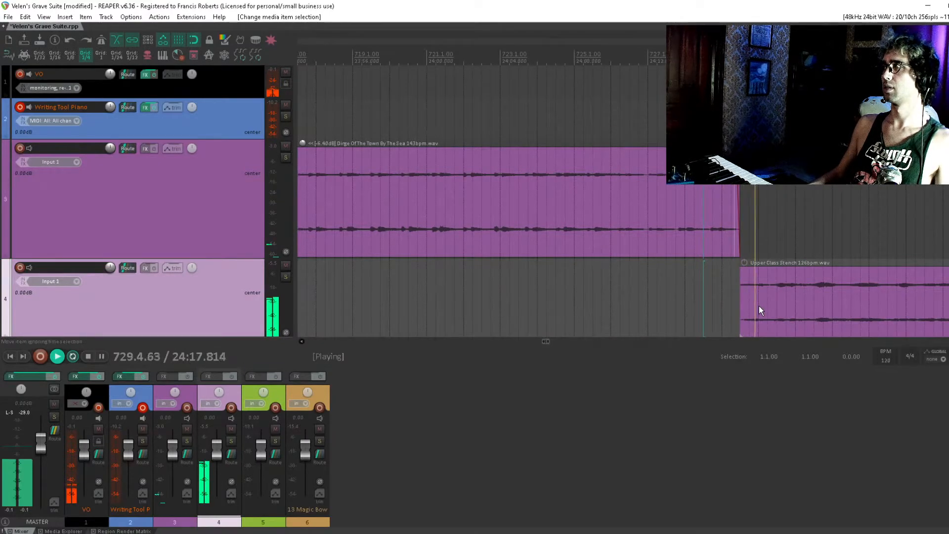
scroll(759, 306, down, 3)
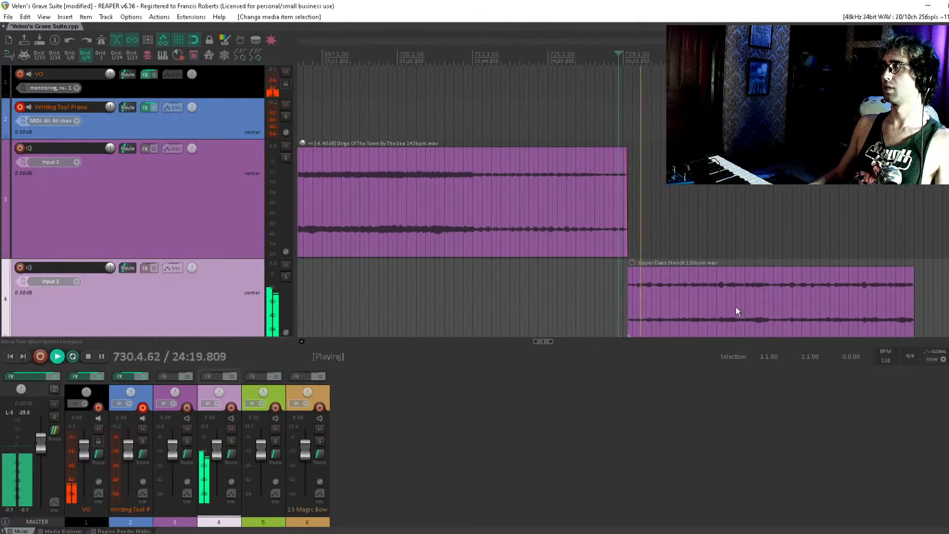
Shift the Upper Class Stench clip about half a bar later, to bar 730, and replay the transition.
drag(657, 303, 603, 284)
key(space)
click(606, 284)
click(610, 274)
click(599, 283)
click(574, 288)
key(space)
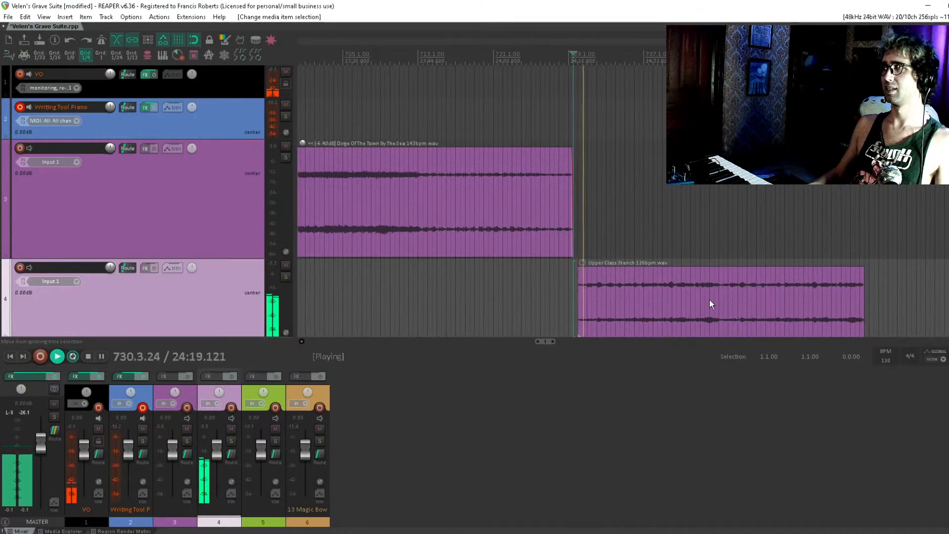
Listen to the Upper Class Stench clip while checking its transition from the Dirge and the tracks below.
scroll(690, 303, up, 5)
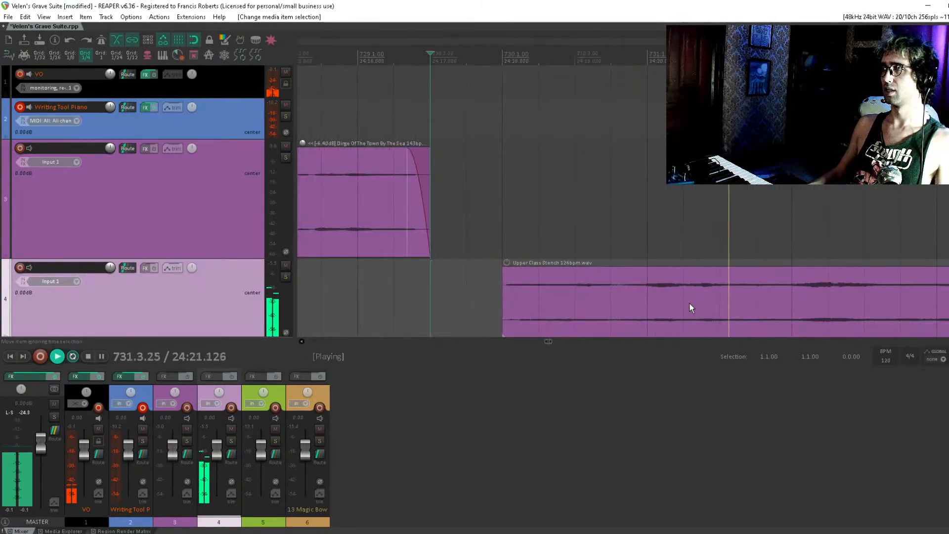
scroll(690, 304, down, 3)
scroll(690, 303, down, 6)
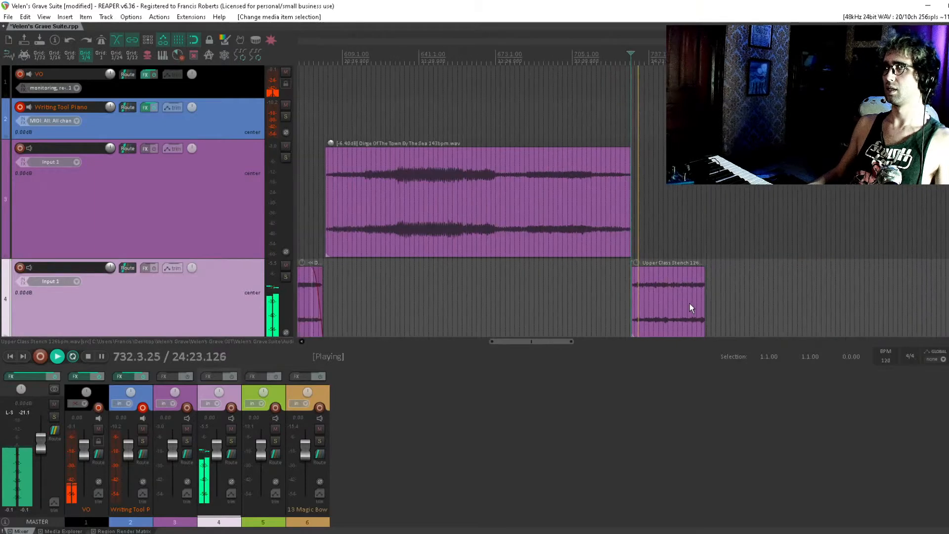
scroll(674, 272, down, 2)
drag(591, 228, 582, 226)
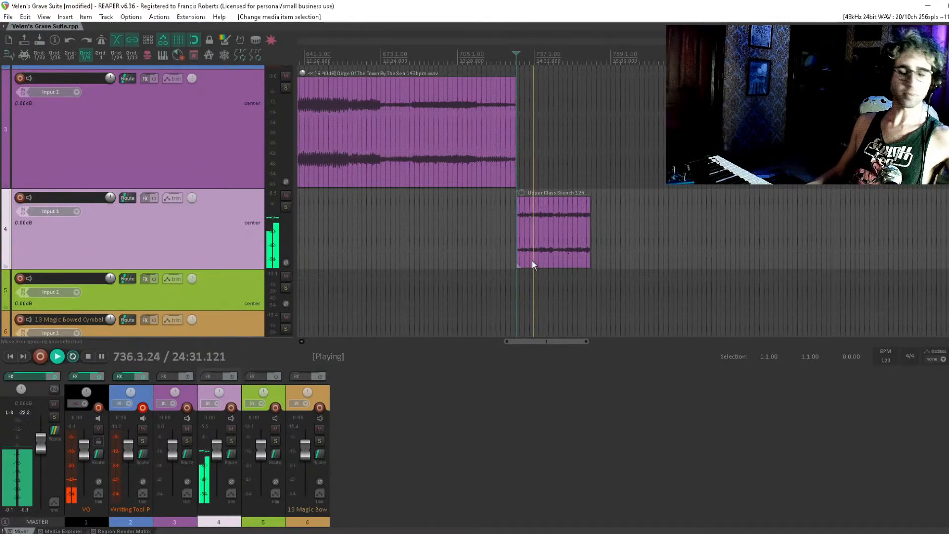
drag(501, 259, 515, 226)
click(55, 295)
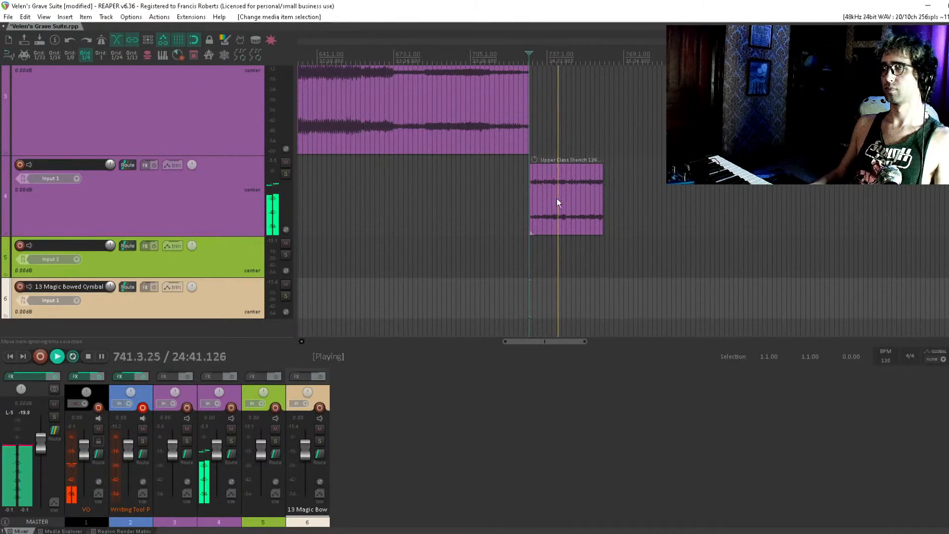
drag(579, 193, 570, 213)
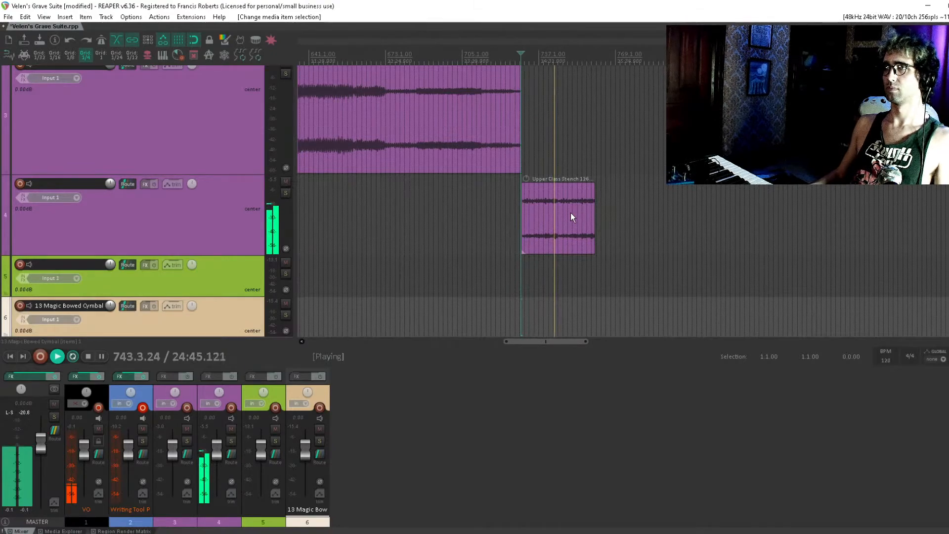
Time-compress the Upper Class Stench clip from its end to a playback rate of 1.070.
drag(571, 213, 502, 218)
click(502, 218)
scroll(502, 218, up, 4)
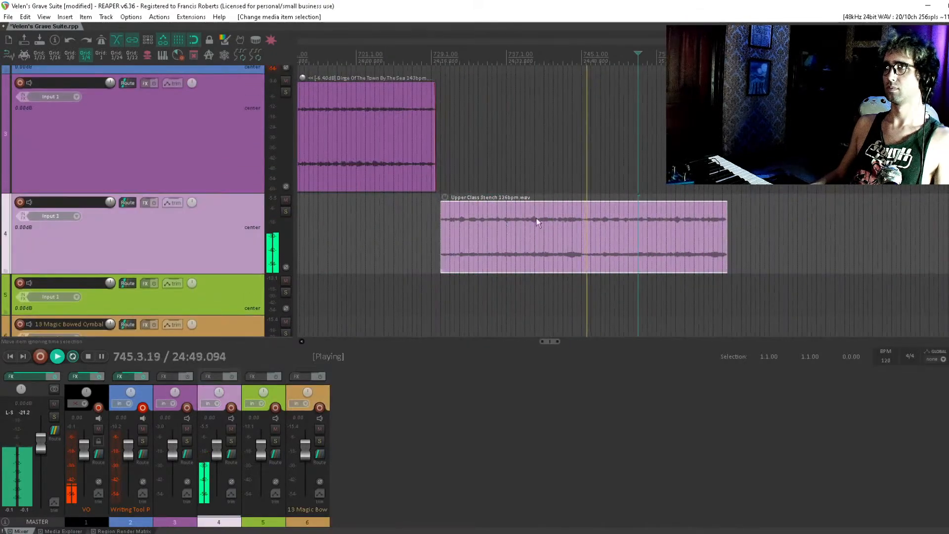
drag(726, 229, 707, 228)
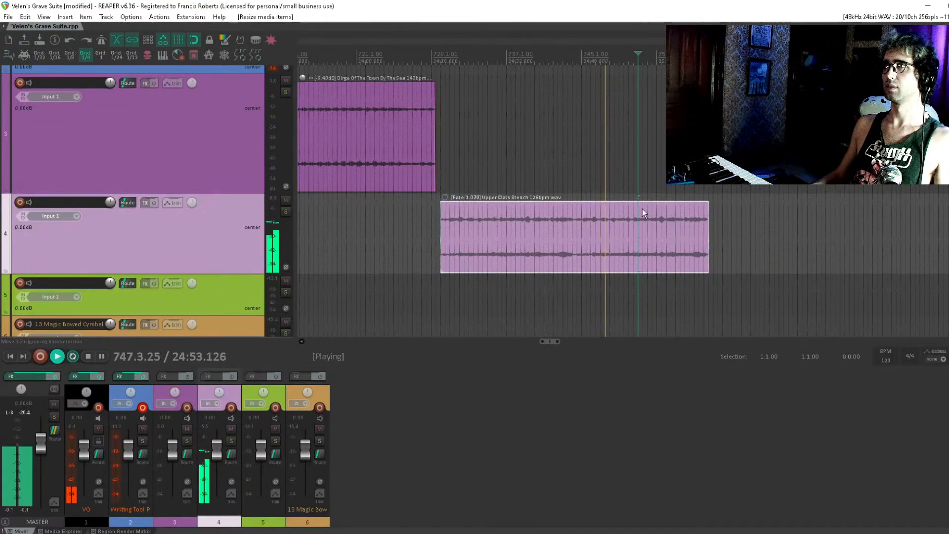
Listen to the sped-up Upper Class Stench clip through to its end, stop playback and save the project.
drag(644, 213, 554, 209)
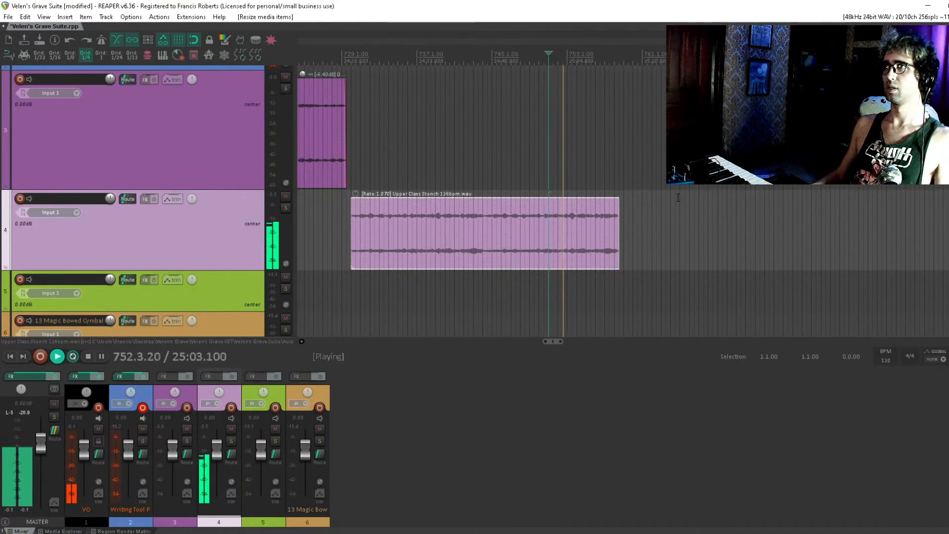
drag(679, 198, 619, 183)
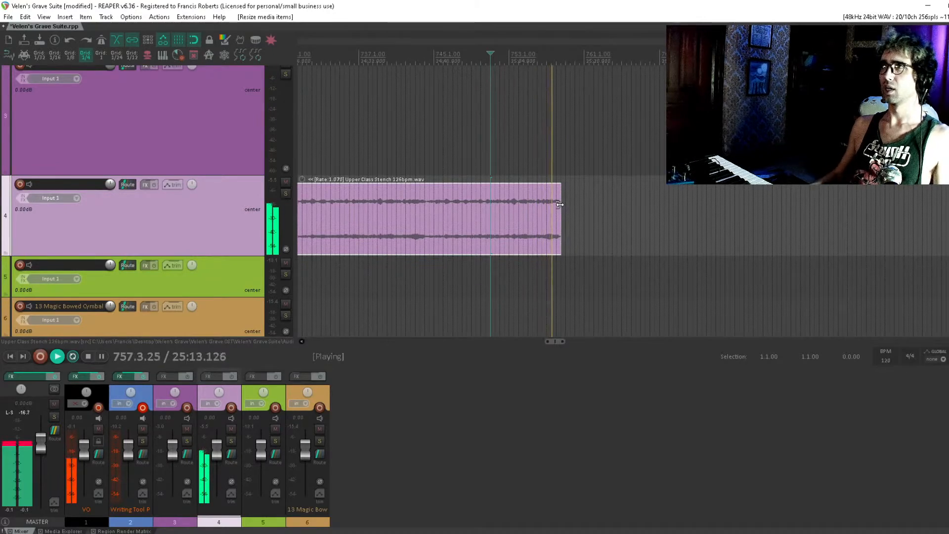
key(space)
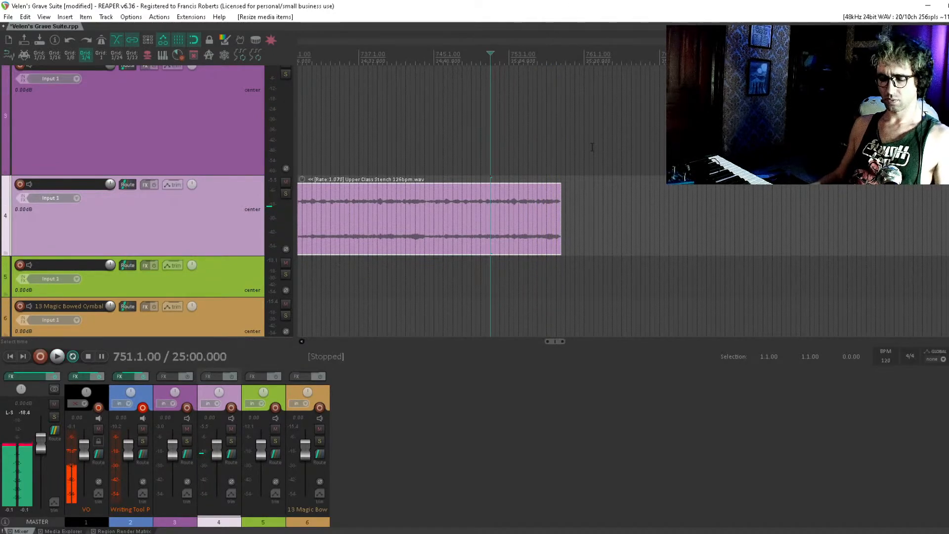
click(593, 146)
scroll(623, 148, left, 3)
key(ctrl+s)
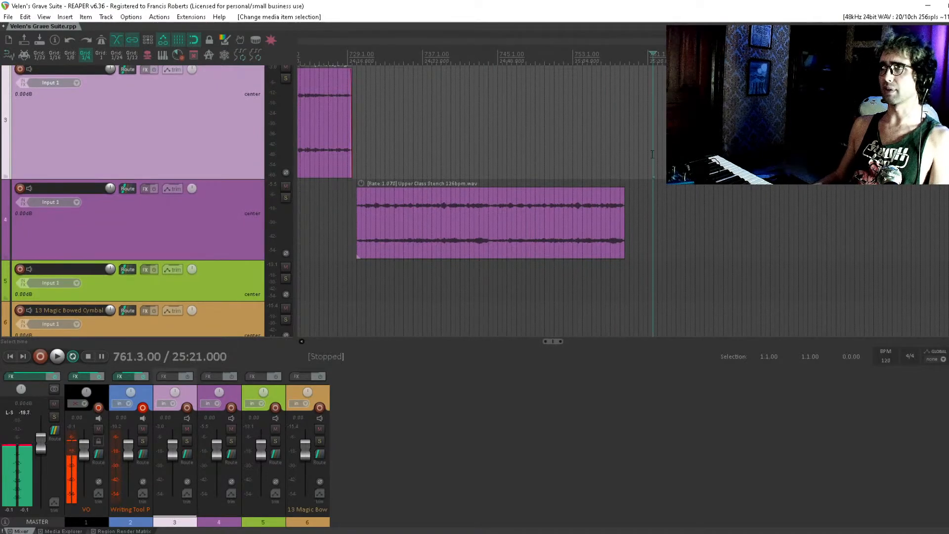
Select the Upper Class Stench clip, place the edit cursor at bar 750 inside it and save the project.
drag(380, 229, 511, 253)
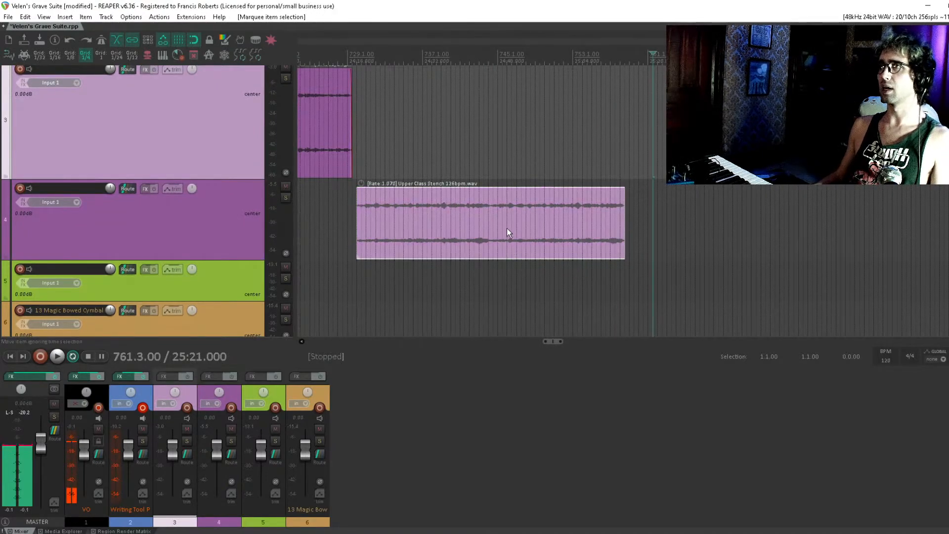
click(507, 230)
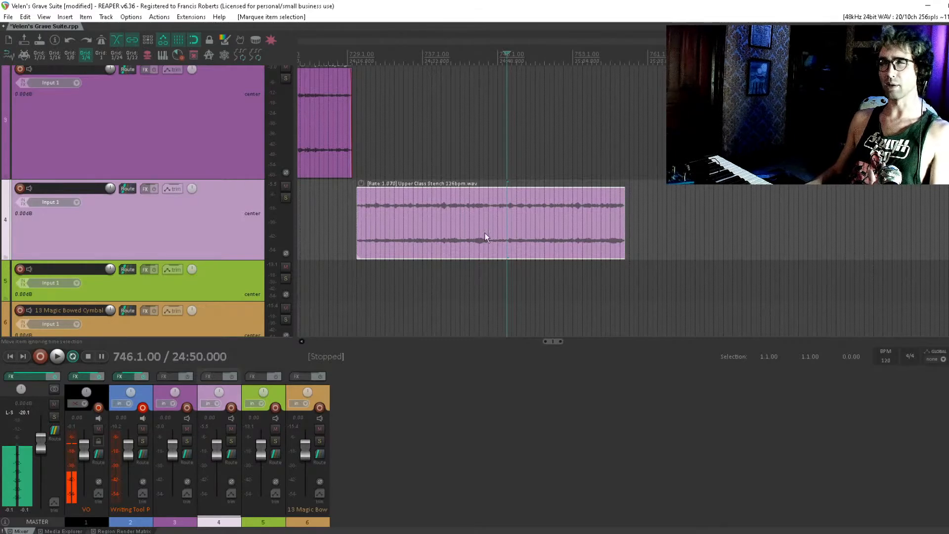
scroll(530, 223, right, 5)
click(409, 212)
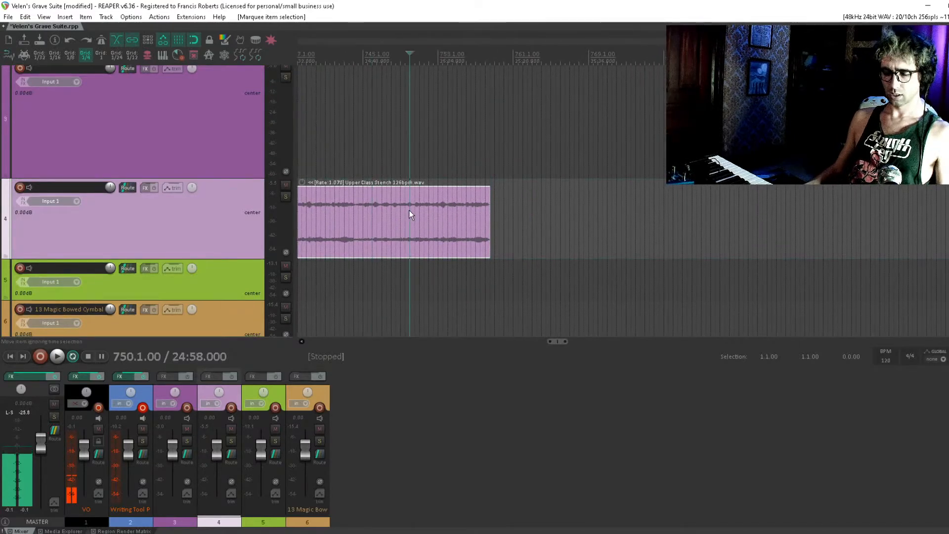
scroll(408, 210, down, 2)
key(ctrl+s)
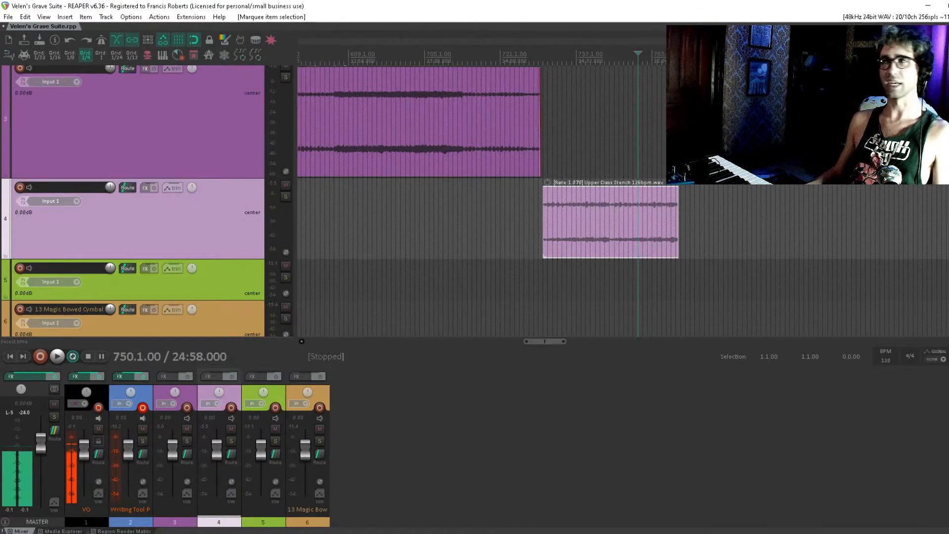
Place the edit cursor at the end of Upper Class Stench and review the arrangement back to Dolphin's Leap.
drag(766, 173, 678, 201)
click(592, 236)
scroll(593, 236, down, 4)
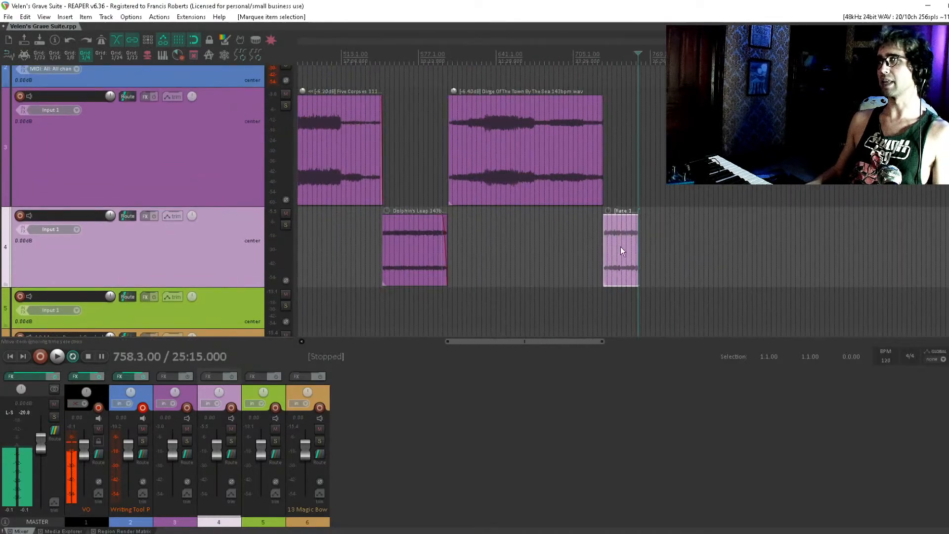
drag(627, 227, 588, 239)
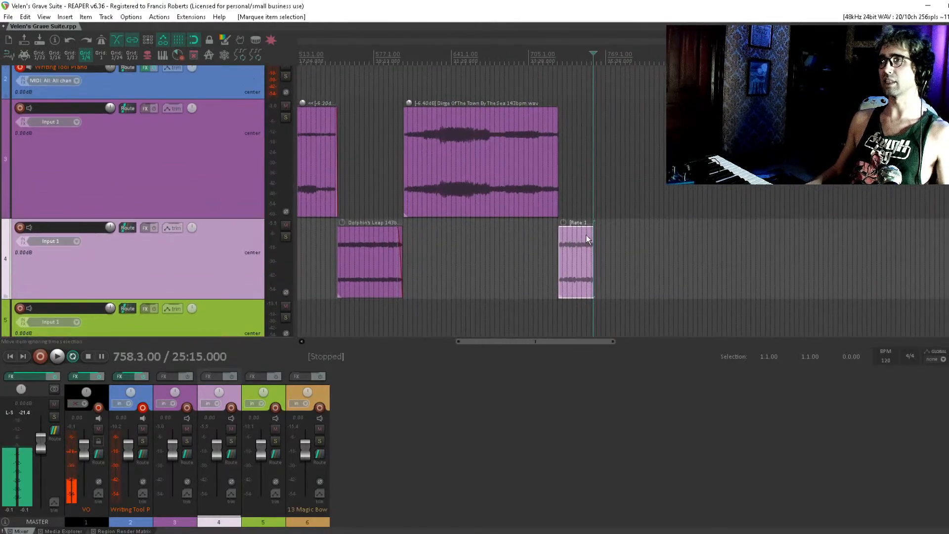
Select the two remaining track 3 clips and the green track 5 clip, and move them together earlier so The Yardarm starts near bar 865.
scroll(598, 236, up, 2)
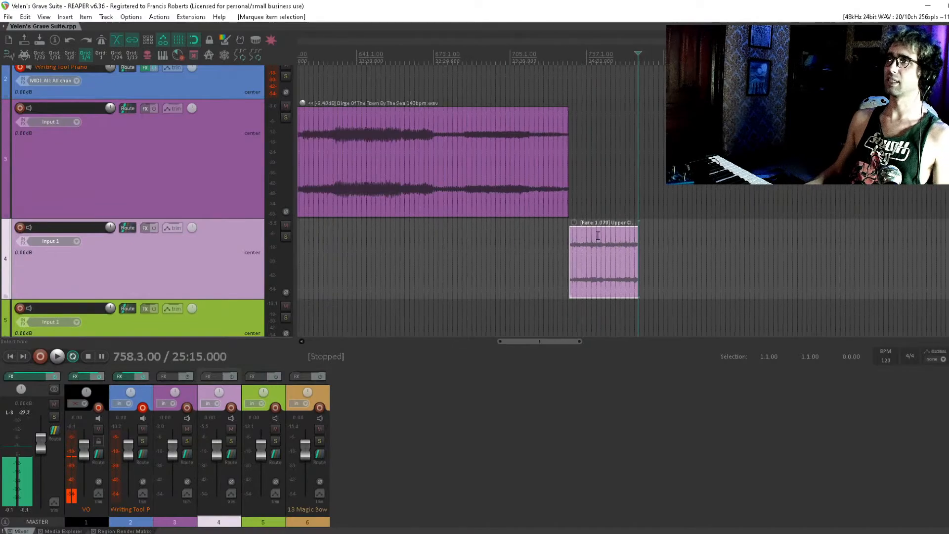
scroll(600, 235, down, 3)
drag(728, 205, 542, 227)
scroll(663, 195, down, 3)
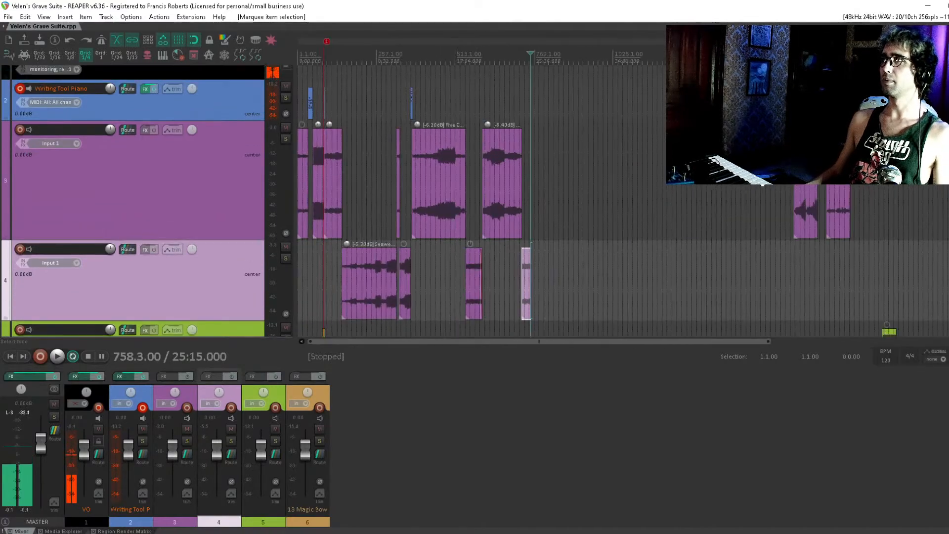
drag(763, 184, 746, 187)
drag(830, 207, 770, 170)
drag(791, 233, 755, 144)
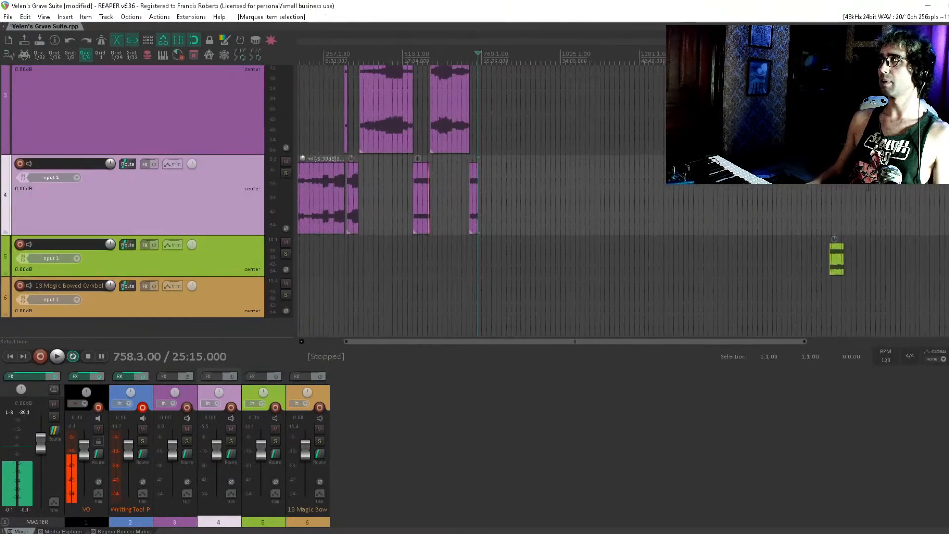
drag(901, 269, 755, 136)
drag(754, 134, 523, 110)
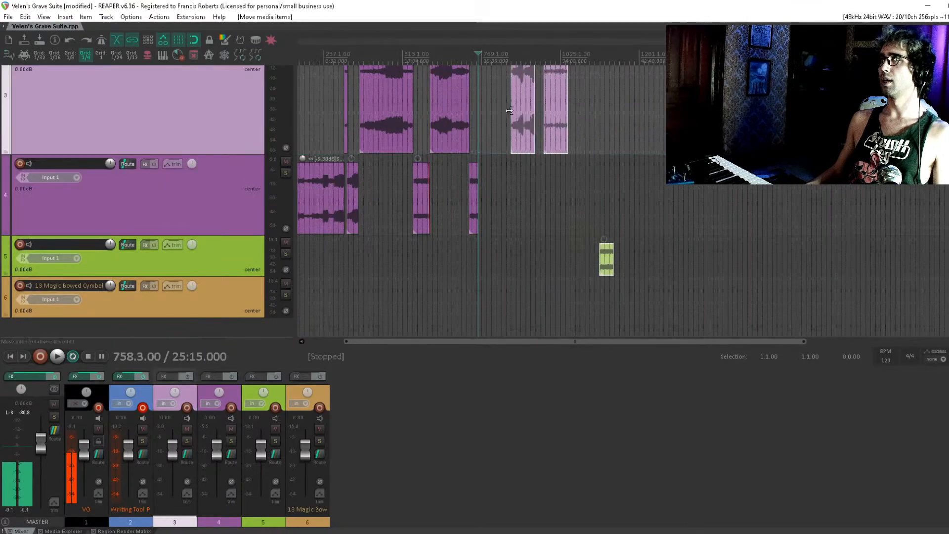
Select The Yardarm clip and place the edit cursor at bar 903, where the first swell in its waveform ends.
click(491, 114)
scroll(423, 114, up, 3)
drag(423, 113, 502, 111)
scroll(599, 200, up, 4)
drag(597, 208, 582, 288)
click(543, 212)
click(767, 190)
click(801, 190)
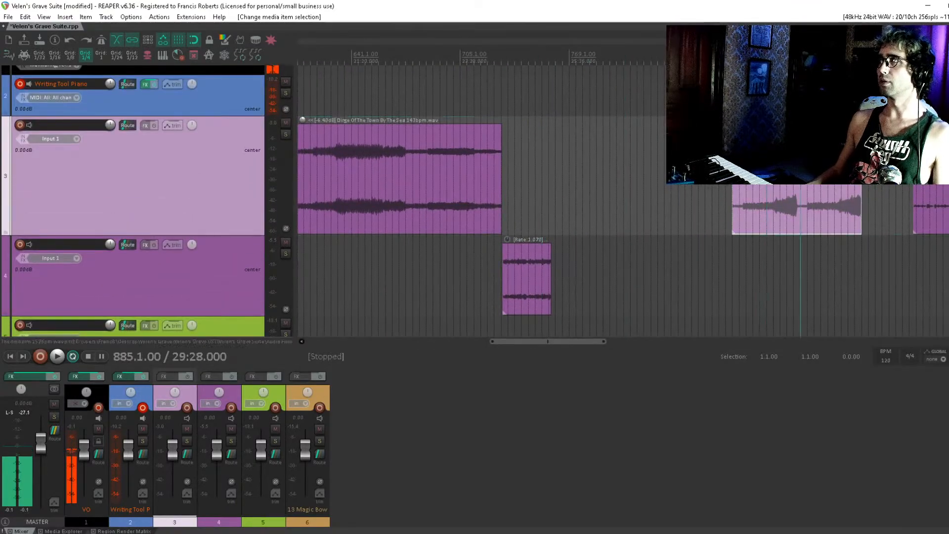
scroll(858, 187, up, 4)
click(625, 155)
drag(627, 154, 654, 157)
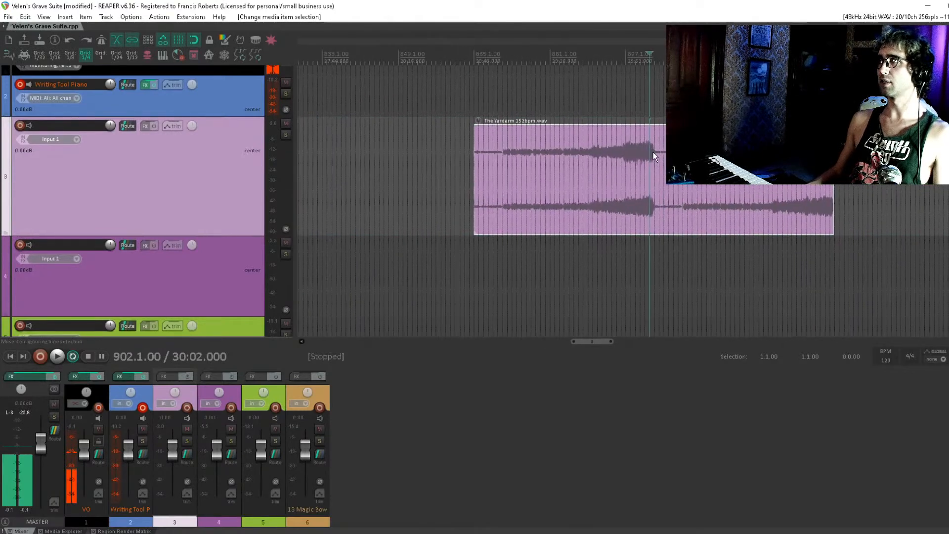
click(656, 149)
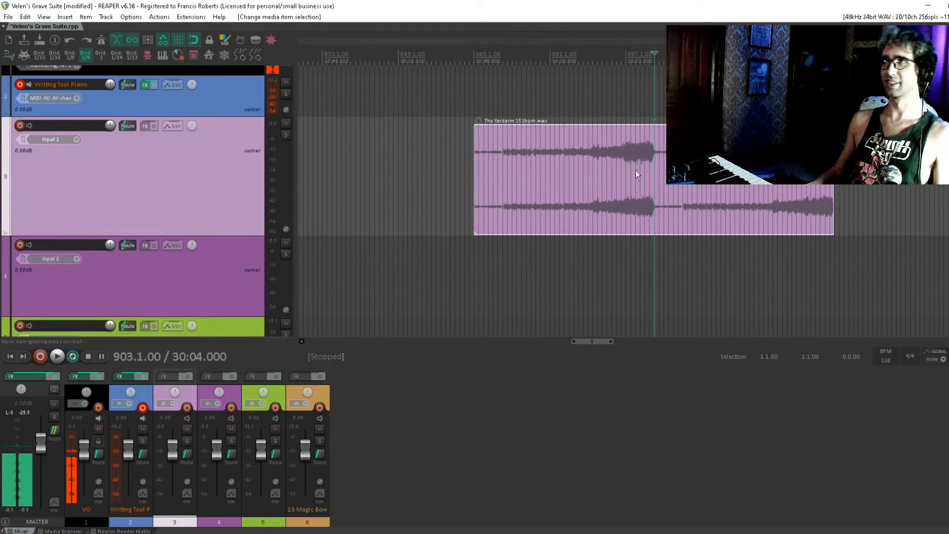
Move The Yardarm 152bpm.wav clip earlier on track 3 to bar 759, after the Upper Class Stench clip.
click(606, 148)
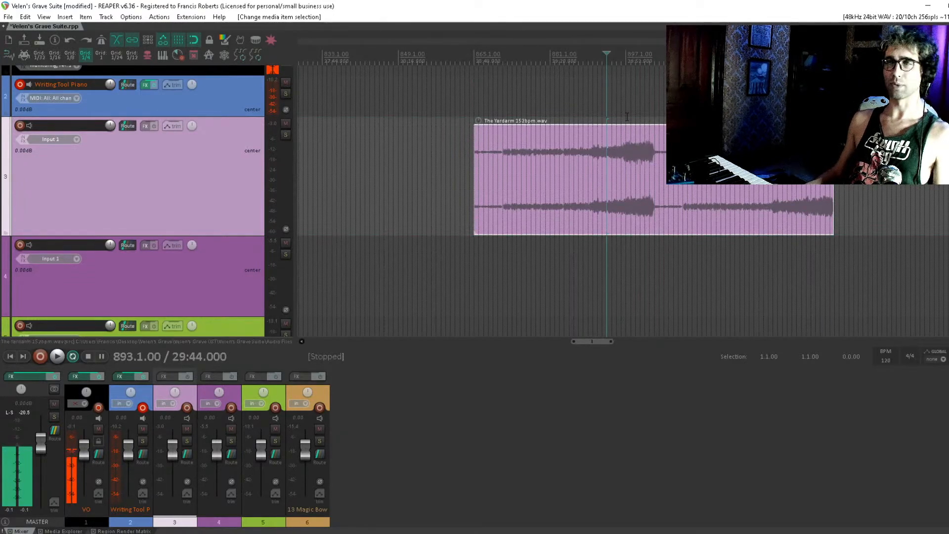
click(621, 147)
drag(491, 229, 646, 184)
drag(348, 347, 538, 215)
click(497, 193)
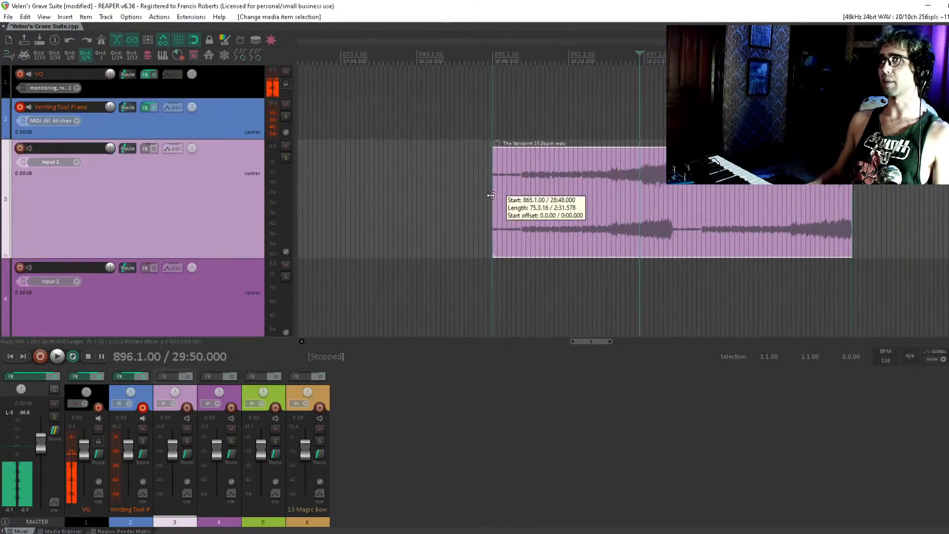
key(space)
drag(544, 185, 943, 110)
key(space)
drag(947, 112, 614, 114)
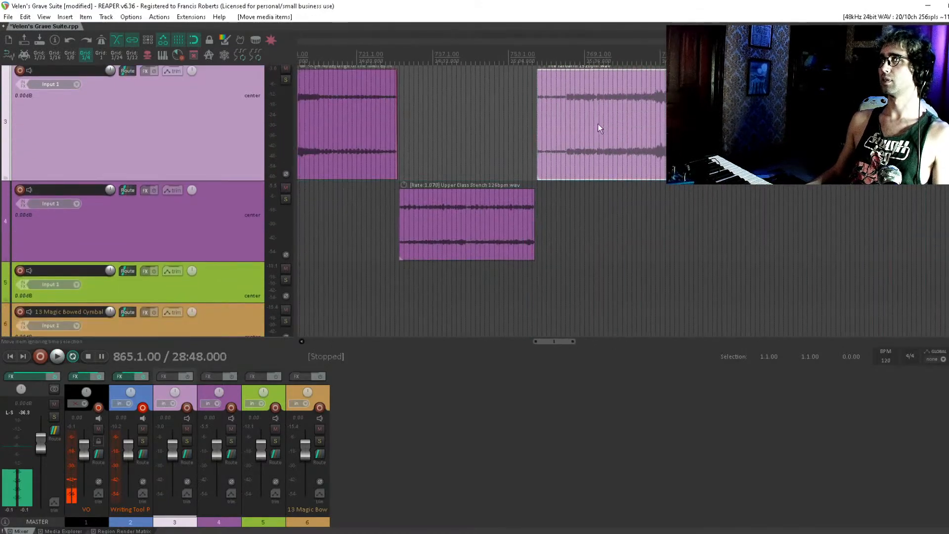
Play the transition from bar 755 and add a short fade-out to the end of the Upper Class Stench clip.
click(519, 143)
scroll(519, 143, up, 3)
key(space)
drag(638, 222, 606, 237)
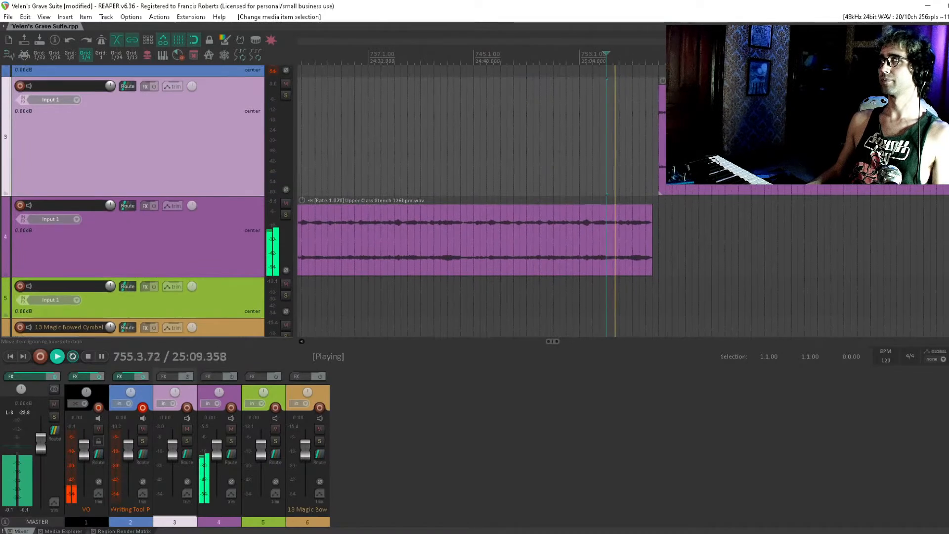
scroll(613, 238, up, 4)
drag(869, 142, 589, 204)
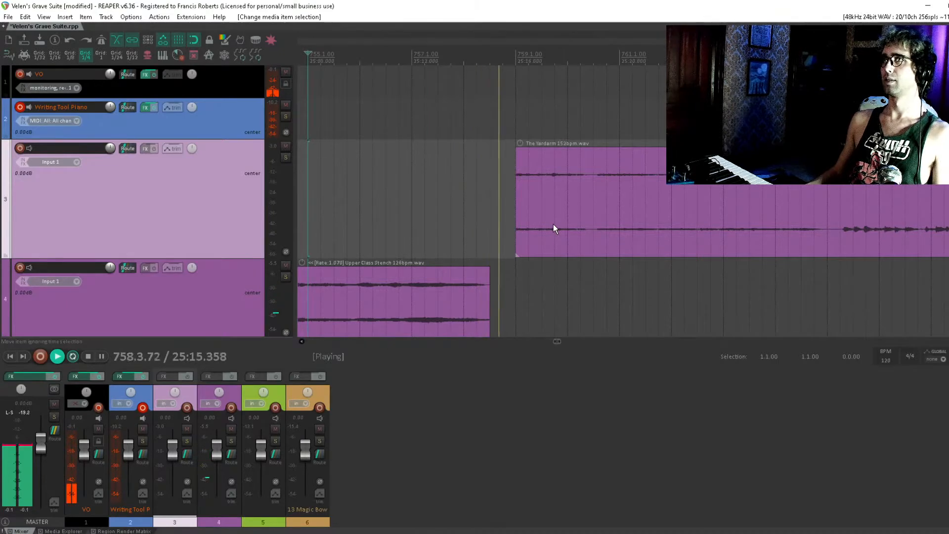
drag(487, 267, 481, 268)
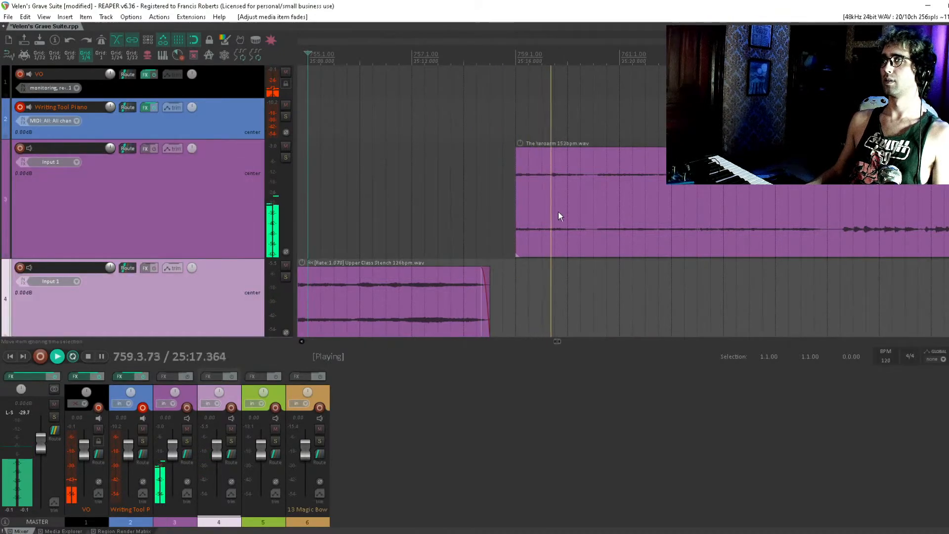
Split The Yardarm clip near bar 803, just before its music starts repeating, and delete the part after the cut.
click(731, 202)
scroll(731, 202, down, 10)
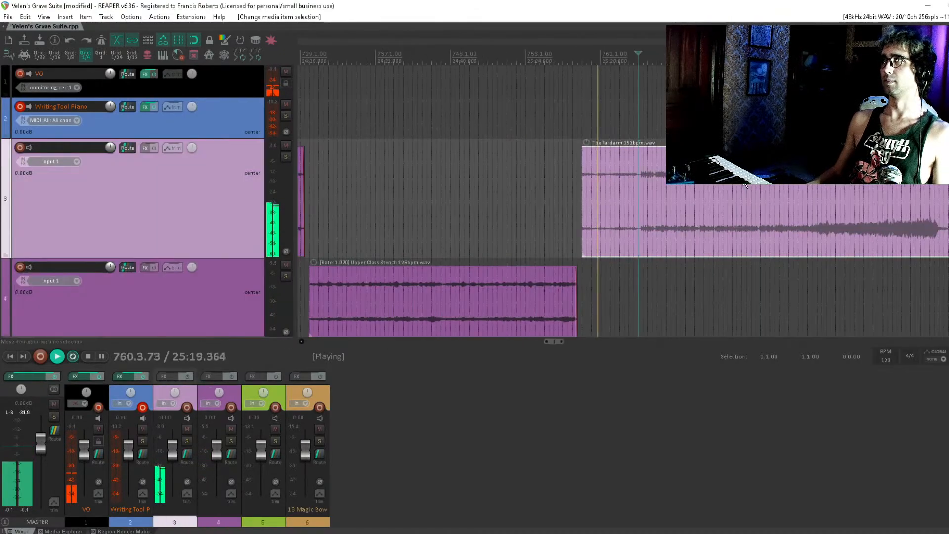
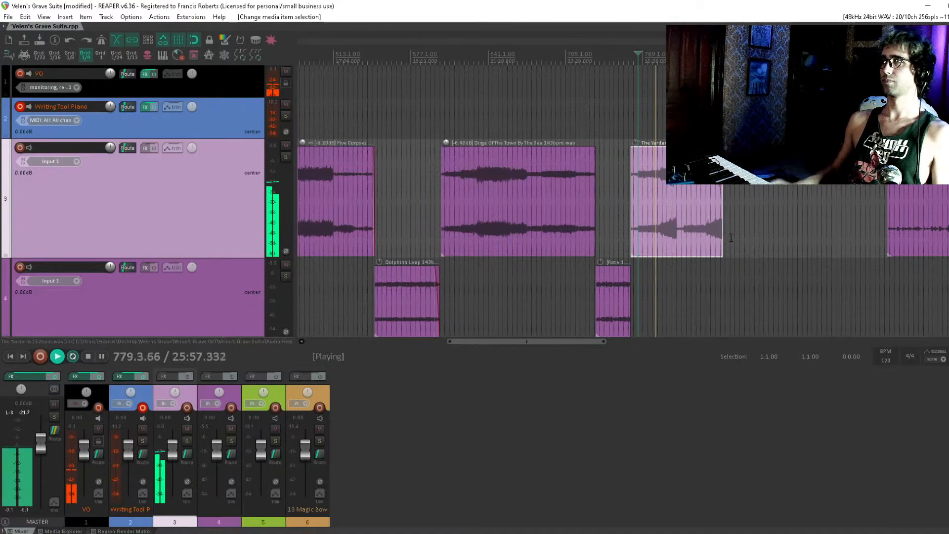
scroll(554, 218, up, 6)
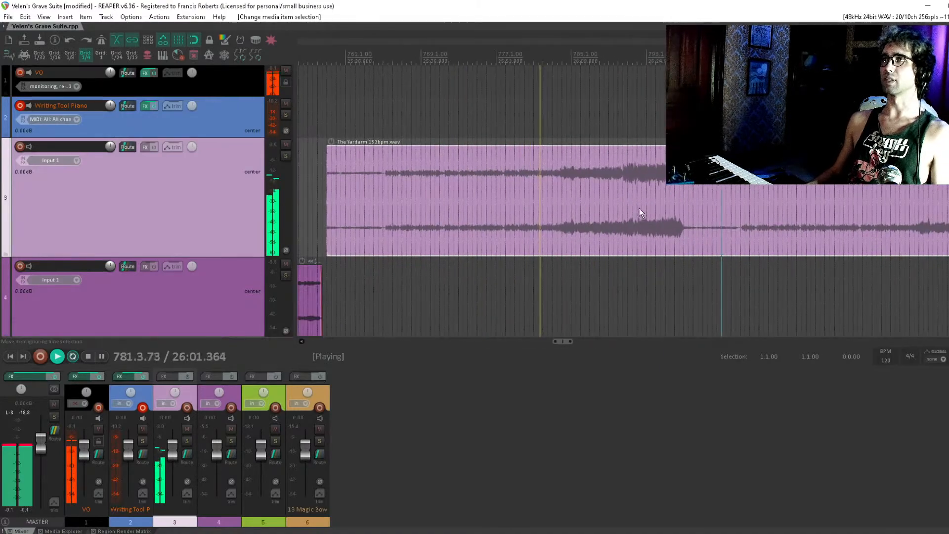
scroll(639, 209, down, 8)
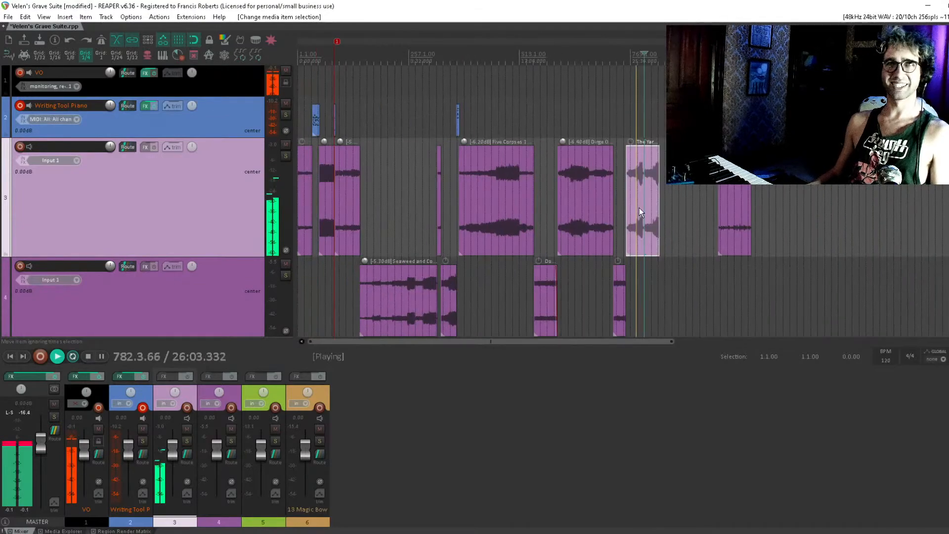
scroll(639, 208, up, 6)
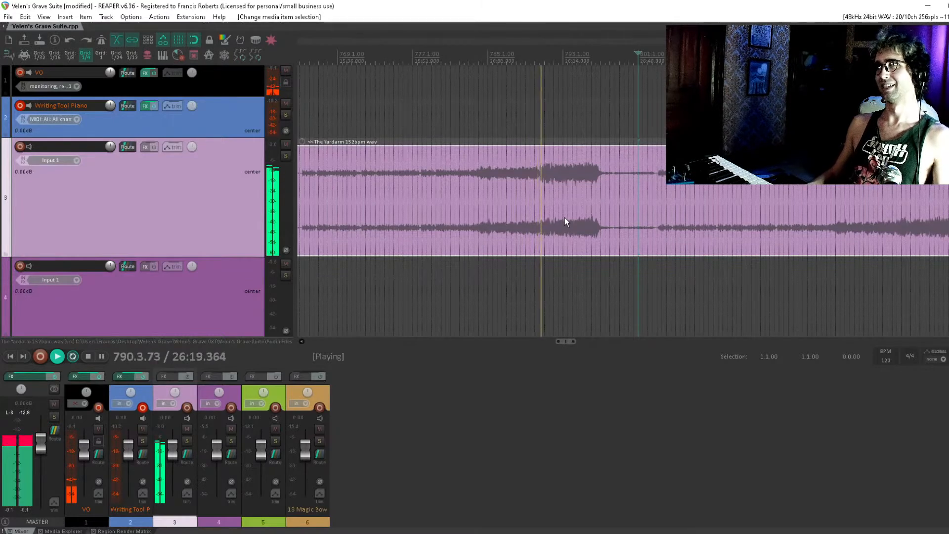
click(604, 160)
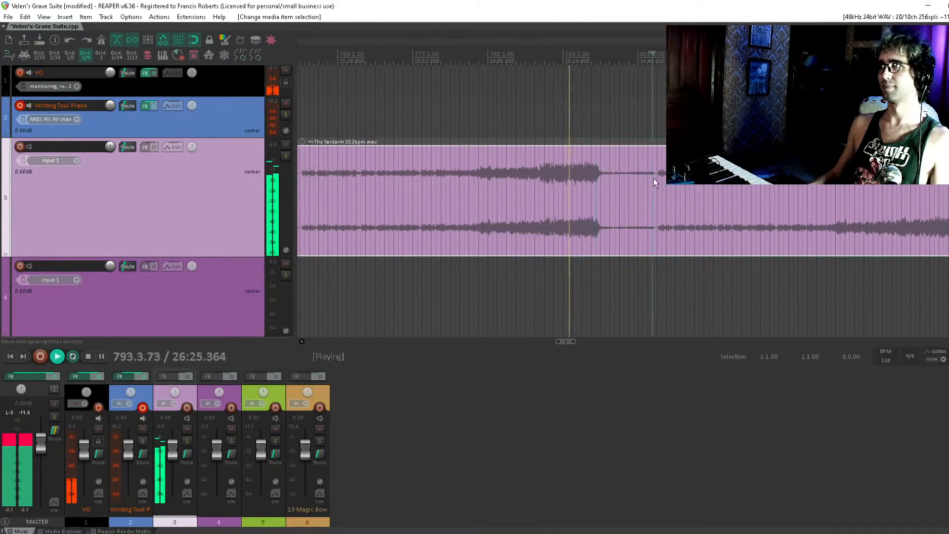
scroll(653, 177, up, 5)
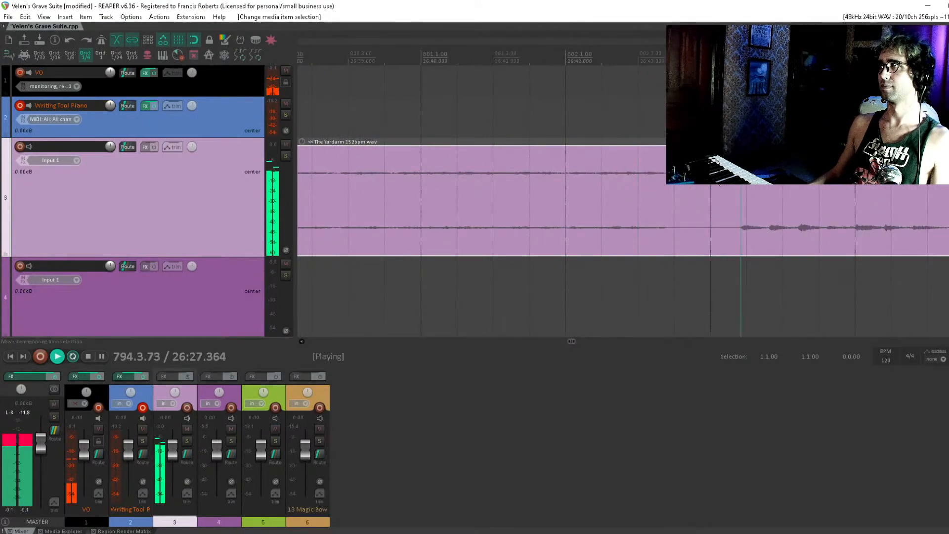
key(s)
scroll(719, 184, down, 6)
scroll(652, 165, up, 5)
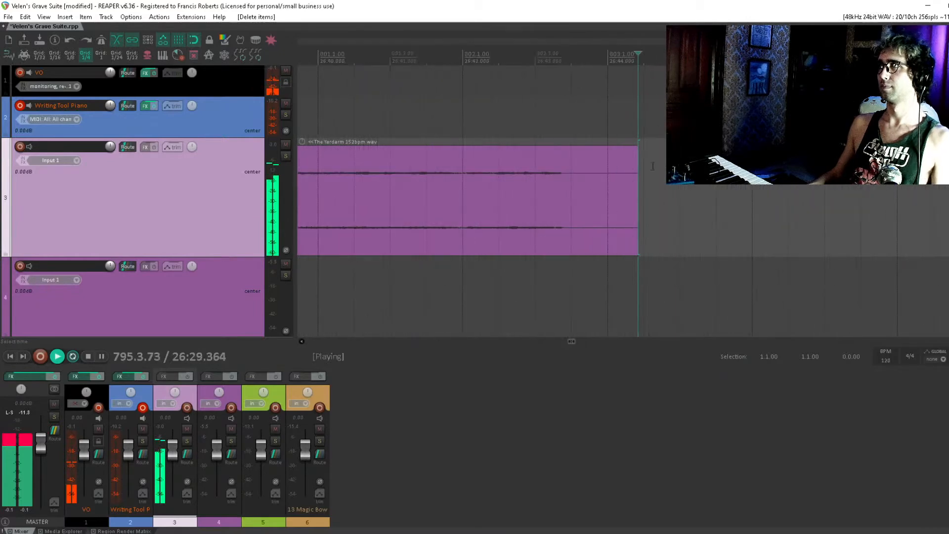
Add a short fade-out to the end of the trimmed The Yardarm clip.
drag(637, 152, 599, 163)
scroll(576, 174, down, 4)
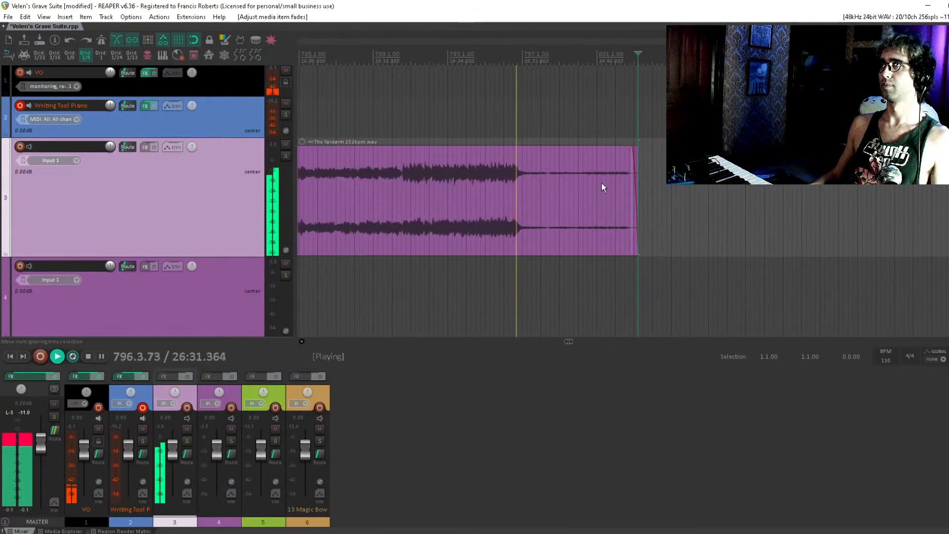
scroll(602, 183, down, 6)
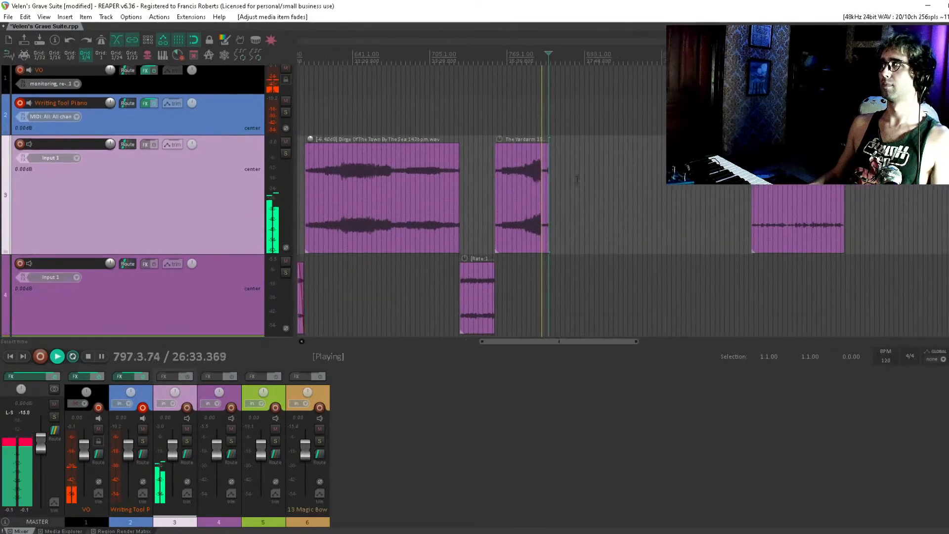
Move the Velen After Dark clip to track 4 so it starts where The Yardarm ends, and give it a short fade-in.
drag(780, 186, 577, 274)
scroll(568, 281, up, 5)
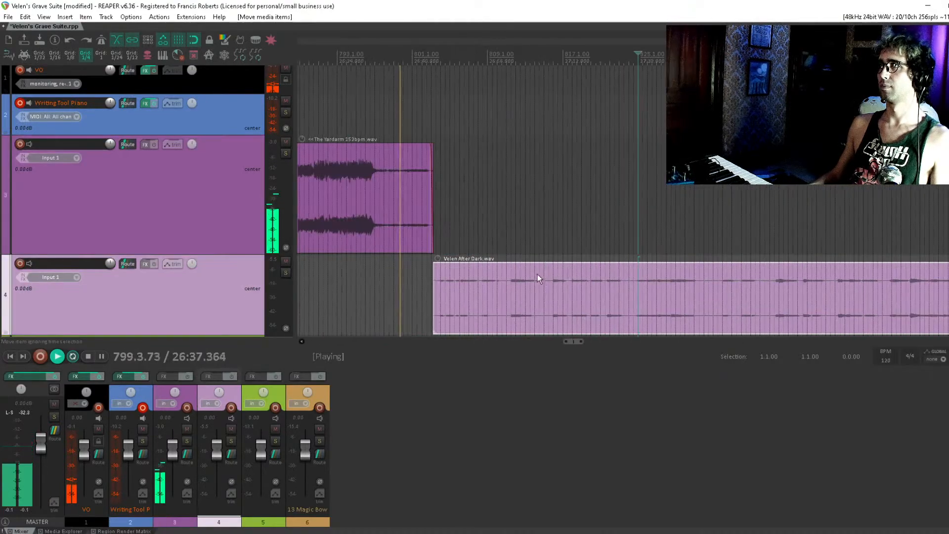
scroll(467, 289, up, 4)
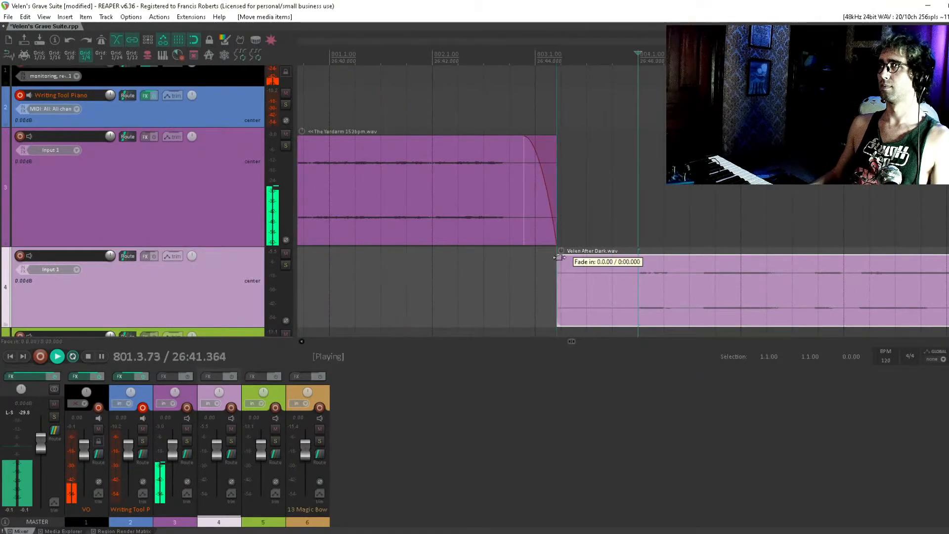
drag(559, 258, 568, 258)
scroll(568, 258, down, 2)
scroll(603, 240, down, 3)
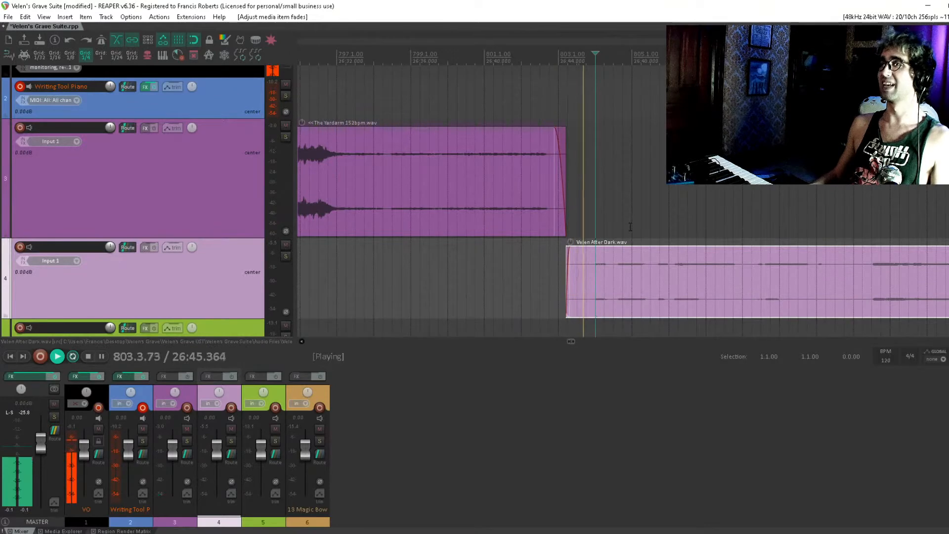
Move the Body Of The Bitch 170bpm.wav clip from track 5 to track 3 at bar 881, after Velen After Dark.
drag(630, 226, 533, 188)
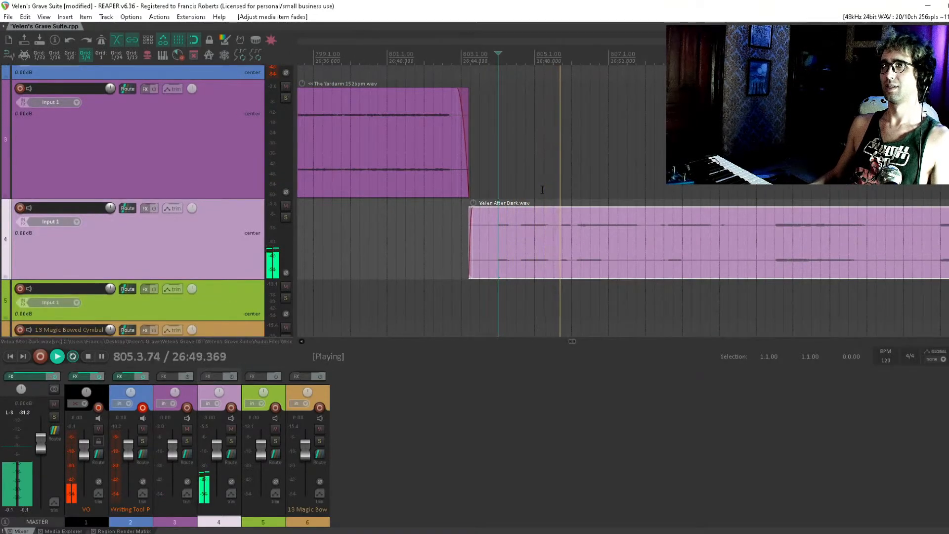
scroll(542, 190, down, 5)
scroll(543, 190, down, 8)
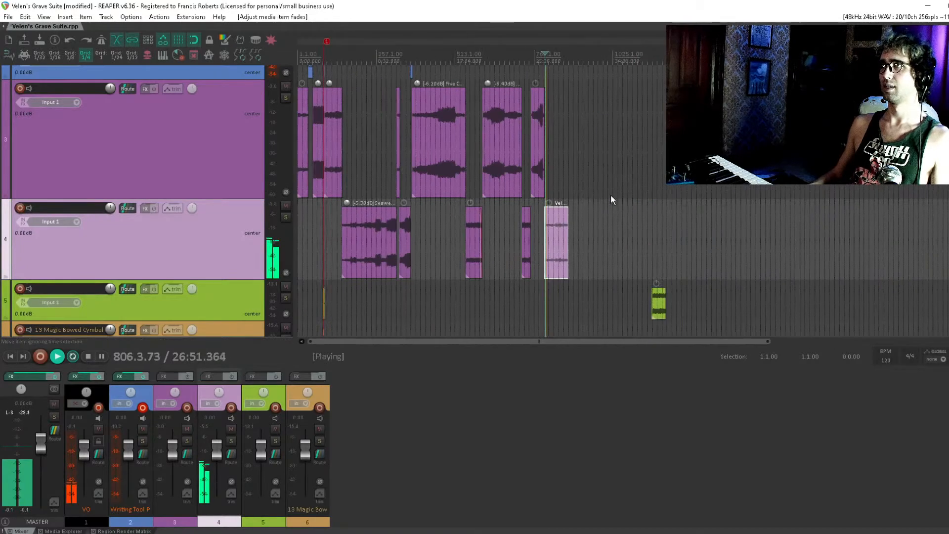
drag(655, 302, 569, 159)
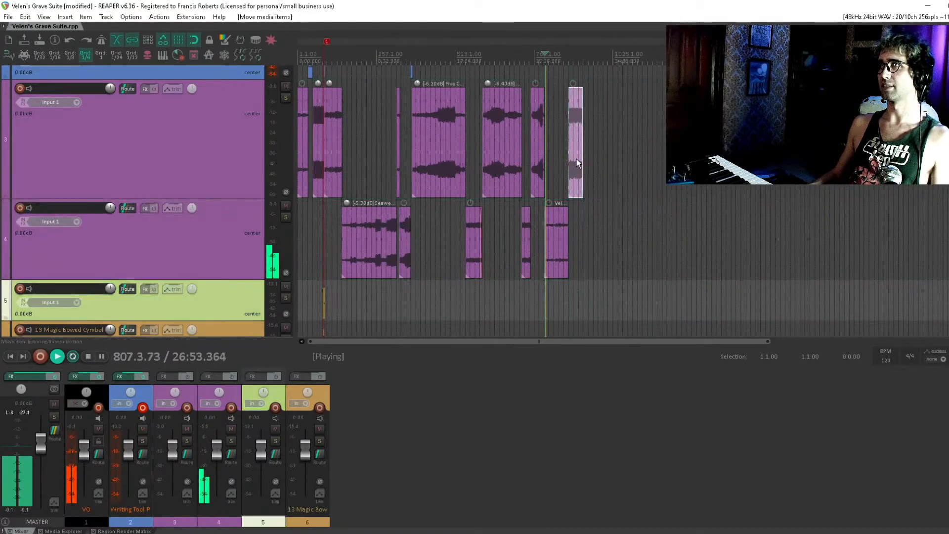
click(576, 159)
scroll(576, 158, up, 5)
scroll(576, 158, up, 3)
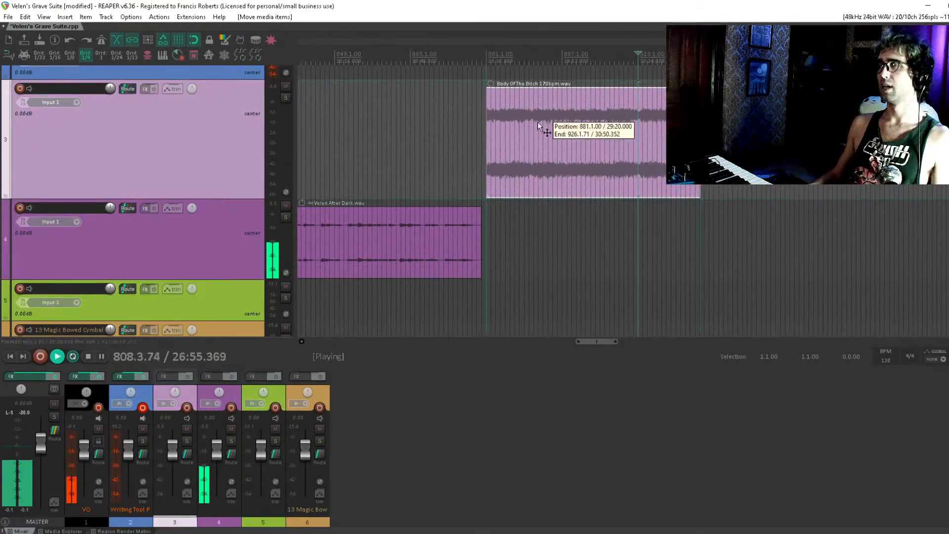
scroll(539, 123, down, 4)
scroll(539, 124, down, 4)
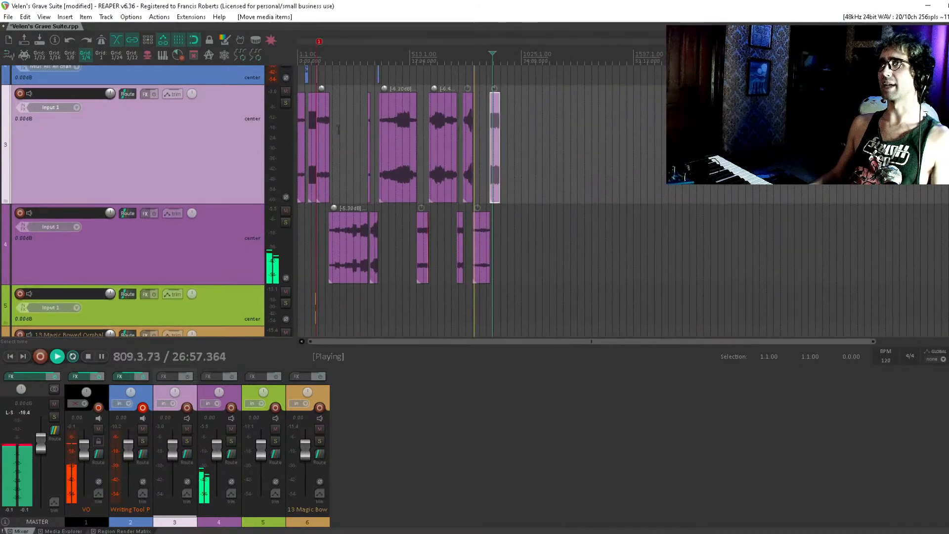
Review the clip arrangement along the timeline, ending at the gap between Velen After Dark and Body Of The Bitch.
scroll(498, 116, up, 3)
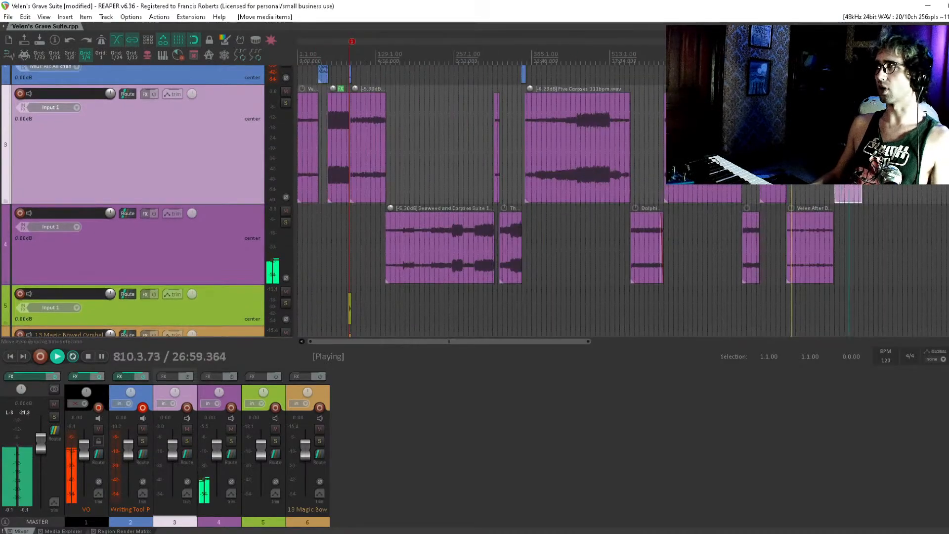
scroll(549, 123, down, 2)
scroll(549, 124, up, 4)
scroll(549, 123, down, 4)
scroll(549, 123, up, 3)
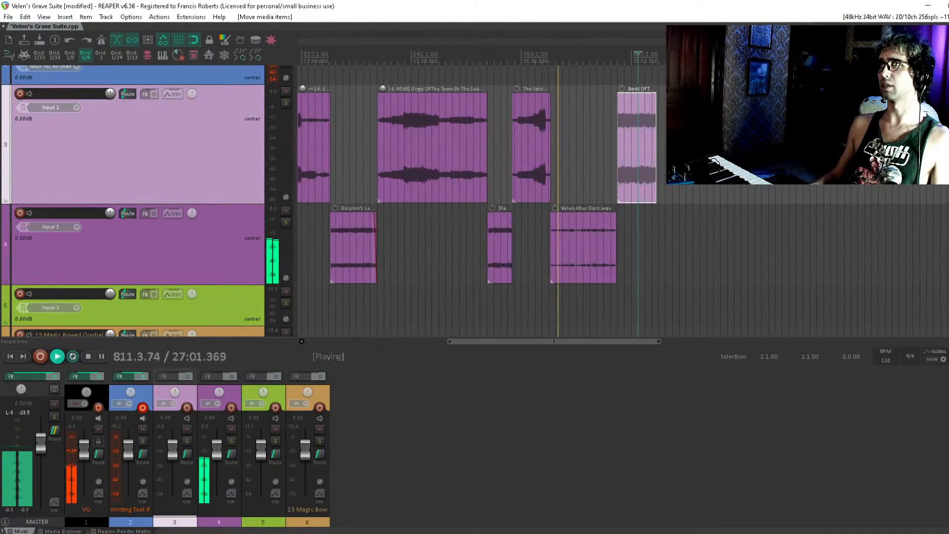
scroll(549, 124, up, 5)
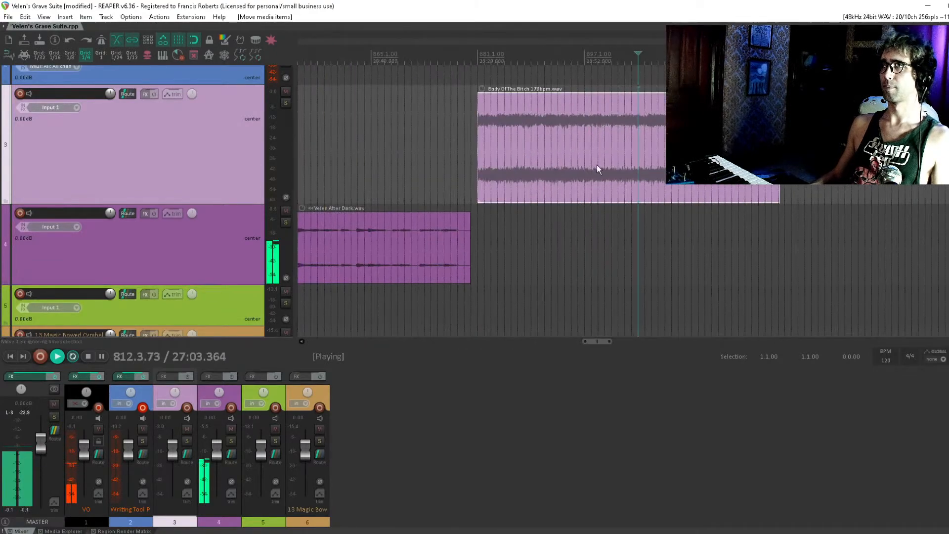
scroll(505, 162, up, 3)
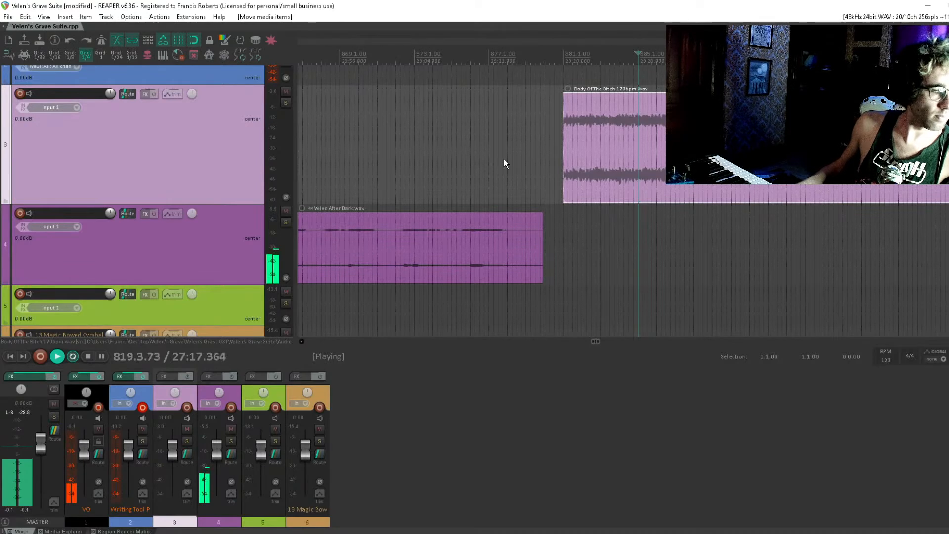
scroll(620, 173, down, 4)
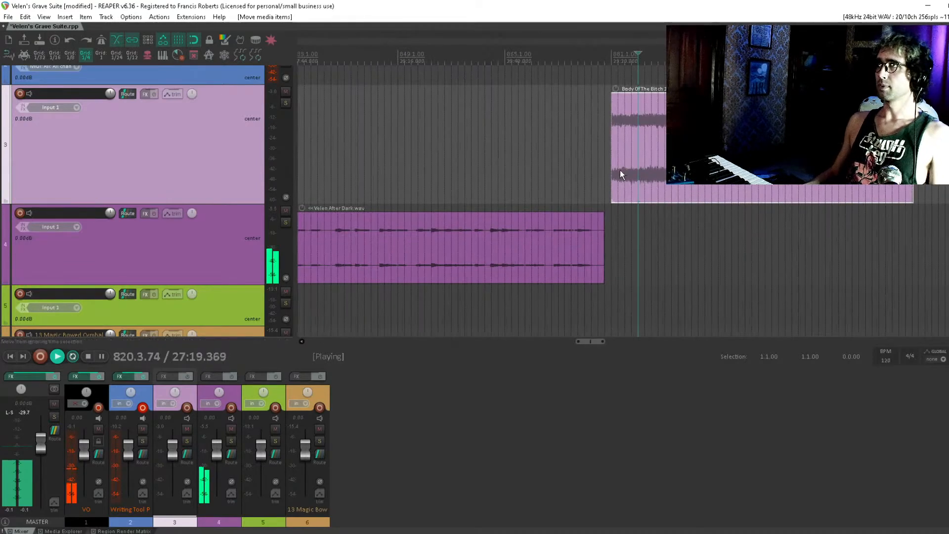
Audition Velen After Dark at successive points through to its end and inspect the gap before Body Of The Bitch.
drag(708, 233, 779, 207)
click(591, 269)
click(651, 267)
click(510, 252)
click(560, 314)
scroll(560, 315, down, 2)
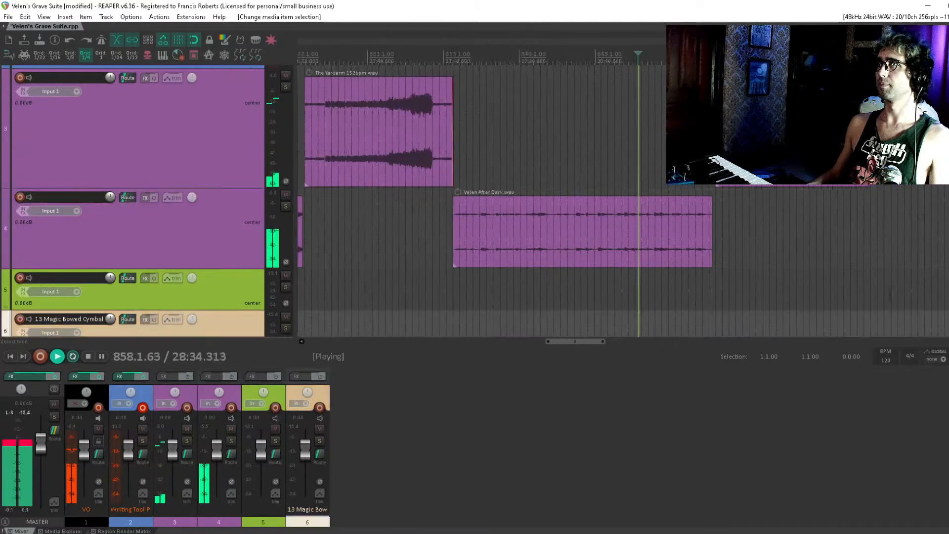
click(534, 281)
click(568, 282)
click(595, 283)
click(641, 286)
click(696, 289)
click(709, 291)
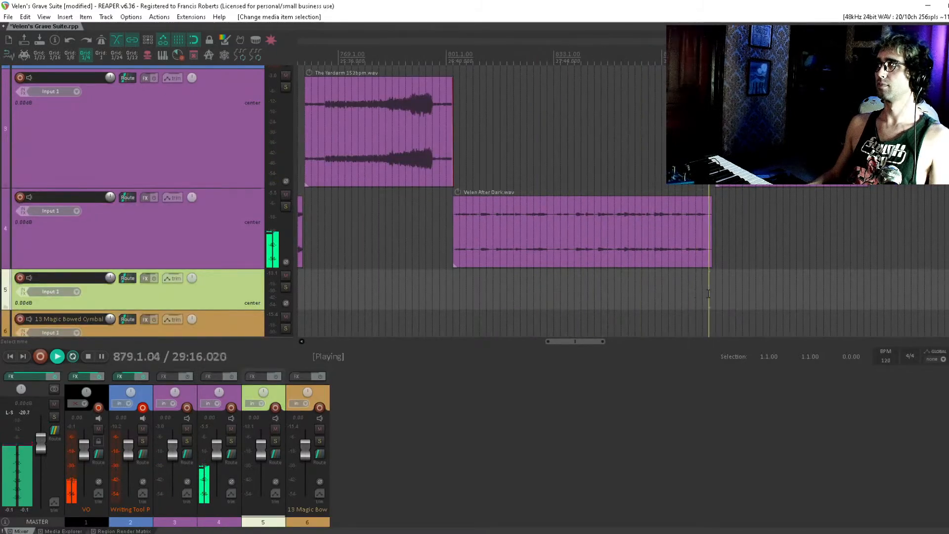
scroll(708, 294, up, 3)
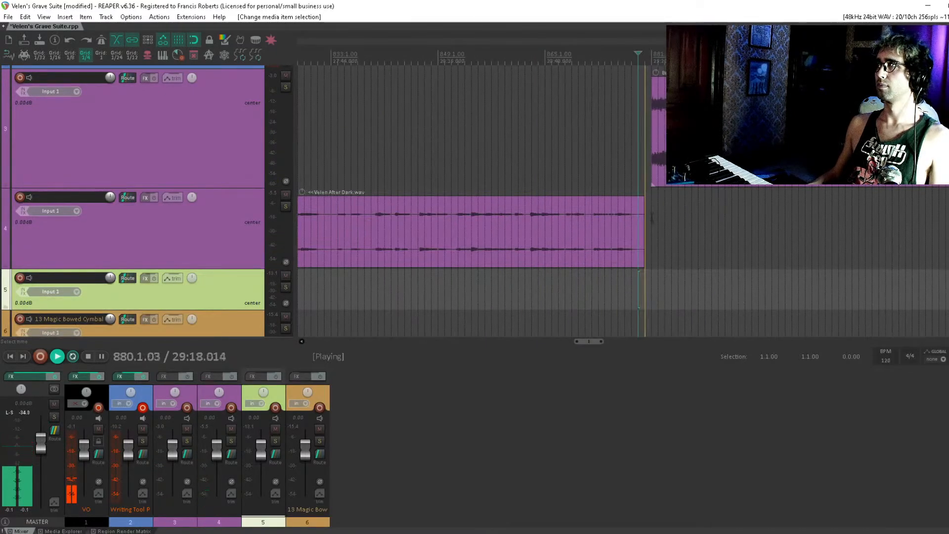
scroll(511, 265, down, 3)
Play Velen After Dark from several points between its middle and its end to judge where it should lead into Body Of The Bitch.
key(space)
click(511, 264)
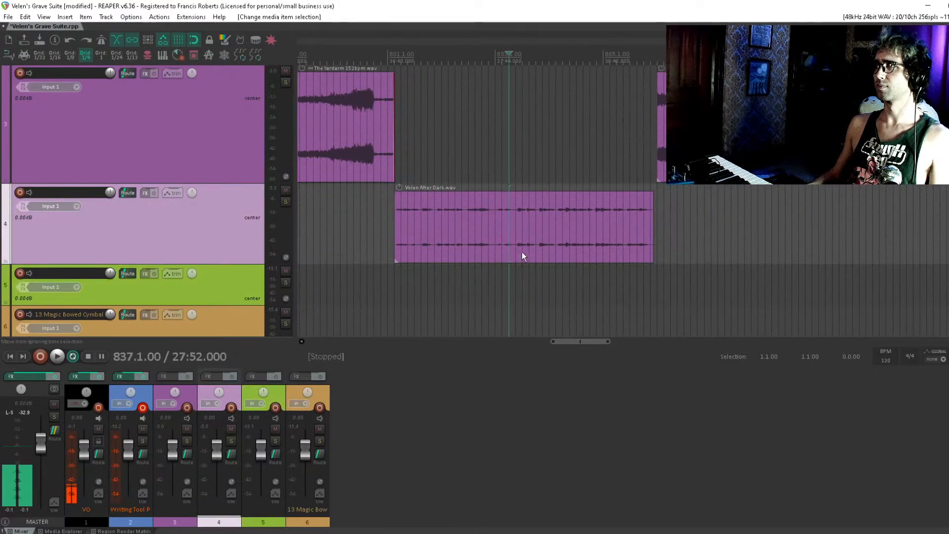
click(517, 273)
click(522, 273)
key(space)
click(548, 272)
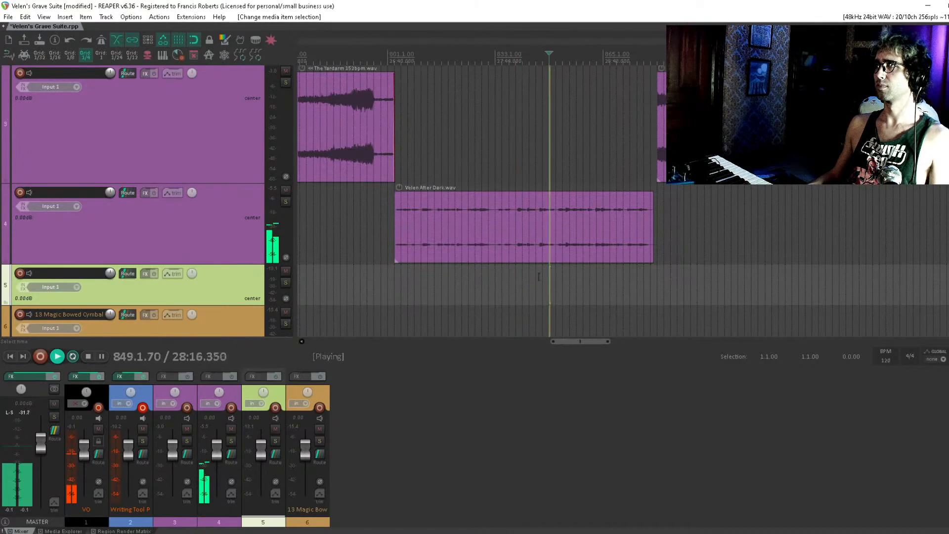
click(538, 276)
click(564, 275)
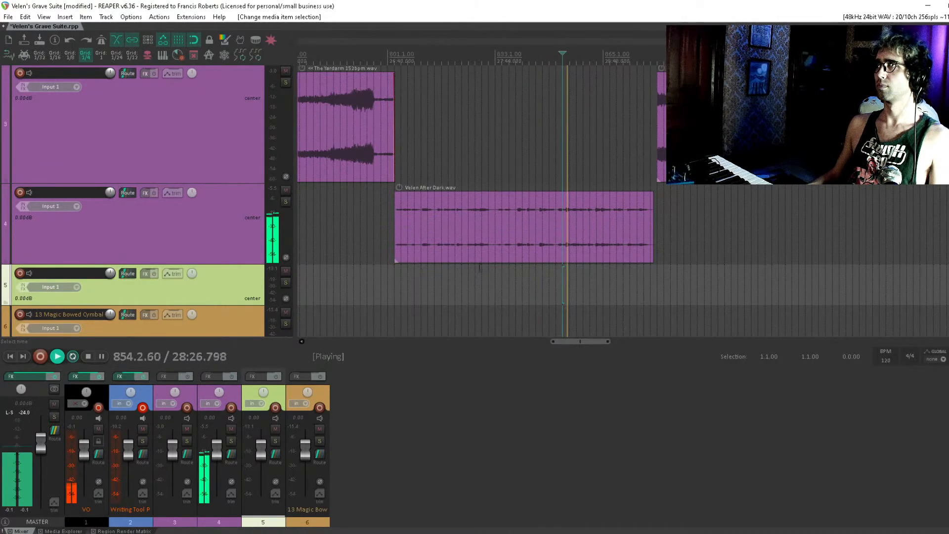
key(space)
click(461, 271)
key(space)
key(space)
click(637, 270)
click(651, 234)
key(space)
Move Body Of The Bitch 170bpm.wav earlier on track 3 so it starts where Velen After Dark ends, and play the transition.
scroll(650, 230, up, 6)
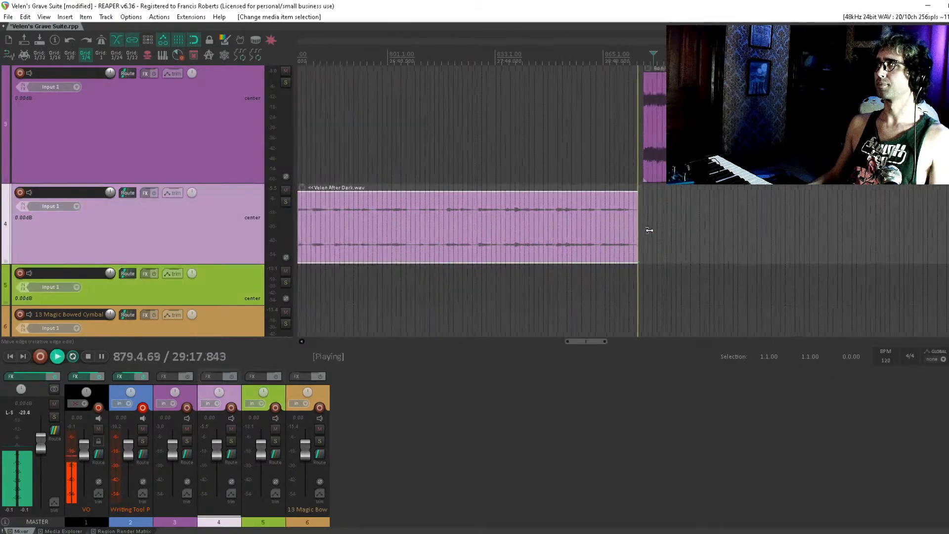
scroll(648, 231, down, 4)
key(space)
drag(659, 143, 645, 136)
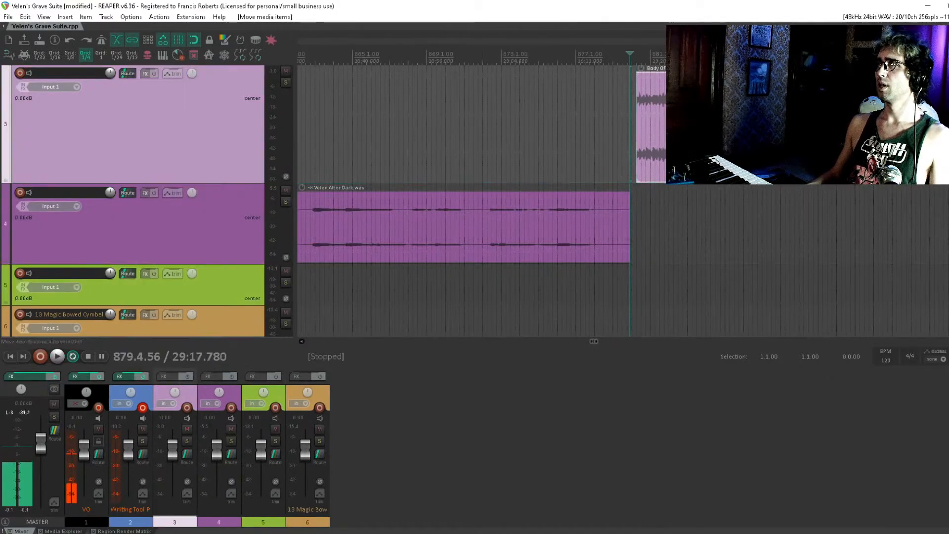
click(636, 108)
key(space)
scroll(654, 144, down, 5)
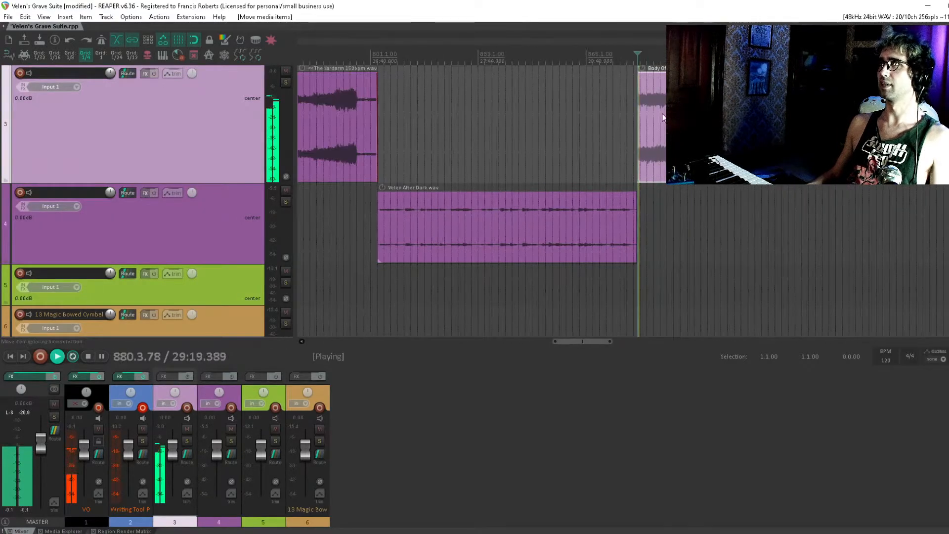
Lower the Body Of The Bitch 170bpm.wav item volume to -7.60 dB while listening to it.
scroll(654, 143, up, 2)
drag(655, 143, 653, 180)
scroll(654, 182, down, 3)
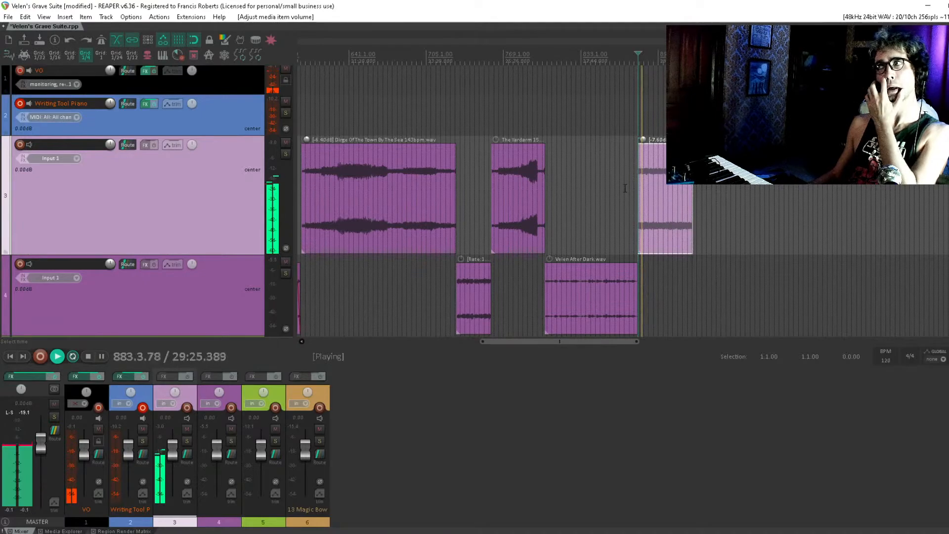
scroll(649, 196, up, 6)
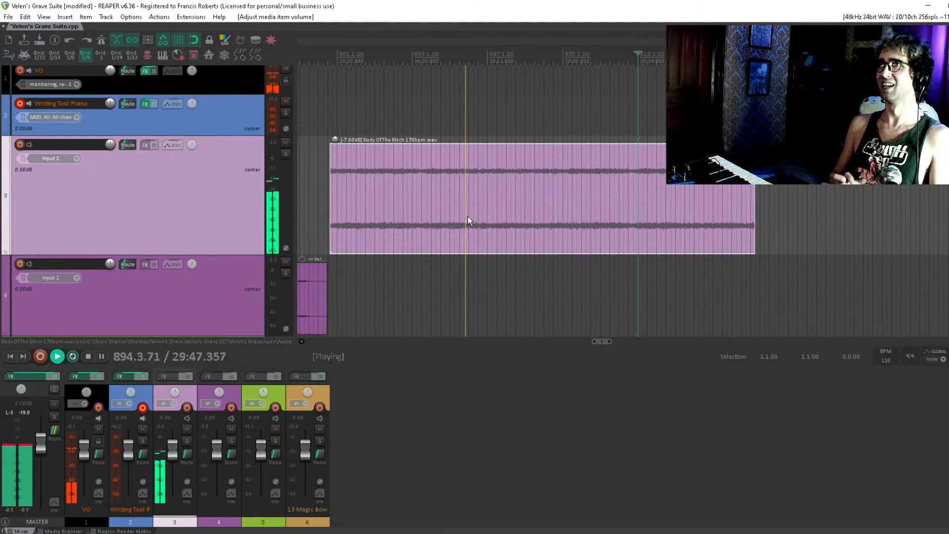
scroll(468, 216, down, 1)
scroll(468, 215, down, 2)
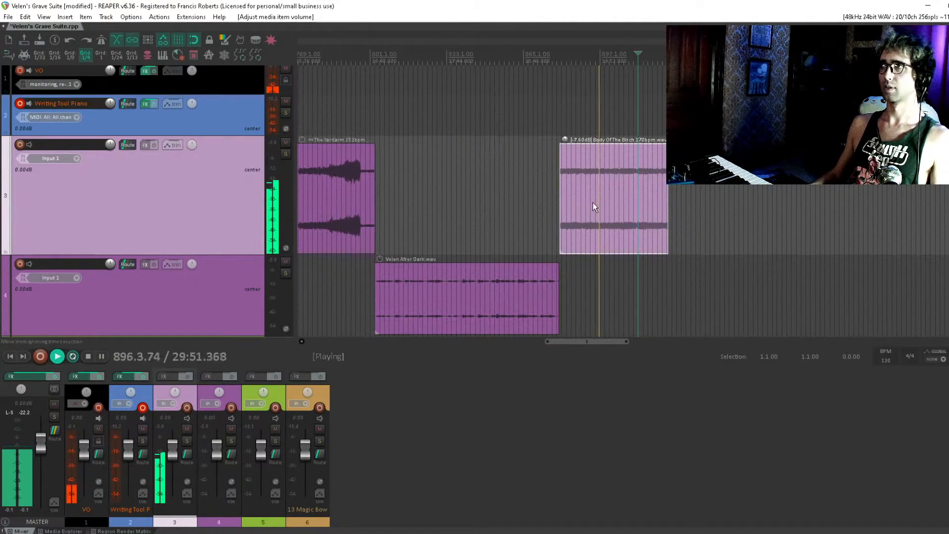
Copy the Velen's Grave Adventure 110.wav clip from near the start of track 3 and paste it just after Body Of The Bitch.
drag(582, 205, 652, 203)
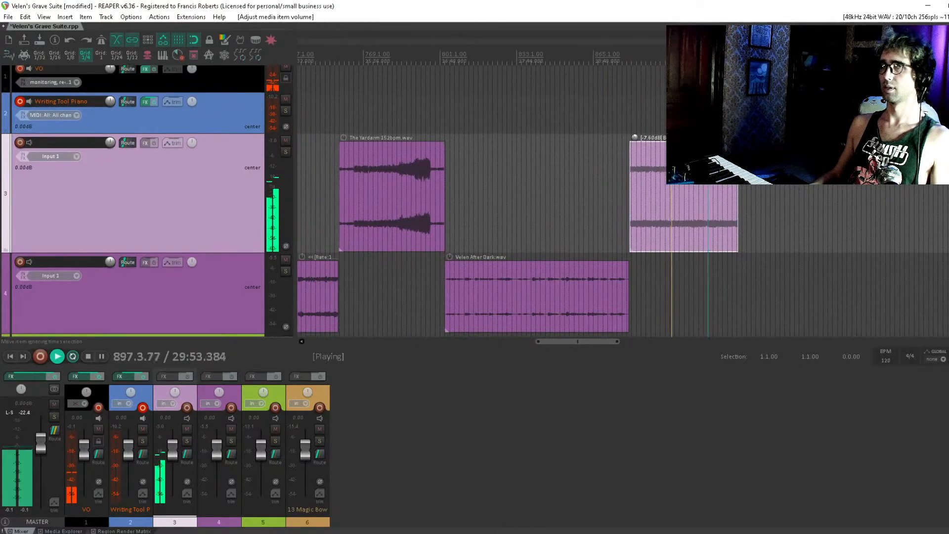
scroll(606, 193, down, 6)
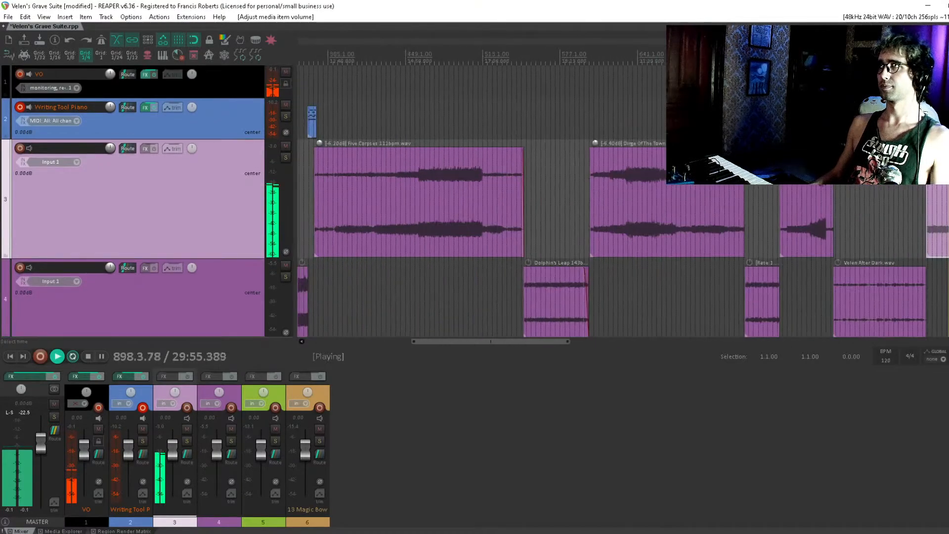
drag(483, 210, 504, 208)
click(316, 162)
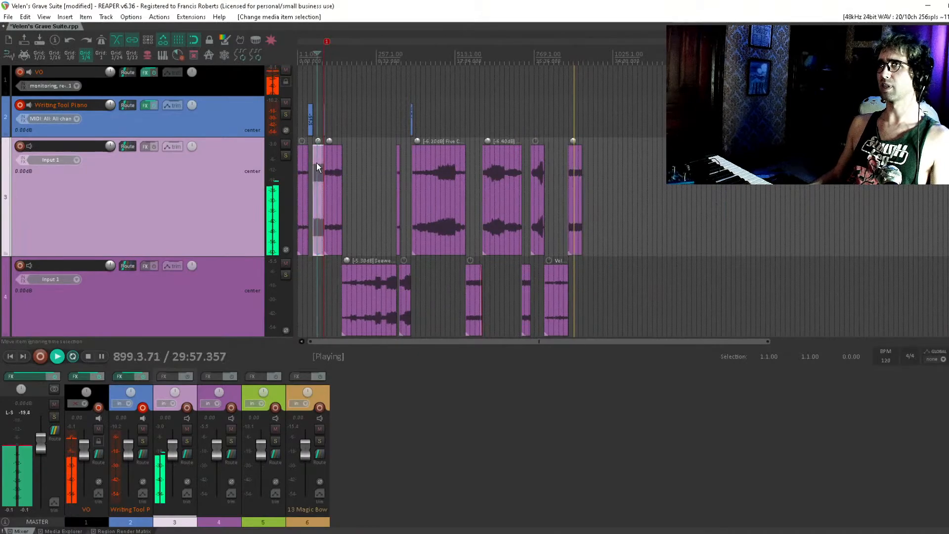
scroll(316, 162, up, 2)
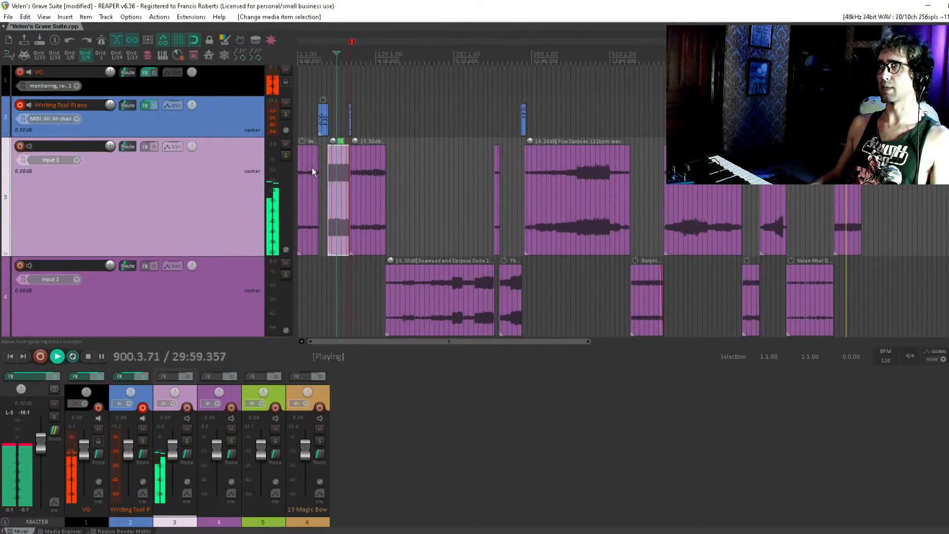
click(354, 168)
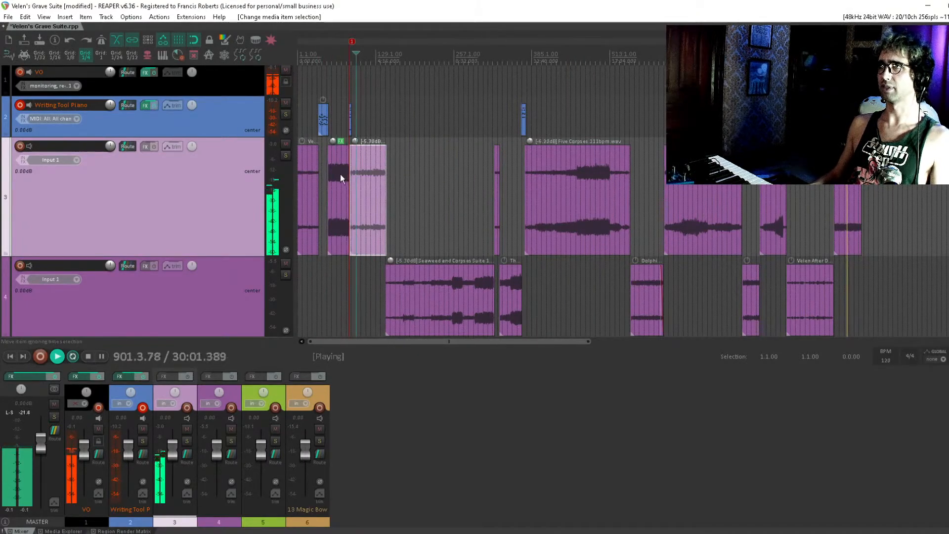
click(340, 174)
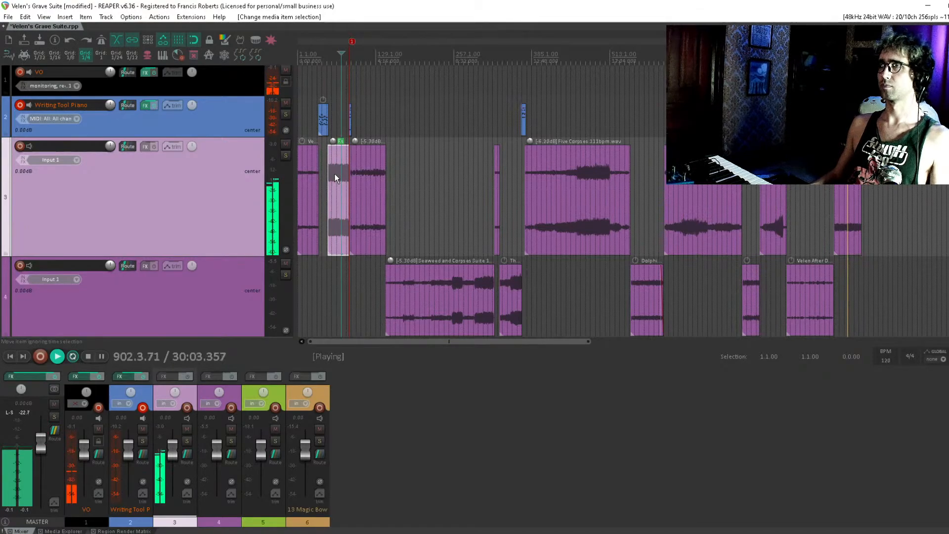
drag(335, 171, 778, 200)
drag(947, 193, 817, 192)
click(820, 192)
scroll(816, 194, up, 6)
drag(725, 203, 416, 210)
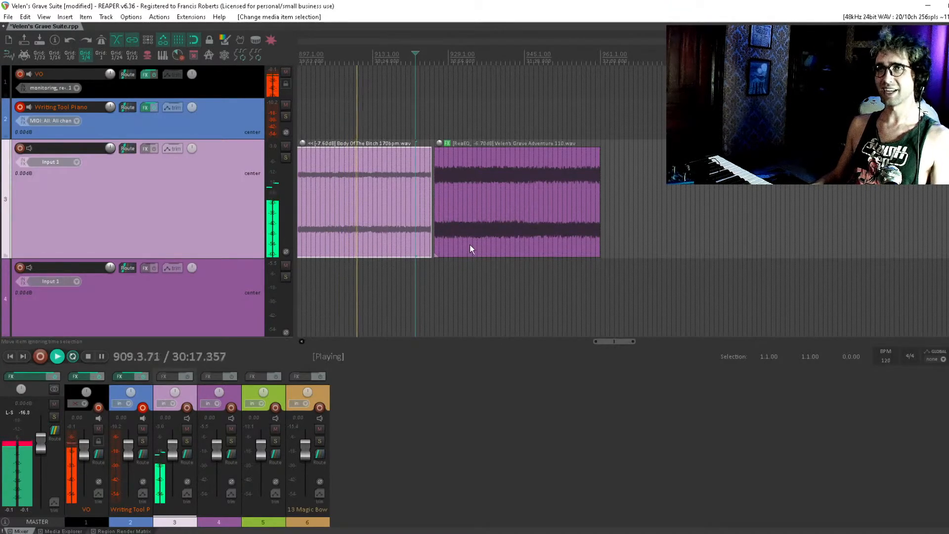
Move the pasted Velen's Grave Adventure 110.wav clip to track 4 so it starts where Body Of The Bitch ends.
click(445, 186)
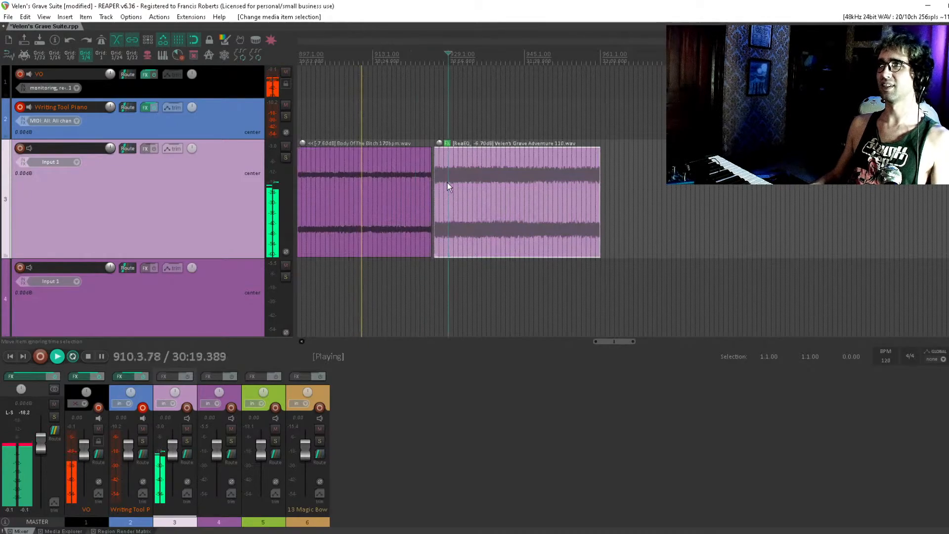
scroll(452, 186, up, 3)
drag(613, 169, 625, 179)
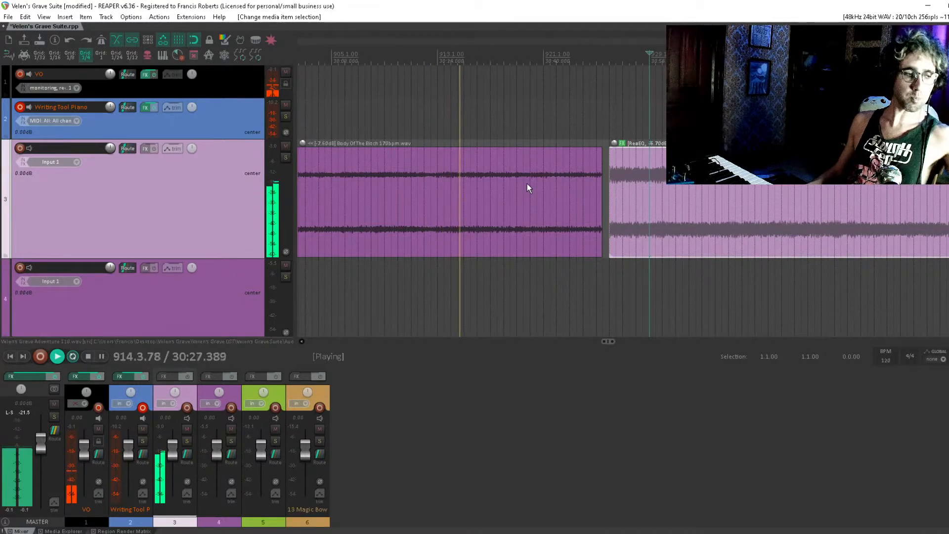
drag(585, 159, 459, 134)
drag(503, 157, 500, 265)
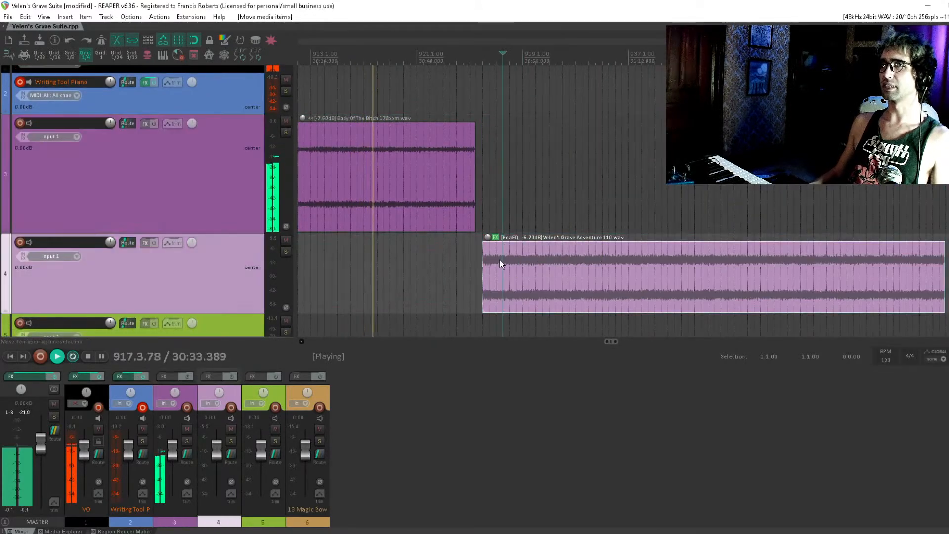
scroll(500, 265, up, 3)
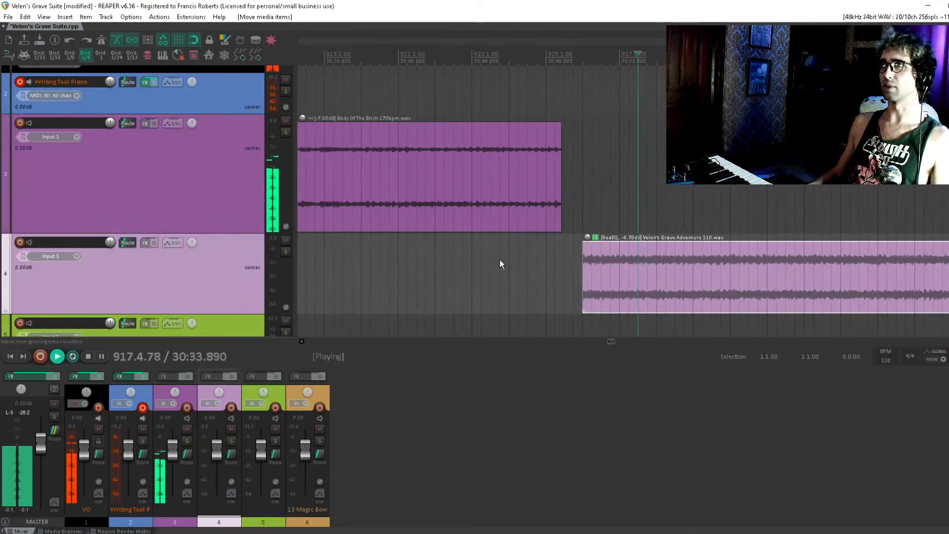
click(610, 261)
drag(679, 271, 614, 273)
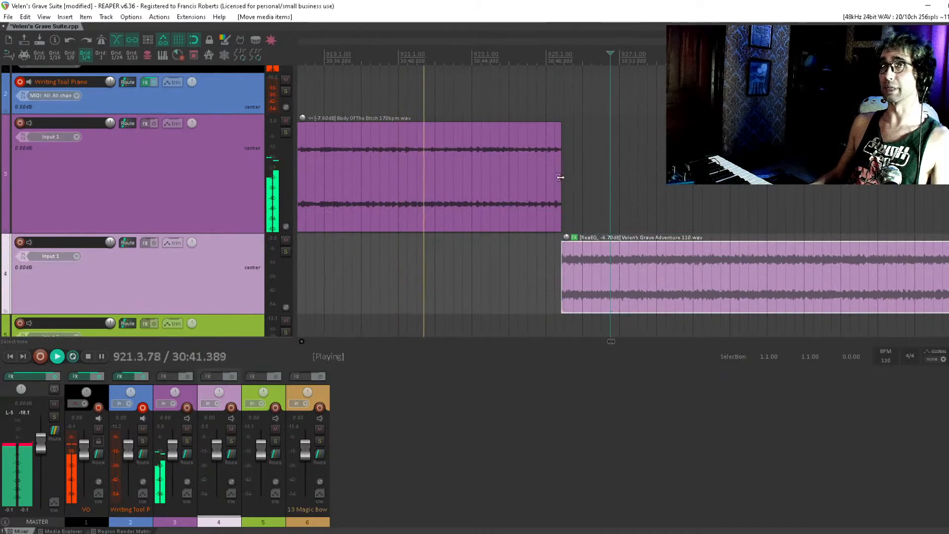
Audition the transition from Body Of The Bitch into Velen's Grave Adventure and review the neighbouring clips on tracks 3 and 4.
drag(561, 176, 427, 167)
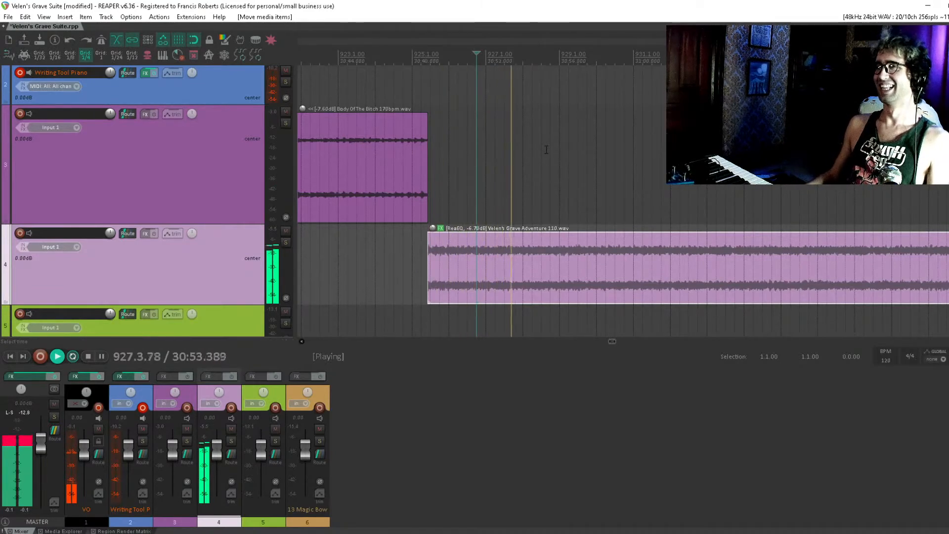
scroll(460, 204, down, 8)
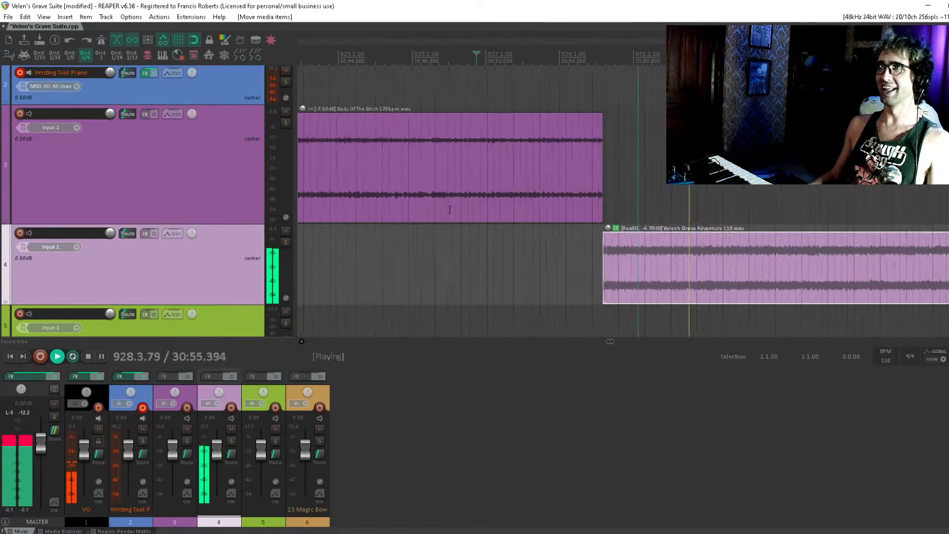
drag(676, 163, 663, 176)
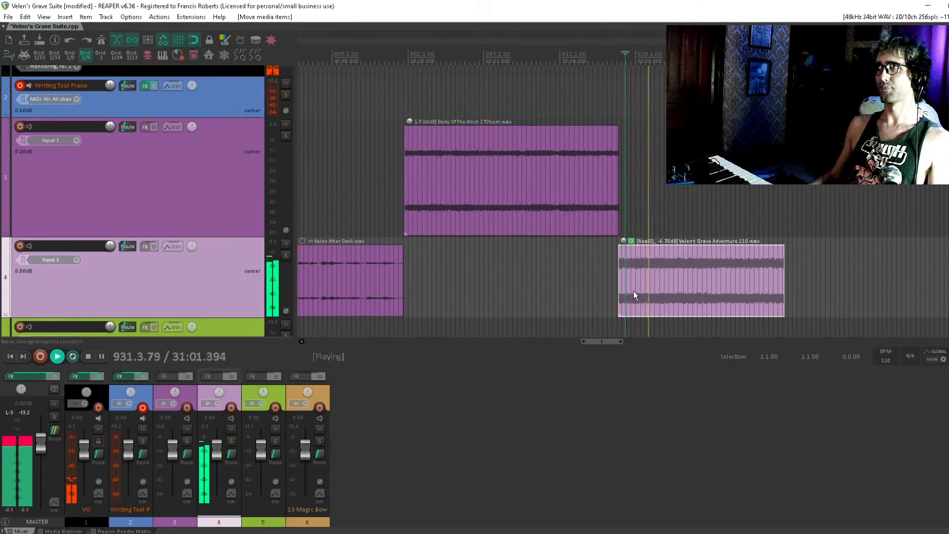
key(space)
click(584, 176)
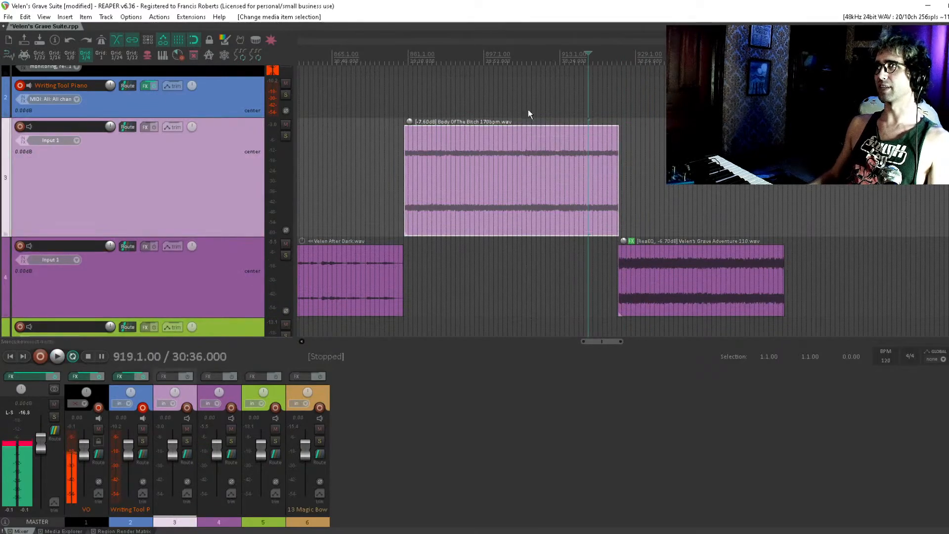
click(666, 295)
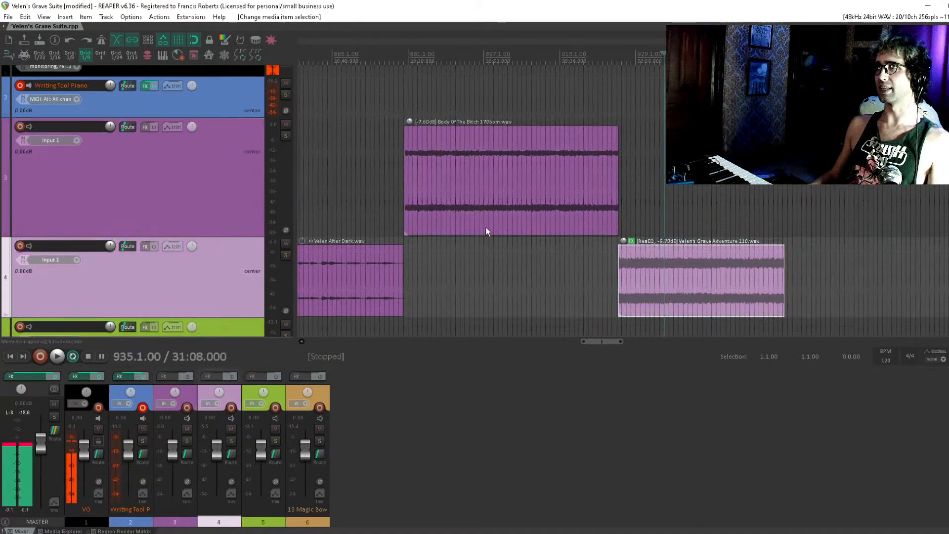
scroll(503, 200, down, 3)
drag(548, 150, 421, 171)
drag(413, 164, 517, 201)
scroll(456, 176, down, 3)
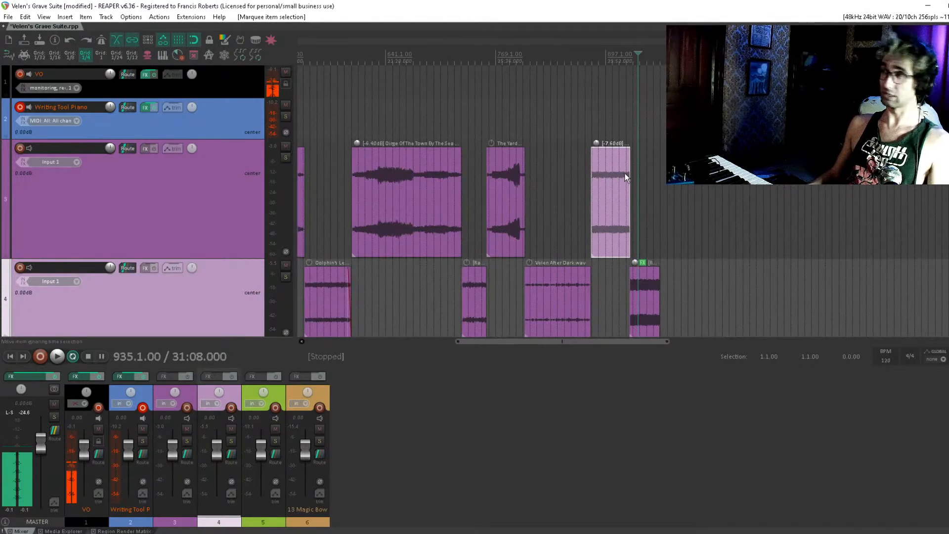
drag(644, 154, 580, 159)
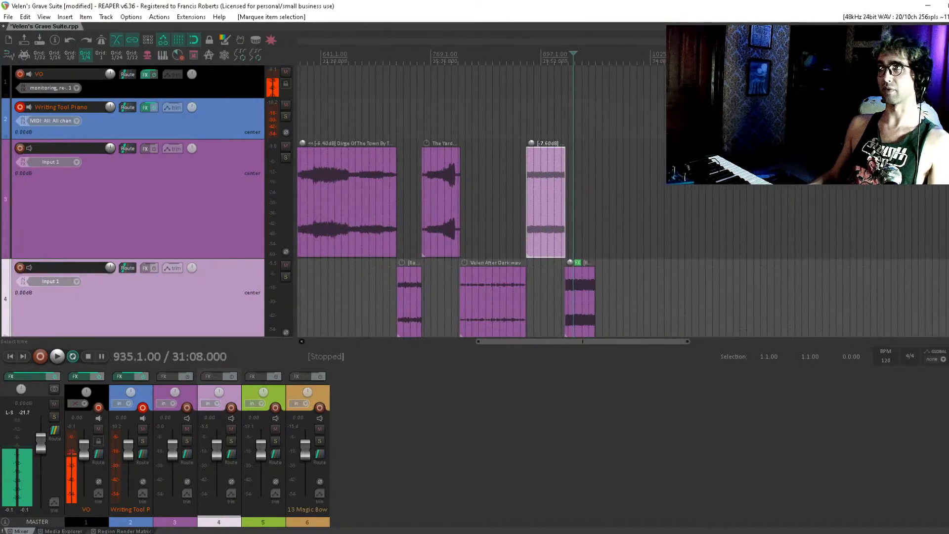
Move Velen's Grave Adventure 110.wav later on track 4 to about bar 928, leaving a gap, and play the end of Body Of The Bitch.
click(548, 113)
scroll(572, 241, up, 3)
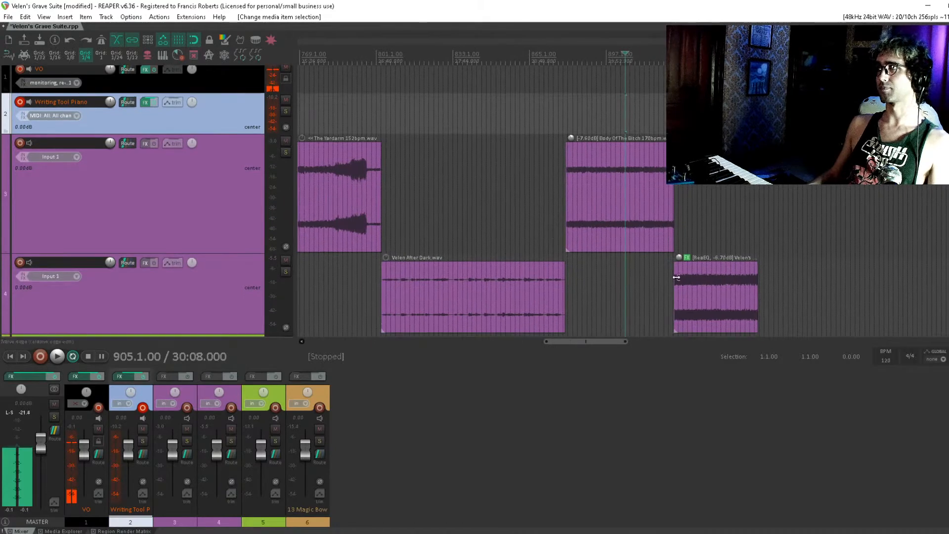
click(676, 289)
scroll(722, 248, up, 4)
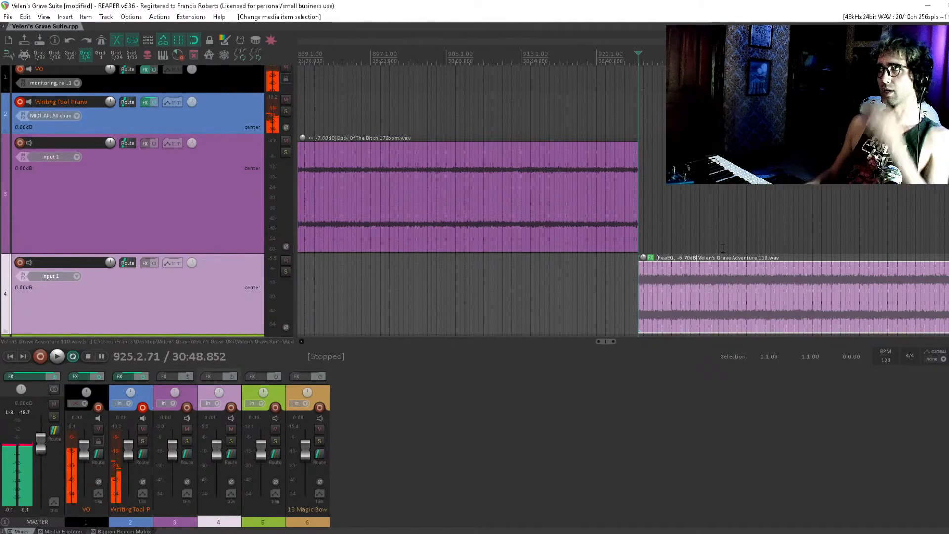
drag(689, 288, 713, 287)
click(624, 113)
key(space)
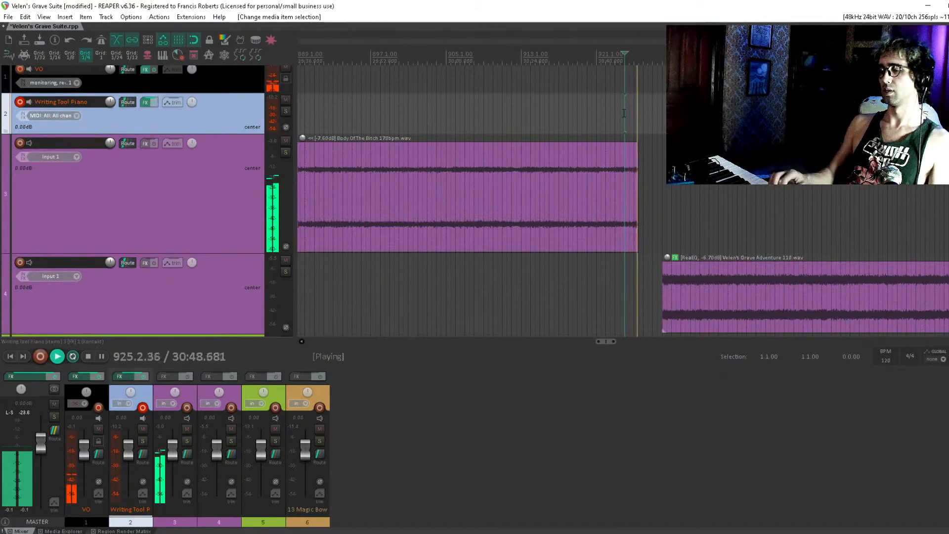
key(space)
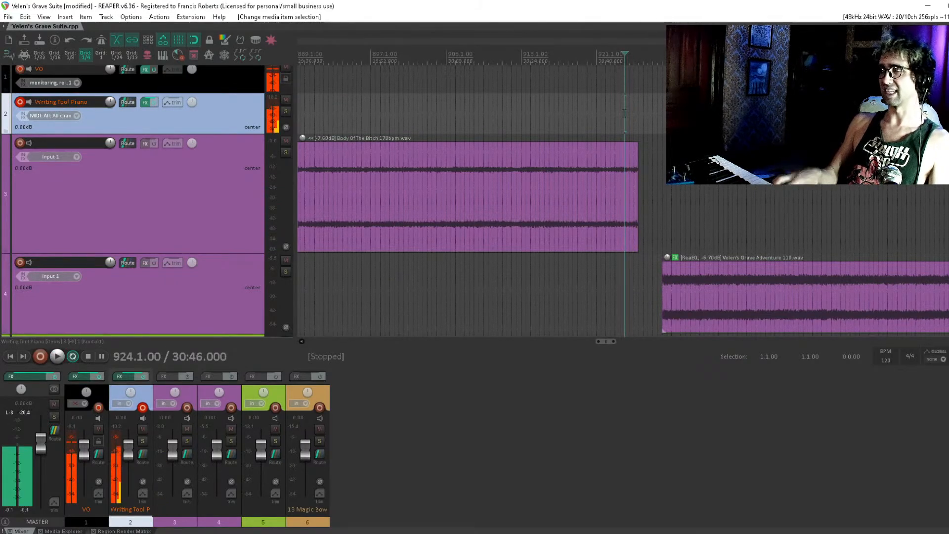
Review the whole arrangement, from the short piano item before Five Corpses to the last clip on track 4.
click(636, 166)
scroll(635, 167, down, 8)
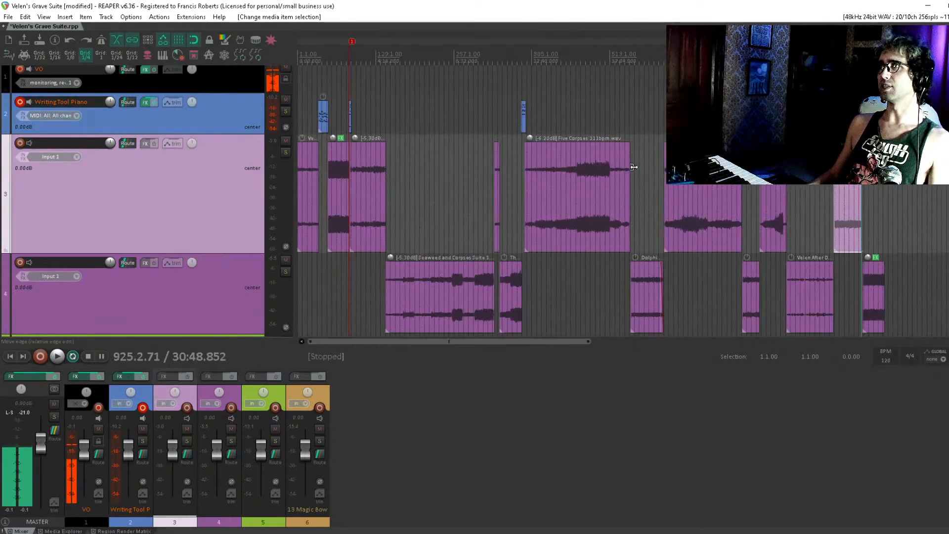
click(522, 80)
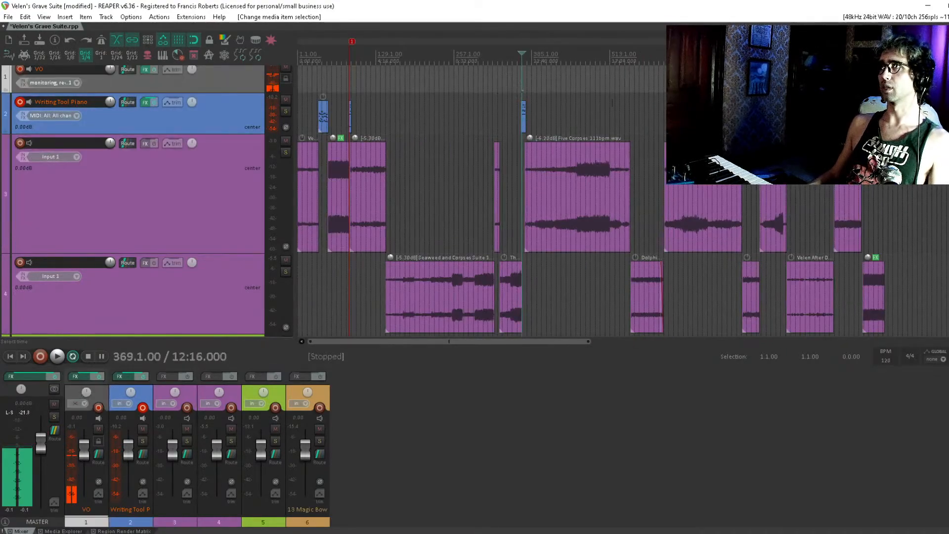
scroll(613, 102, up, 4)
scroll(613, 148, down, 4)
scroll(814, 212, down, 2)
drag(813, 212, 668, 193)
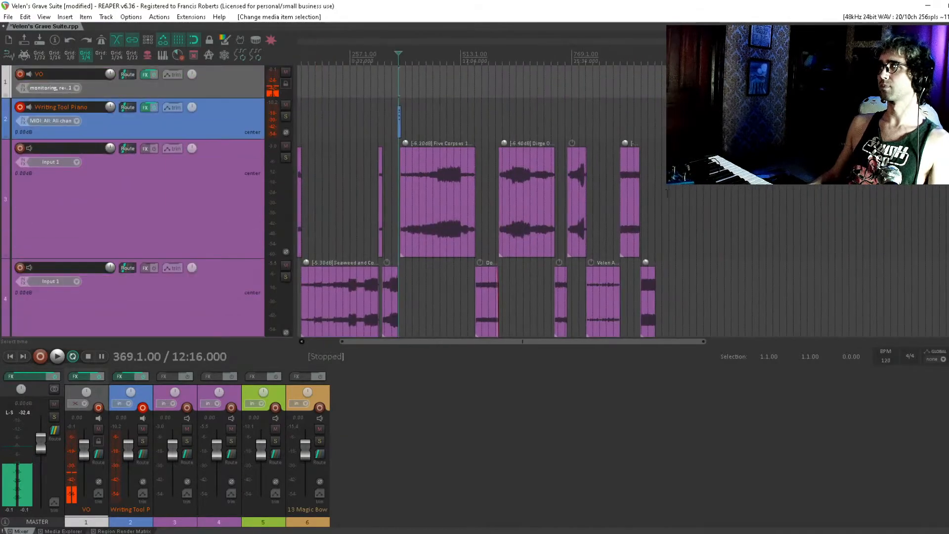
Add a marker at the end of Body Of The Bitch on track 3 and name it "Em to Gm piece".
click(638, 188)
scroll(639, 188, up, 6)
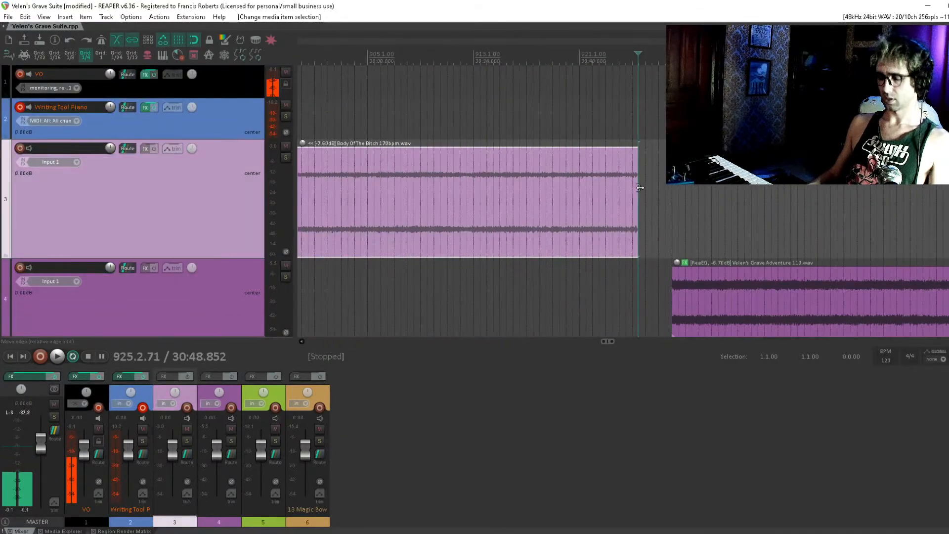
key(m)
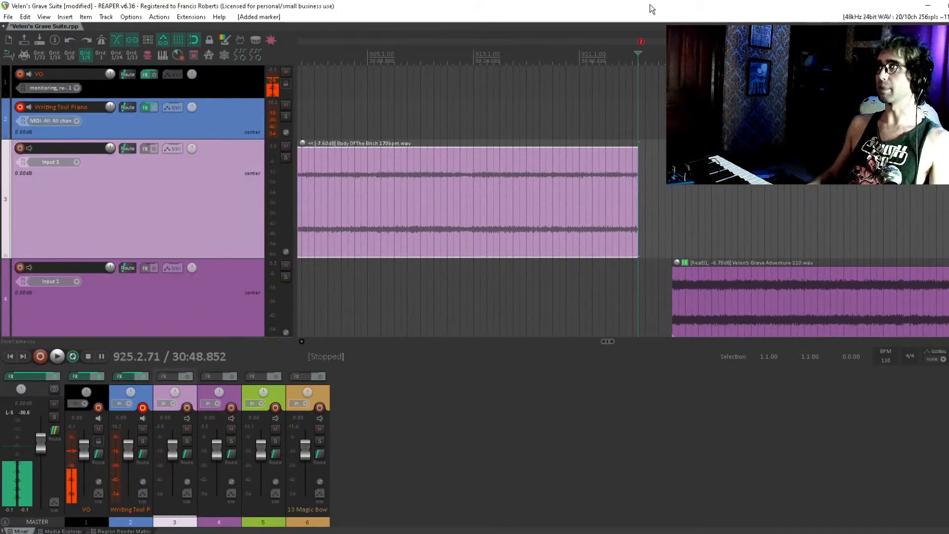
double_click(641, 43)
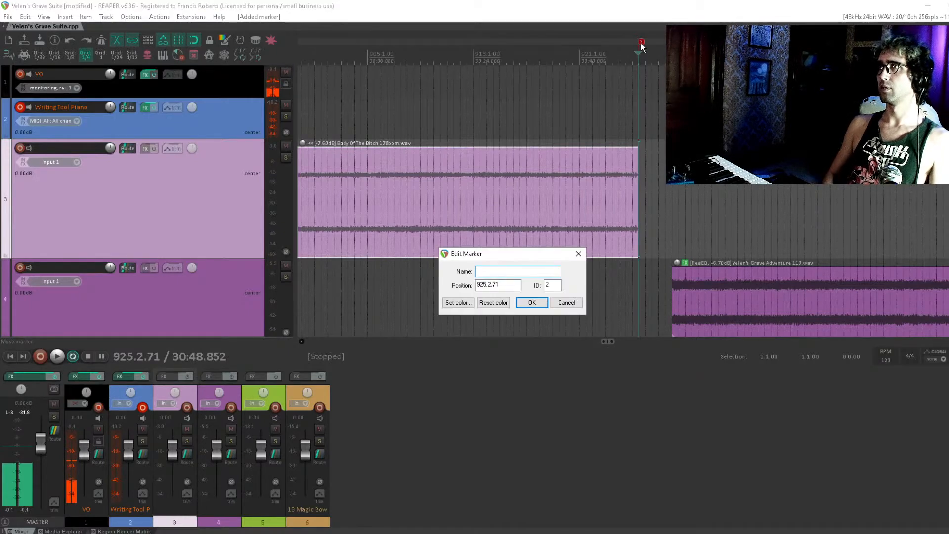
text(Em to Gm p)
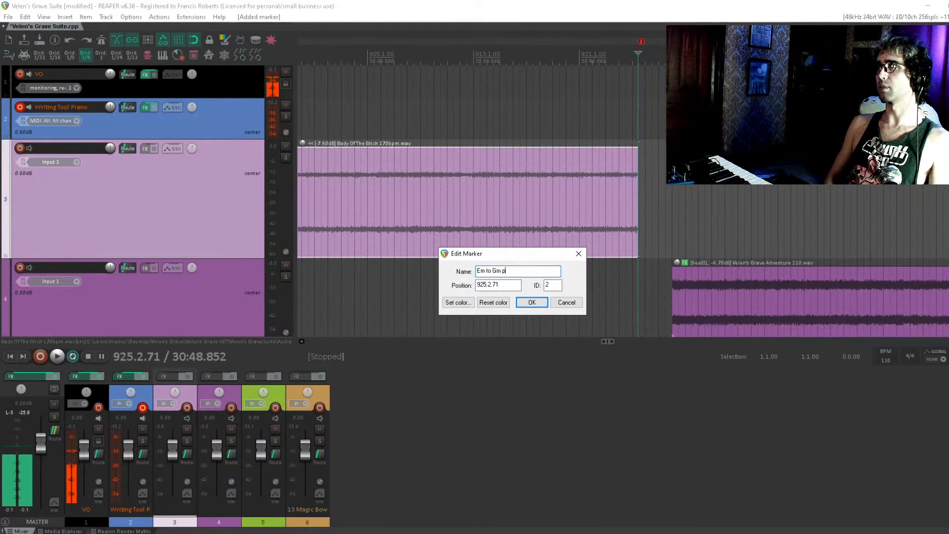
text(iec)
key(Return)
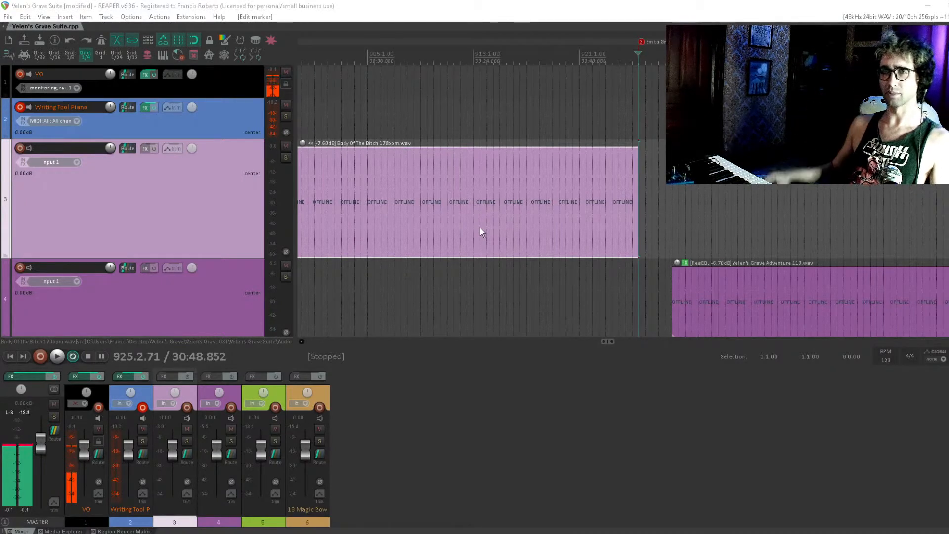
Move Velen's Grave Adventure 110.wav later on track 4 to position 938.3.00, widening the gap after Body Of The Bitch.
click(580, 122)
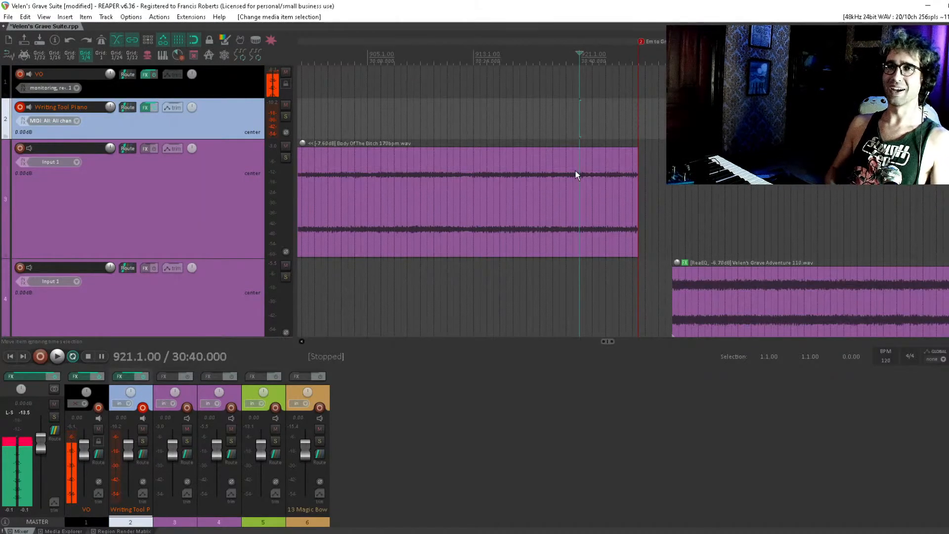
click(638, 122)
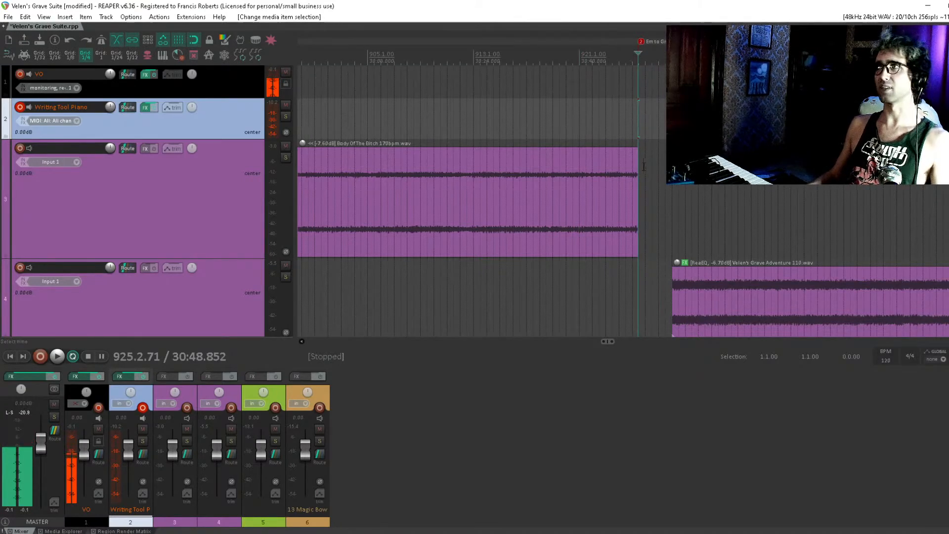
drag(644, 166, 627, 164)
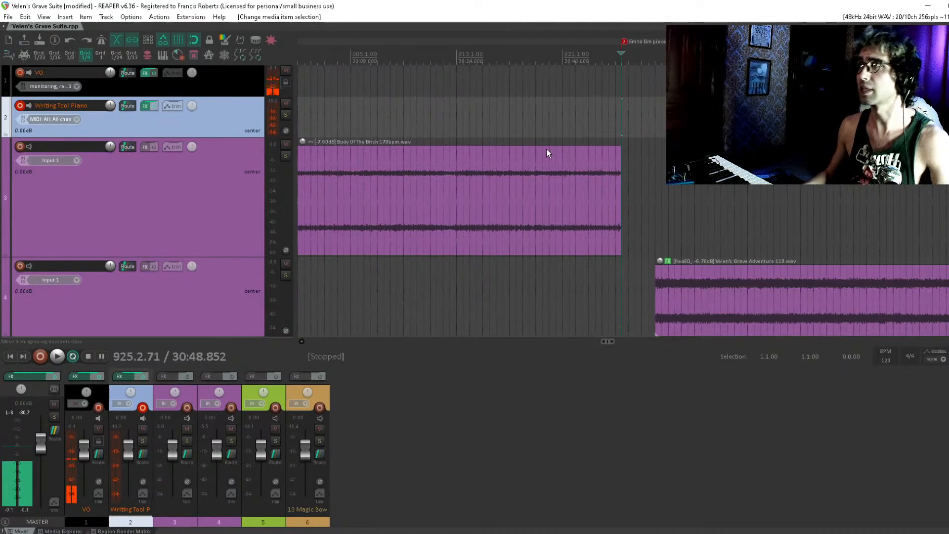
drag(651, 178, 546, 166)
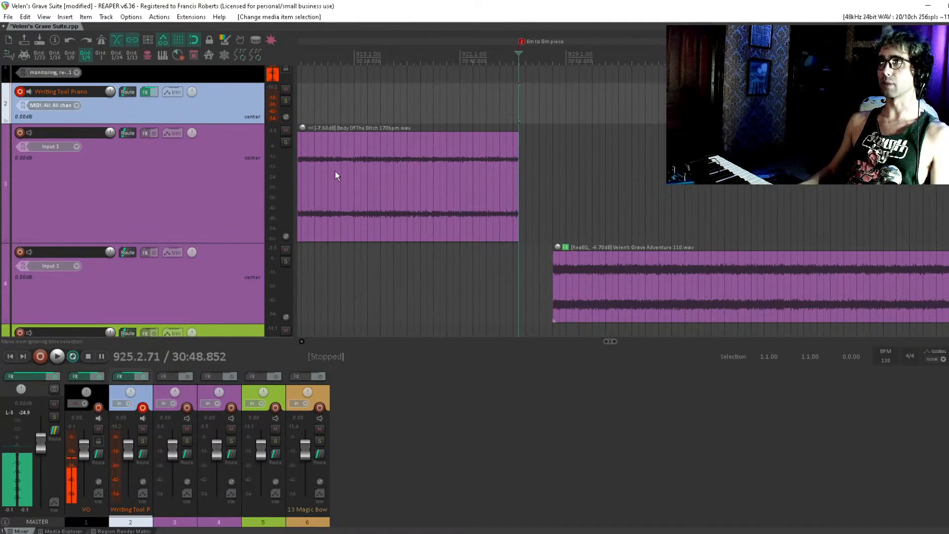
drag(498, 187, 452, 183)
click(563, 282)
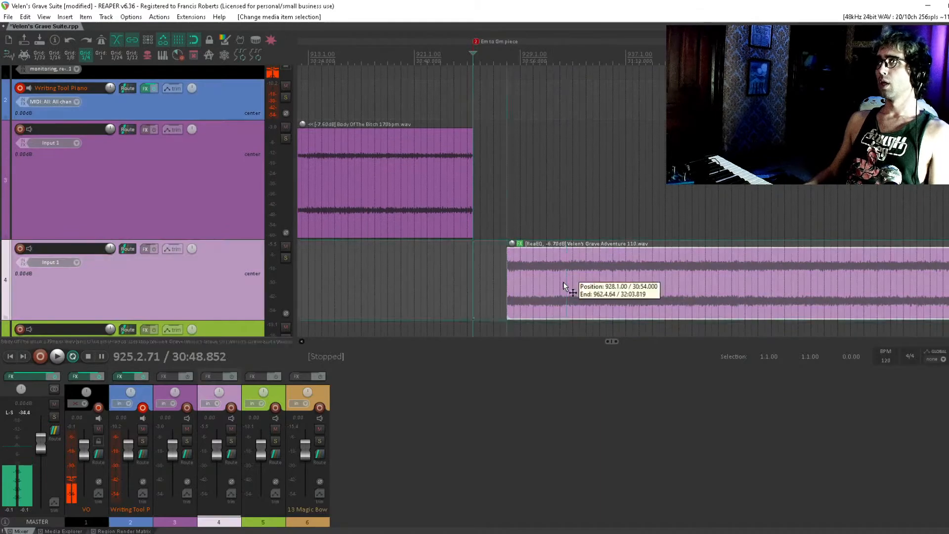
click(514, 262)
drag(605, 265, 744, 265)
Record a piano take on the Writing Tool Piano track, starting at 923.3.00 just before Body Of The Bitch ends.
click(446, 91)
click(447, 91)
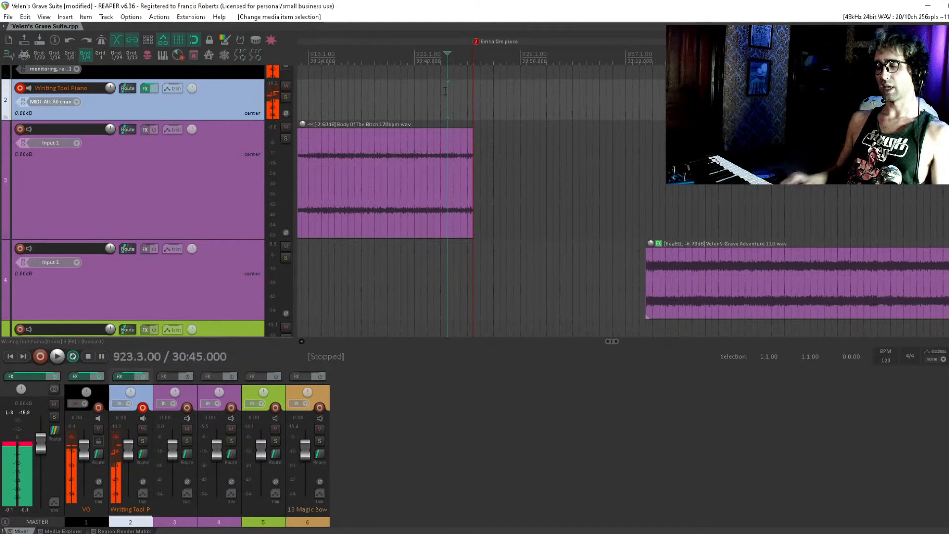
click(471, 144)
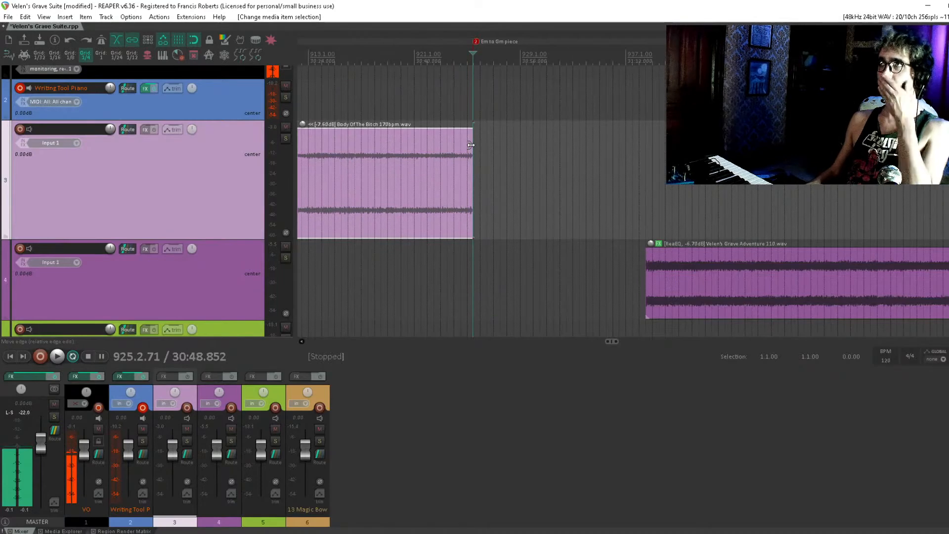
drag(503, 144, 409, 150)
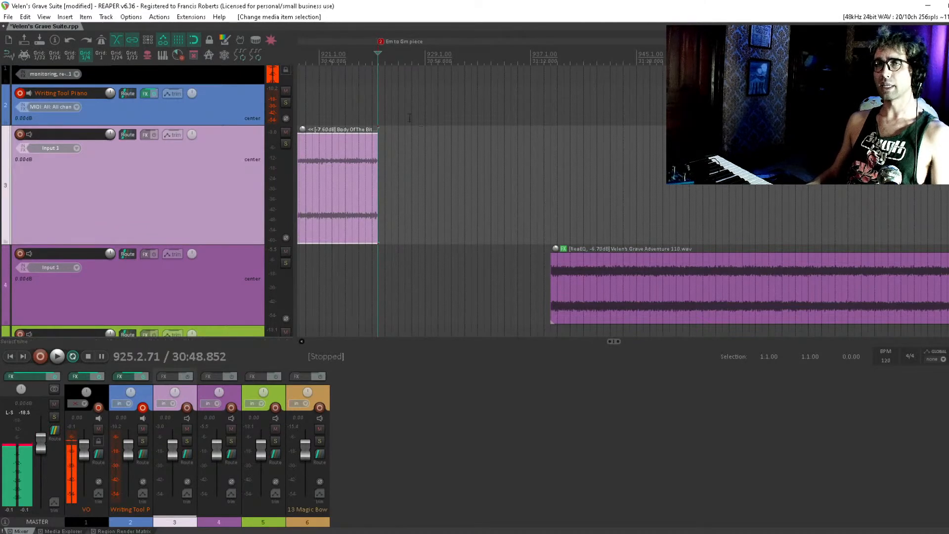
scroll(423, 135, up, 1)
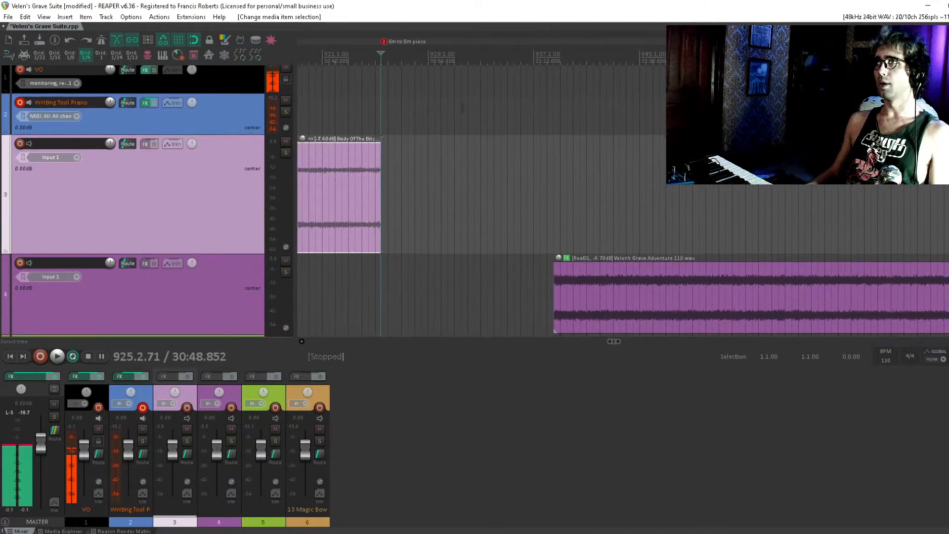
key(ctrl+r)
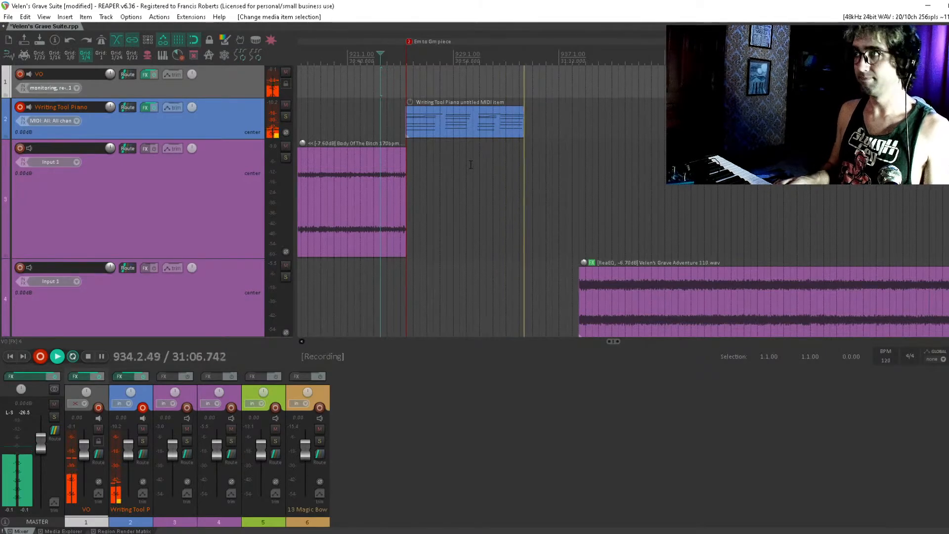
key(space)
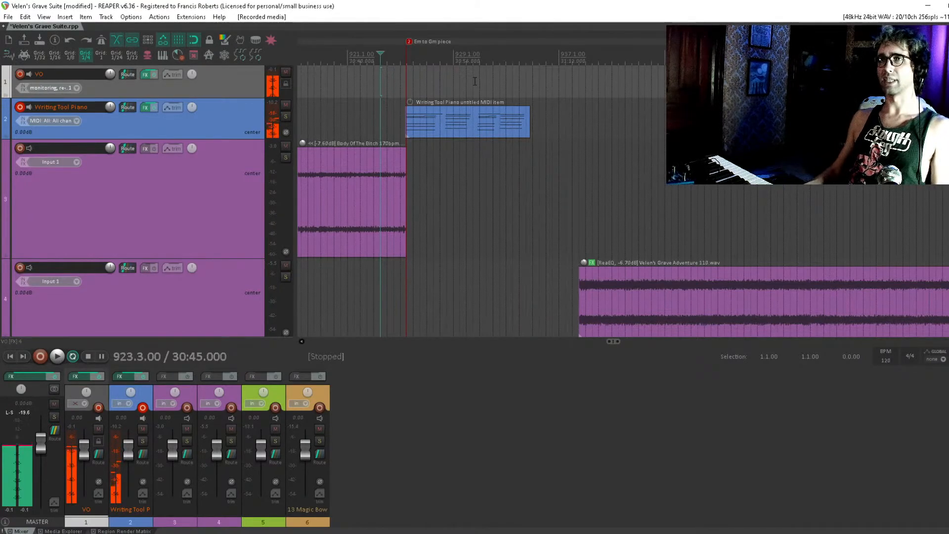
Move Velen's Grave Adventure 110.wav on track 4 later to about bar 955 and delete the recorded piano item on track 2.
drag(581, 169, 495, 100)
scroll(526, 137, down, 3)
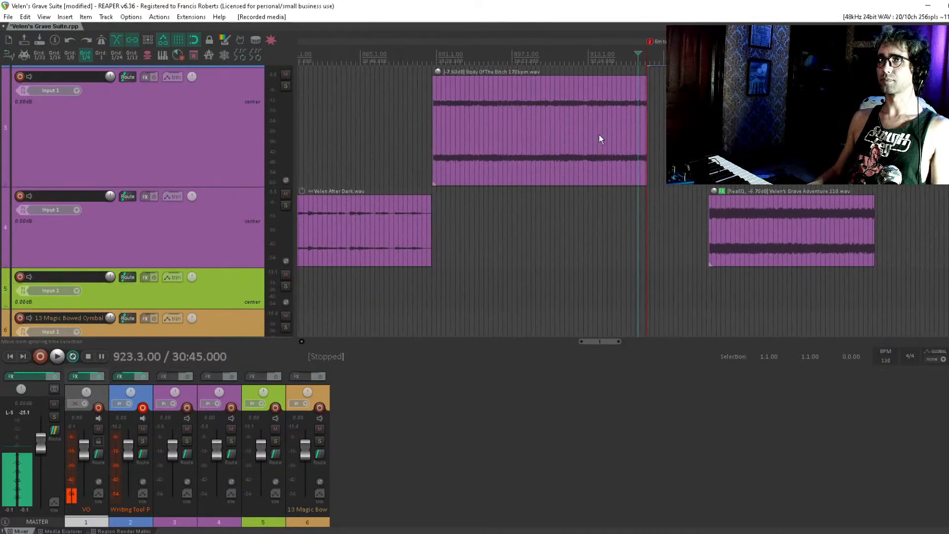
drag(598, 134, 515, 171)
click(657, 278)
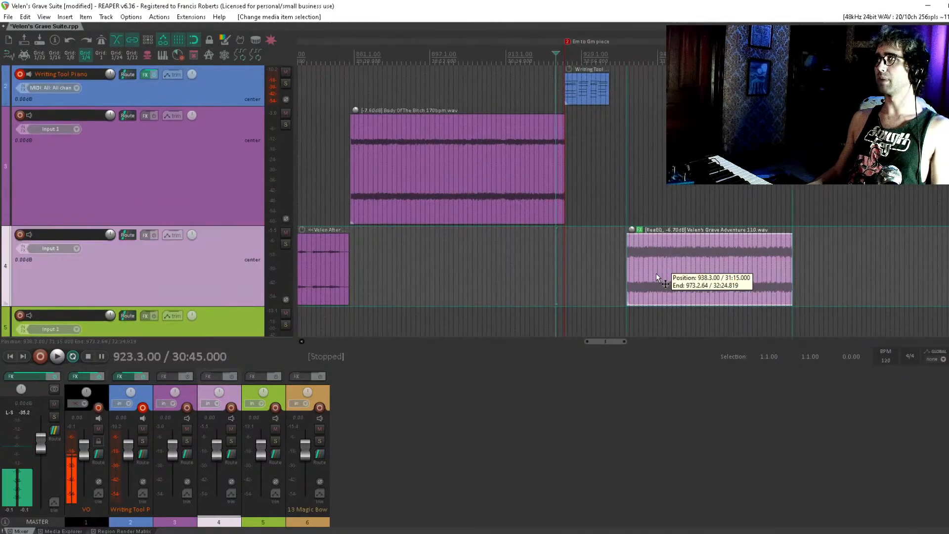
drag(658, 278, 713, 262)
click(586, 88)
key(Delete)
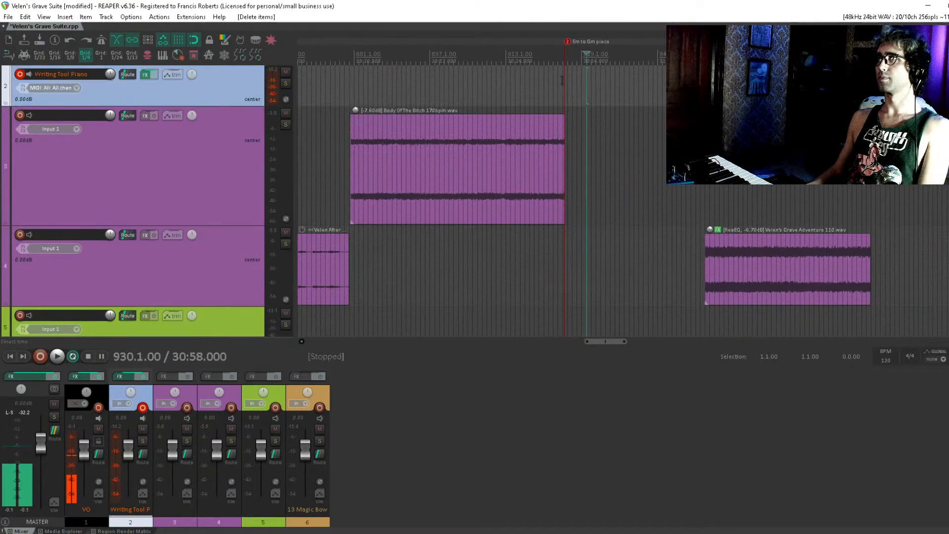
Record a new opening for the piano piece on the Writing Tool Piano track from 924.1.00, discarding unsatisfactory takes and keeping a good one.
click(563, 85)
scroll(563, 85, up, 5)
click(612, 89)
drag(613, 89, 613, 122)
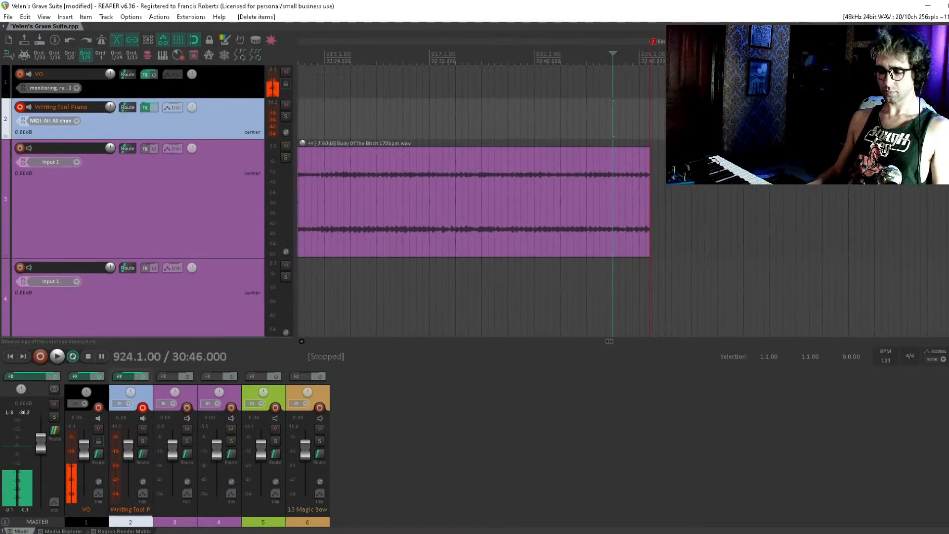
key(ctrl+r)
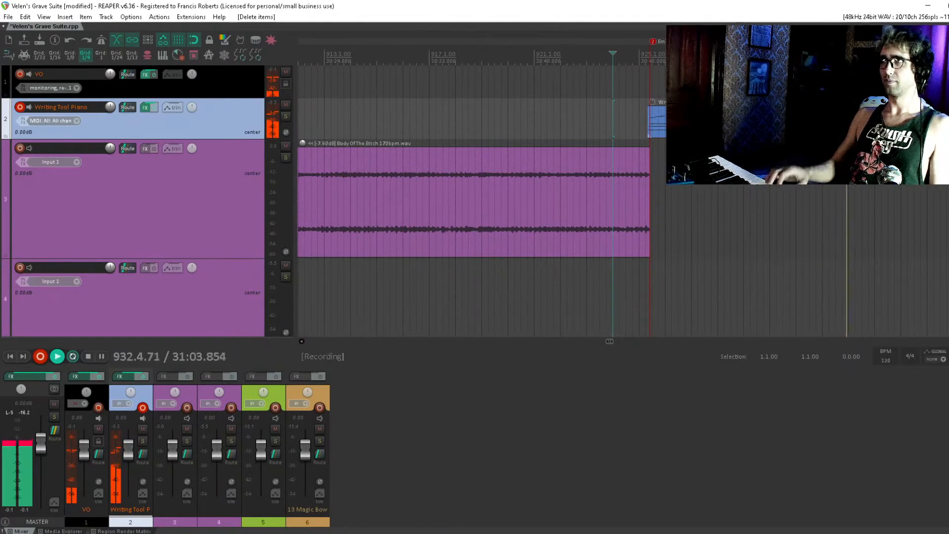
key(space)
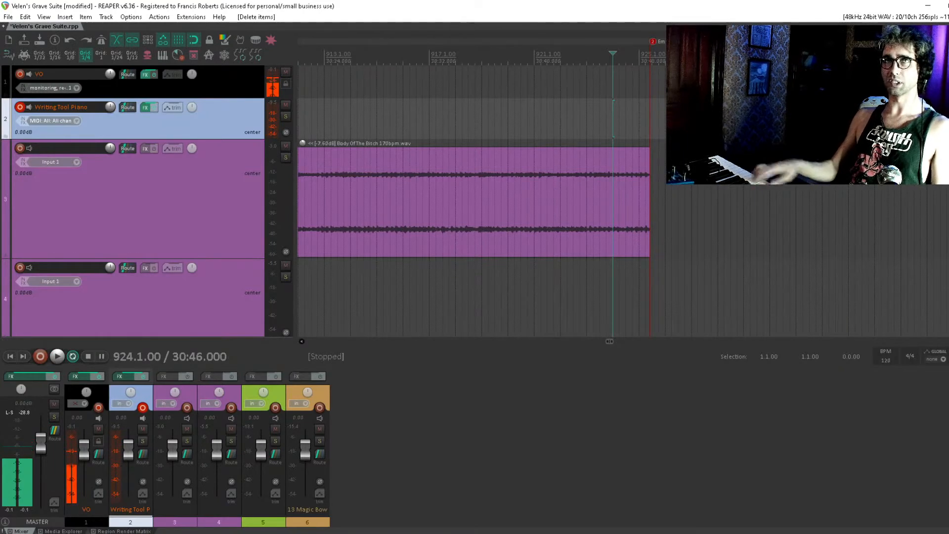
key(ctrl+r)
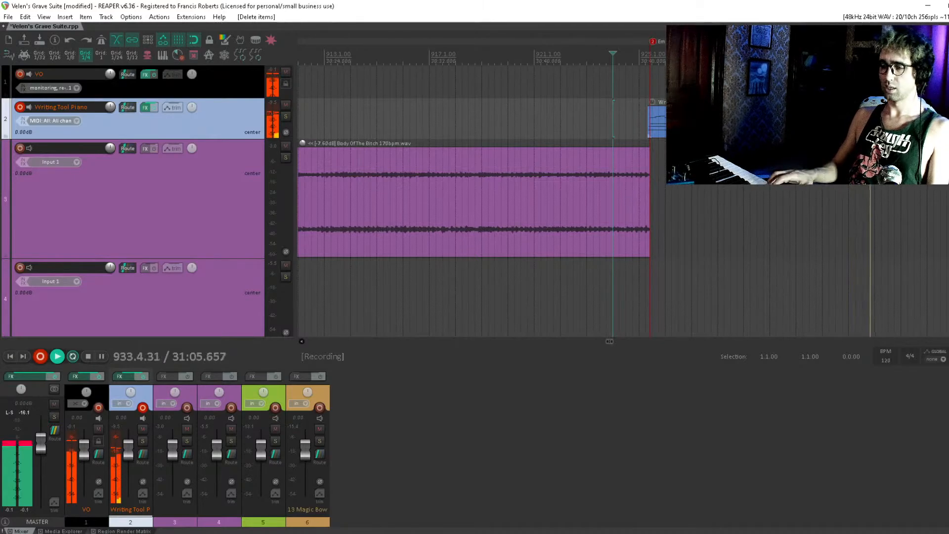
key(space)
key(ctrl+r)
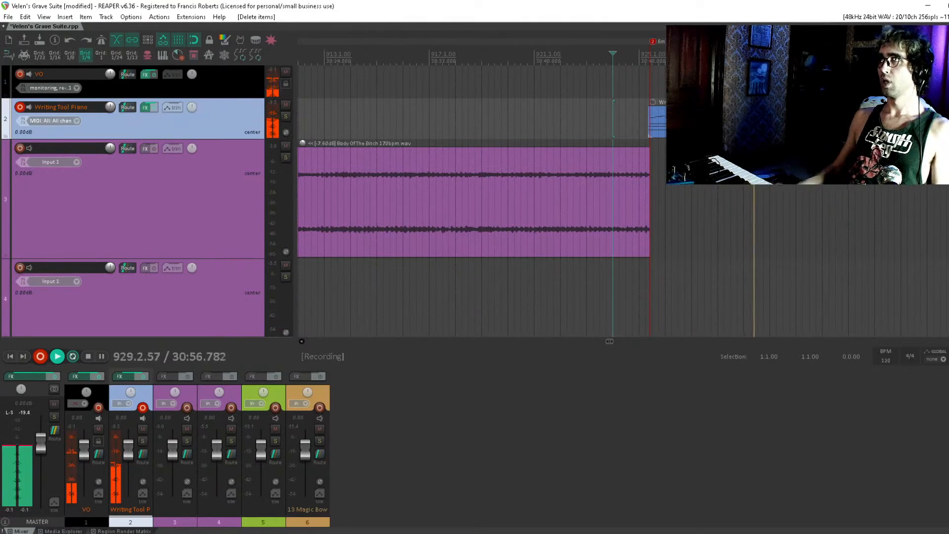
key(space)
Delete the unwanted notes from the newly recorded Writing Tool Piano item in the MIDI editor.
click(718, 82)
double_click(718, 121)
click(599, 232)
scroll(600, 233, down, 3)
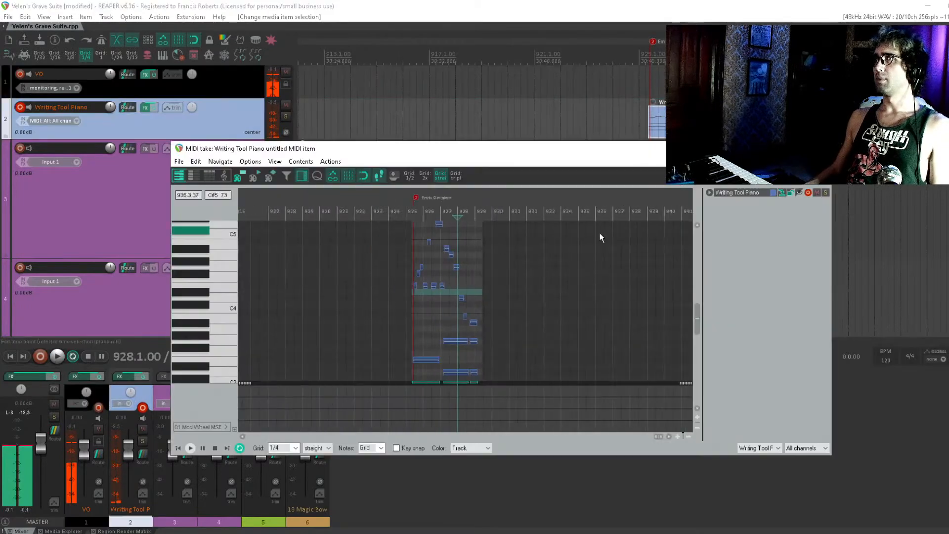
scroll(593, 245, up, 9)
scroll(526, 314, down, 1)
drag(547, 314, 586, 324)
scroll(585, 323, down, 3)
drag(584, 253, 584, 227)
drag(584, 228, 588, 394)
key(Delete)
scroll(593, 272, down, 4)
drag(498, 259, 506, 267)
key(Escape)
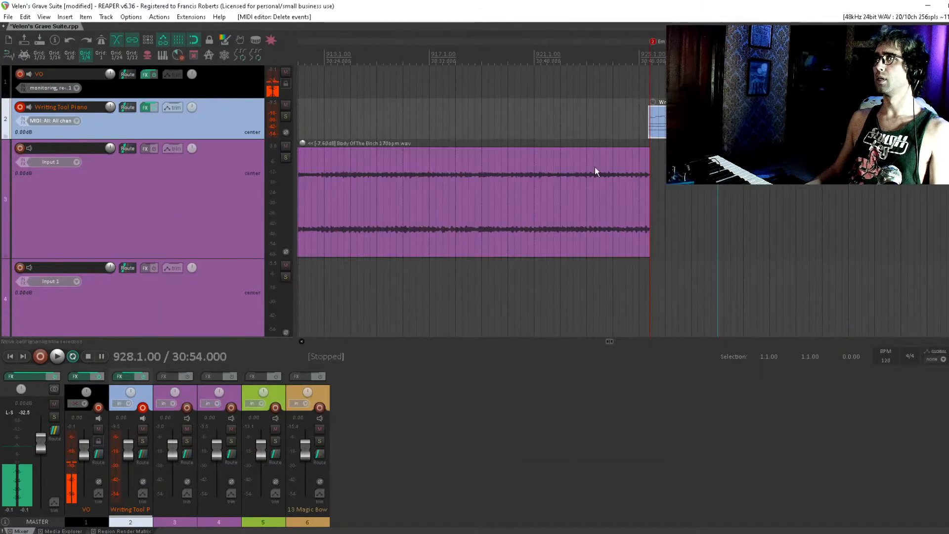
Audition the transition from the end of Body Of The Bitch into the edited piano item.
click(627, 116)
key(space)
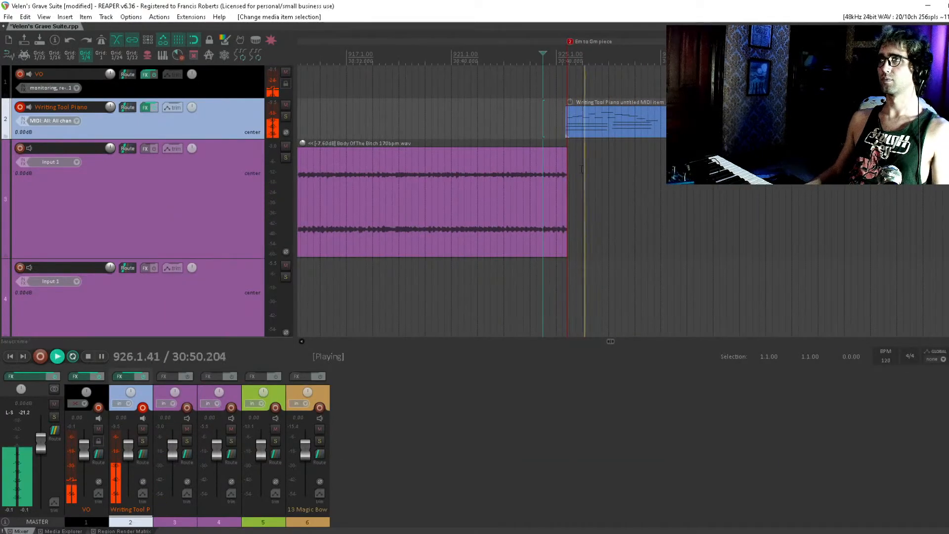
drag(638, 287, 473, 223)
drag(681, 296, 456, 213)
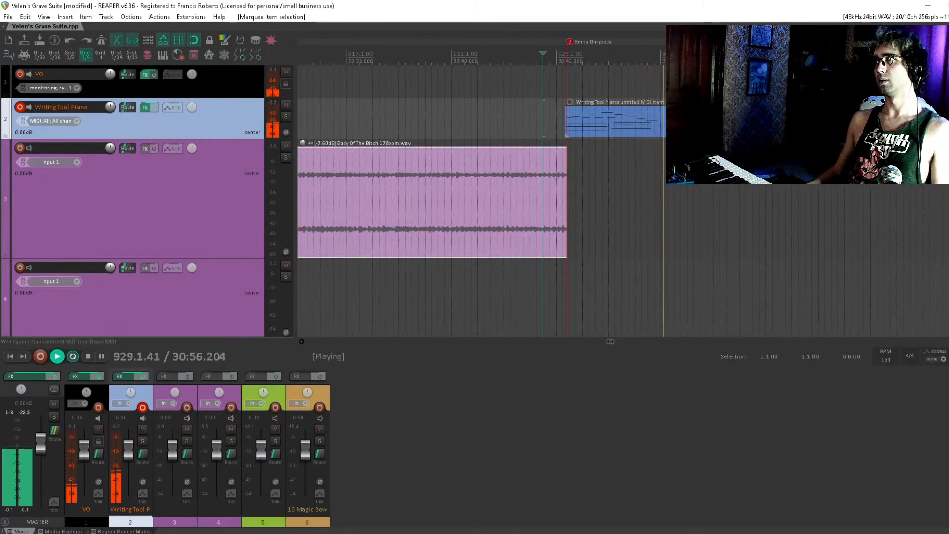
key(space)
Record the rest of the piano piece on the Writing Tool Piano track from 928.4.00 until it overlaps the start of Velen's Grave Adventure.
click(645, 121)
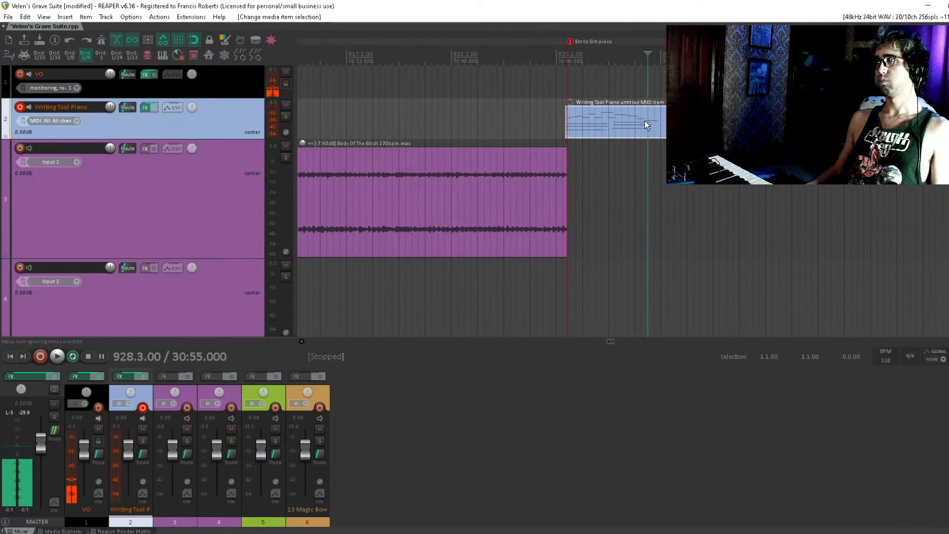
click(653, 121)
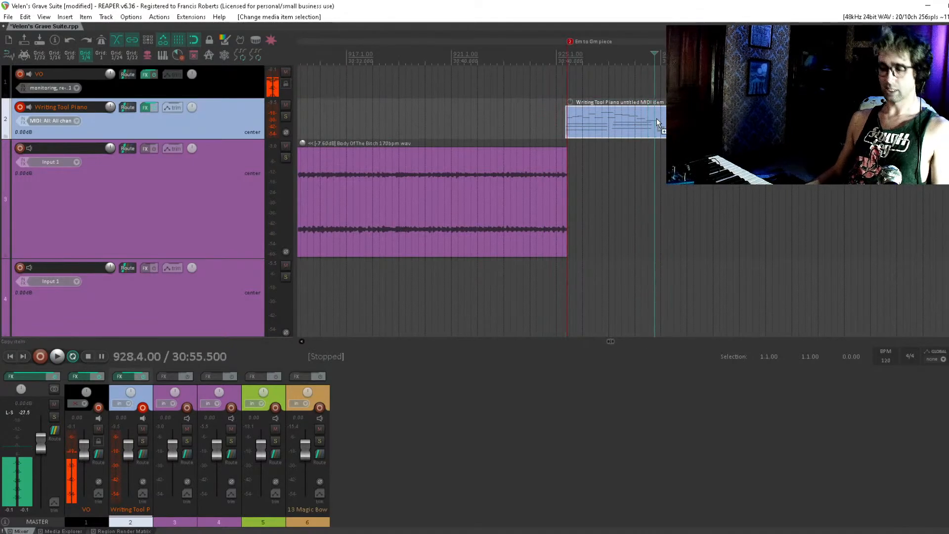
key(ctrl+r)
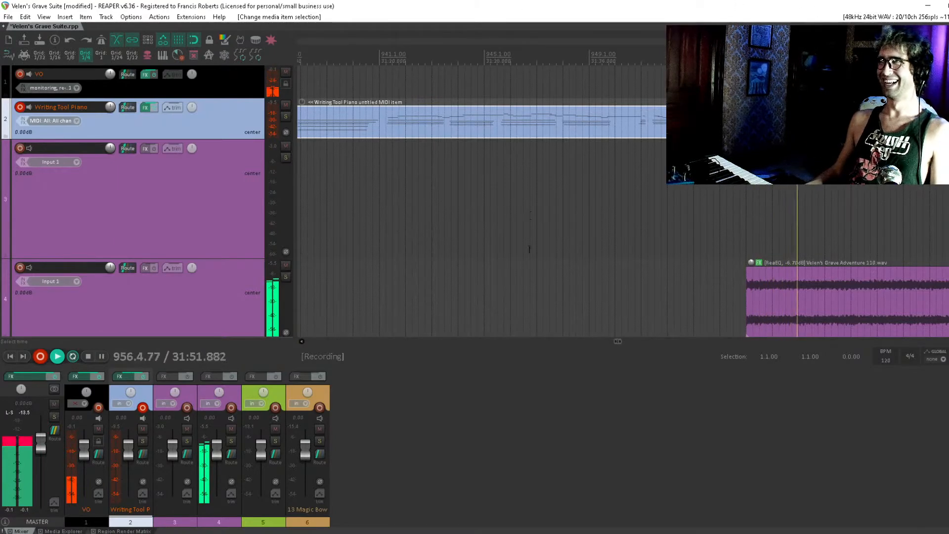
scroll(544, 149, down, 5)
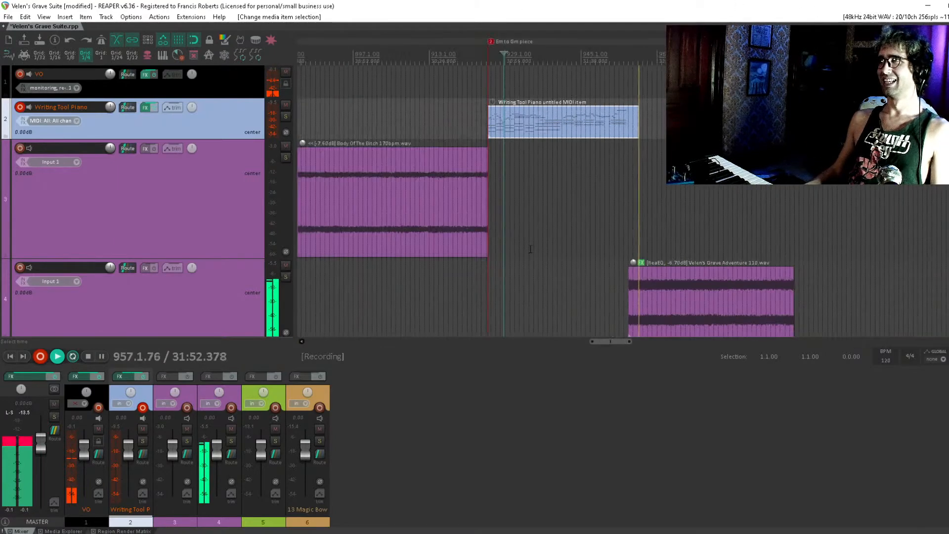
key(space)
Review the extended piano item between Body Of The Bitch and Velen's Grave Adventure, and save the project.
click(566, 149)
drag(566, 149, 583, 157)
mouse_move(553, 118)
mouse_down()
mouse_move(611, 164)
mouse_move(596, 170)
mouse_up()
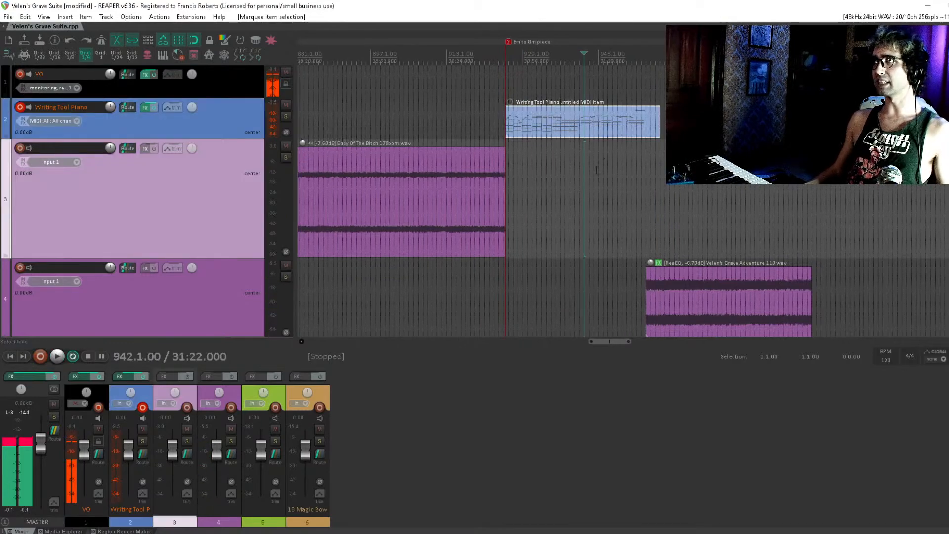
scroll(610, 193, down, 4)
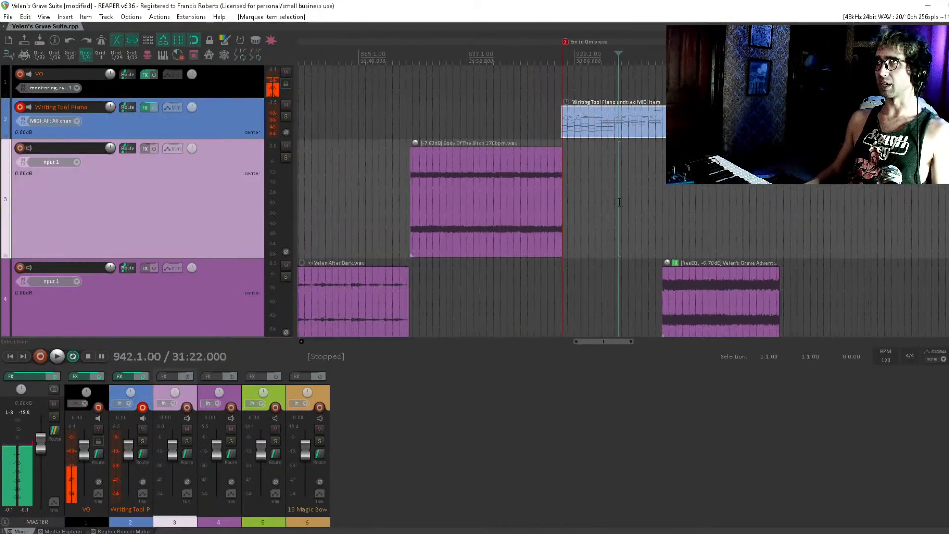
key(ctrl+s)
scroll(615, 170, down, 3)
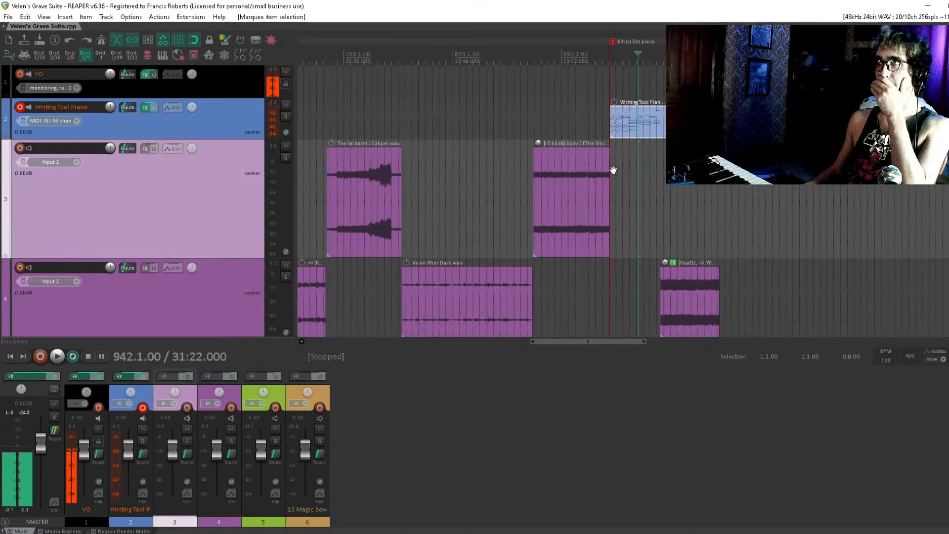
Check the end of the arrangement and place the edit cursor at the end of Velen's Grave Adventure.
drag(613, 170, 942, 181)
scroll(697, 168, down, 3)
drag(697, 166, 663, 285)
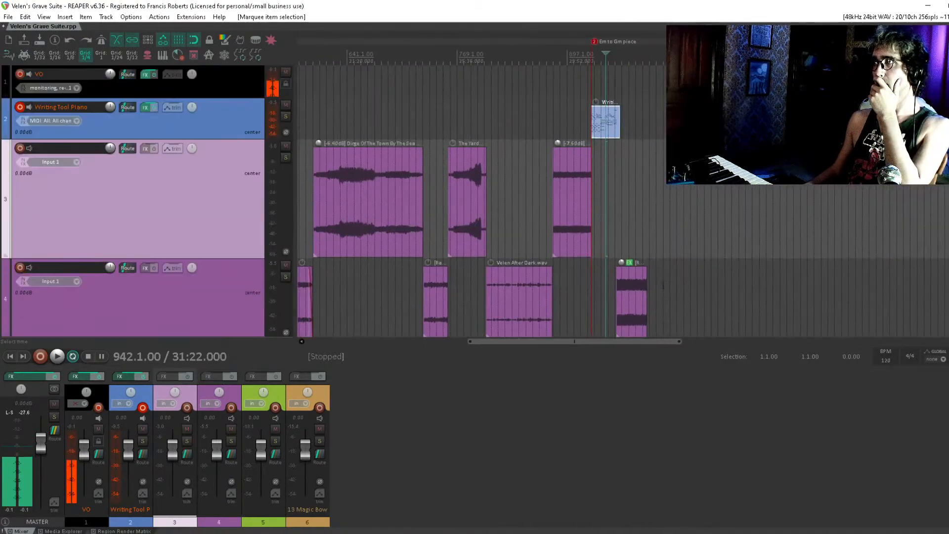
click(646, 288)
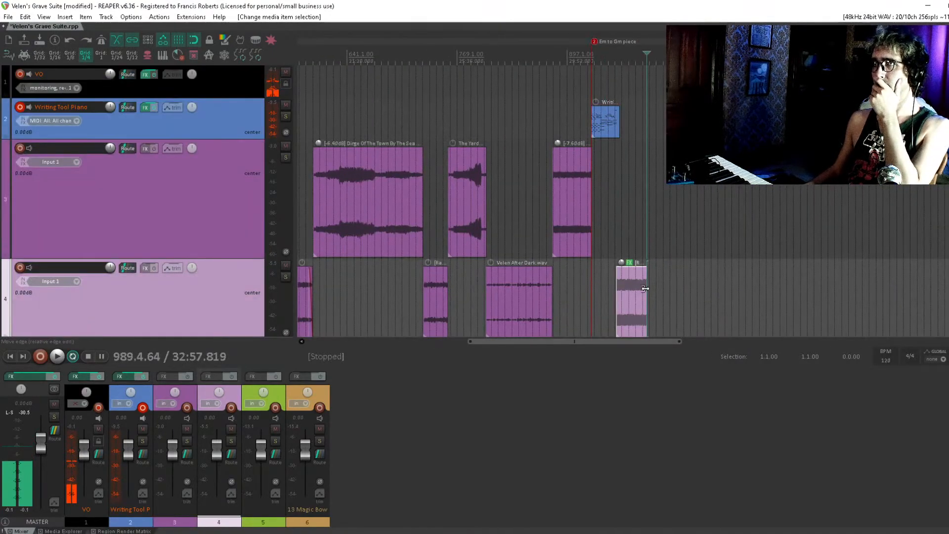
Review the whole suite's clip layout from the project start, group by group across the tracks, and save the project.
key(Home)
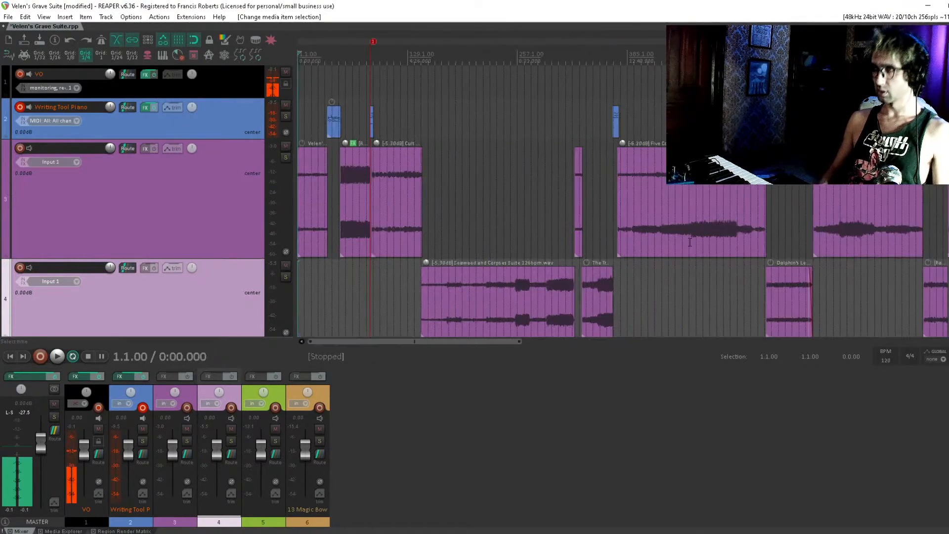
scroll(572, 105, down, 2)
scroll(561, 190, down, 2)
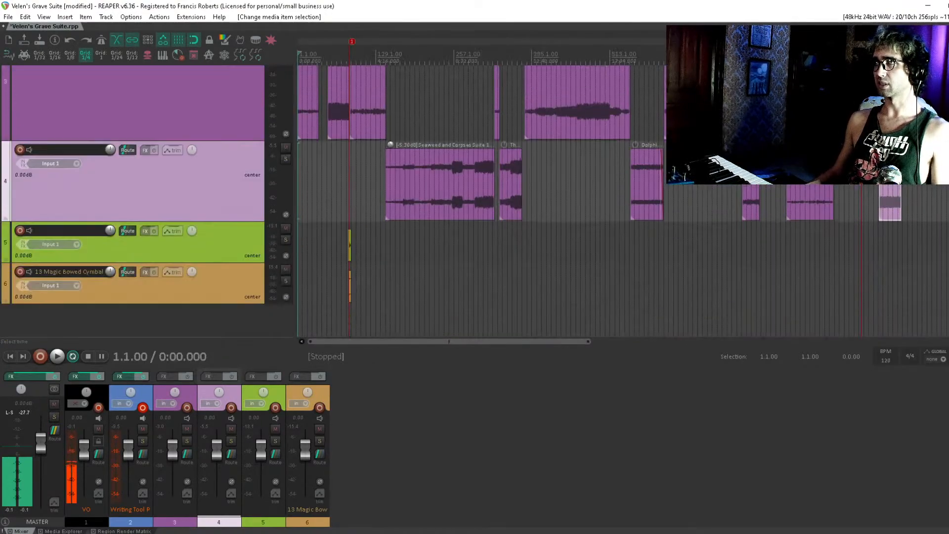
scroll(561, 190, up, 4)
scroll(561, 189, down, 1)
scroll(620, 228, up, 1)
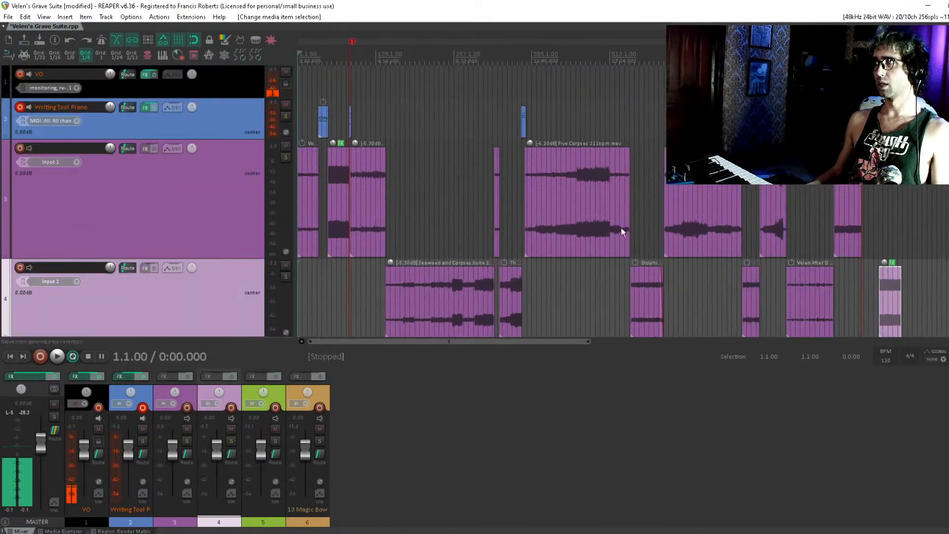
scroll(515, 151, down, 2)
scroll(539, 175, up, 1)
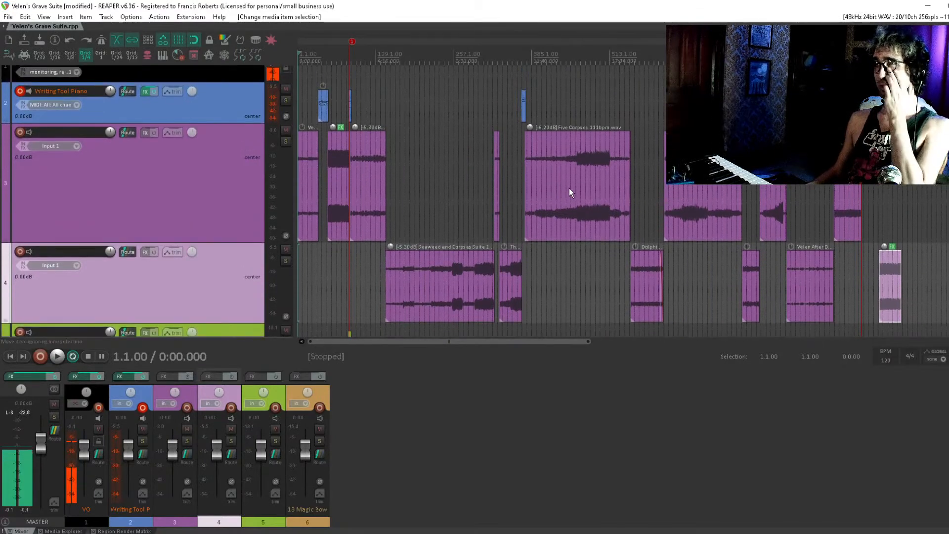
drag(558, 174, 593, 200)
click(444, 272)
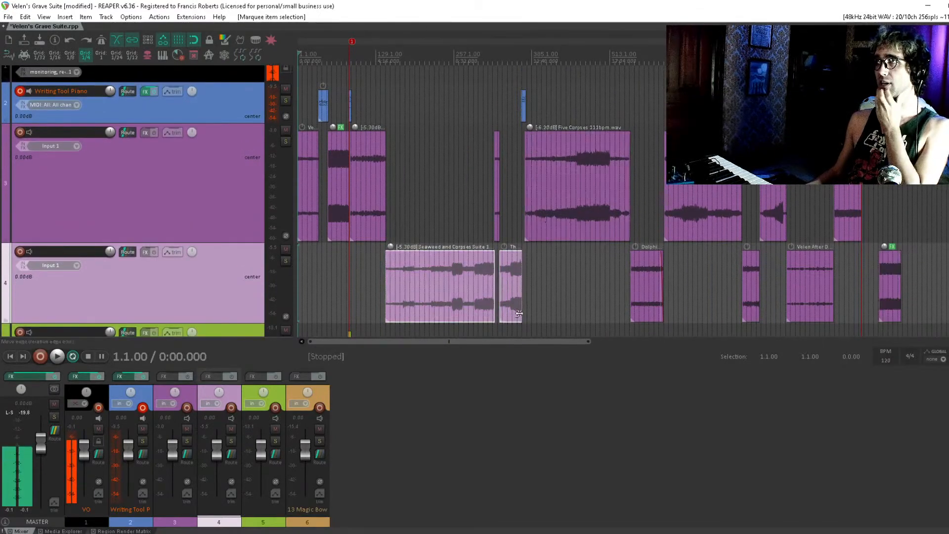
drag(392, 182, 235, 230)
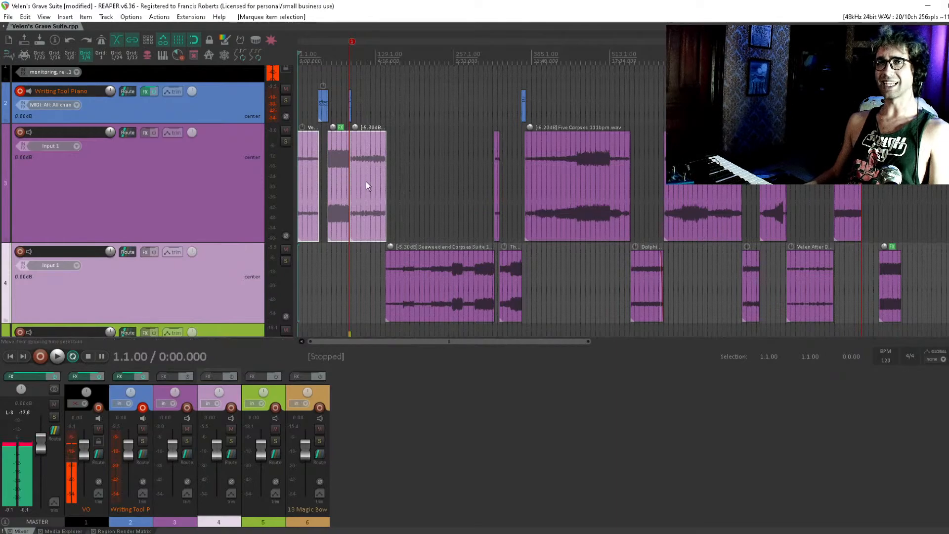
click(845, 104)
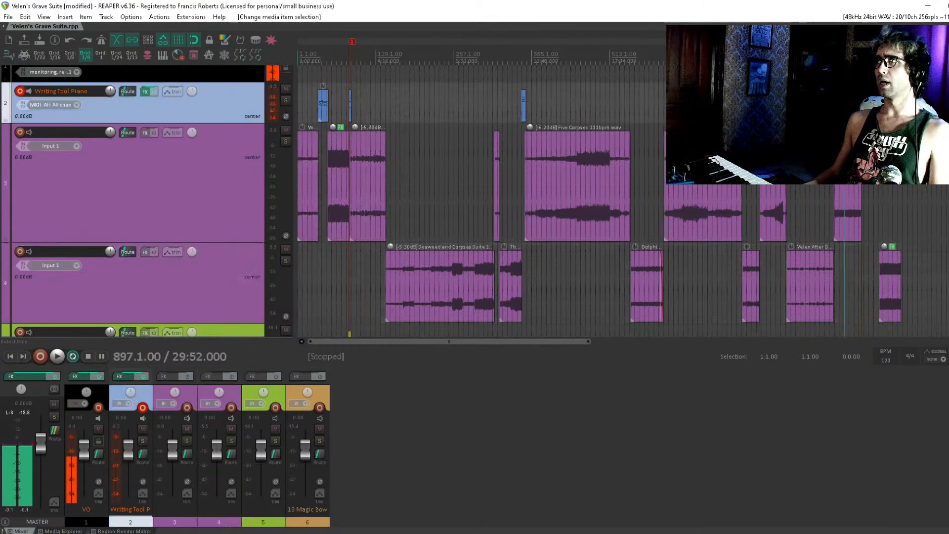
scroll(845, 104, up, 1)
scroll(844, 104, right, 2)
key(ctrl+s)
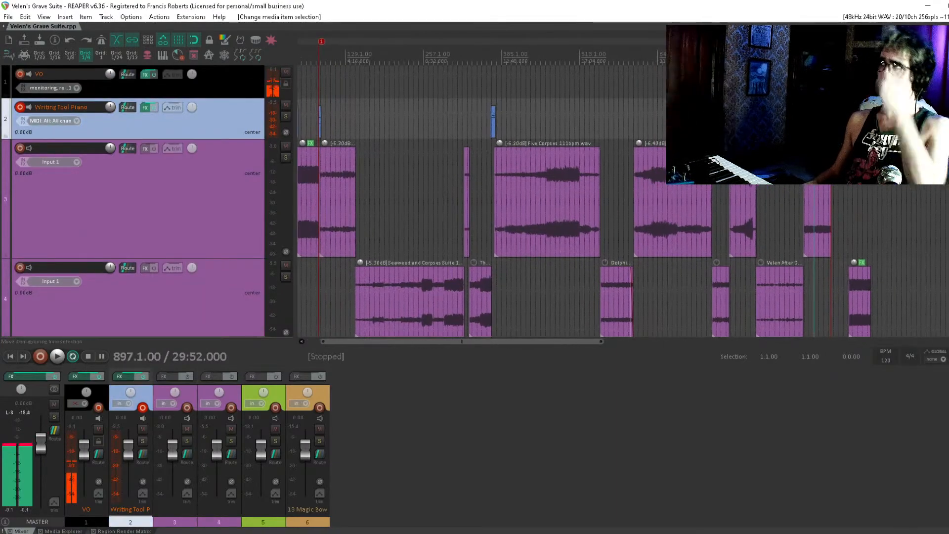
Play short excerpts of Body Of The Bitch, the piano transition from 935.1.00, and the start of Velen's Grave Adventure to compare them.
scroll(638, 213, up, 6)
scroll(525, 163, down, 3)
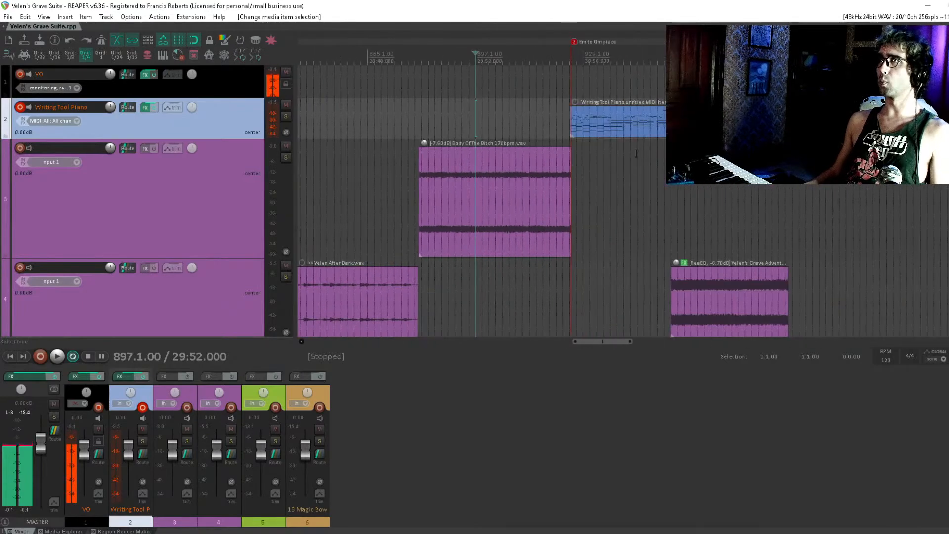
click(469, 123)
key(space)
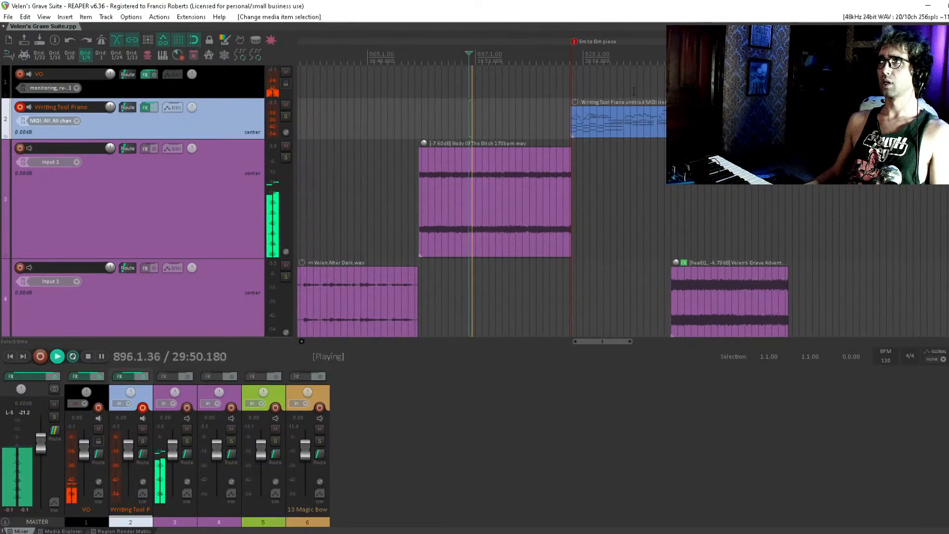
key(space)
click(605, 80)
key(space)
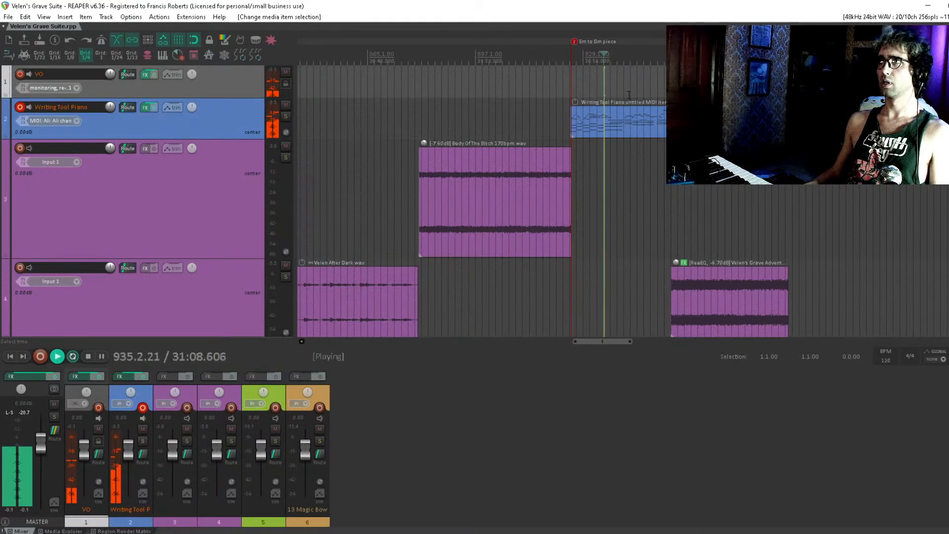
key(space)
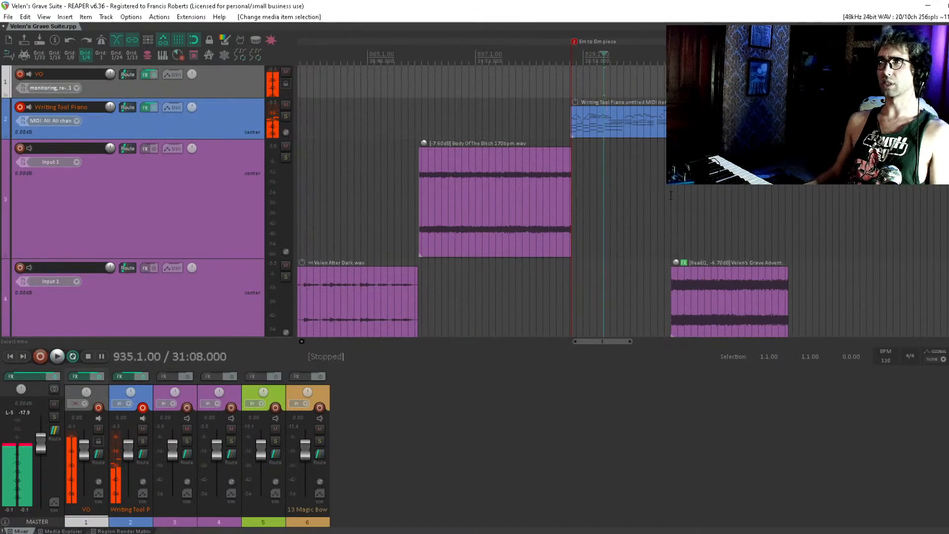
click(673, 193)
key(space)
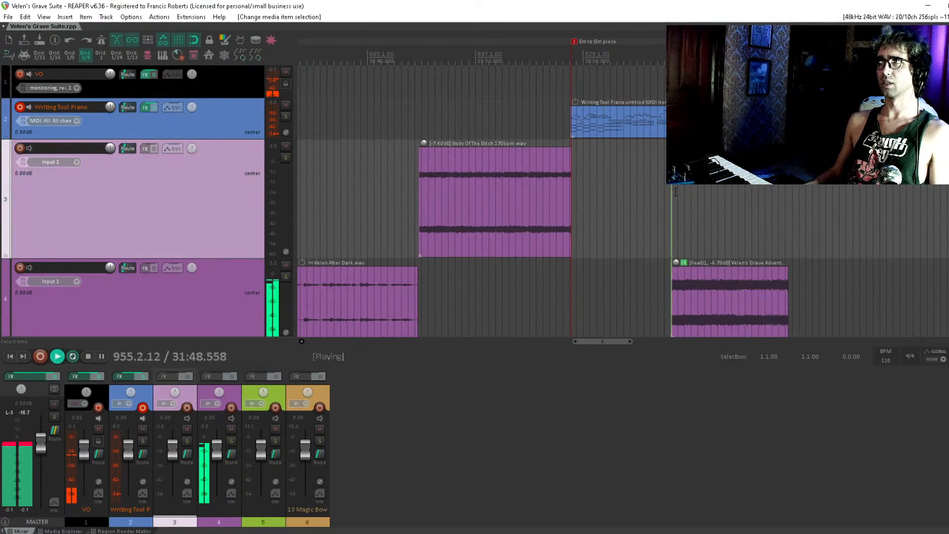
key(space)
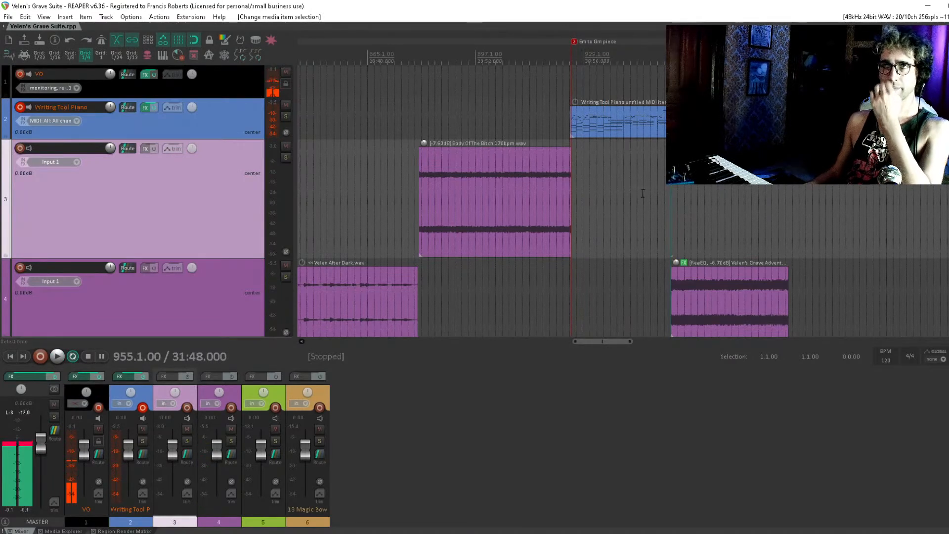
Review the clips around the last transition, place the edit cursor at 1001.1.00 past the final clip, and save the project.
click(504, 188)
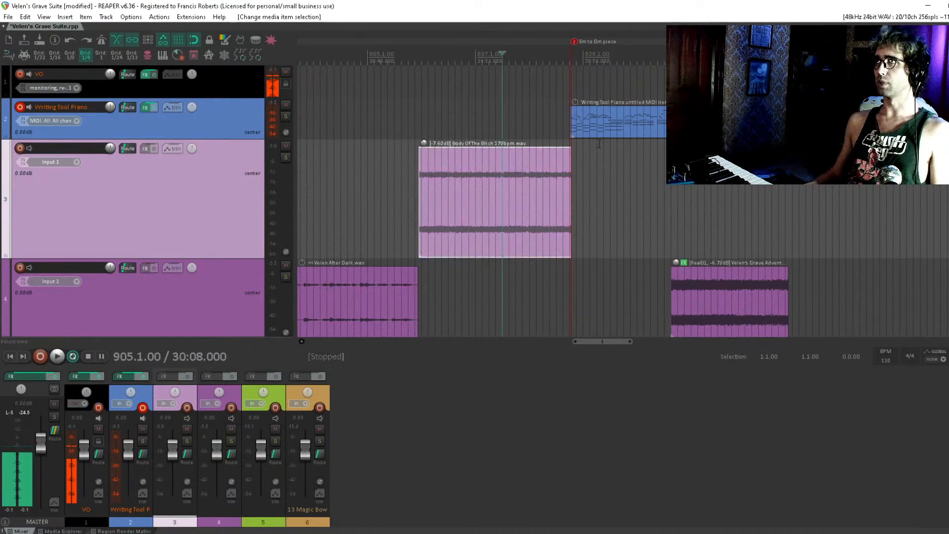
click(603, 134)
click(691, 213)
drag(725, 216, 764, 211)
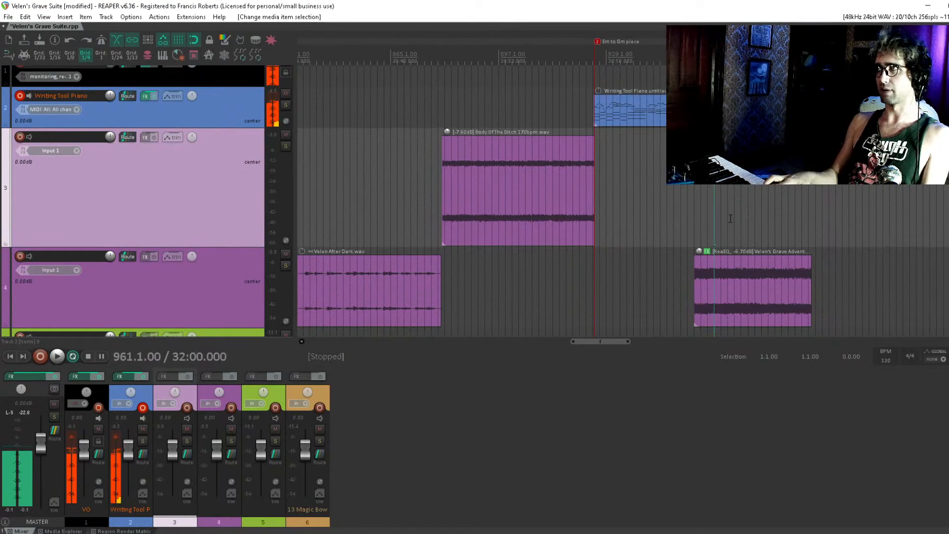
scroll(731, 219, down, 4)
drag(591, 227, 418, 238)
click(499, 167)
drag(499, 166, 516, 167)
key(ctrl+s)
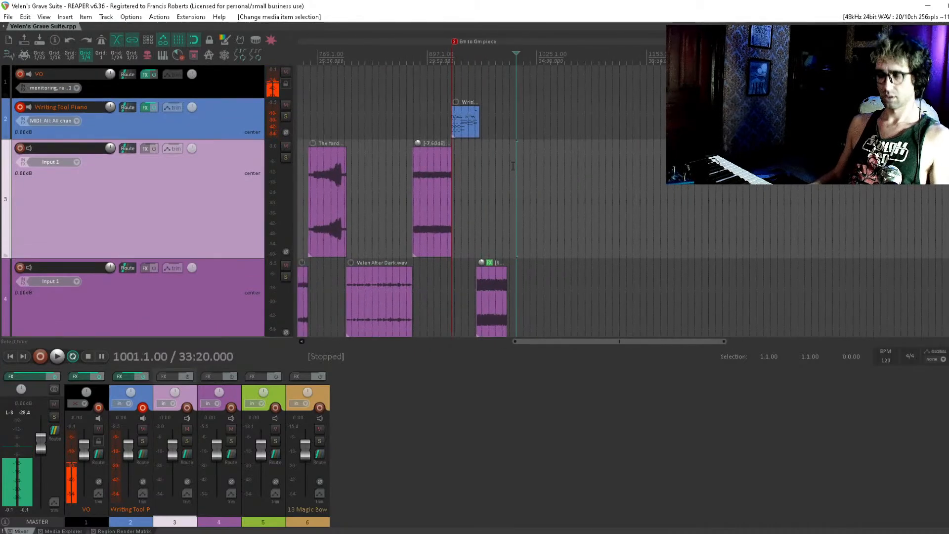
Audition the piano transition on the Writing Tool Piano track from 930.1.00.
scroll(514, 167, up, 6)
drag(641, 179, 604, 196)
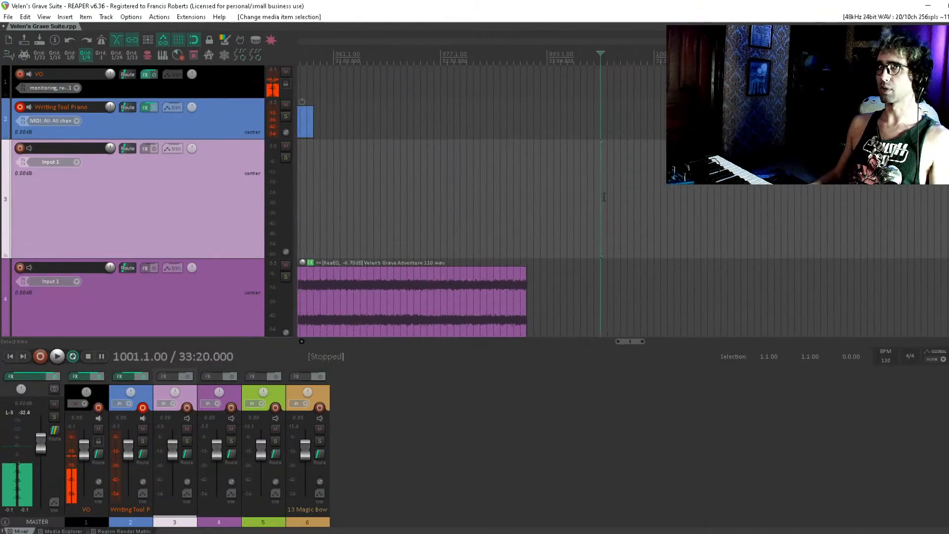
drag(512, 207, 912, 205)
click(525, 172)
key(space)
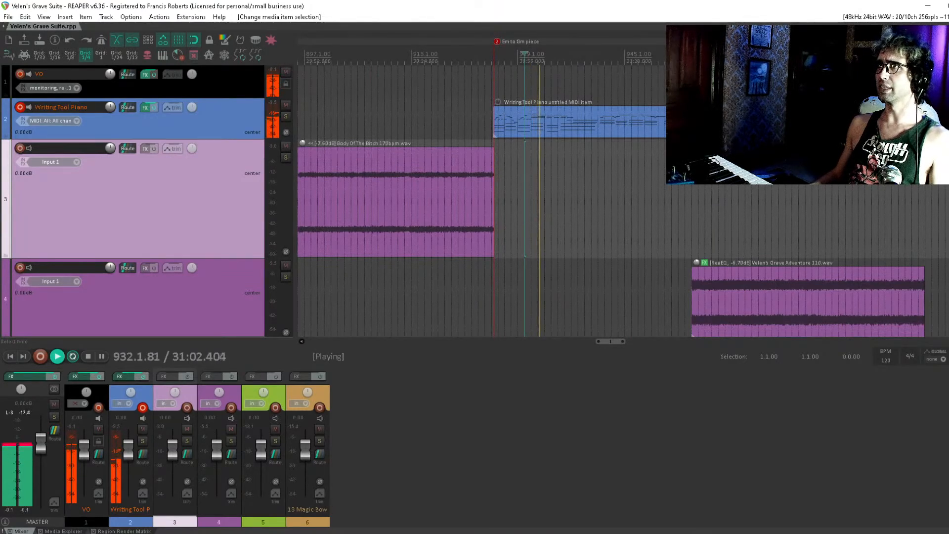
key(space)
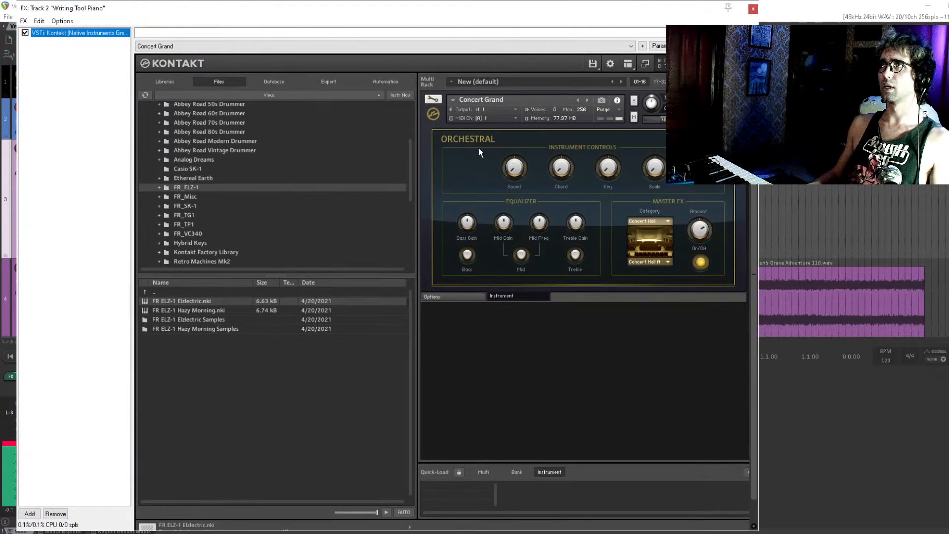
Locate Concert Grand among the Orchestral keyboard instruments in the Kontakt Factory Library, and close the piano track's FX window.
click(165, 82)
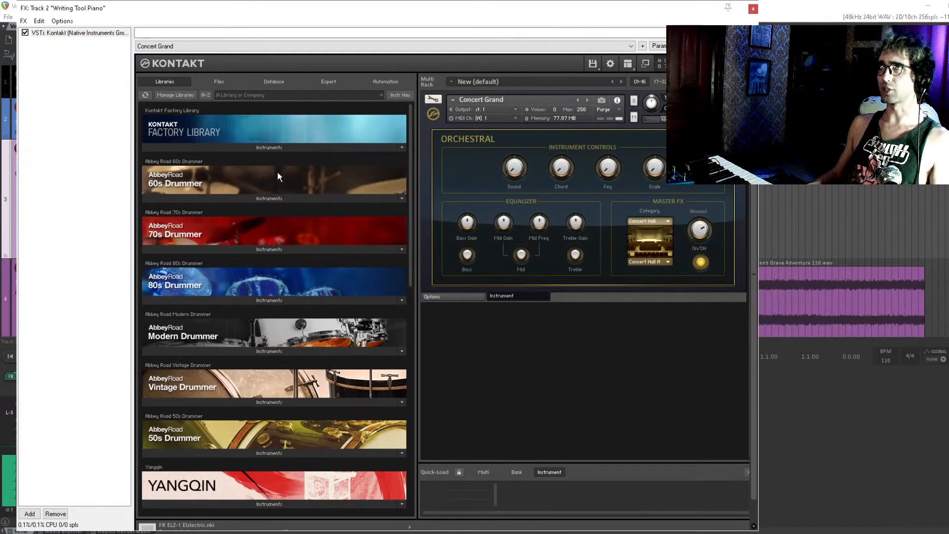
click(304, 148)
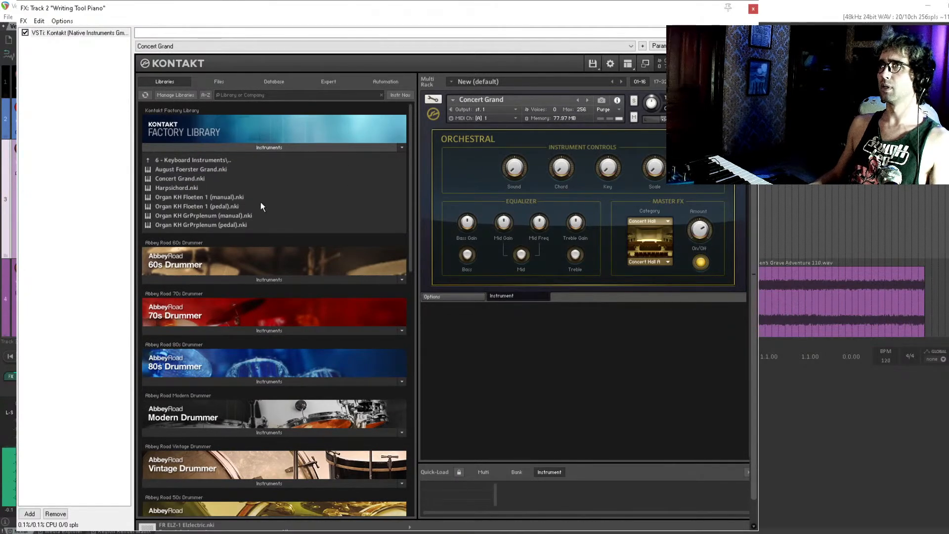
click(148, 160)
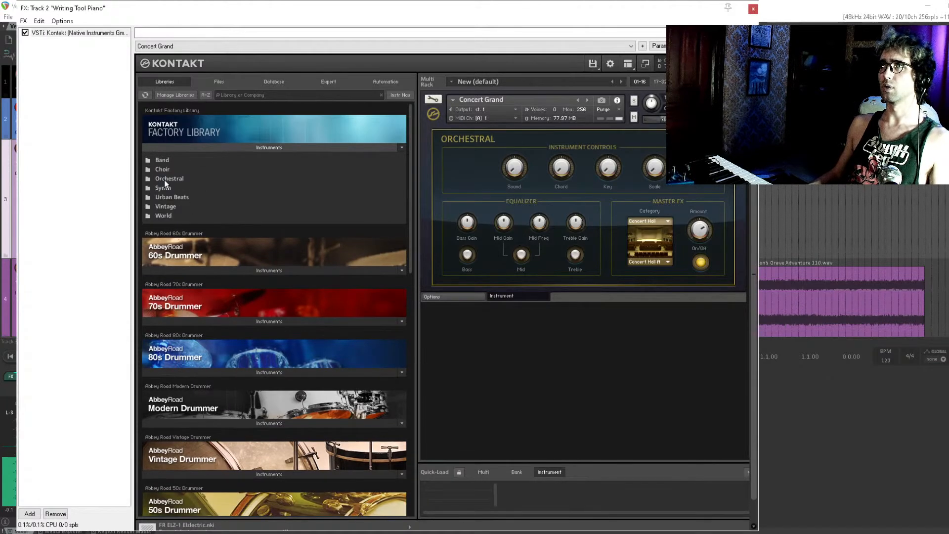
click(164, 179)
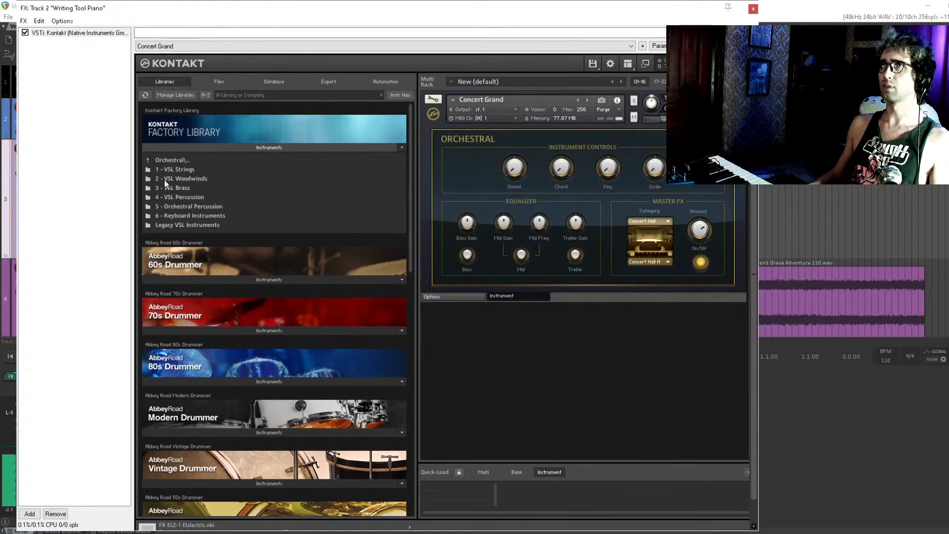
click(188, 215)
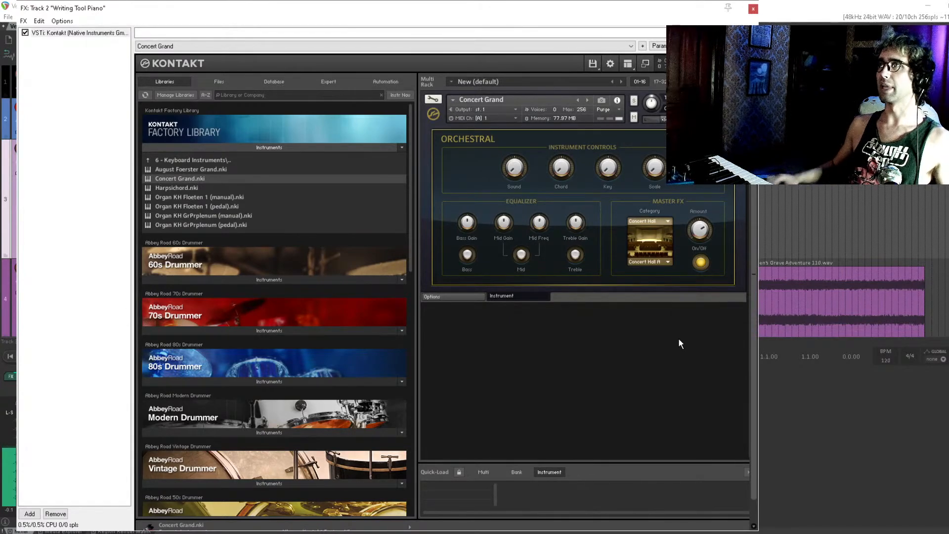
click(750, 11)
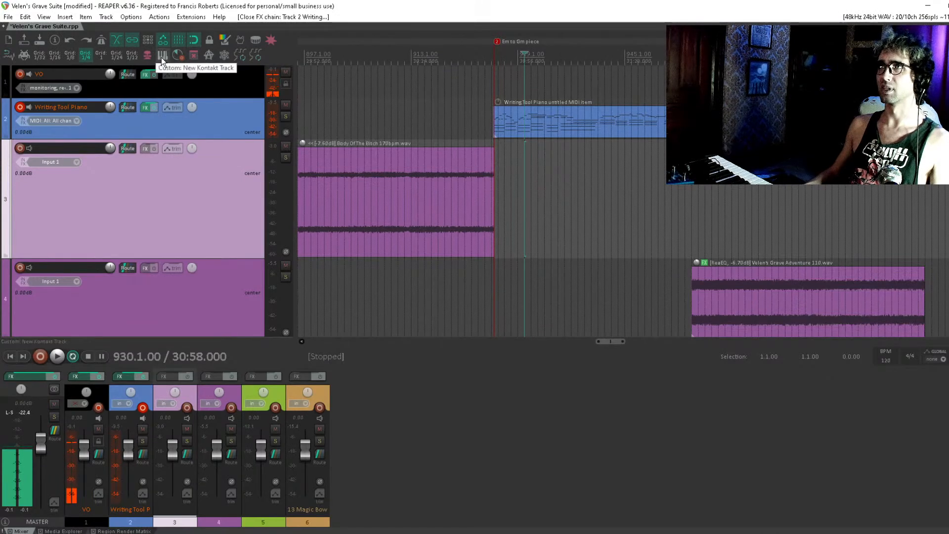
Inspect the main toolbar's customization options and the list of track templates available for inserting tracks.
click(238, 114)
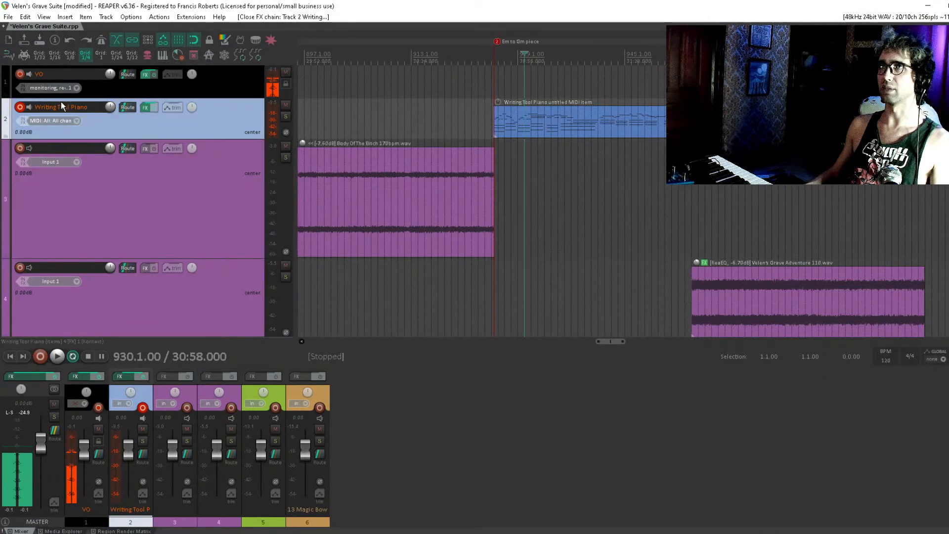
right_click(276, 56)
click(316, 105)
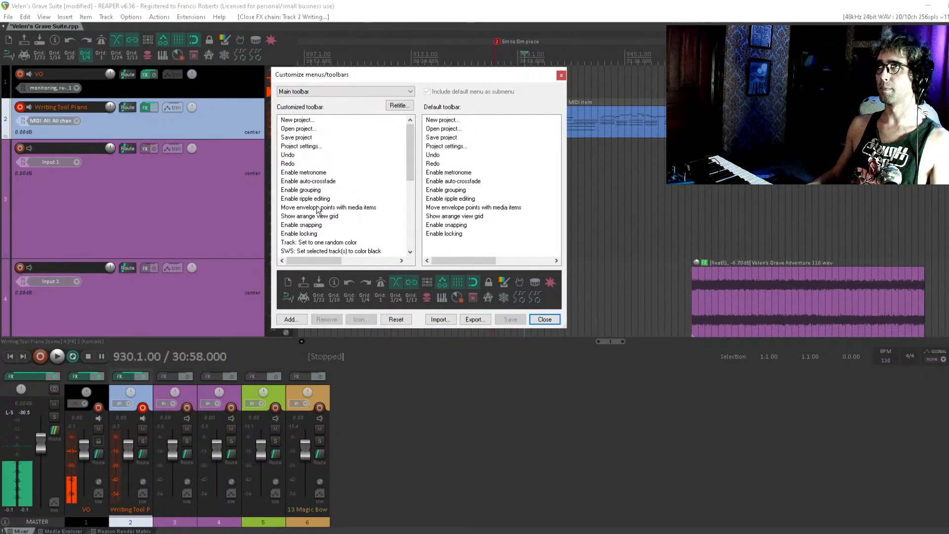
key(Escape)
click(110, 18)
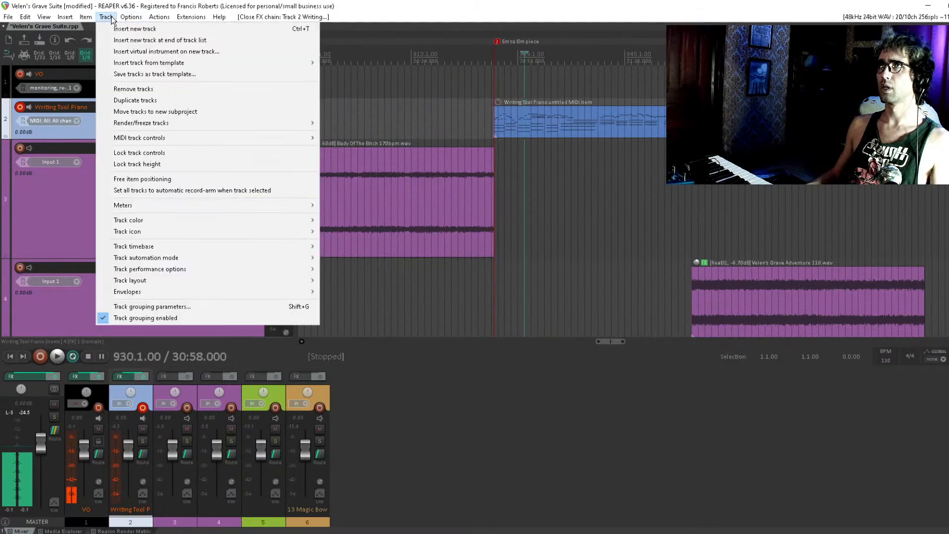
mouse_move(179, 64)
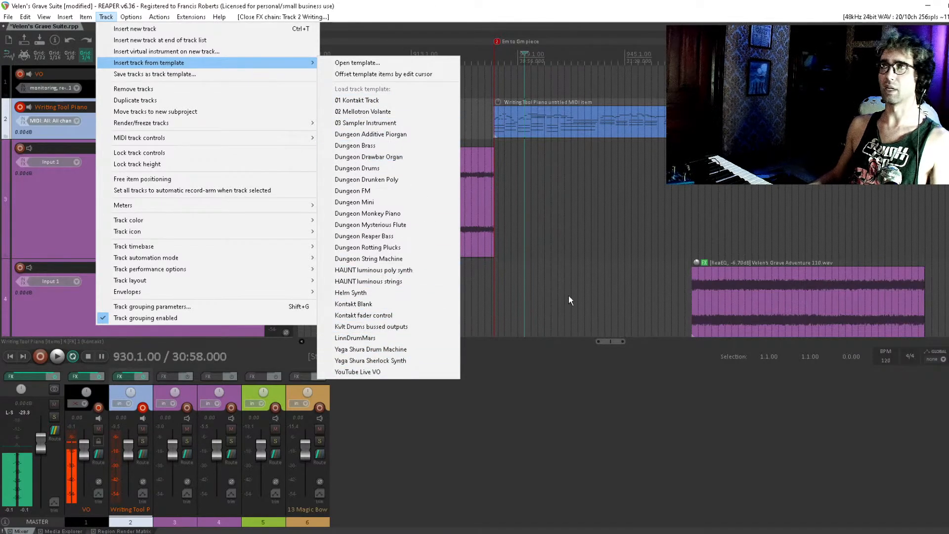
click(454, 2)
Save the project and place the edit cursor at 904.1.00 within Body Of The Bitch.
drag(480, 194, 436, 152)
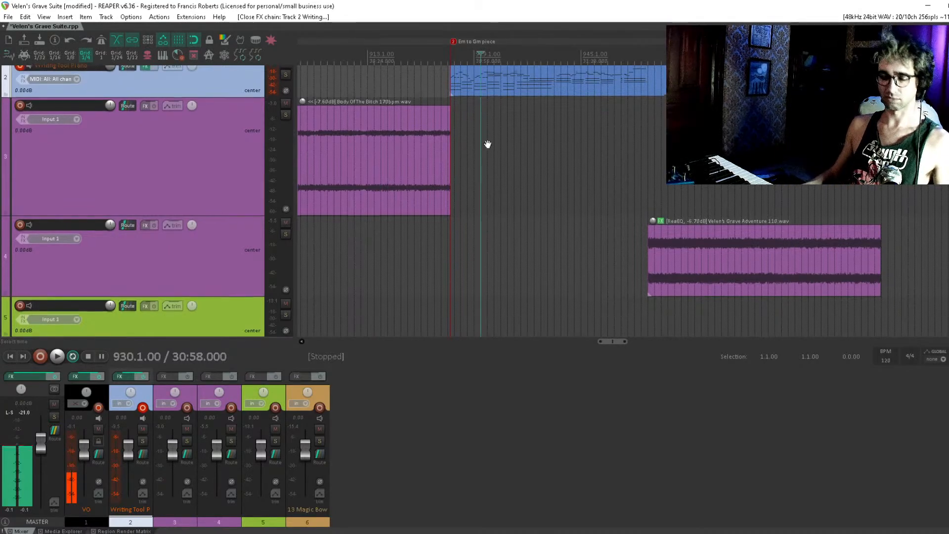
drag(488, 144, 592, 208)
key(ctrl+s)
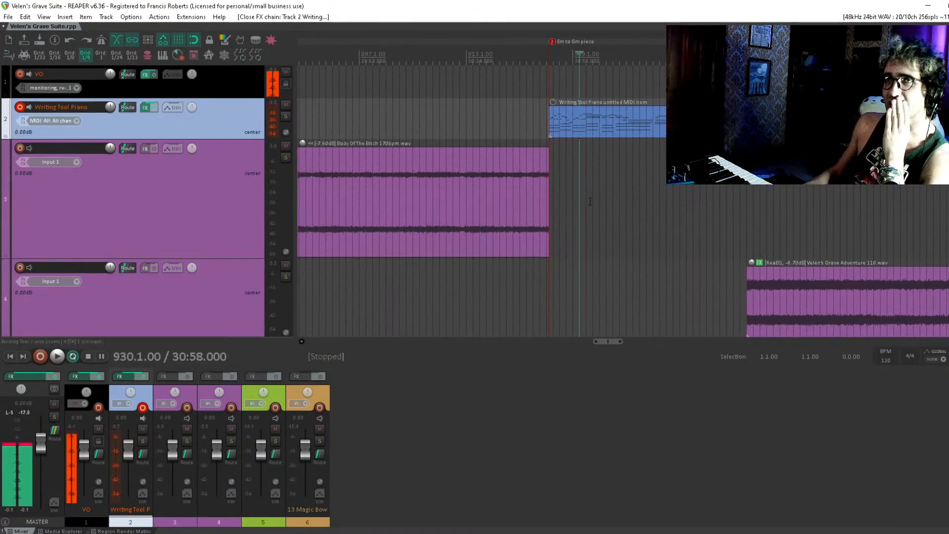
click(410, 115)
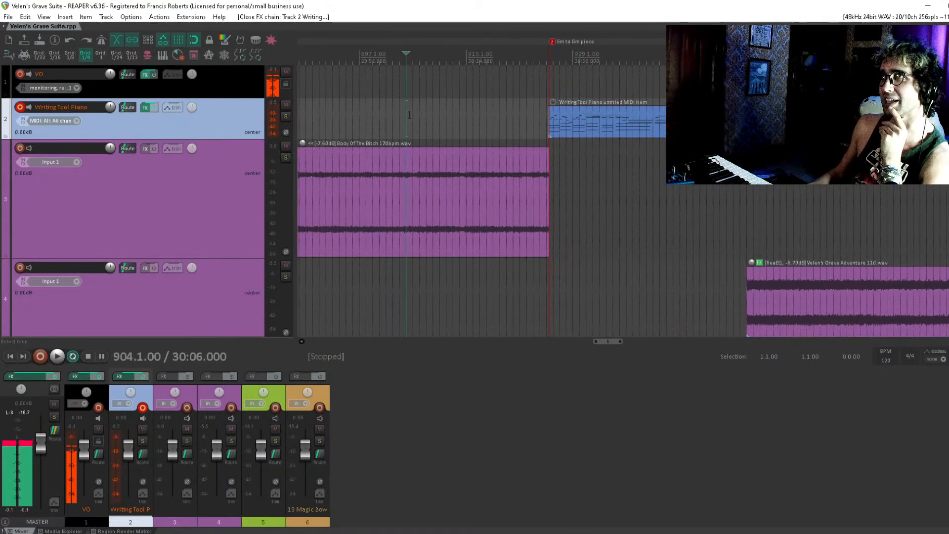
Audition the end of Body Of The Bitch from 904.1.00, and place the edit cursor at 908.1.00.
key(space)
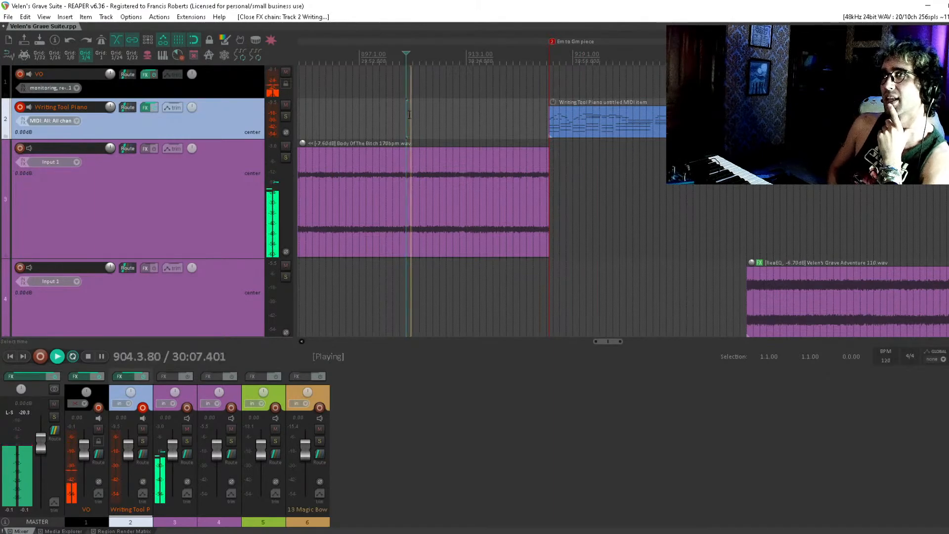
key(space)
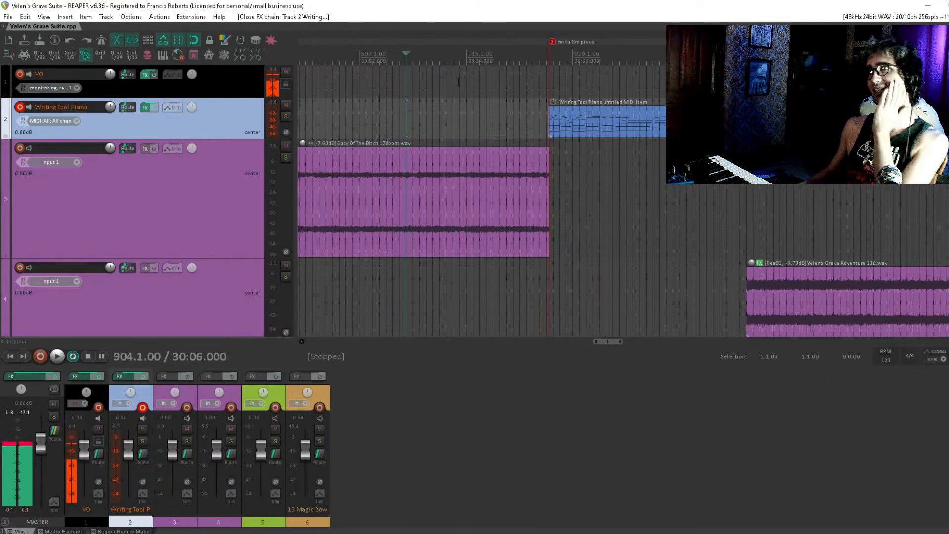
click(435, 130)
drag(437, 132, 459, 133)
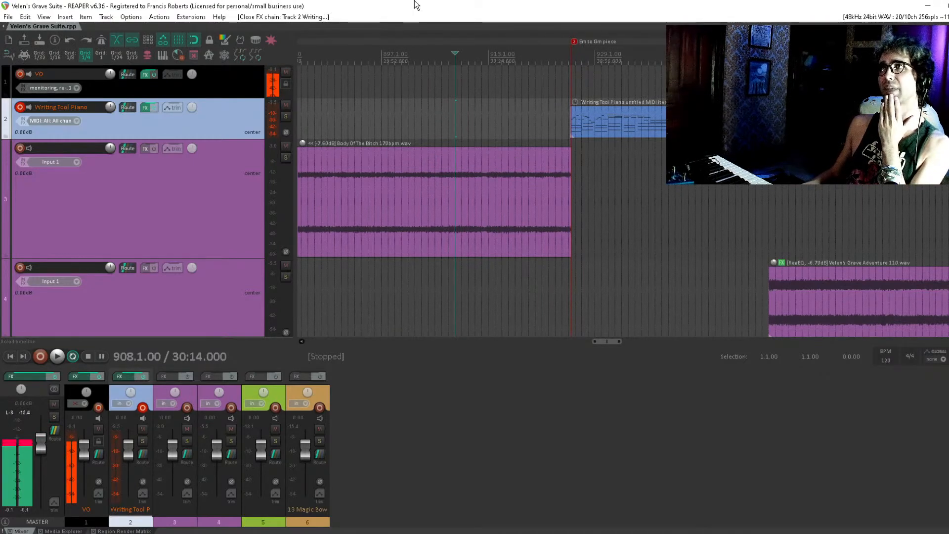
Open the recent project Seaweed and Corpses Body Of The Bitch.rpp in a new project tab, keeping the Velen's Grave Suite tab open.
click(9, 18)
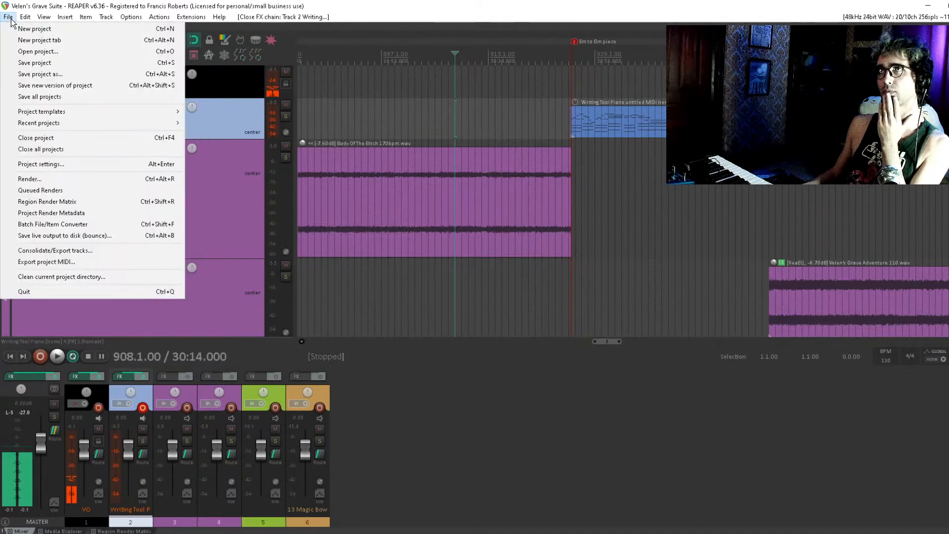
click(116, 3)
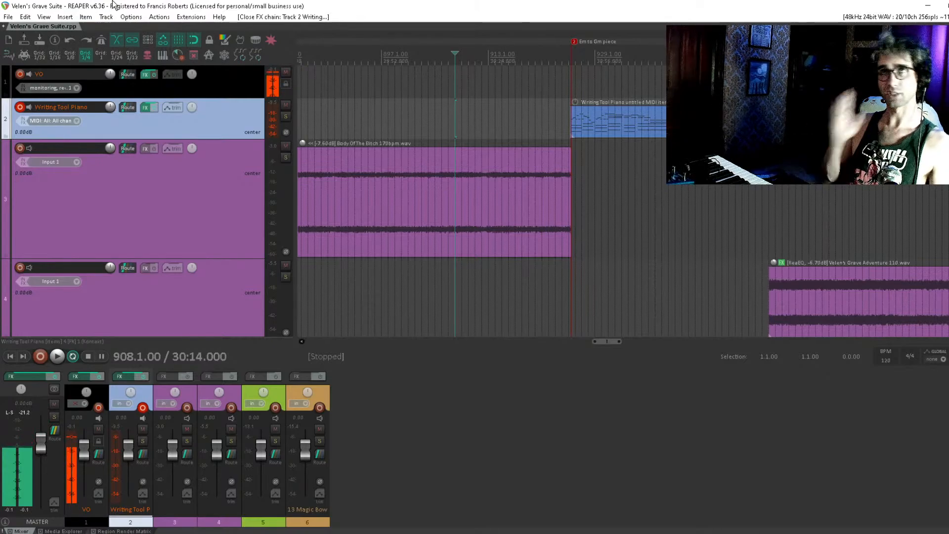
click(8, 17)
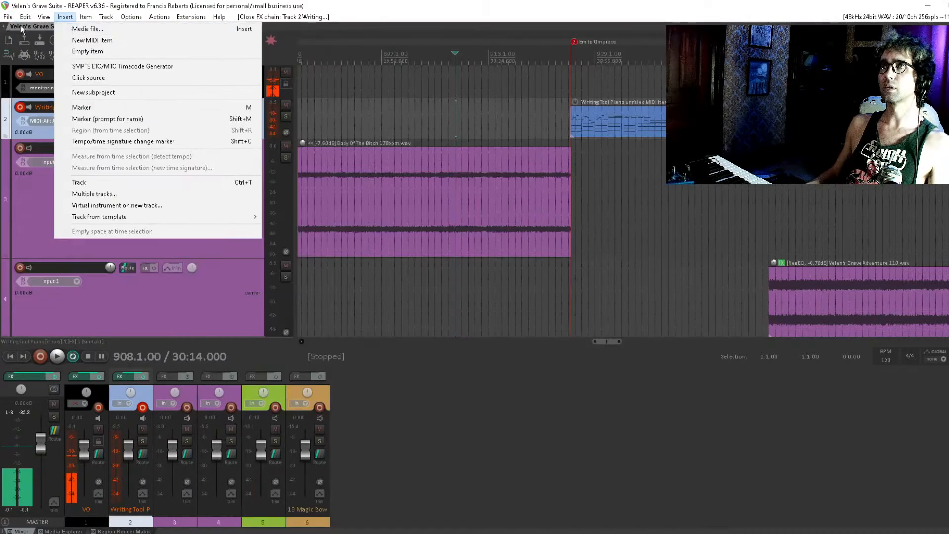
click(14, 40)
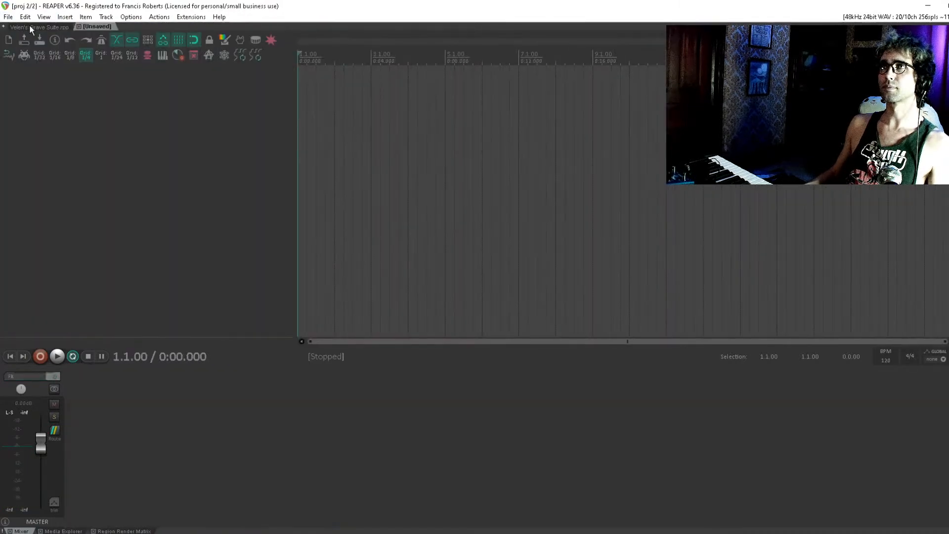
click(28, 25)
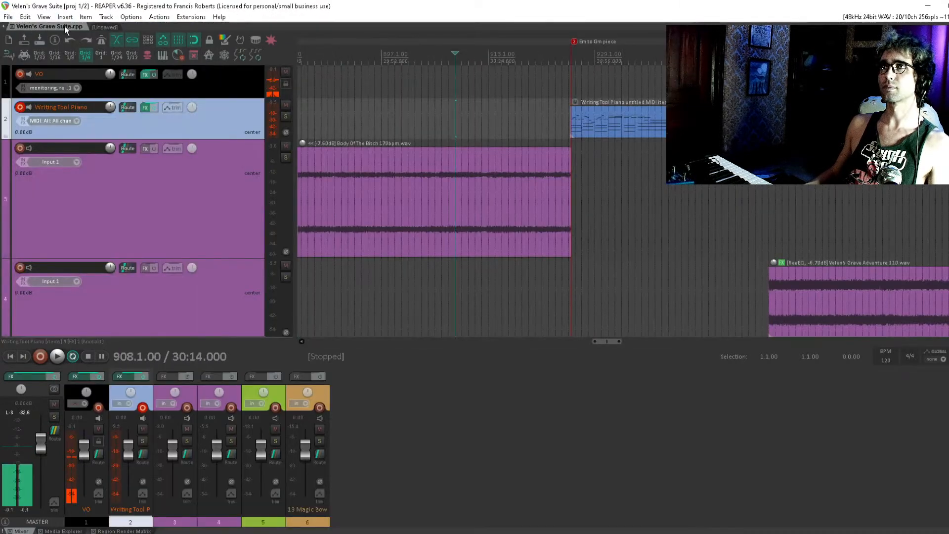
click(105, 26)
click(8, 17)
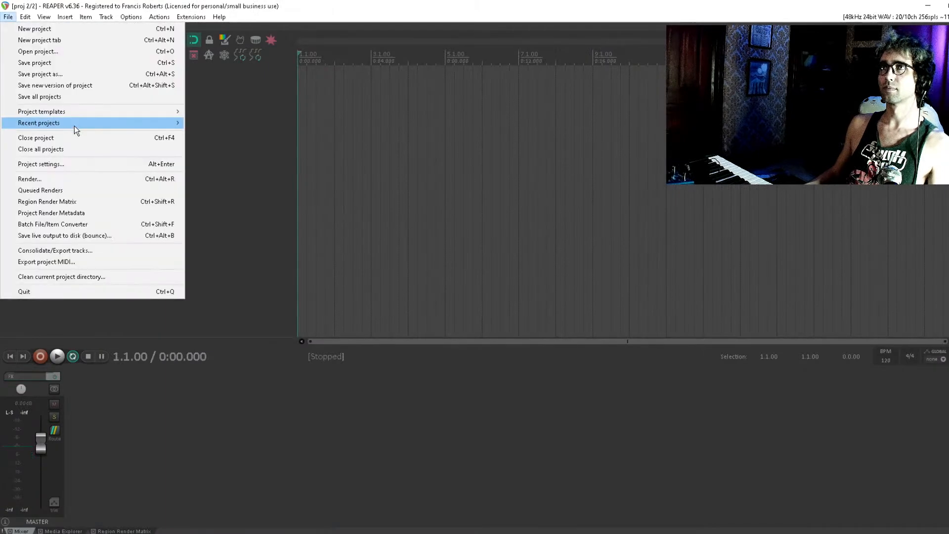
mouse_move(76, 124)
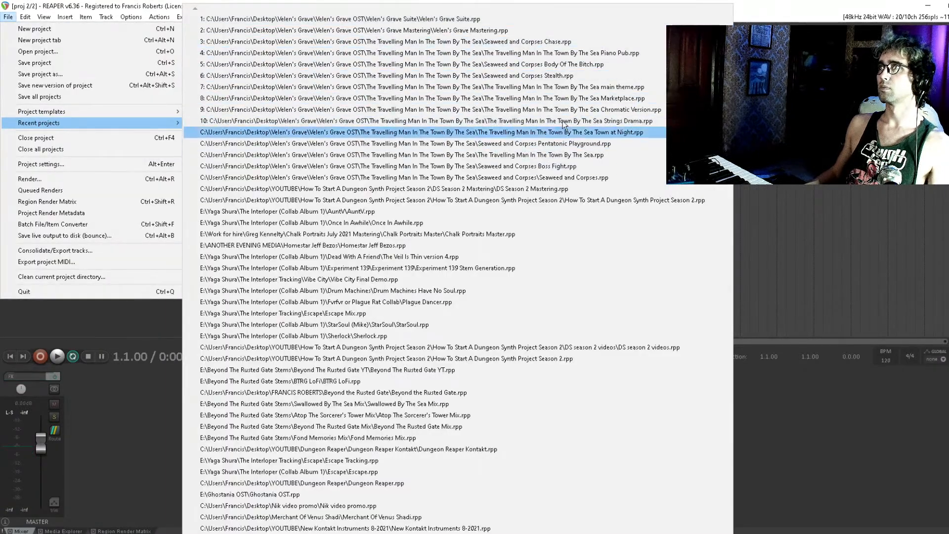
click(591, 64)
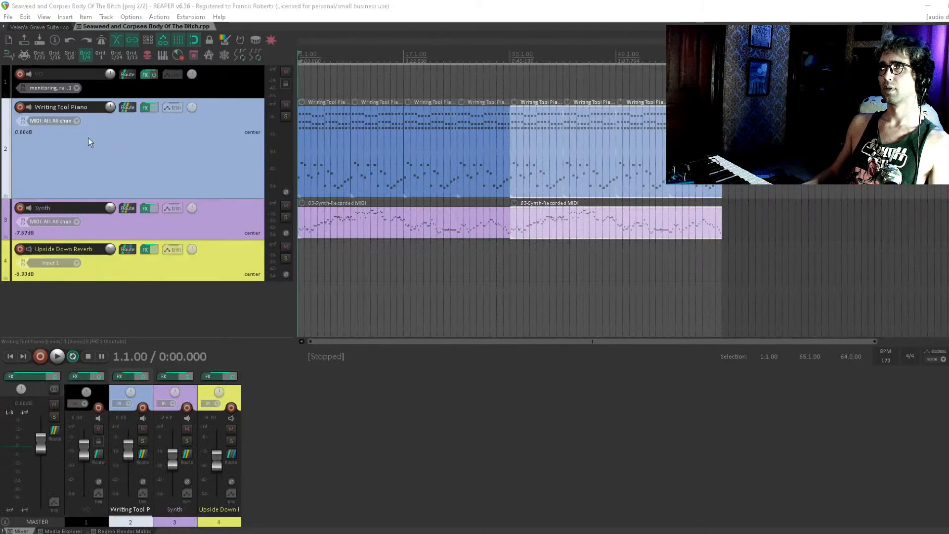
Arm the VO track for recording, and bypass Super VHS and CLA MixDown Stereo in the master track's FX chain.
click(19, 72)
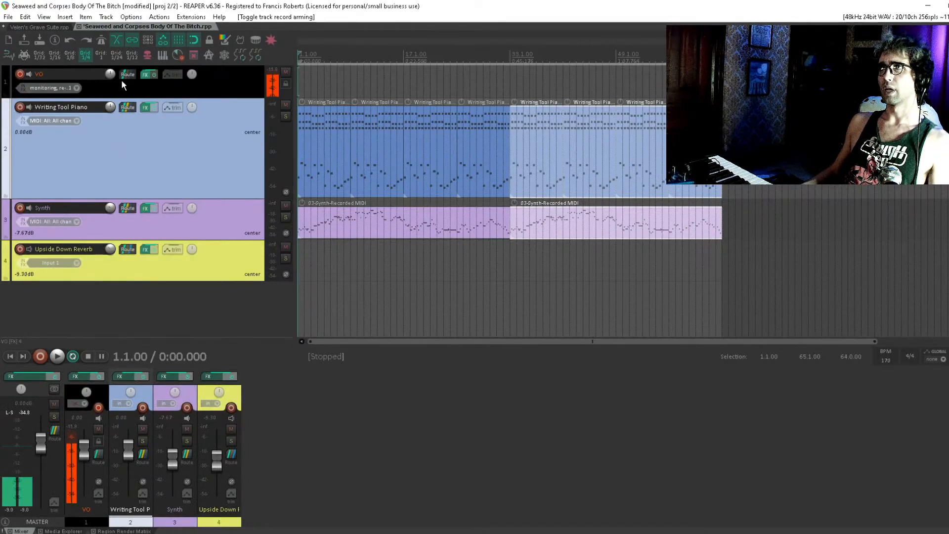
click(38, 377)
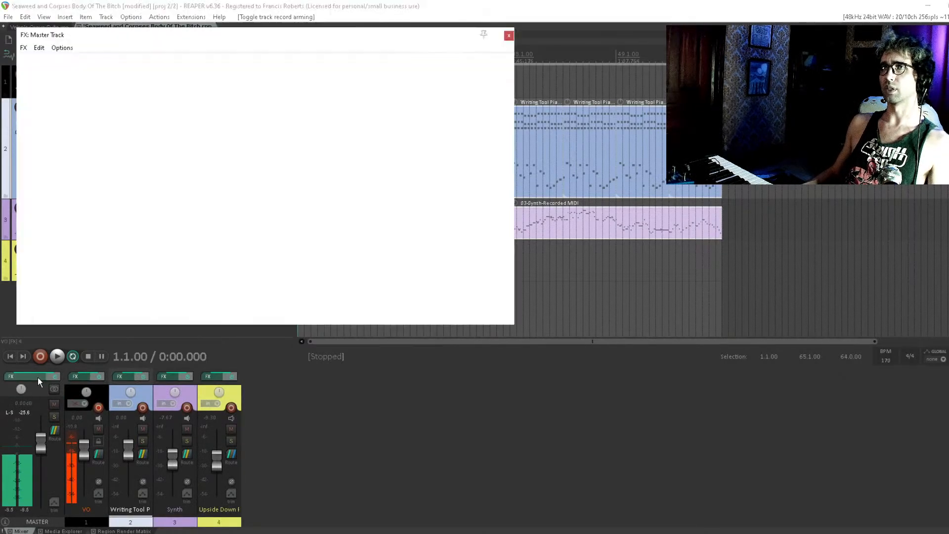
click(25, 77)
click(25, 60)
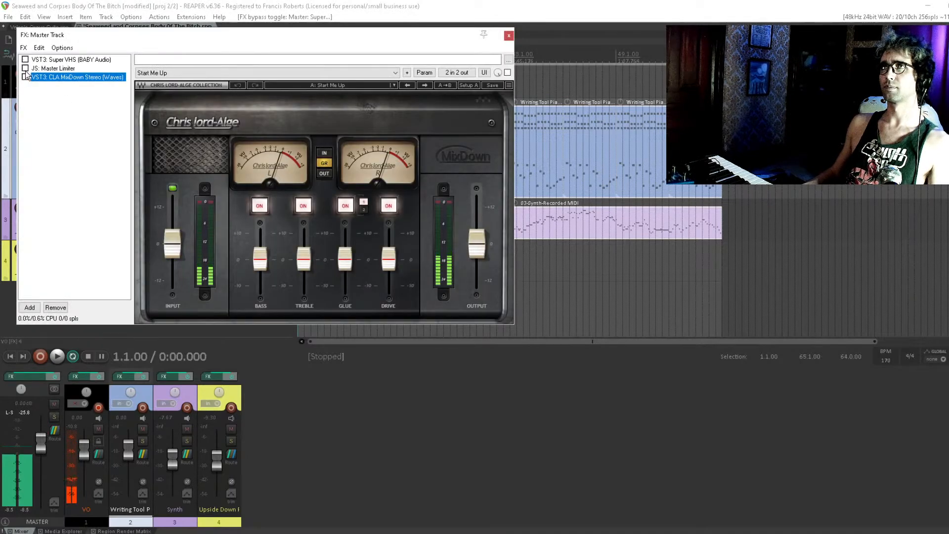
key(Escape)
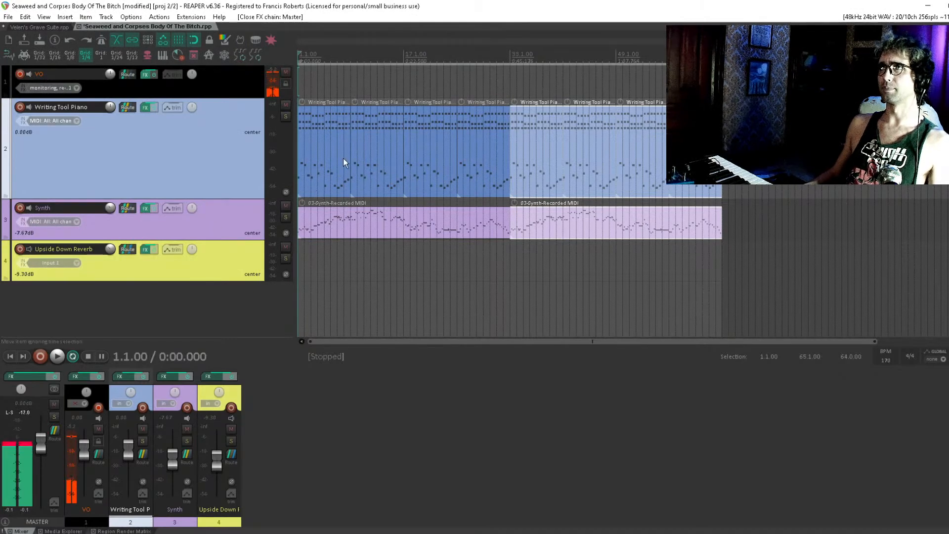
Audition the full arrangement from the start, and compare it with the Synth track soloed.
key(space)
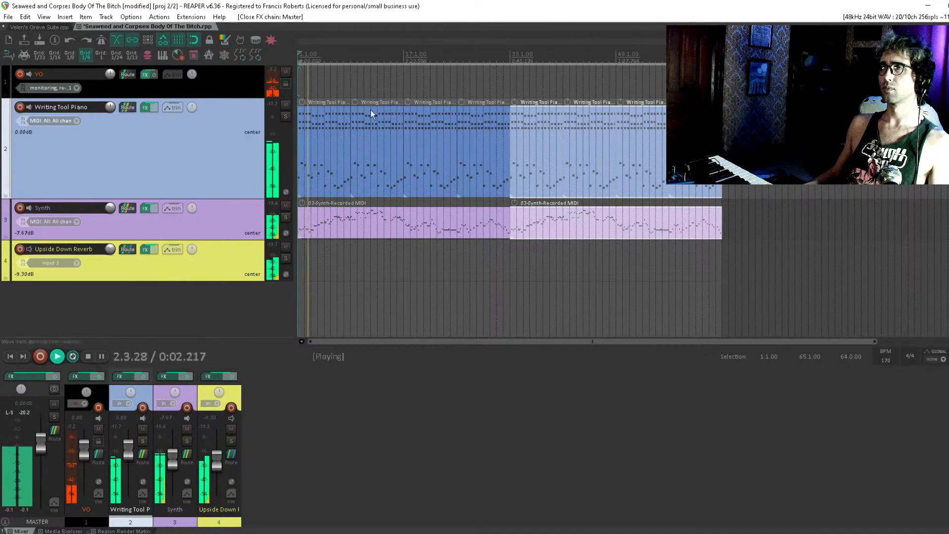
key(space)
click(236, 236)
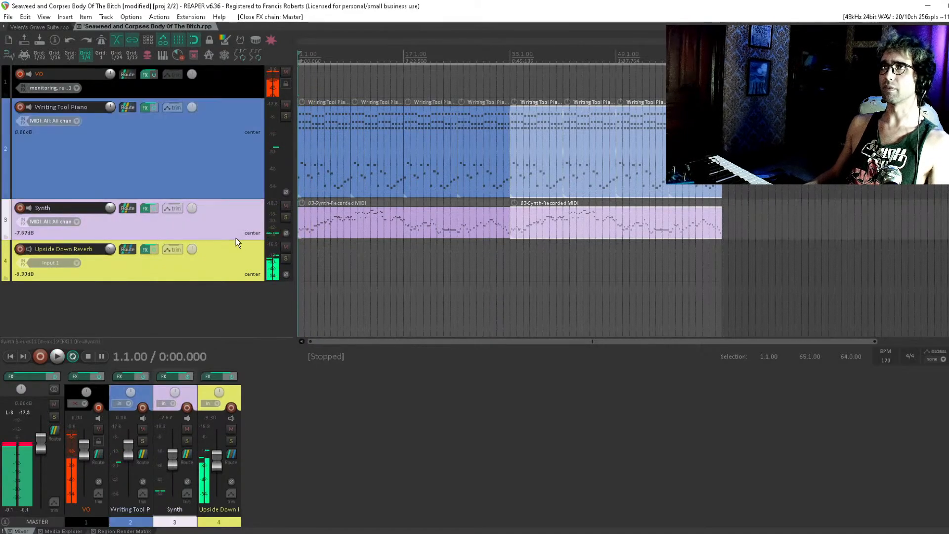
click(285, 217)
key(space)
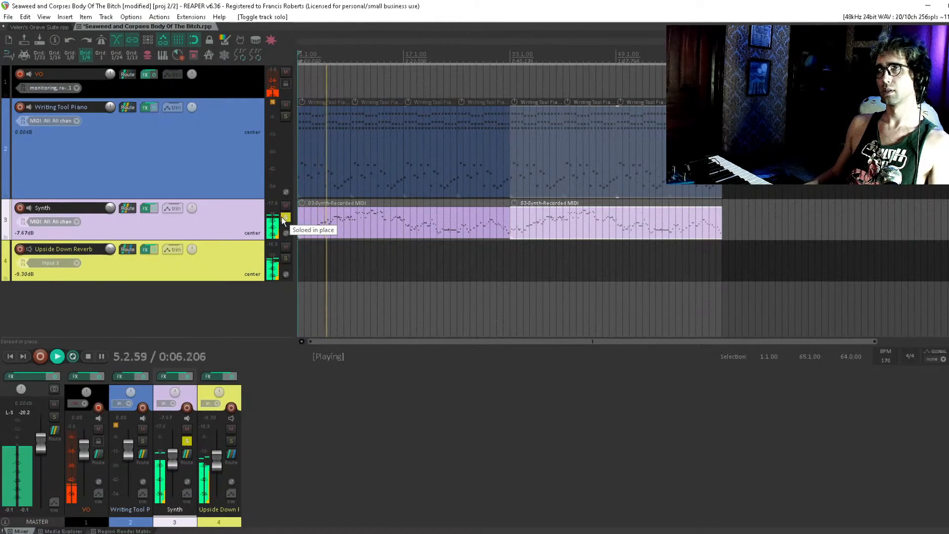
key(space)
click(285, 218)
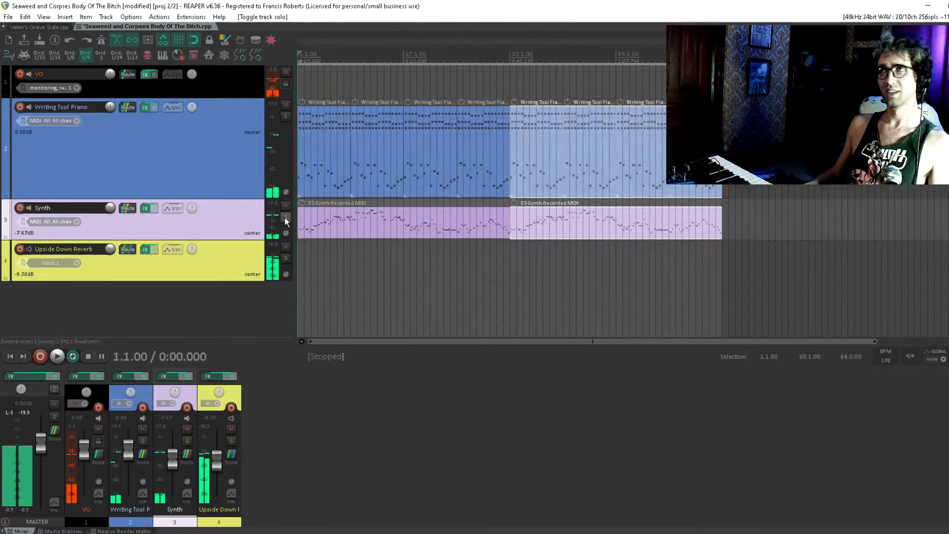
Audition the Writing Tool Piano track on its own from the start, and clear its solo.
click(161, 121)
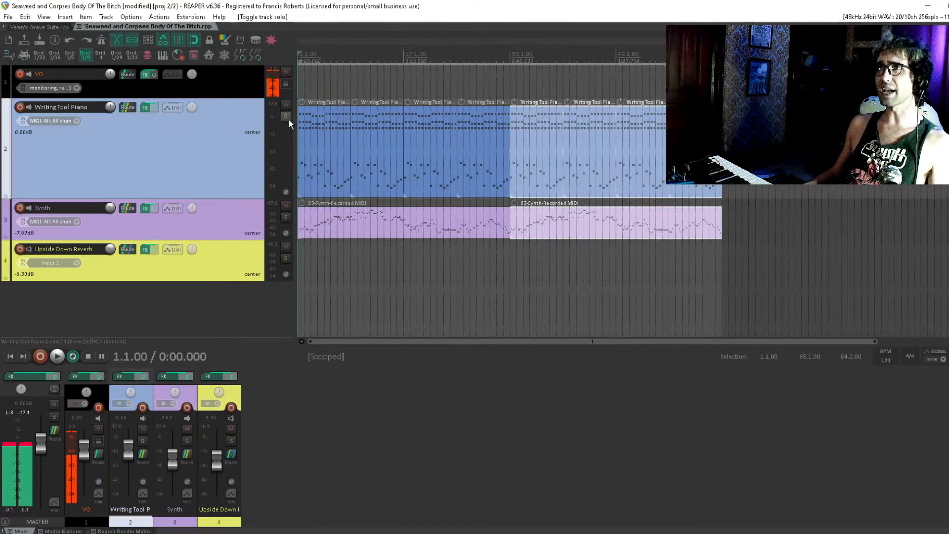
click(285, 117)
key(space)
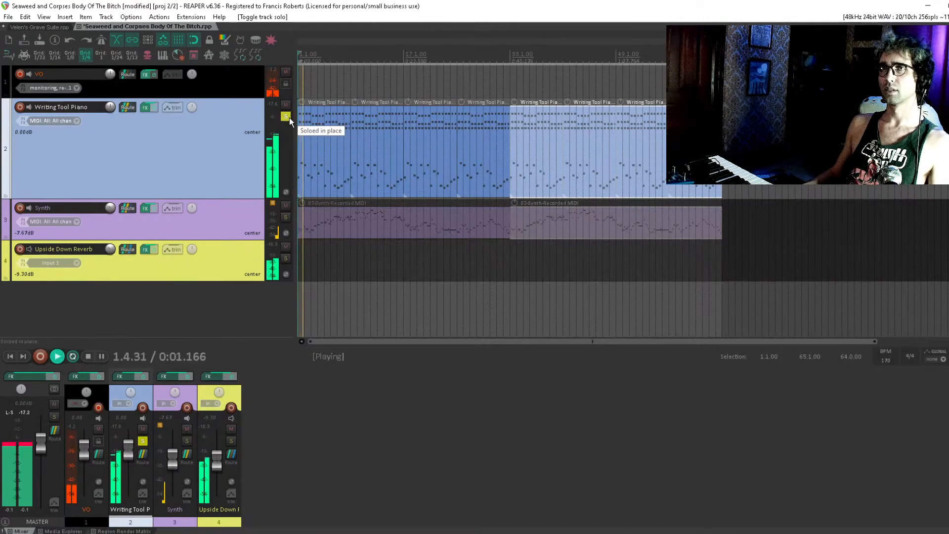
key(space)
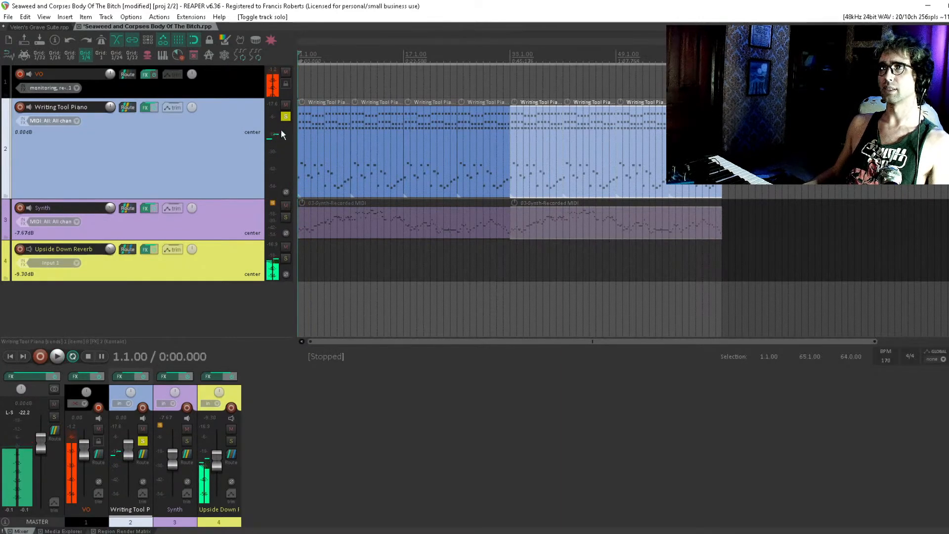
click(287, 117)
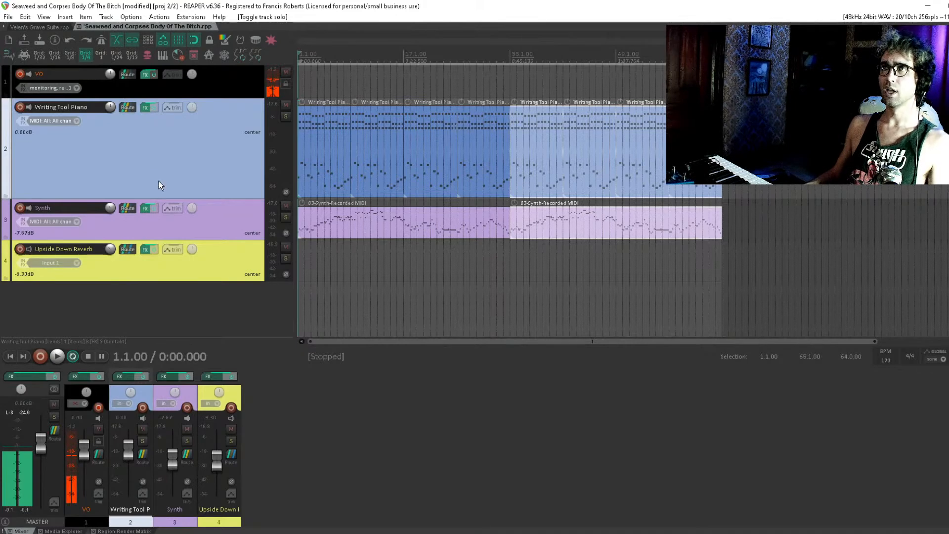
Examine the ReaSynth envelope and wave shape settings in the Synth track's FX chain.
click(225, 202)
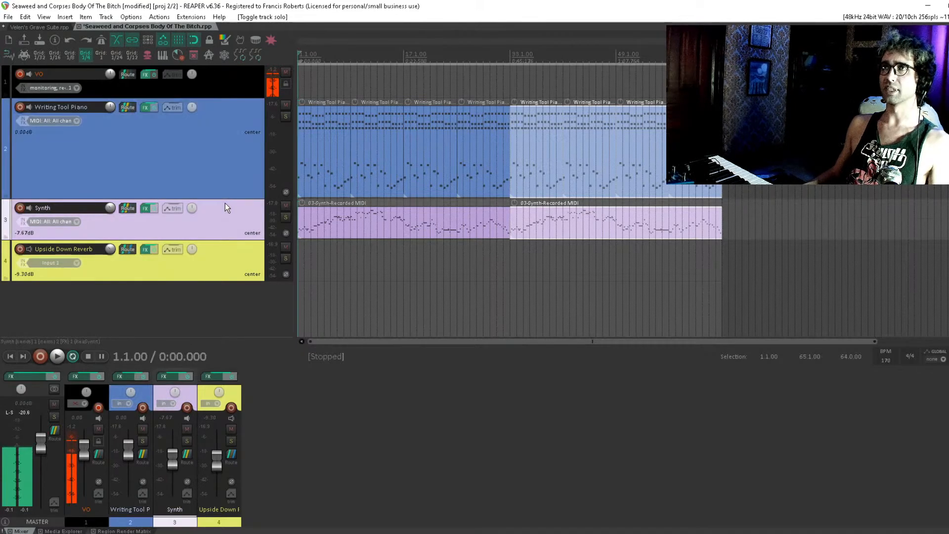
click(144, 208)
click(295, 234)
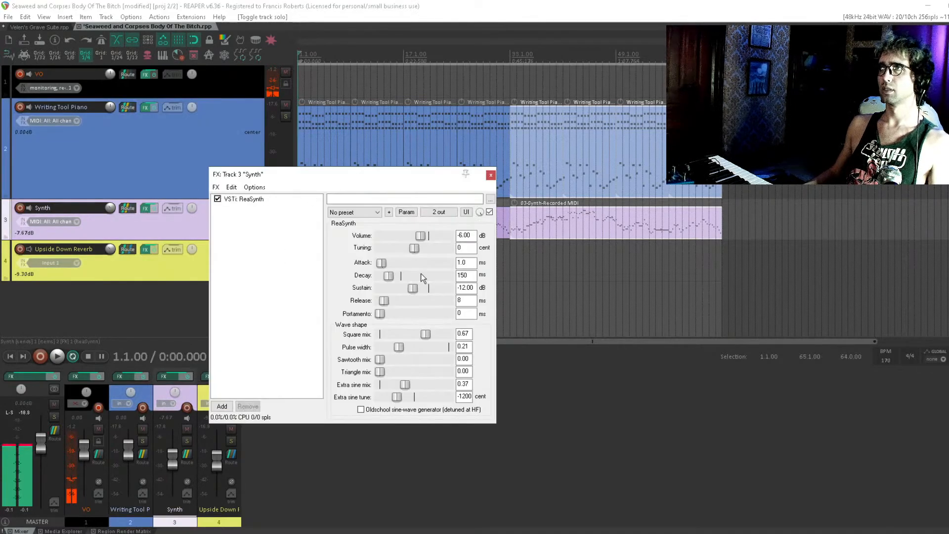
click(247, 202)
click(253, 249)
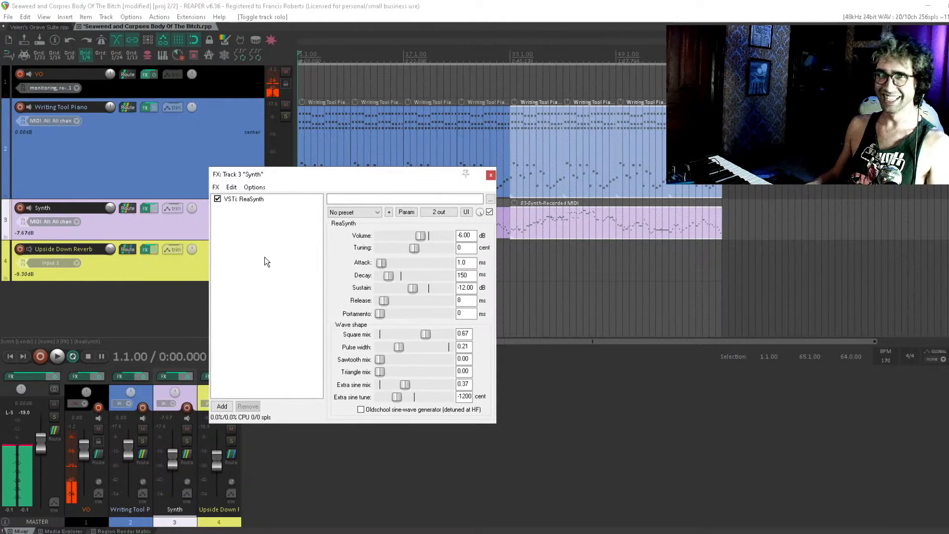
click(237, 199)
click(235, 230)
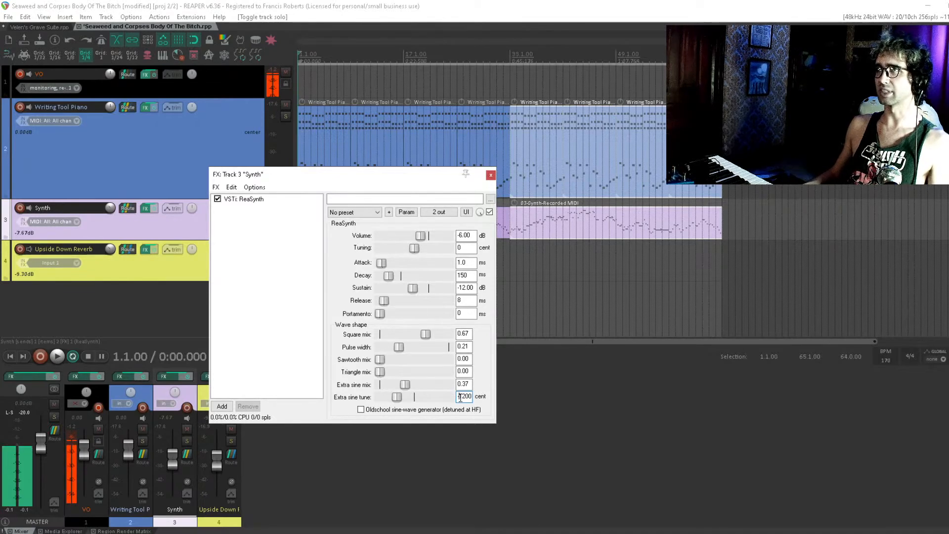
Arm the Synth track to try the ReaSynth sound live, and disarm it after closing its FX window.
click(20, 208)
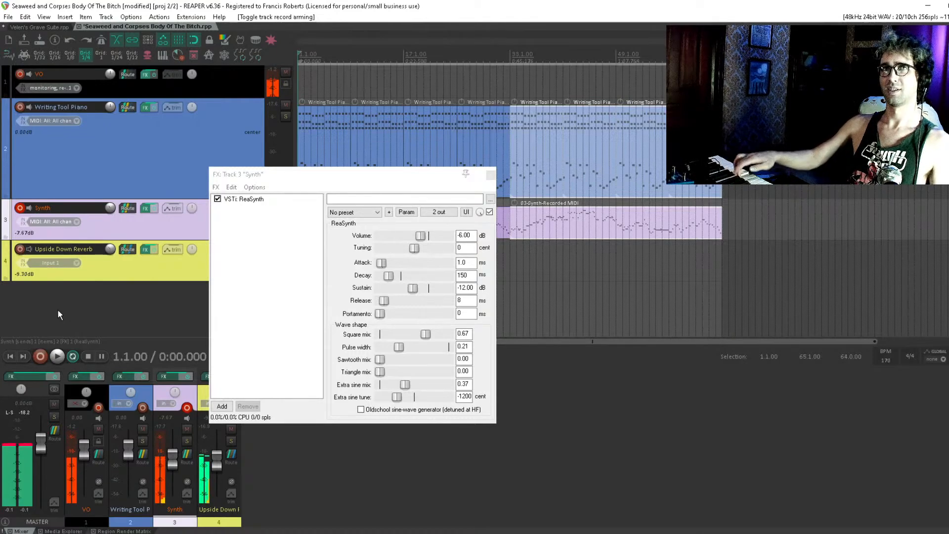
click(225, 270)
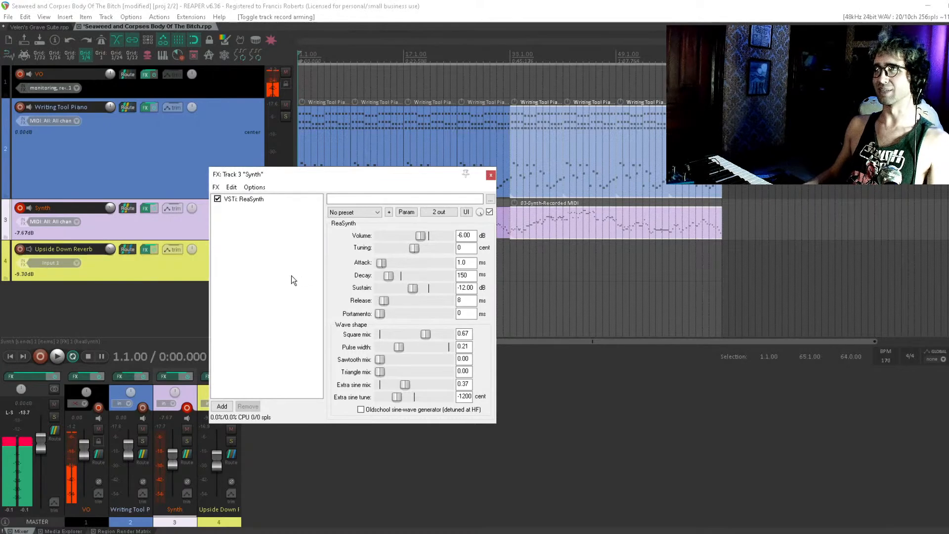
key(Escape)
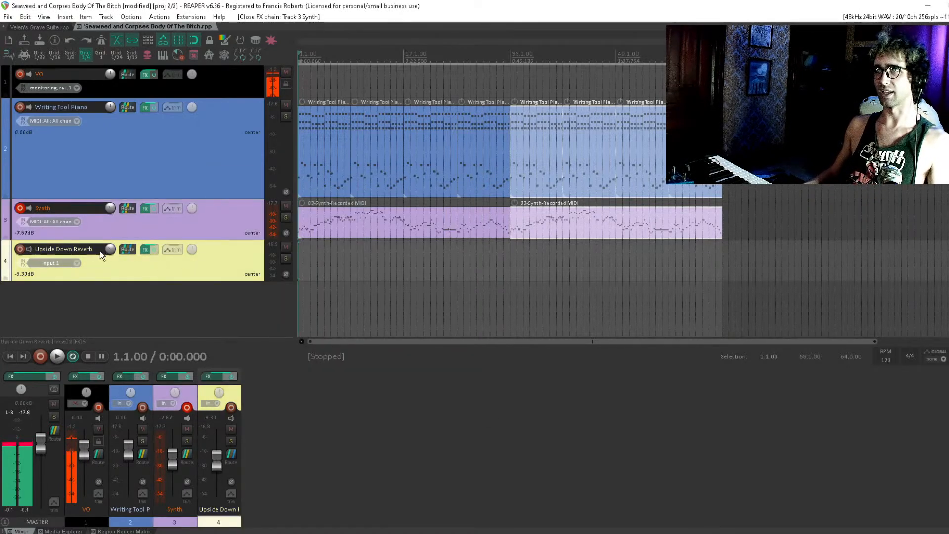
click(20, 208)
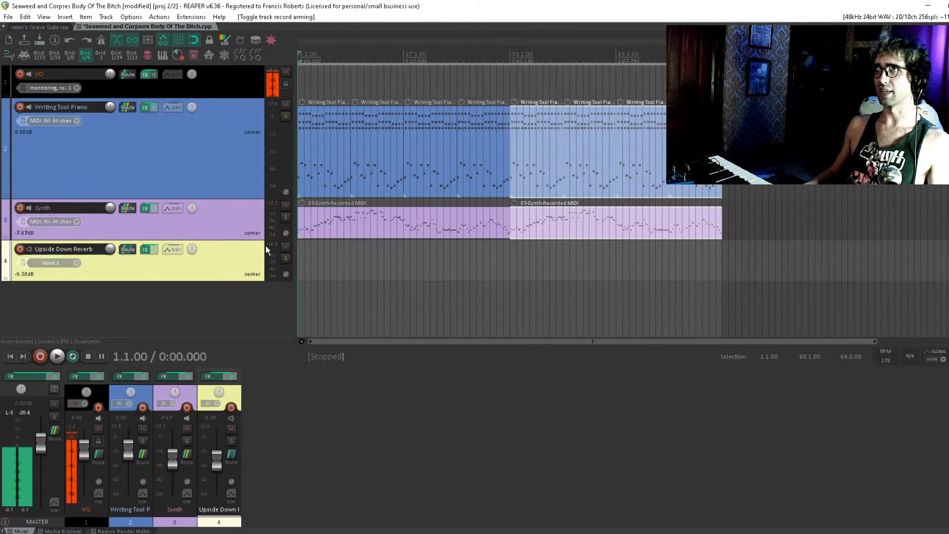
Mute the Upside Down Reverb track and audition the arrangement from the start without it.
click(285, 246)
key(space)
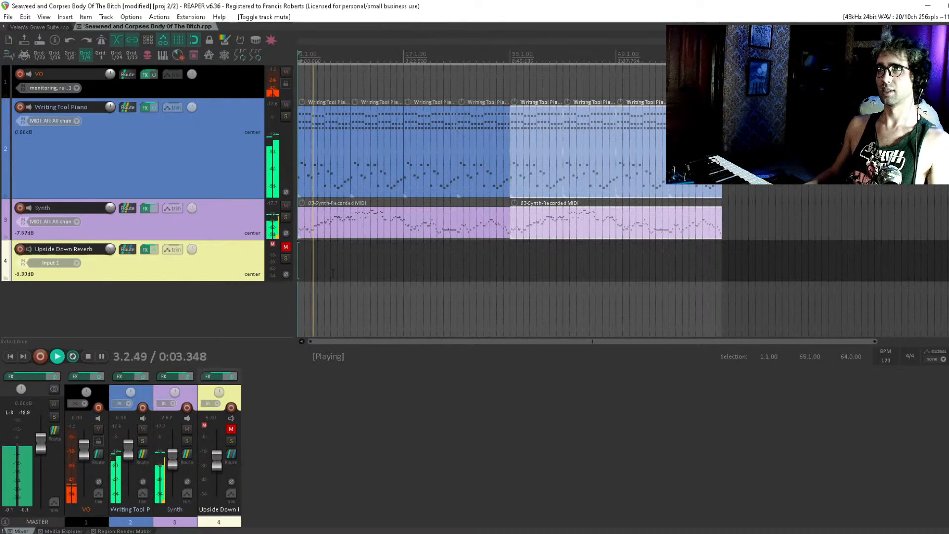
key(space)
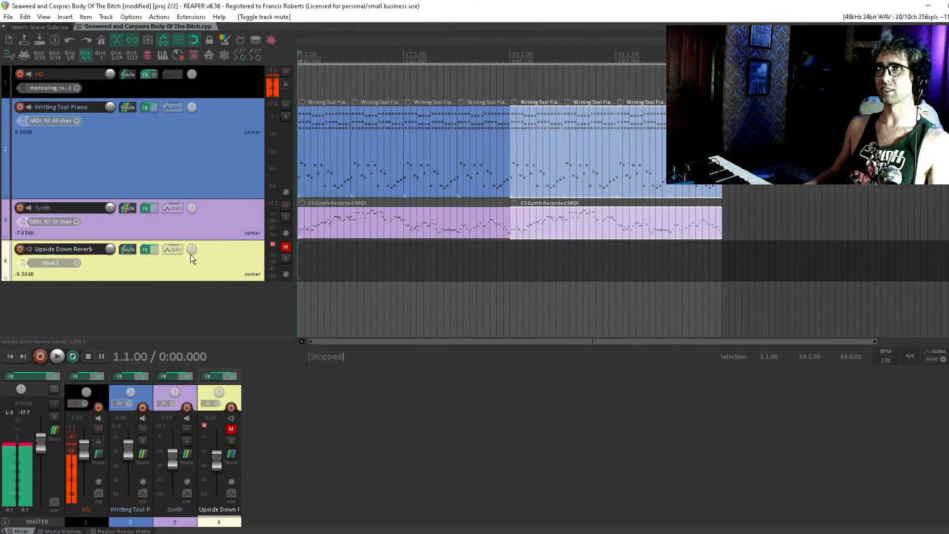
Bypass Ozone 9 Imager in the Upside Down Reverb track's FX chain, and reposition the FX window over the arrangement.
click(147, 248)
click(25, 94)
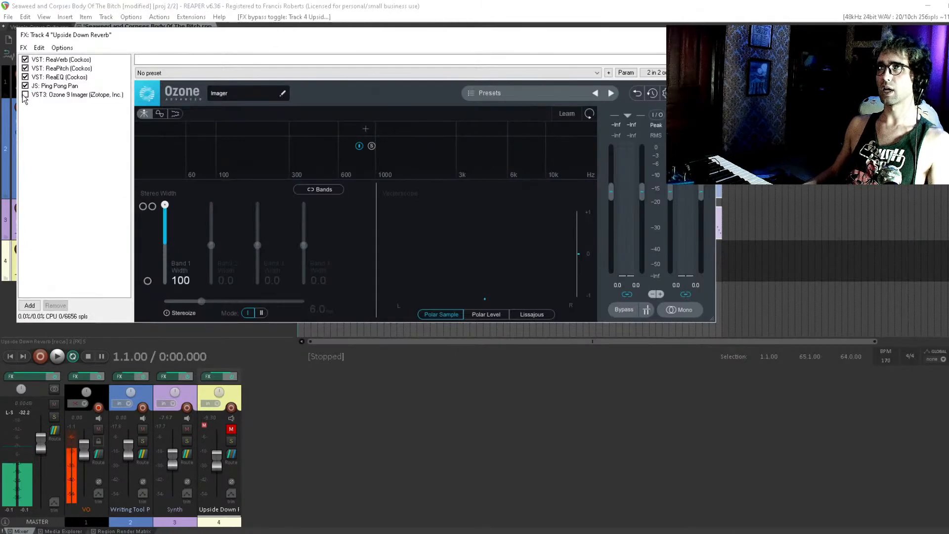
drag(104, 34, 256, 87)
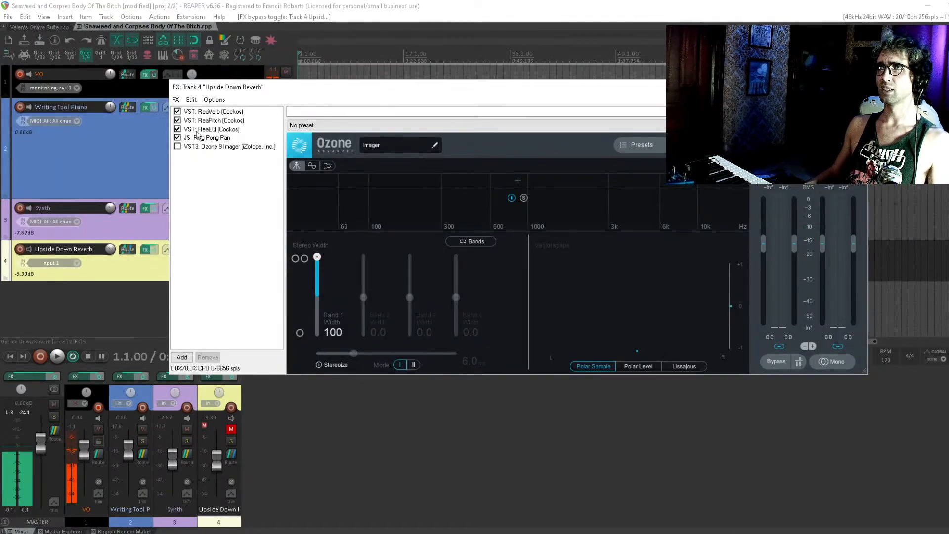
Examine ReaVerb's Reverb Generator, Echo Generator, Trim/Gain/Stretch and Reverse stages in the Upside Down Reverb track's FX chain.
click(209, 111)
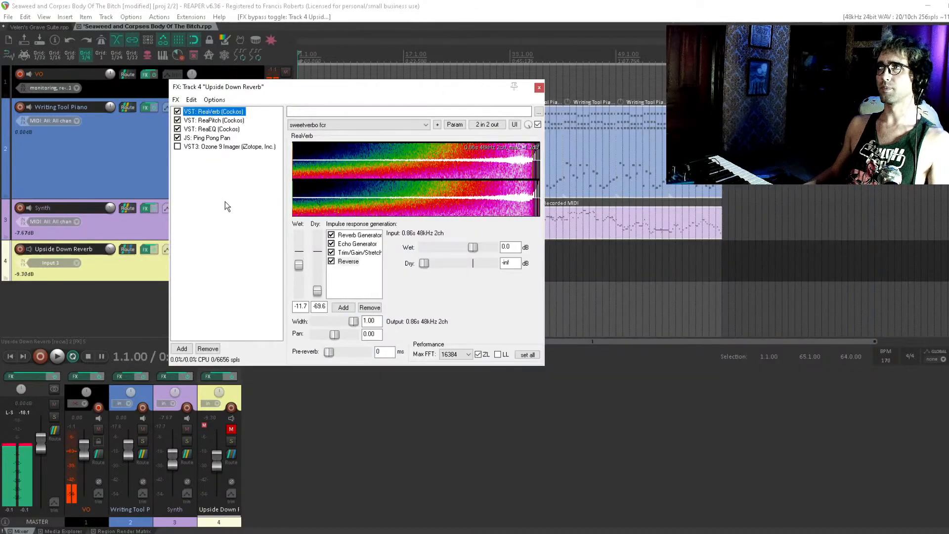
click(222, 182)
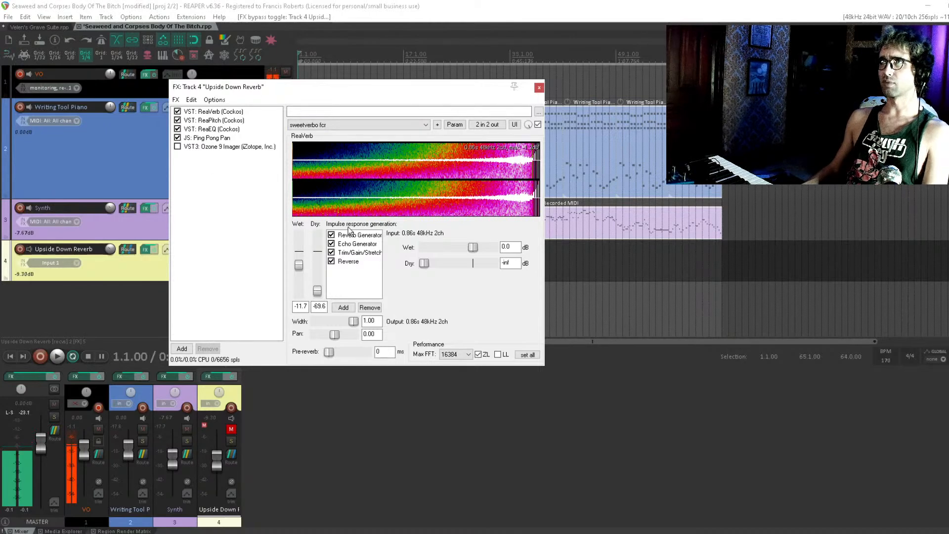
click(367, 237)
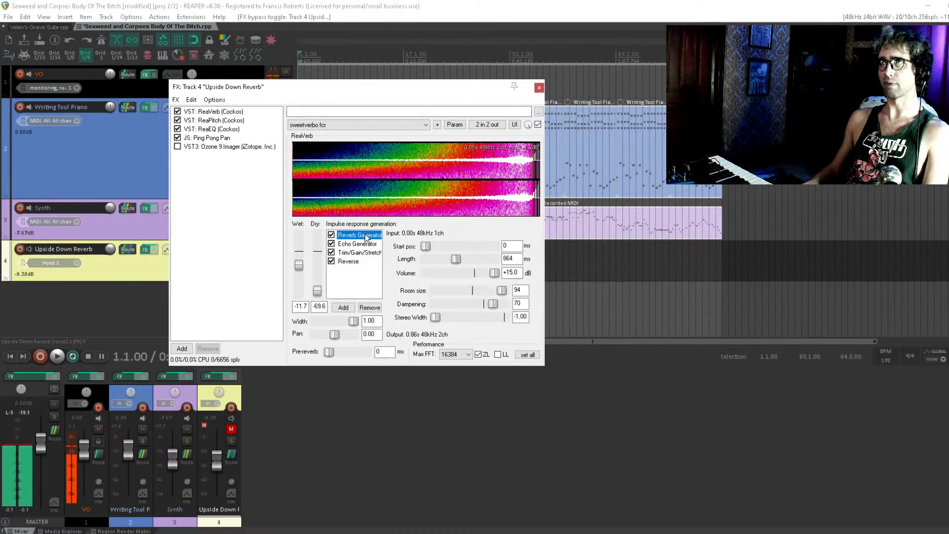
click(367, 243)
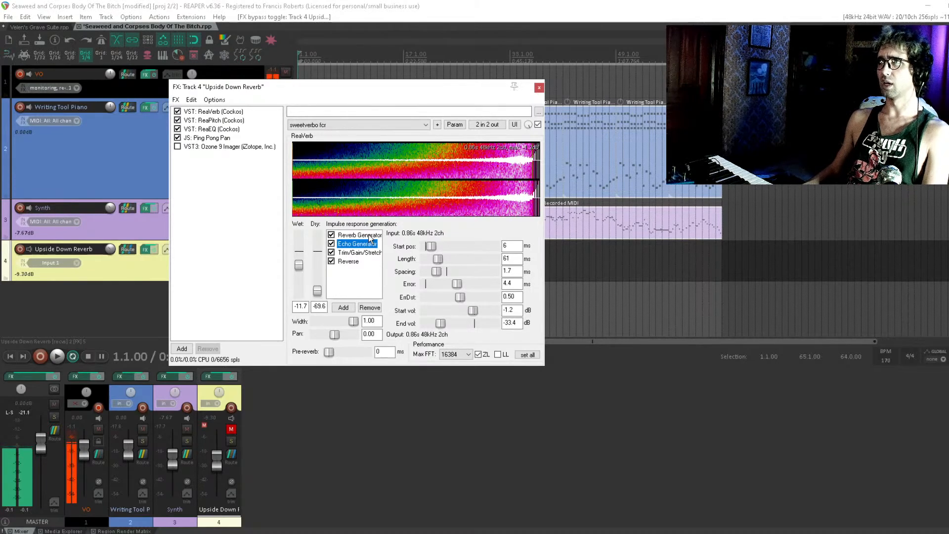
click(350, 253)
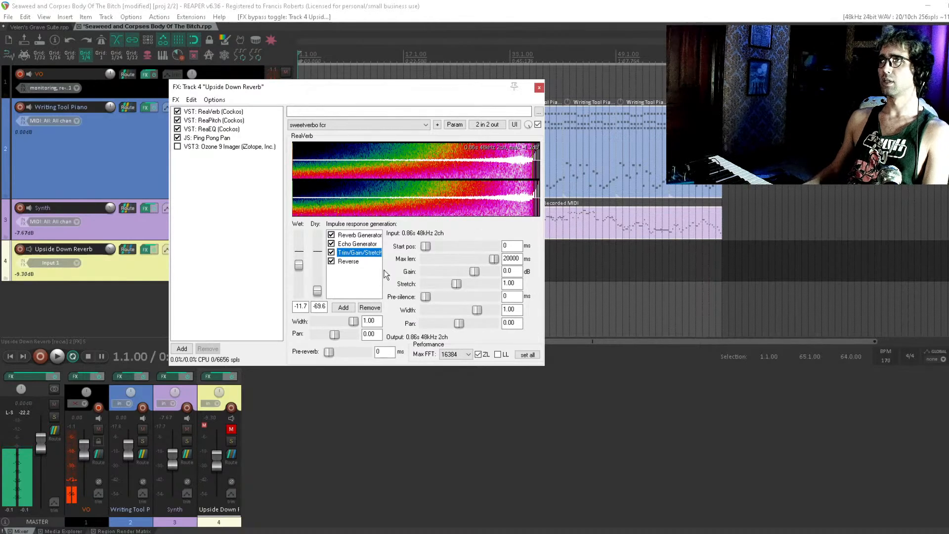
click(356, 265)
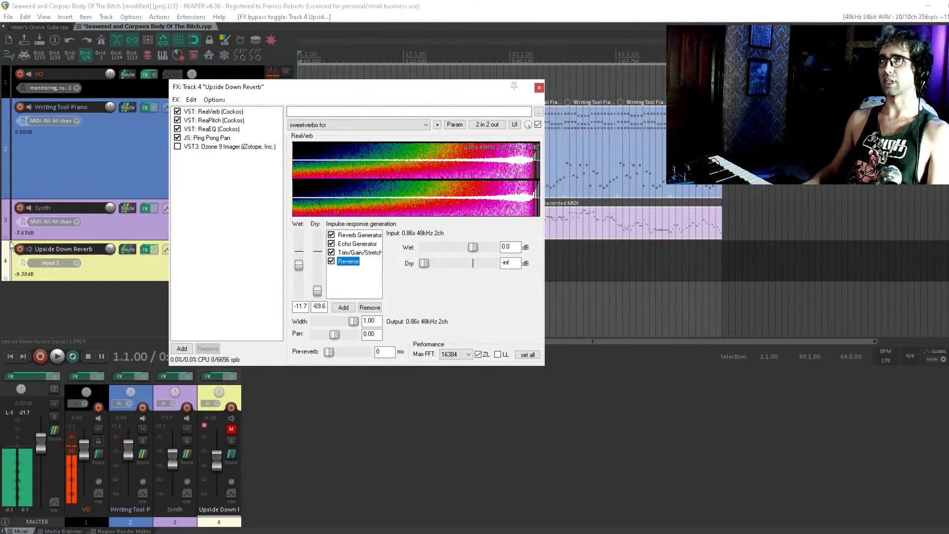
Arm the Synth track for live playing and unmute the Upside Down Reverb track, moving the FX window clear of the track controls.
click(19, 209)
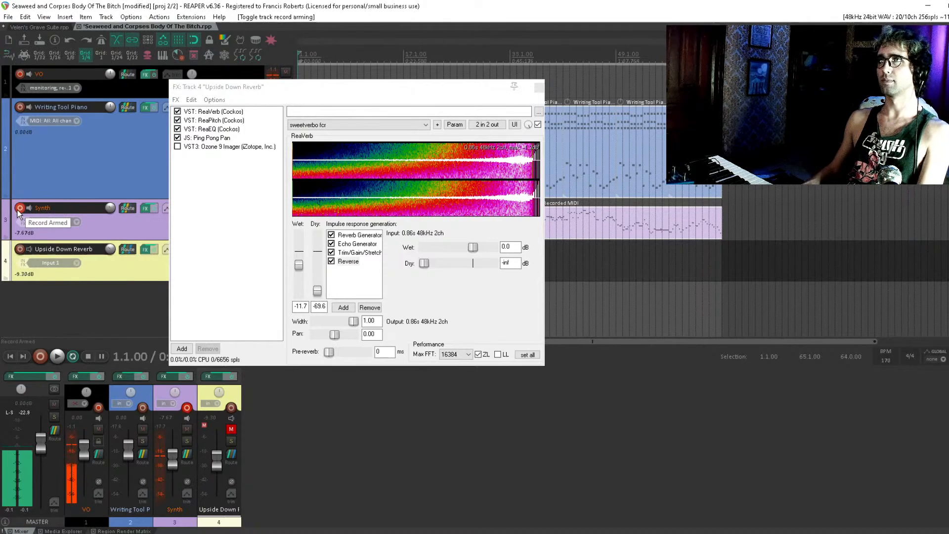
drag(234, 85, 390, 83)
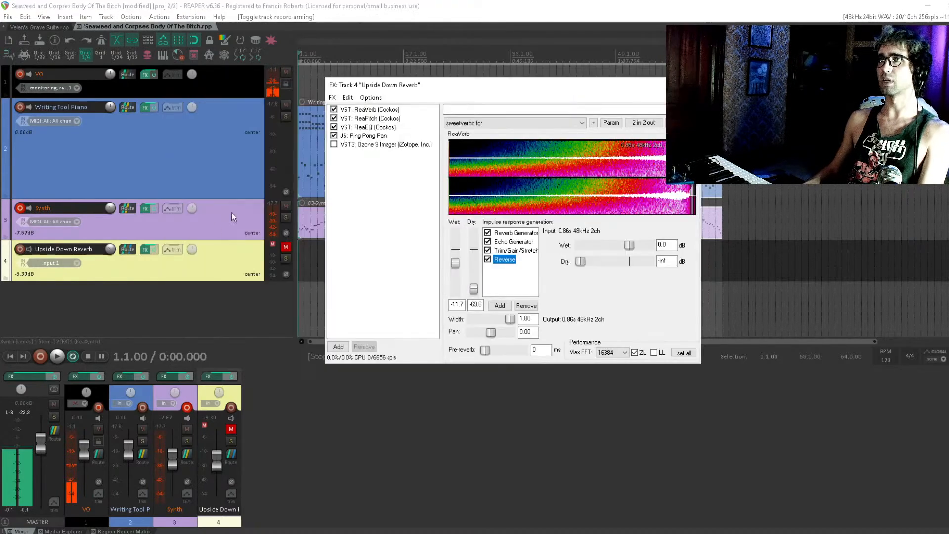
click(285, 246)
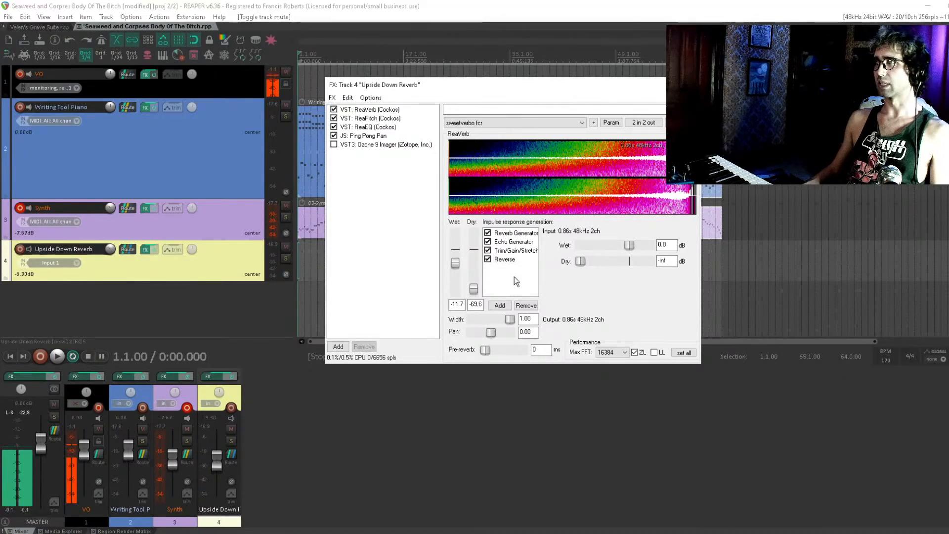
Examine the ReaPitch shift settings with a bypass comparison, and the ReaEQ high-pass band on the Upside Down Reverb track.
click(383, 118)
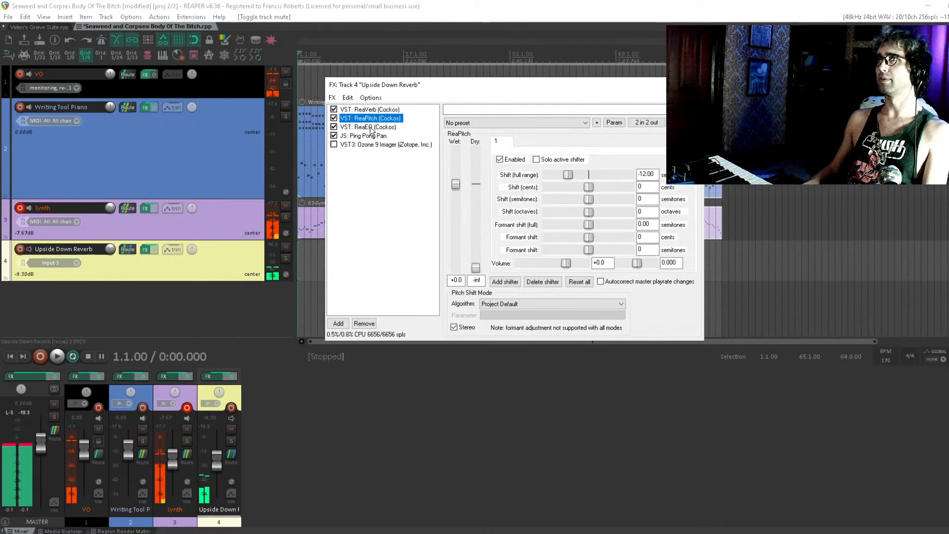
click(333, 119)
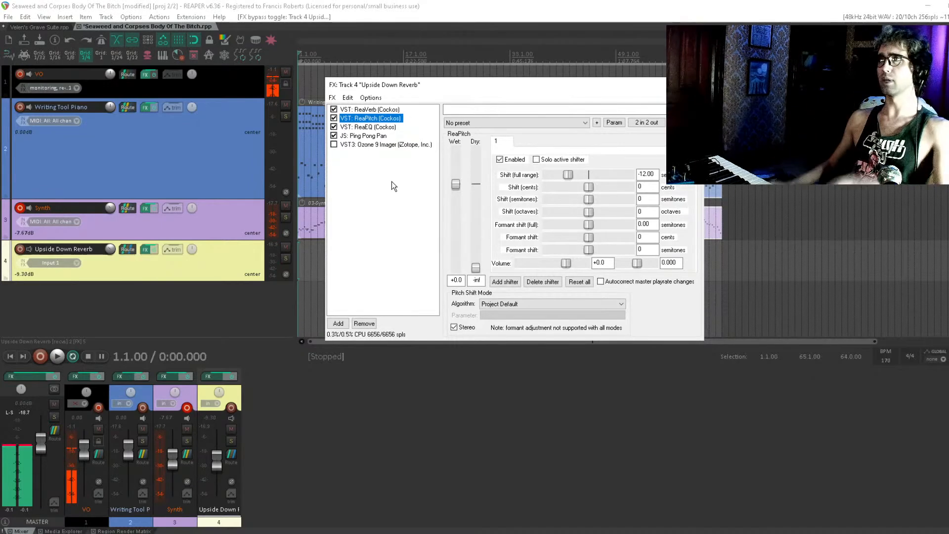
click(375, 127)
click(431, 213)
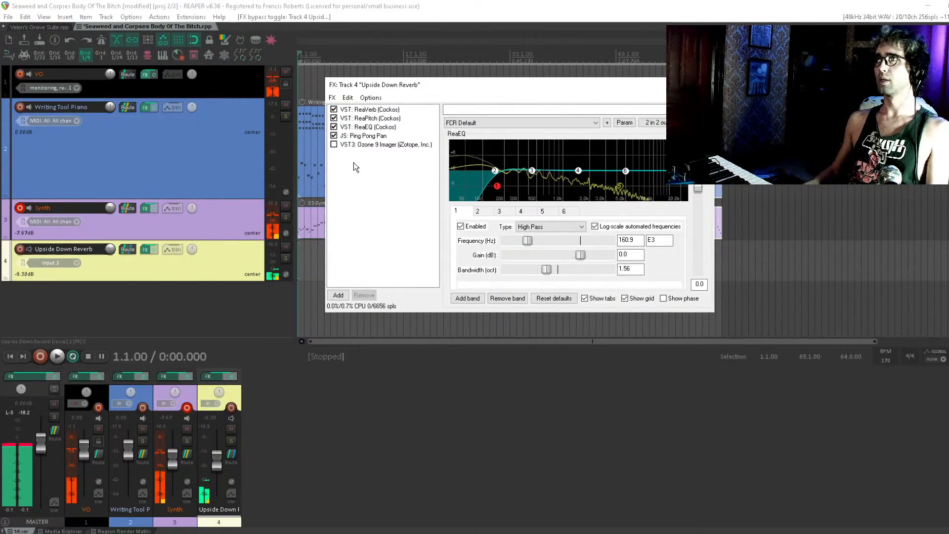
Inspect the Ping Pong Pan frequency and width settings, and compare the reverb with the effect bypassed and enabled.
click(371, 136)
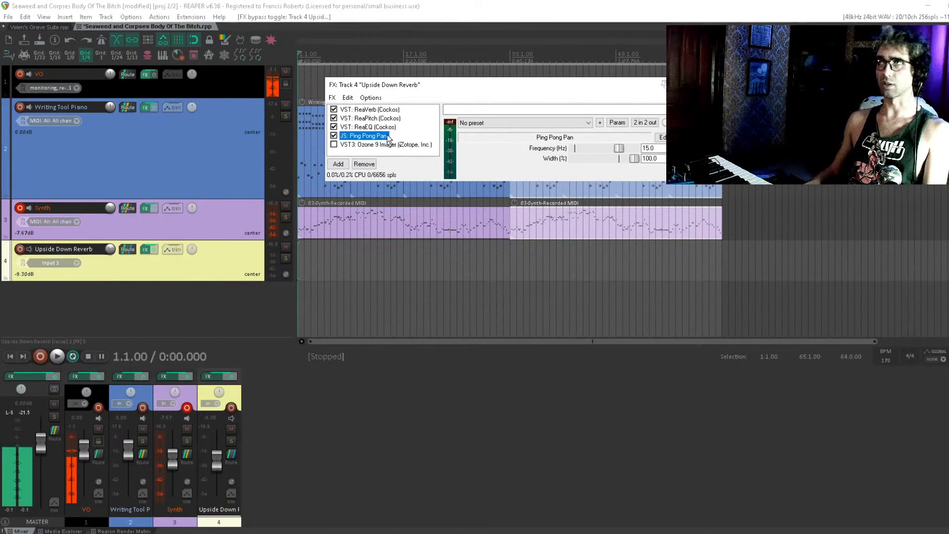
drag(451, 87, 429, 90)
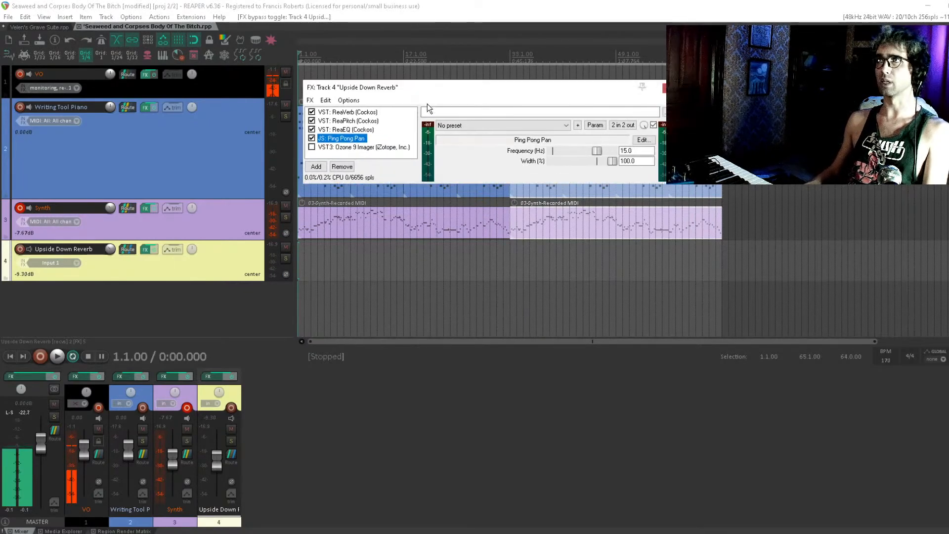
click(312, 139)
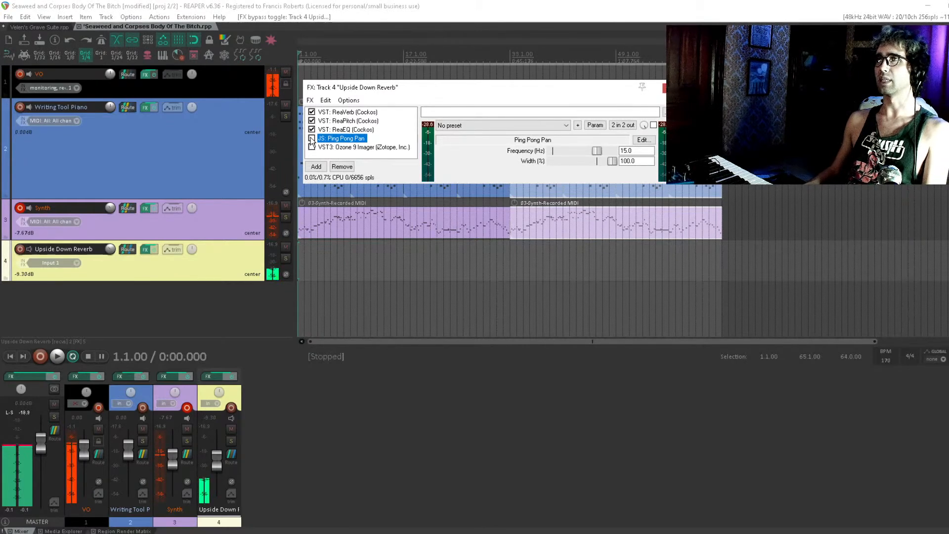
click(311, 139)
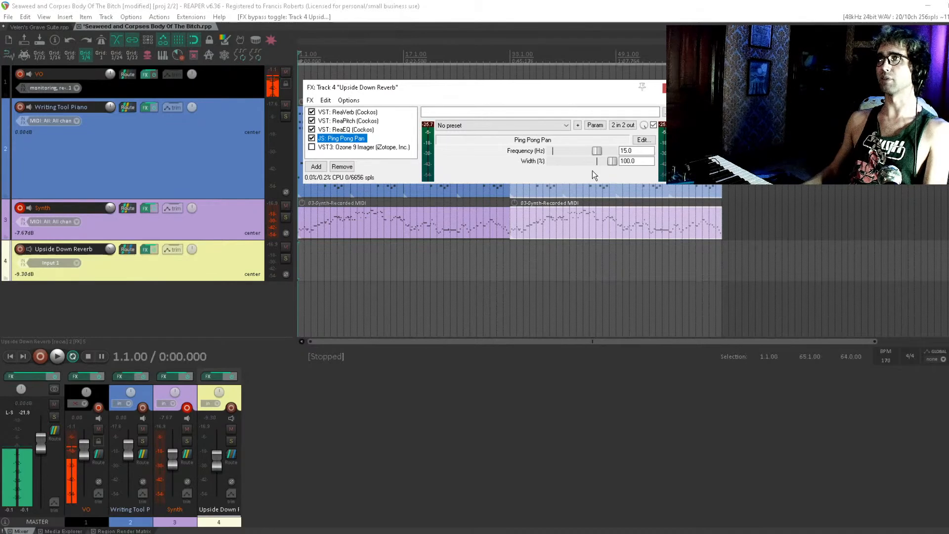
Re-enable Ozone 9 Imager on the Upside Down Reverb track and compare its stereo width effect on the live synth.
click(331, 147)
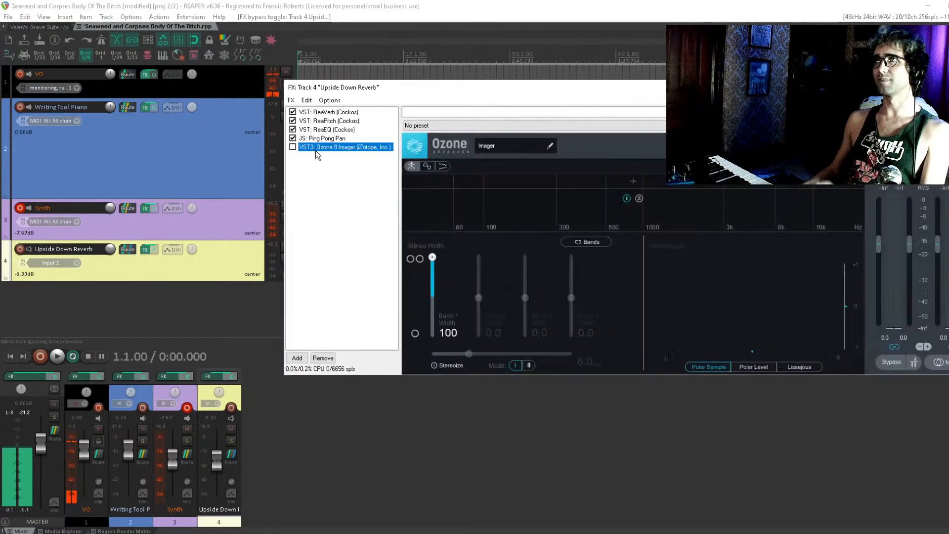
click(292, 147)
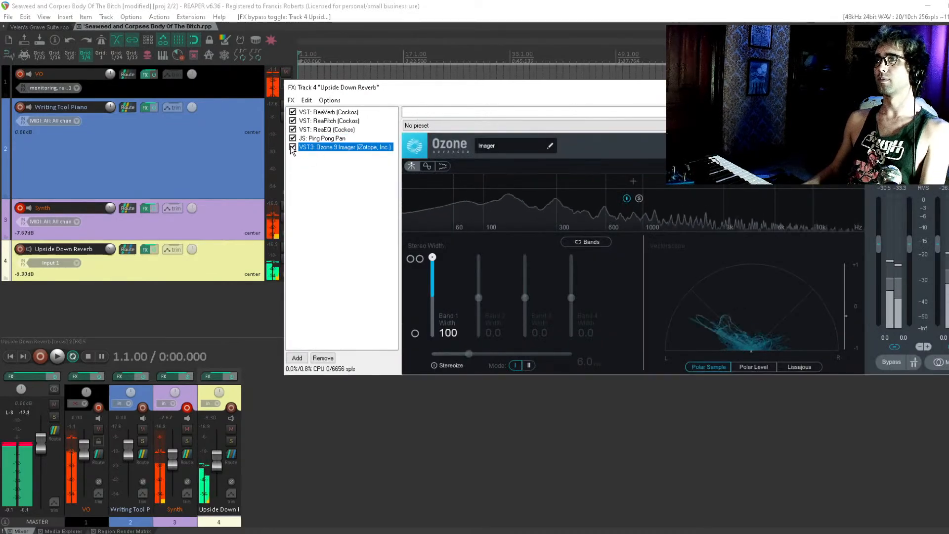
click(332, 237)
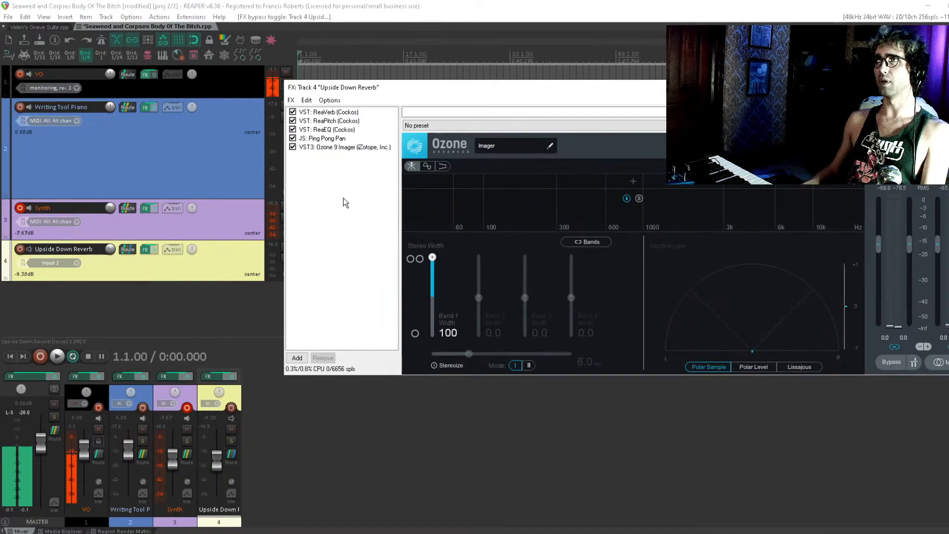
click(353, 149)
click(366, 191)
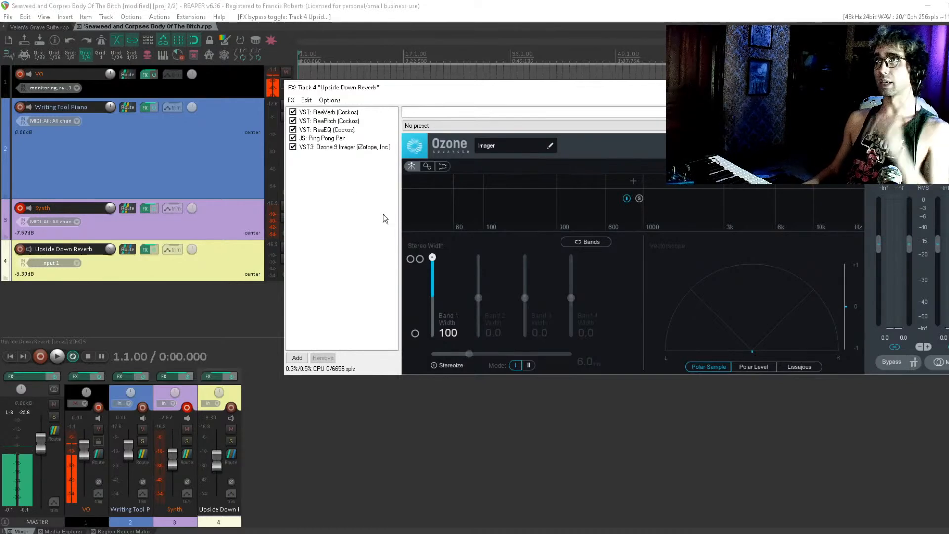
click(293, 147)
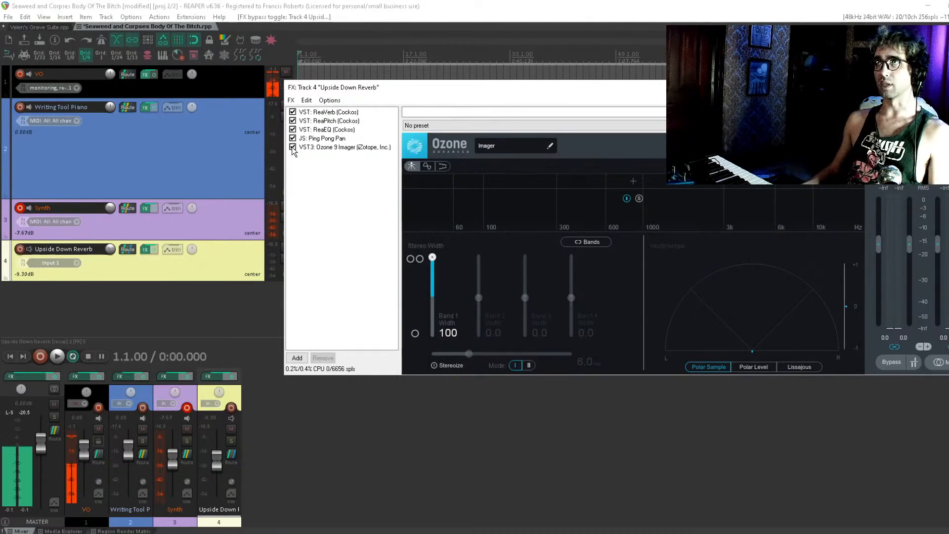
Close the Upside Down Reverb FX window and disarm the Synth track.
key(Escape)
click(70, 157)
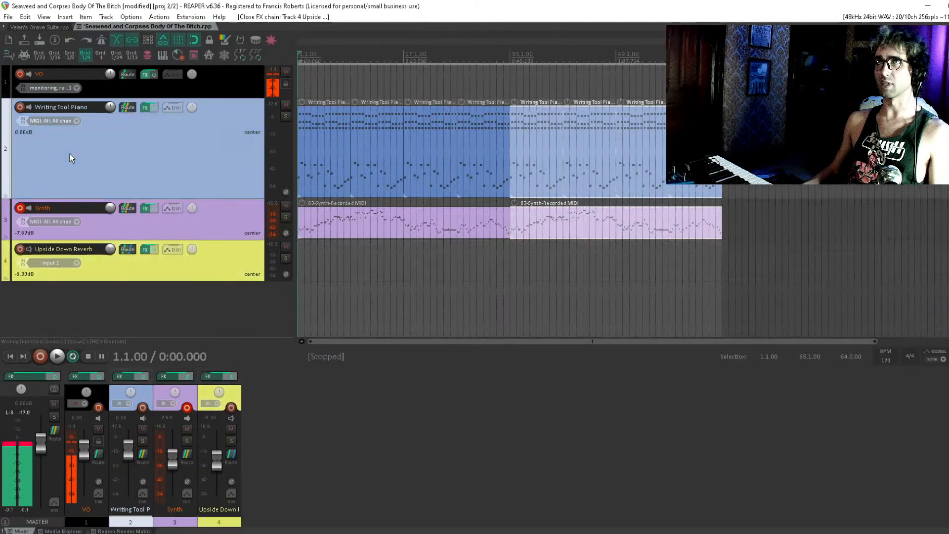
click(20, 208)
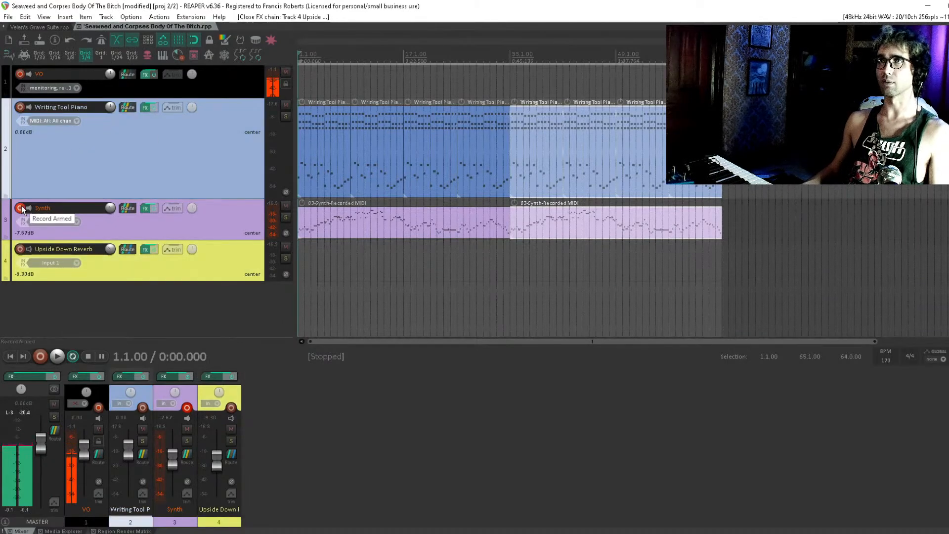
Open the master track's FX chain and enable Super VHS and Master Limiter alongside CLA MixDown Stereo.
click(34, 376)
click(25, 77)
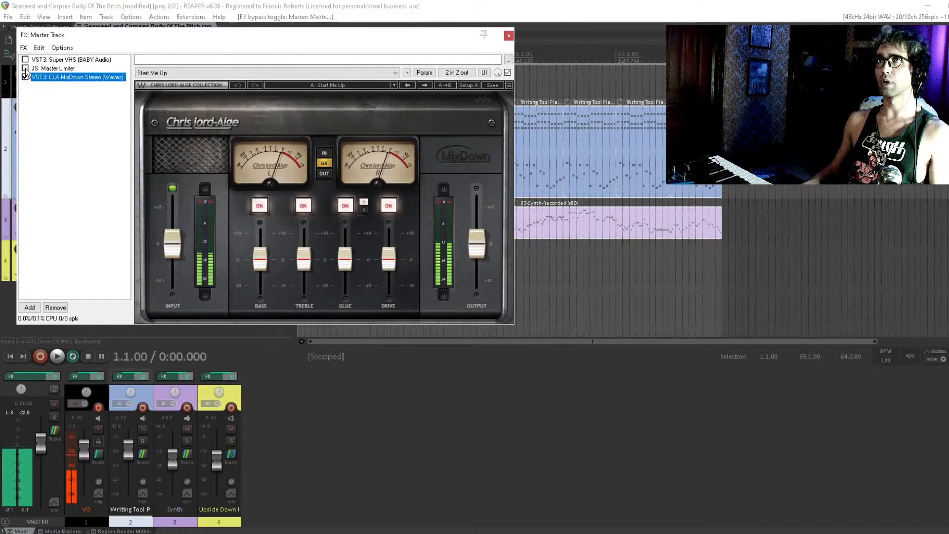
click(25, 60)
click(25, 68)
click(36, 118)
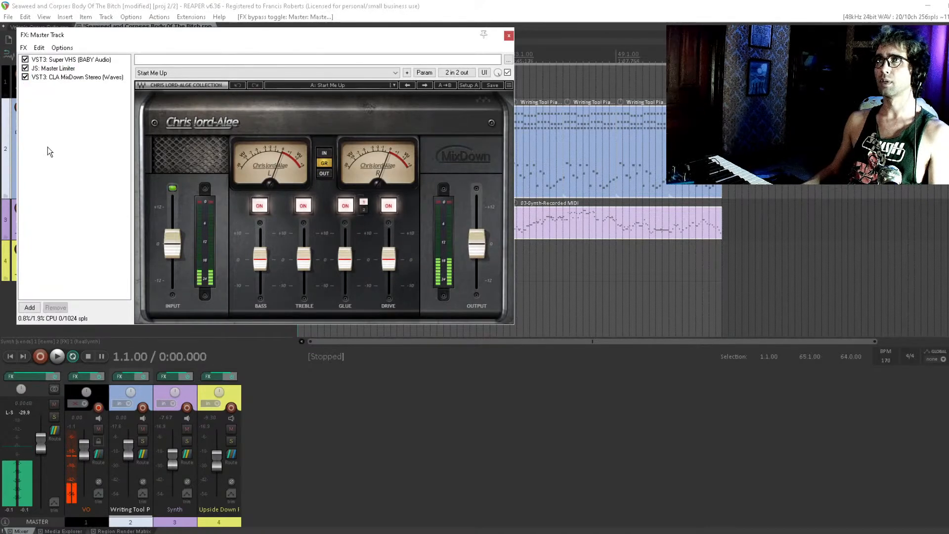
Bypass CLA MixDown Stereo on the master track and compare playback with Super VHS on and off.
click(25, 77)
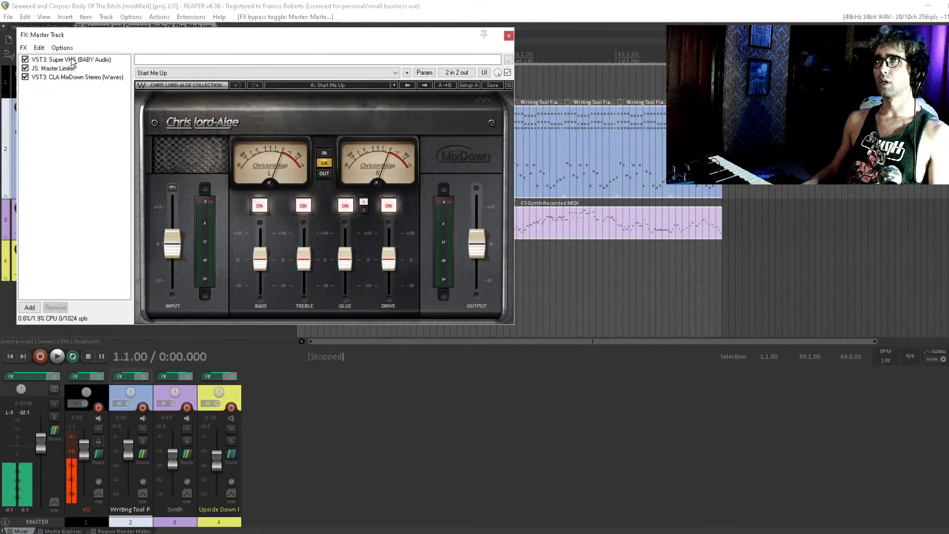
click(25, 69)
click(25, 69)
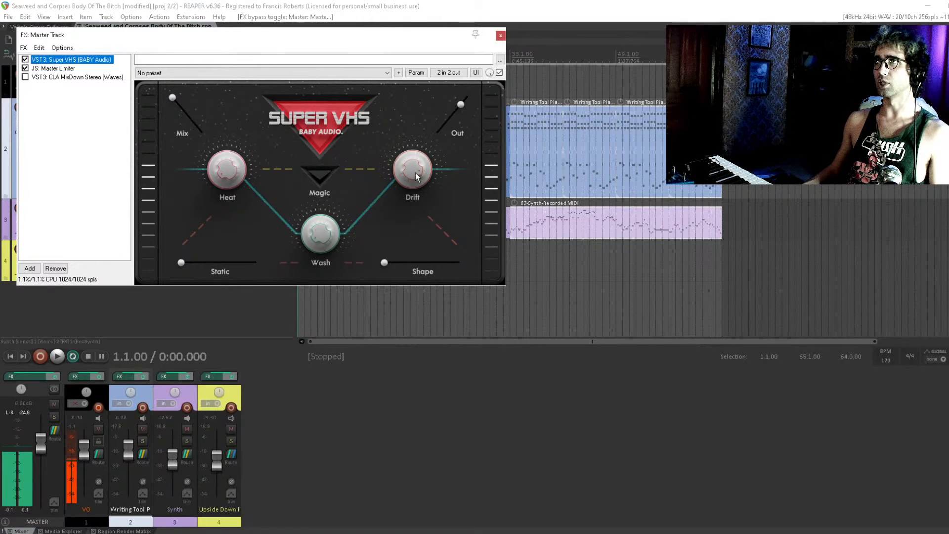
key(space)
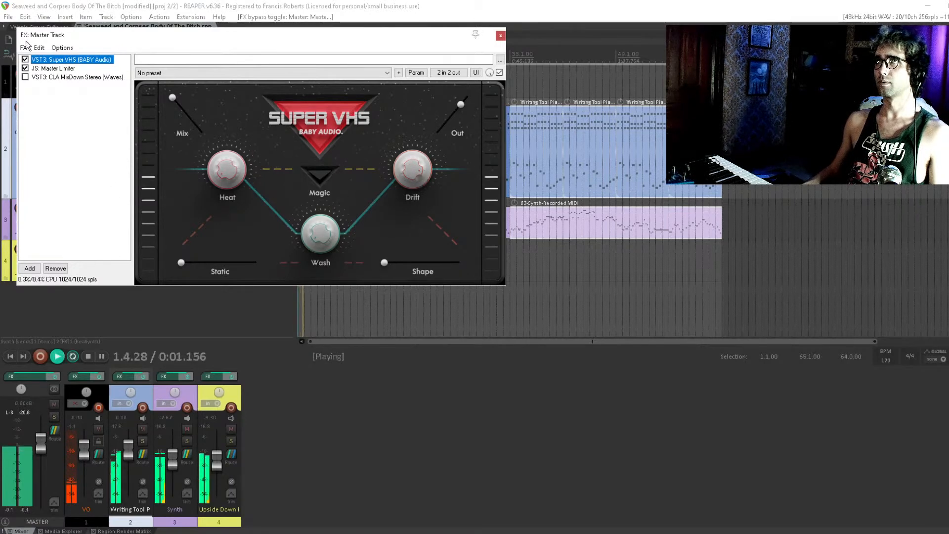
click(24, 59)
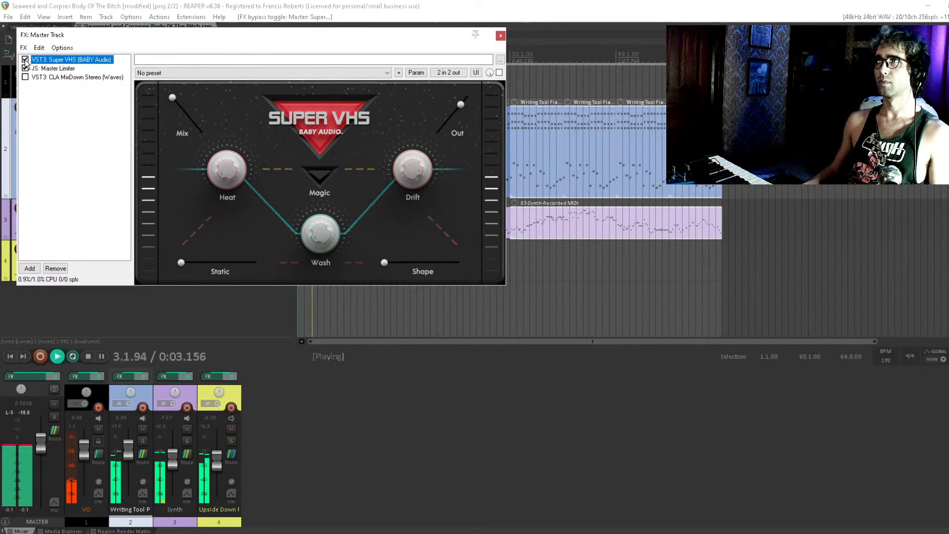
key(space)
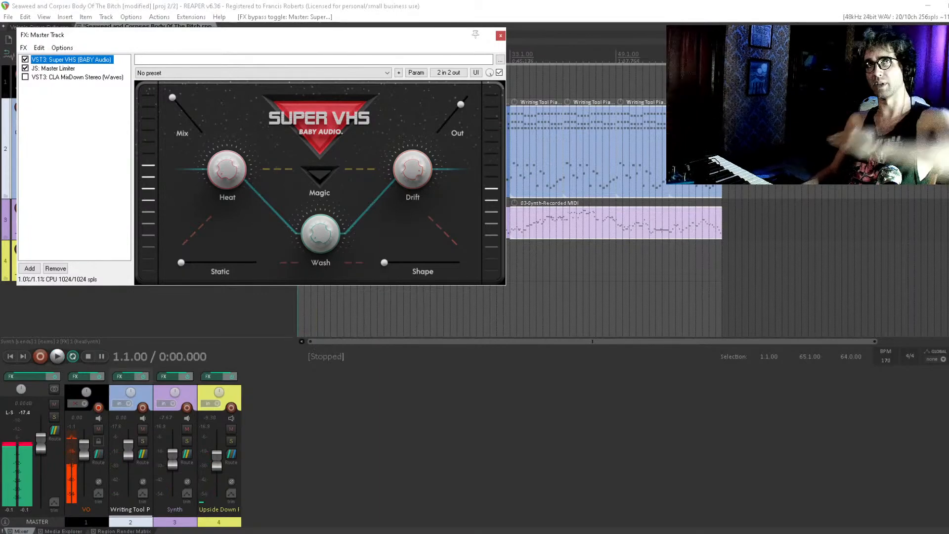
Switch CLA MixDown Stereo back on in the master FX chain, and audition the arrangement from the start with the window closed.
click(25, 78)
key(Escape)
key(space)
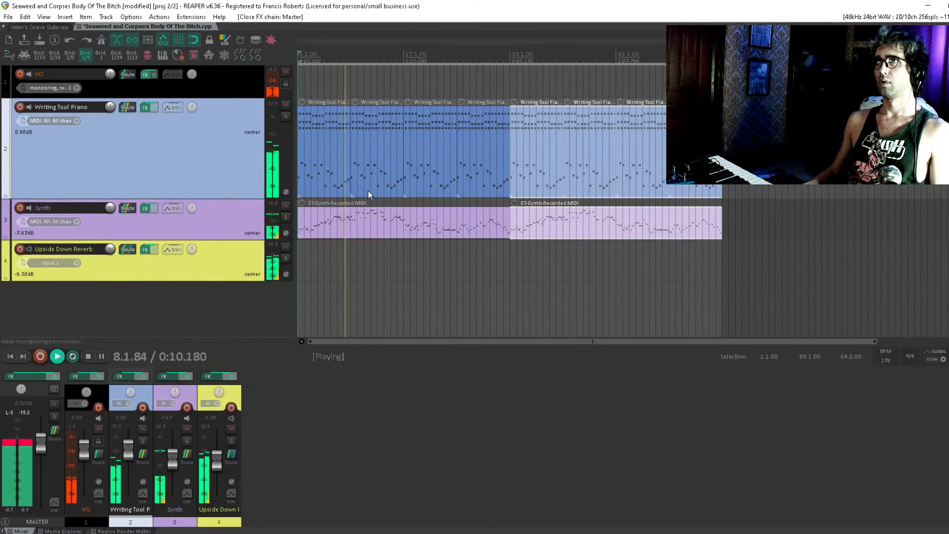
key(space)
click(227, 218)
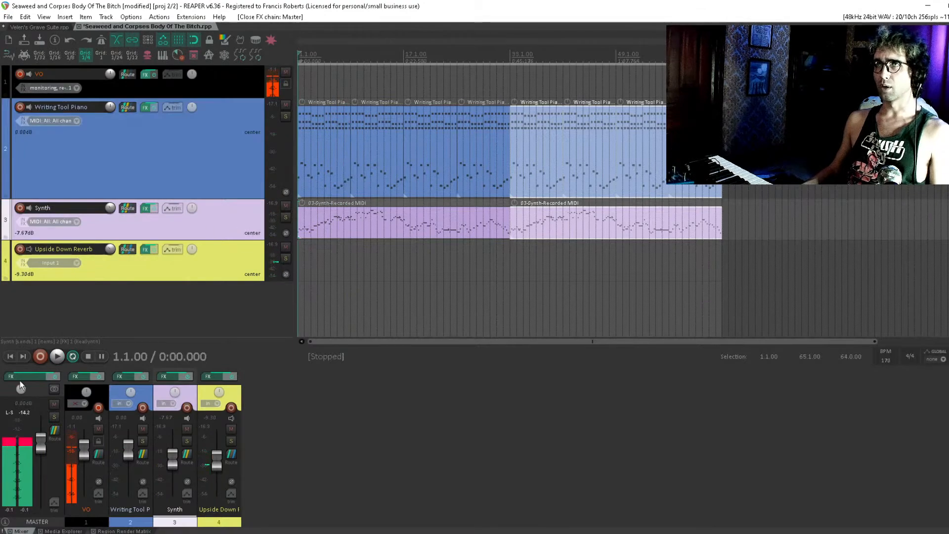
Toggle the bypass of CLA MixDown Stereo and Super VHS in the master track's FX chain, and close its window.
click(25, 77)
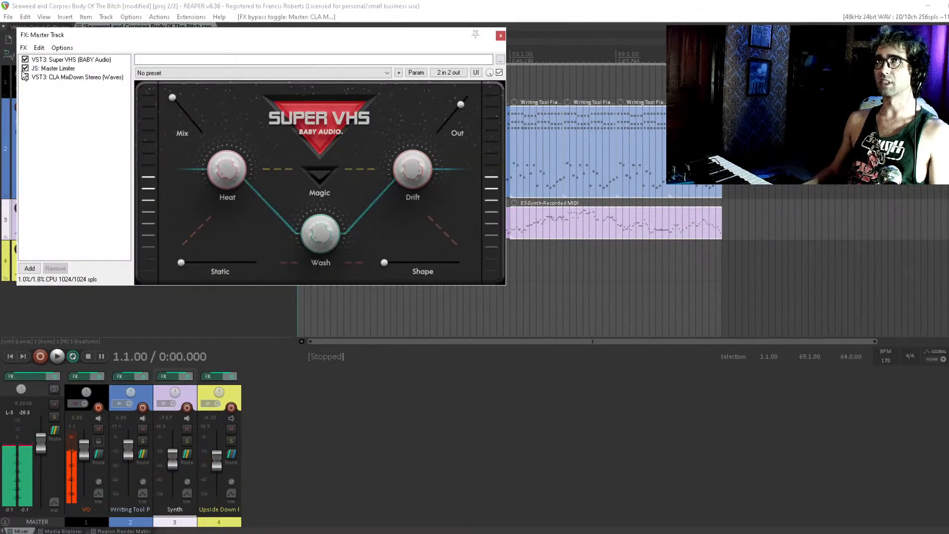
click(25, 61)
key(Escape)
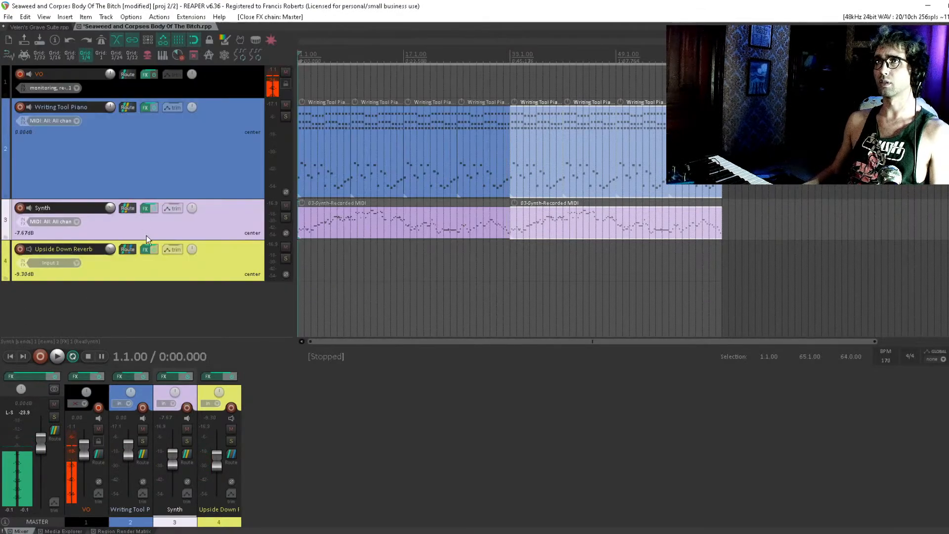
Open the FX chain of the Upside Down Reverb track and duplicate the track.
click(147, 251)
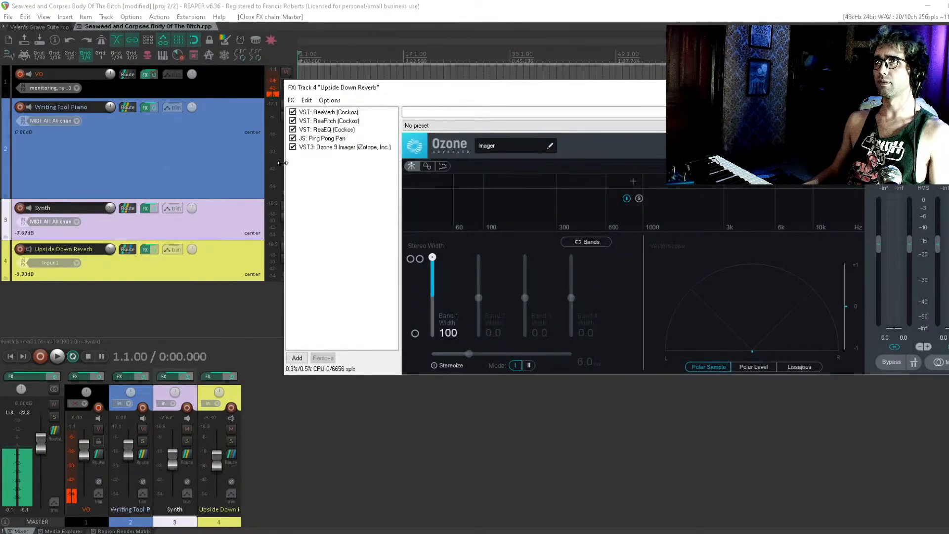
right_click(201, 275)
click(183, 302)
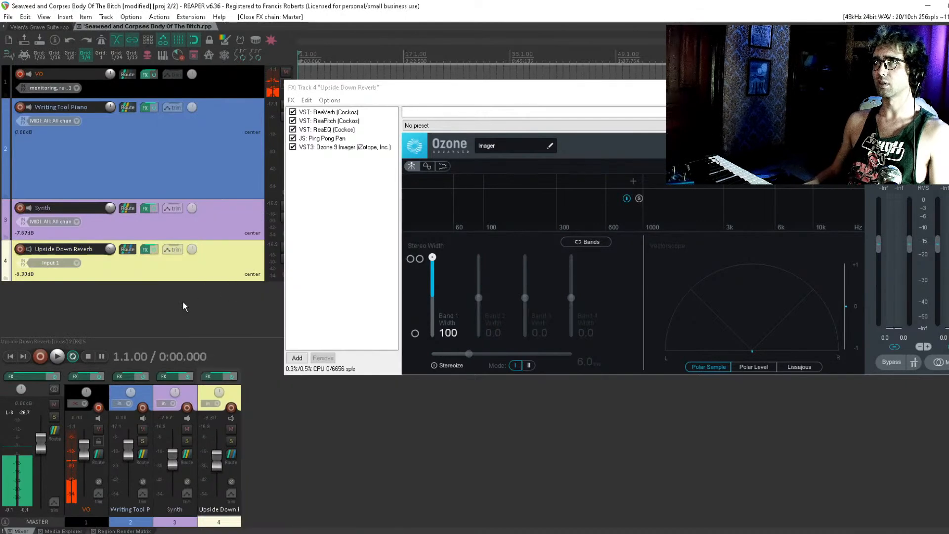
click(181, 302)
key(ctrl+shift+d)
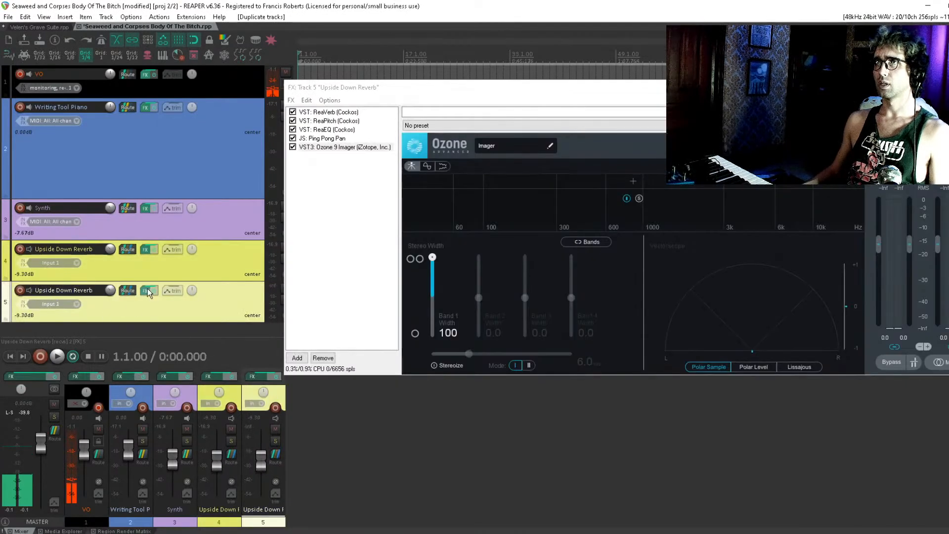
Remove Ozone 9 Imager from the duplicated Upside Down Reverb track's FX chain and close the FX windows.
click(323, 184)
key(Escape)
click(311, 218)
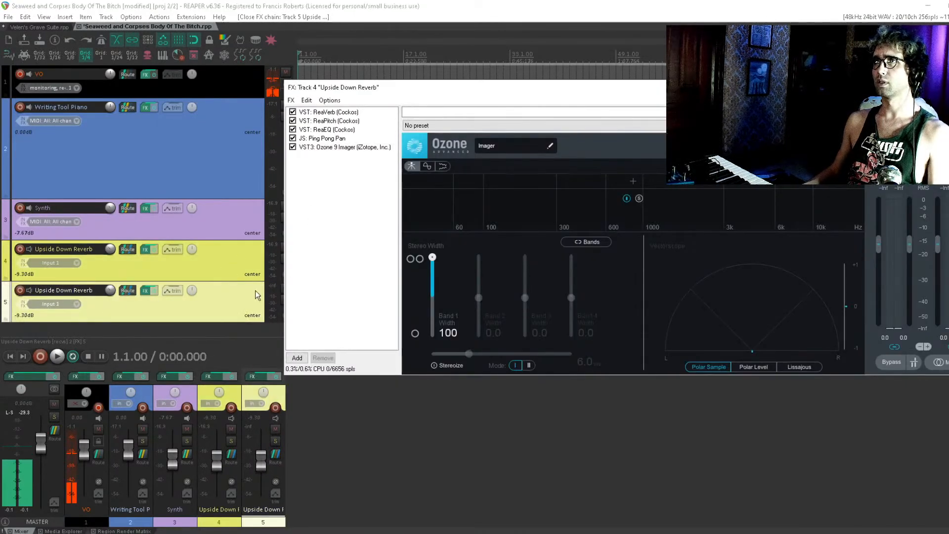
key(Escape)
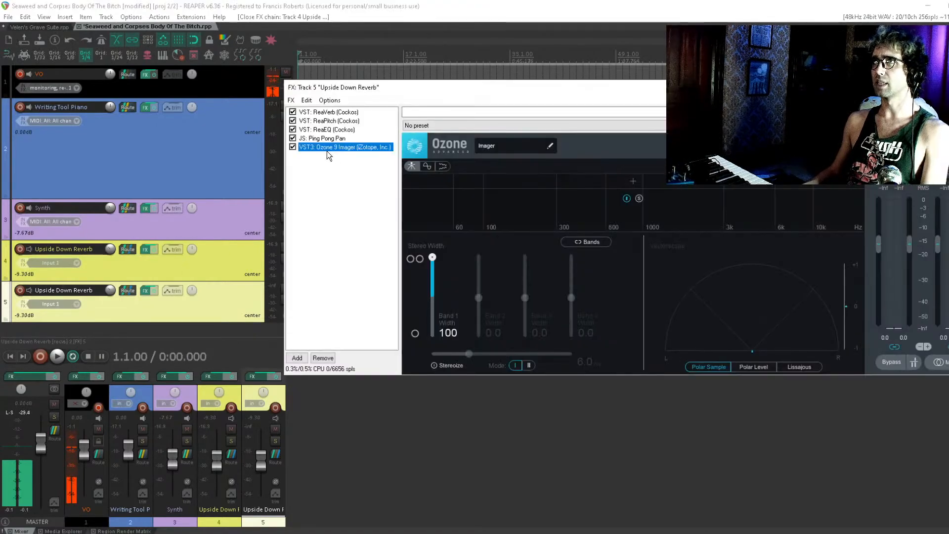
alt+click(326, 148)
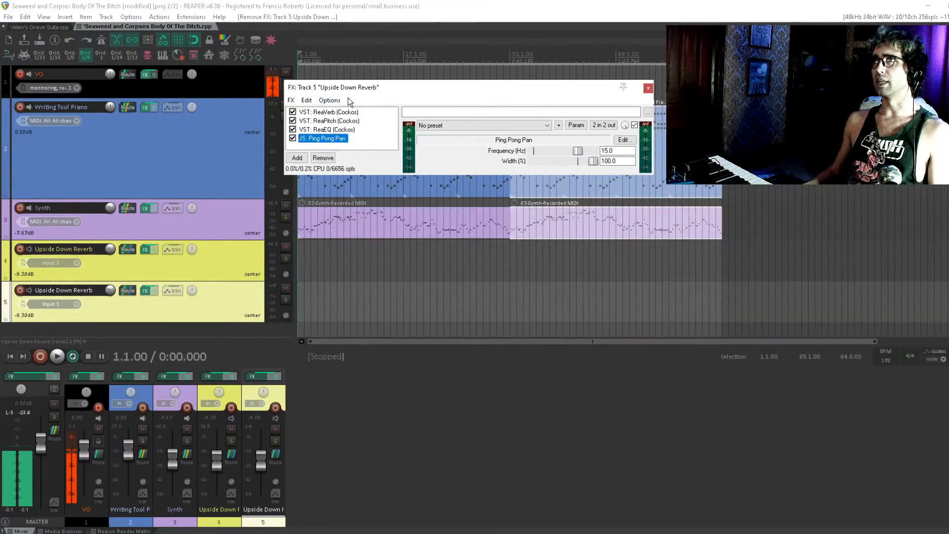
key(Escape)
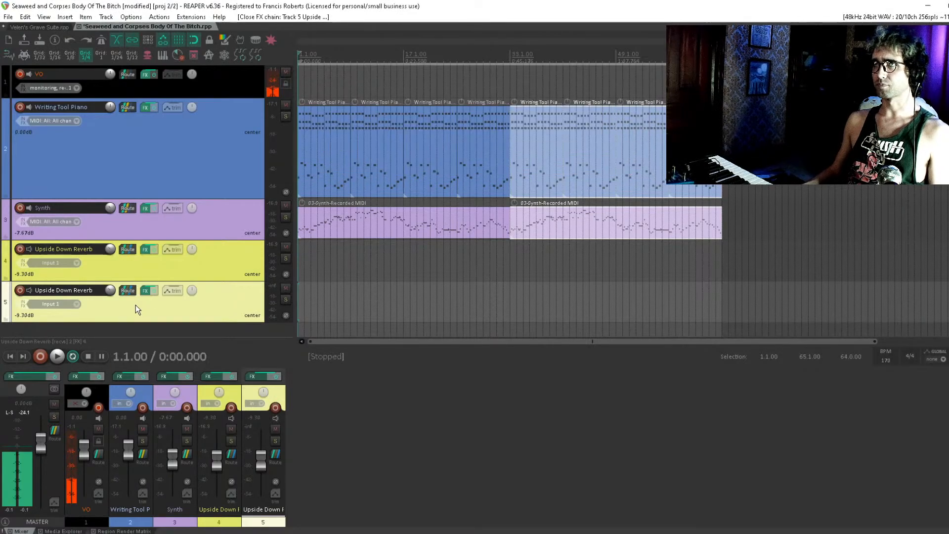
Save the duplicated reverb track as a track template named Upside Down Reaverb.
right_click(126, 304)
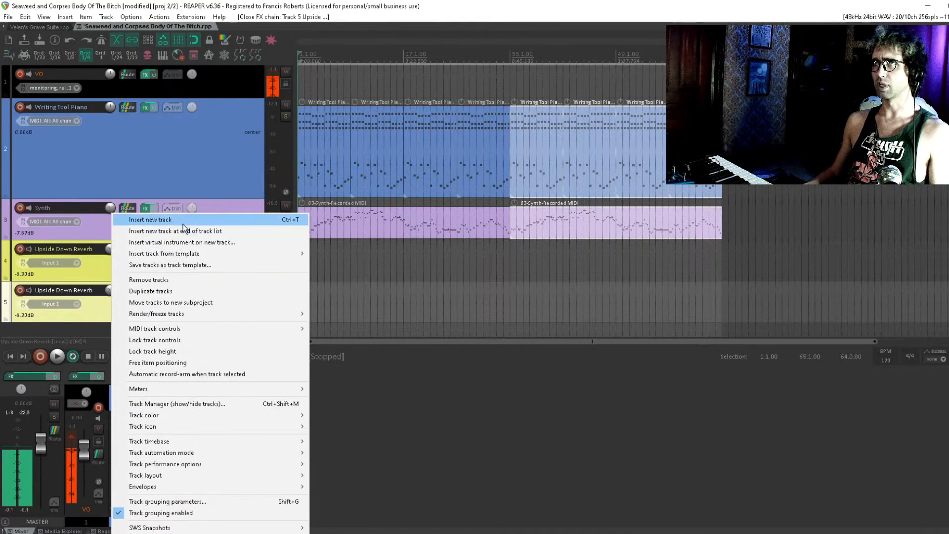
click(188, 262)
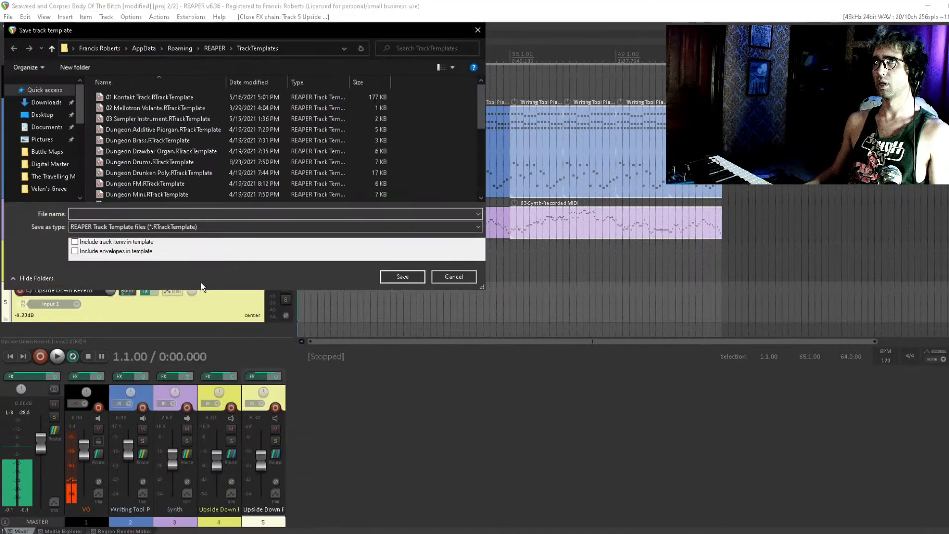
text(Upside Down Reaverb)
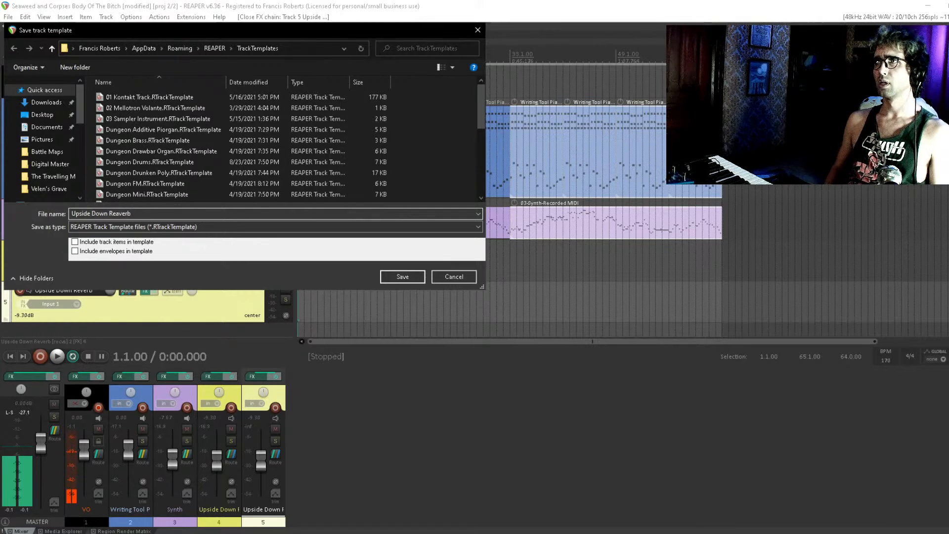
key(Return)
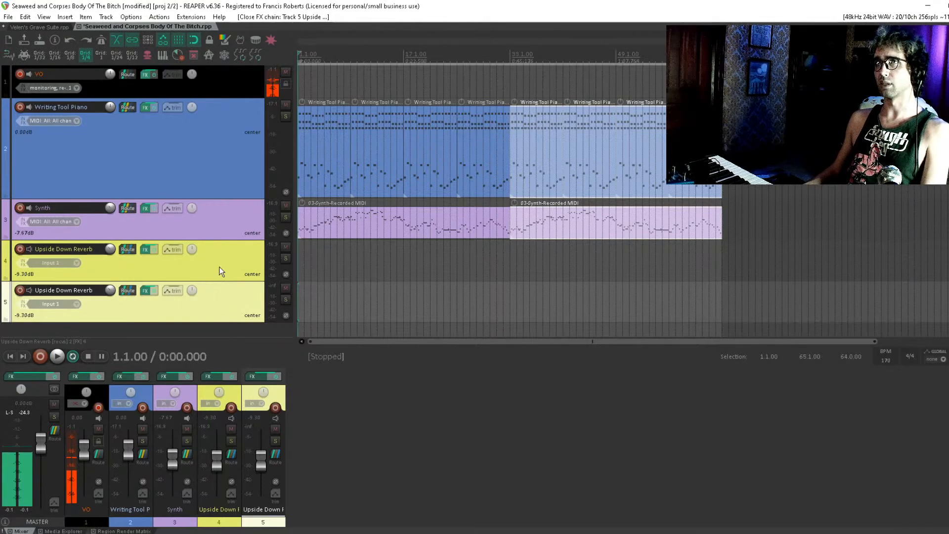
Delete the duplicated Upside Down Reverb track and select the Writing Tool Piano track.
key(Delete)
key(Return)
click(216, 149)
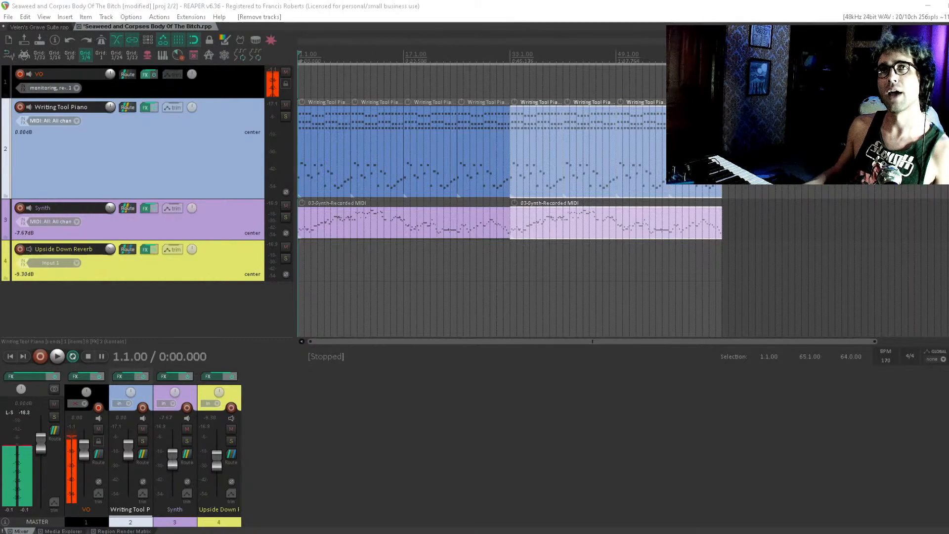
Switch to the web browser and open the Valhalla DSP home page from the valhalla reverb search results.
drag(0, 331, 583, 1)
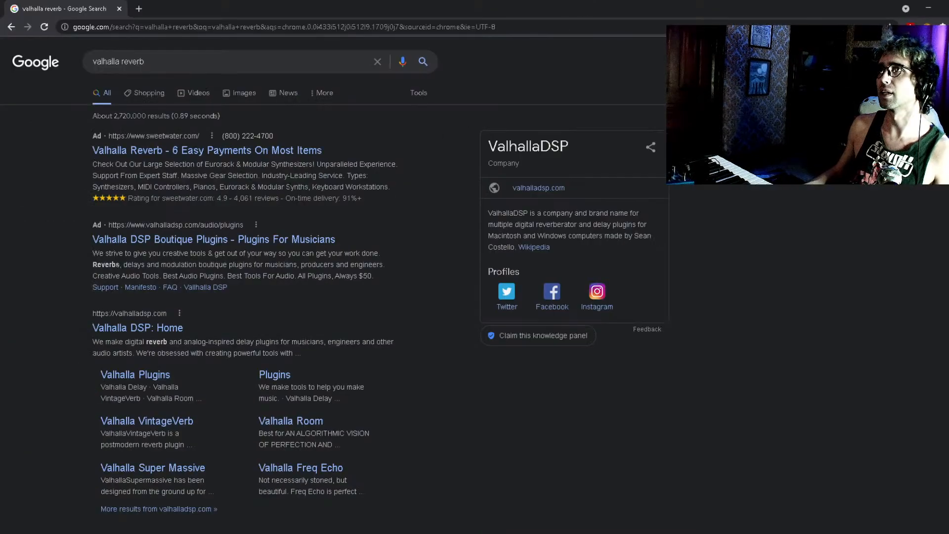
click(157, 151)
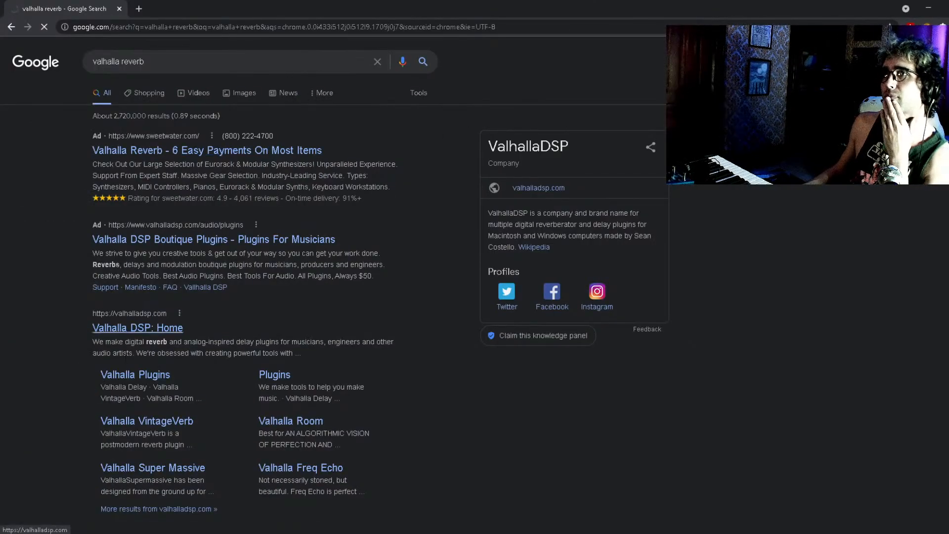
click(139, 331)
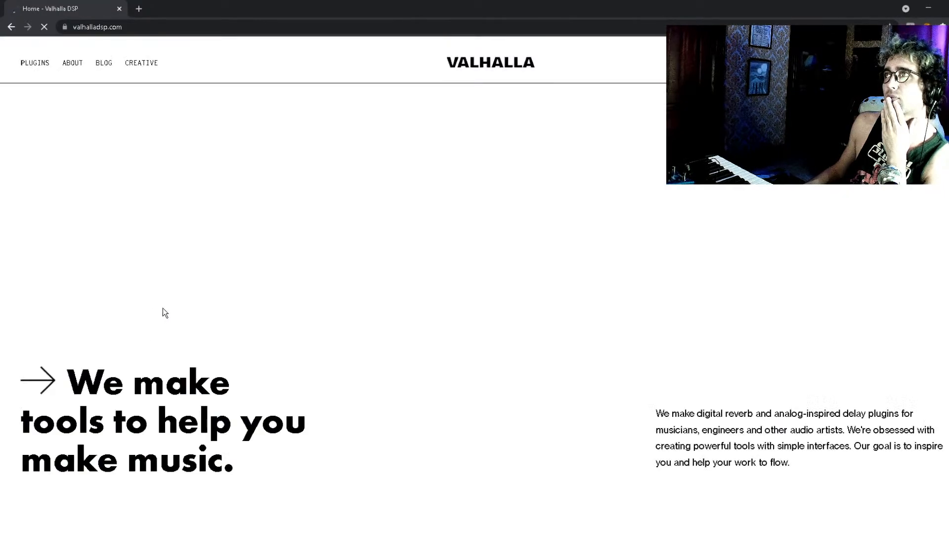
Open the Valhalla Super Massive page from the plugin list and review its downloads, modes and other features.
scroll(263, 371, down, 5)
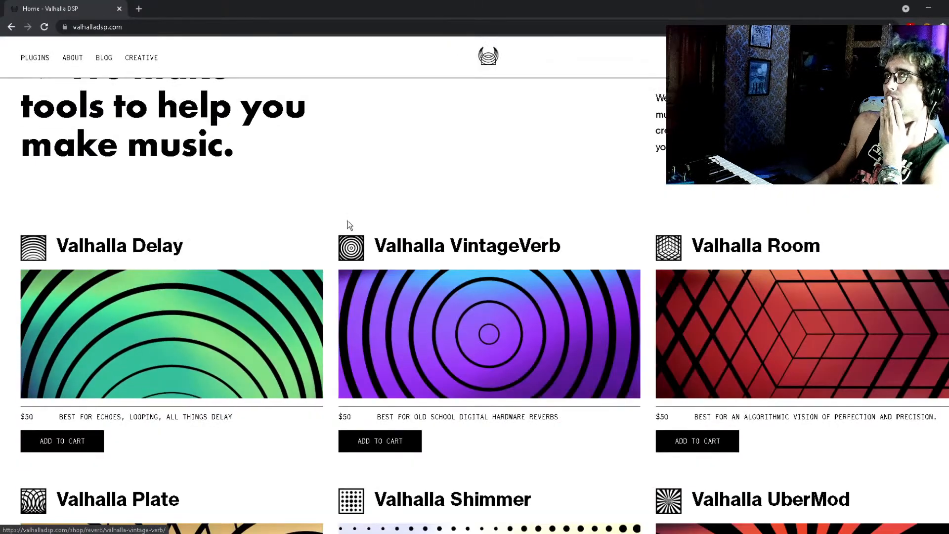
scroll(519, 211, down, 2)
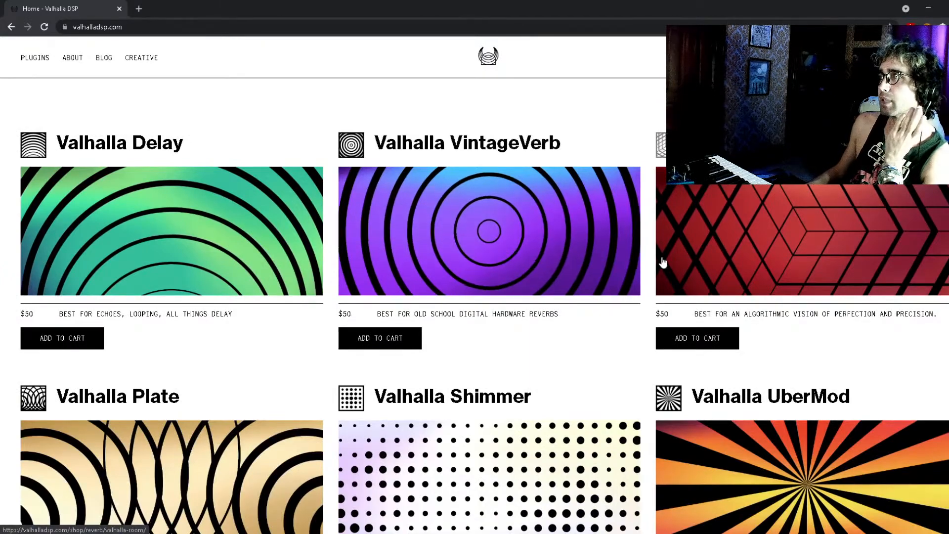
scroll(663, 262, down, 2)
scroll(663, 262, up, 2)
scroll(633, 277, down, 3)
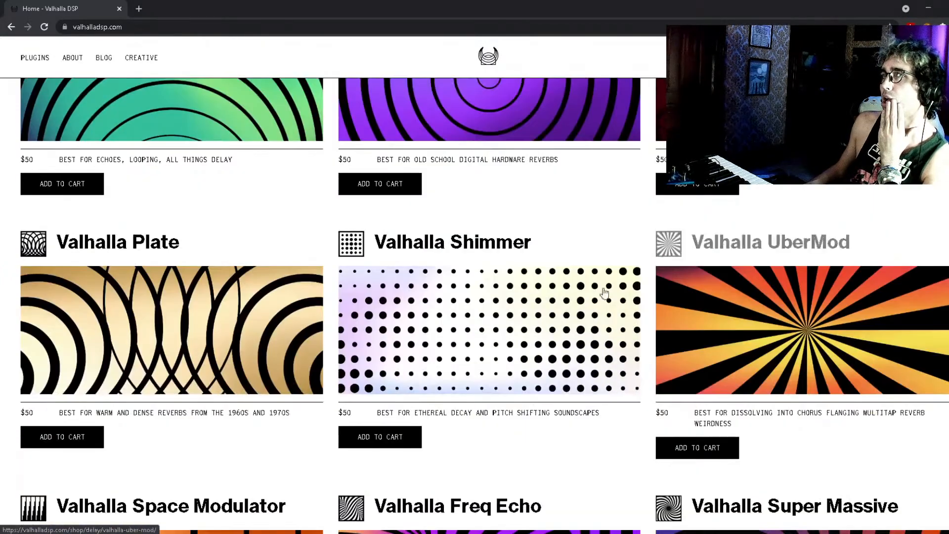
scroll(97, 420, down, 5)
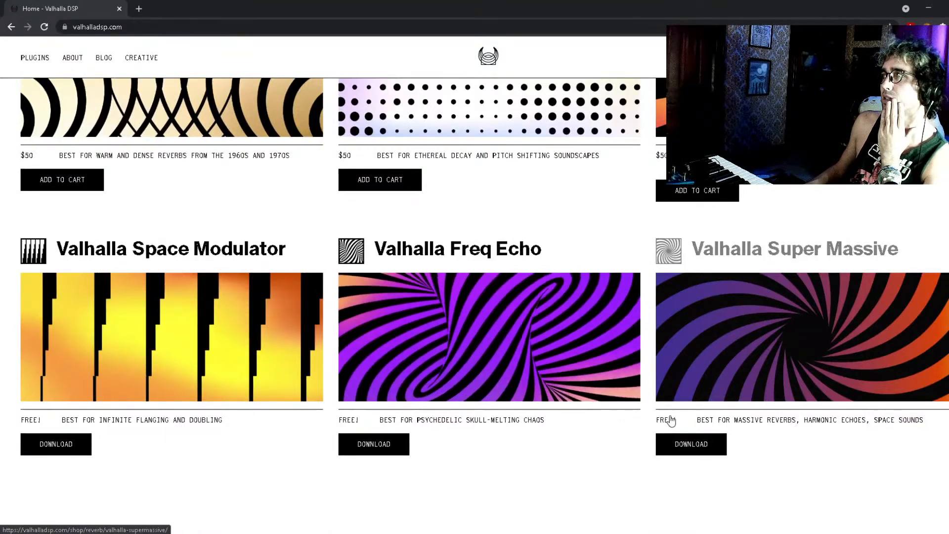
scroll(669, 418, down, 1)
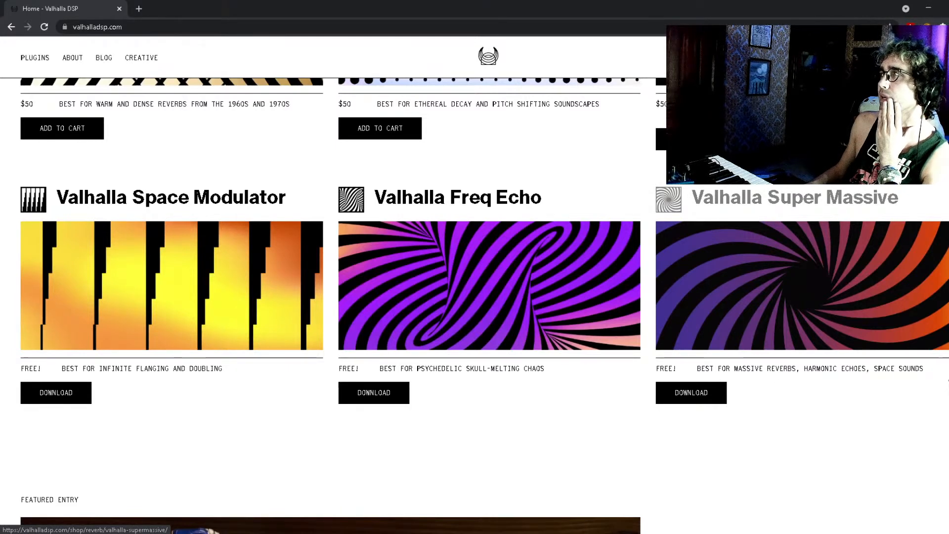
click(699, 396)
scroll(687, 393, down, 10)
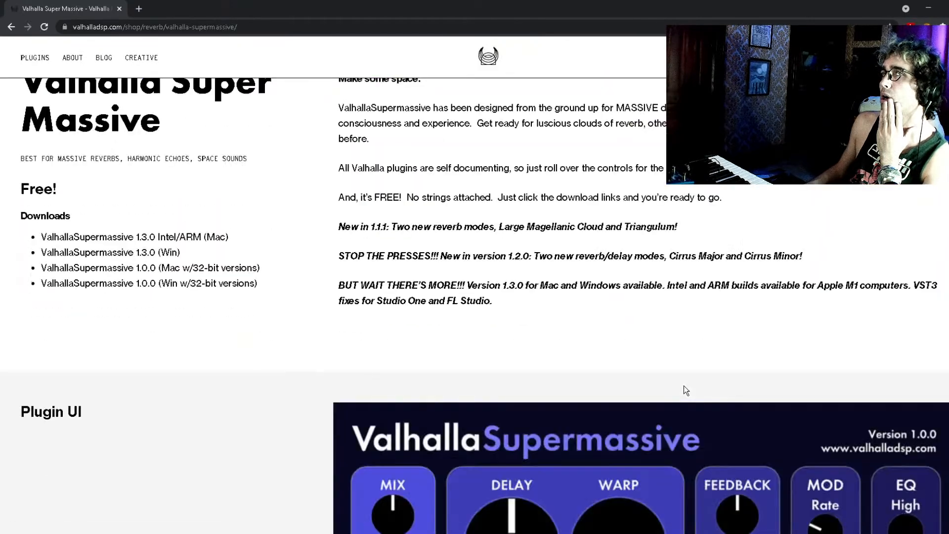
scroll(686, 390, down, 6)
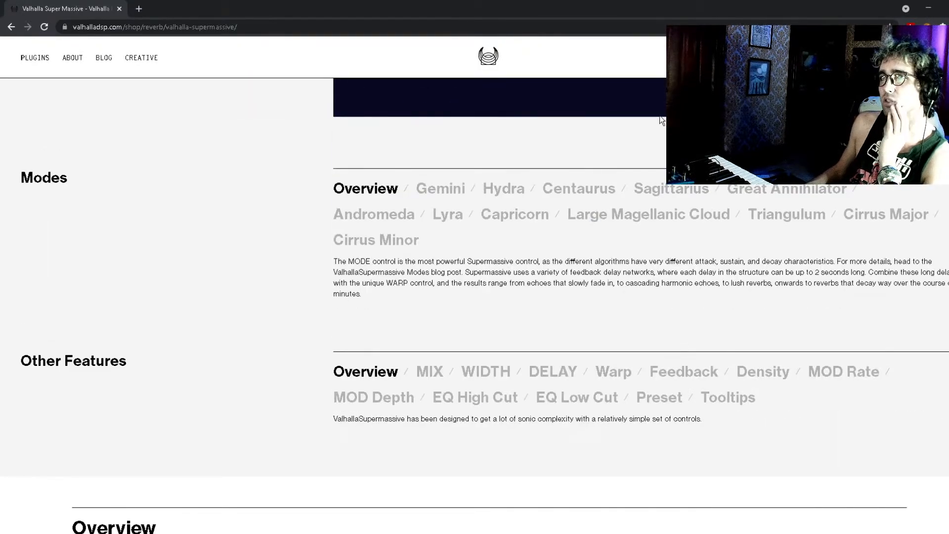
scroll(596, 59, up, 16)
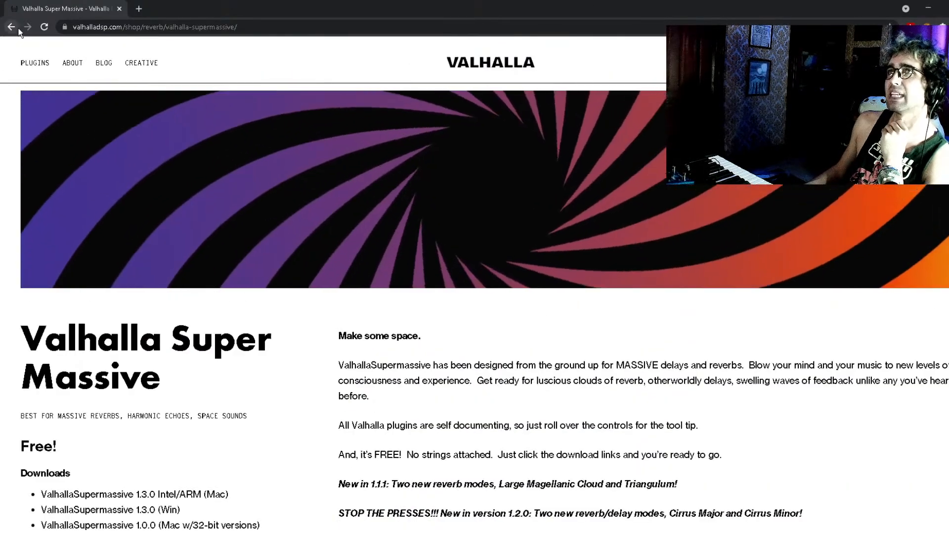
Return to the Valhalla DSP home page and compare the paid and free plugins, their prices and descriptions.
click(13, 28)
scroll(485, 333, down, 5)
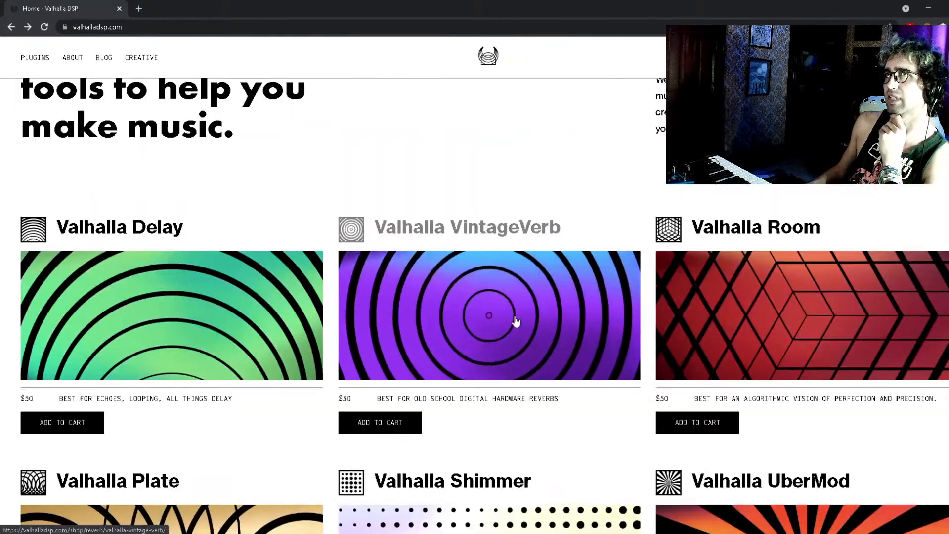
scroll(643, 311, down, 2)
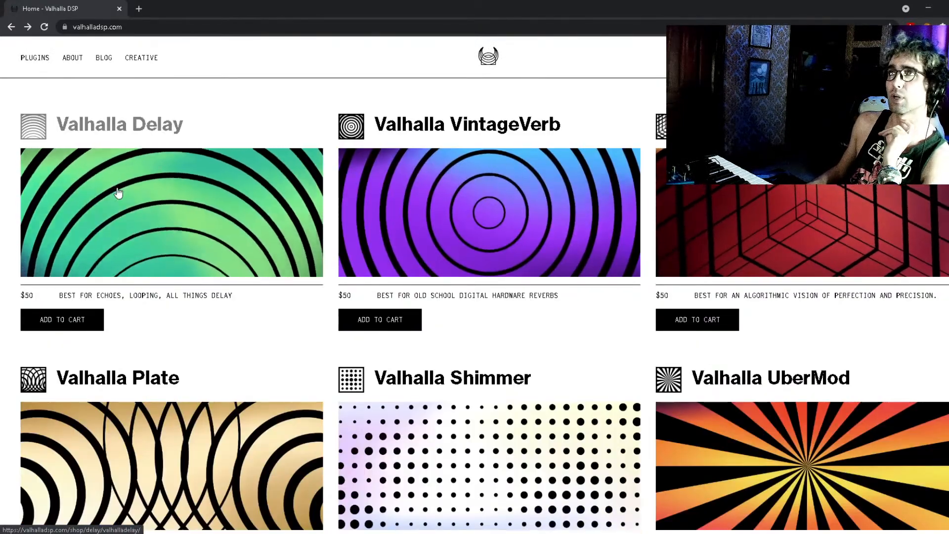
scroll(123, 223, down, 4)
scroll(181, 273, up, 3)
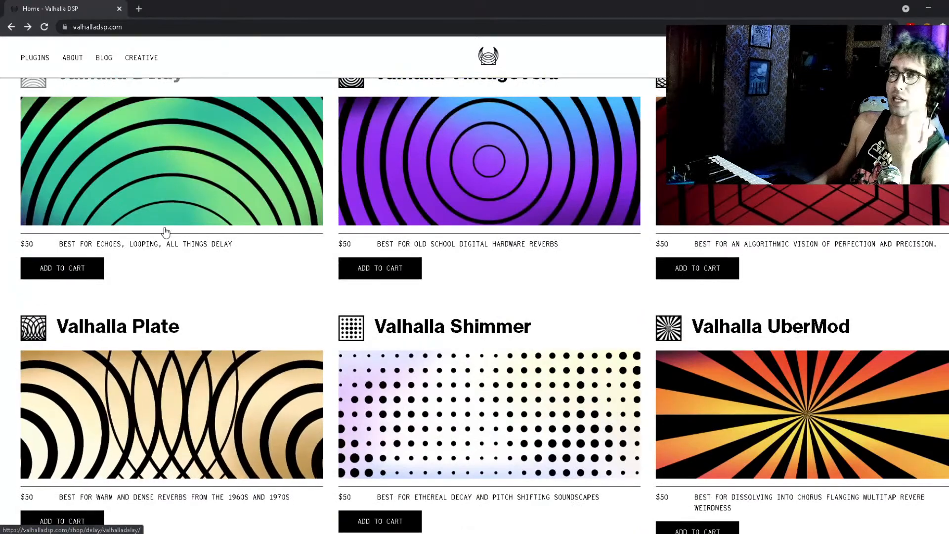
scroll(732, 229, down, 4)
scroll(747, 227, down, 3)
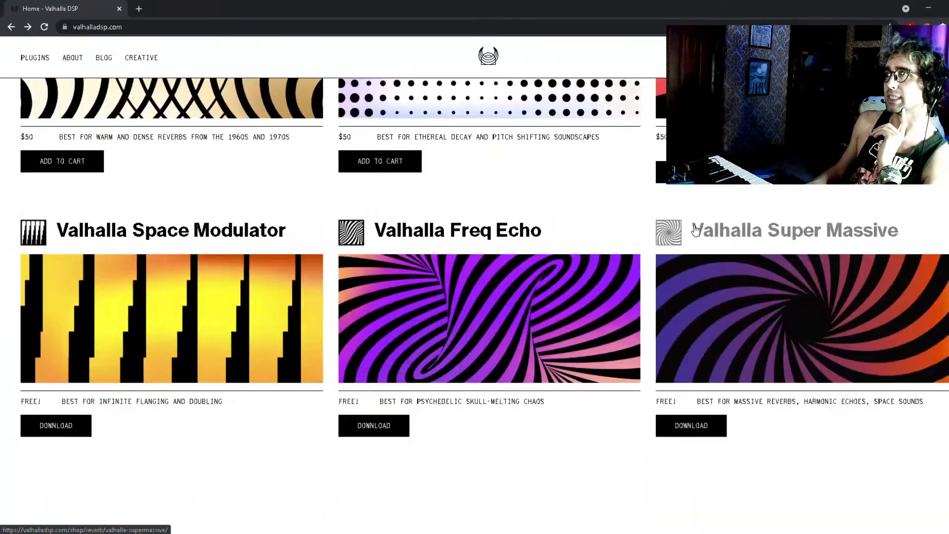
scroll(335, 227, up, 12)
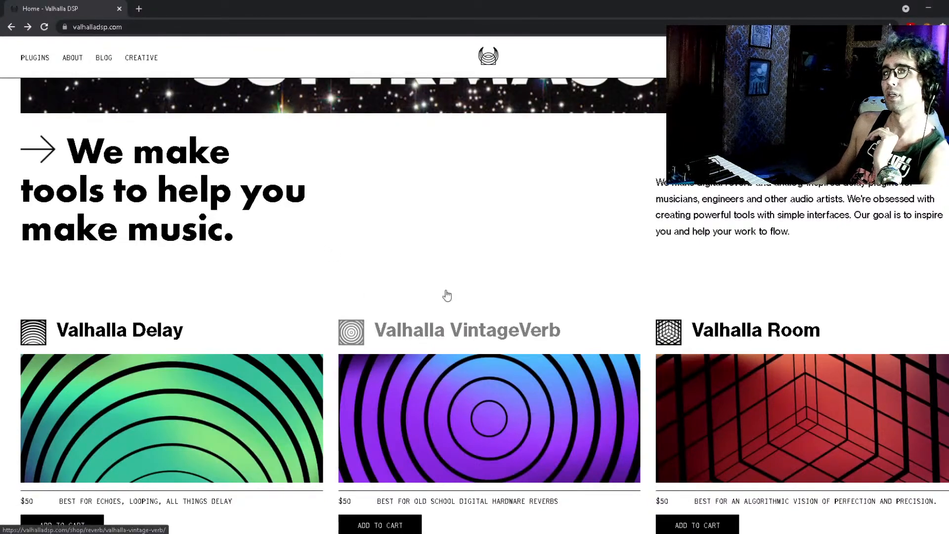
scroll(492, 202, down, 12)
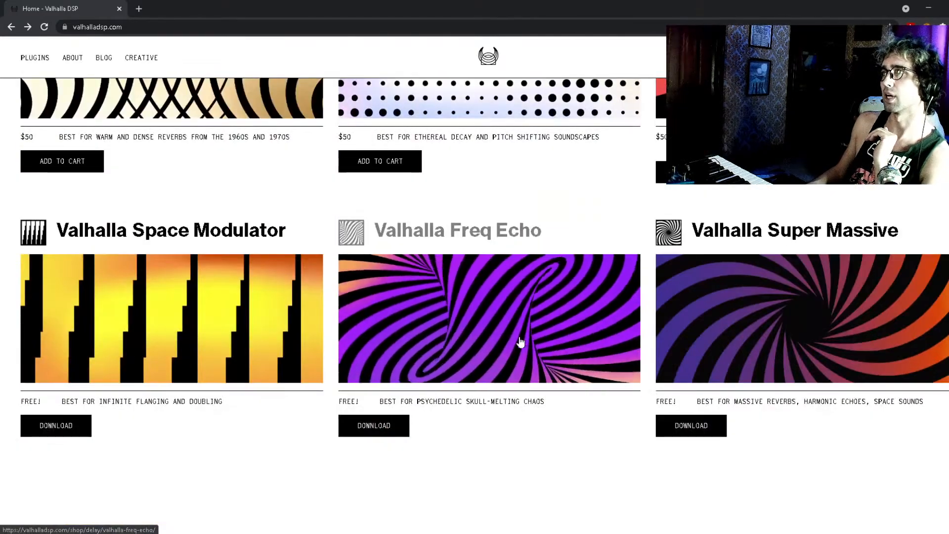
scroll(516, 340, up, 5)
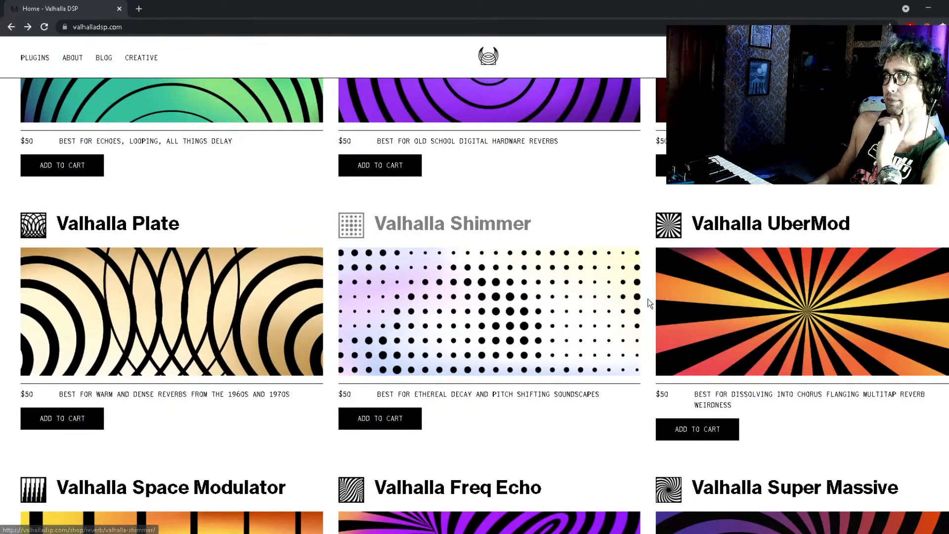
scroll(141, 419, up, 2)
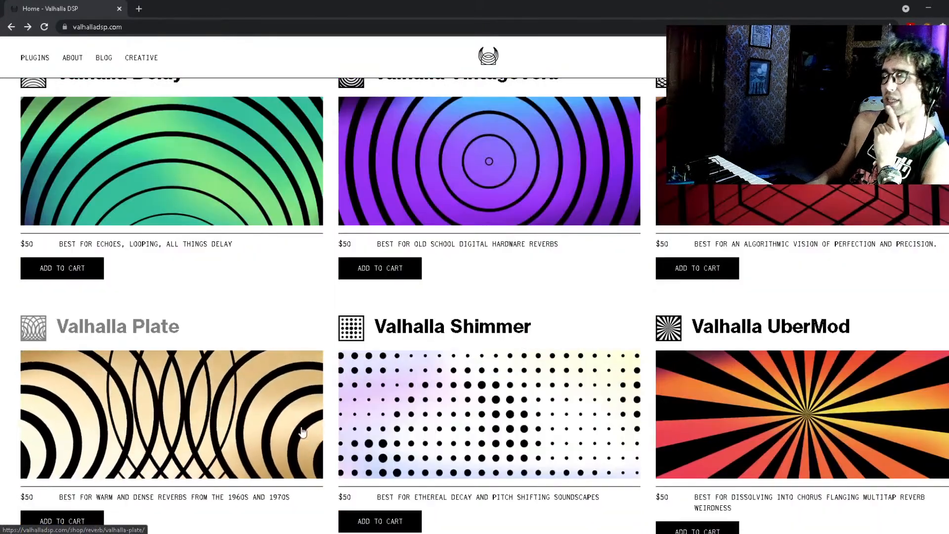
scroll(235, 448, up, 2)
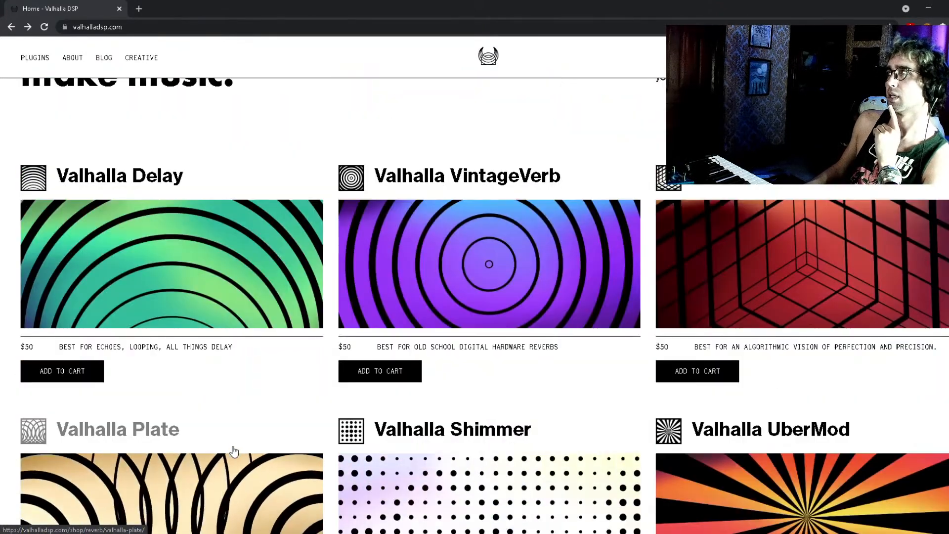
scroll(235, 448, down, 1)
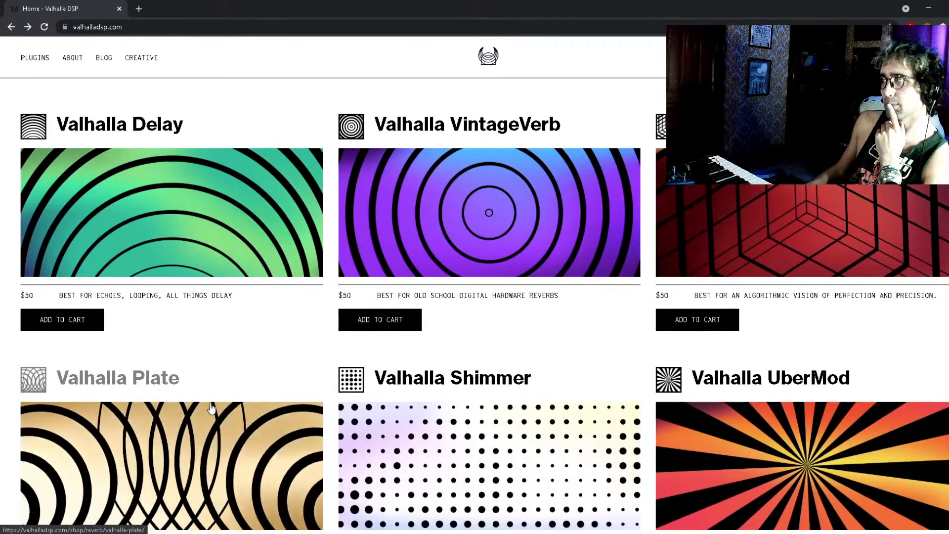
scroll(211, 408, down, 1)
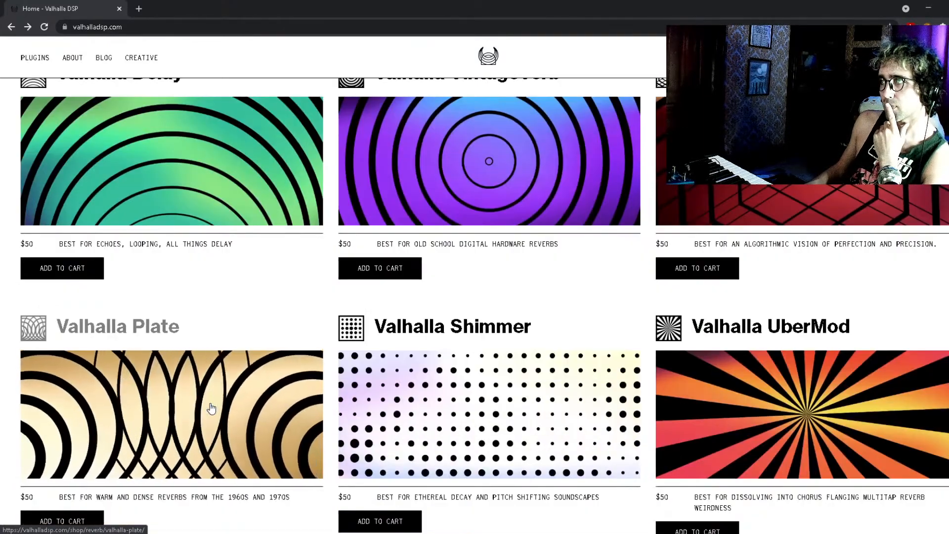
scroll(211, 407, down, 1)
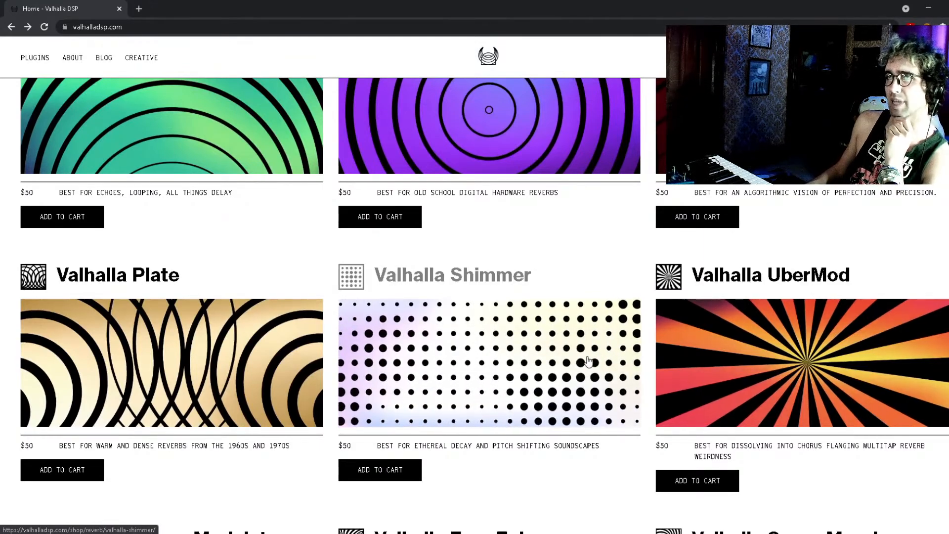
Look through the rest of the Valhalla home page, from the Delay and VintageVerb entries down to the free plugins and featured entry.
scroll(545, 364, up, 3)
scroll(545, 364, down, 2)
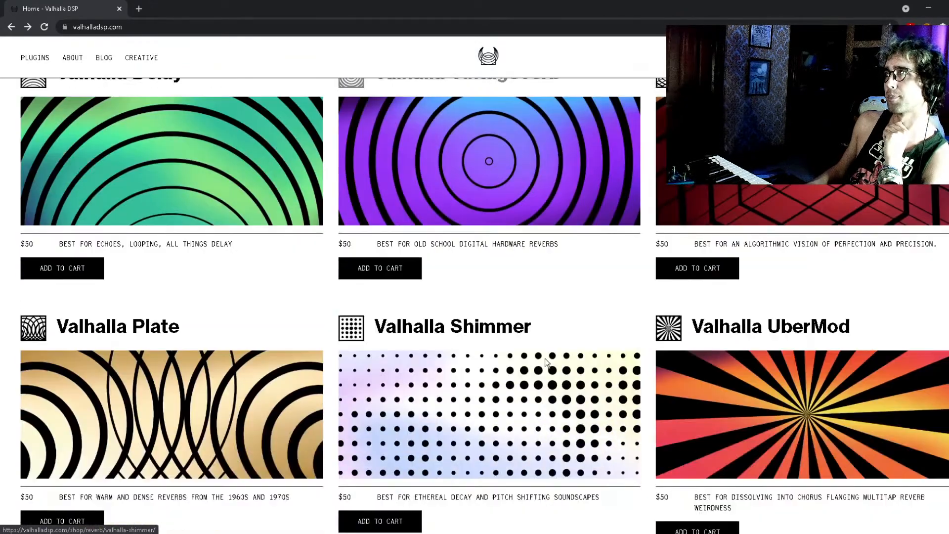
scroll(546, 364, up, 1)
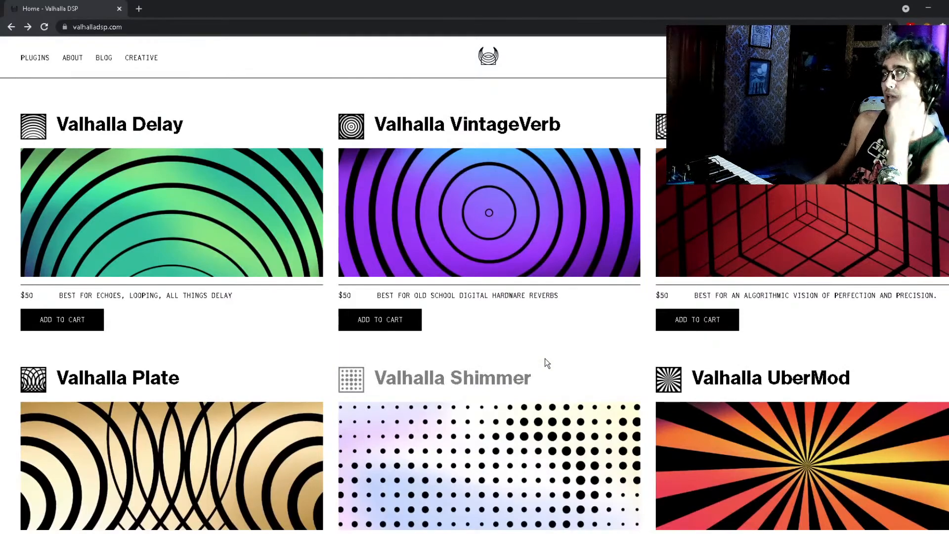
scroll(544, 360, down, 10)
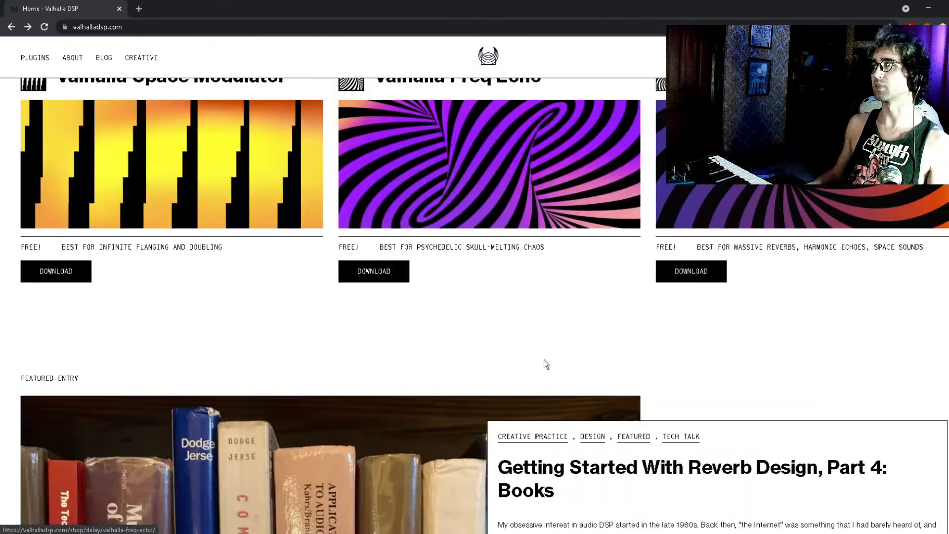
scroll(542, 387, down, 5)
scroll(564, 373, up, 8)
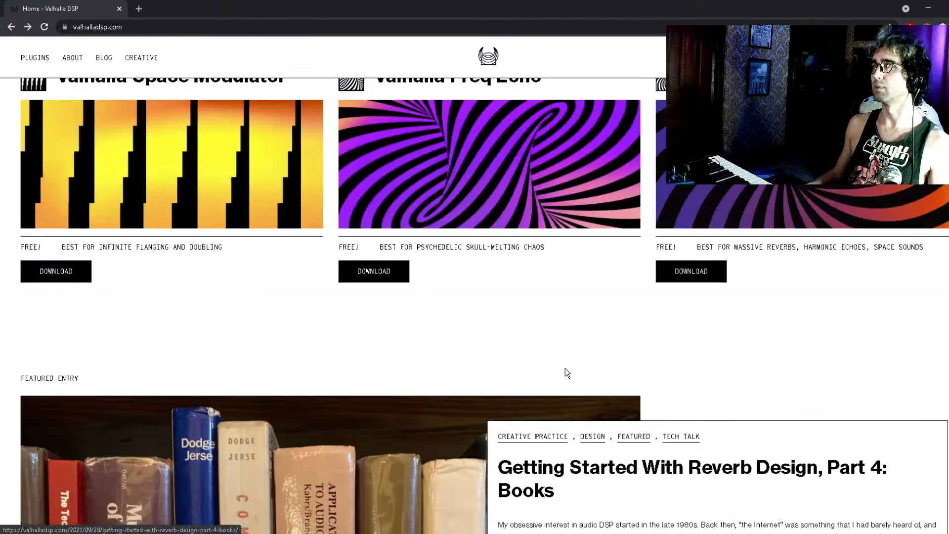
Switch to REAPER, bring up the Velen's Grave Suite project and place the edit cursor at the start of the Body Of The Bitch audio.
click(928, 8)
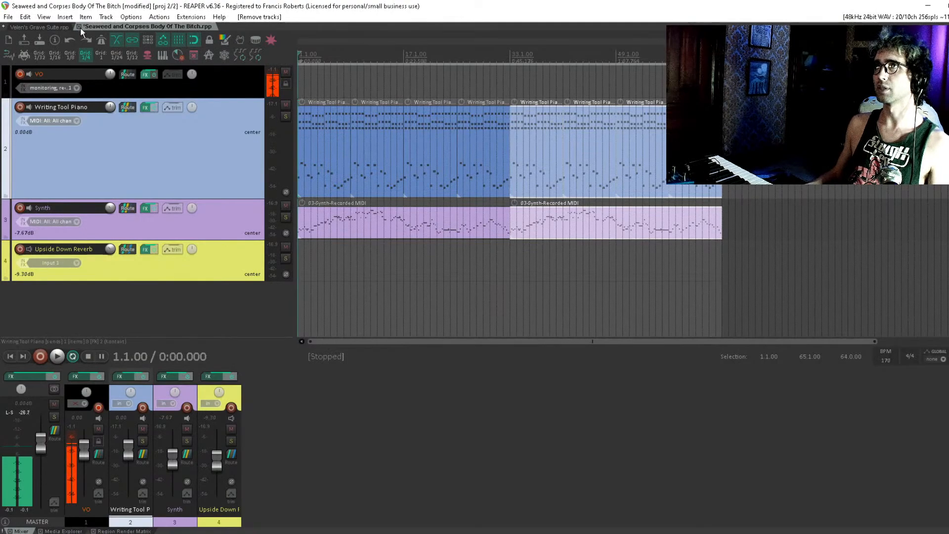
click(52, 28)
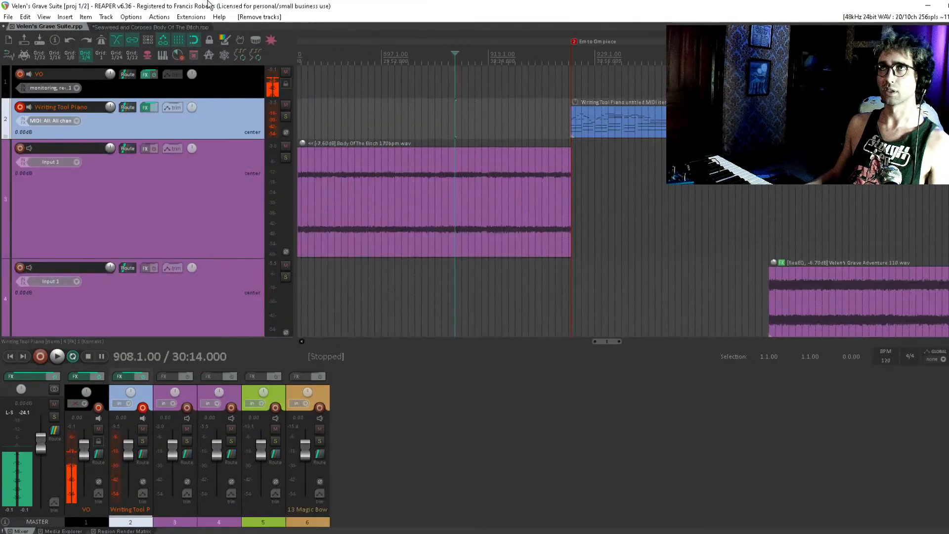
scroll(599, 144, right, 1)
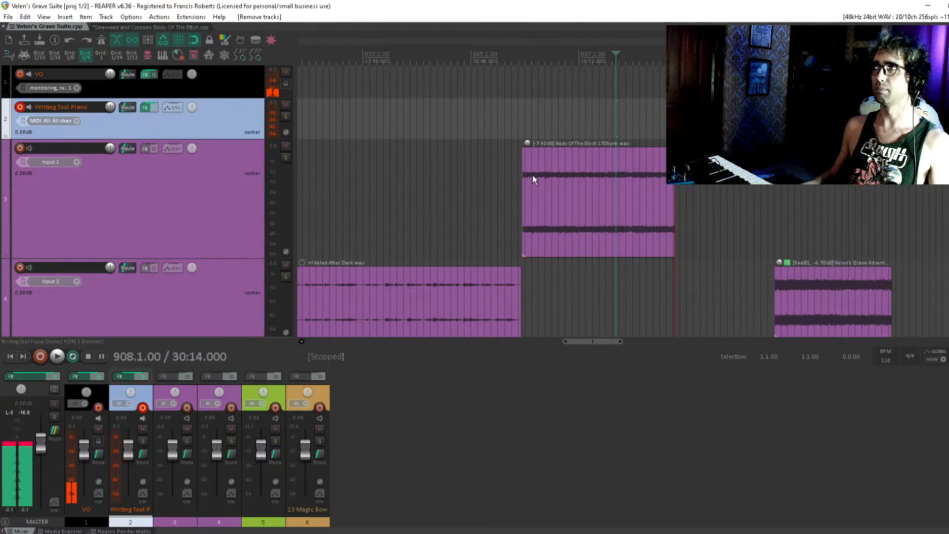
click(523, 115)
scroll(550, 123, right, 2)
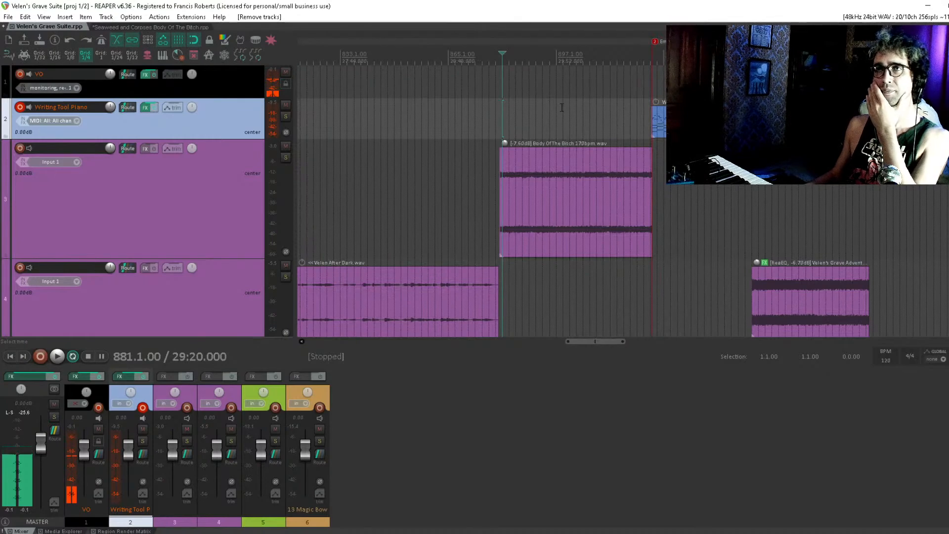
scroll(746, 202, right, 8)
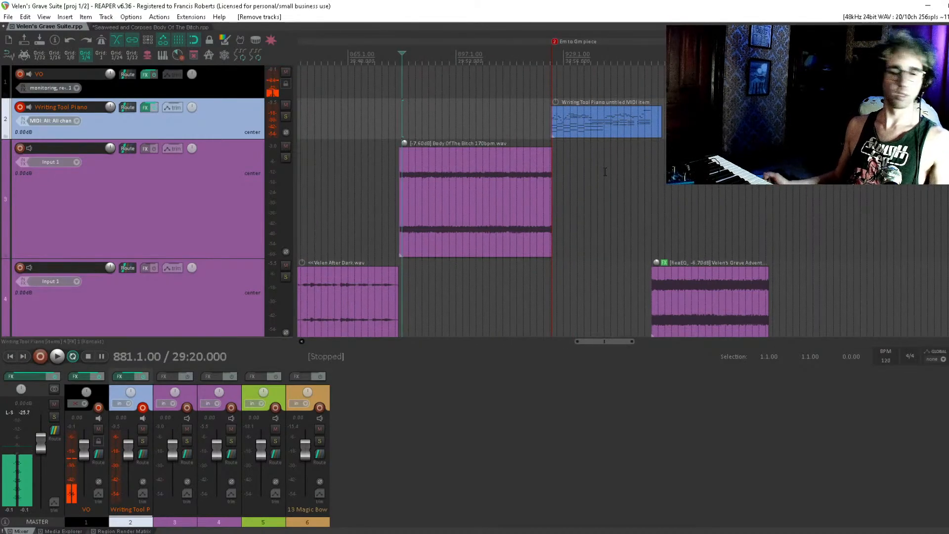
Place the edit cursor at bar 959 by the final Velen's Grave Adventure item and view the neighbouring songs.
click(662, 206)
scroll(663, 207, down, 4)
drag(577, 208, 746, 225)
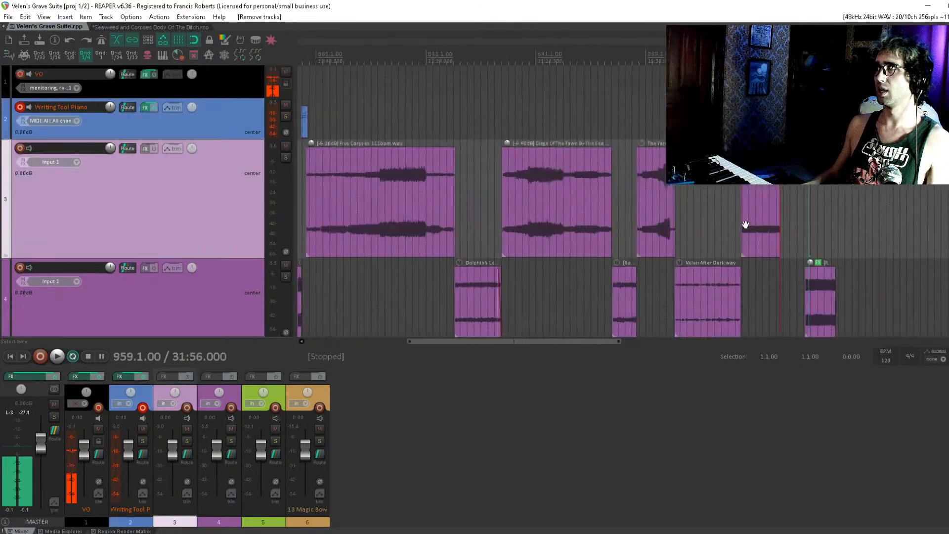
drag(538, 269, 377, 268)
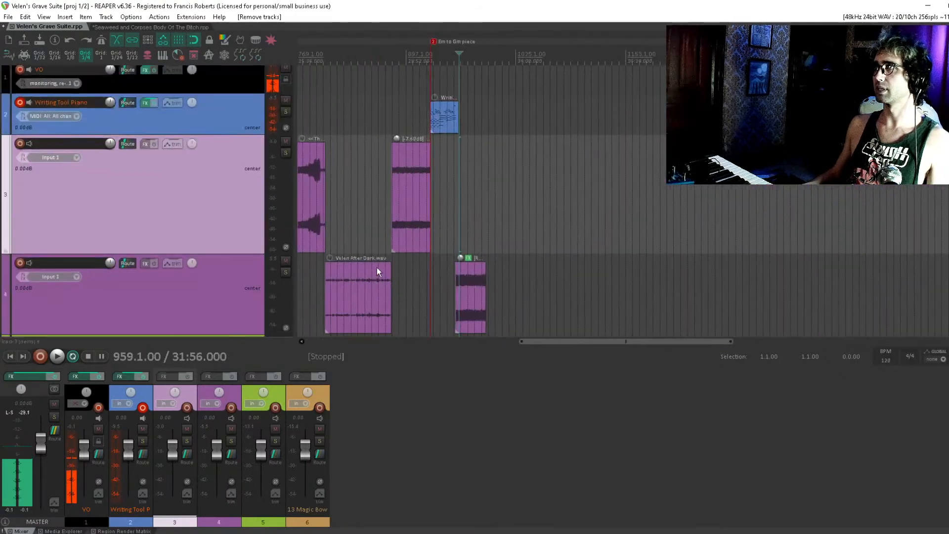
Audition the piano transition following Body Of The Bitch in short bursts, starting at bar 929 and ending with bar 935.
click(436, 148)
scroll(437, 147, up, 3)
scroll(437, 148, up, 2)
drag(583, 149, 541, 193)
key(space)
key(space)
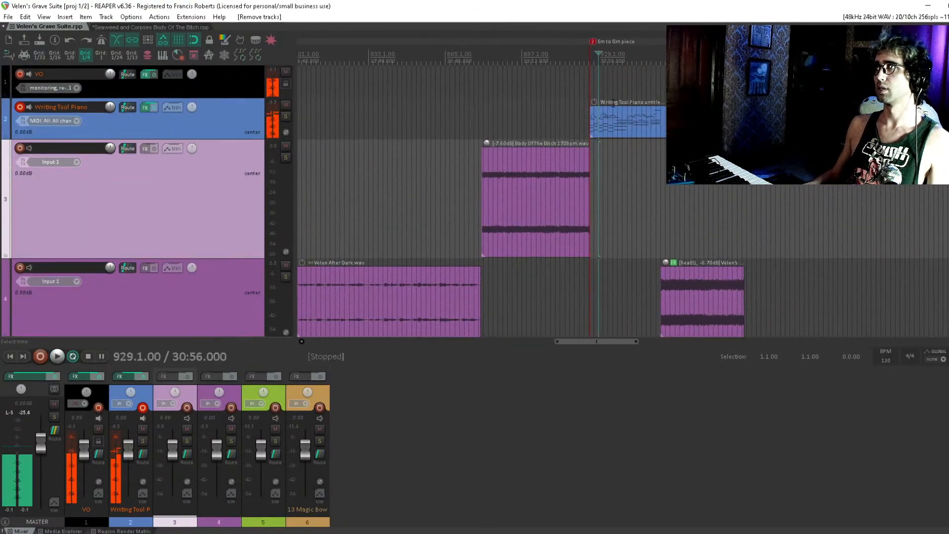
click(618, 88)
key(space)
key(space)
click(613, 88)
key(space)
key(space)
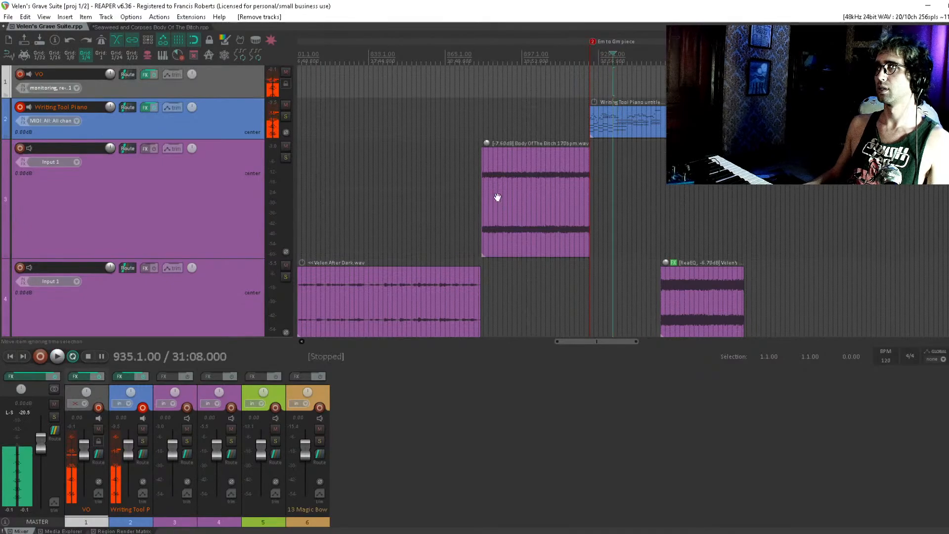
Examine the whole suite arrangement from the opening song to the final Velen's Grave Adventure item.
scroll(641, 212, down, 4)
drag(498, 197, 699, 227)
drag(369, 198, 574, 184)
scroll(568, 184, down, 3)
drag(465, 183, 698, 205)
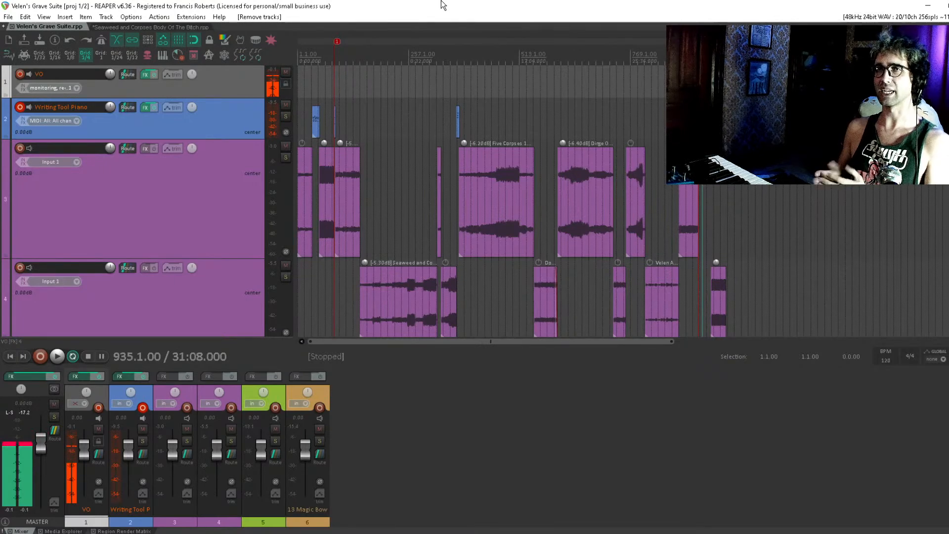
scroll(211, 288, down, 3)
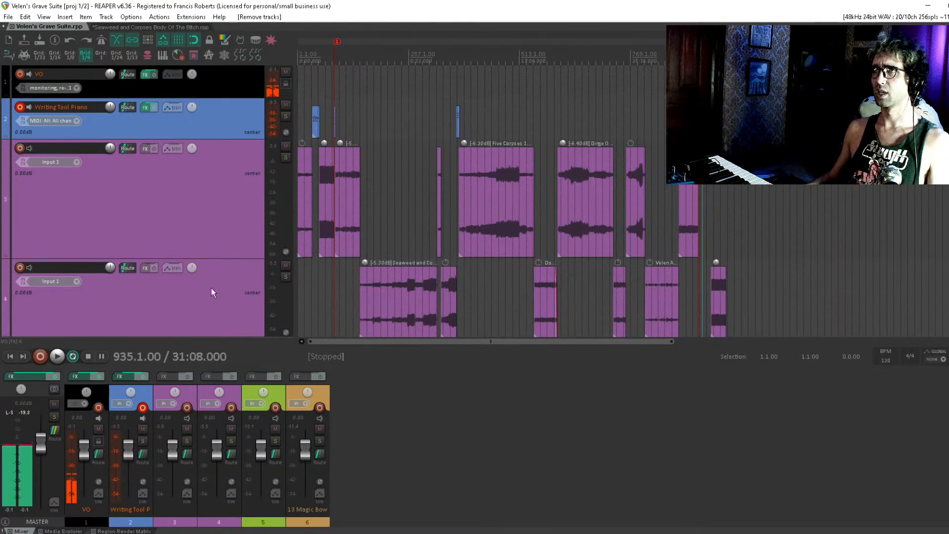
Add a new track below the 13 Magic Bowed Cymbal track and insert the Abbey Road Plates Stereo reverb on it.
double_click(151, 332)
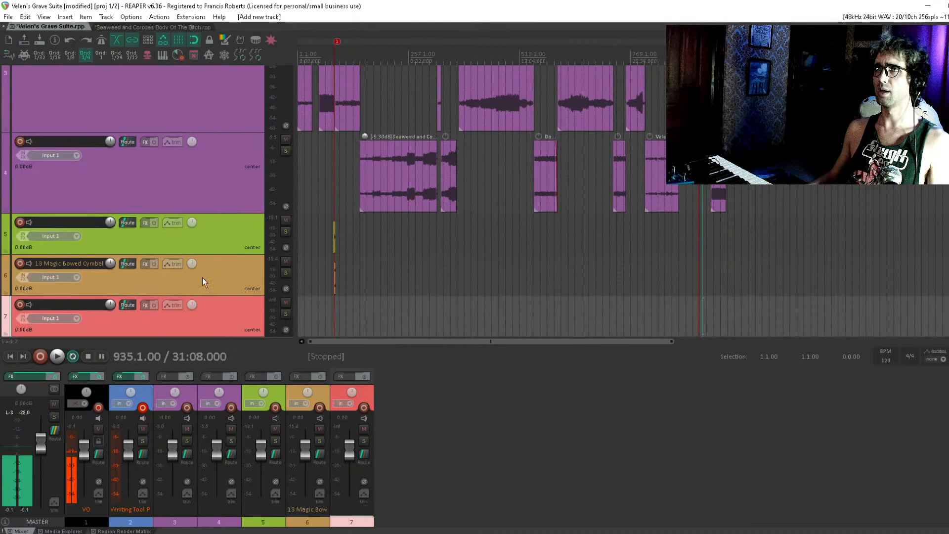
click(144, 304)
text(abbey)
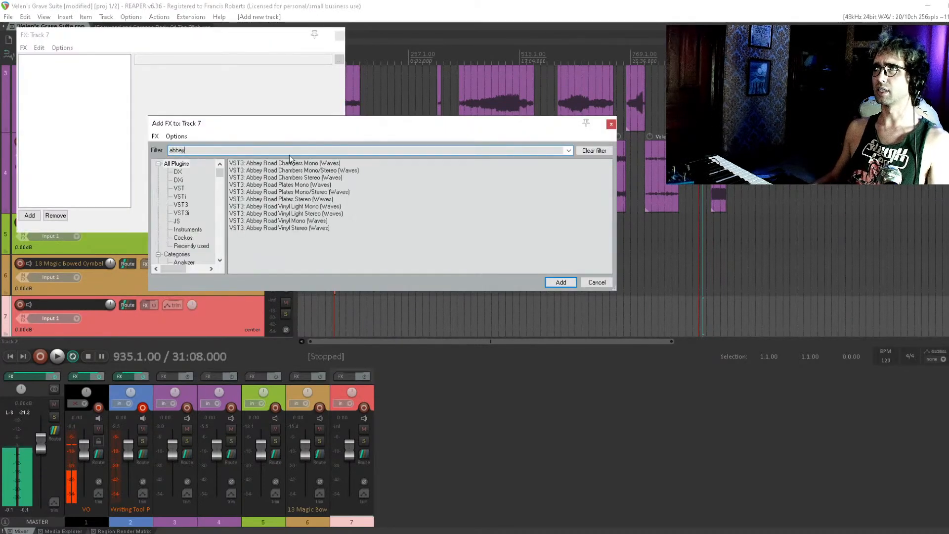
click(299, 199)
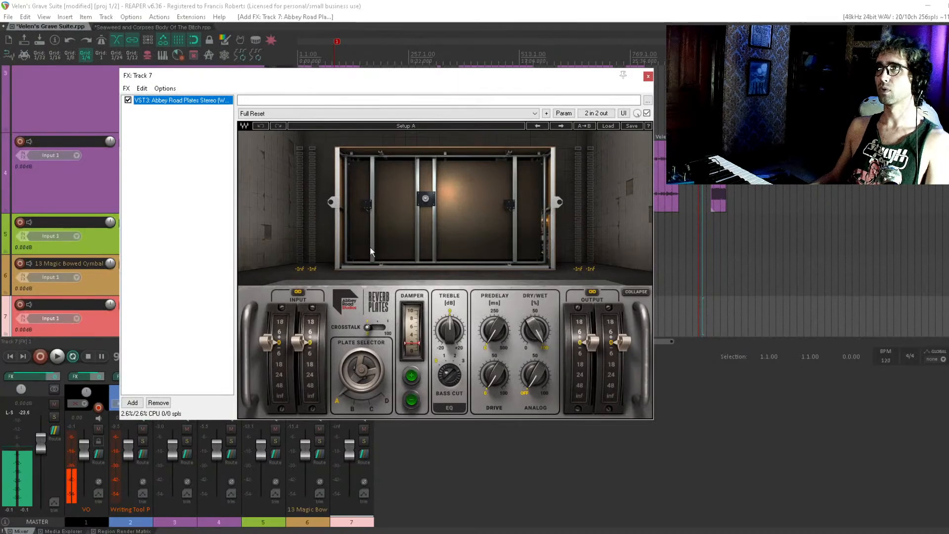
Try the crosstalk control on the Abbey Road Plates reverb, then open the plugin browser for track 7 and cancel it.
click(387, 326)
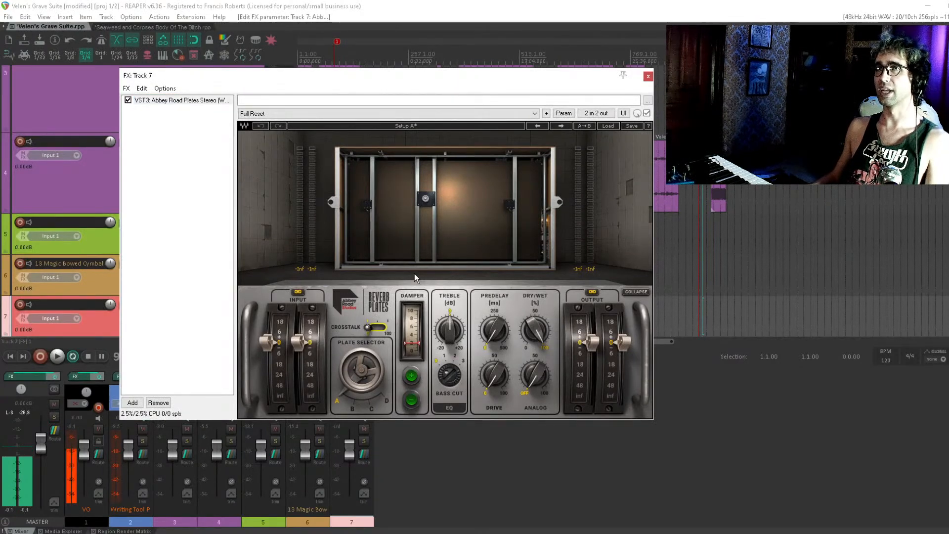
click(213, 149)
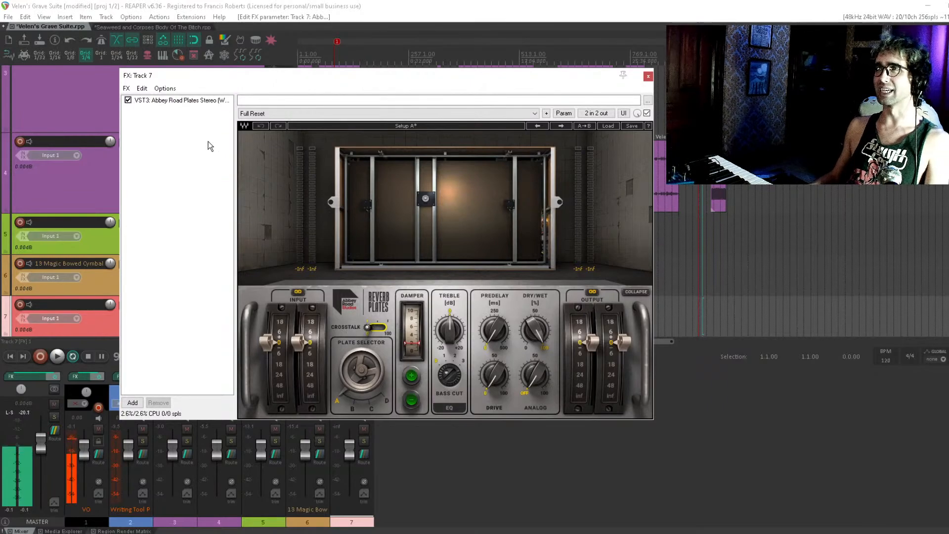
click(203, 102)
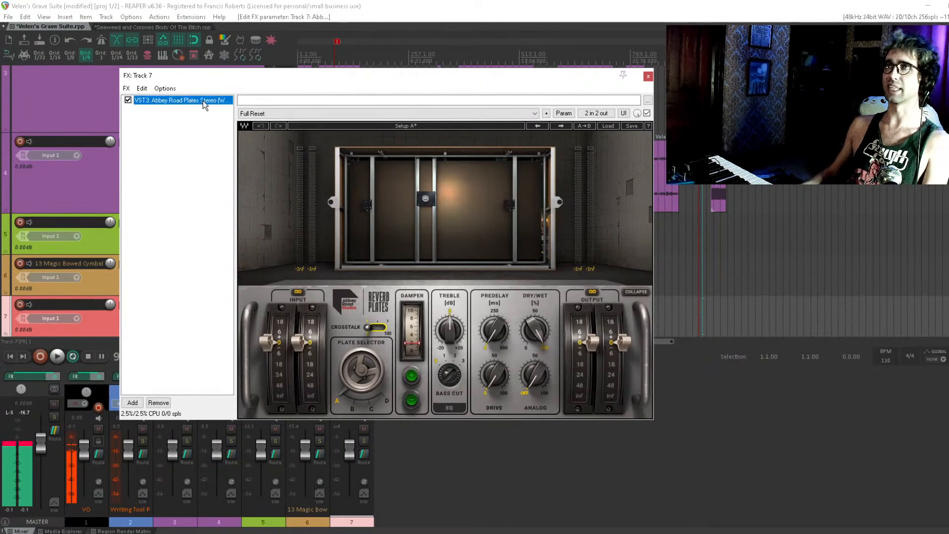
double_click(201, 141)
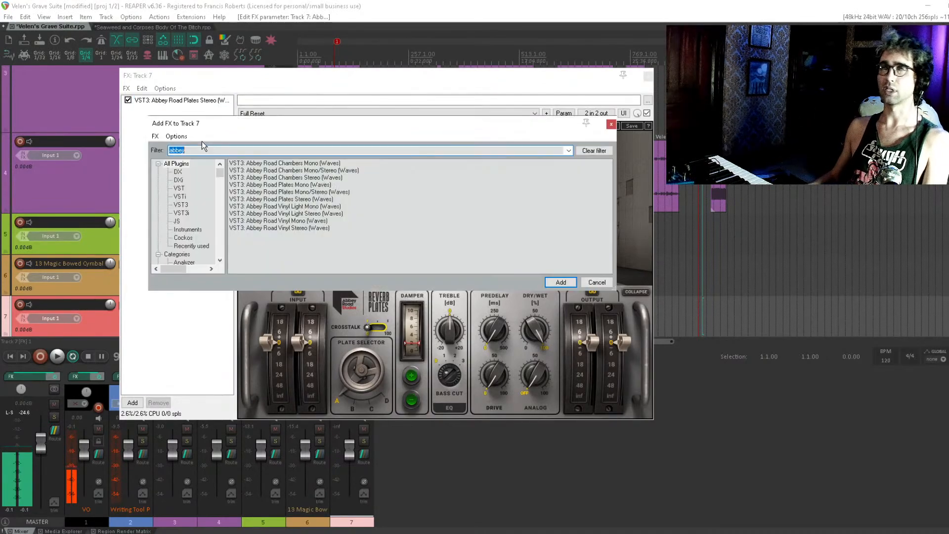
key(Escape)
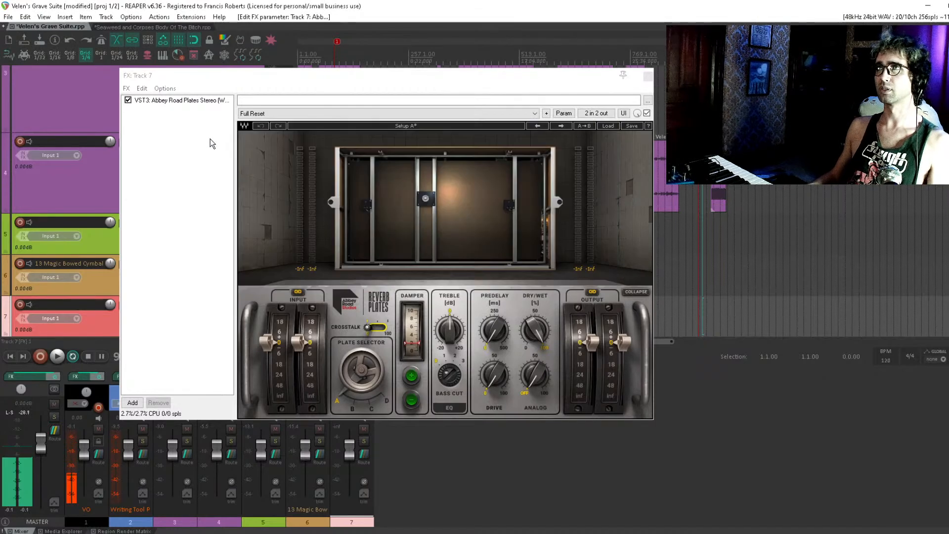
Remove the Abbey Road Plates Stereo reverb from track 7 and close its effects chain.
click(184, 101)
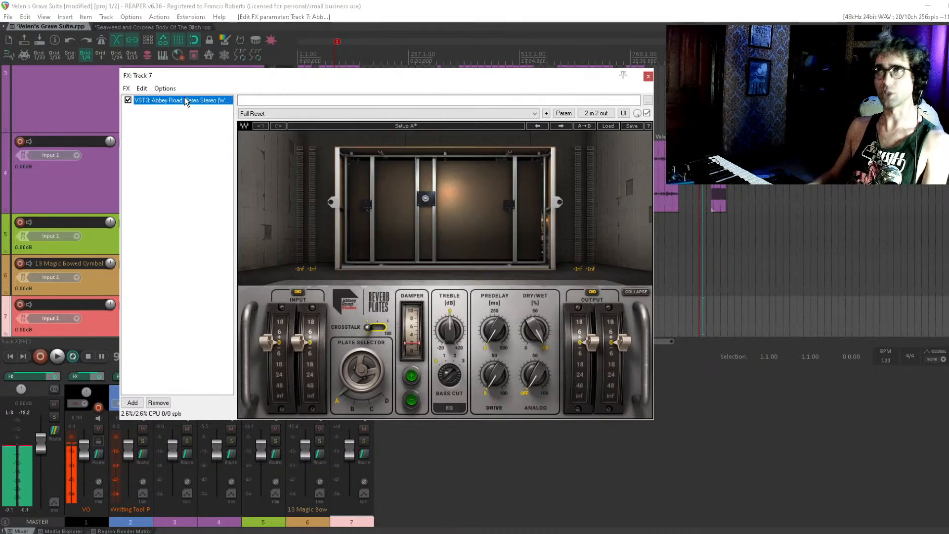
click(185, 178)
click(205, 100)
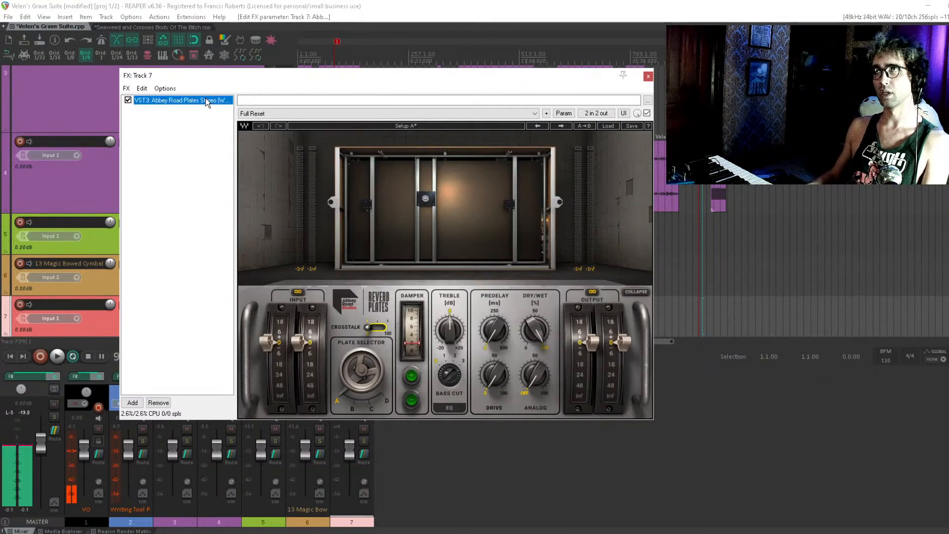
key(Delete)
key(Escape)
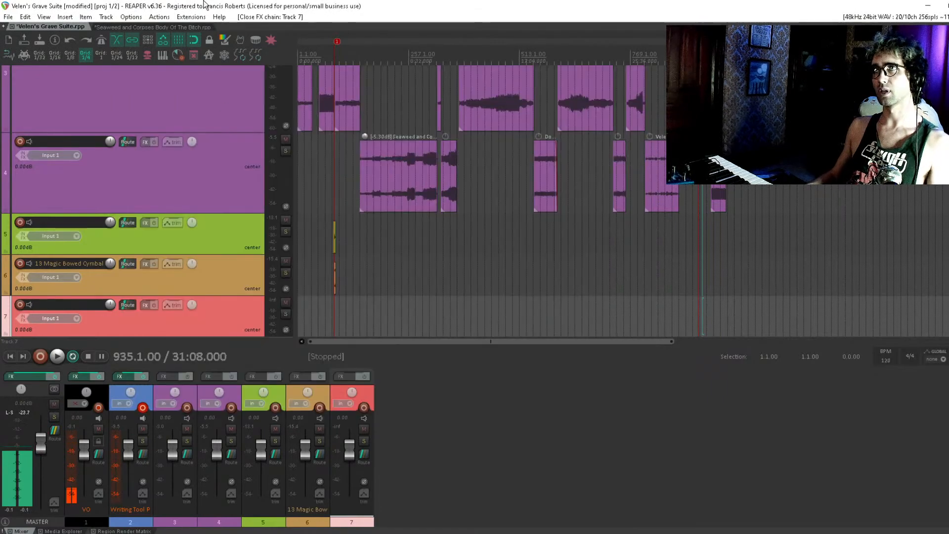
Place the edit cursor at bar 945, within the piano transition that follows Body Of The Bitch.
click(248, 186)
scroll(248, 186, down, 1)
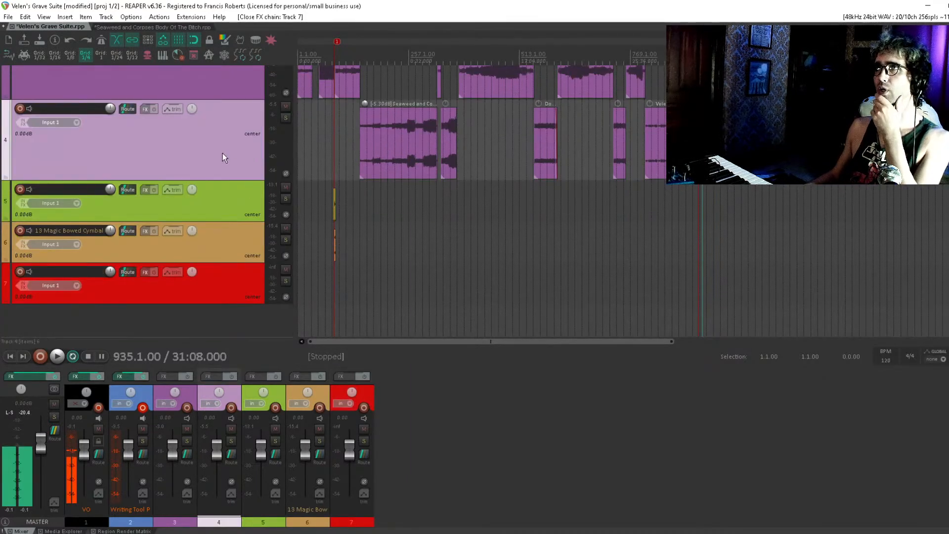
scroll(223, 153, up, 5)
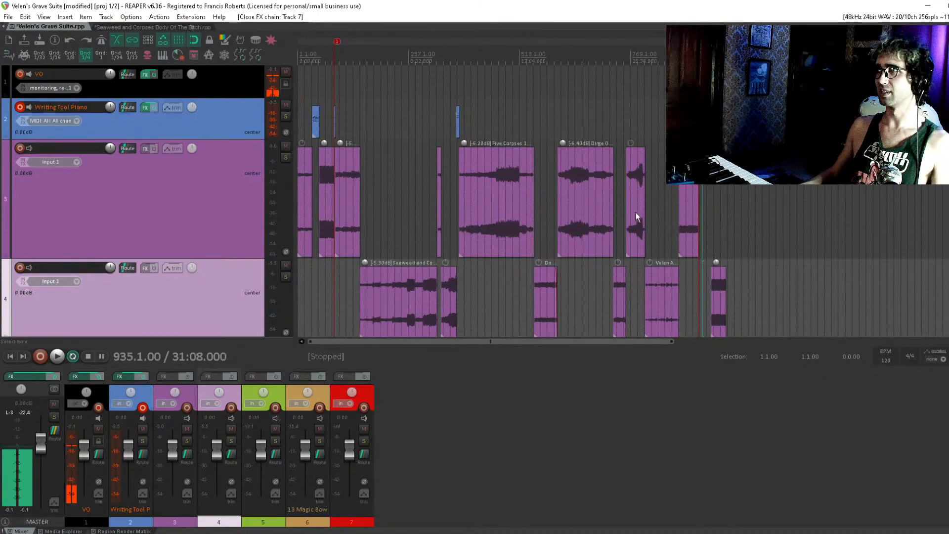
click(707, 82)
scroll(707, 82, up, 7)
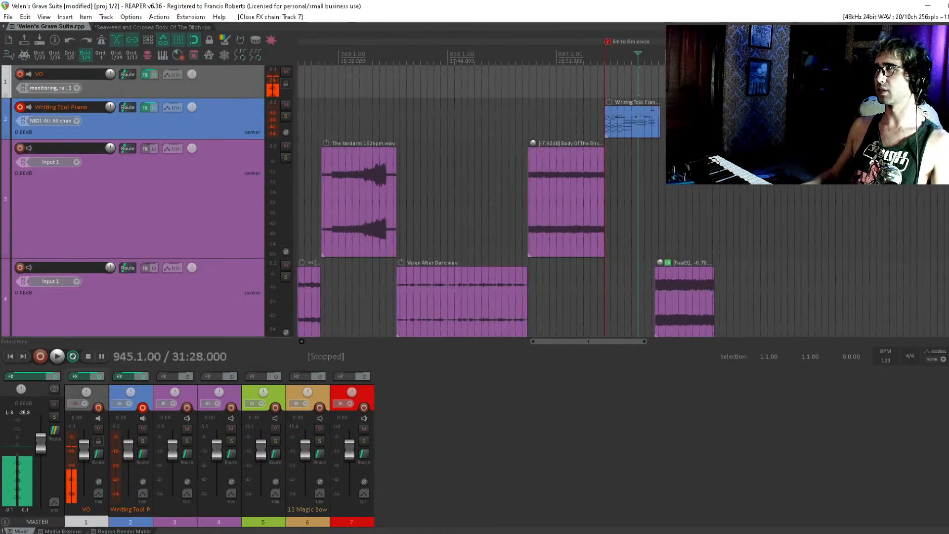
scroll(597, 210, down, 4)
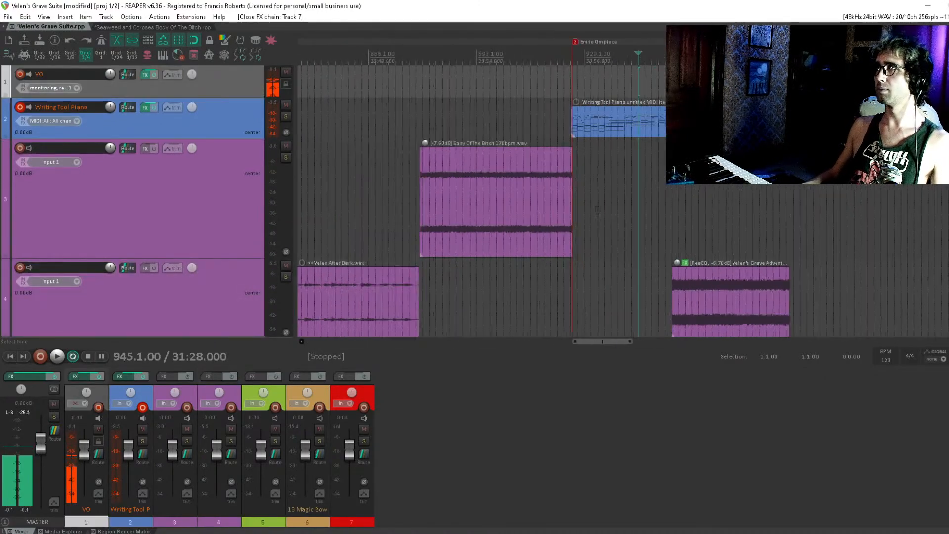
Return the edit cursor to the start of the project and view the opening songs.
drag(422, 114, 479, 111)
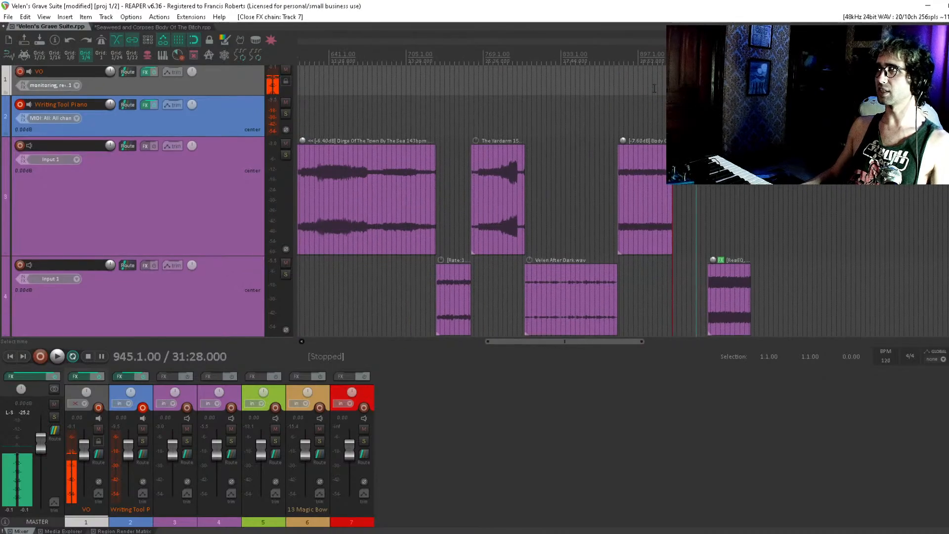
click(653, 111)
drag(597, 129, 786, 74)
drag(337, 110, 578, 233)
key(Home)
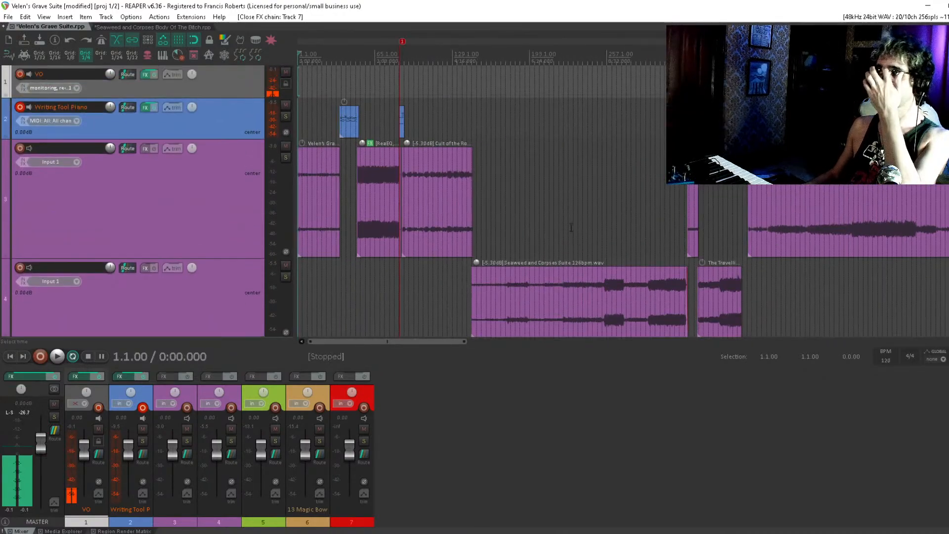
Look over the later songs of the suite and the gaps around The Yardarm and Velen After Dark.
drag(567, 192, 483, 102)
drag(600, 142, 396, 207)
drag(661, 165, 435, 147)
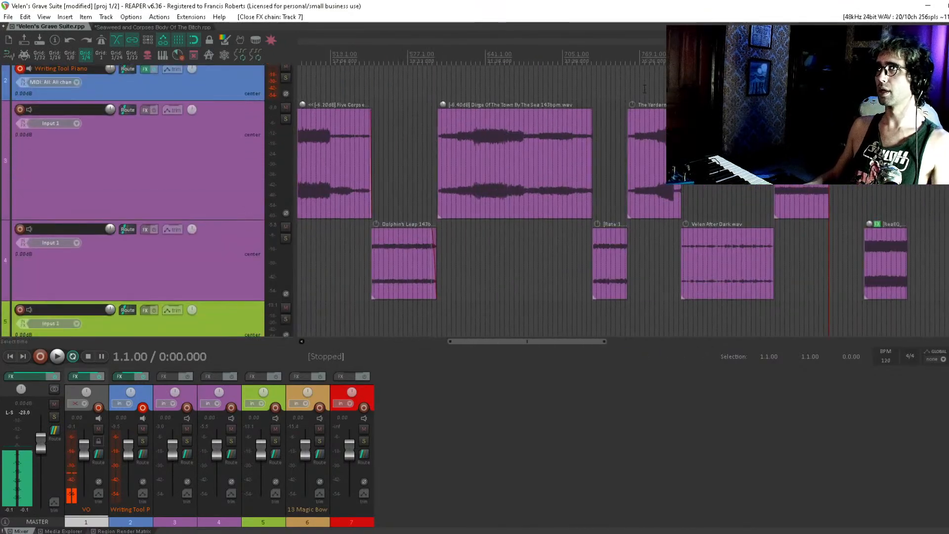
drag(665, 102, 546, 142)
drag(546, 180, 488, 121)
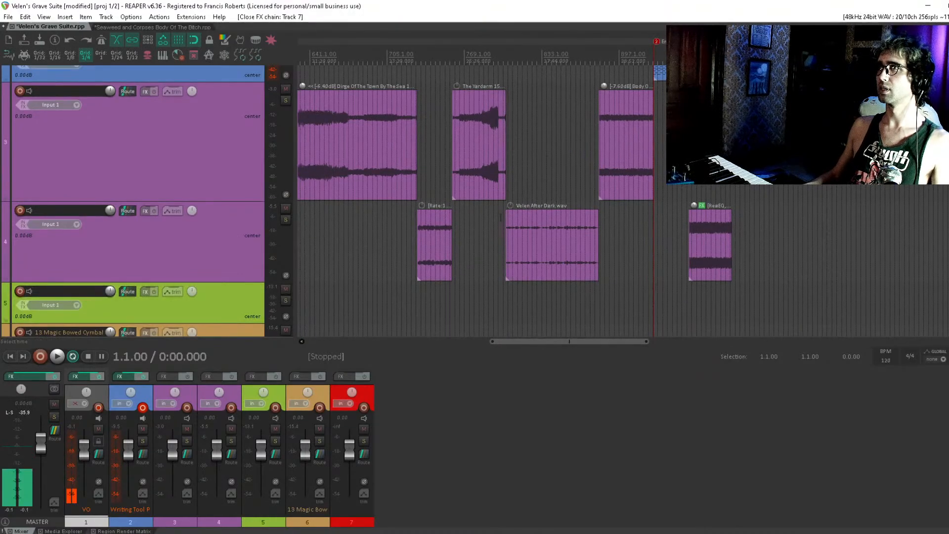
drag(548, 176, 592, 164)
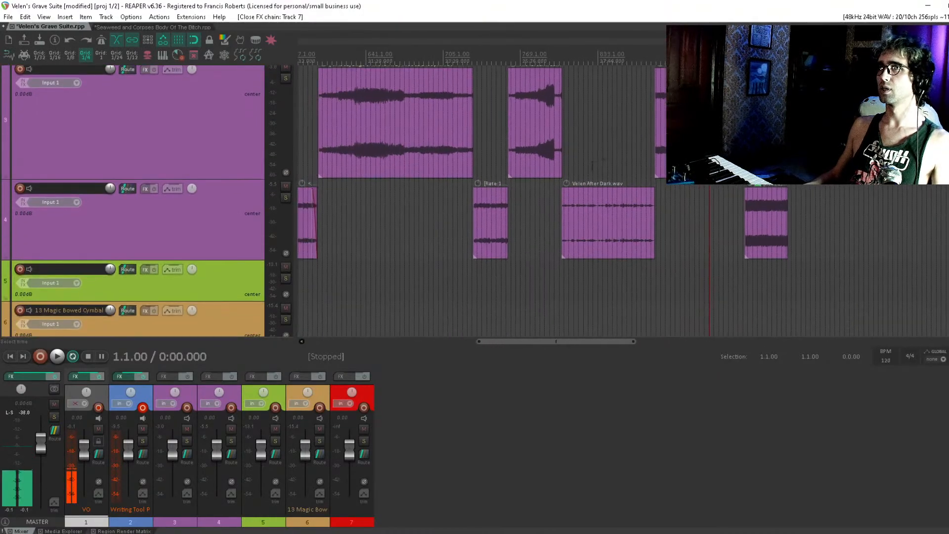
Select the Upper Class Stench item on track 4 with the edit cursor at bar 741 and inspect it up close.
drag(499, 216, 506, 209)
click(497, 214)
scroll(497, 212, up, 7)
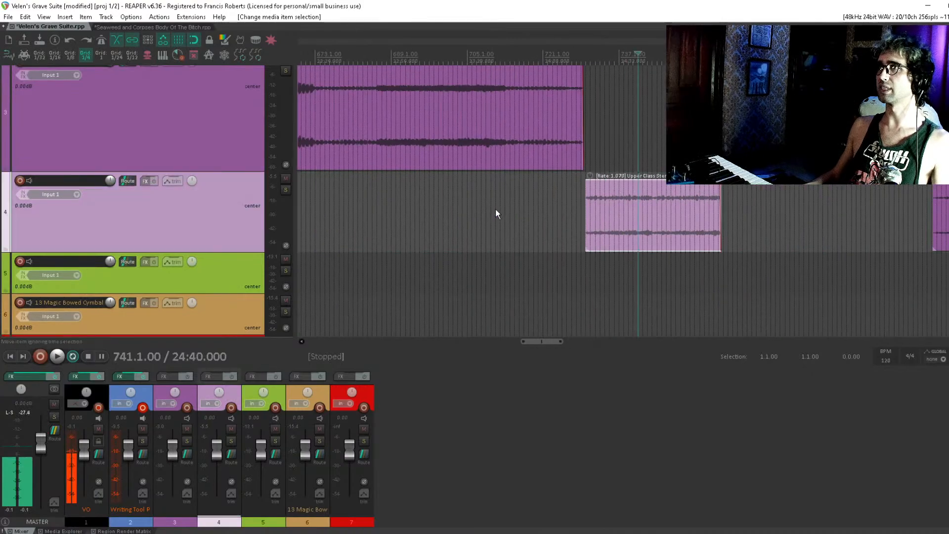
Select the Dolphin's Leap item on track 4 with the edit cursor at its start, bar 547.
scroll(495, 209, down, 7)
scroll(494, 209, left, 3)
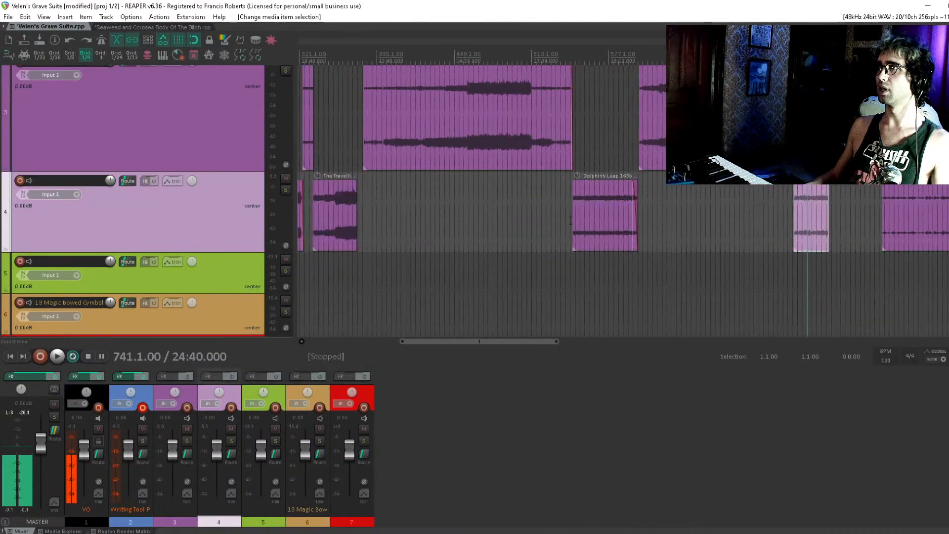
click(567, 221)
click(570, 216)
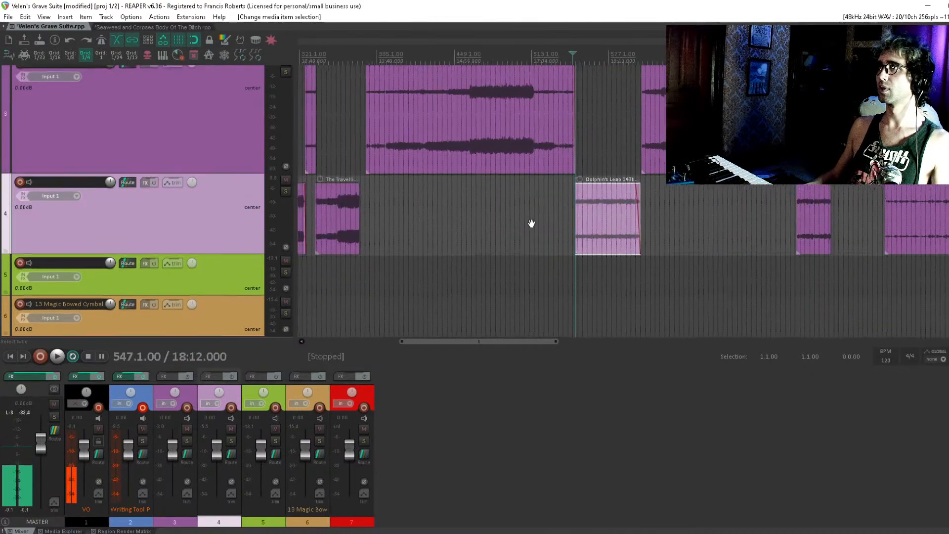
Play the suite from the start of The Yardarm on track 3 and view its join with Upper Class Stench.
drag(530, 222, 673, 274)
drag(871, 161, 651, 192)
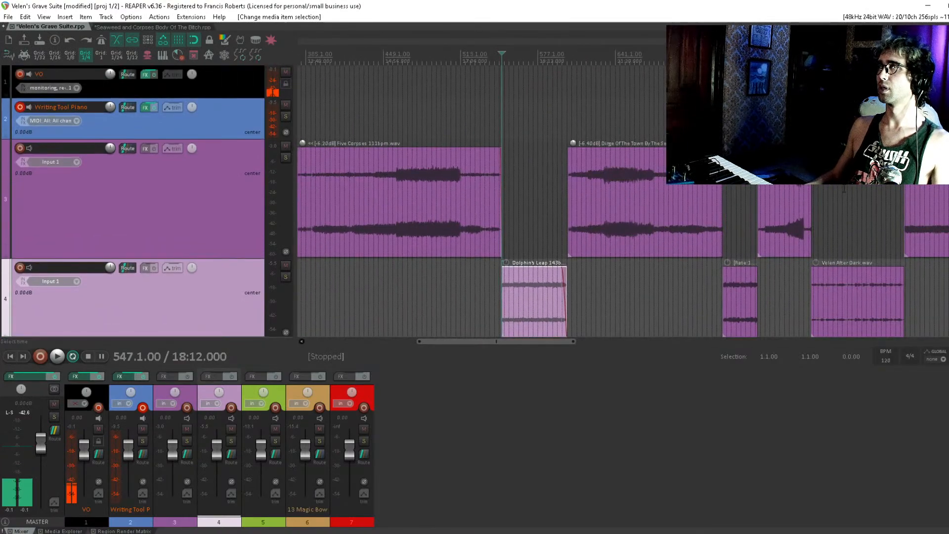
click(759, 188)
key(space)
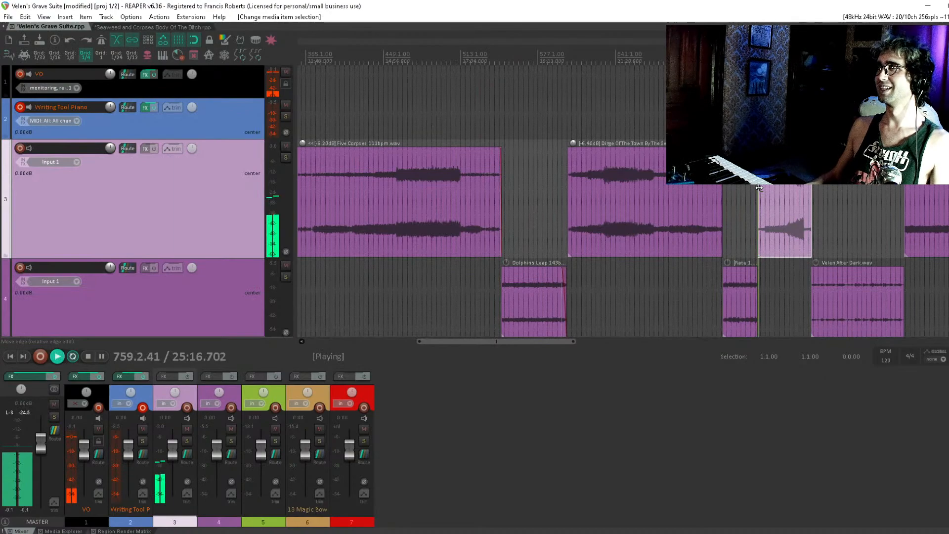
drag(762, 230, 569, 215)
drag(626, 200, 533, 248)
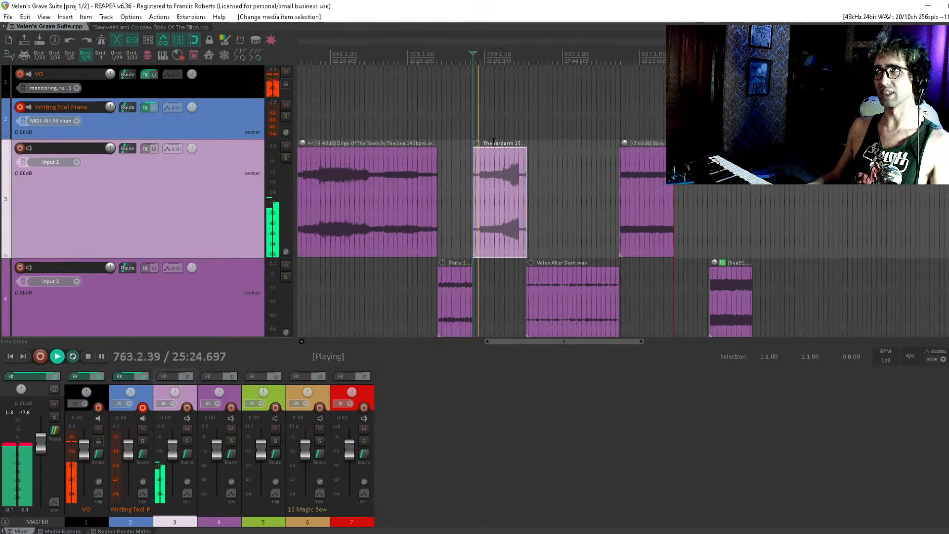
scroll(512, 156, up, 5)
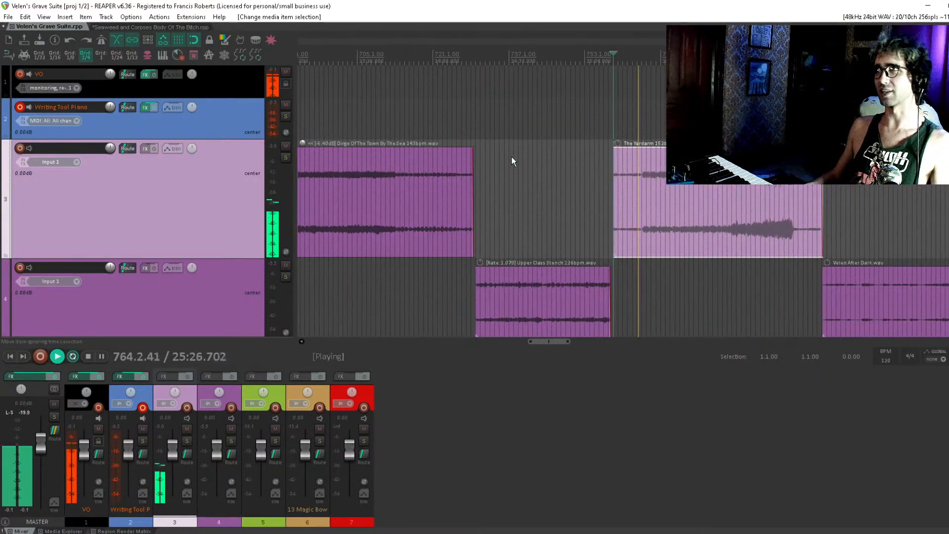